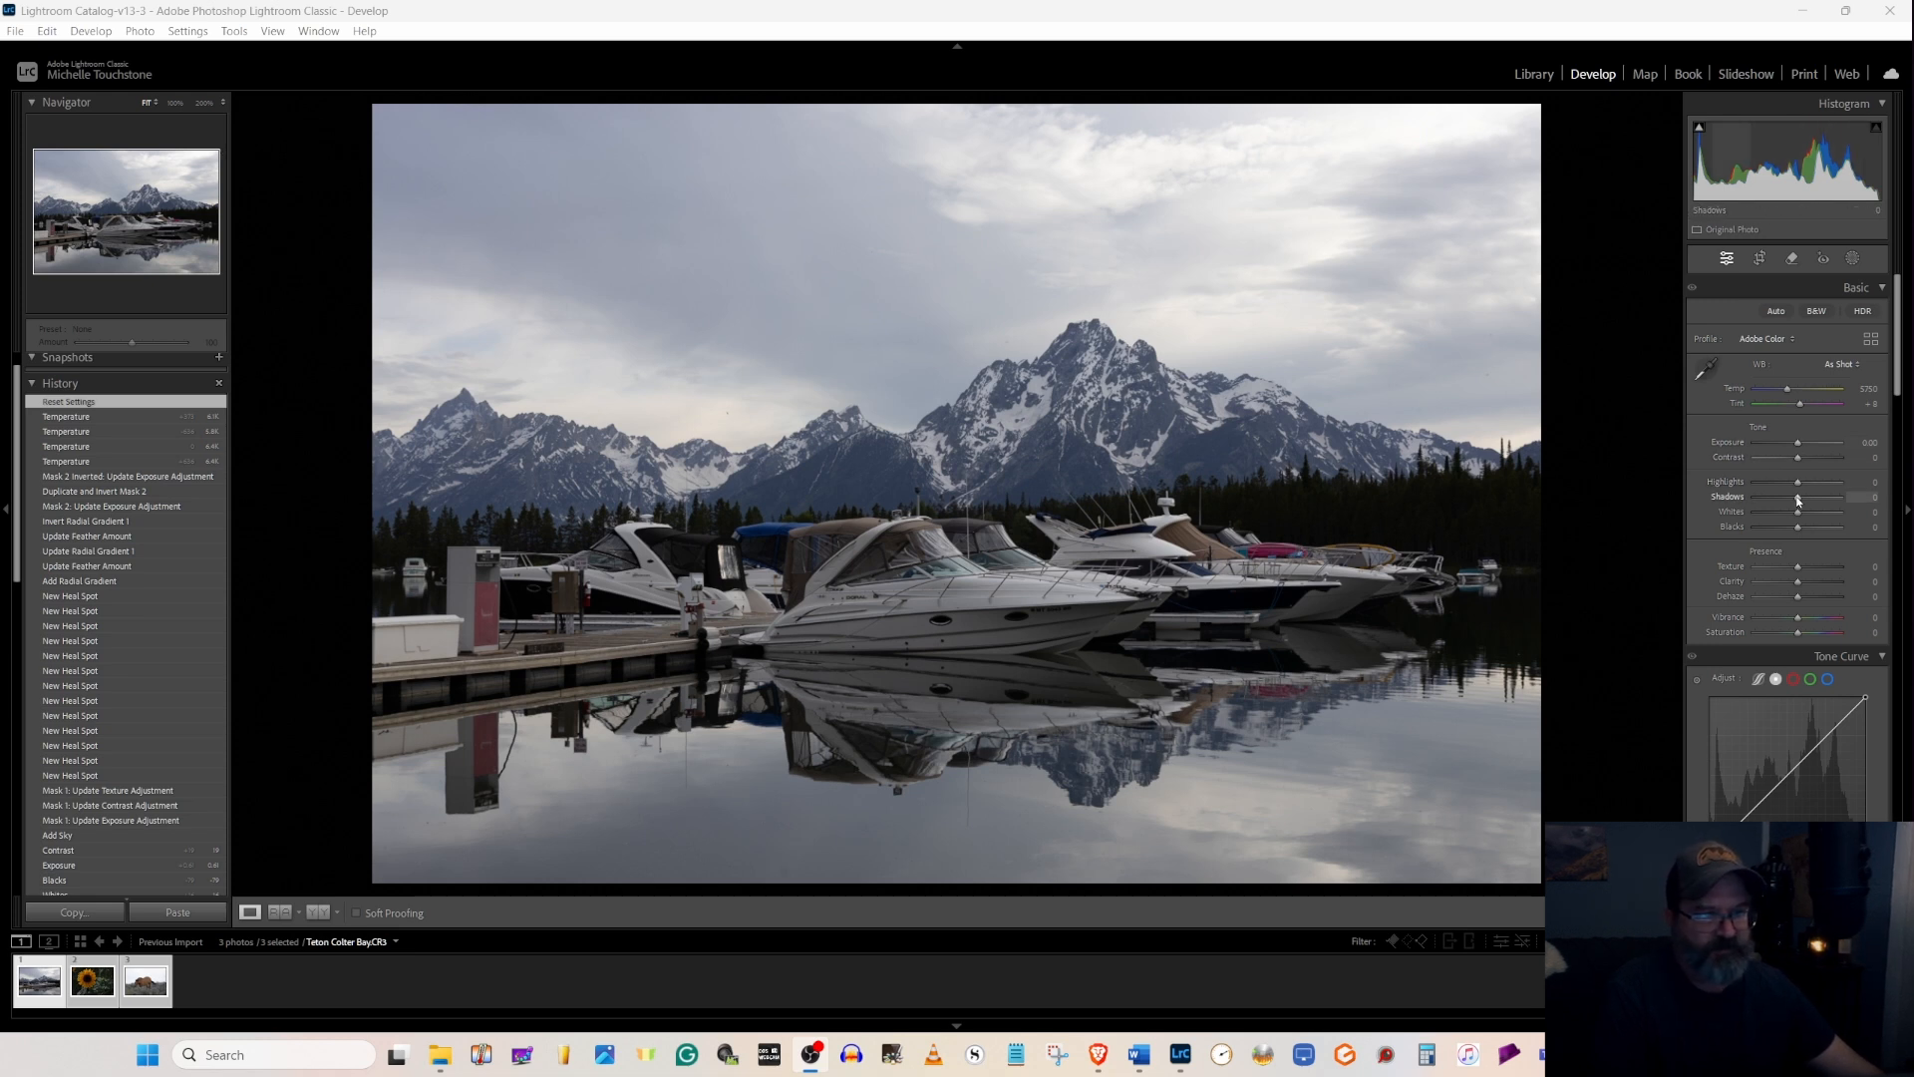
- Set the marina photo's shadows to +42, contrast to +47, highlights to -77 and temperature to 6035
mouse_move(1798, 496)
left_mouse_down()
mouse_move(1819, 503)
mouse_move(1818, 467)
left_mouse_up()
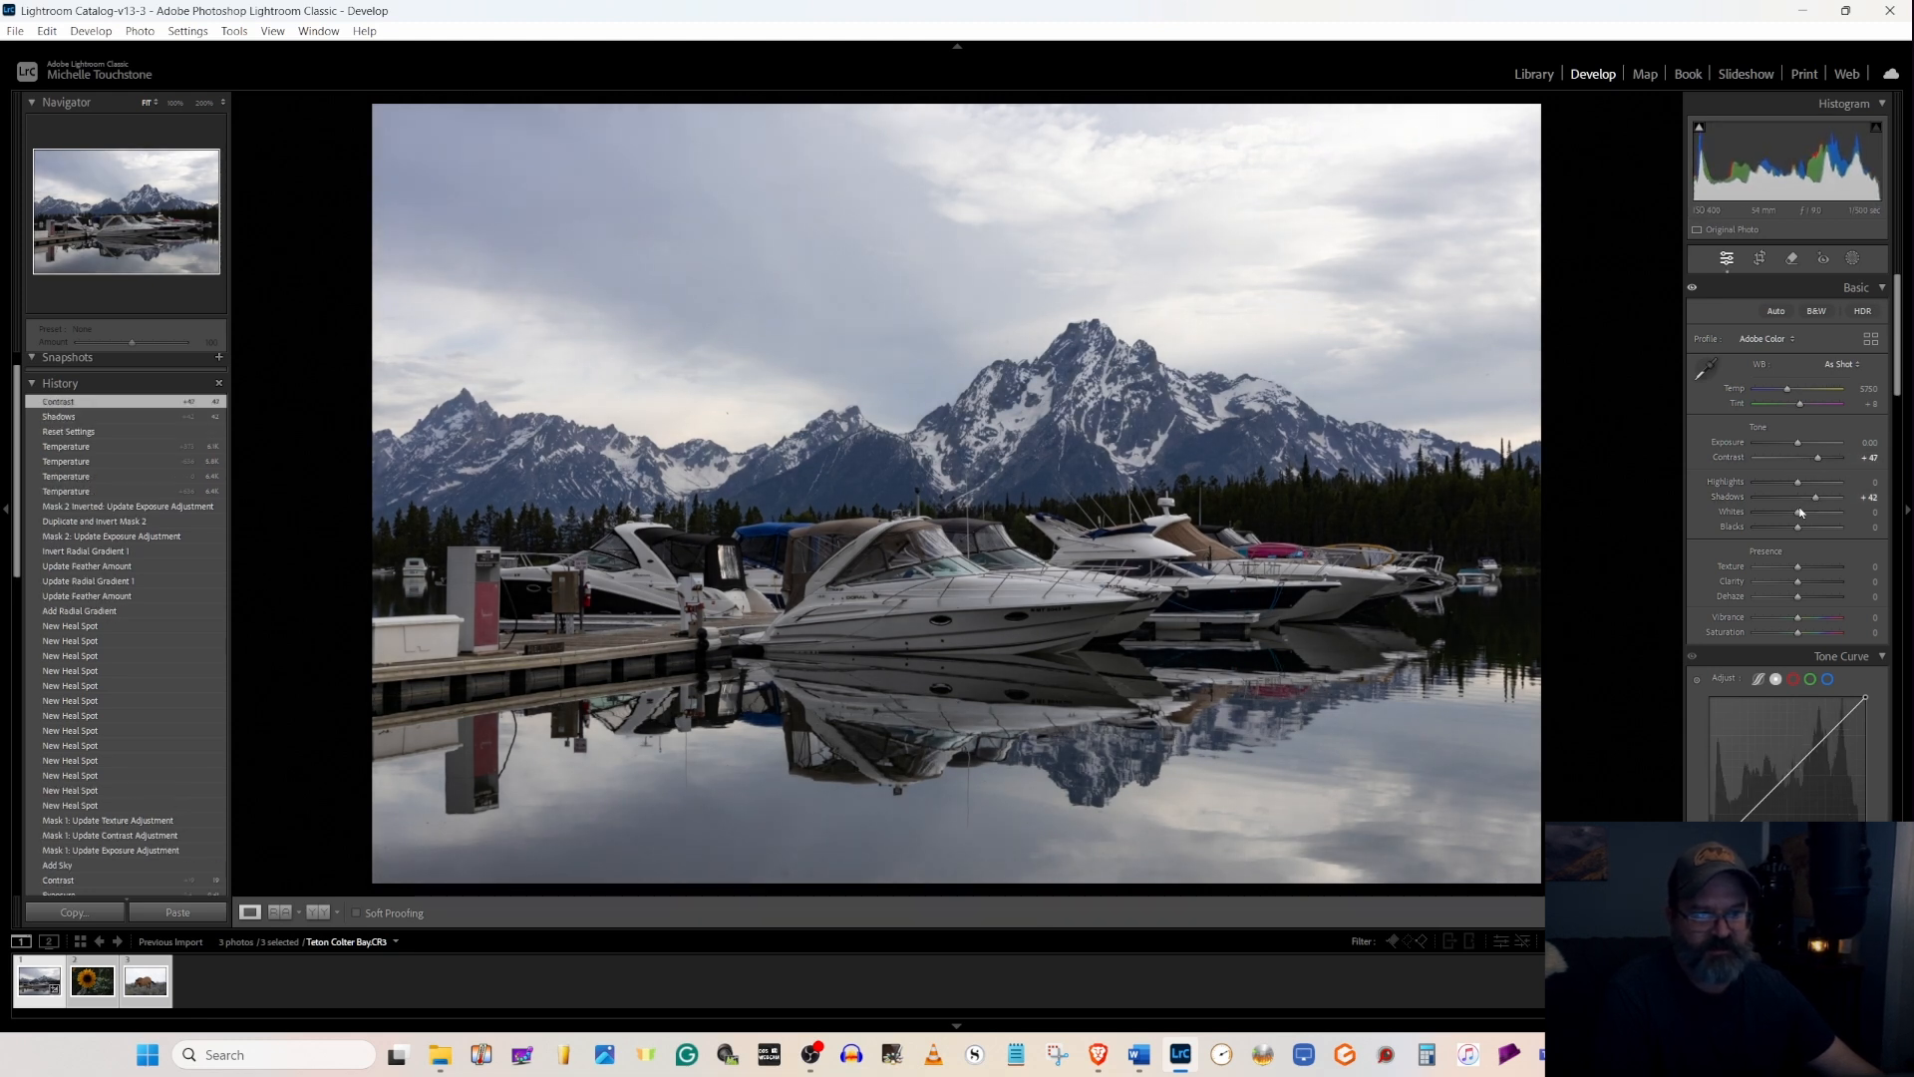
left_click_drag(1800, 488, 1764, 485)
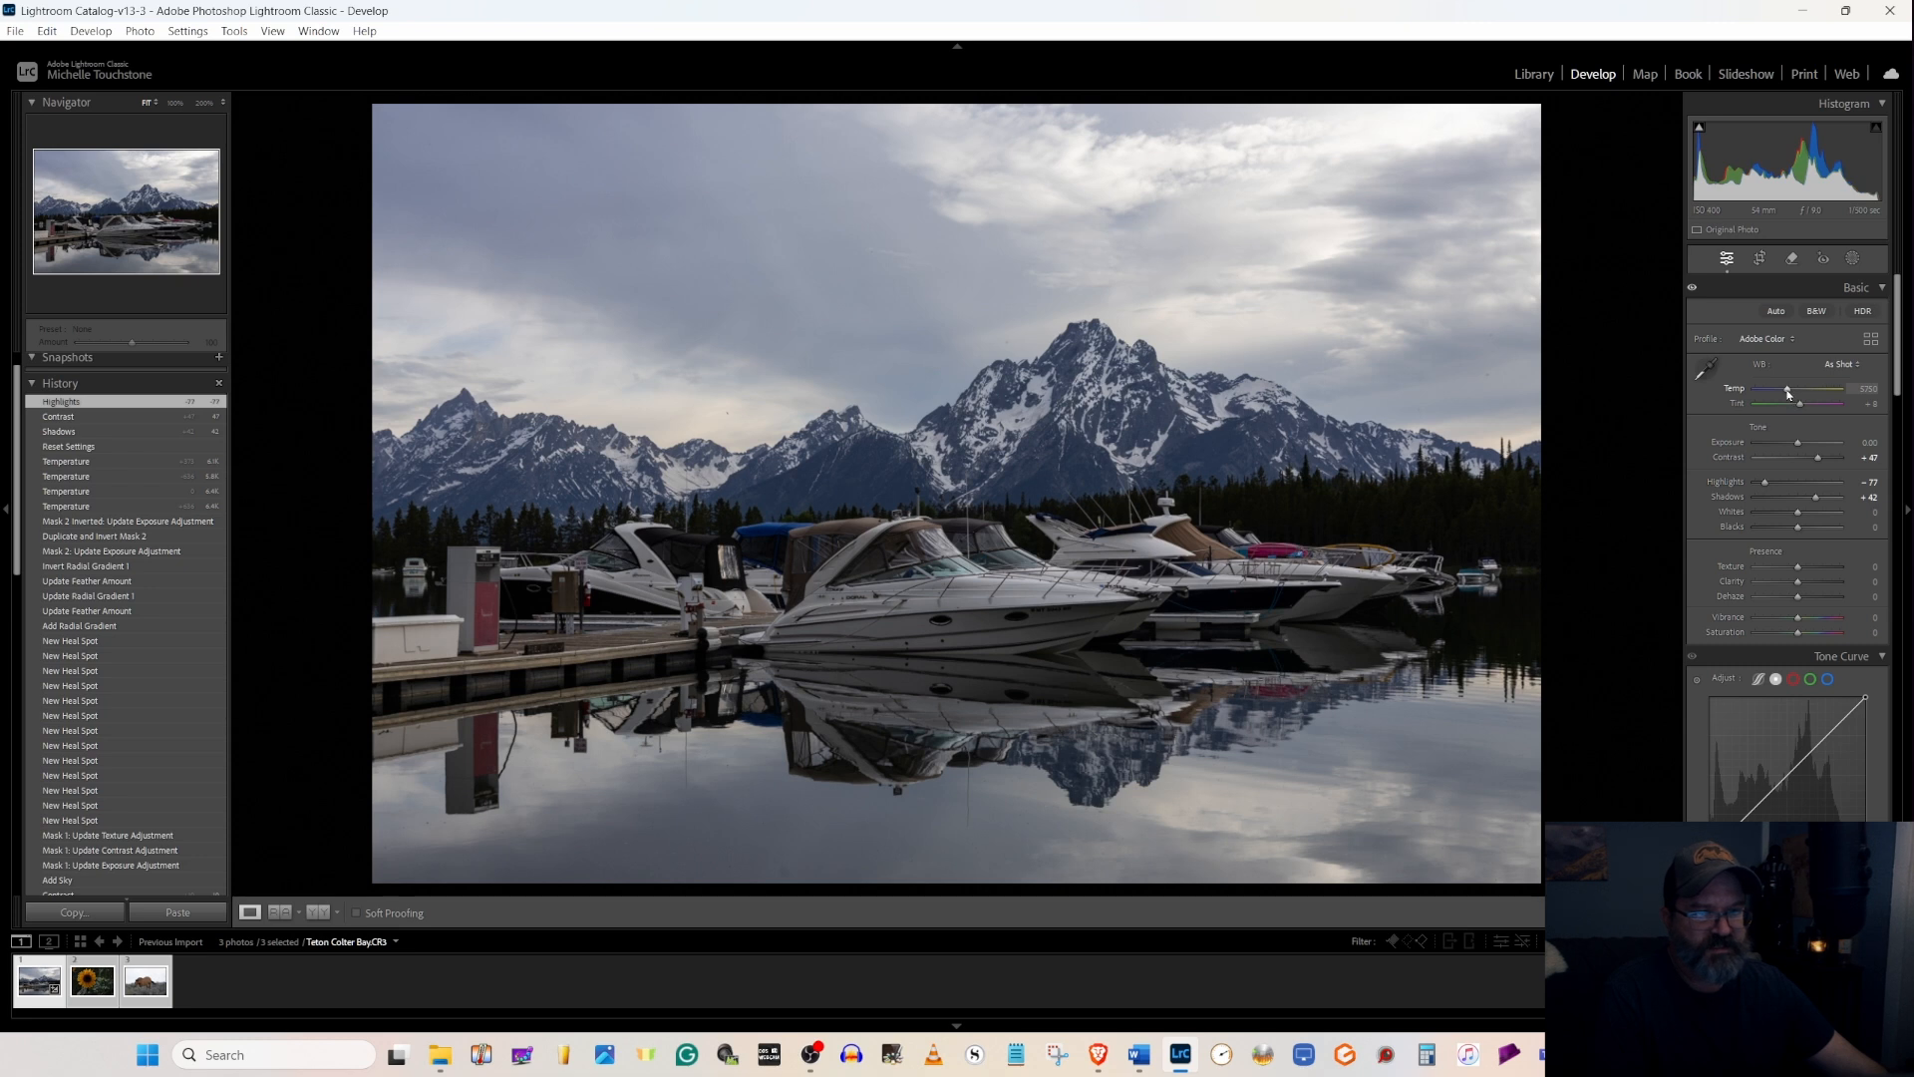
left_click_drag(1787, 394, 1789, 394)
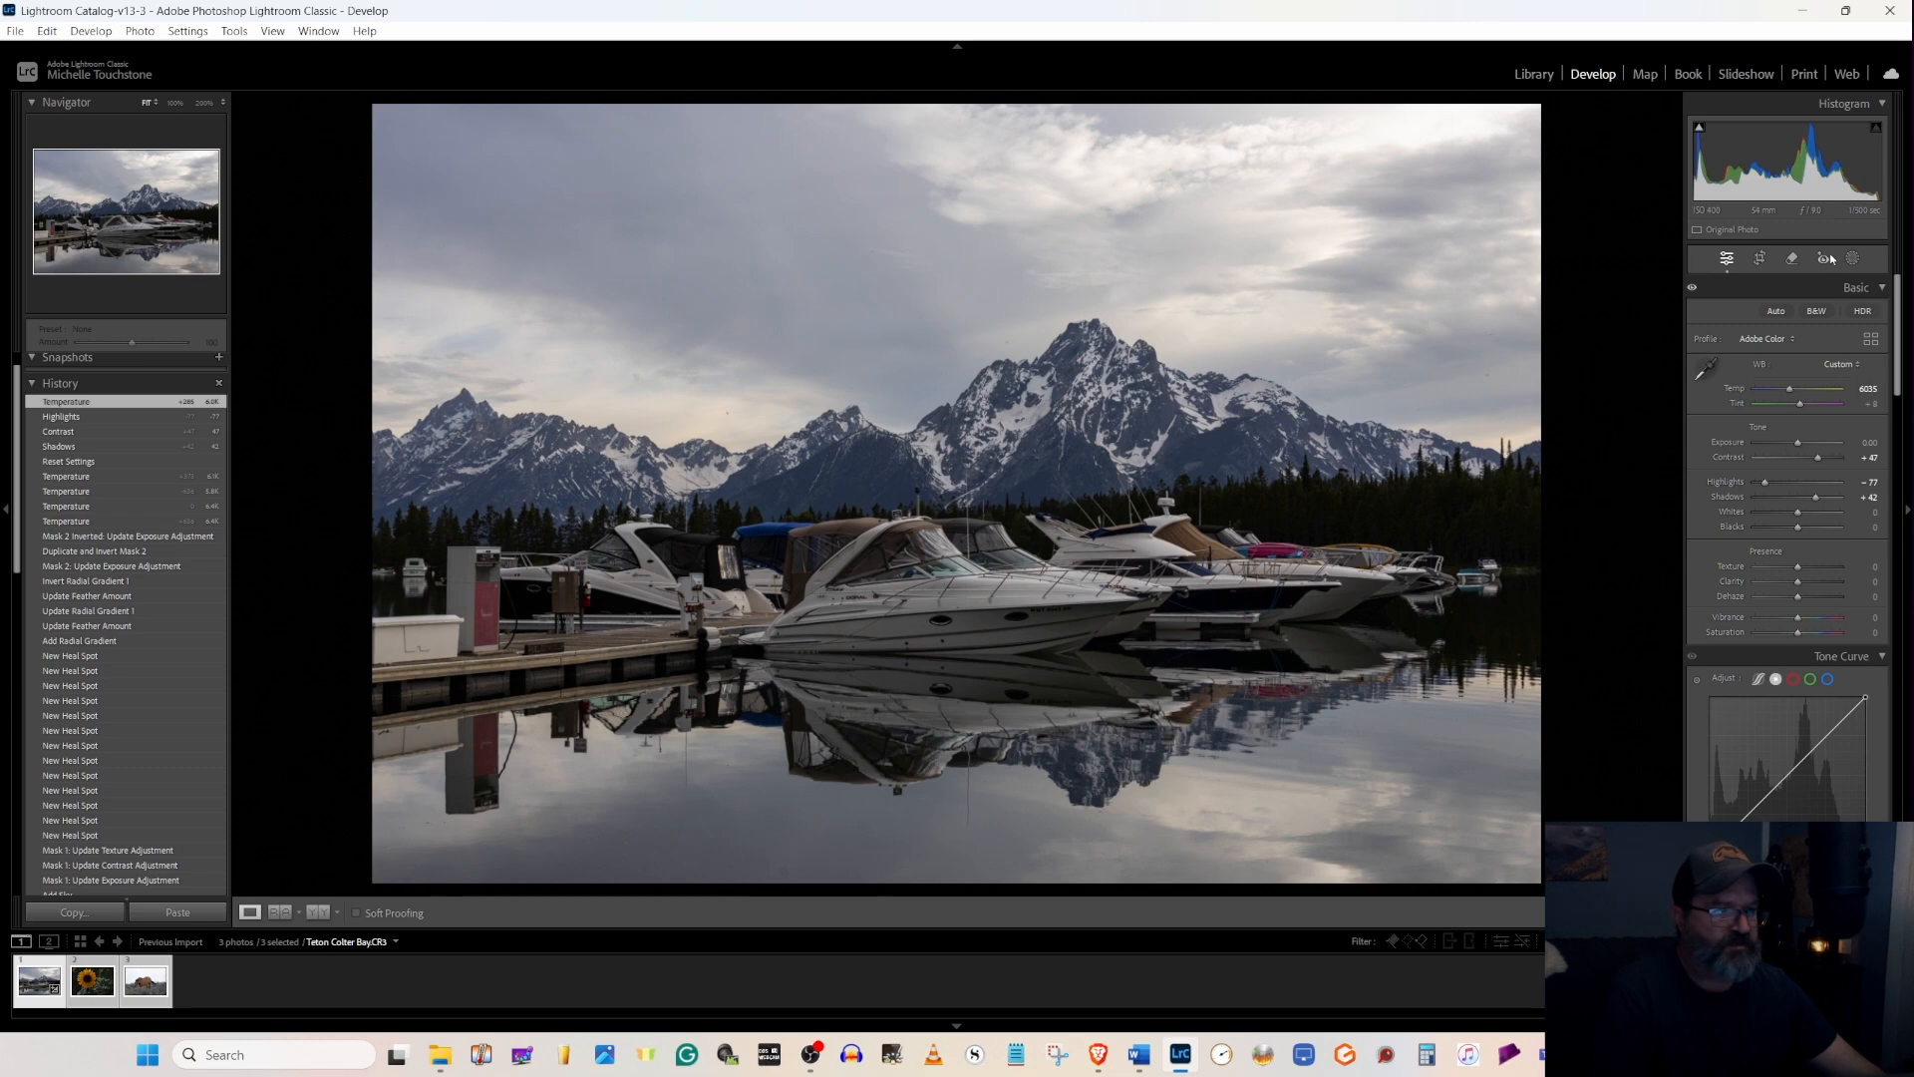
- Heal the dust spots in the marina photo's sky with the Remove tool, using spot visualization to locate them
left_click(1791, 260)
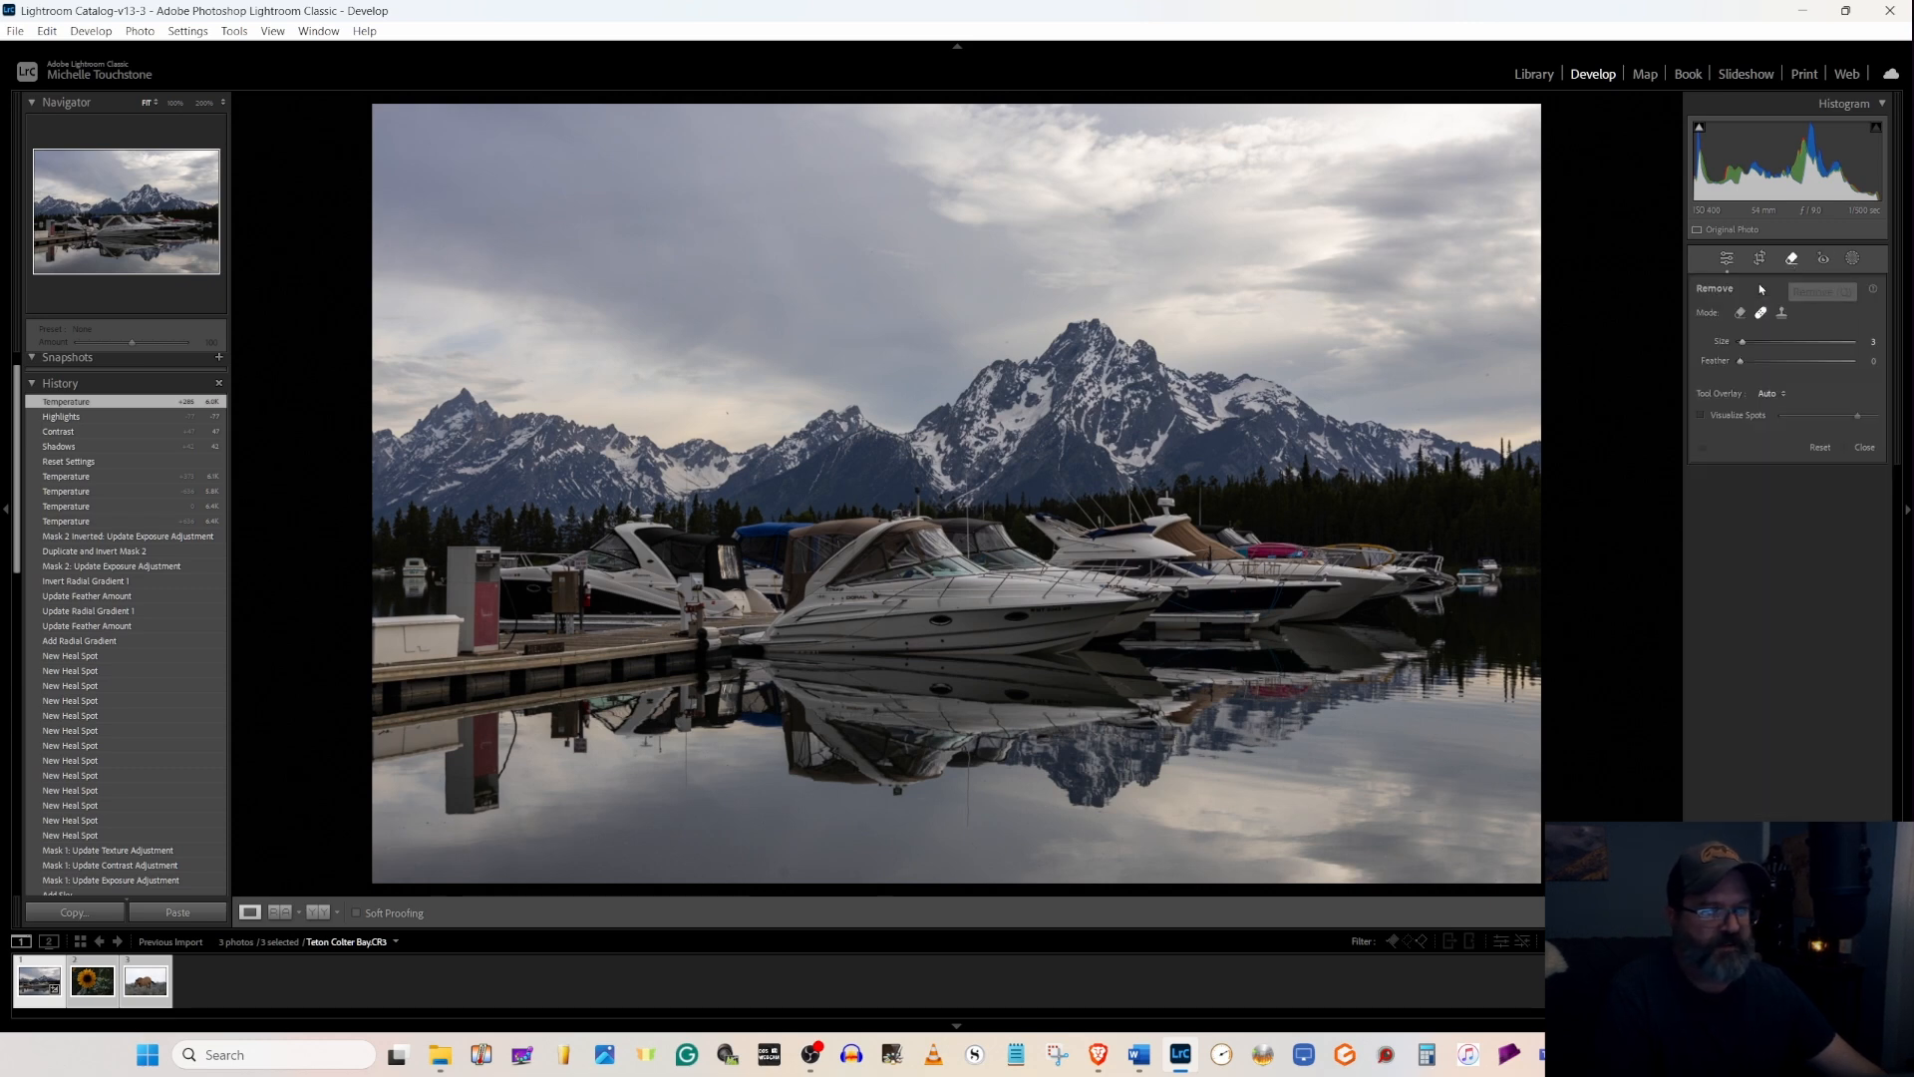
left_click(1701, 416)
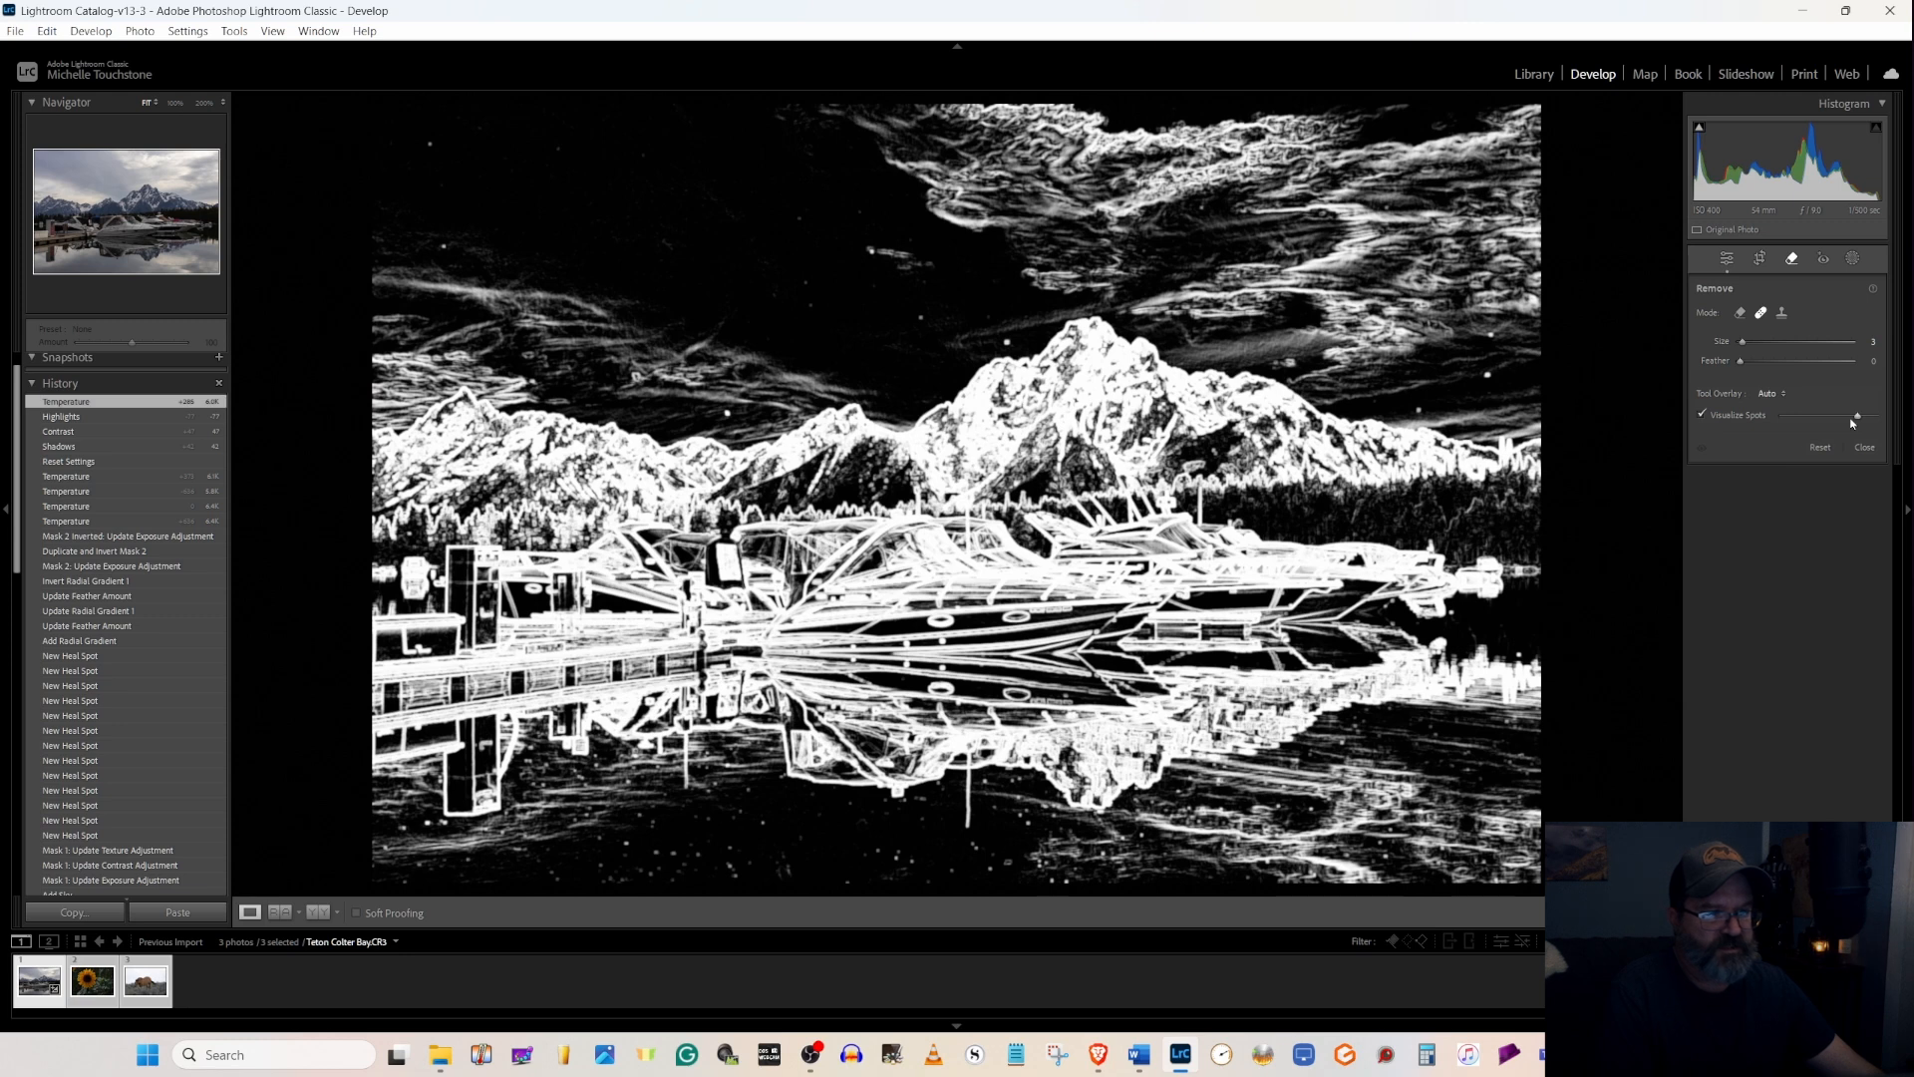
left_click_drag(1856, 417, 1857, 415)
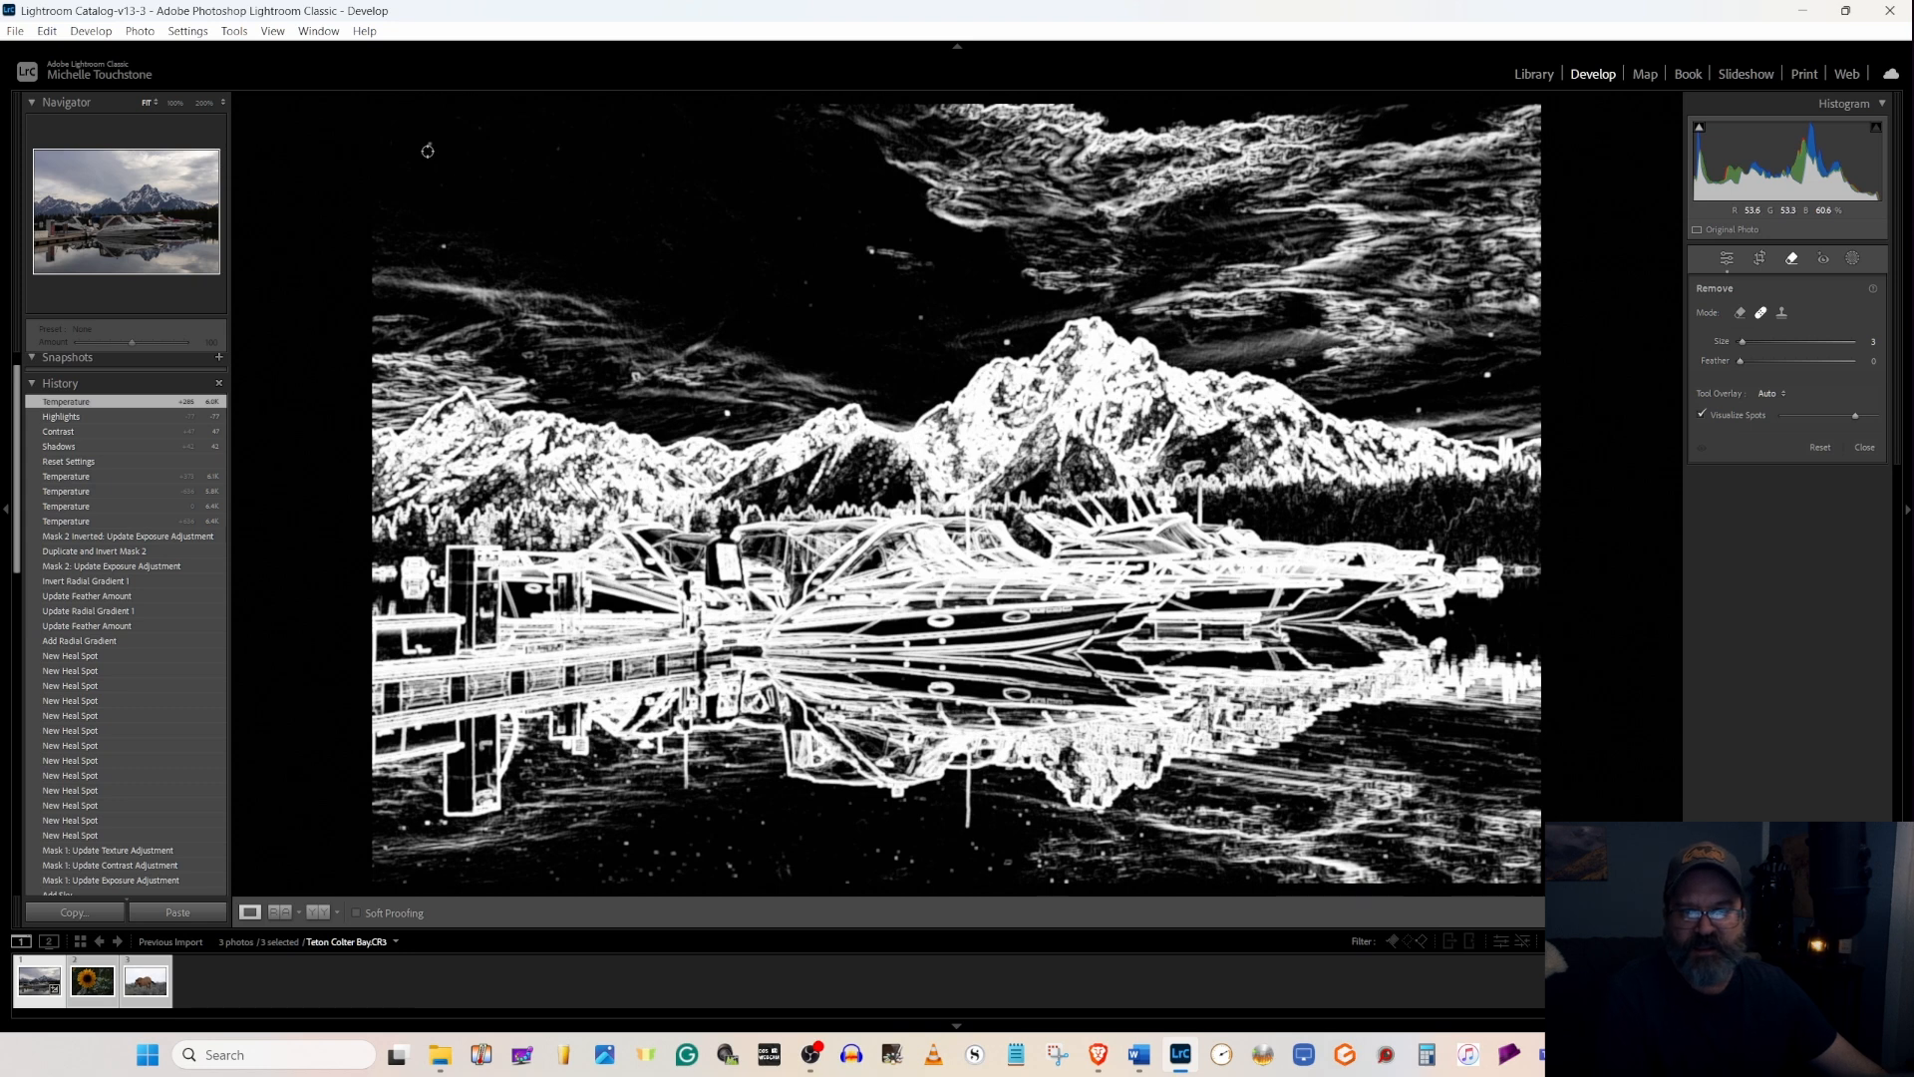
left_click(428, 143)
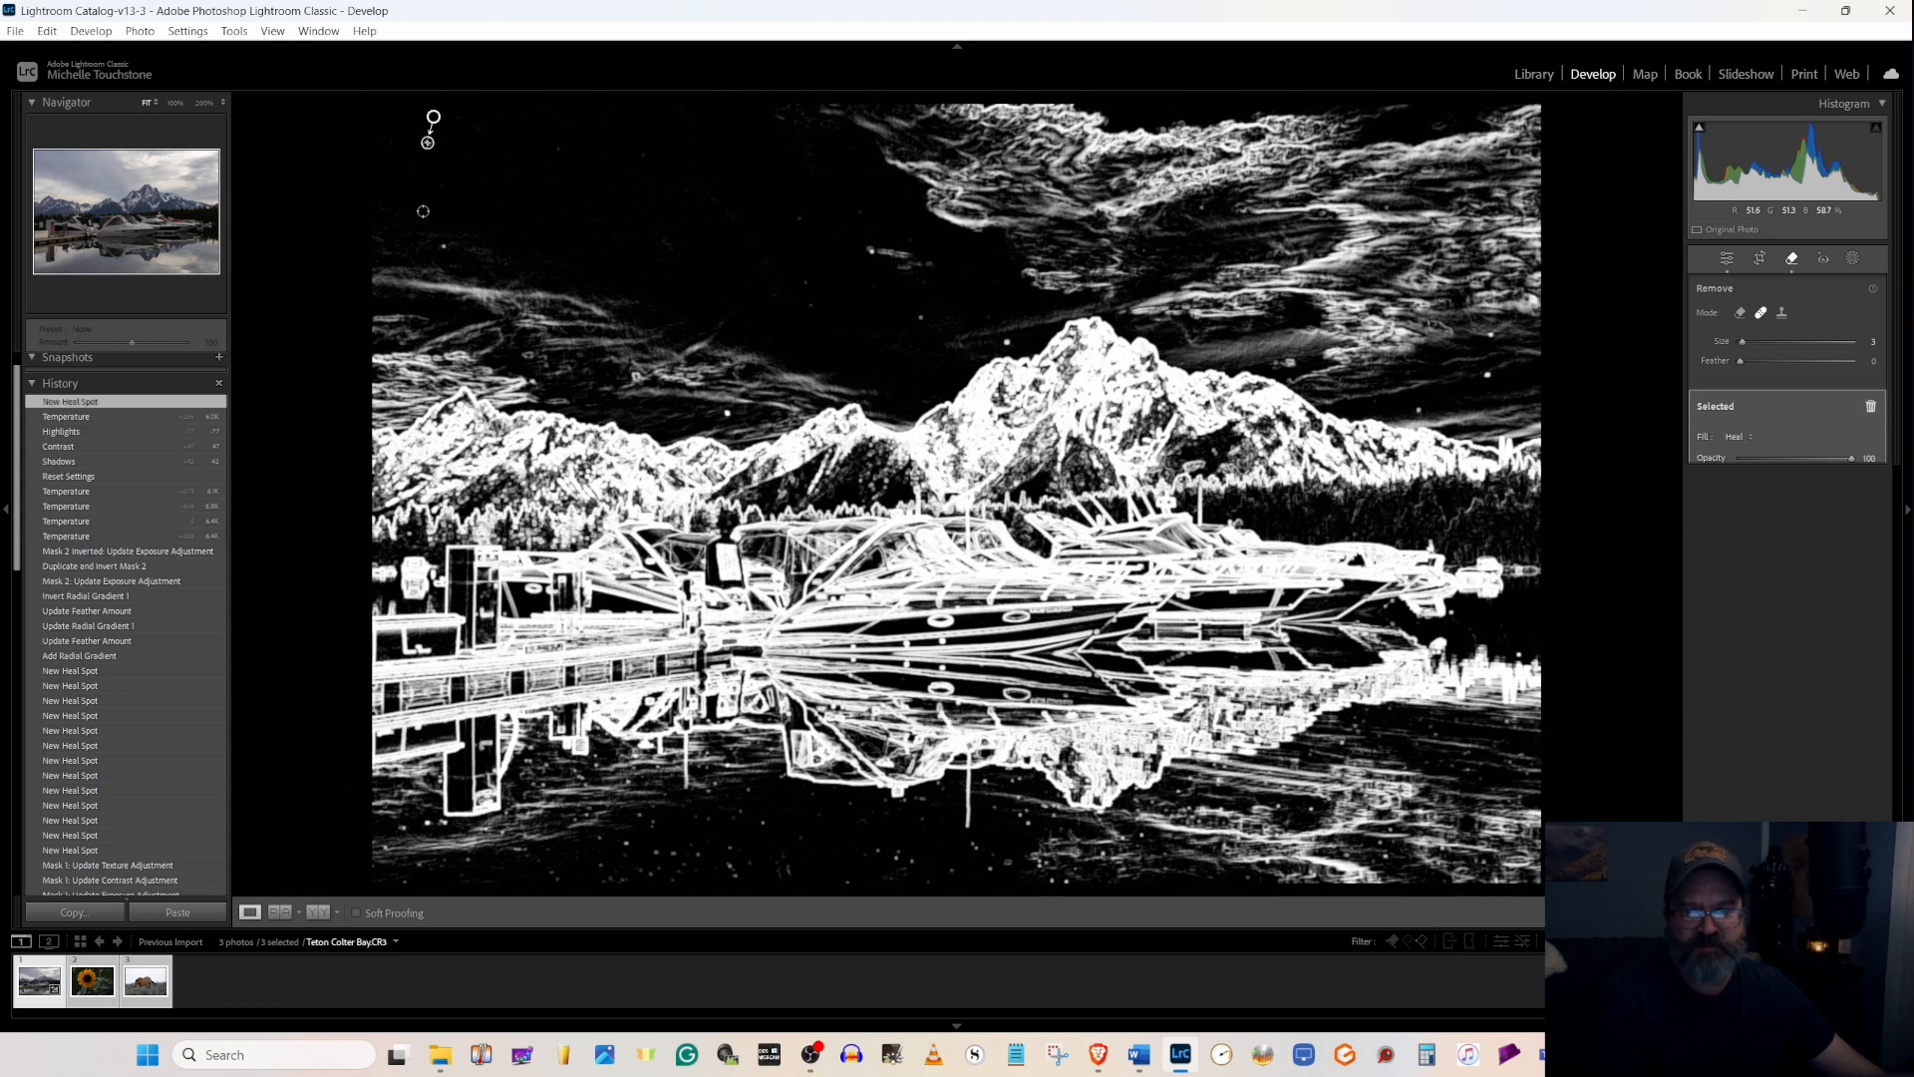
left_click(442, 244)
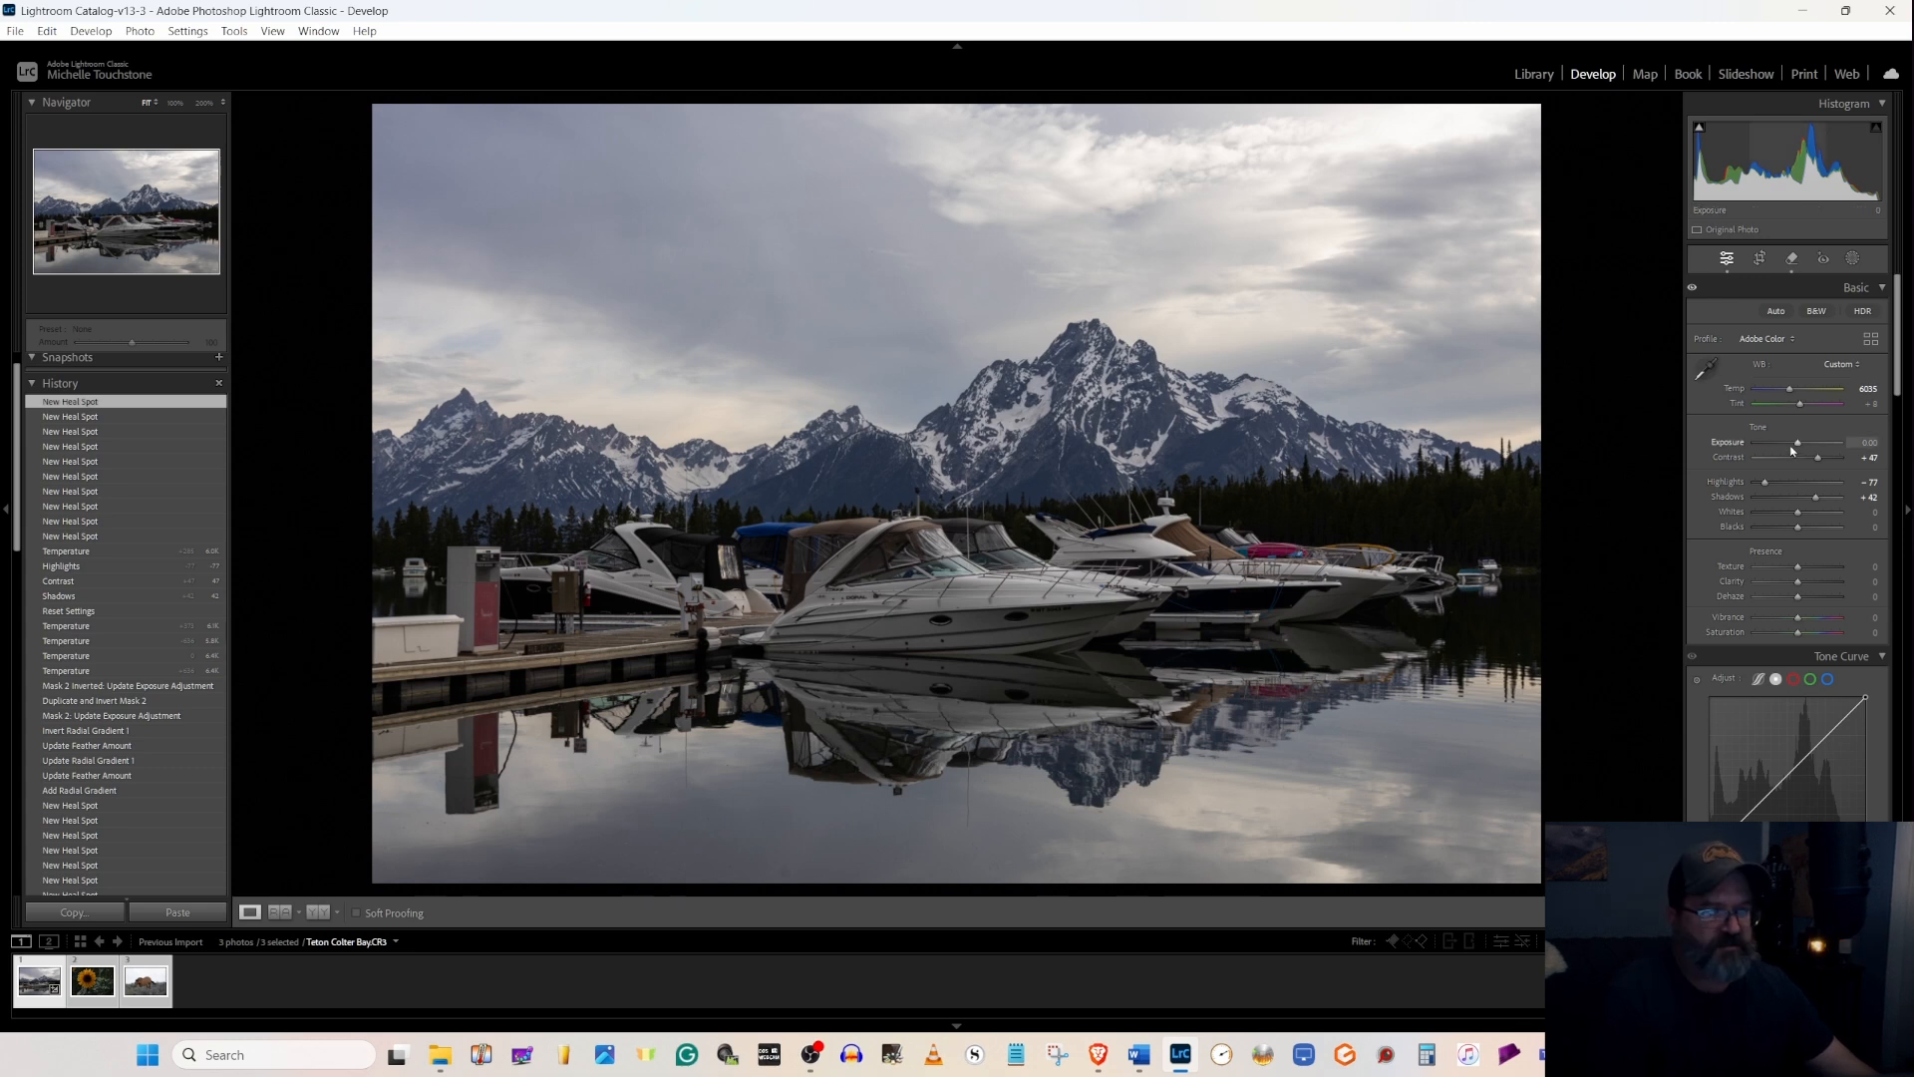
- Set the marina photo's overall exposure to +0.26 and highlights to -81
left_click_drag(1802, 449, 1805, 450)
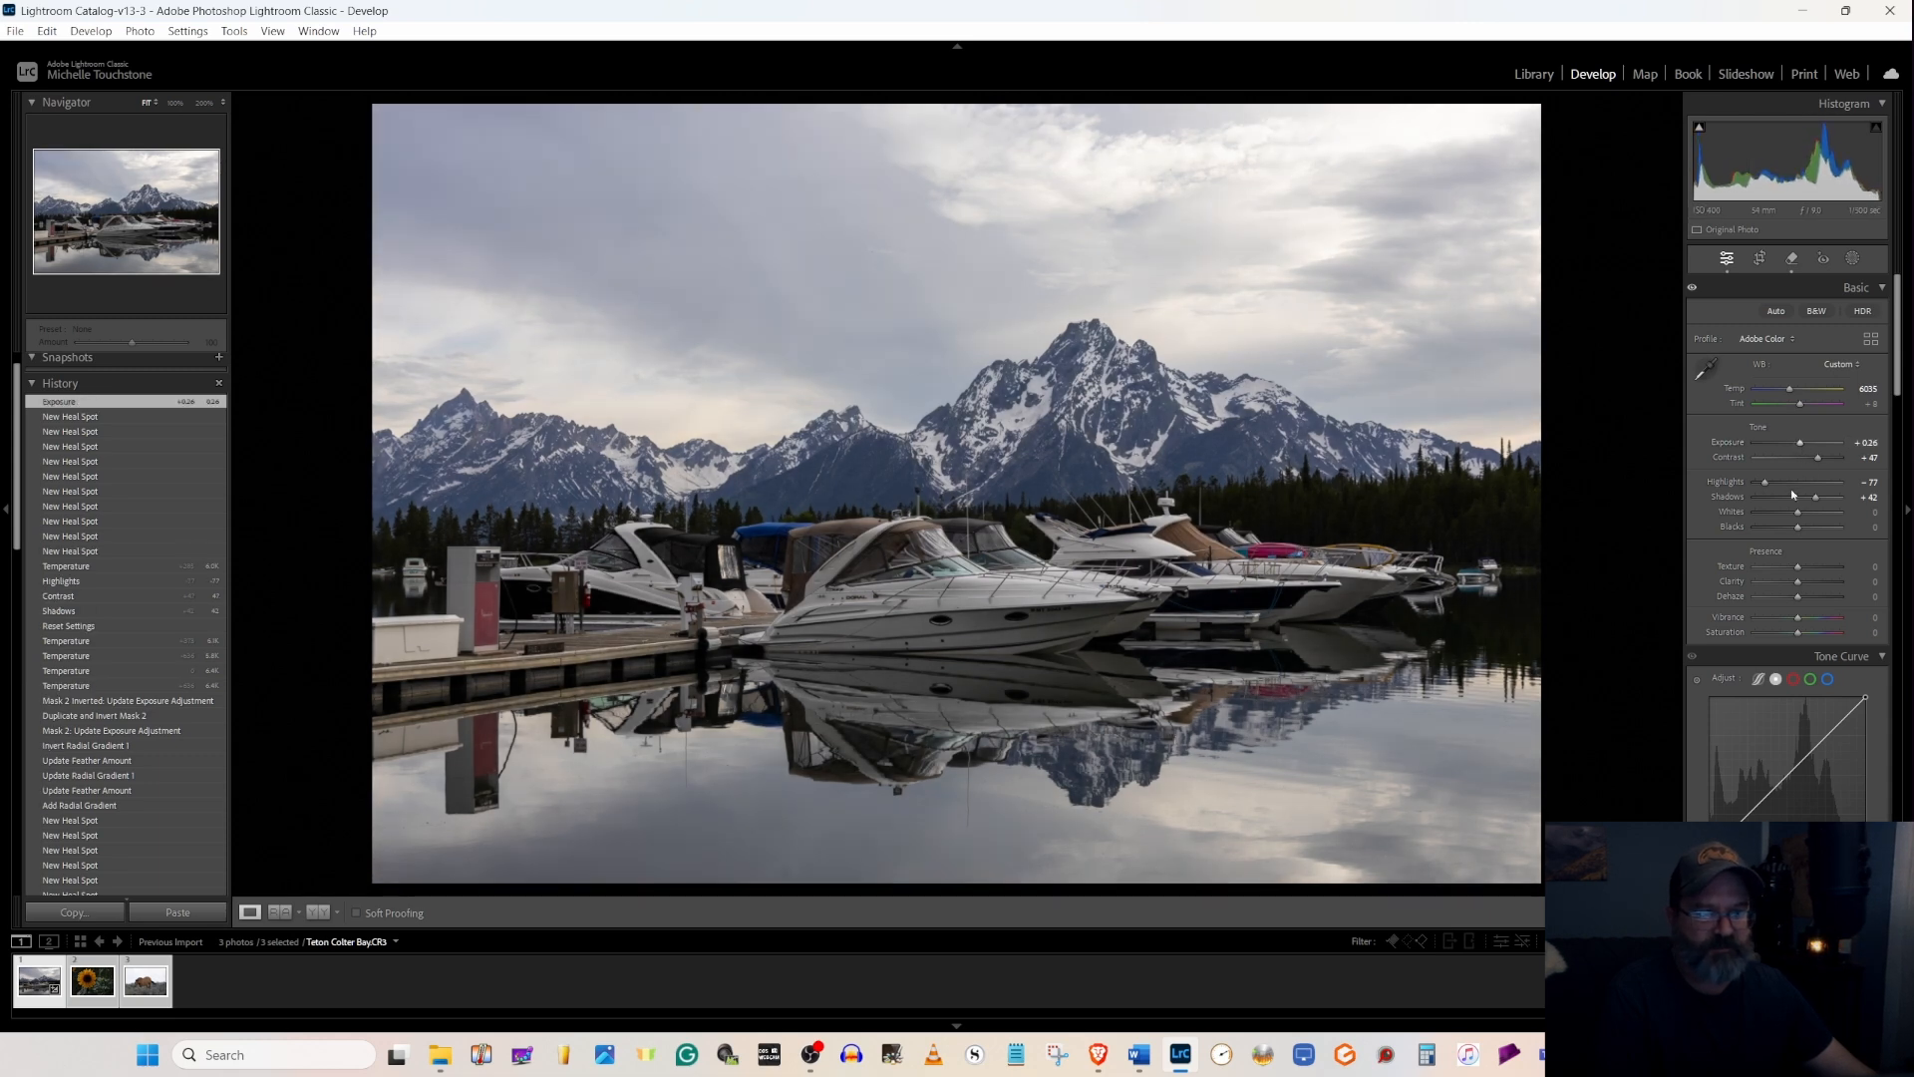
left_click_drag(1766, 485, 1765, 485)
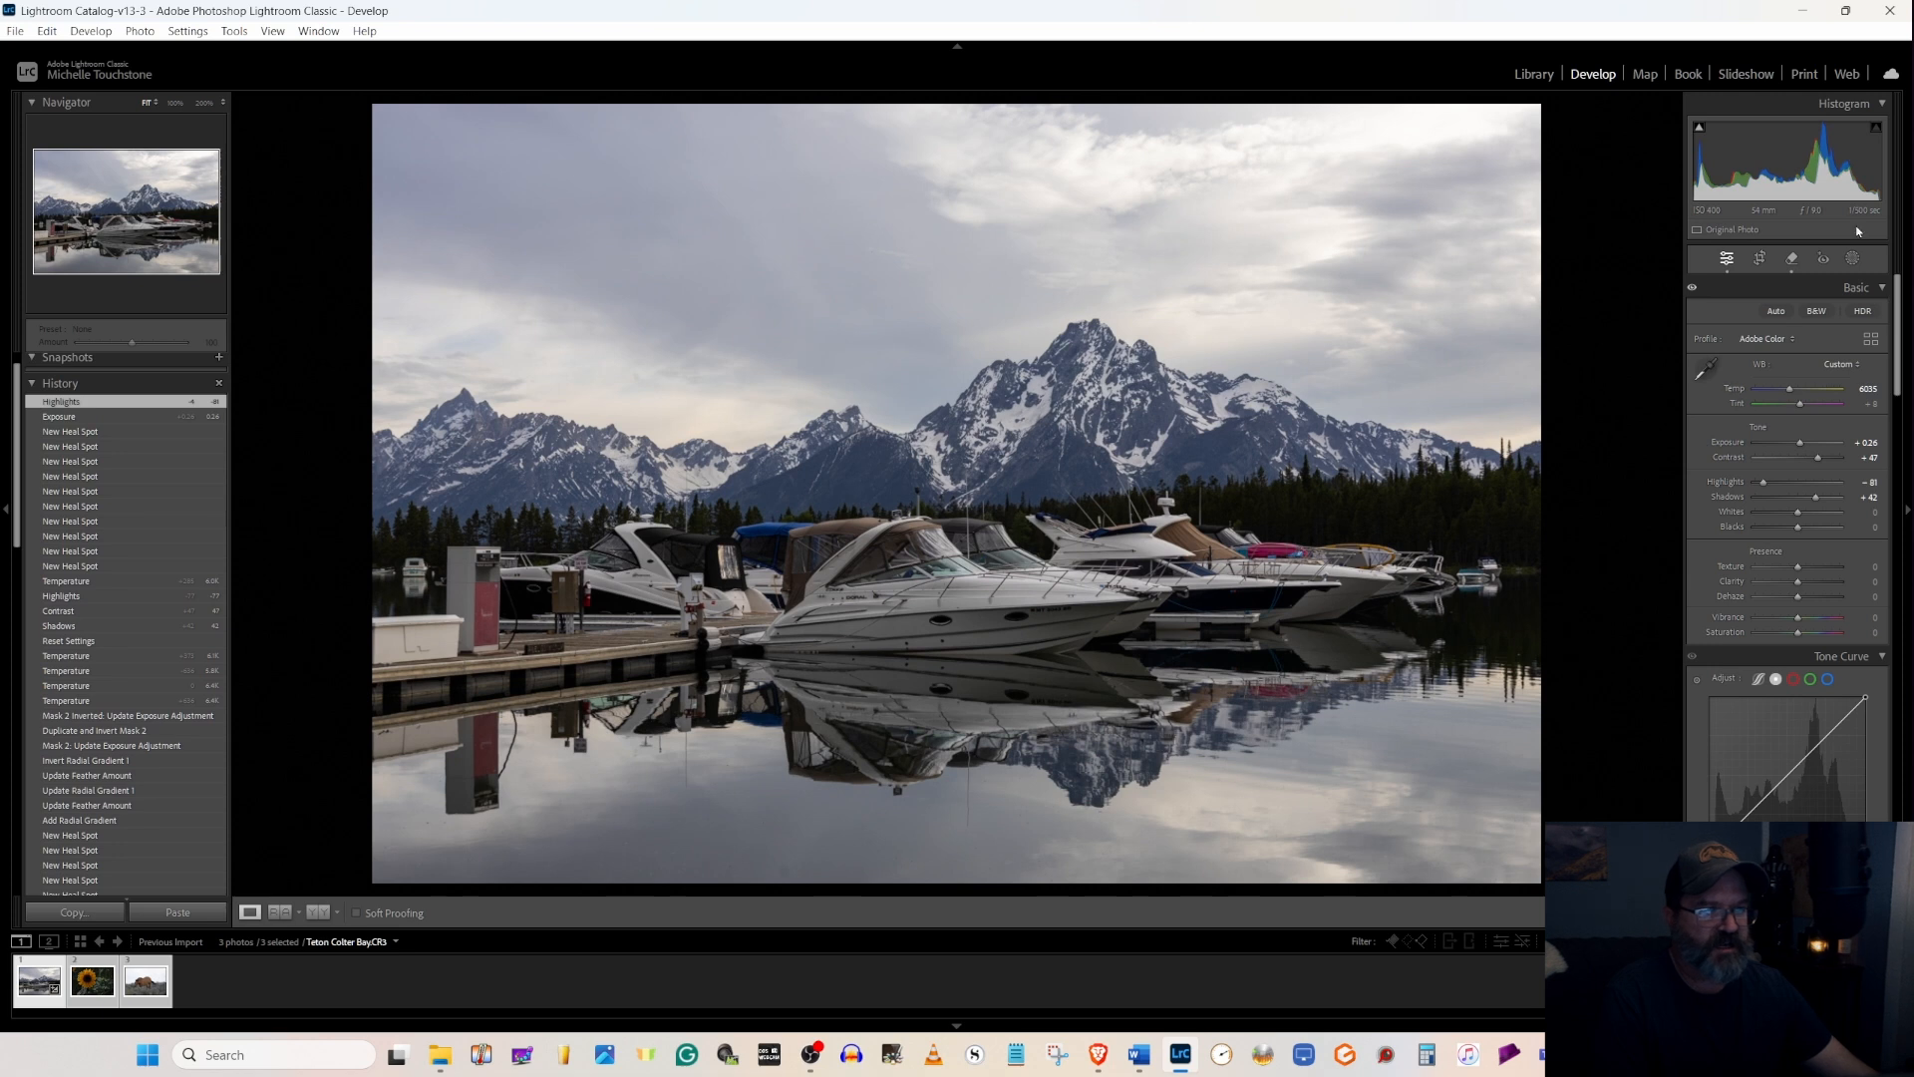
- Mask the sky with automatic sky selection and lower that mask's exposure to -0.14
left_click(1853, 259)
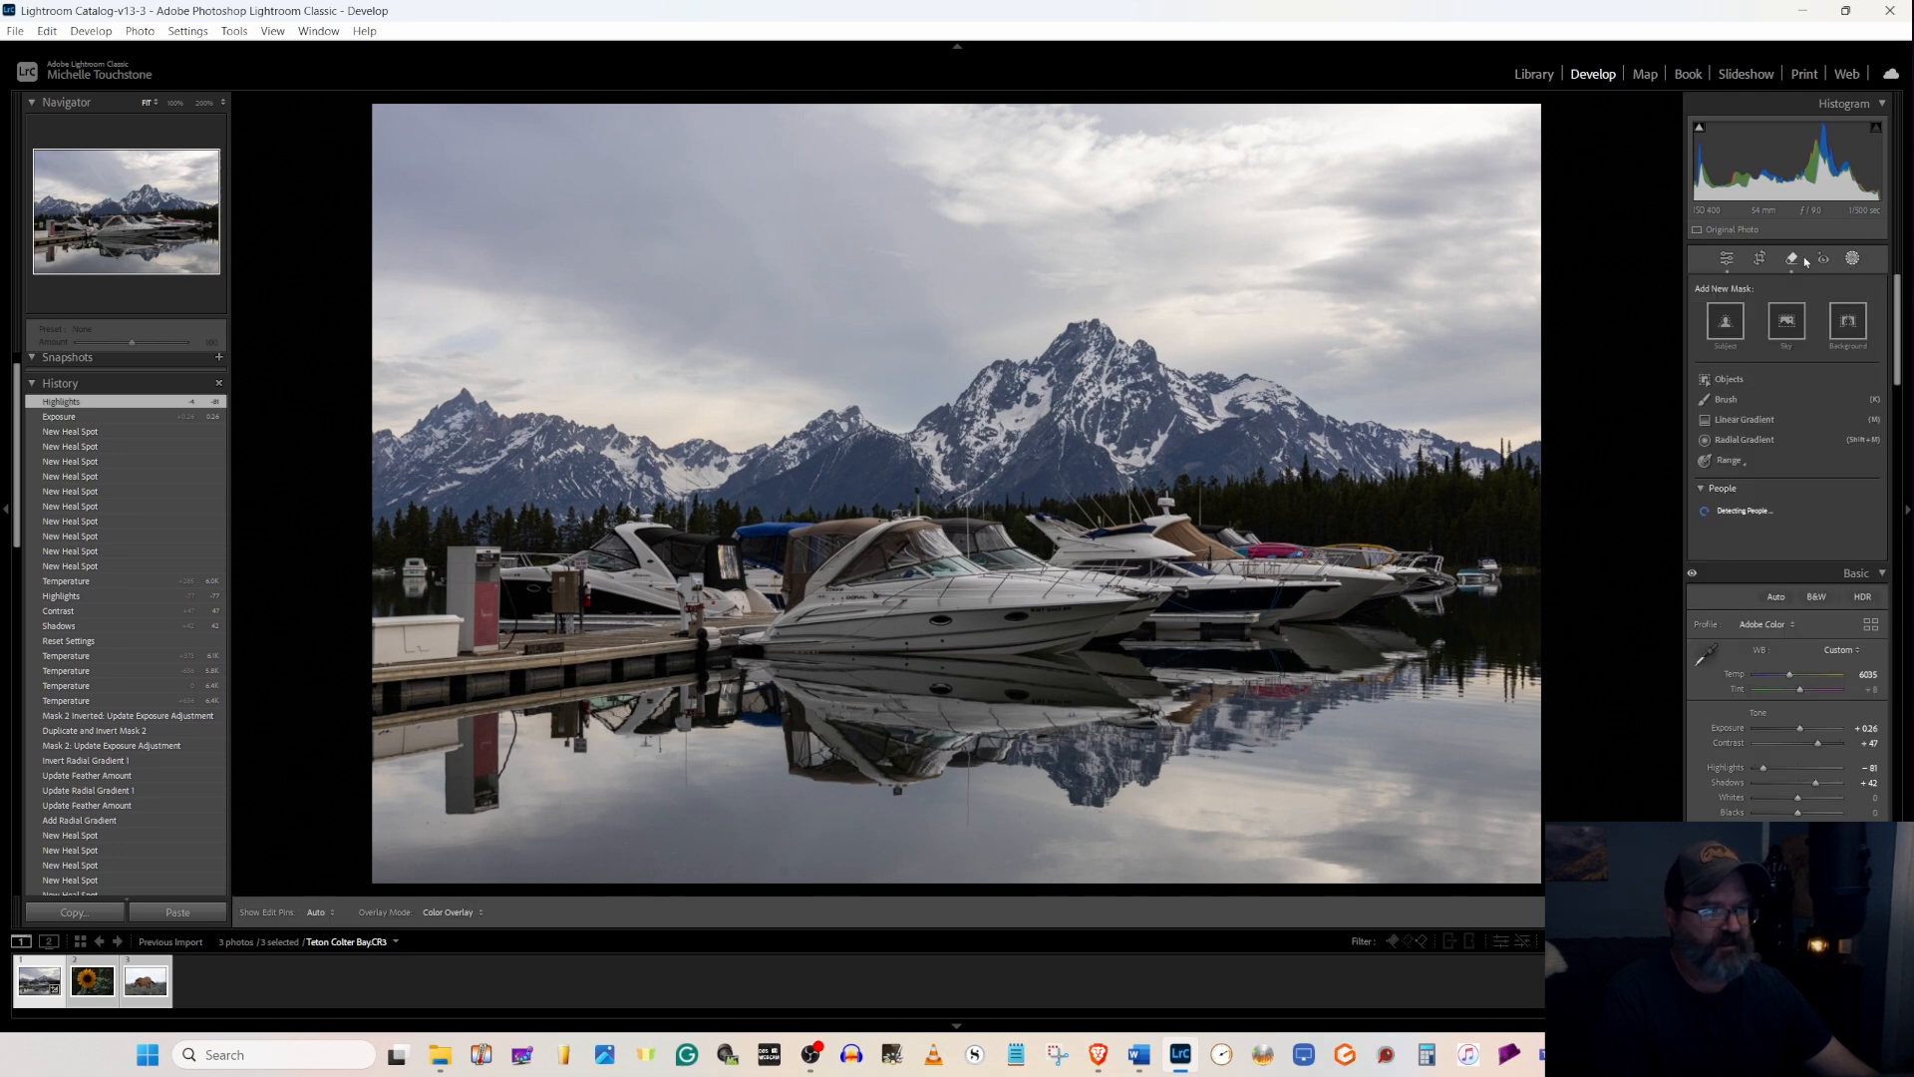
left_click(1786, 320)
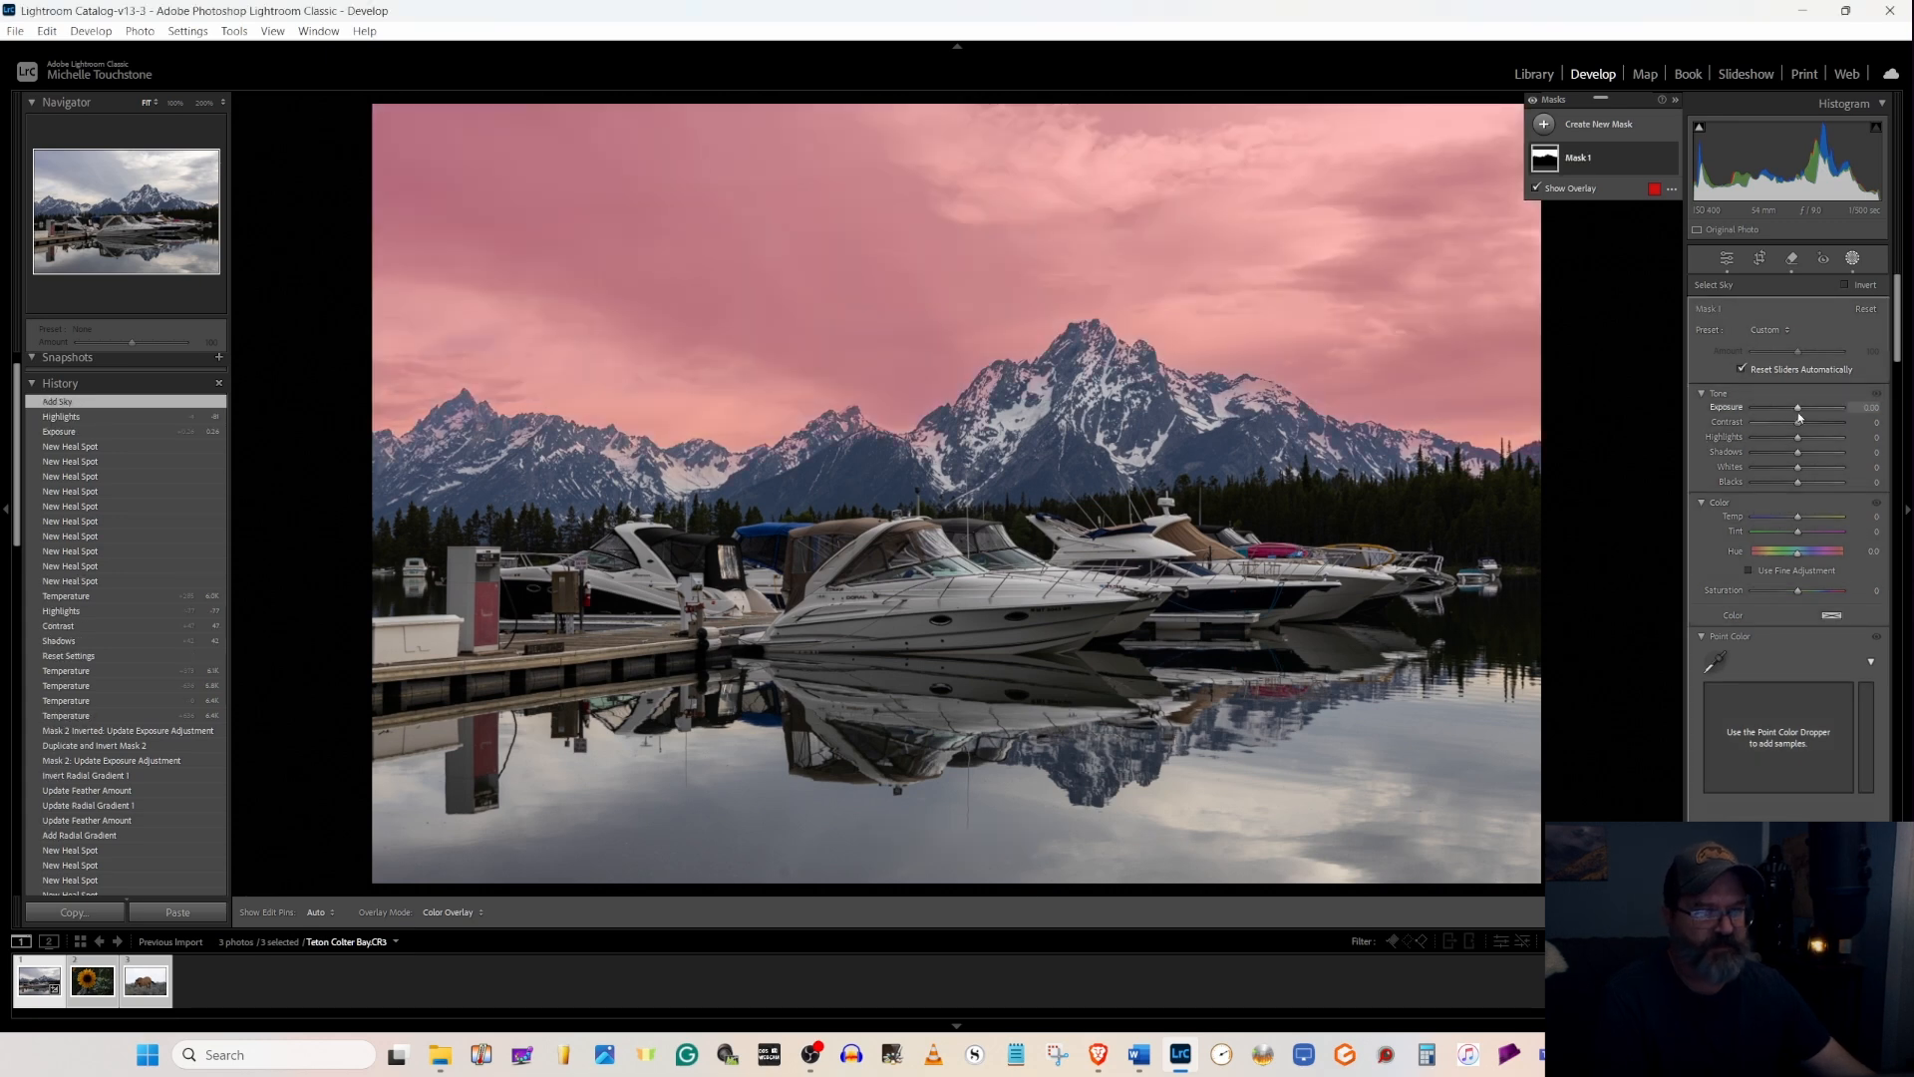
left_click_drag(1800, 417, 1798, 418)
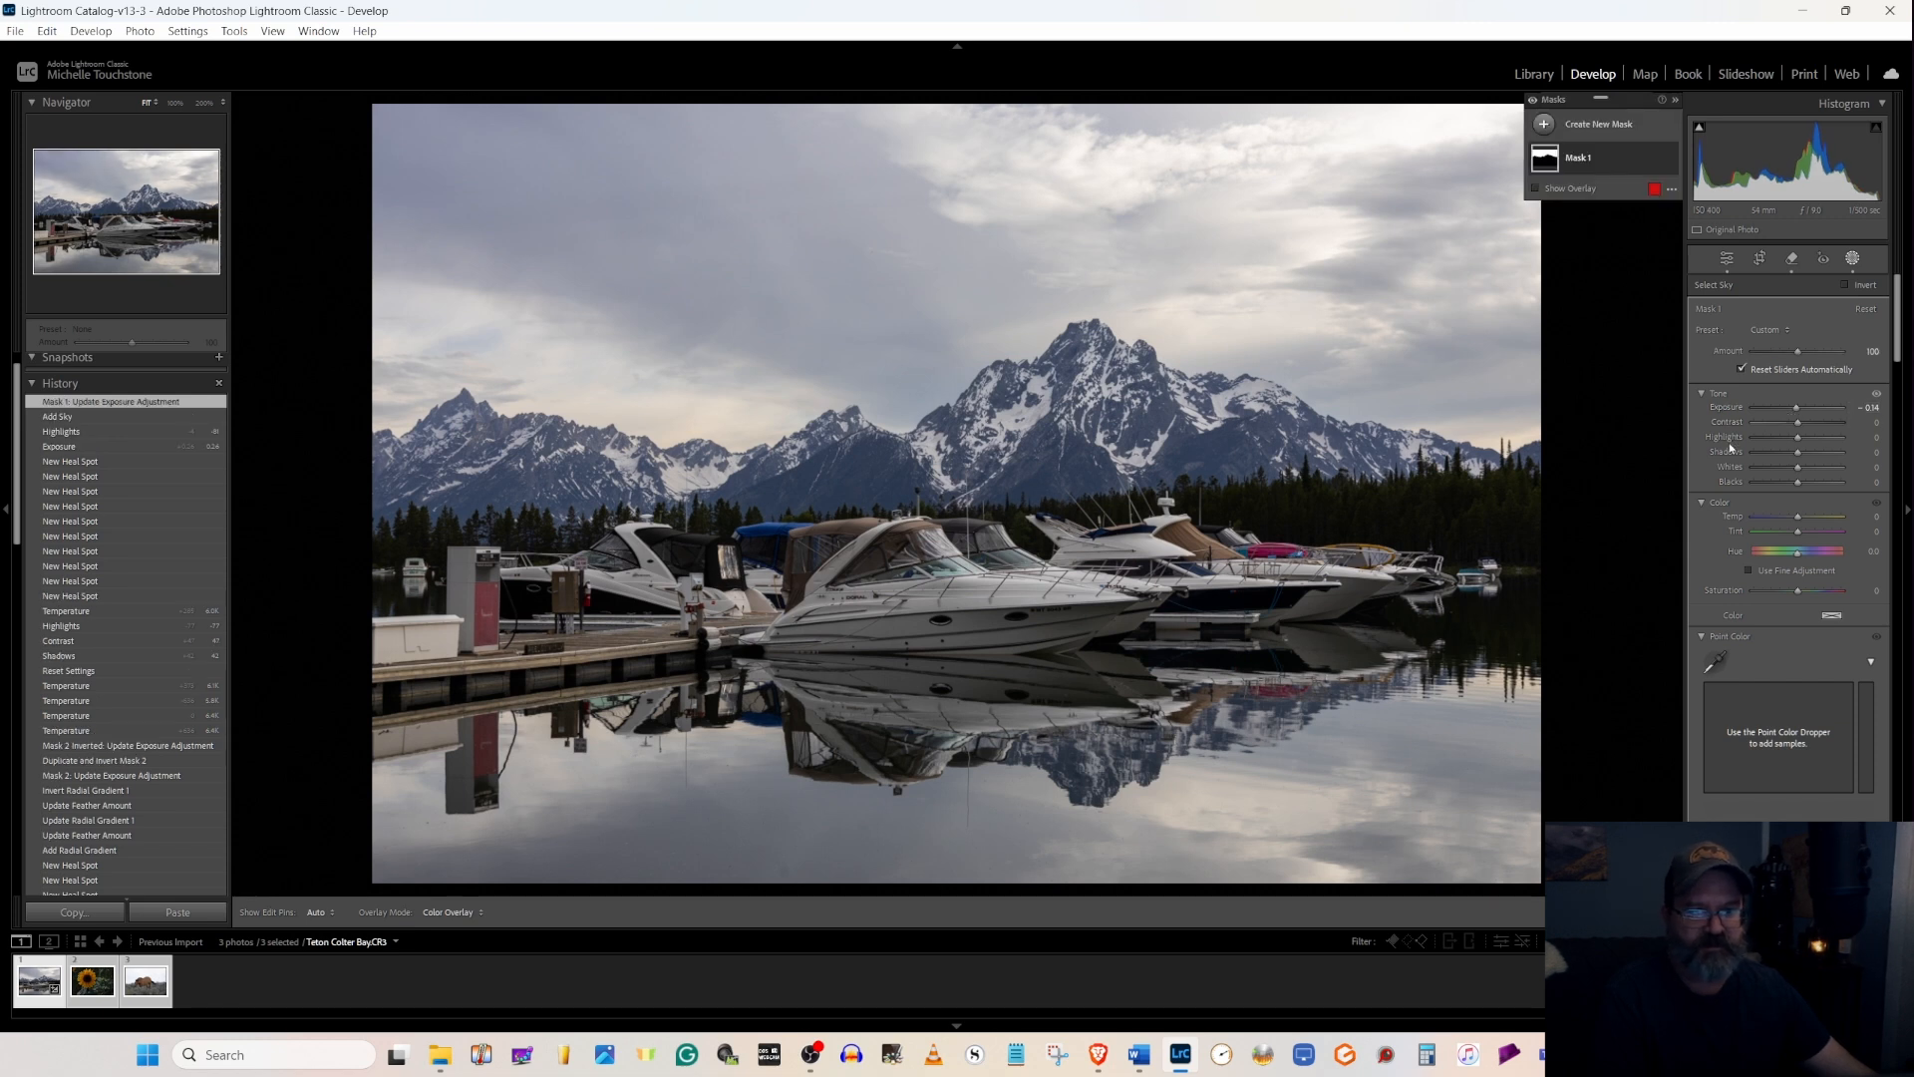
- Add a wide radial gradient mask centred on the boats and slightly reduce its feather
left_click(1544, 125)
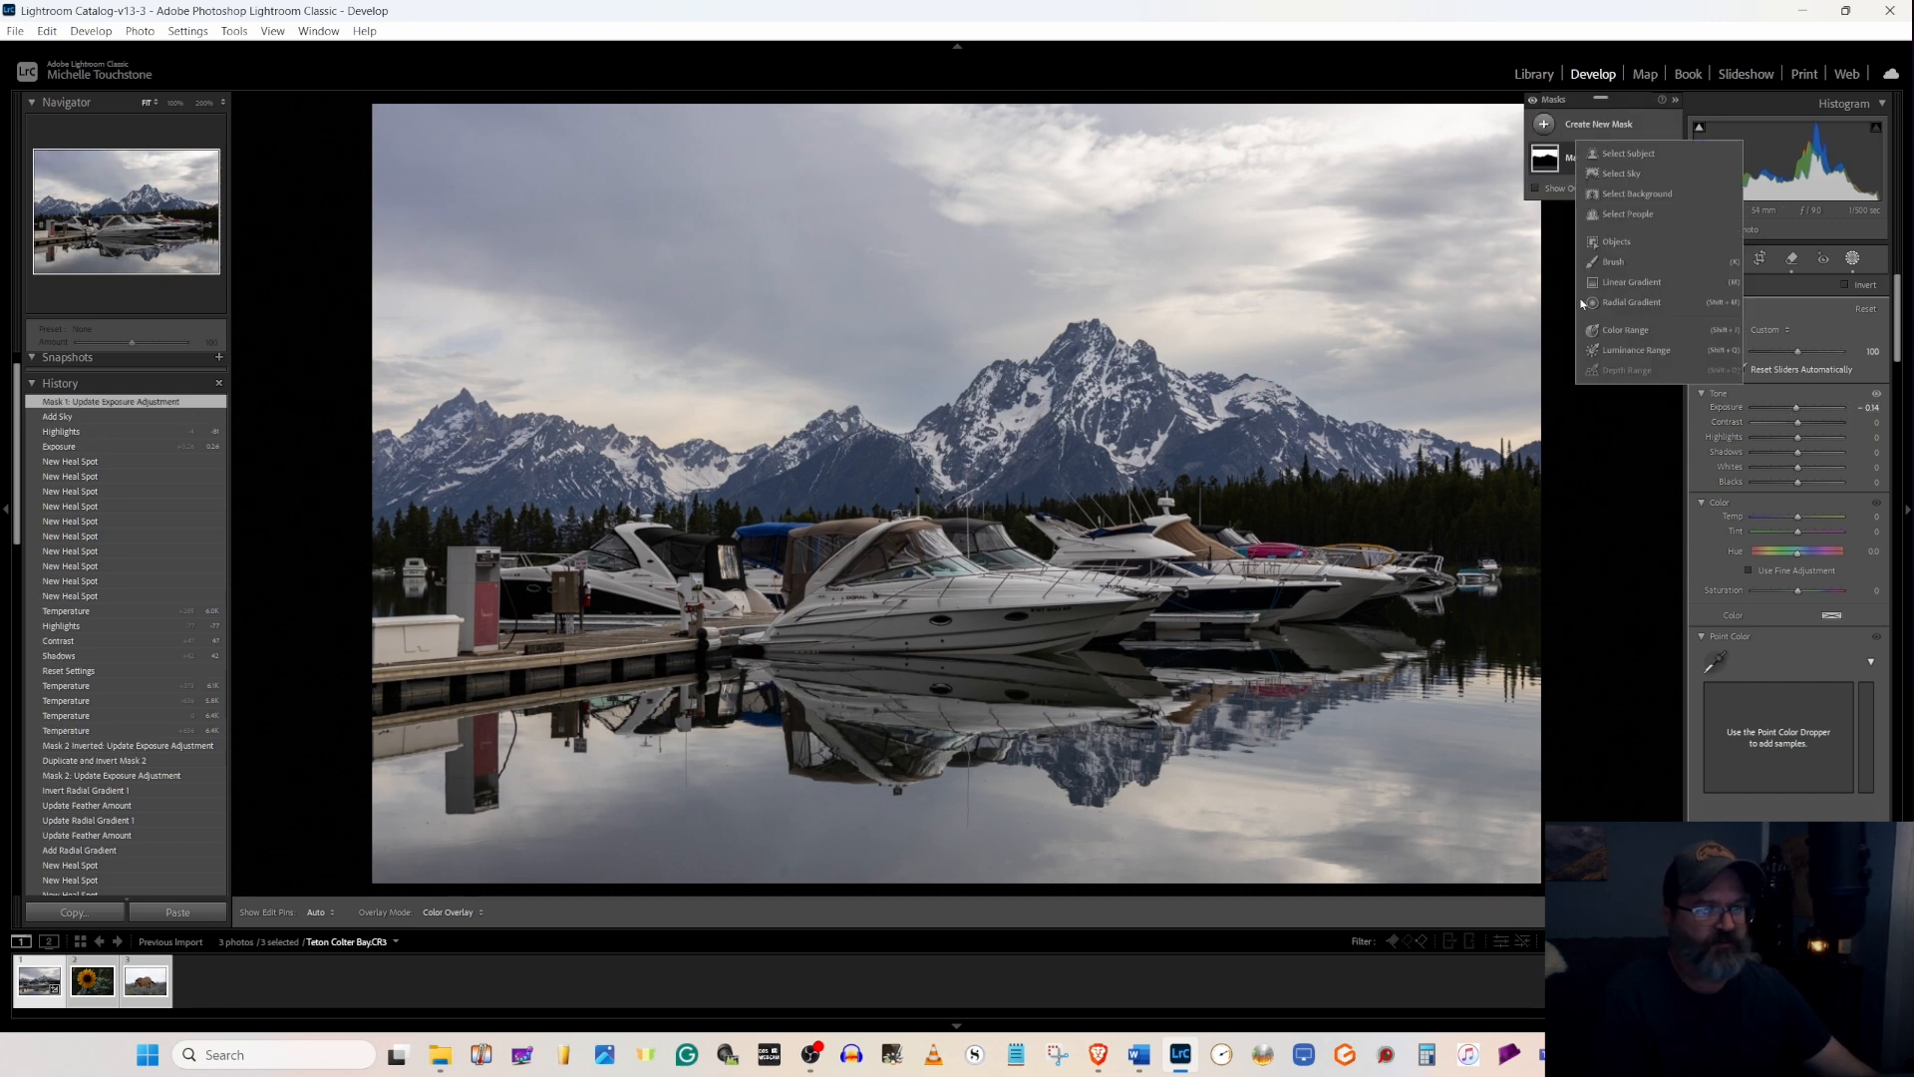
left_click(1631, 303)
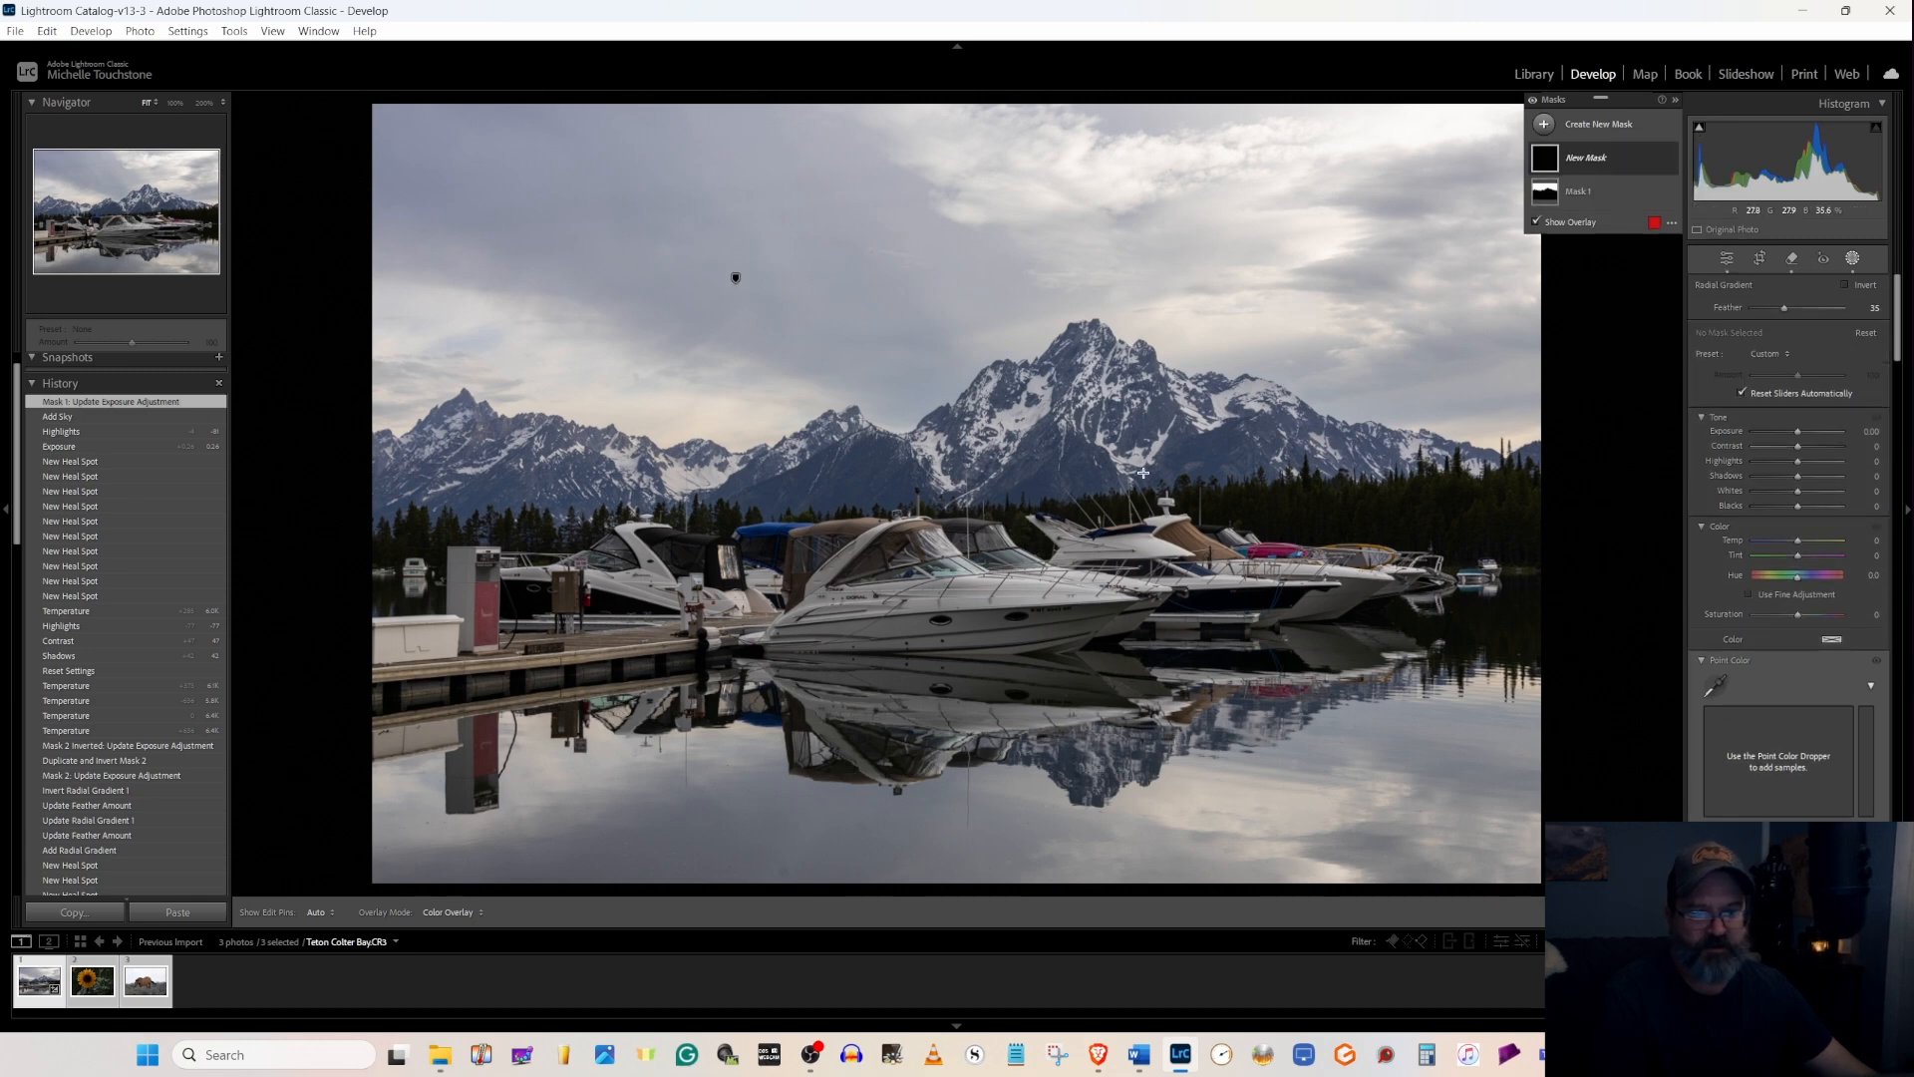
left_click_drag(754, 489, 1375, 710)
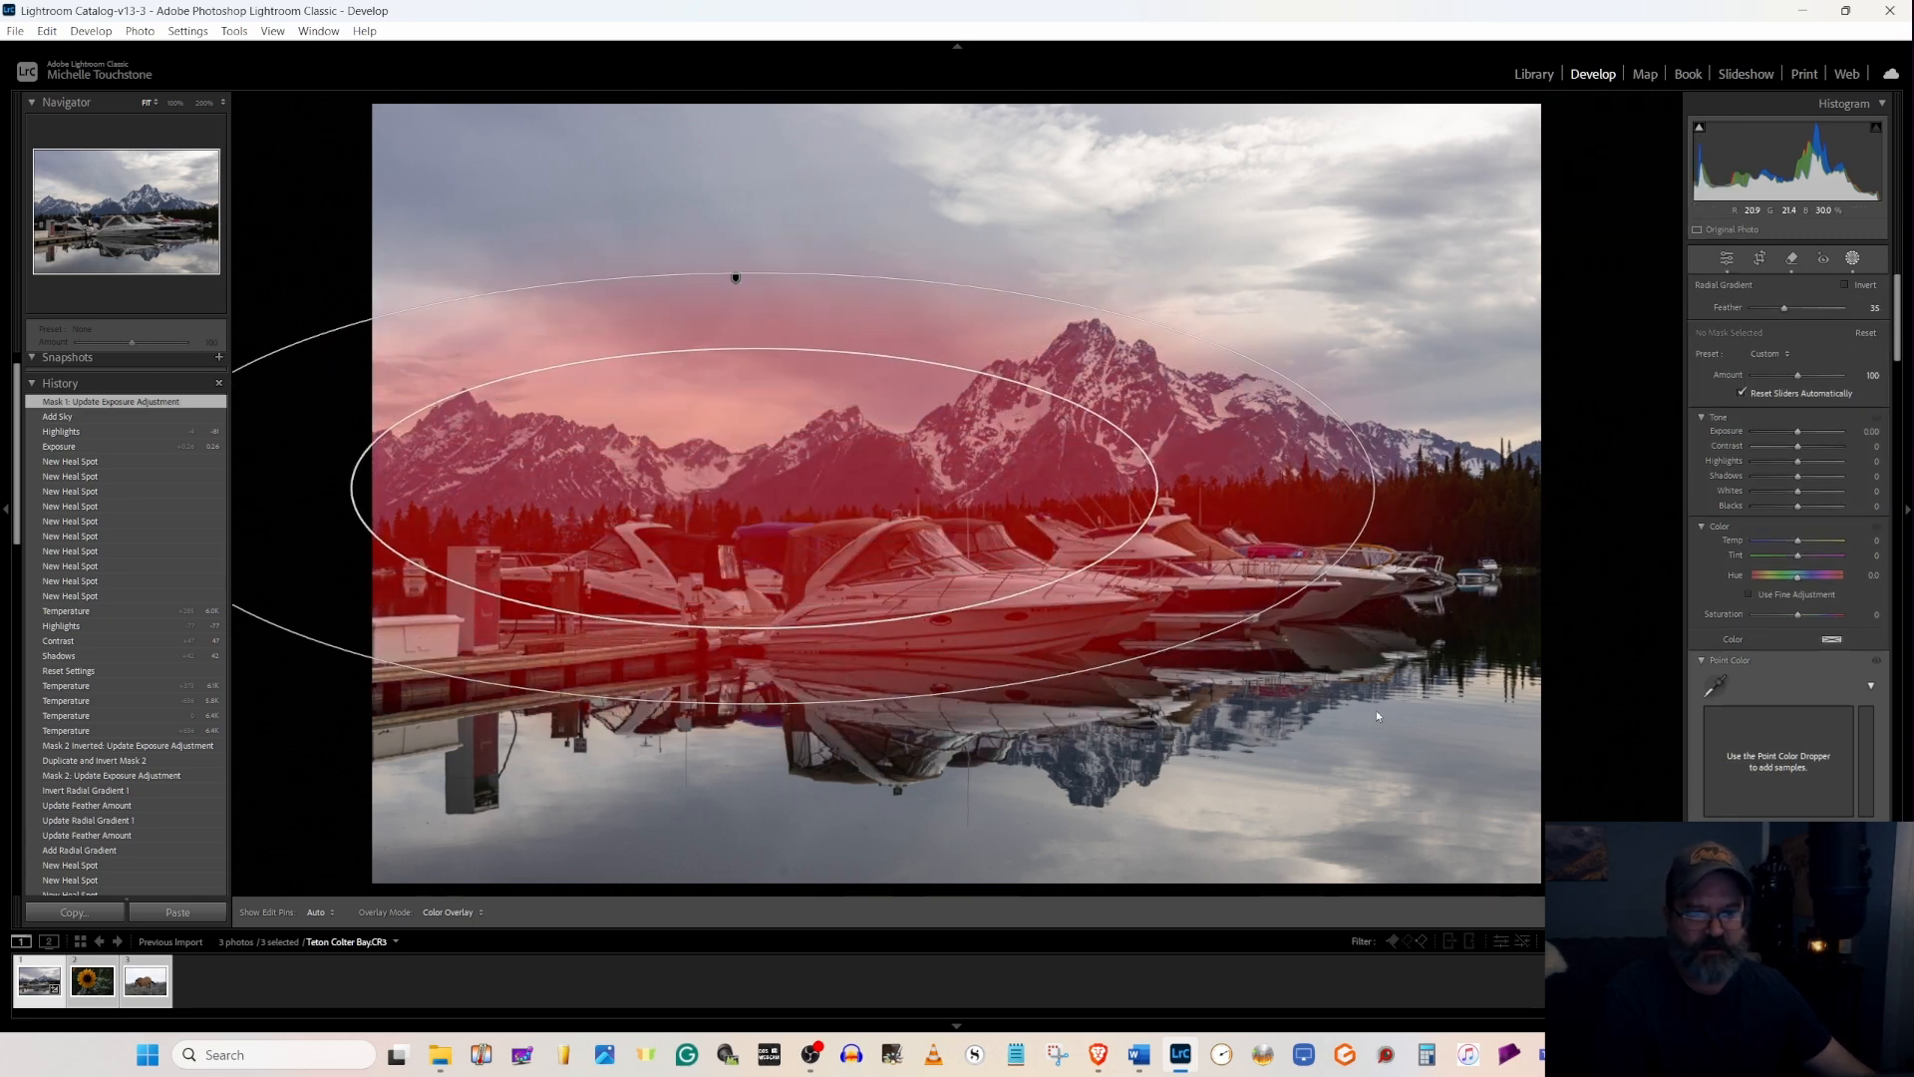
left_click_drag(769, 499, 982, 548)
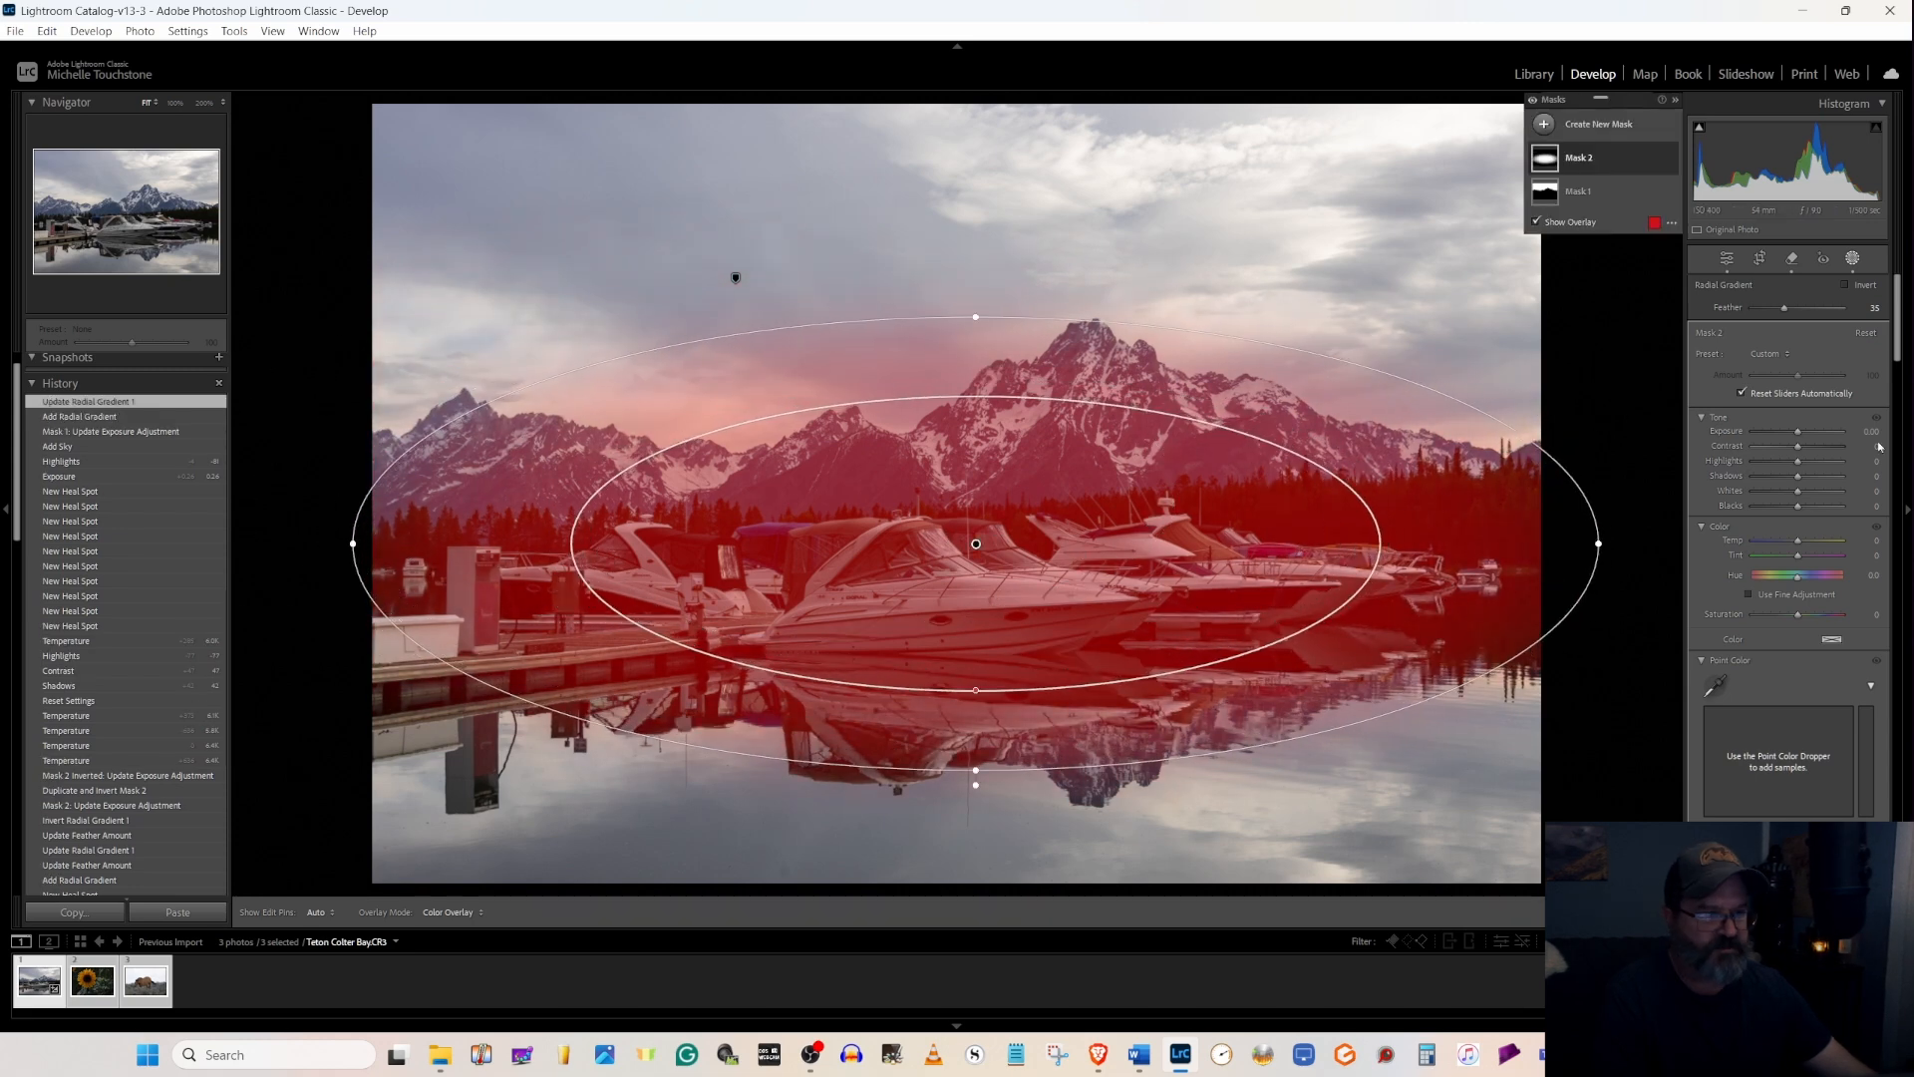
mouse_move(1784, 307)
left_mouse_down()
mouse_move(1801, 307)
mouse_move(1781, 312)
left_mouse_up()
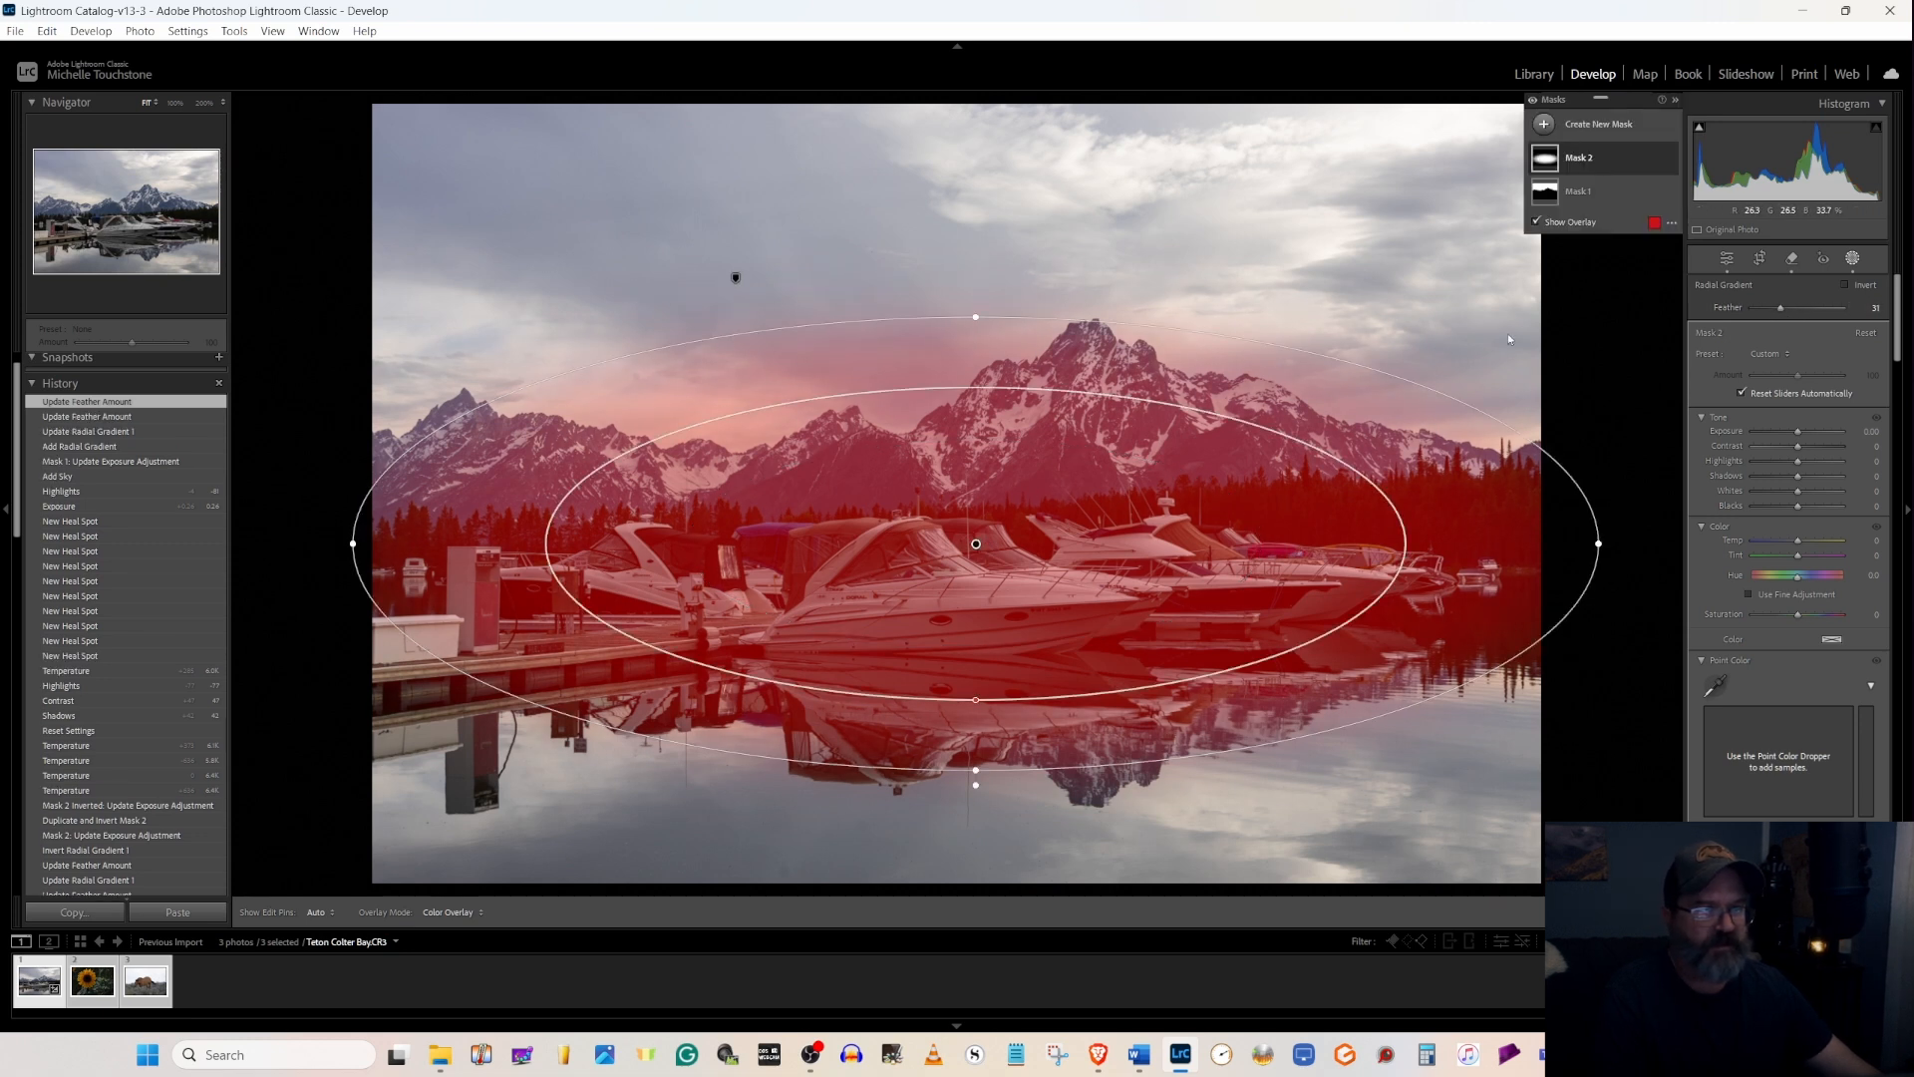
- Create an inverted duplicate of the radial mask and lower the exposure of the area around the boats
right_click(1659, 162)
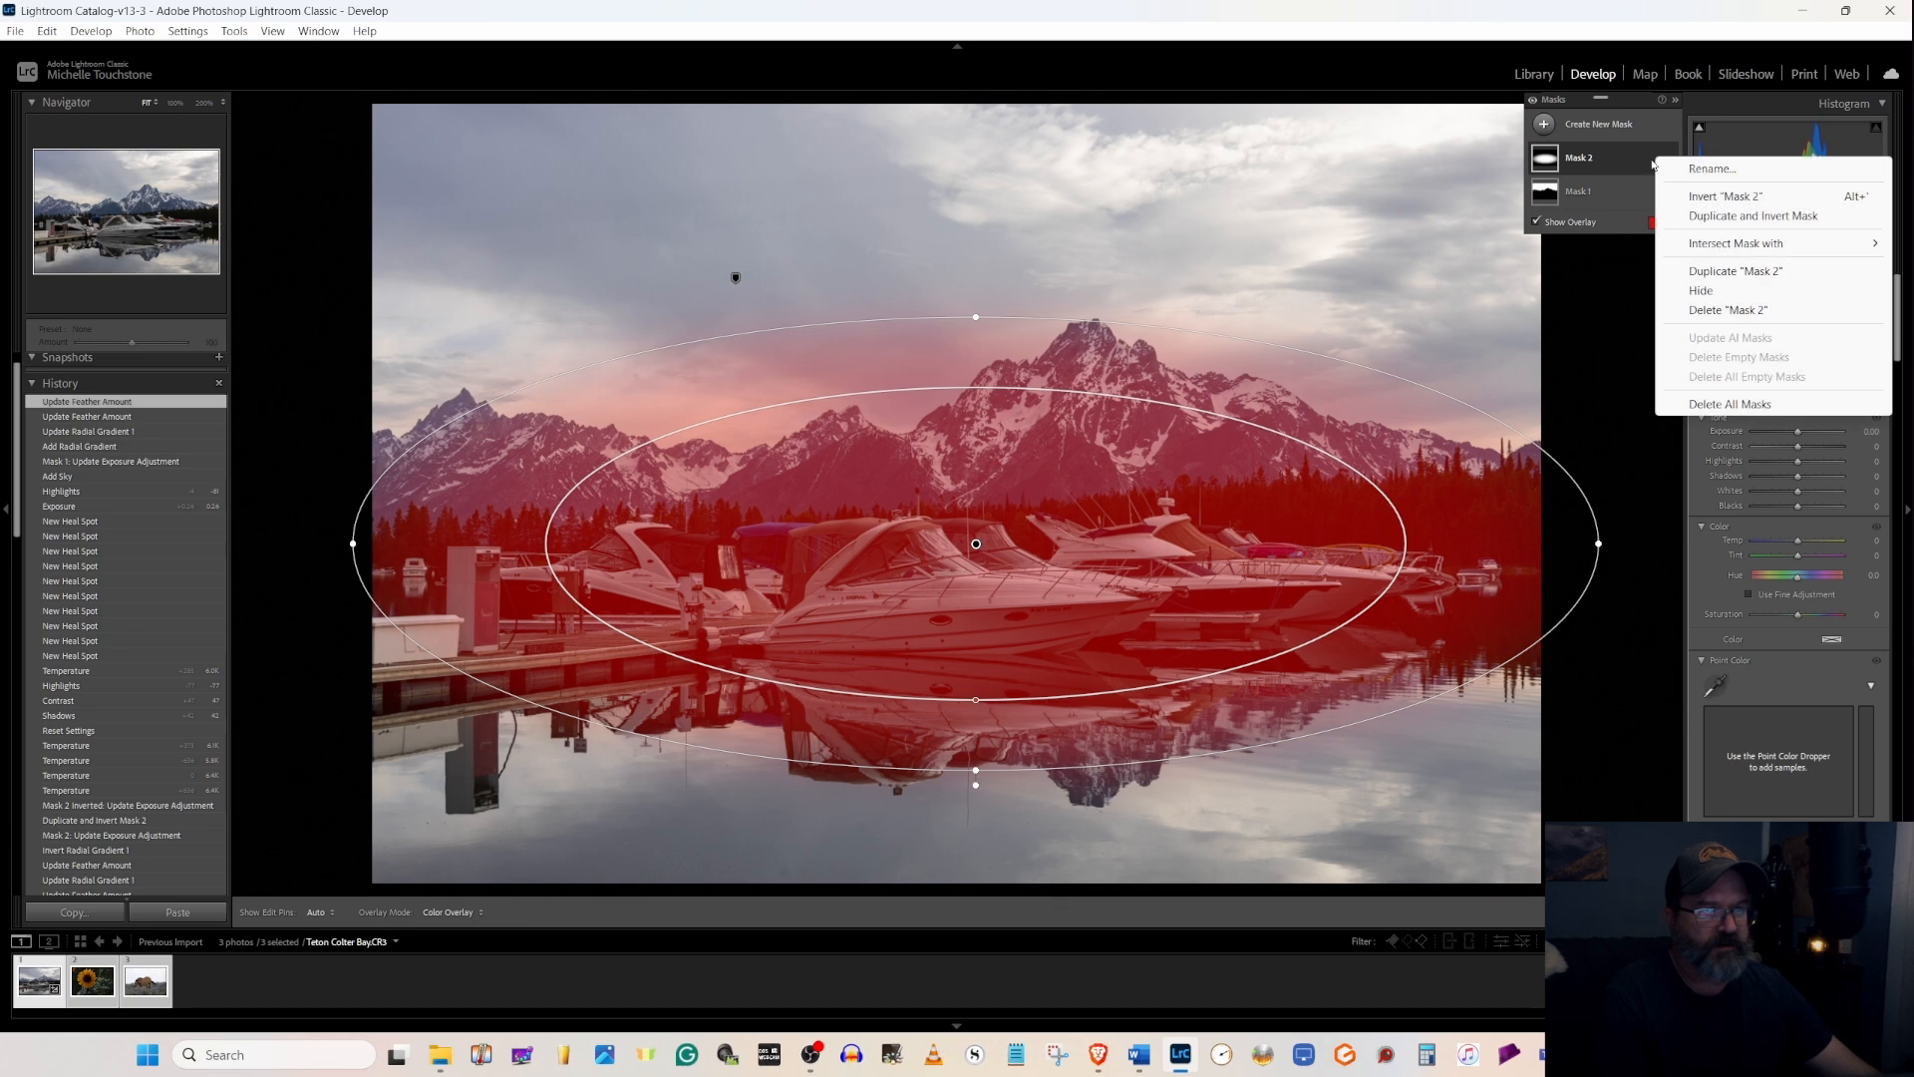
left_click(1717, 218)
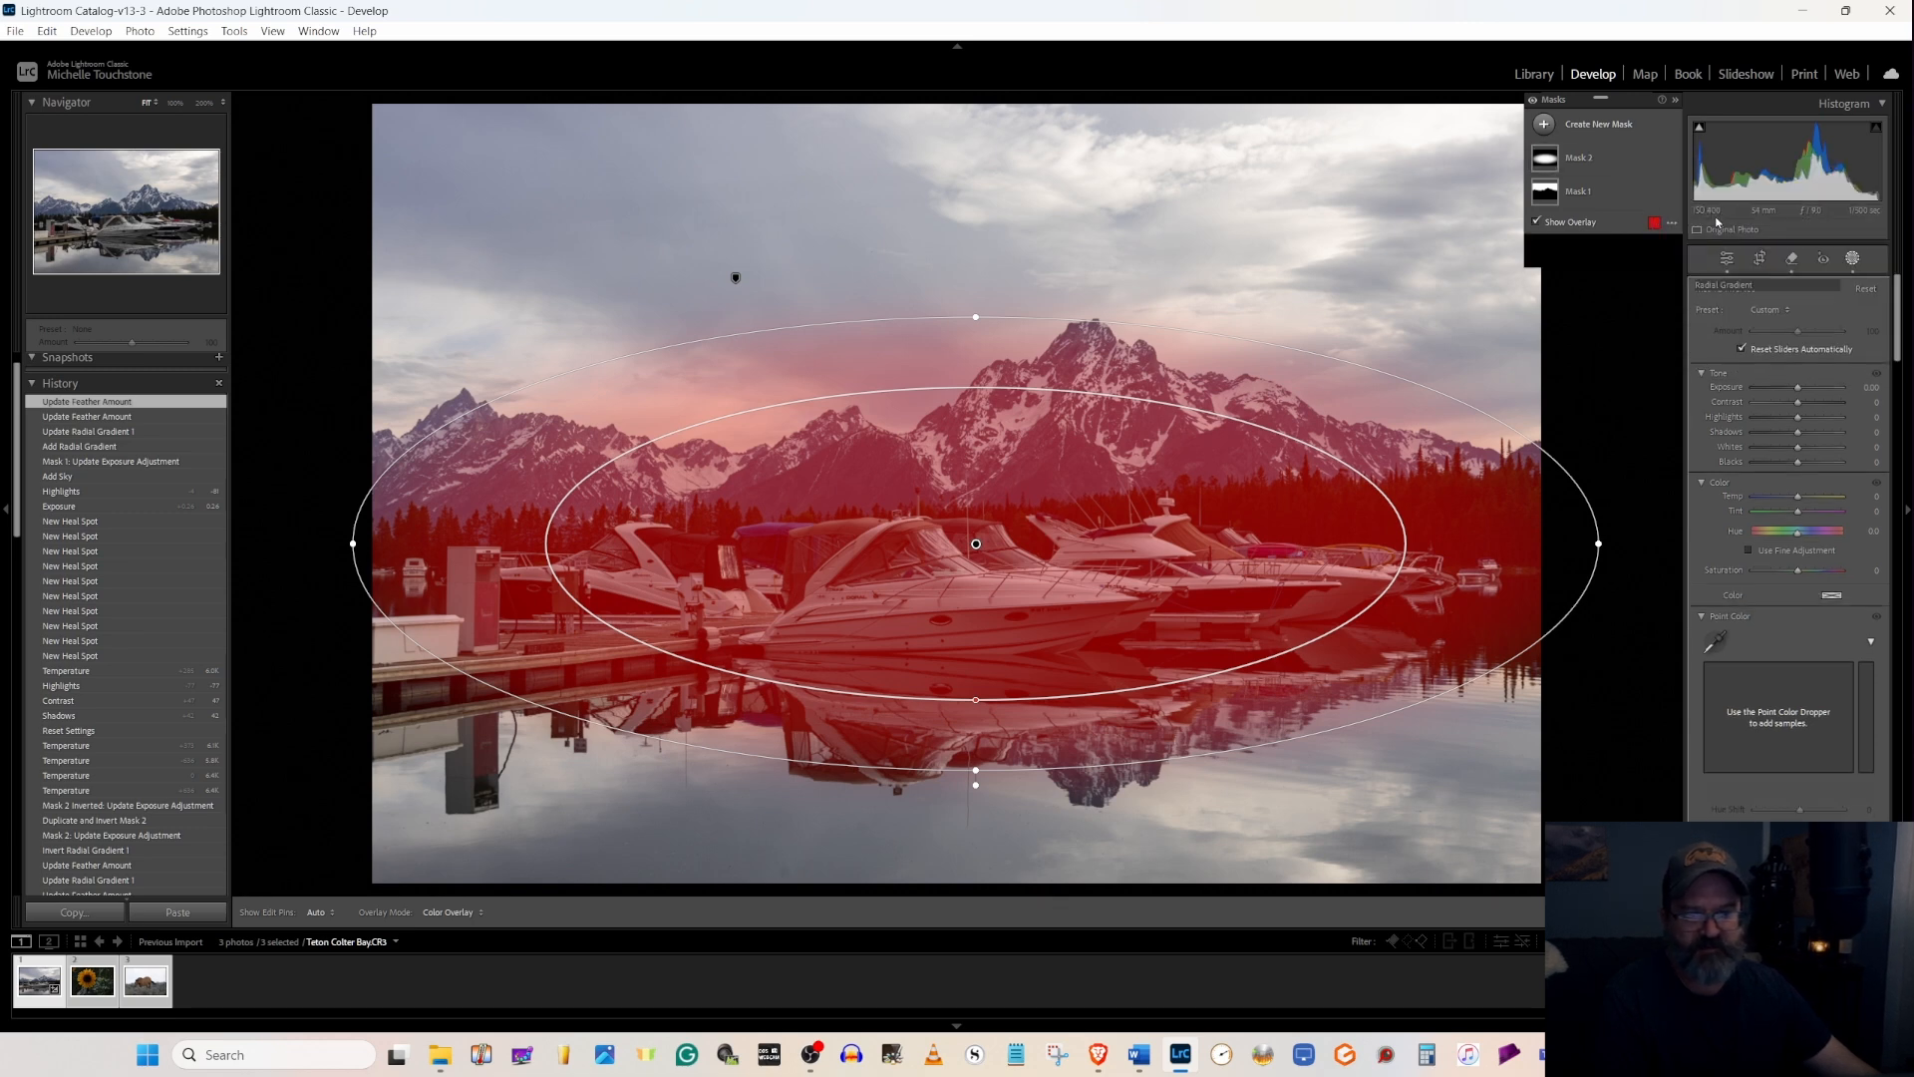
left_click_drag(1797, 433, 1795, 435)
- Raise the original radial mask's exposure to 0.41 to brighten the boats, and leave masking
left_click(1578, 190)
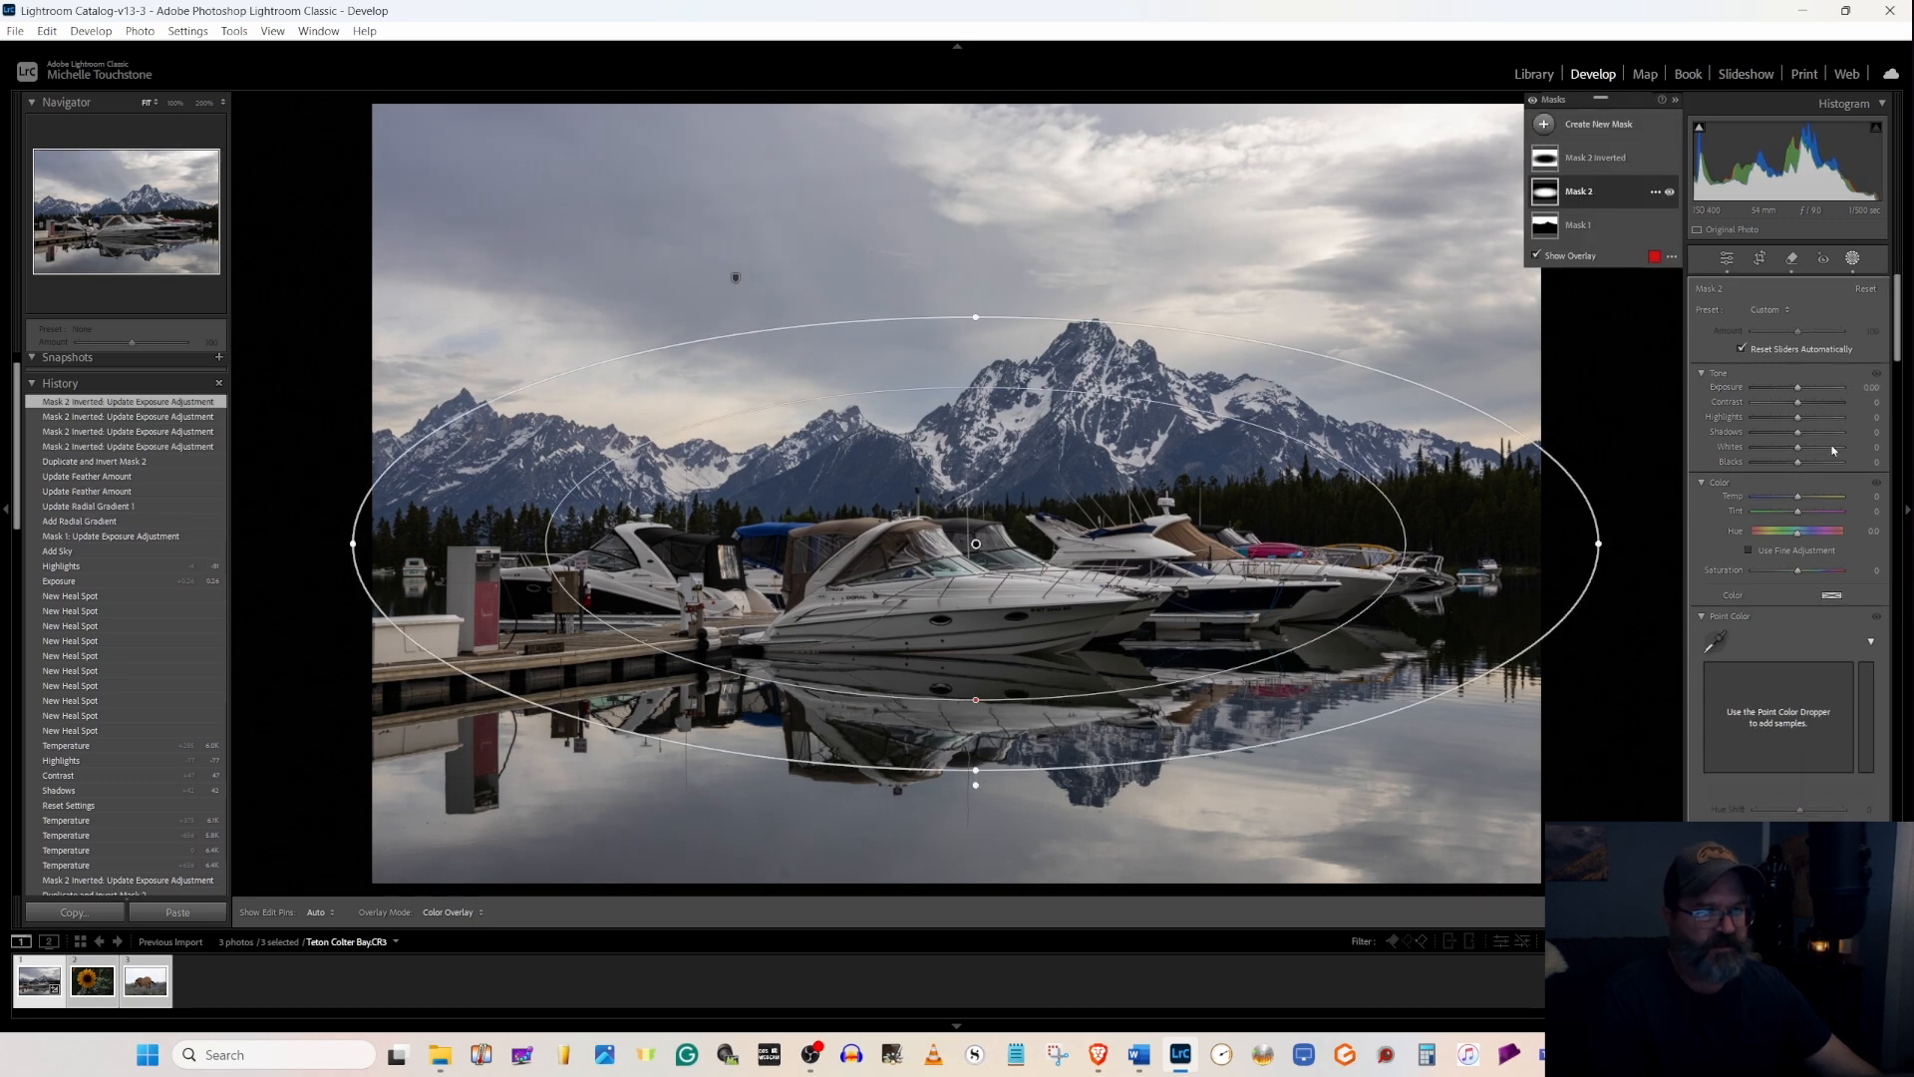
left_click_drag(1798, 431, 1802, 432)
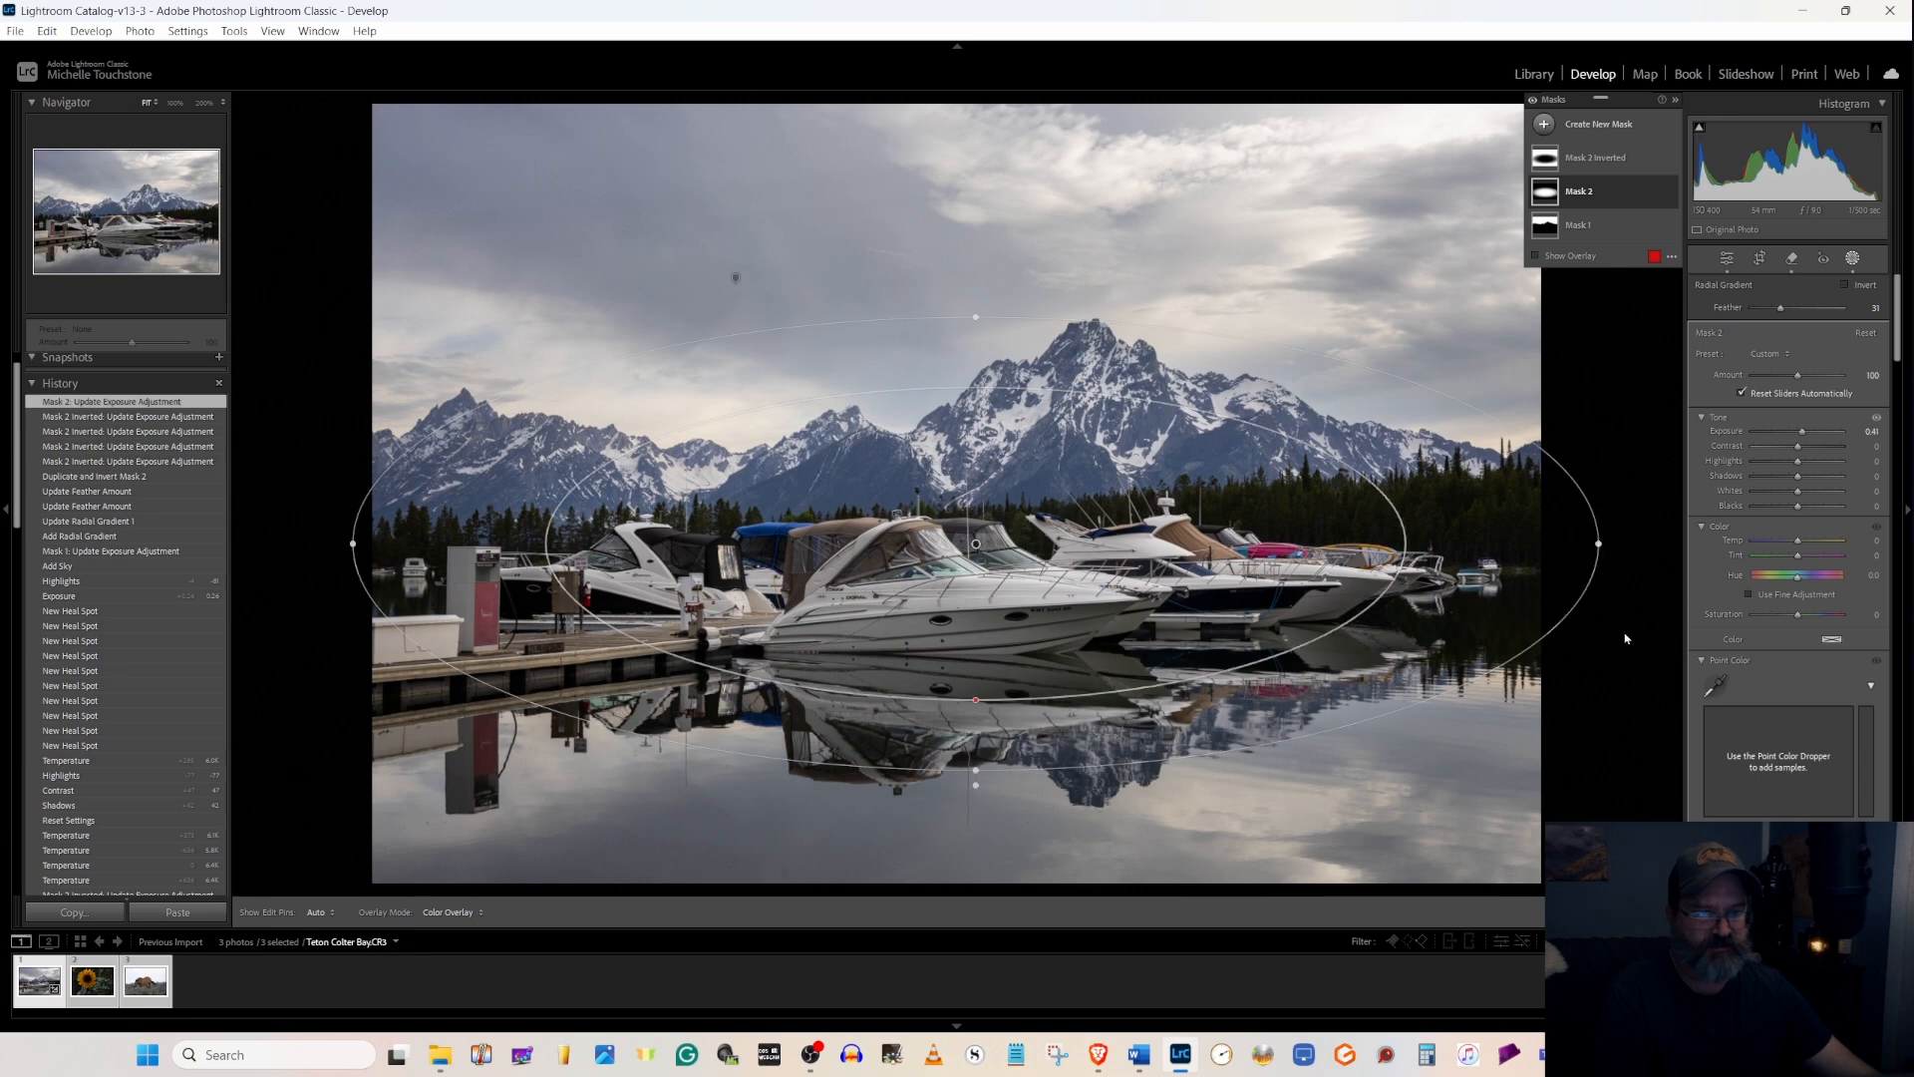
left_click(1726, 261)
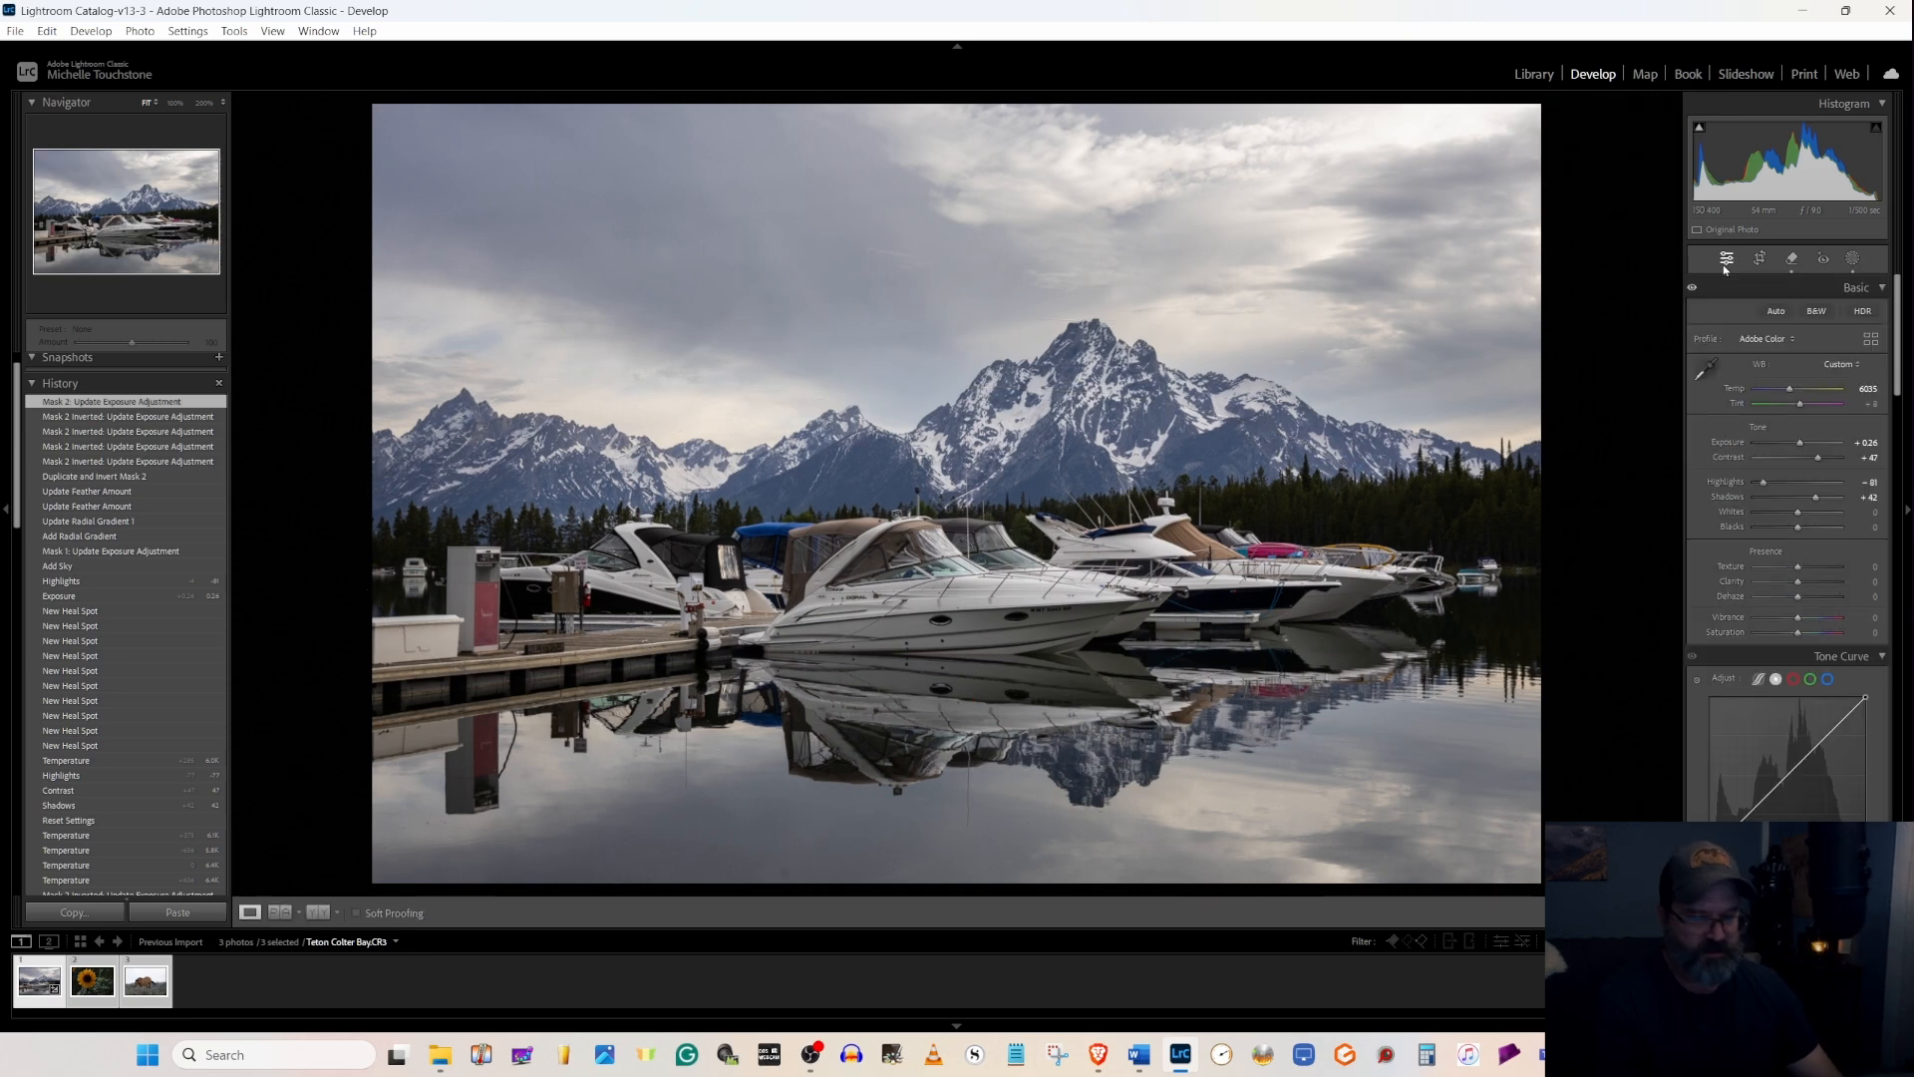
- Compare the before and after versions of the marina photo several times
key("backslash")
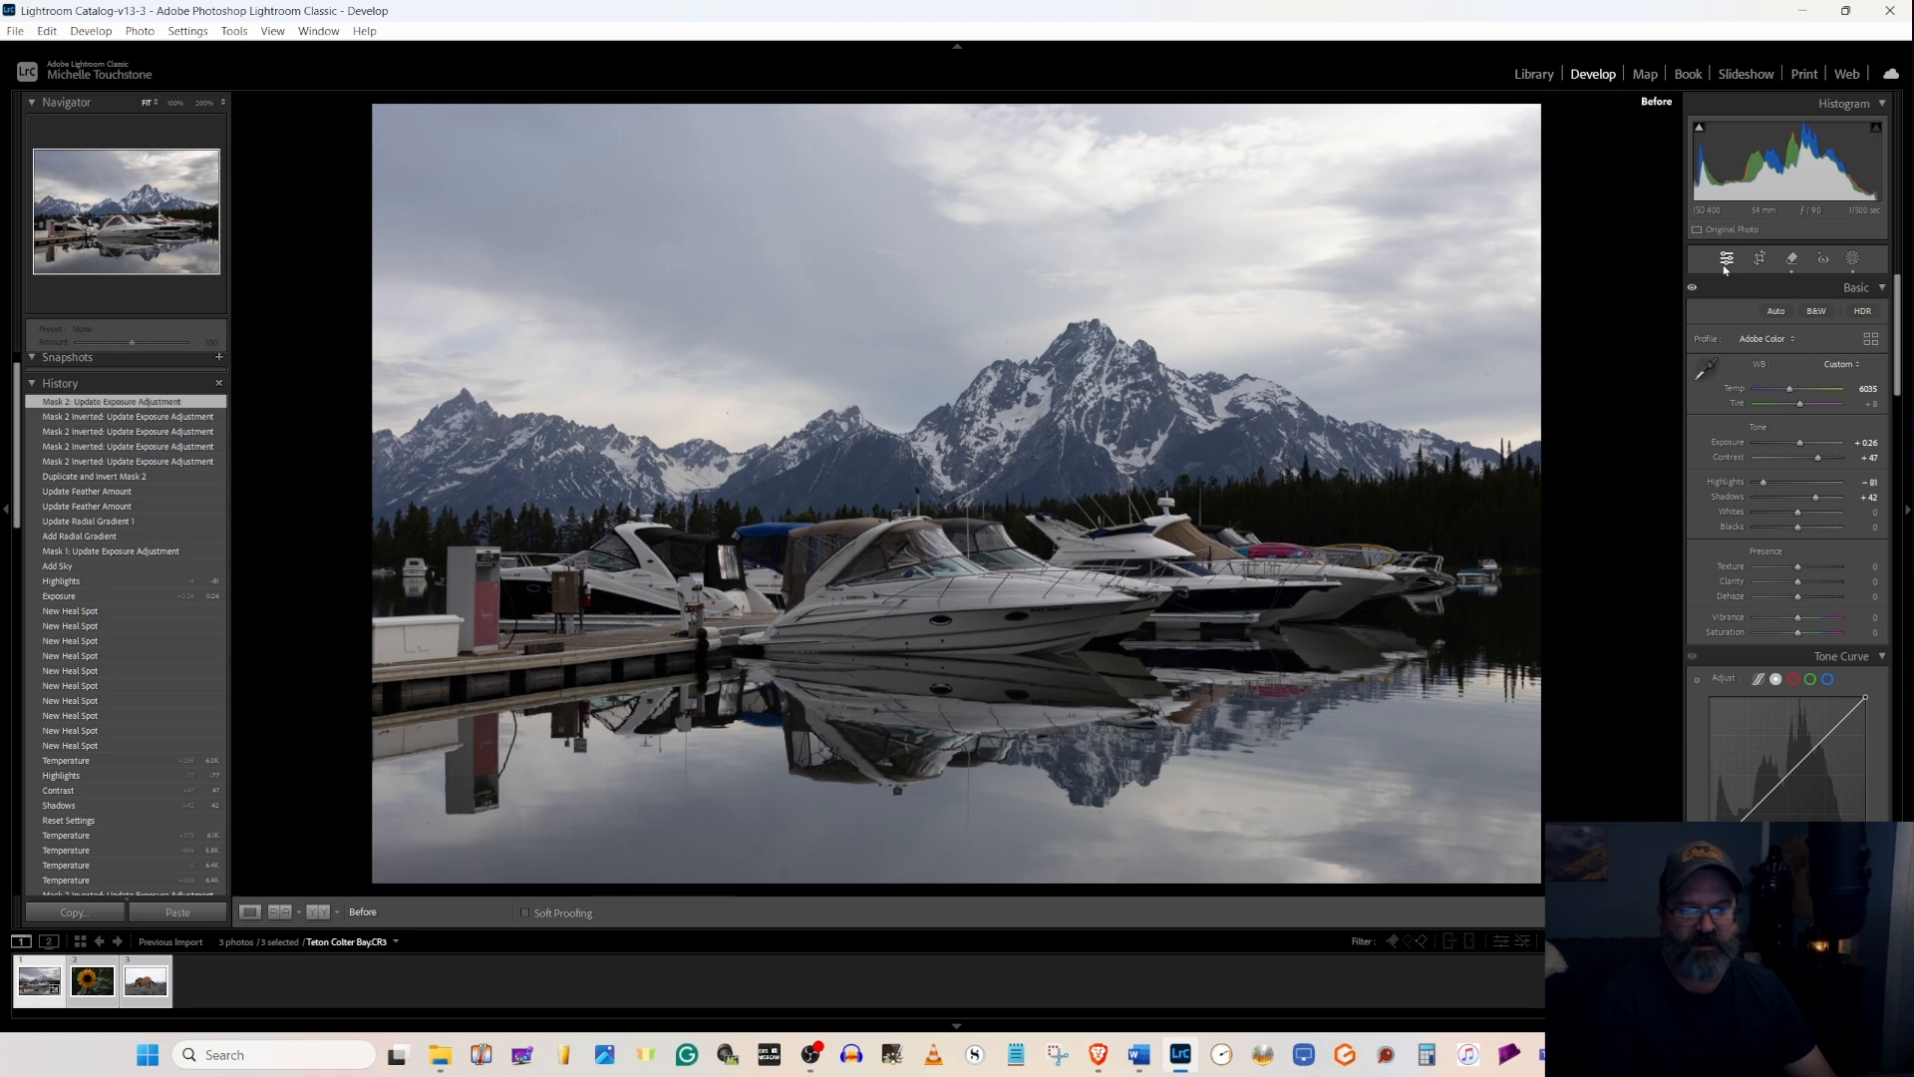
key("backslash")
key("backslash")
key("backslash")
key("backslash")
key("backslash")
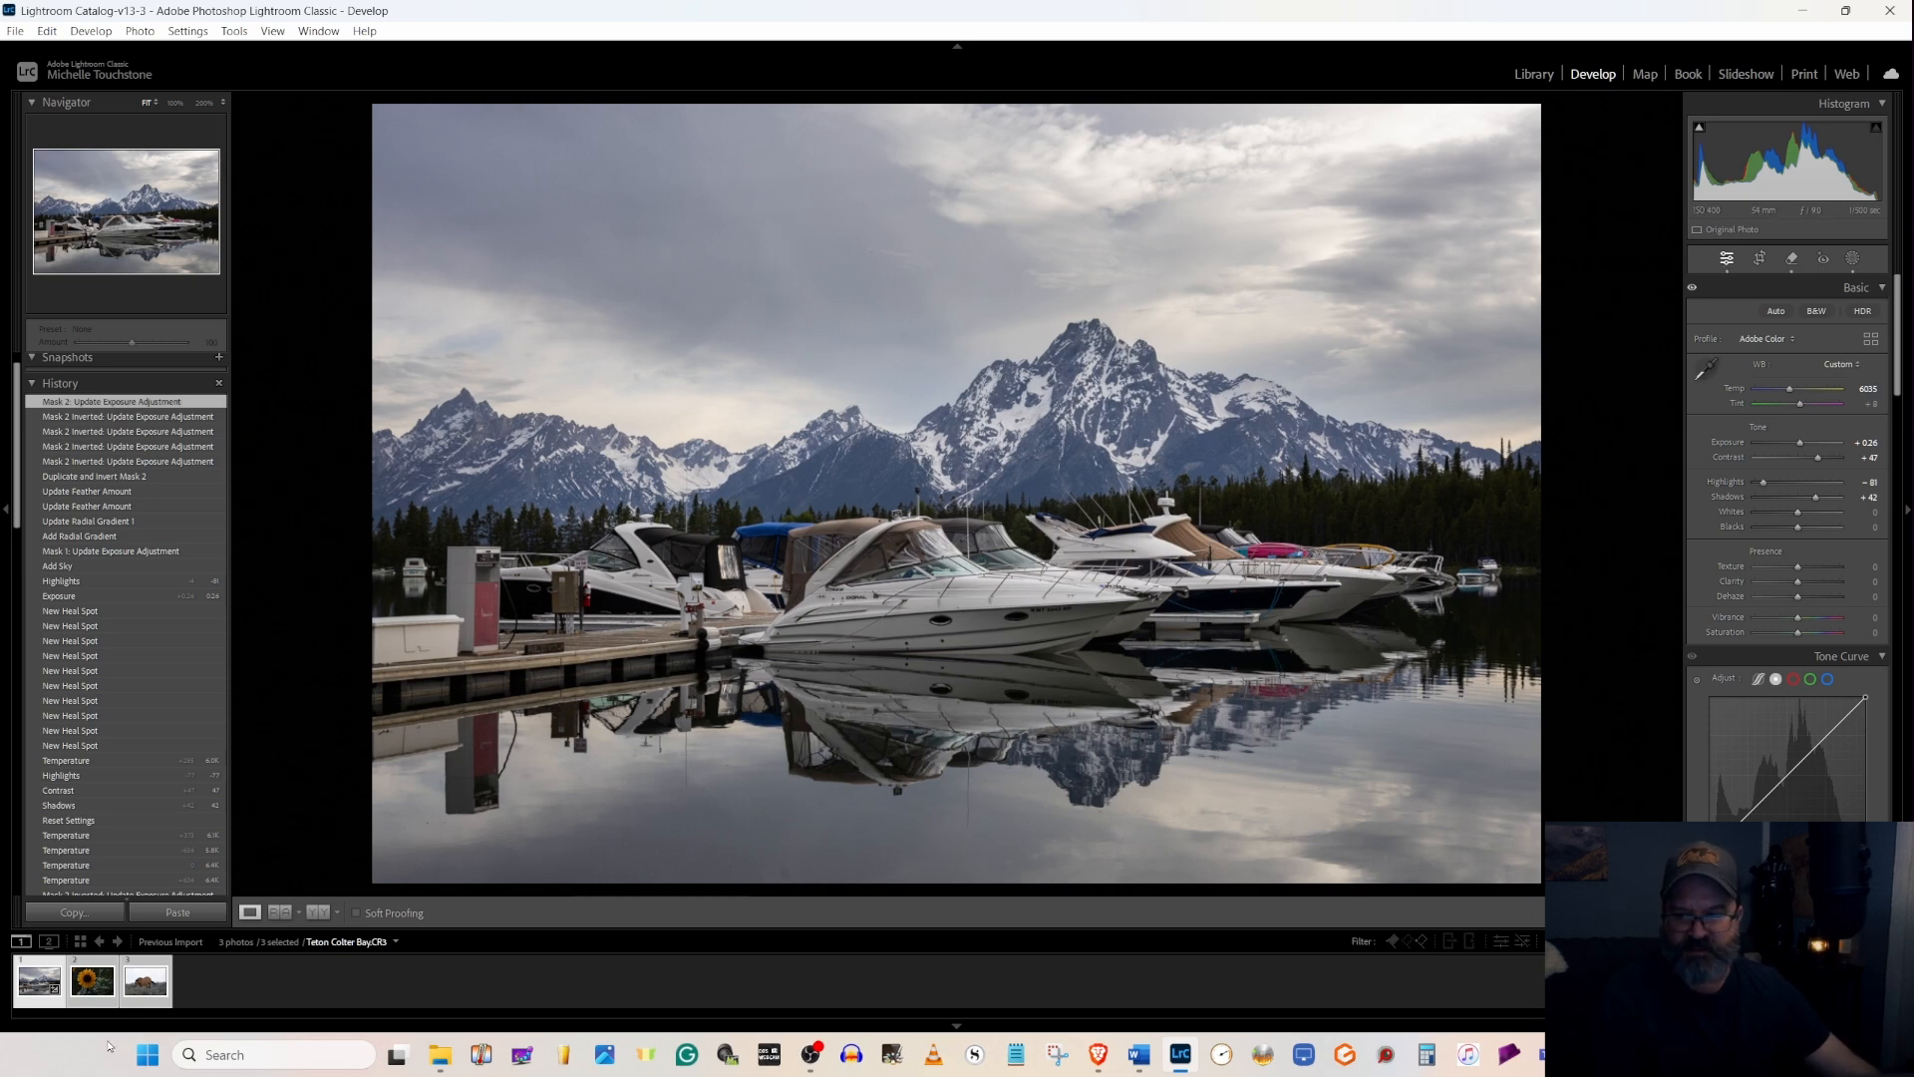
- On the sunflower photo, set exposure to +0.44, whites to +32, blacks to -7 and texture to +23
left_click(94, 1005)
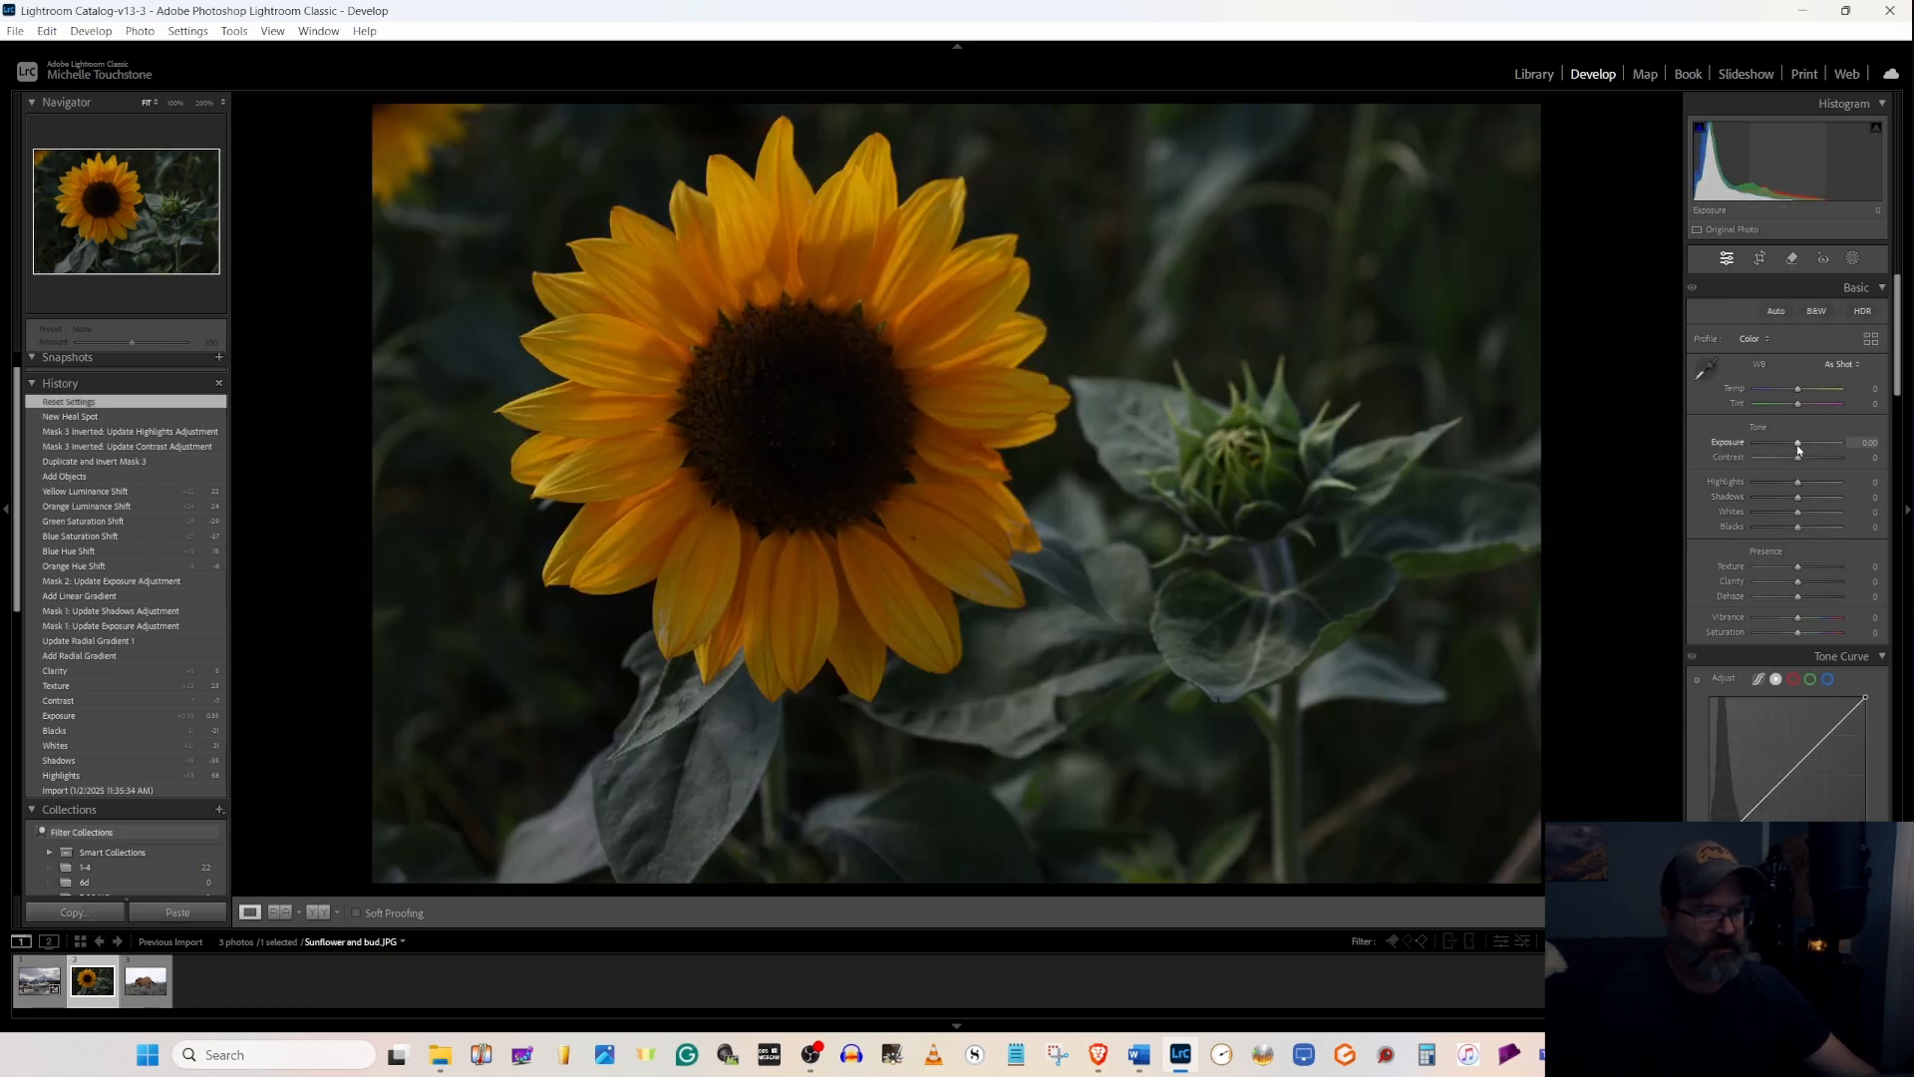
left_click_drag(1798, 449, 1803, 452)
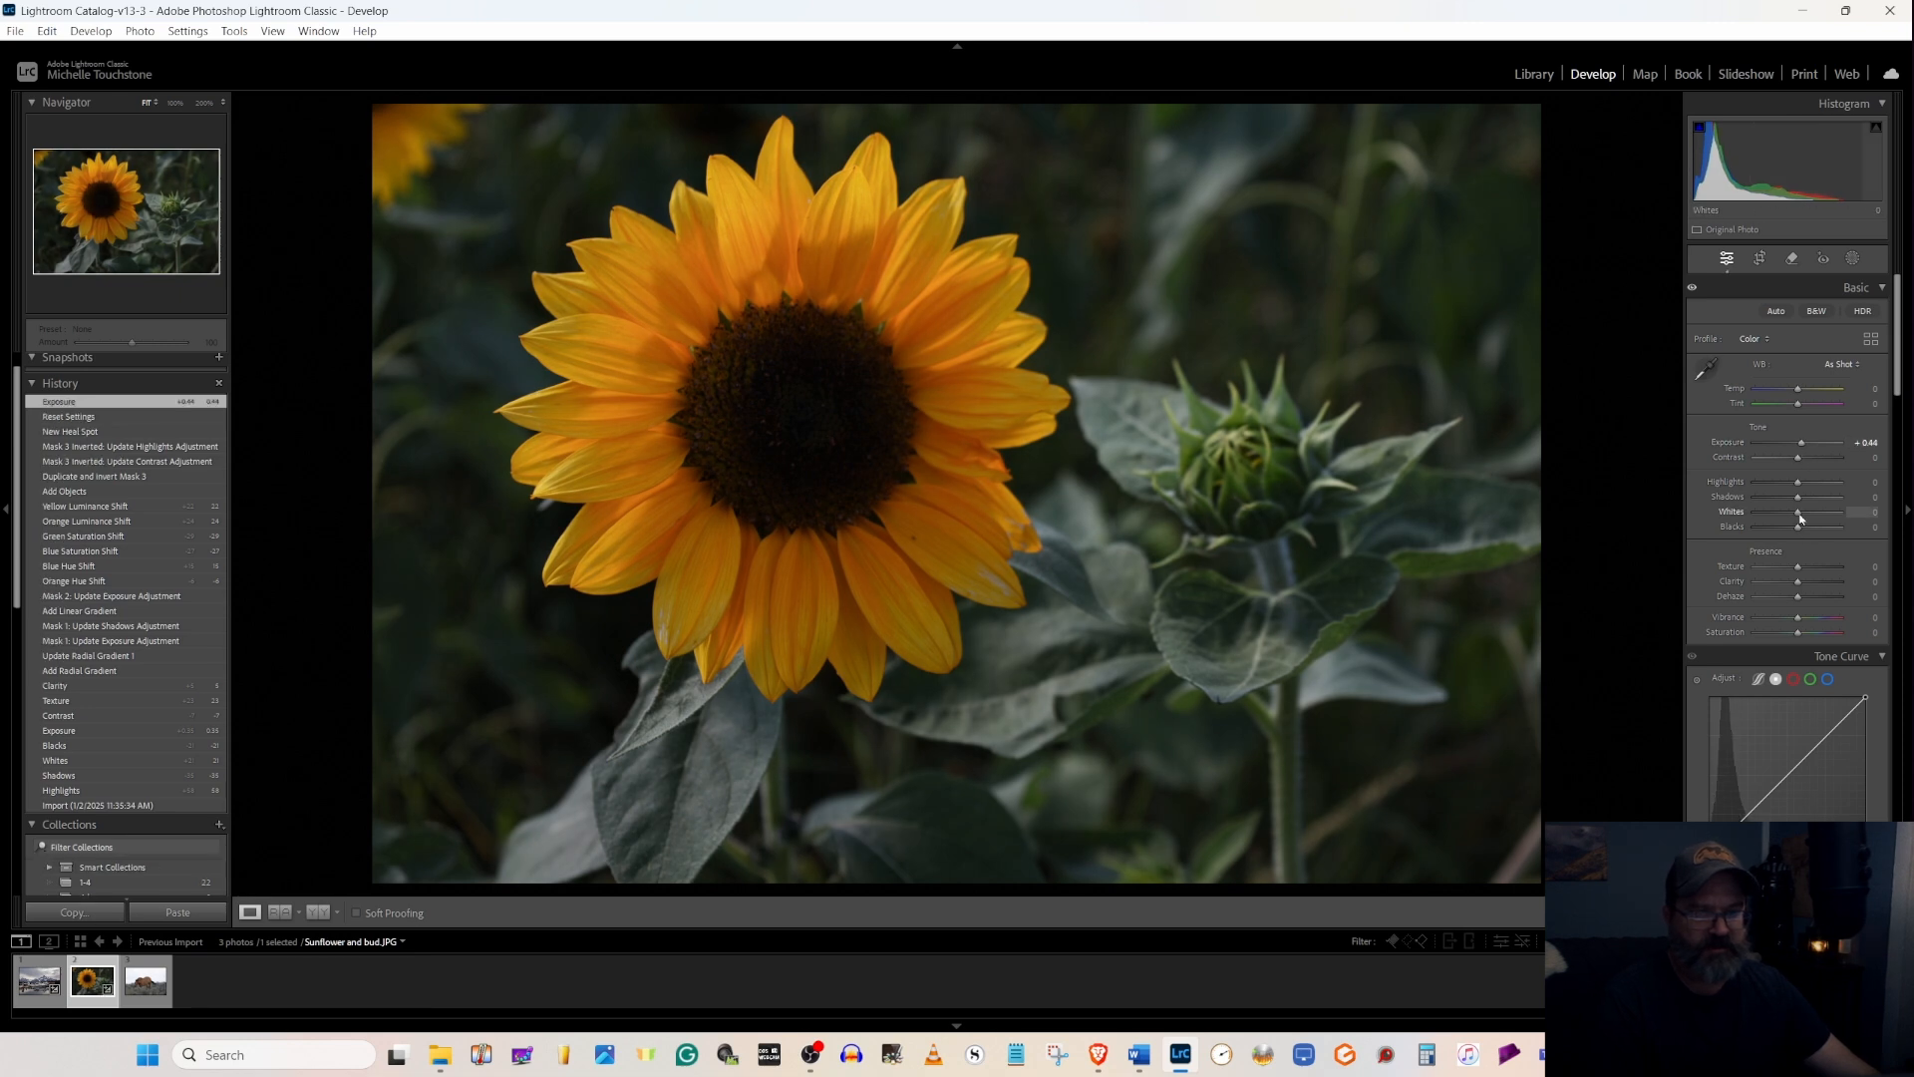
left_click_drag(1813, 512, 1797, 534)
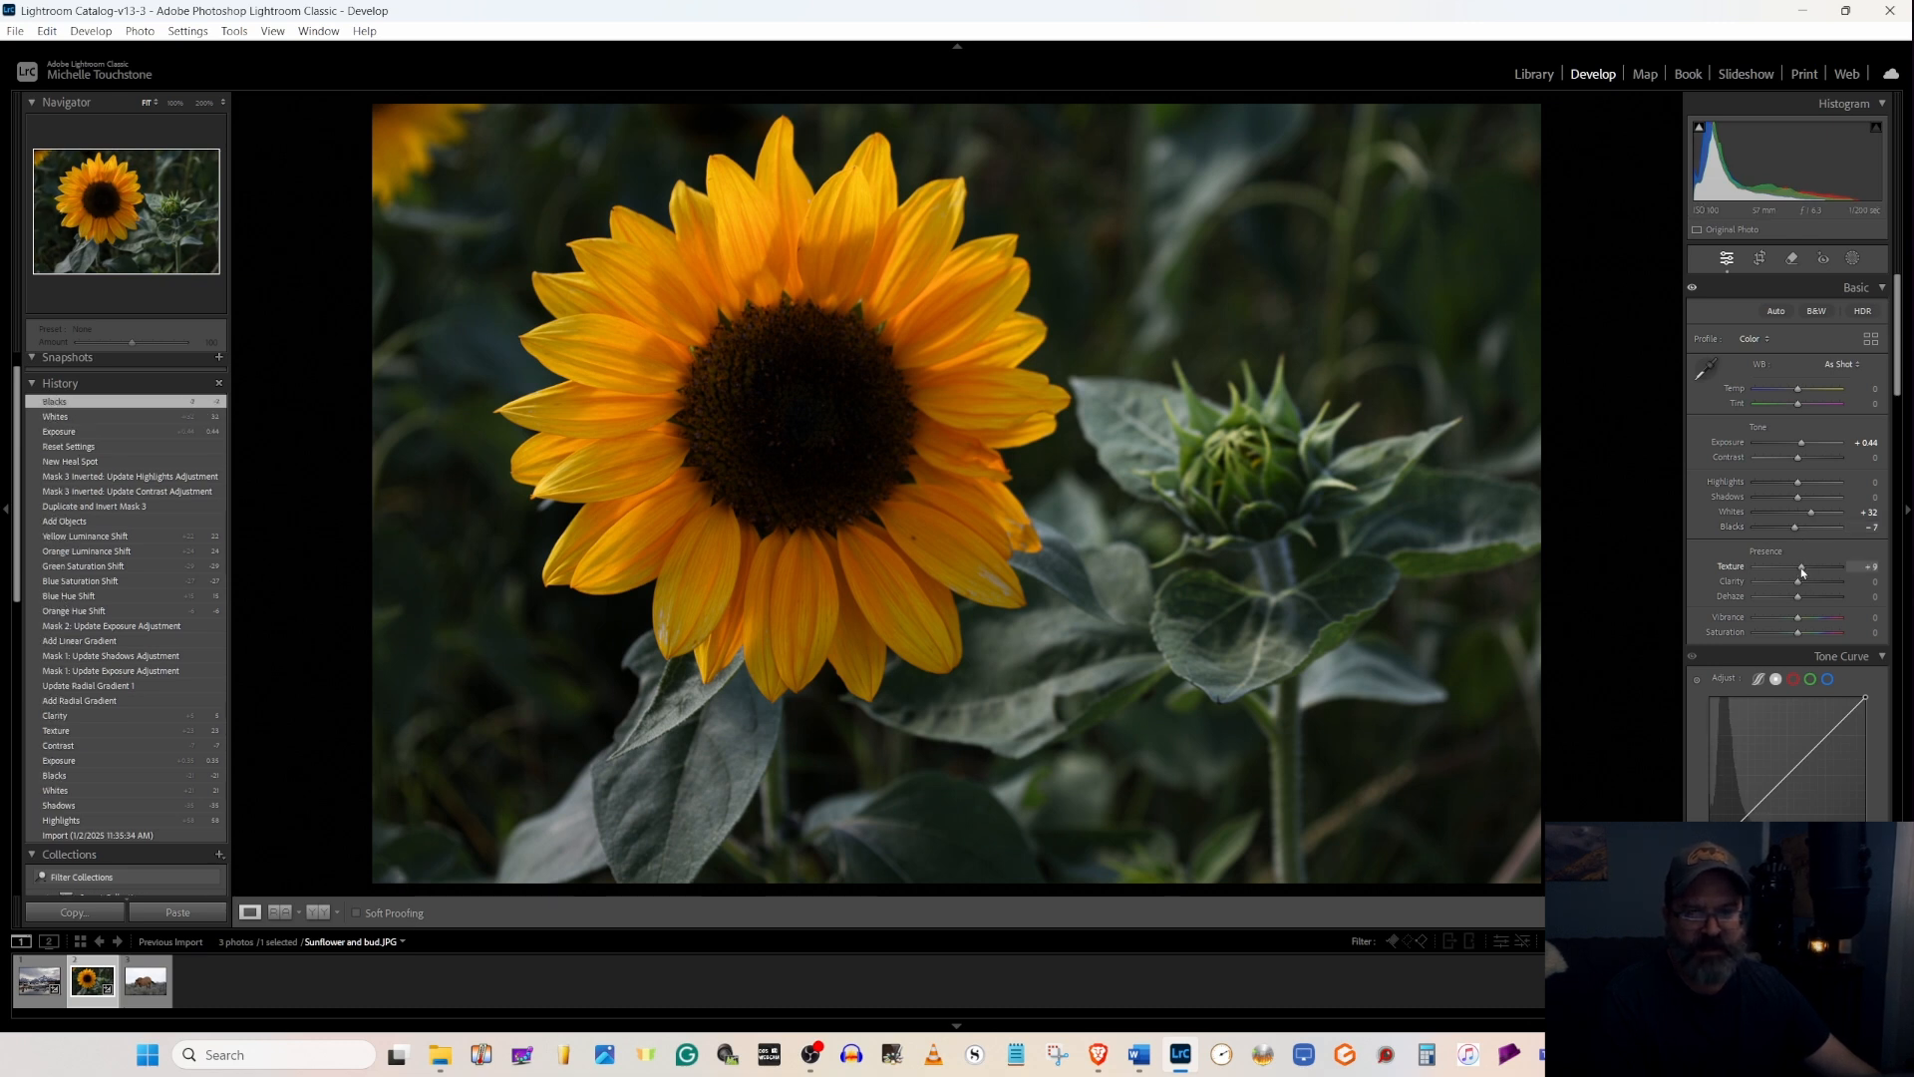
left_click_drag(1808, 571, 1807, 571)
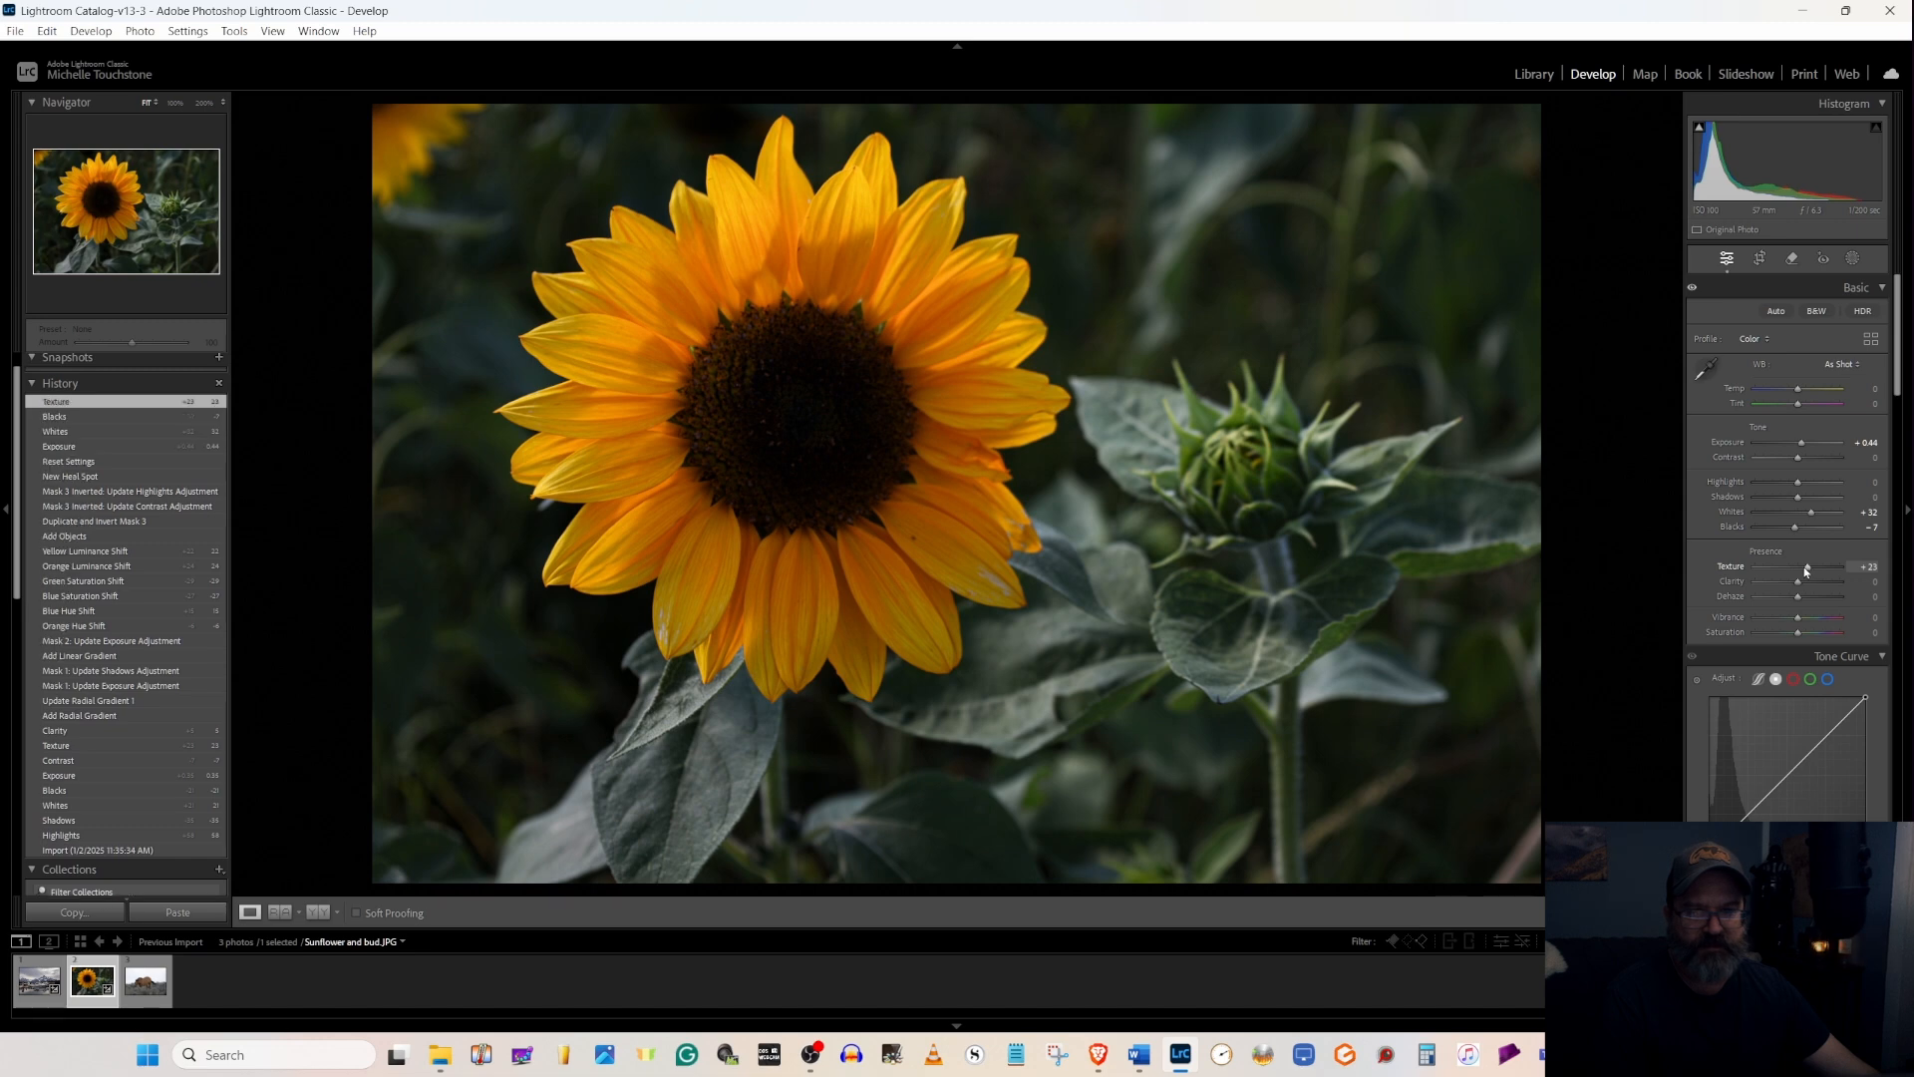
- Heal the spot on the sunflower's lower petals, turn off spot visualization and leave the Remove tool
left_click(1791, 257)
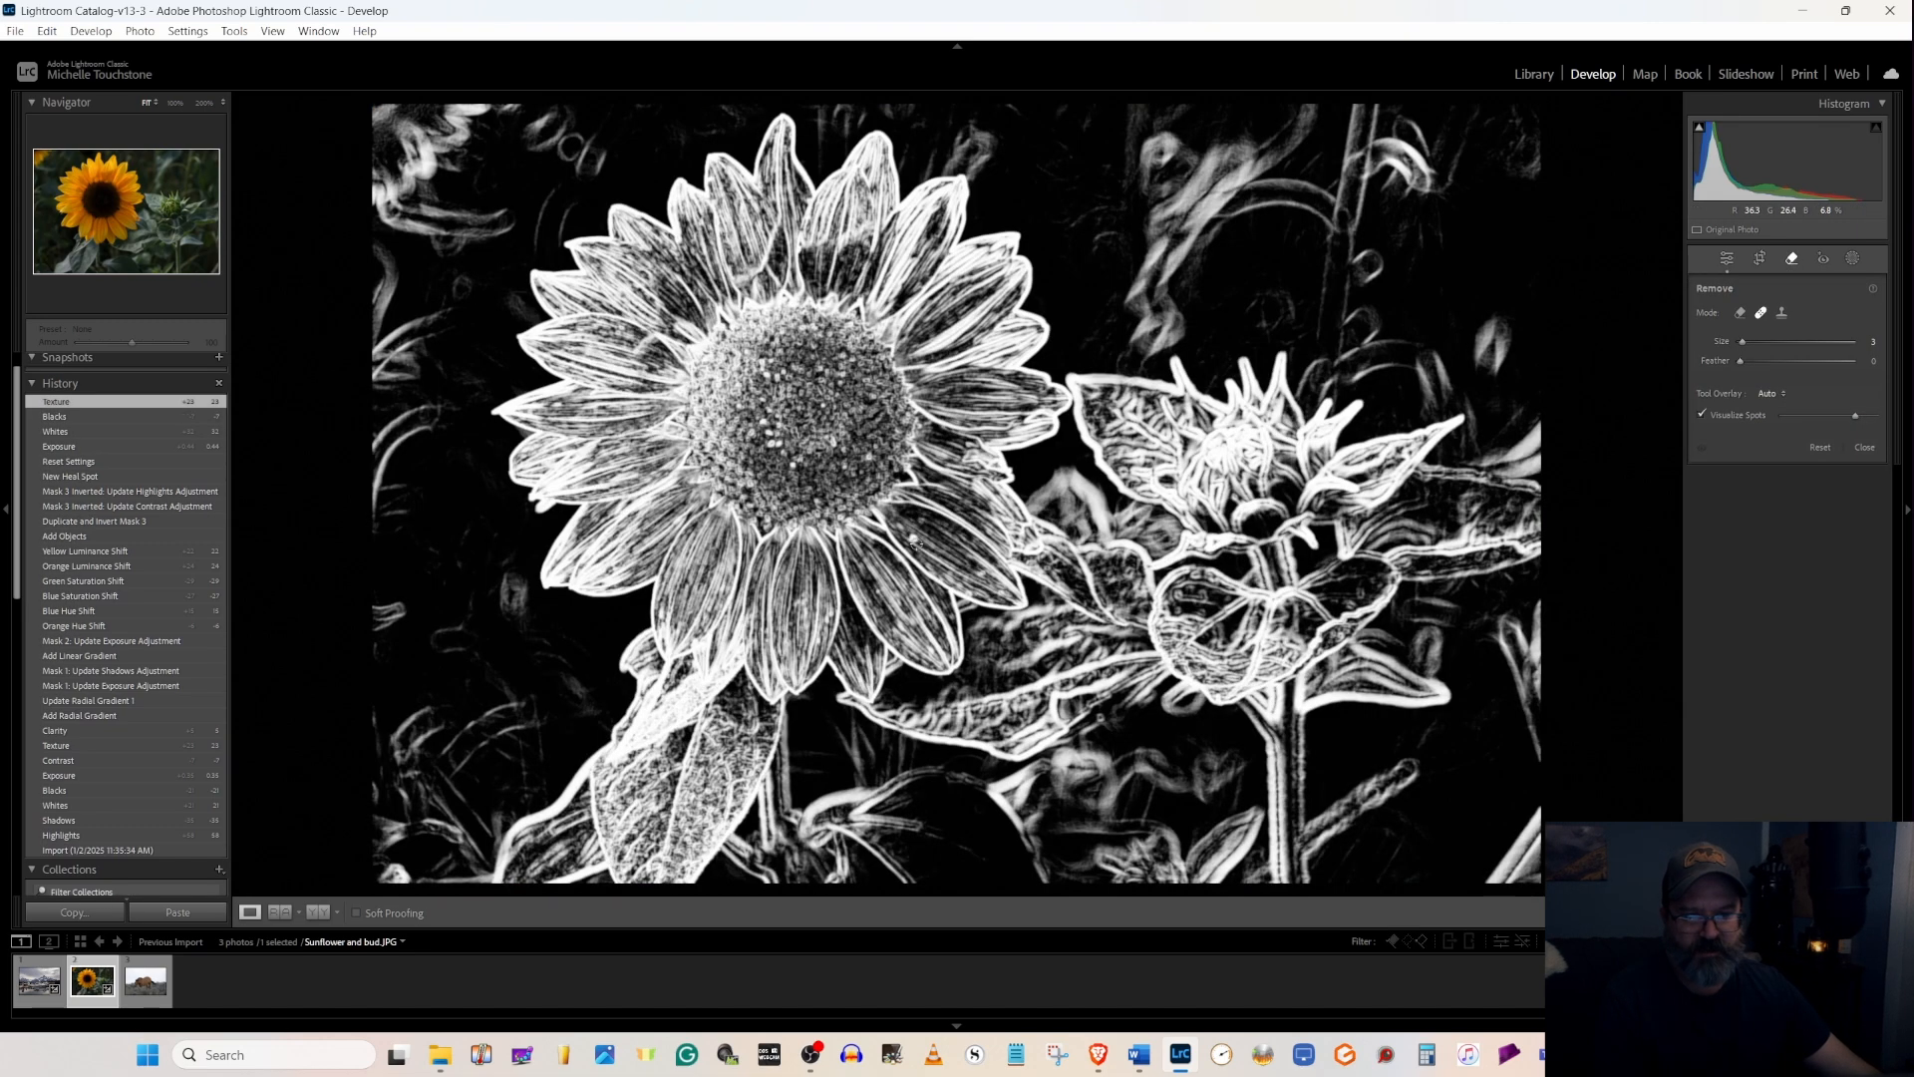
left_click(912, 538)
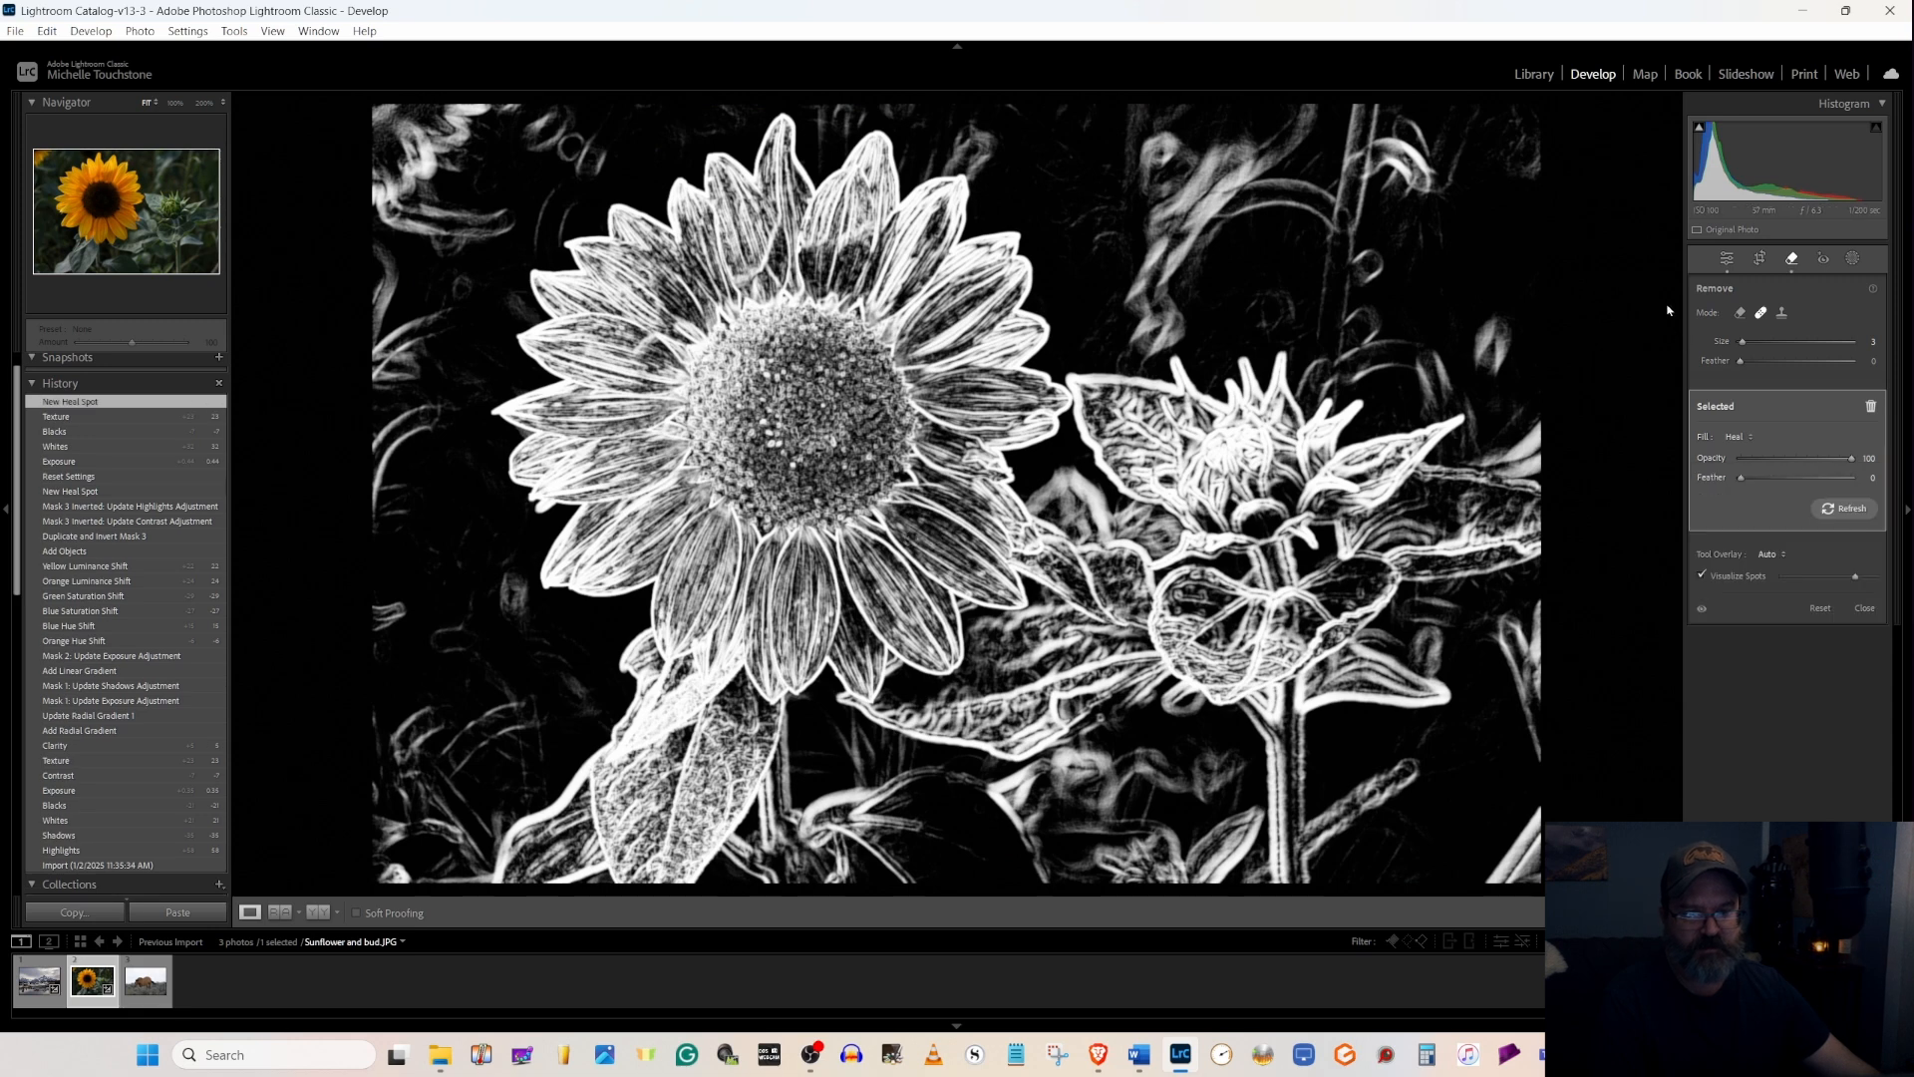
left_click(1702, 575)
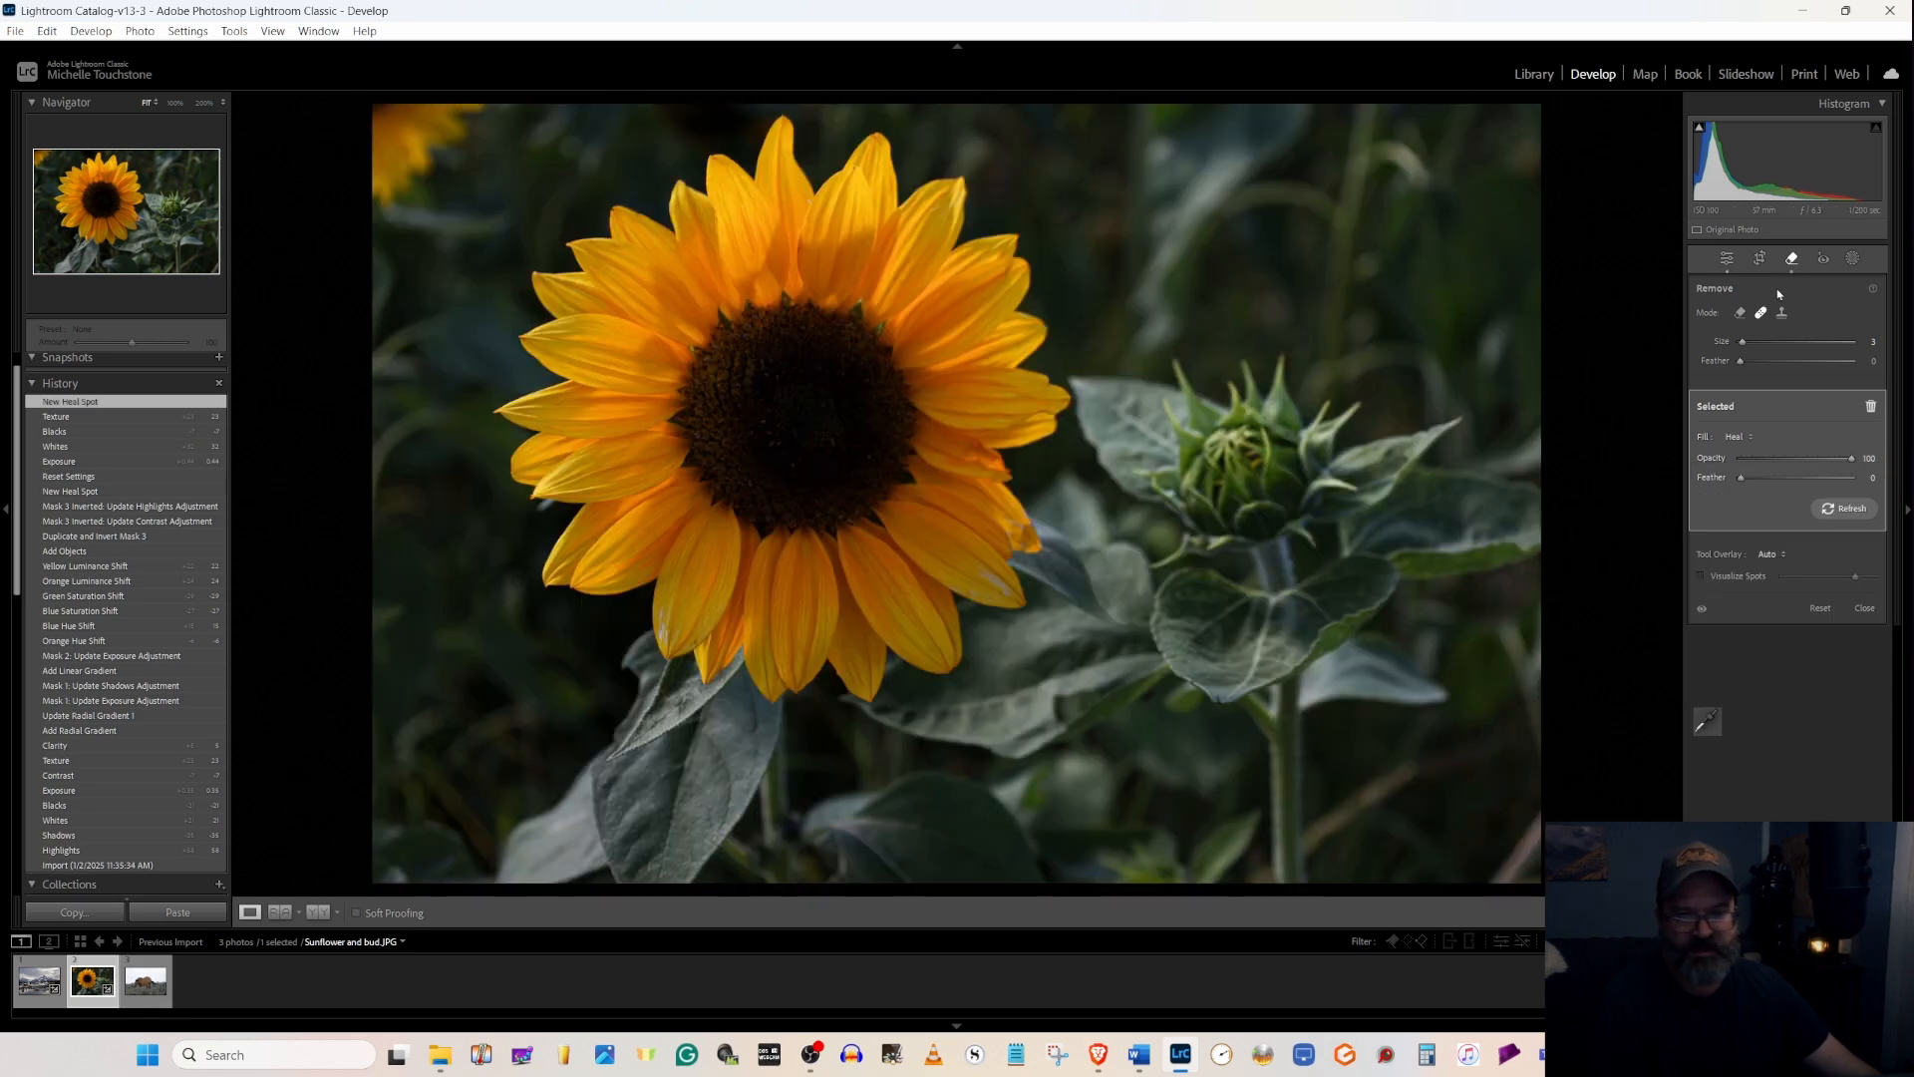
left_click(1792, 261)
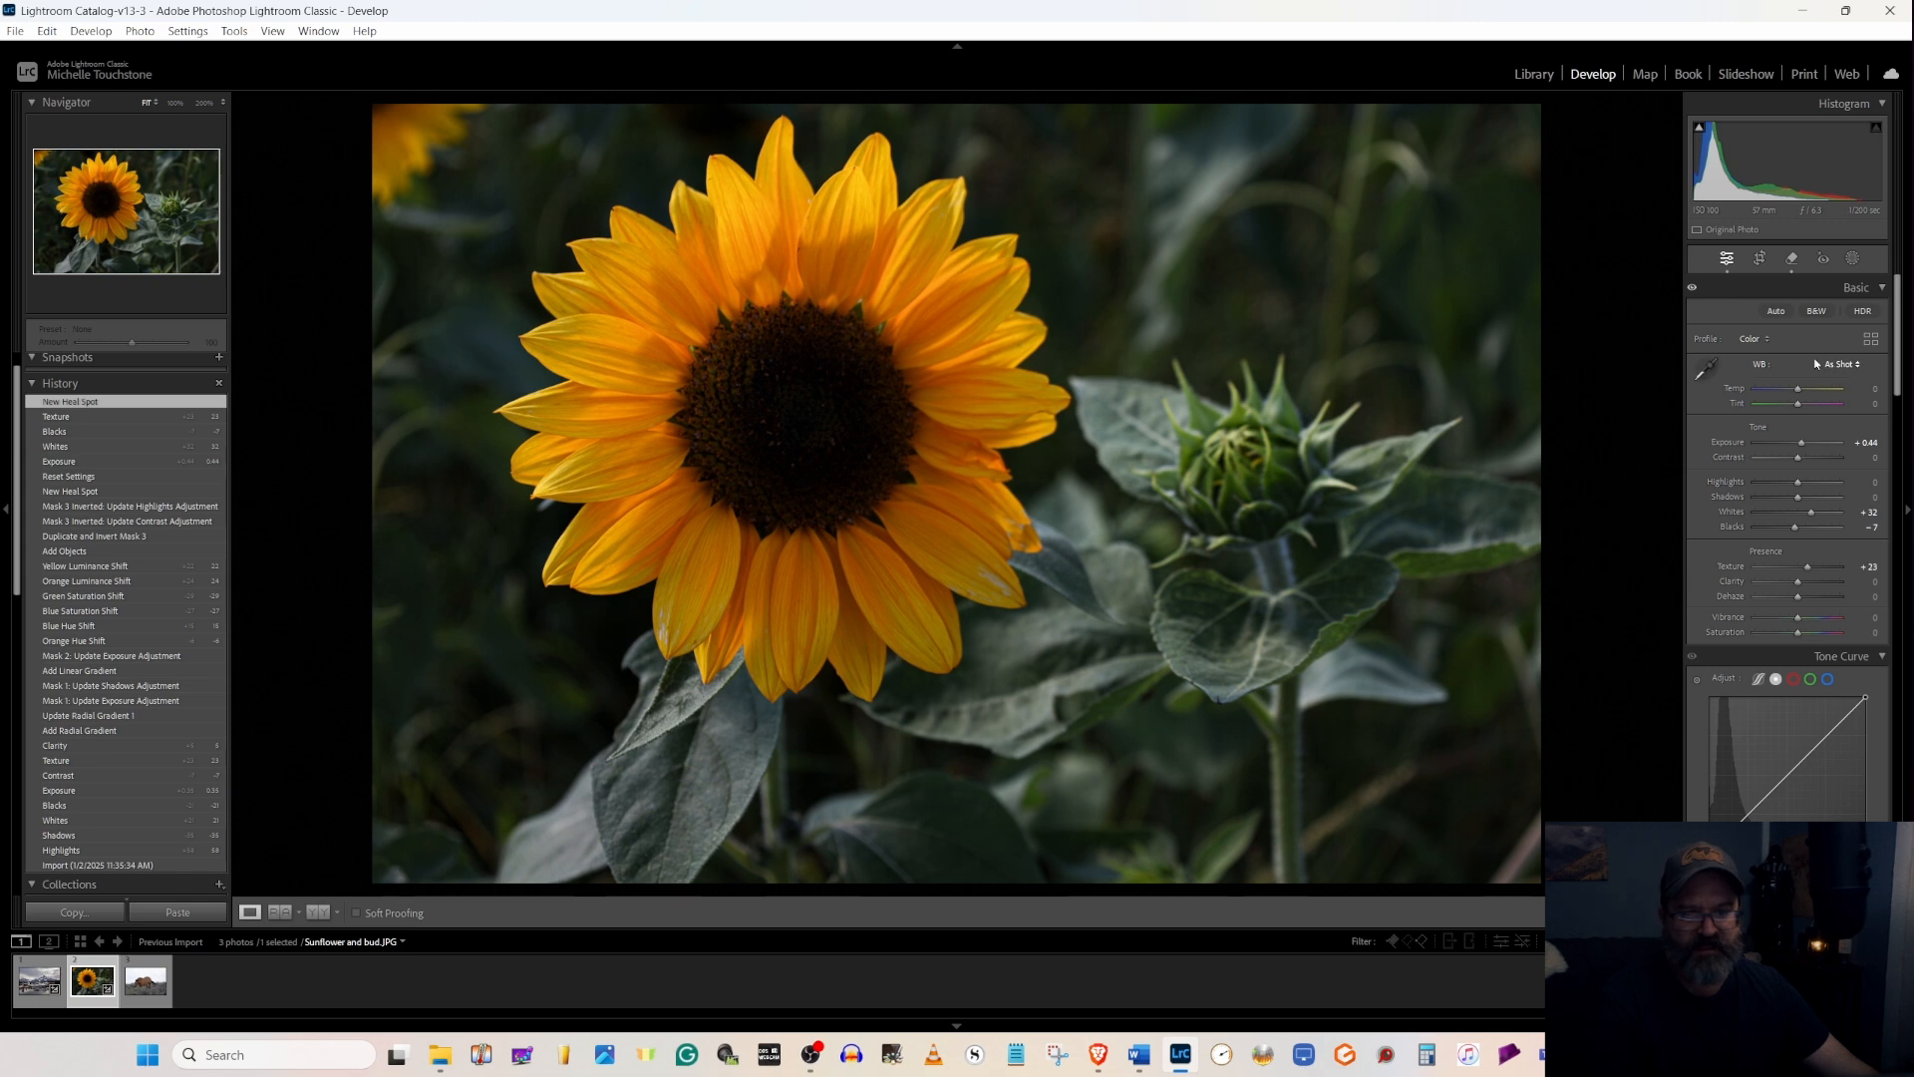
- Mask the sunflower bloom with an Objects selection and set the mask's shadows to 32 and highlights to 17
left_click(1852, 262)
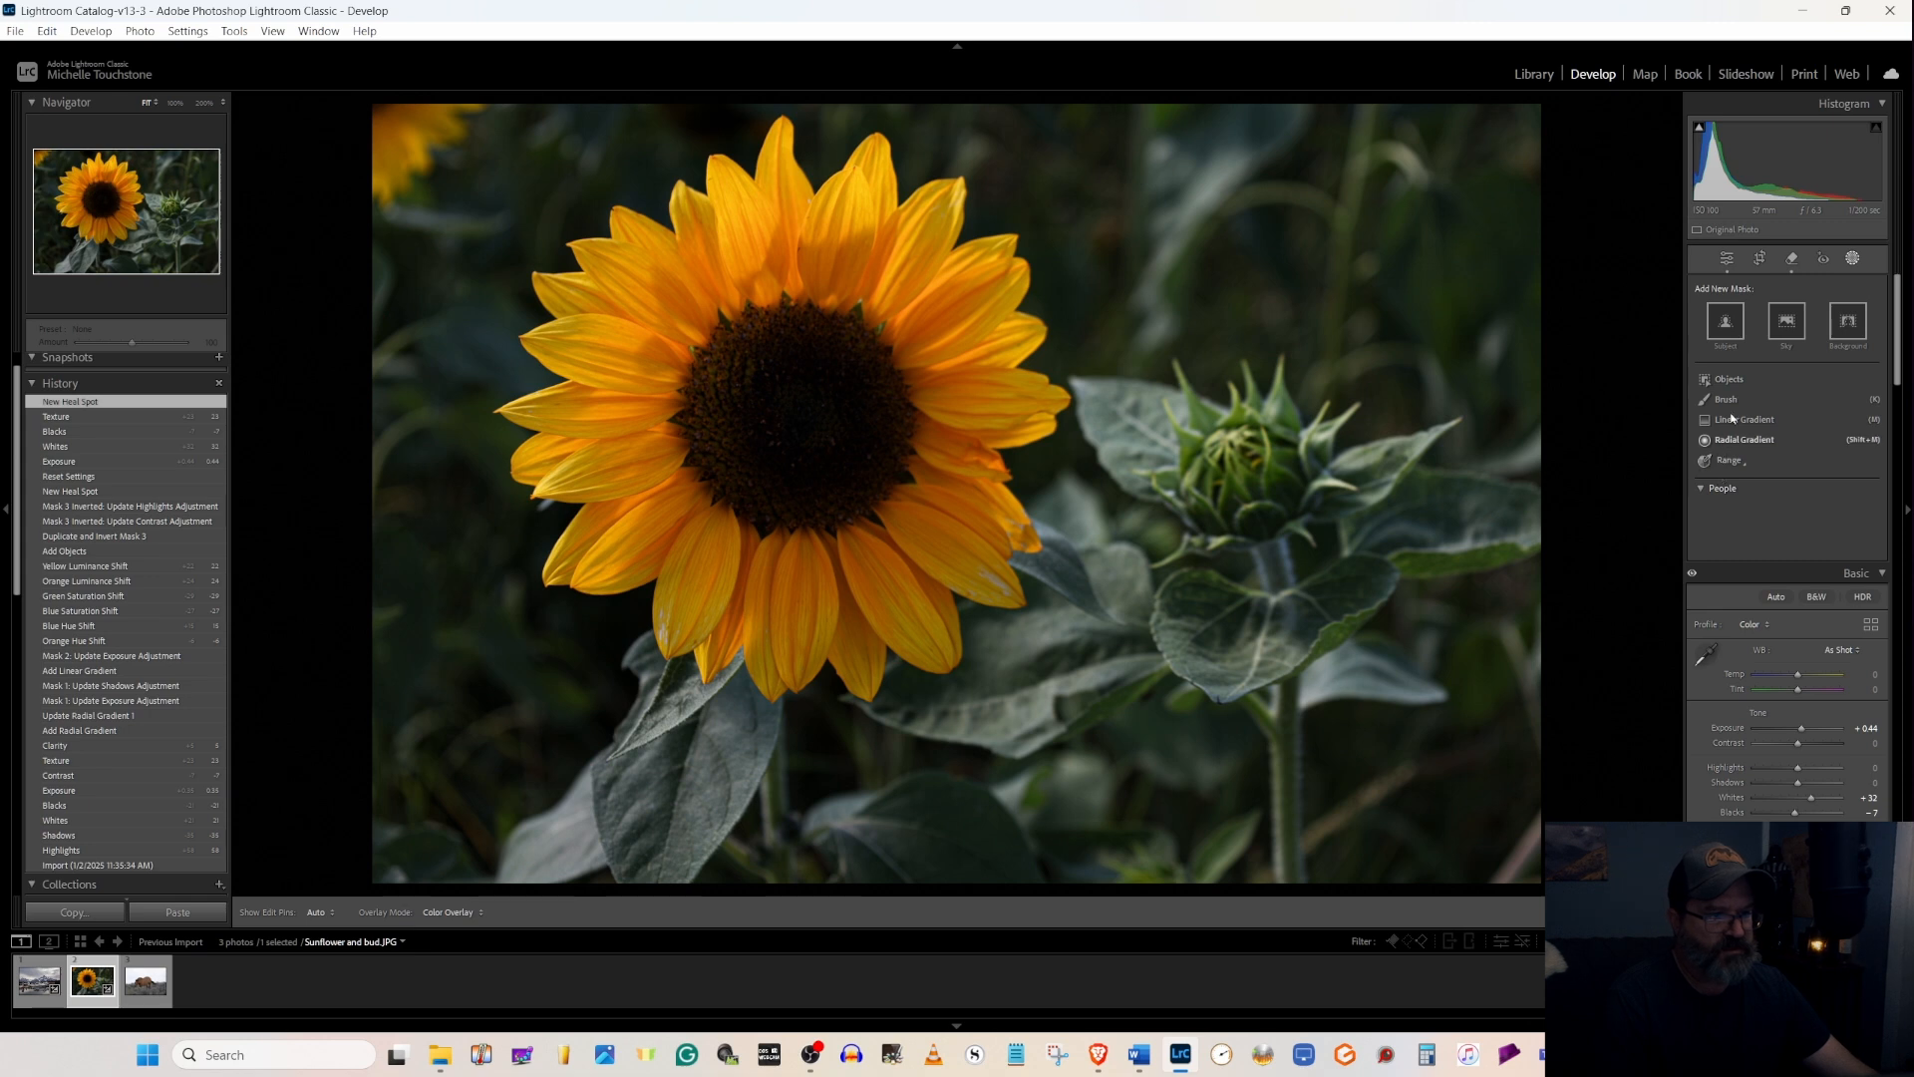
left_click(1727, 379)
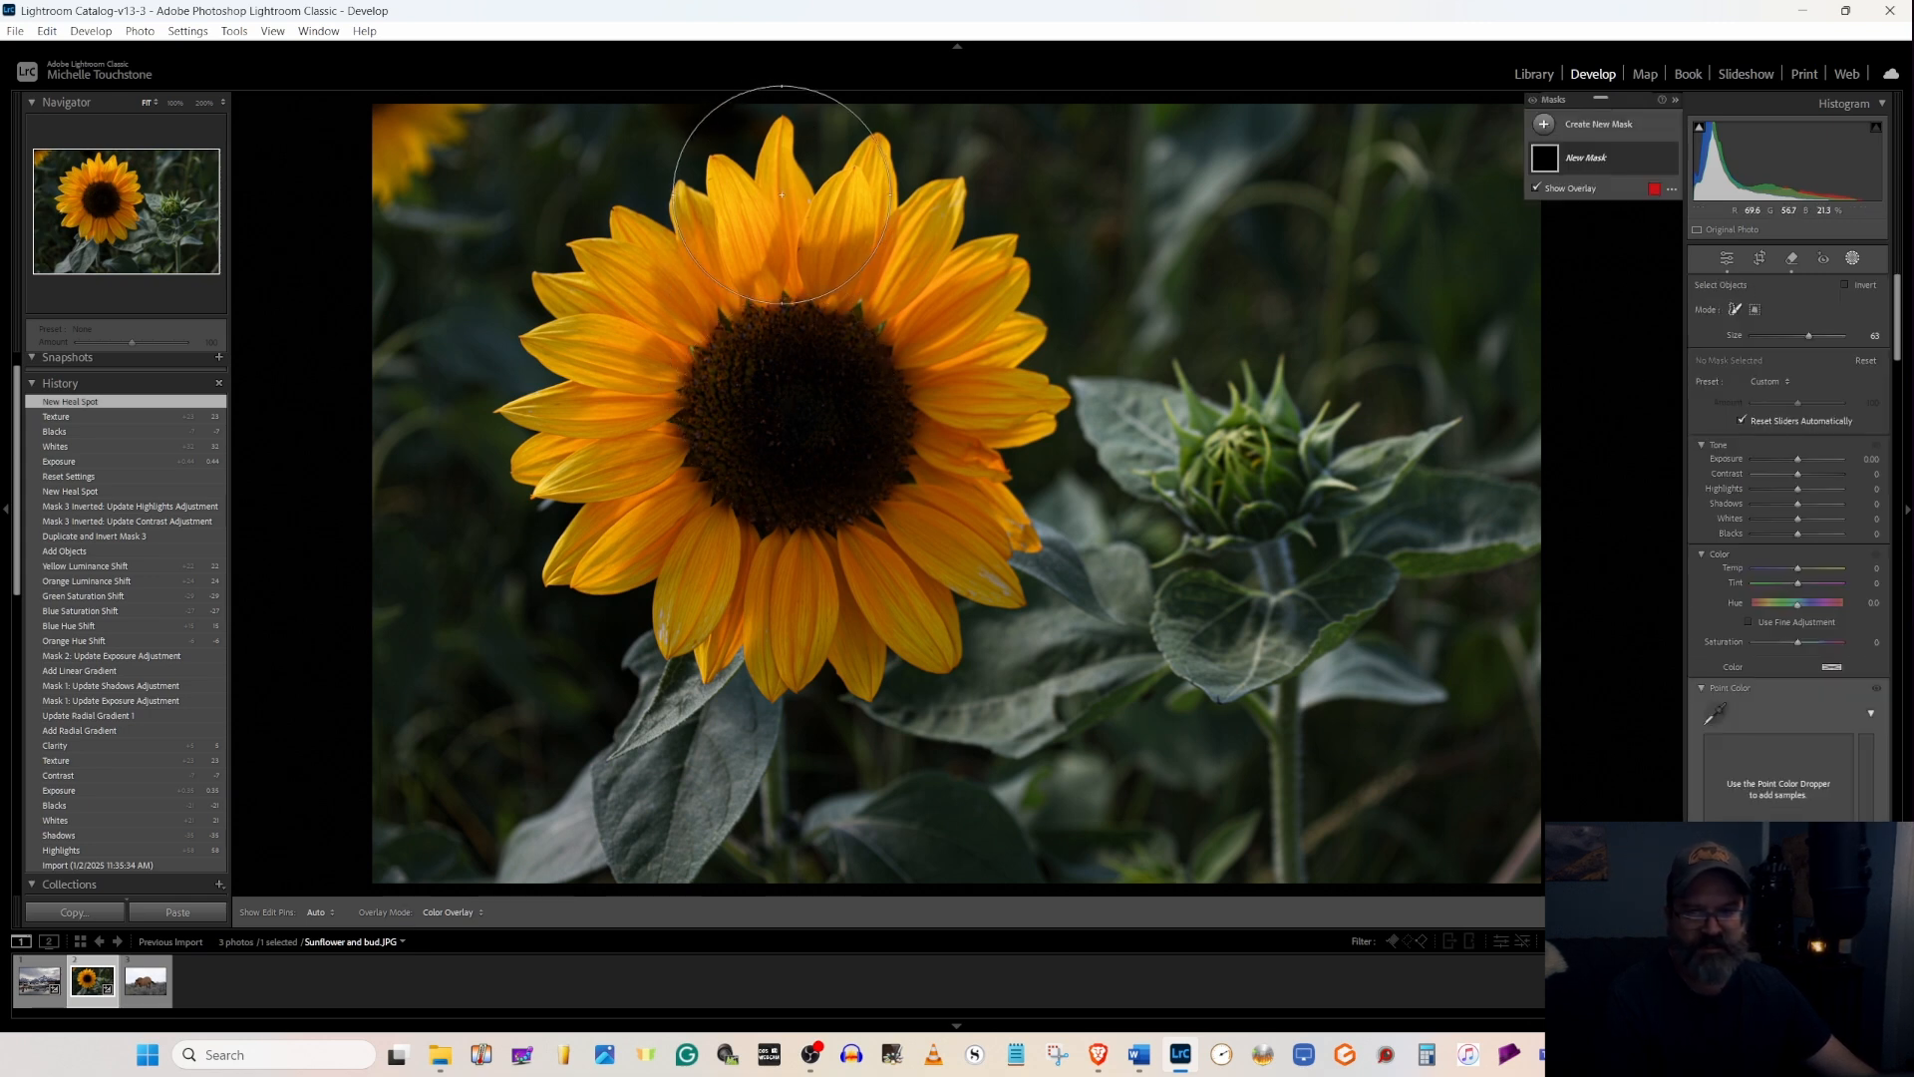
mouse_move(781, 204)
left_mouse_down()
mouse_move(641, 249)
mouse_move(585, 351)
mouse_move(572, 445)
mouse_move(598, 534)
mouse_move(704, 598)
mouse_move(842, 619)
mouse_move(906, 595)
mouse_move(957, 551)
mouse_move(990, 466)
mouse_move(974, 385)
mouse_move(955, 309)
mouse_move(885, 248)
mouse_move(828, 232)
mouse_move(825, 461)
mouse_move(843, 460)
left_mouse_up()
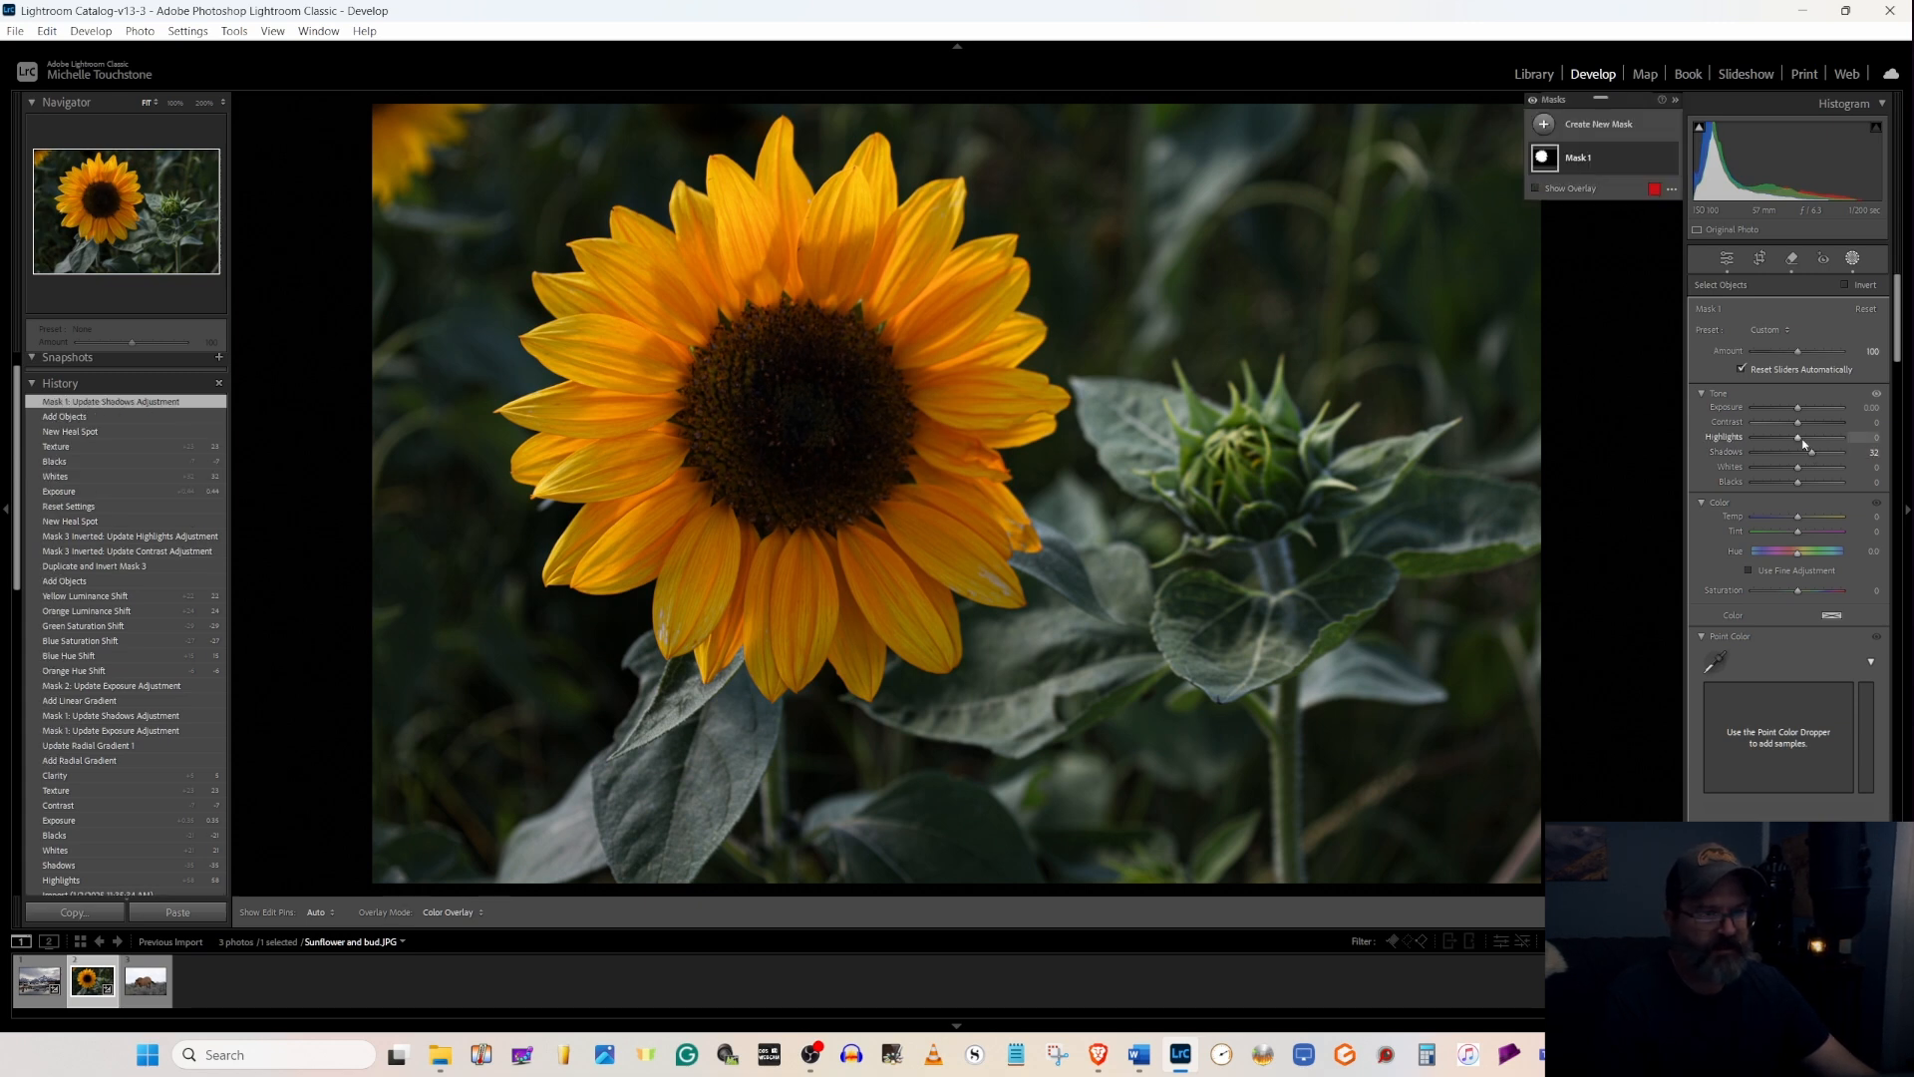
left_click_drag(1807, 443, 1809, 442)
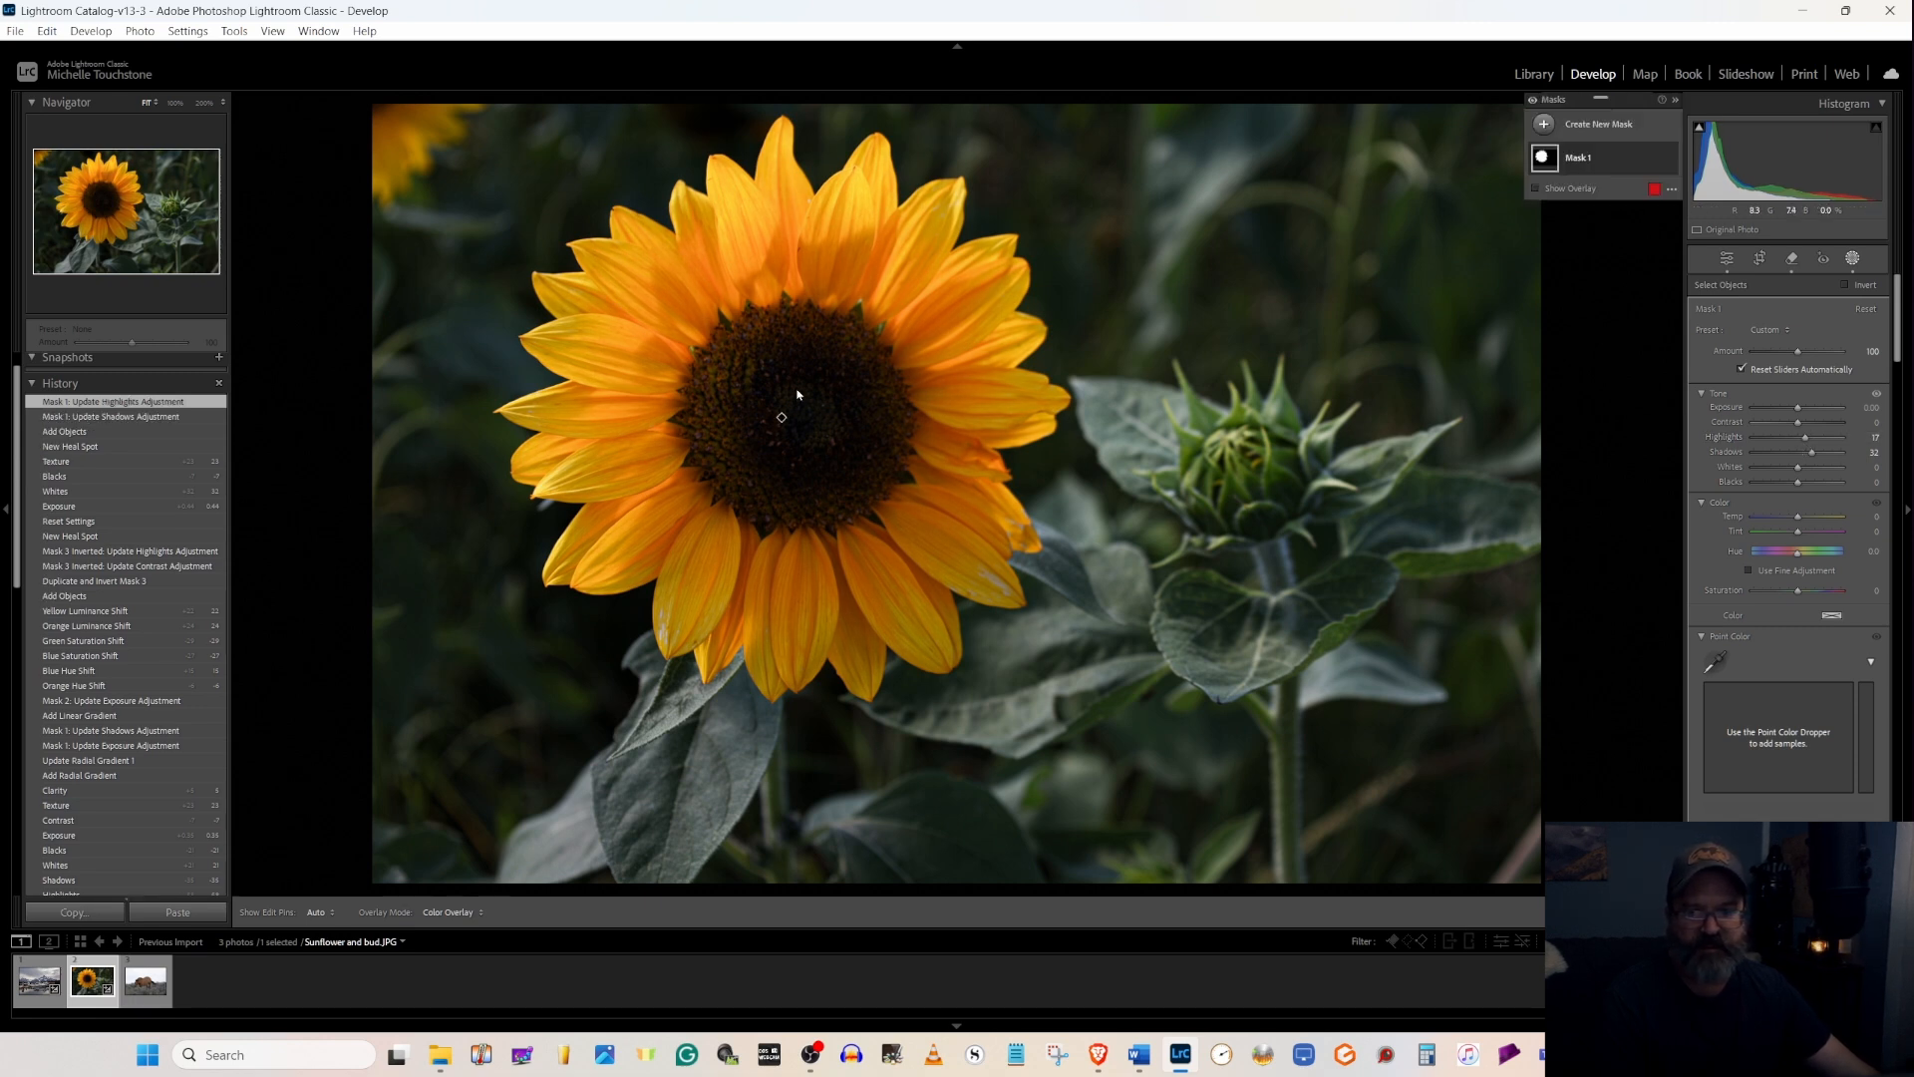
- Duplicate and invert the sunflower mask, and set the background's exposure to -0.07 and highlights to -20
right_click(1595, 159)
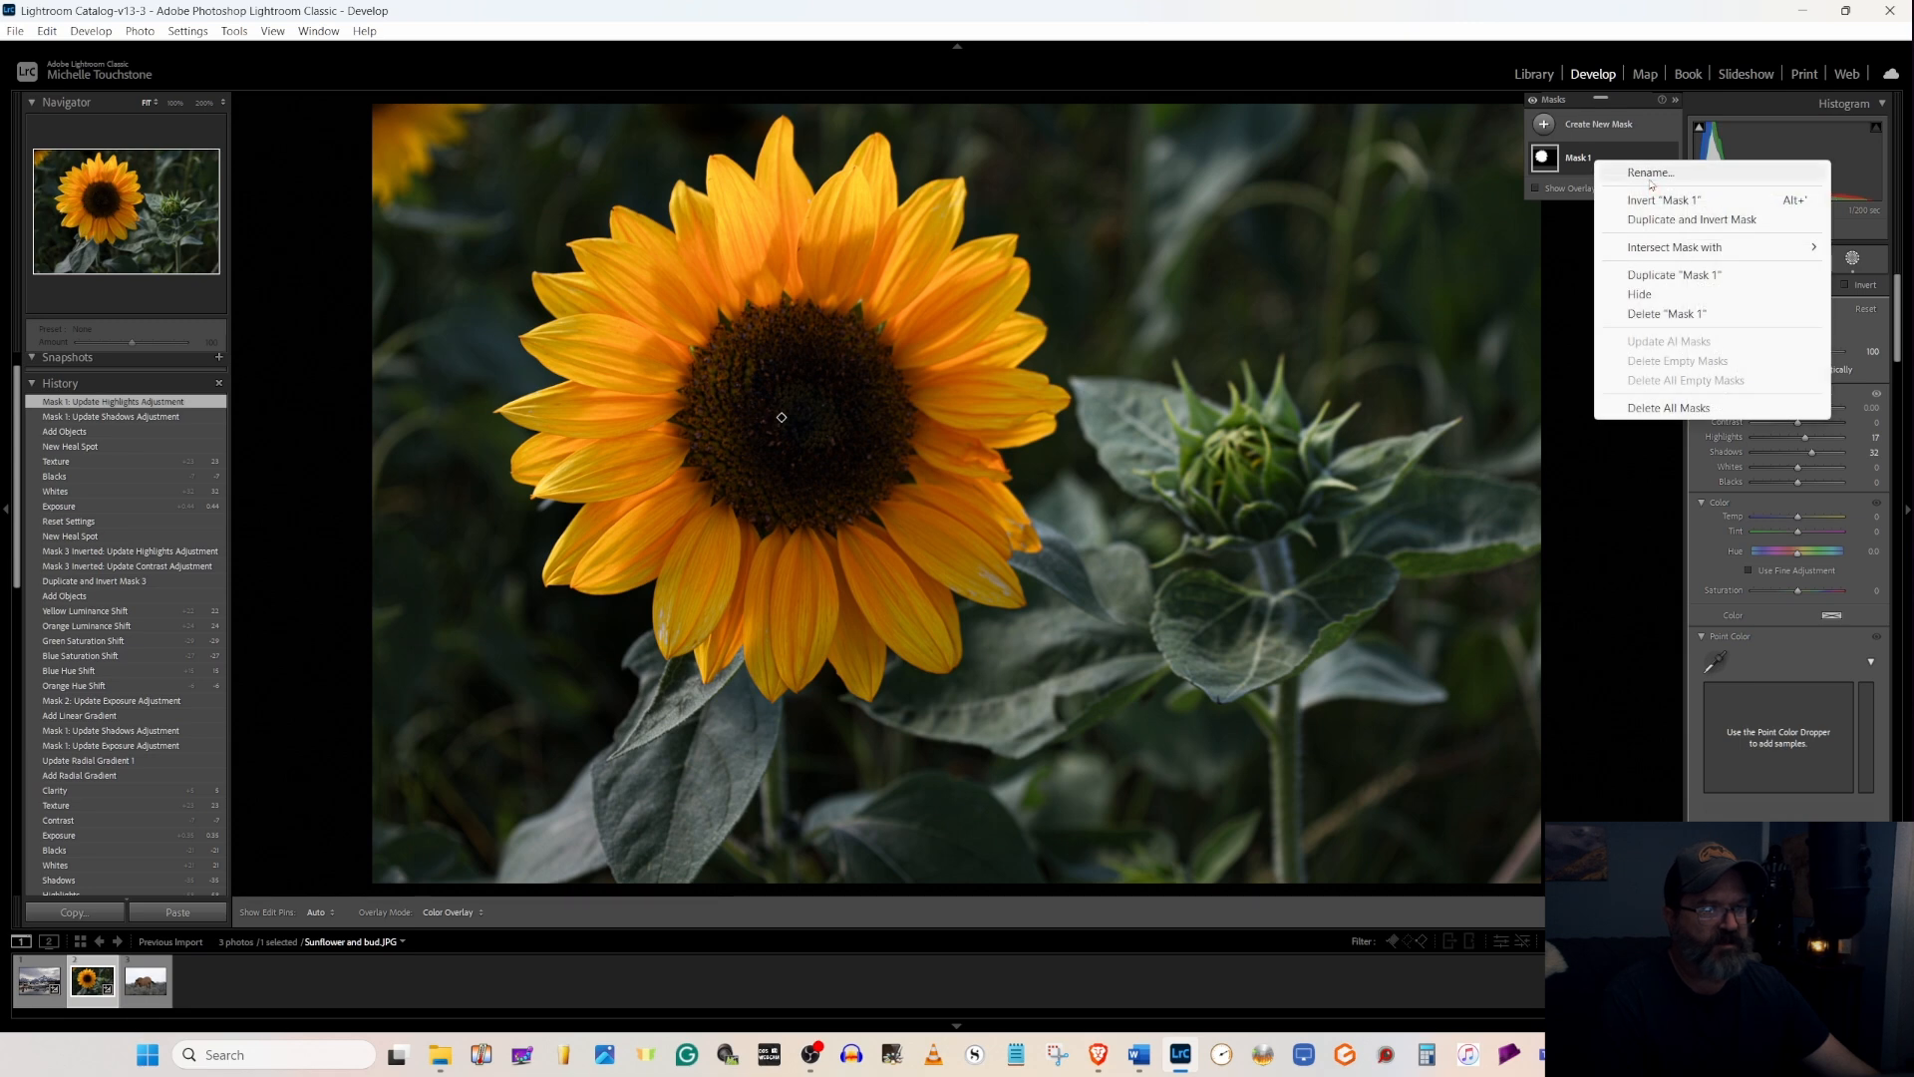
left_click(1687, 220)
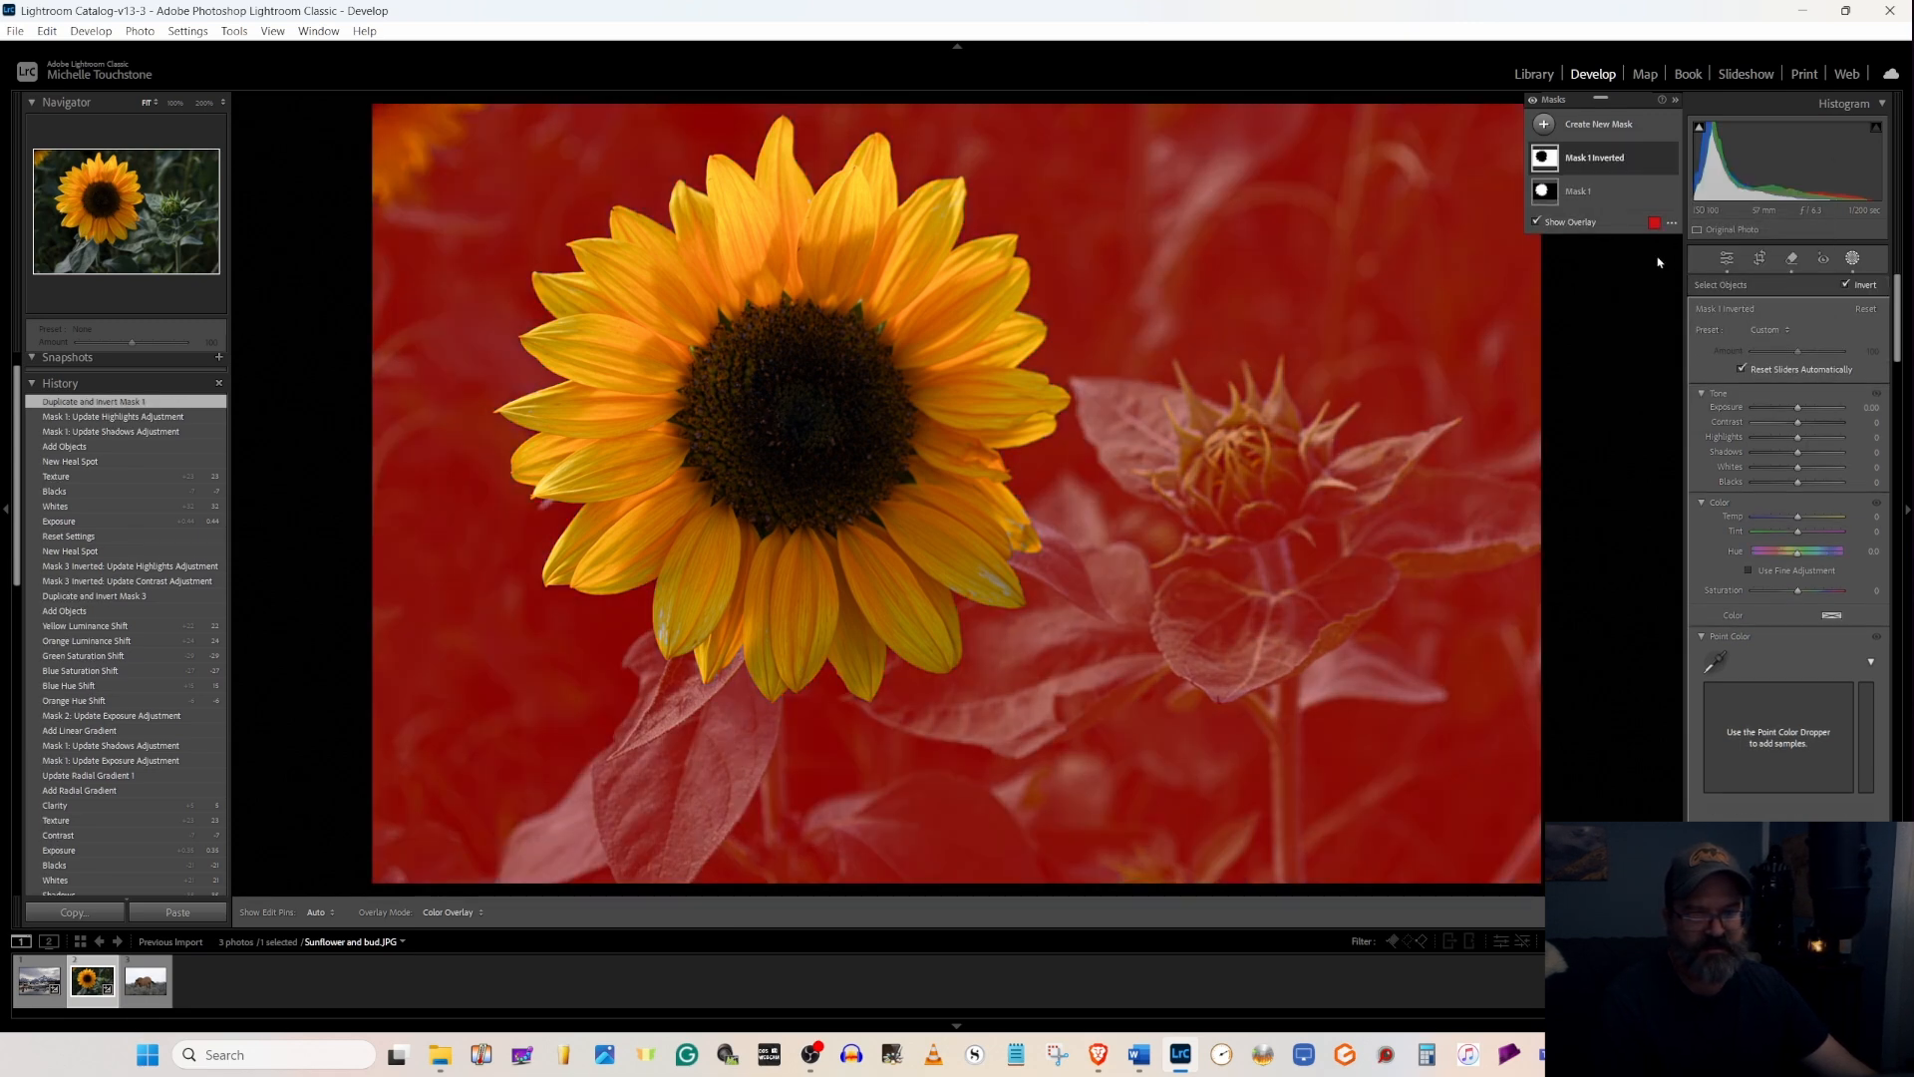
left_click_drag(1797, 407, 1790, 444)
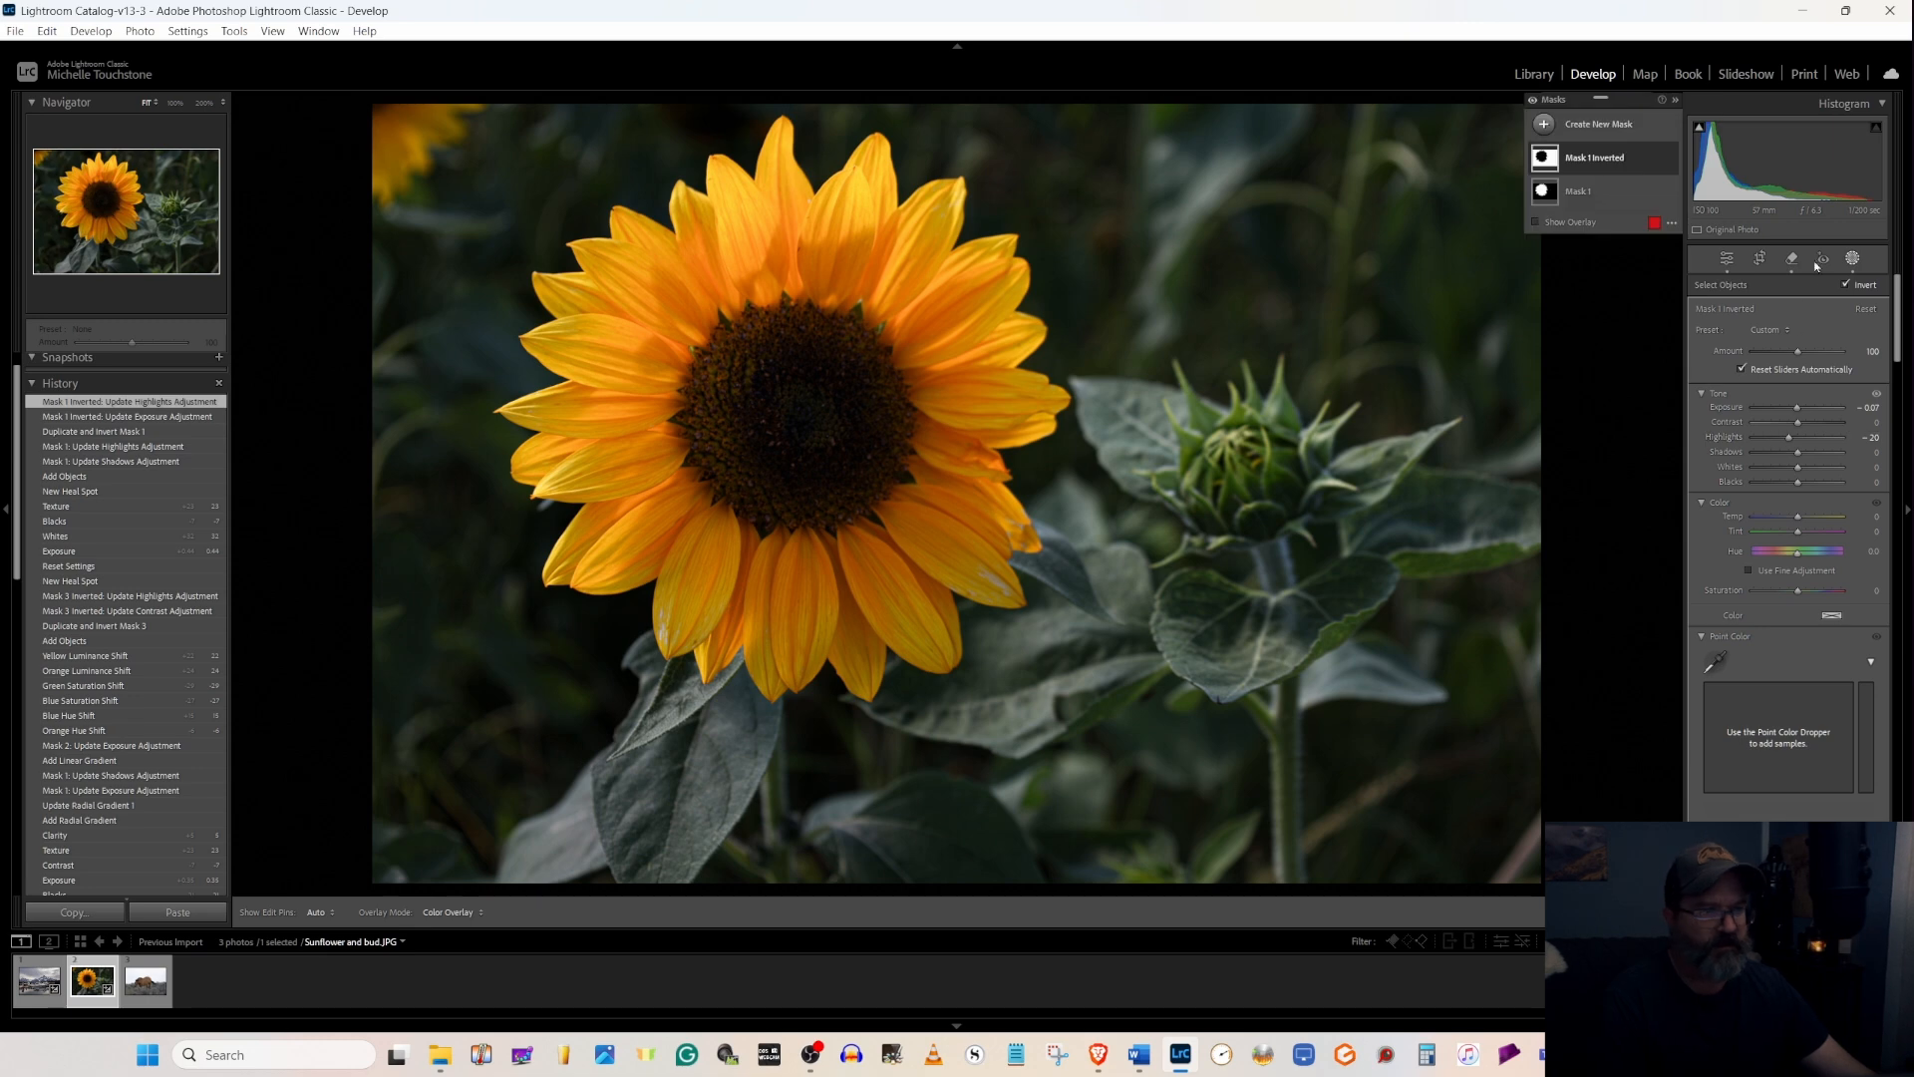
- Add a linear gradient mask rising from the photo's bottom edge to below the bloom, set its exposure to -0.34 and leave masking
left_click(1543, 124)
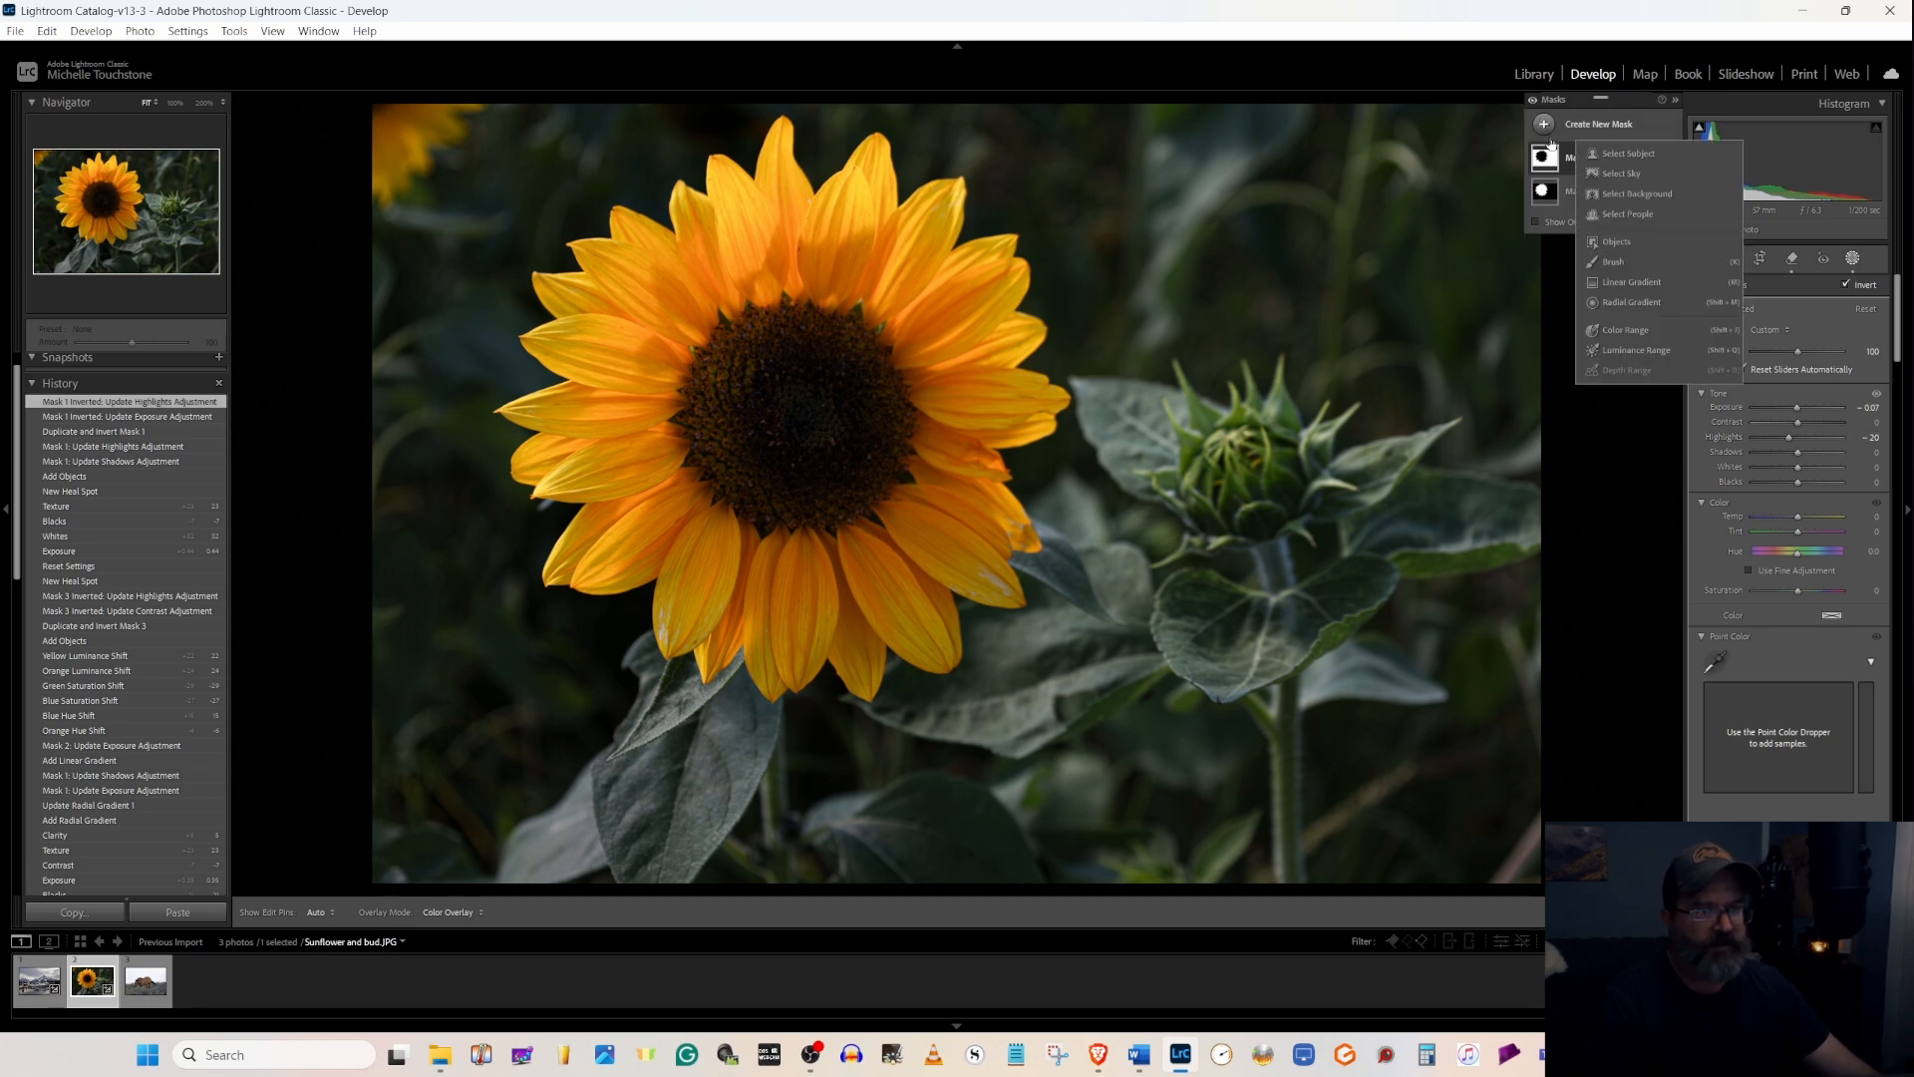
left_click(1627, 283)
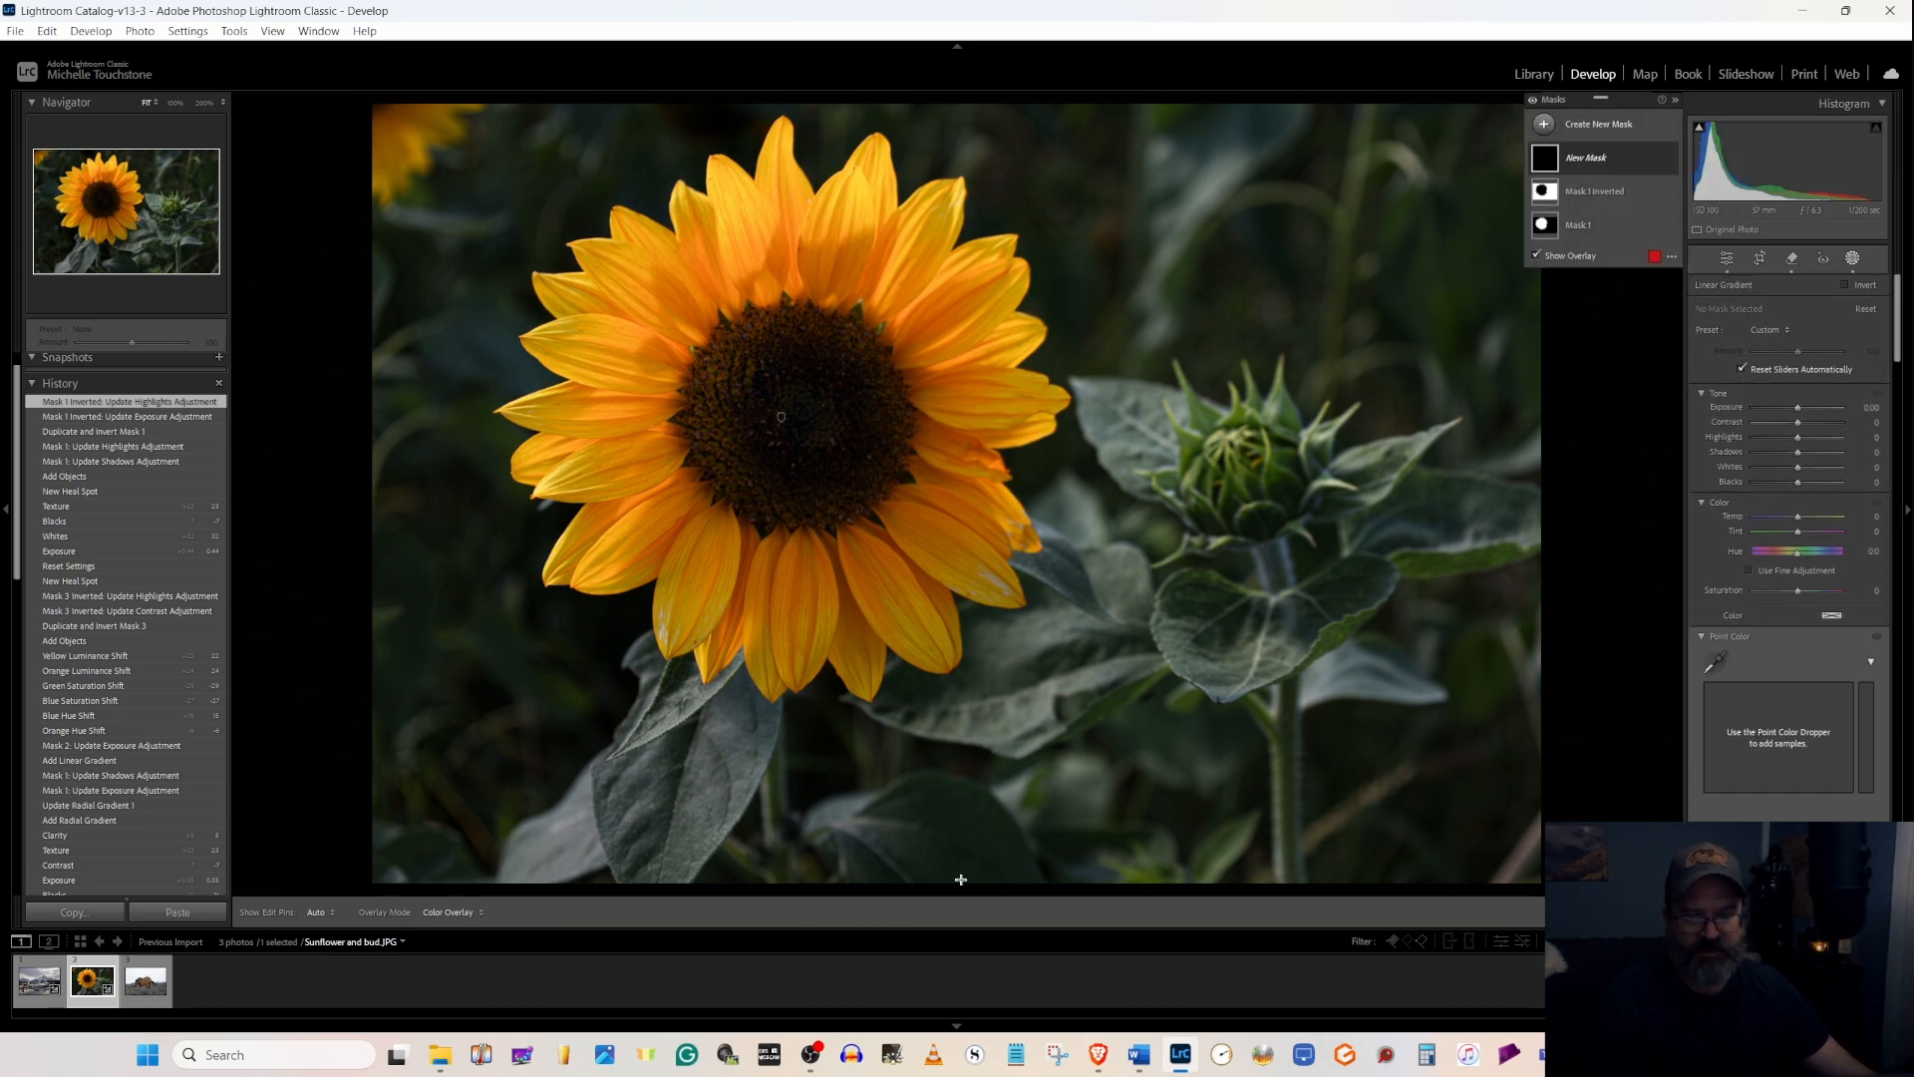
left_click_drag(956, 890, 955, 697)
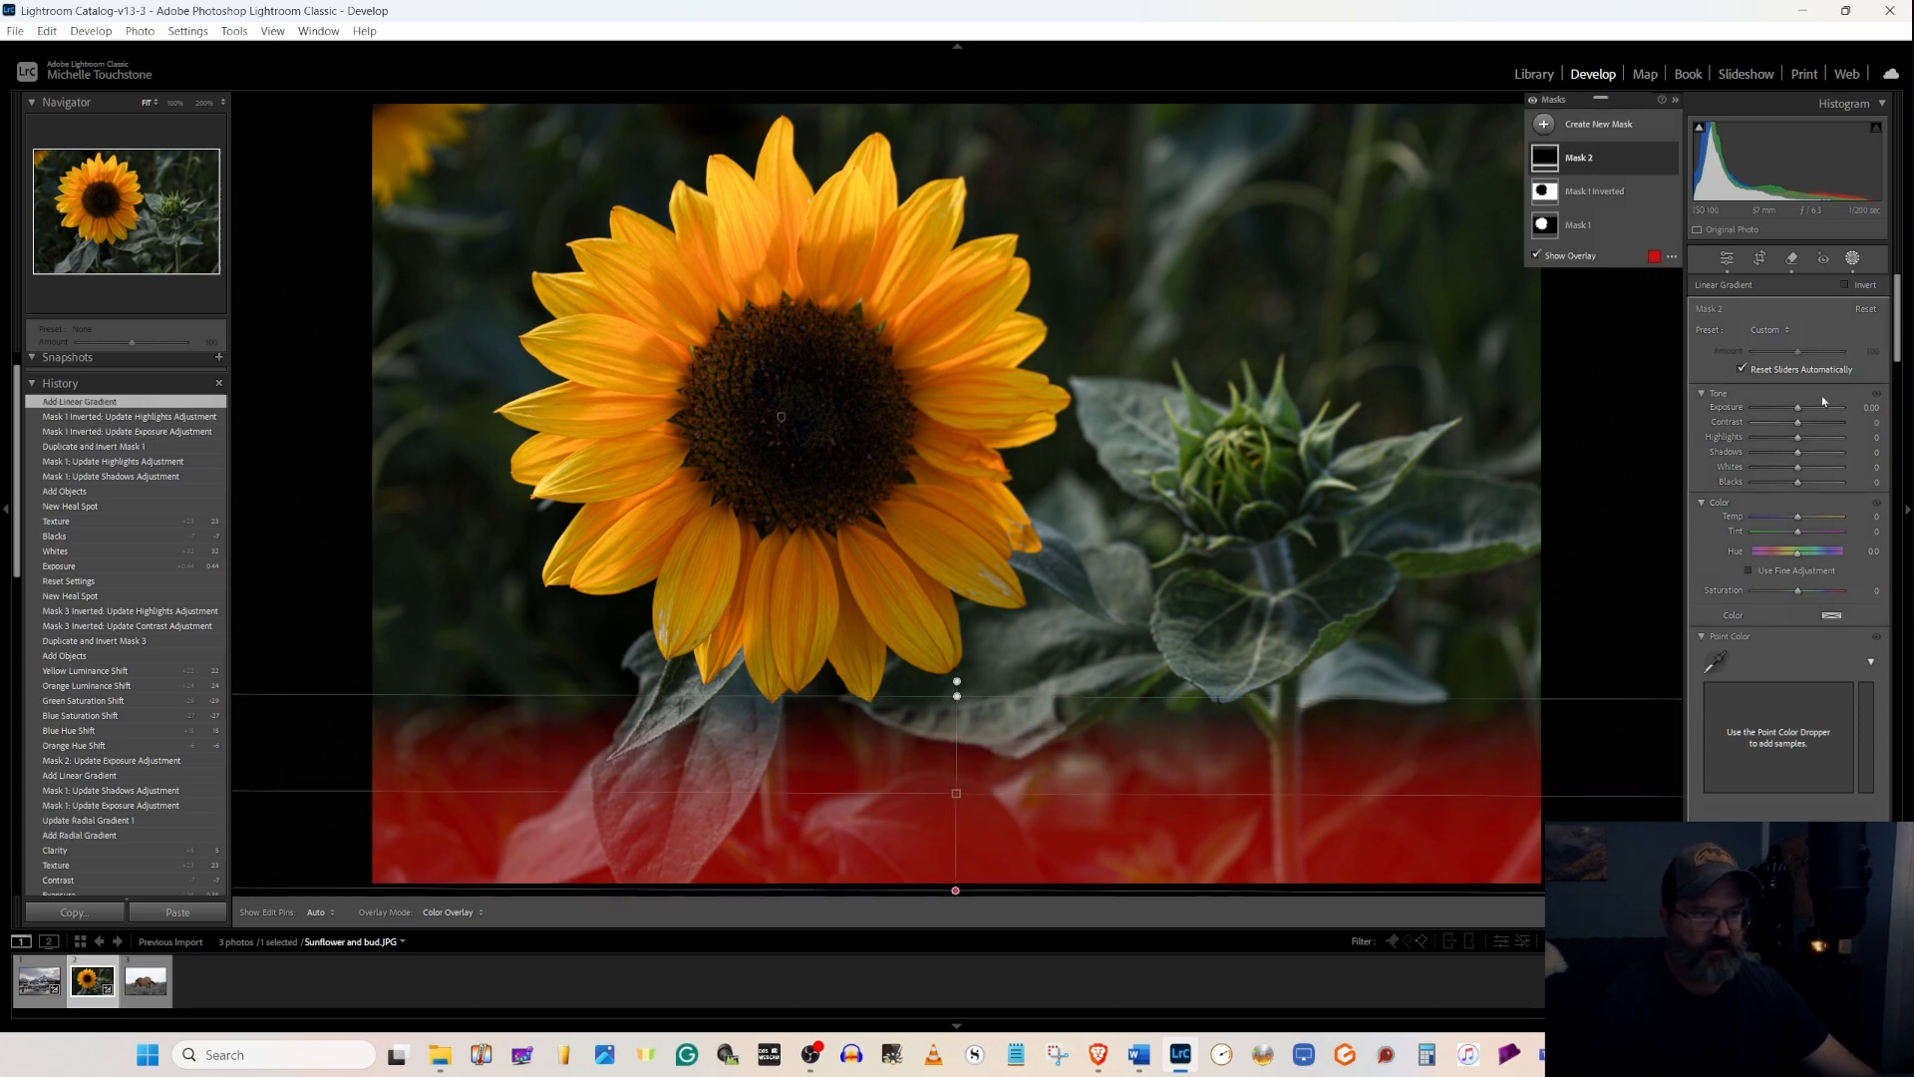
left_click_drag(1801, 409, 1796, 411)
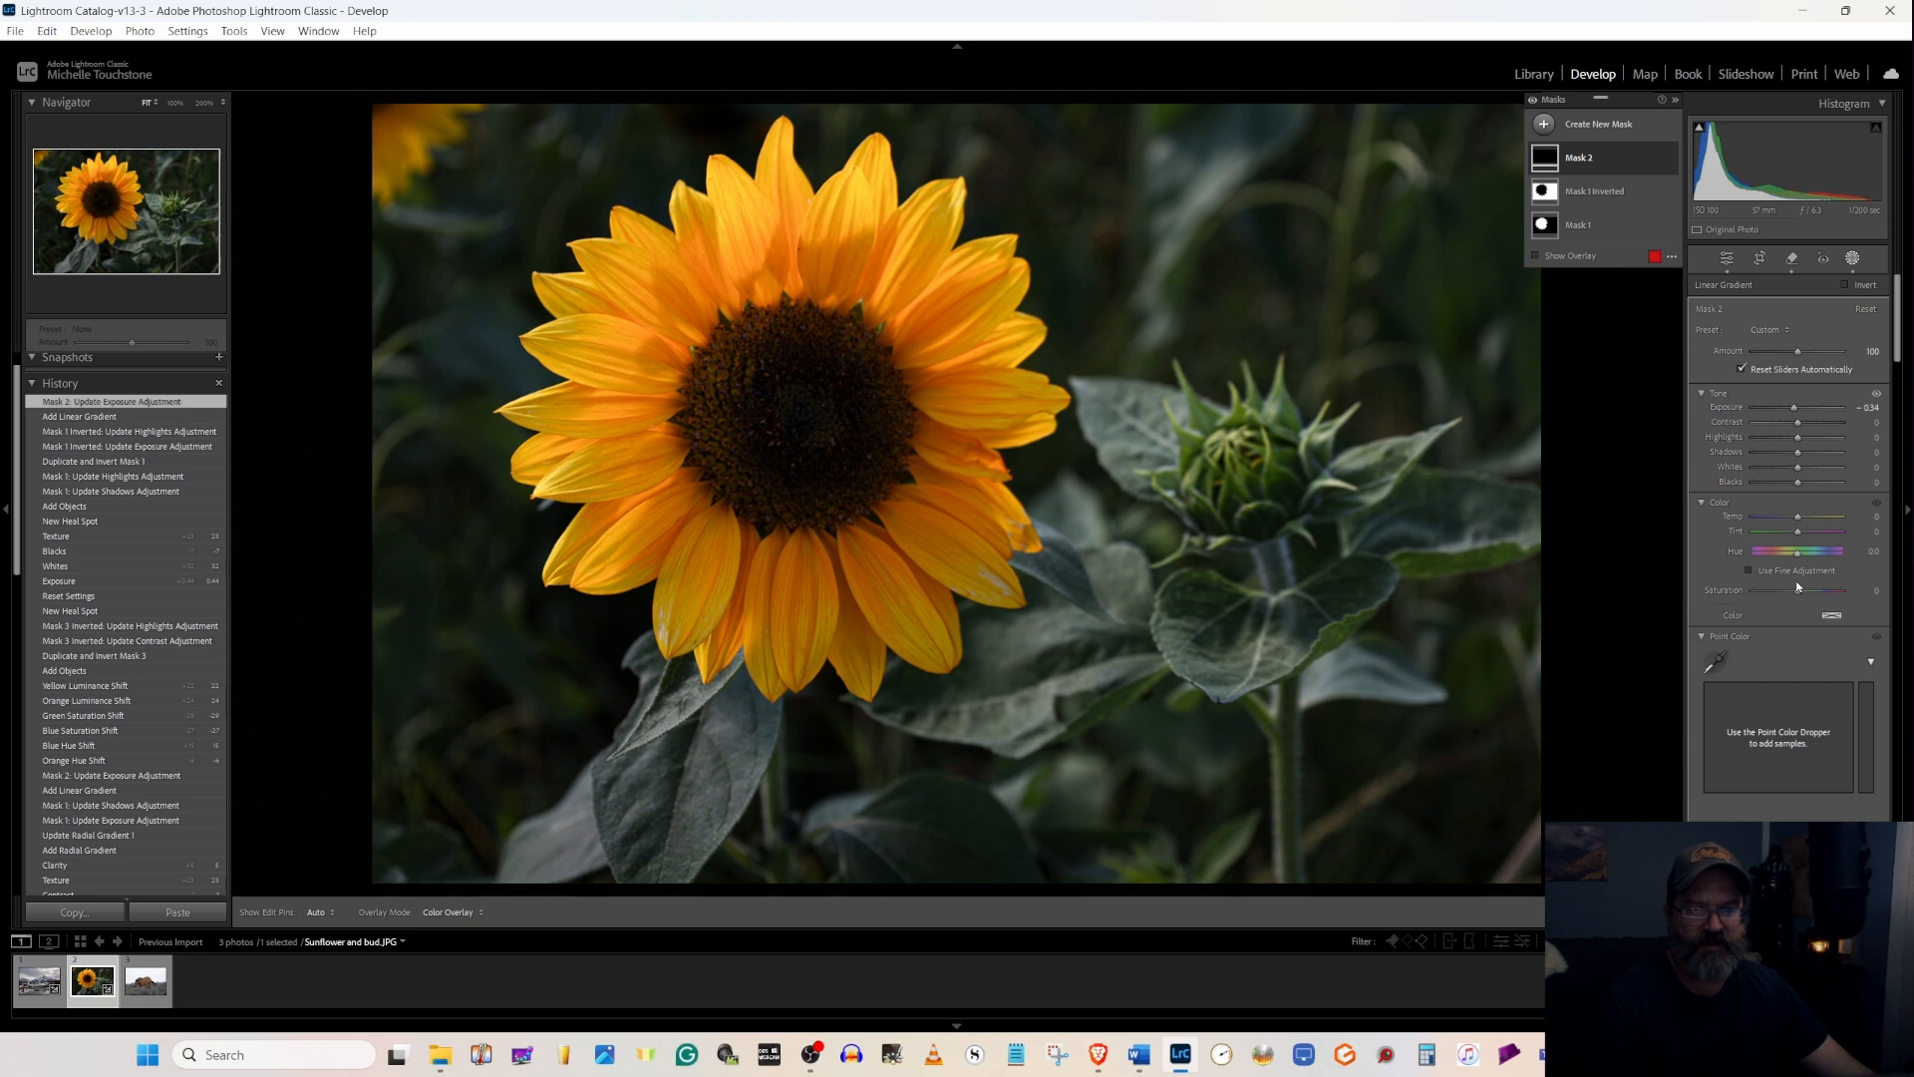
left_click(1727, 257)
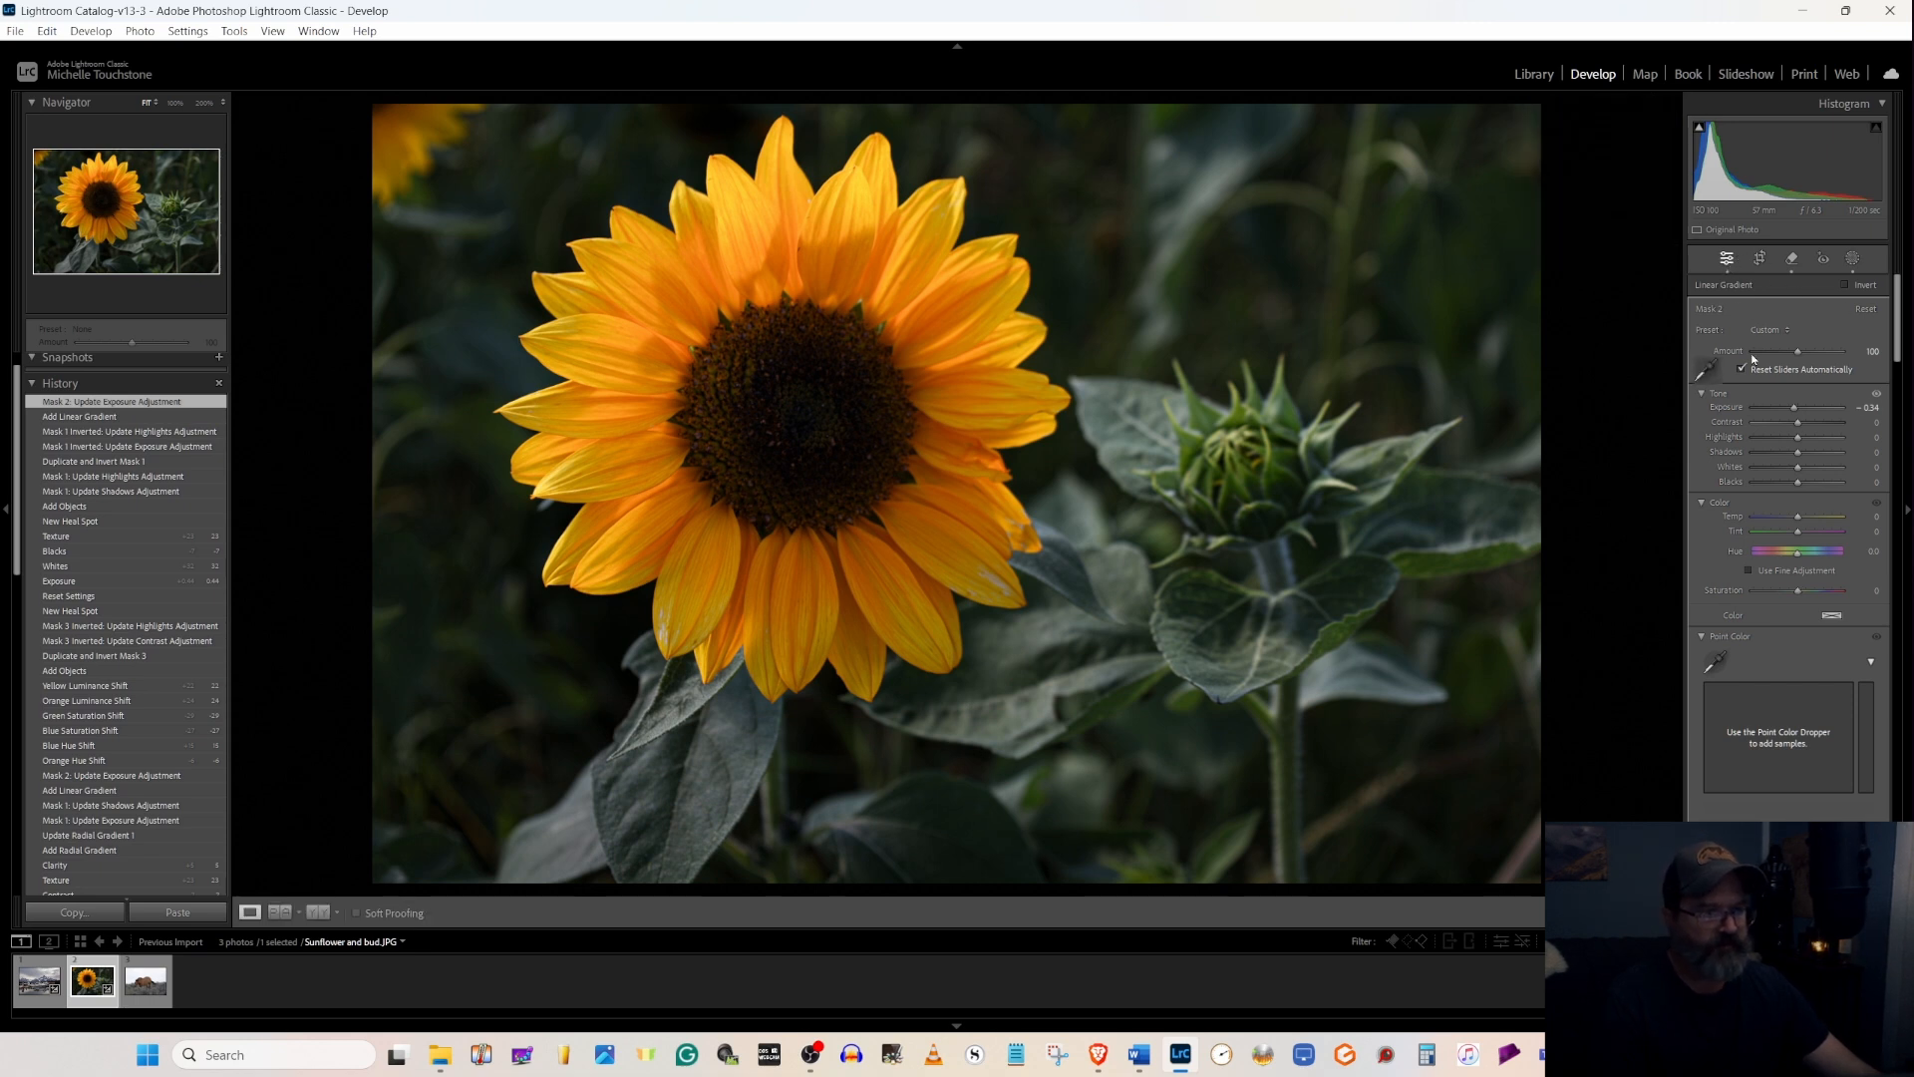
- In the HSL color mixer, try an orange hue shift, return it to 0, and set the green hue to +12
left_click_drag(1898, 319, 1900, 447)
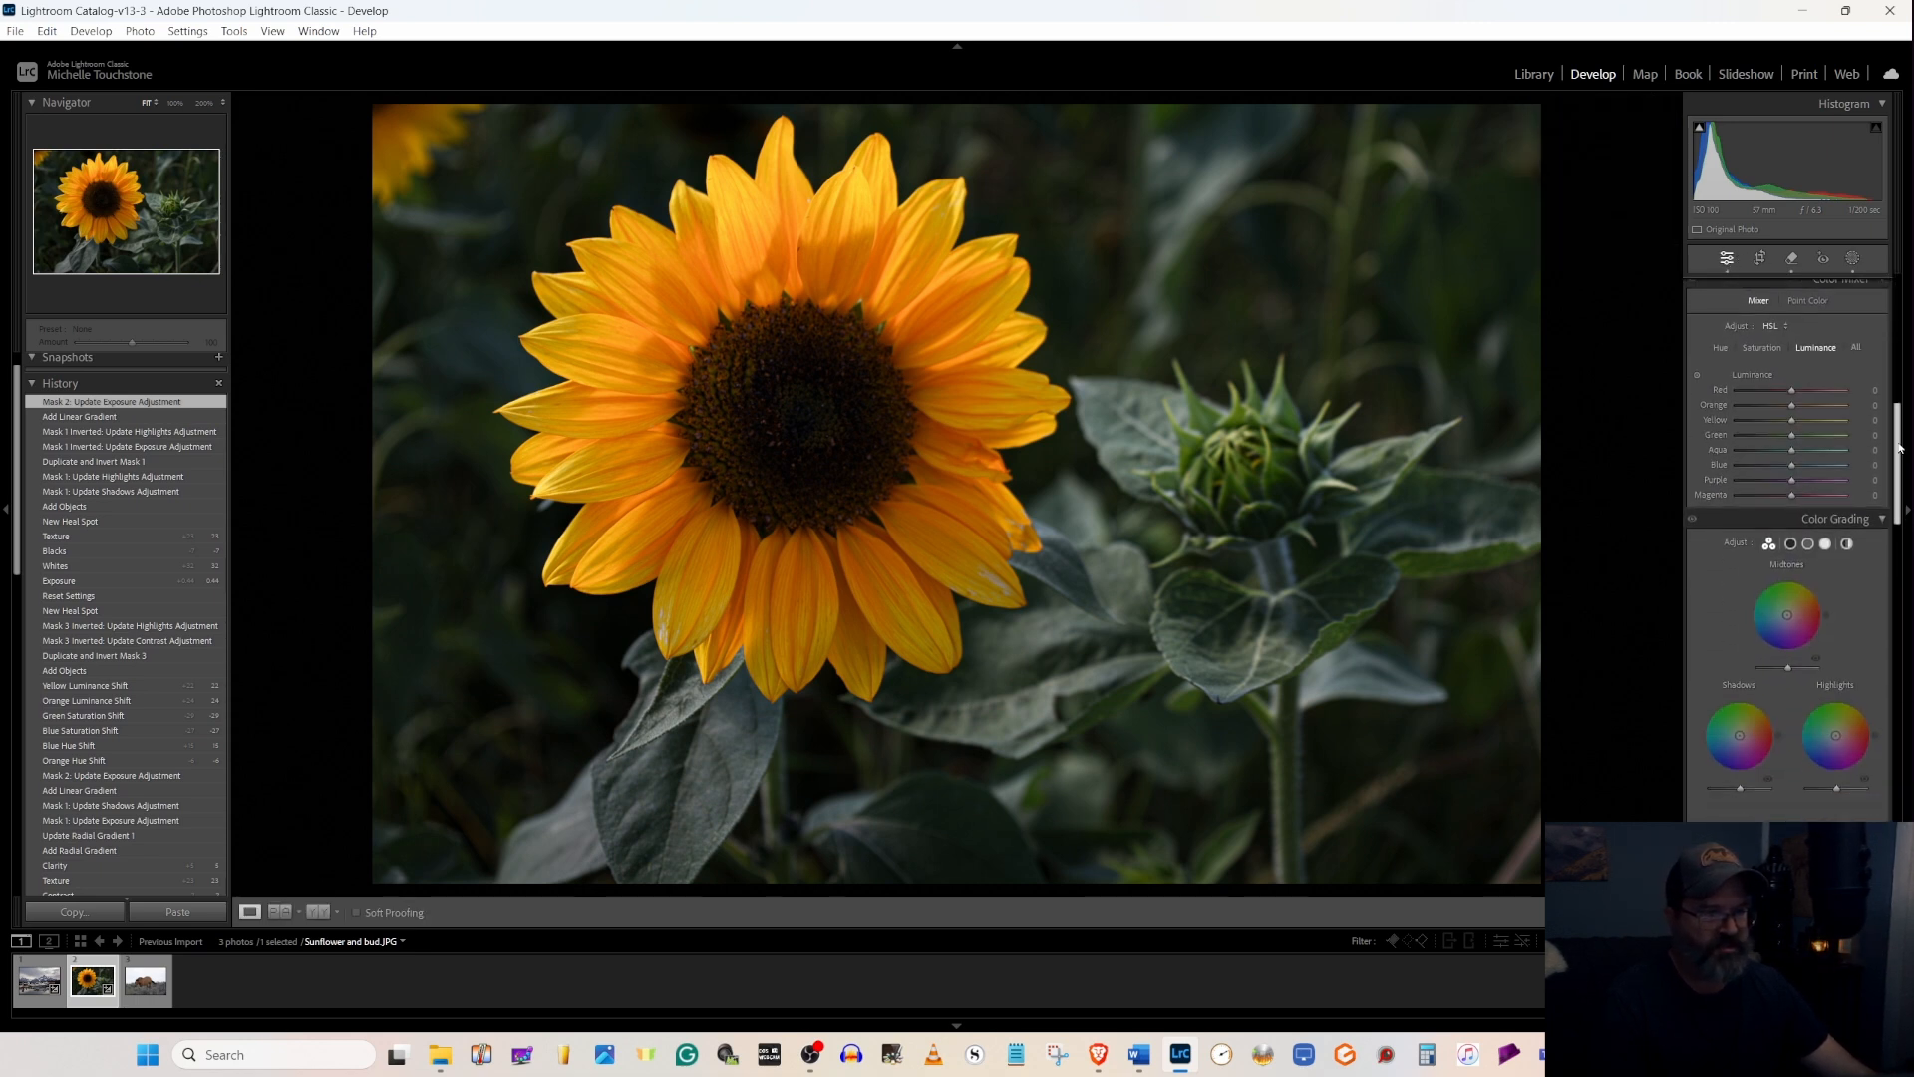
left_click(1722, 350)
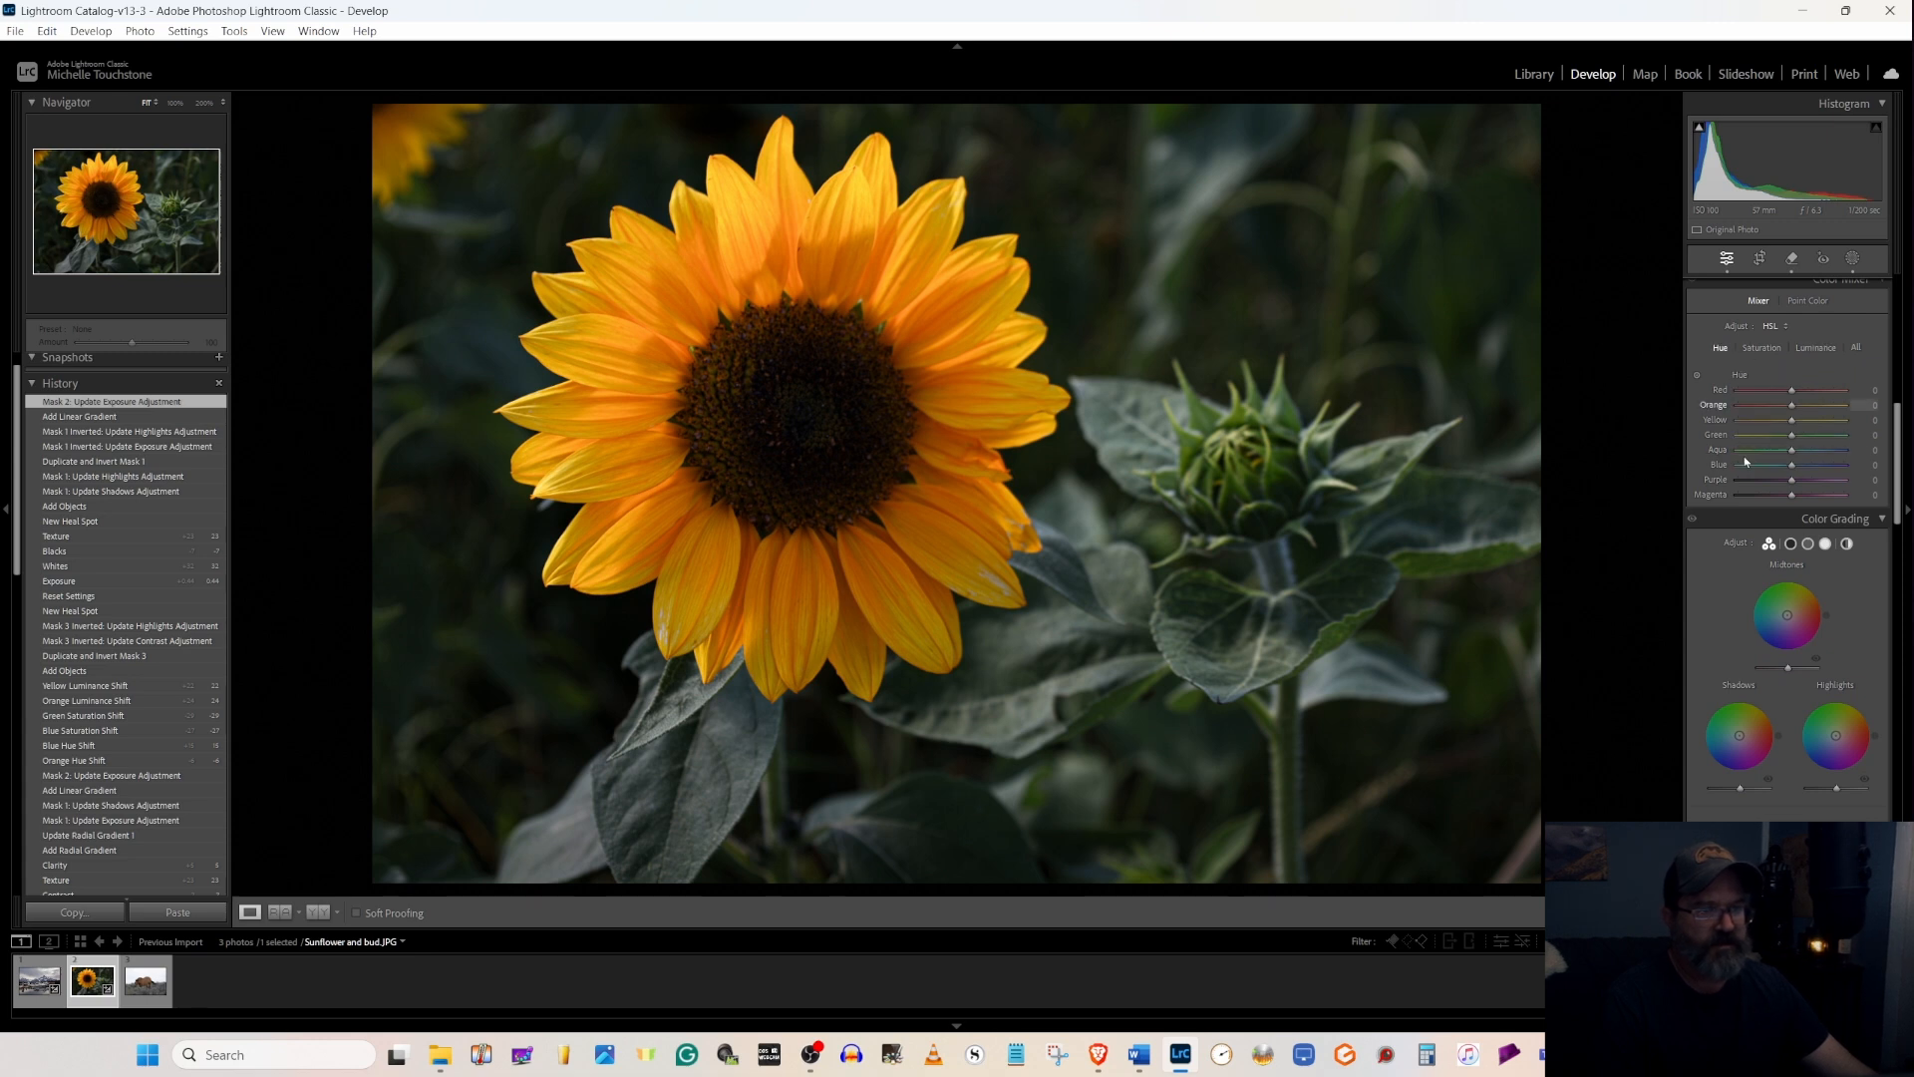
left_click(1793, 407)
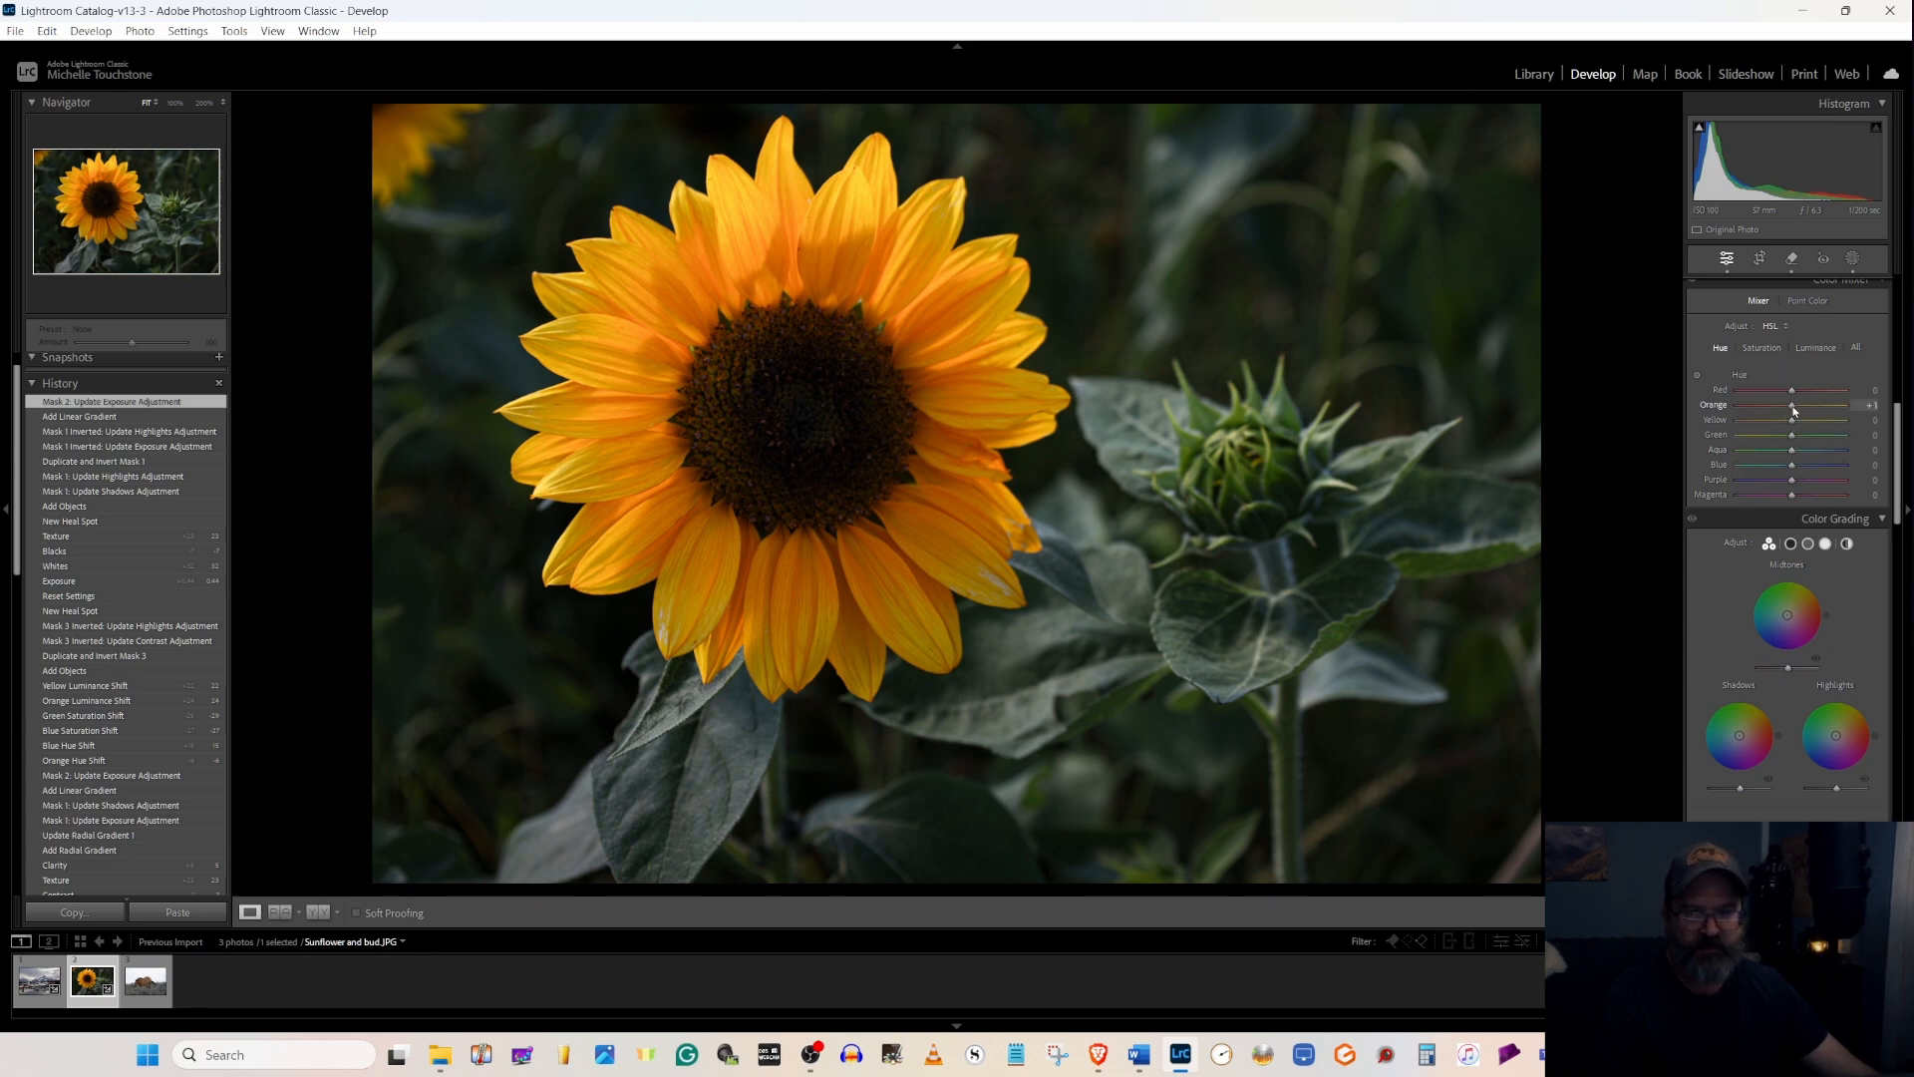
left_click_drag(1791, 409, 1791, 409)
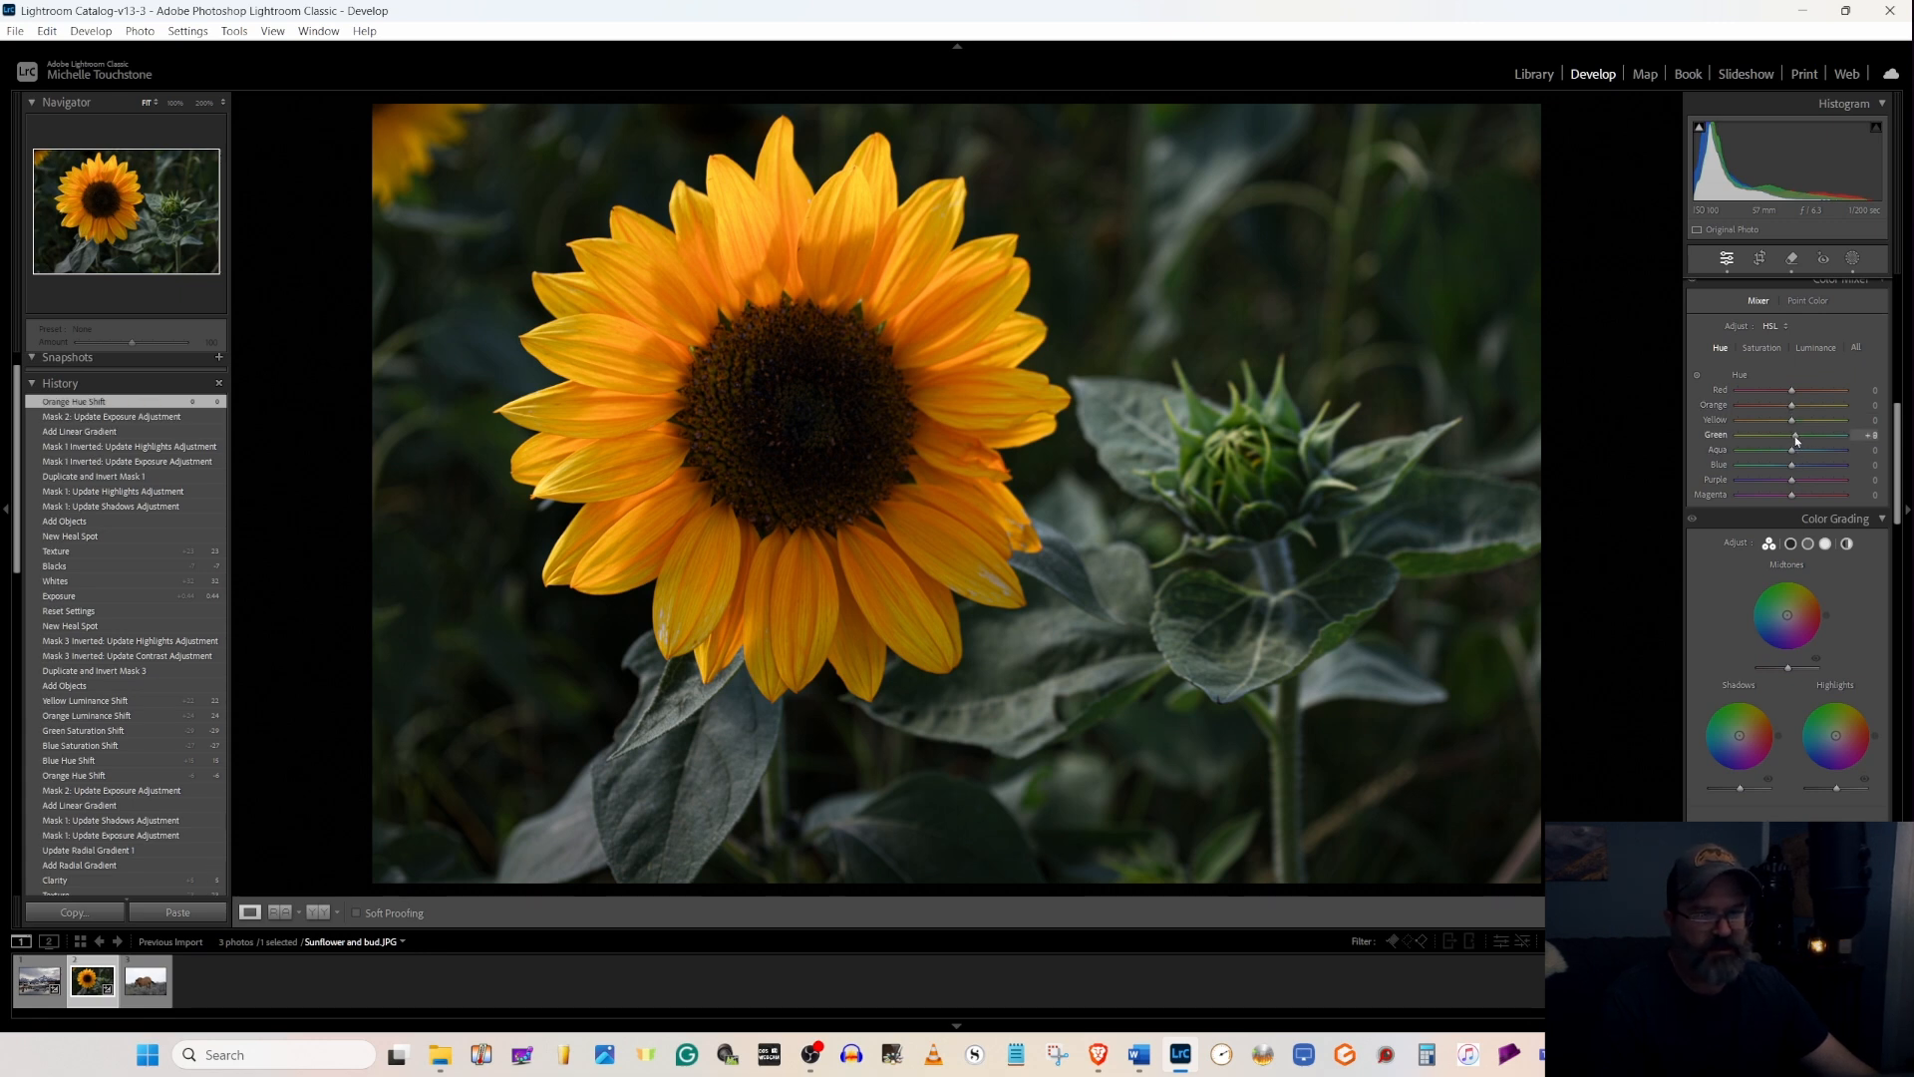
left_click_drag(1796, 435, 1797, 434)
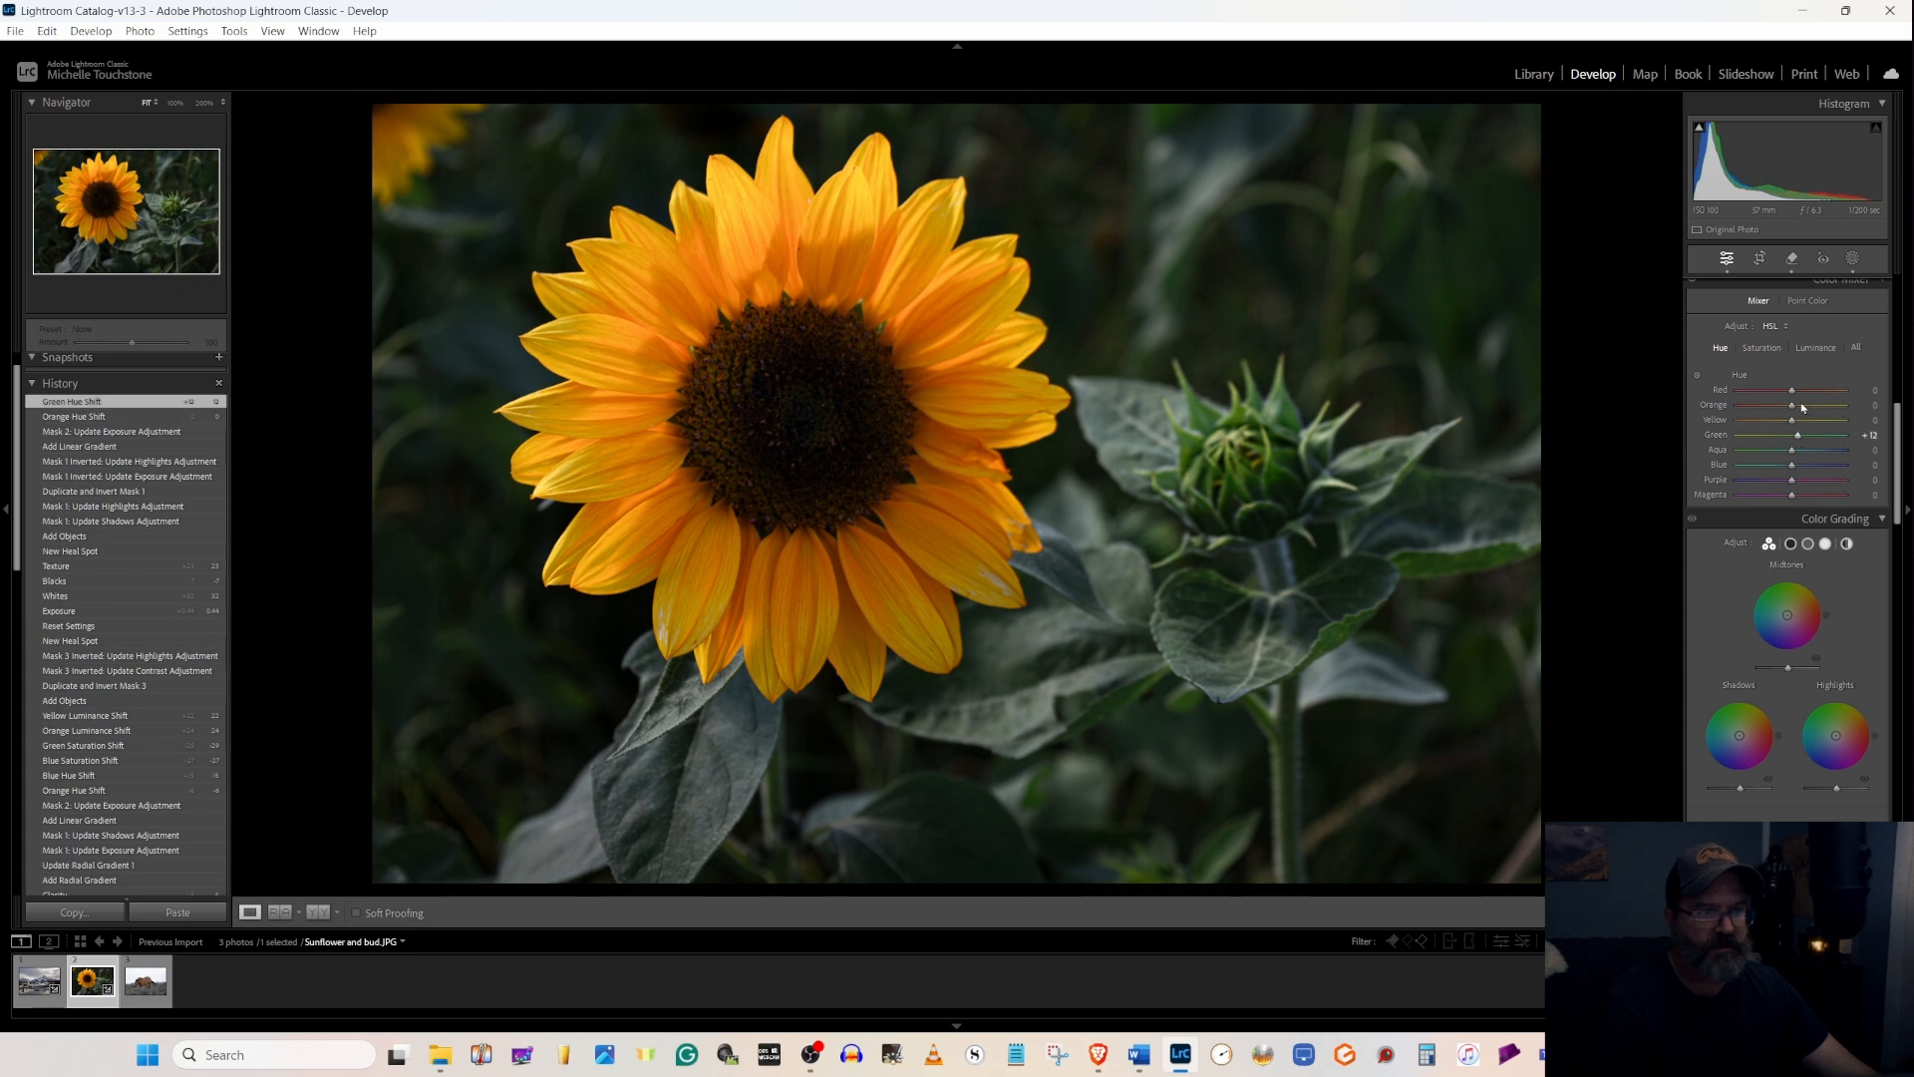
- Set the green saturation to -30, and the luminance of orange to +10 and of yellow to +27
left_click(1761, 348)
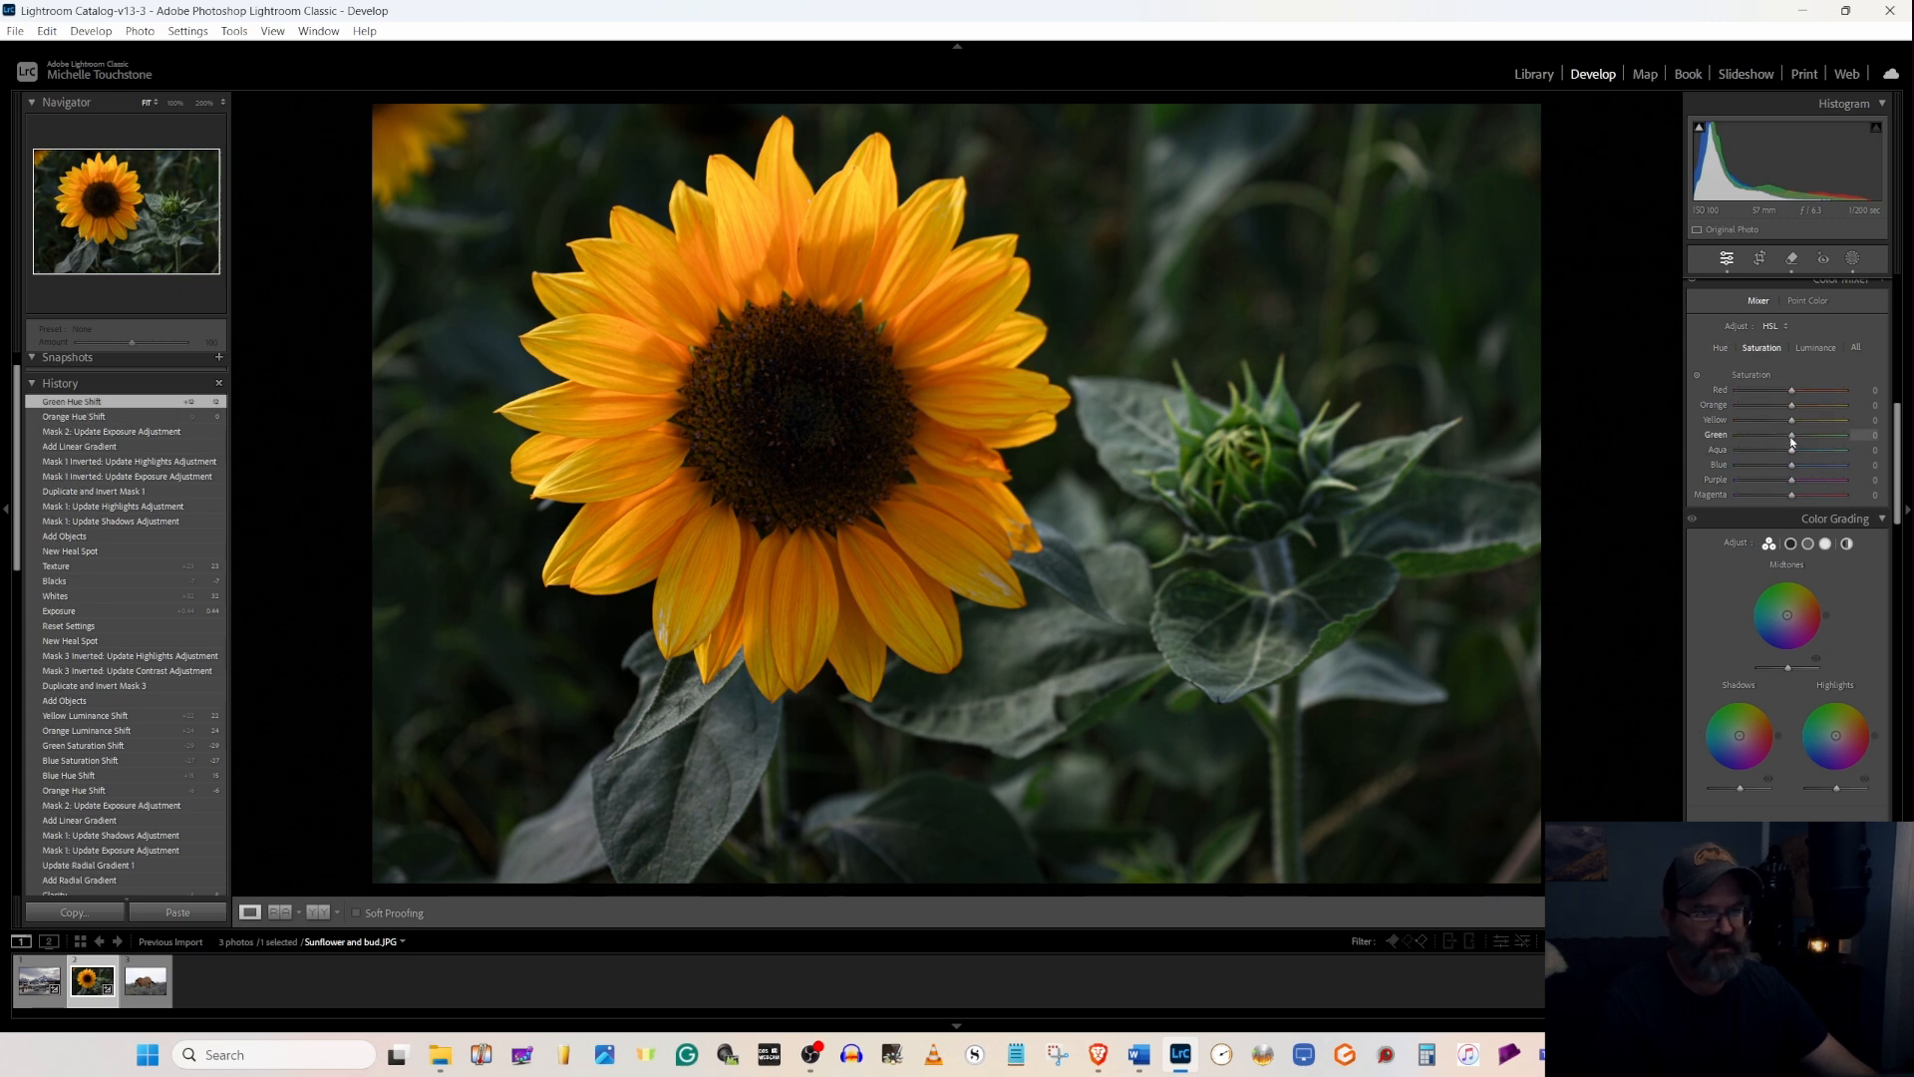
left_click_drag(1793, 439, 1776, 436)
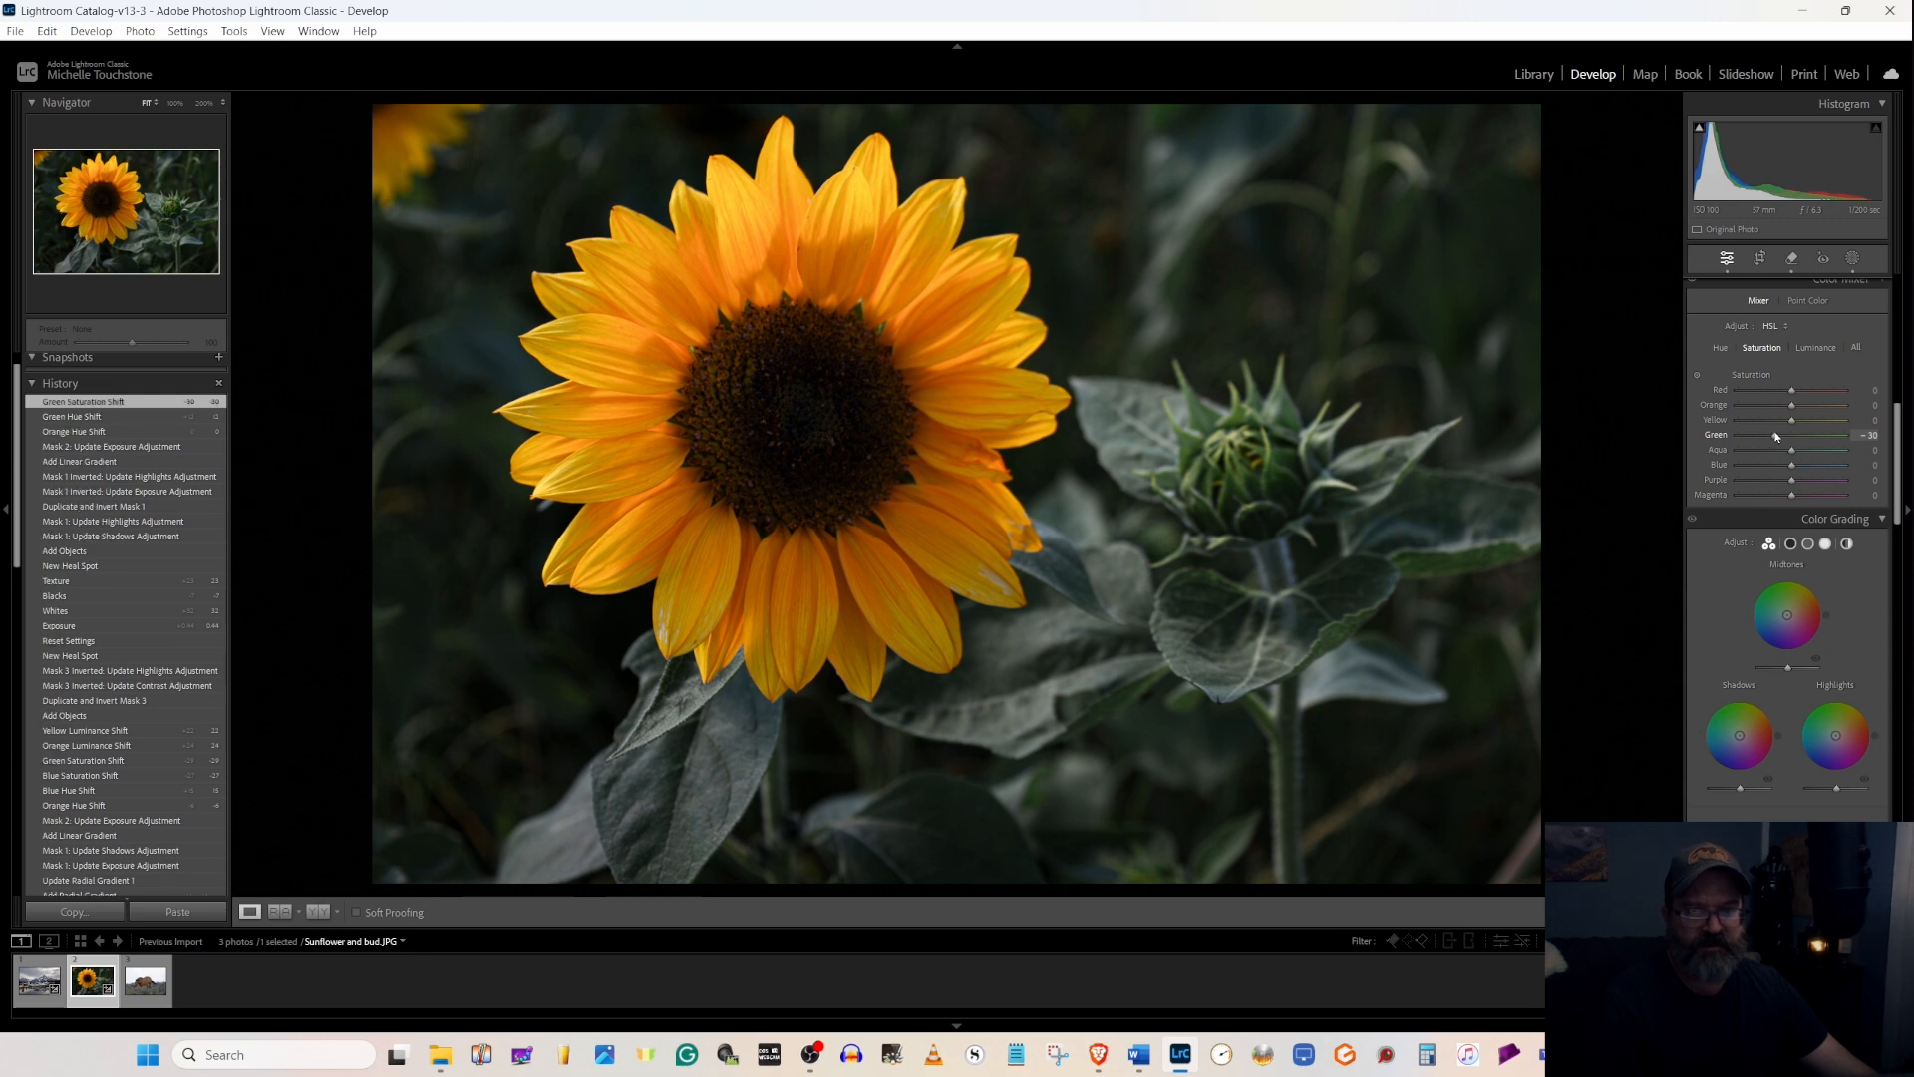
left_click(1815, 355)
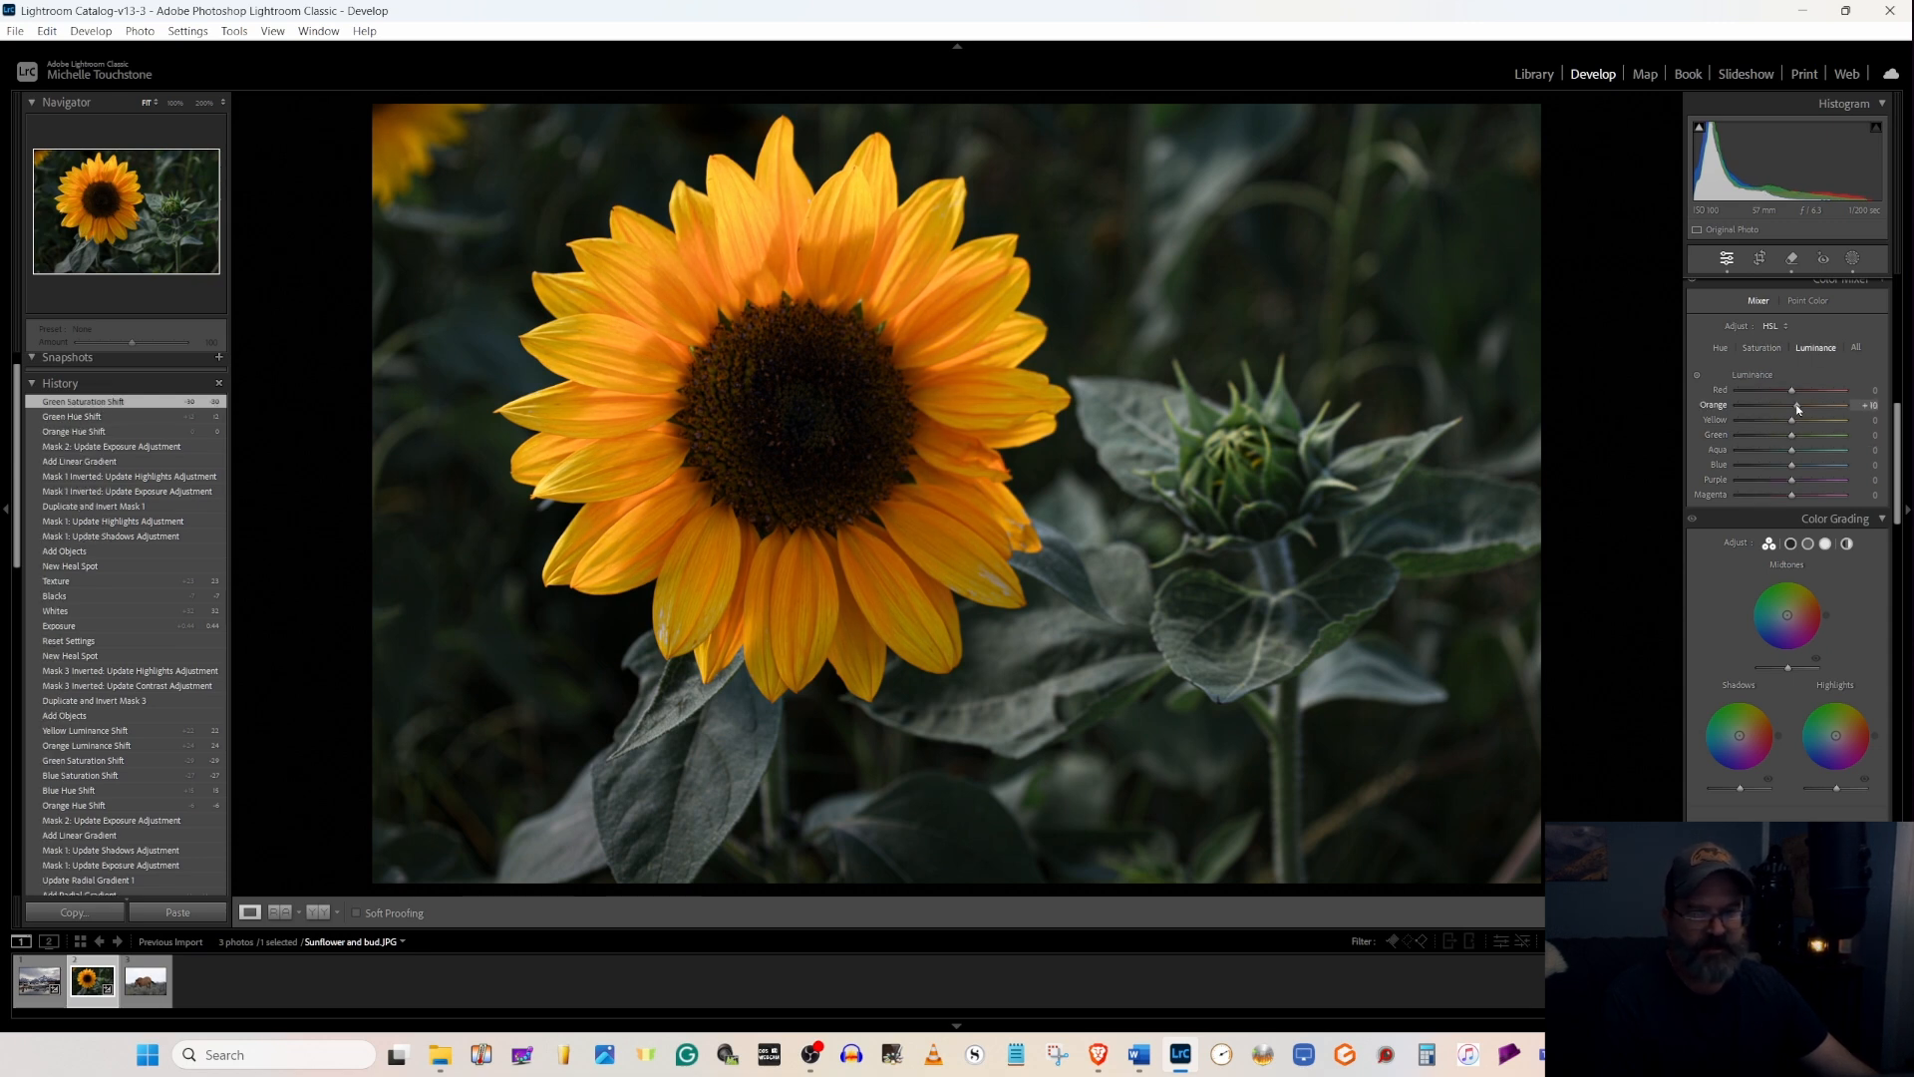
left_click_drag(1799, 409, 1807, 424)
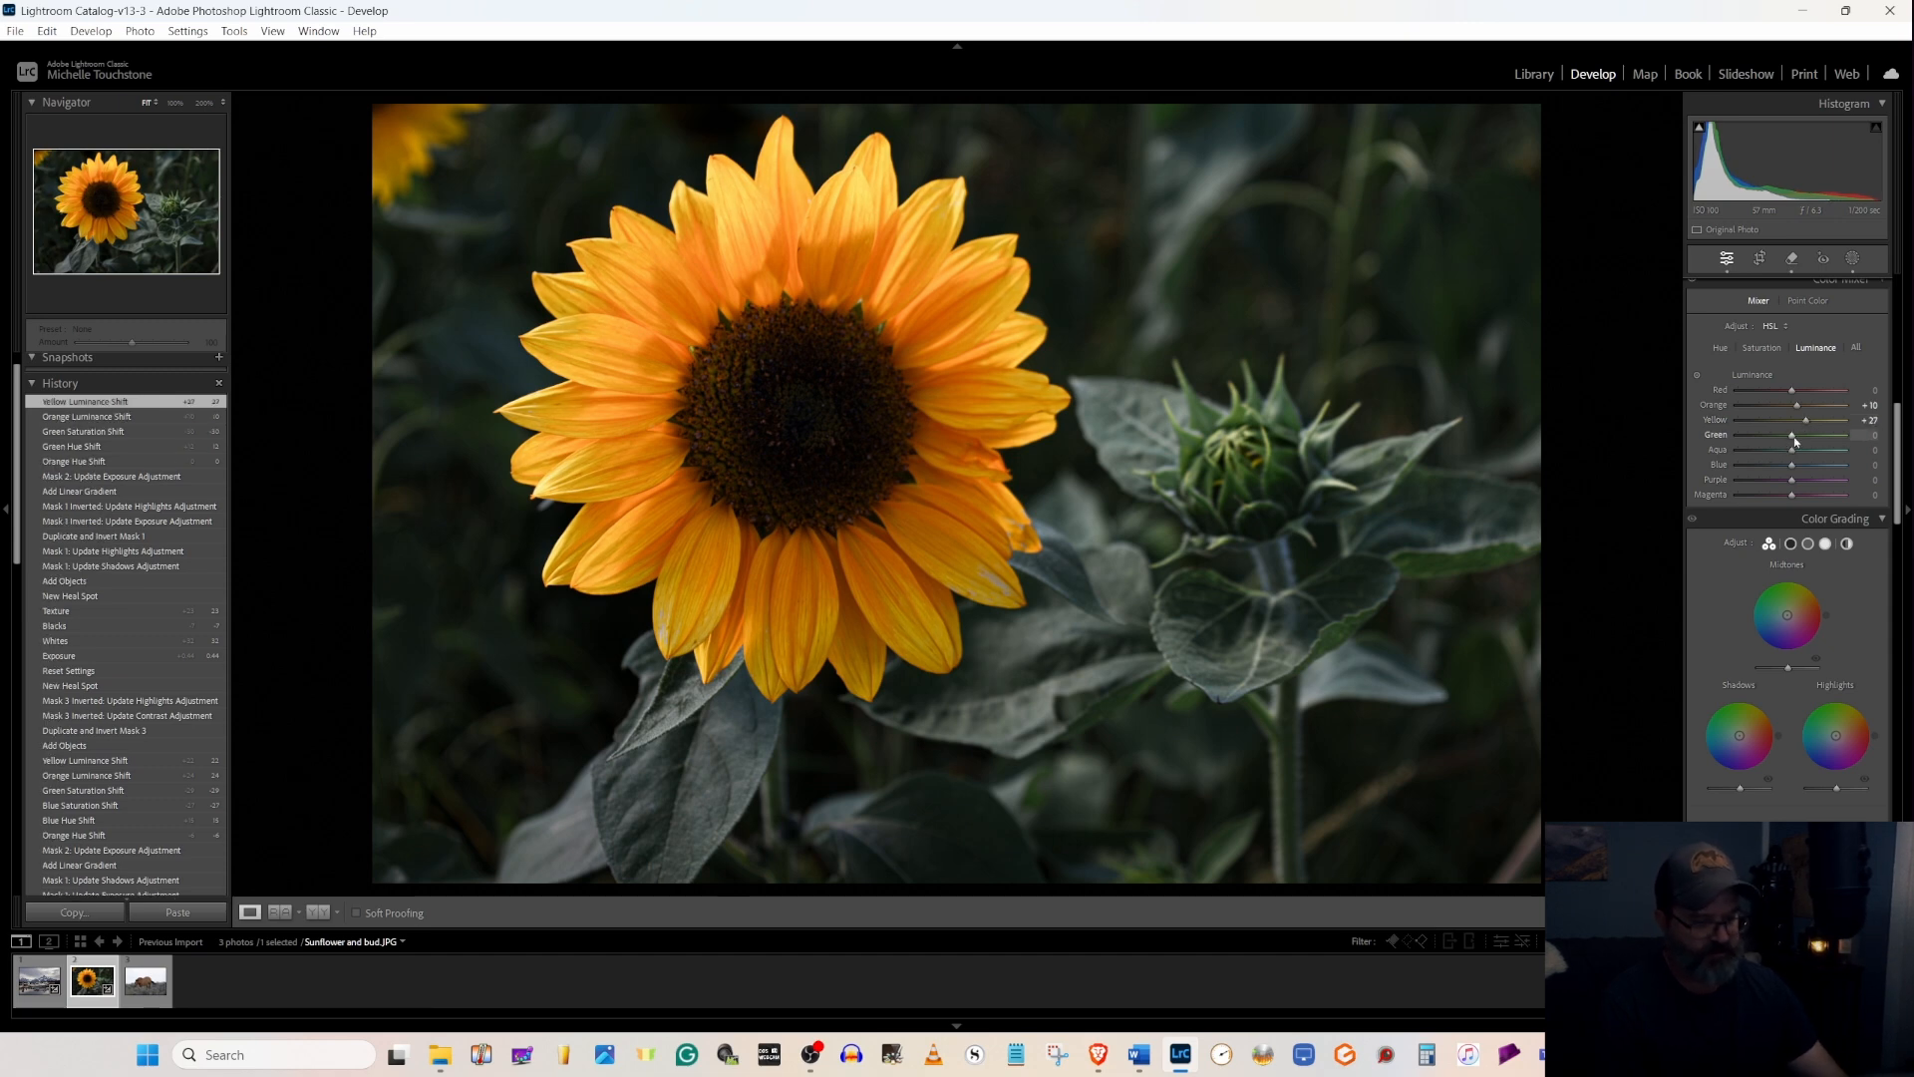
- Compare the before and after versions of the sunflower photo twice
key("backslash")
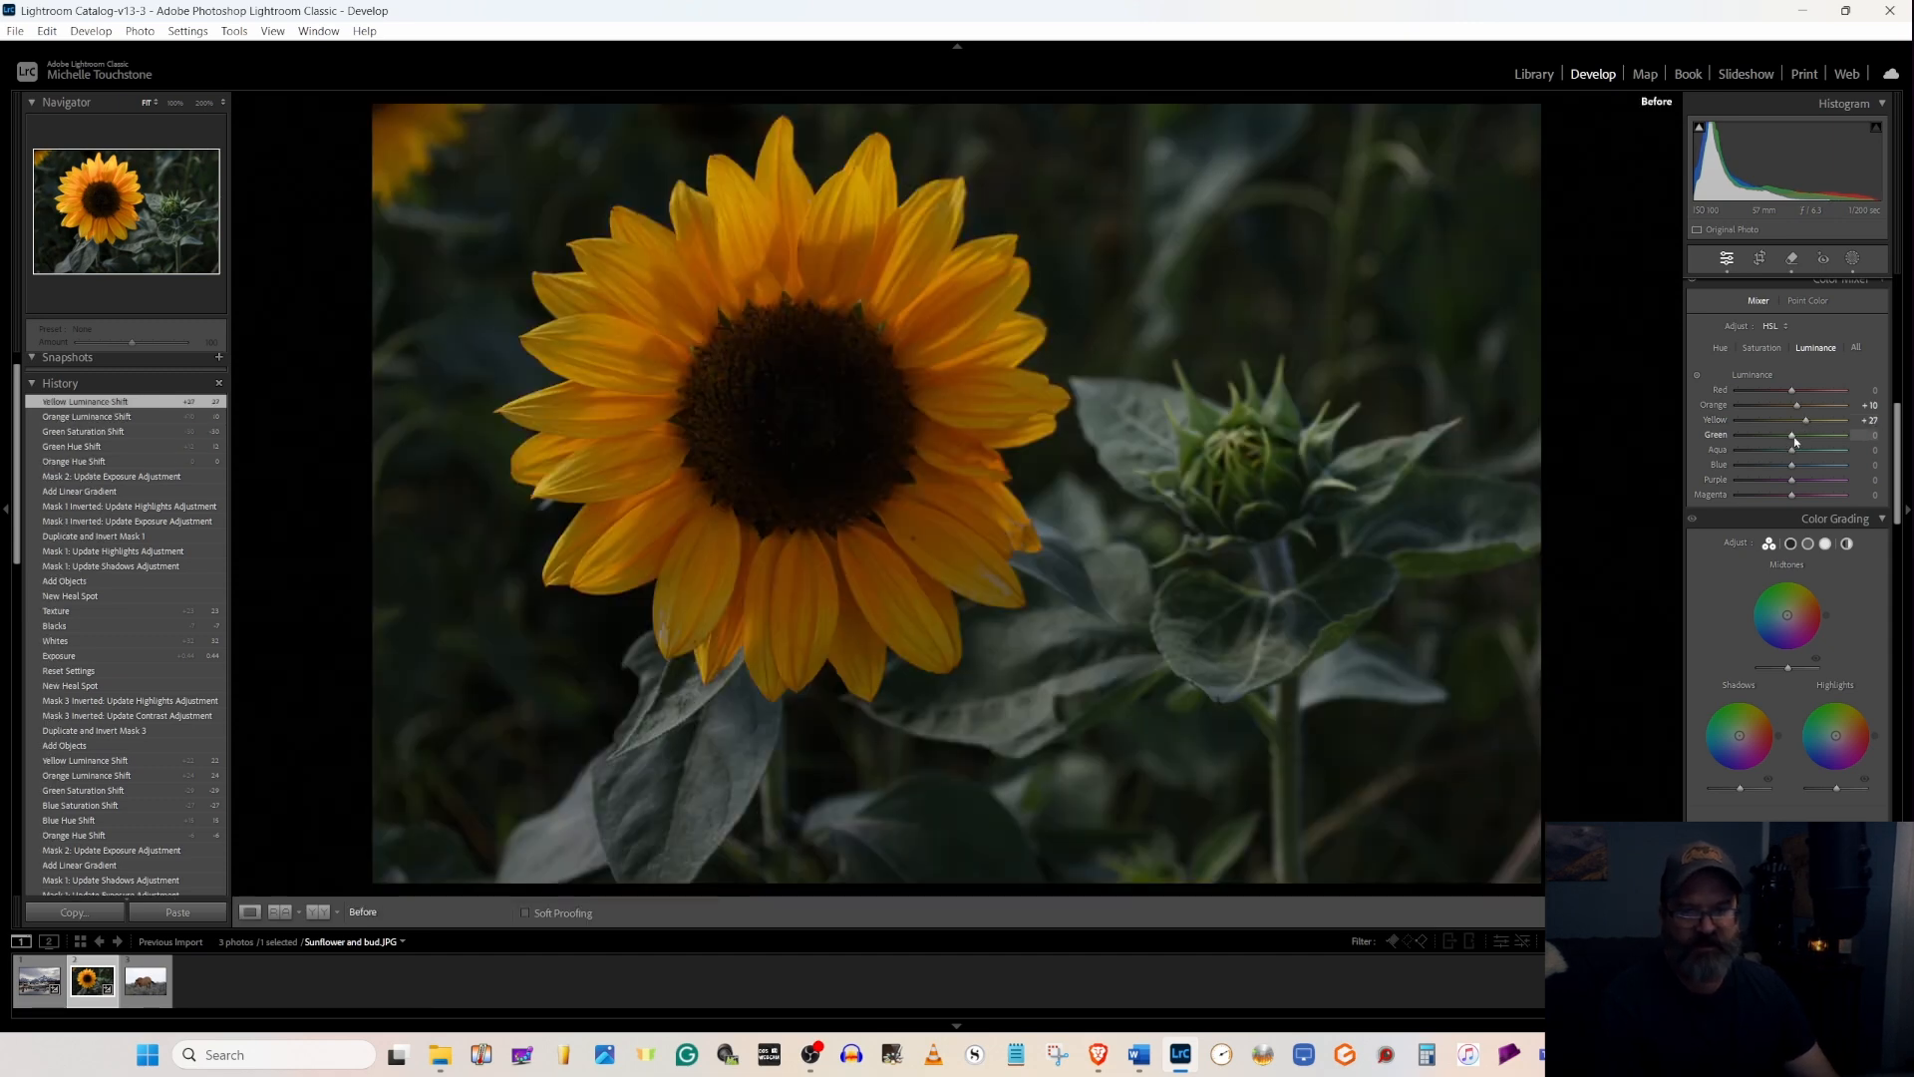
key("backslash")
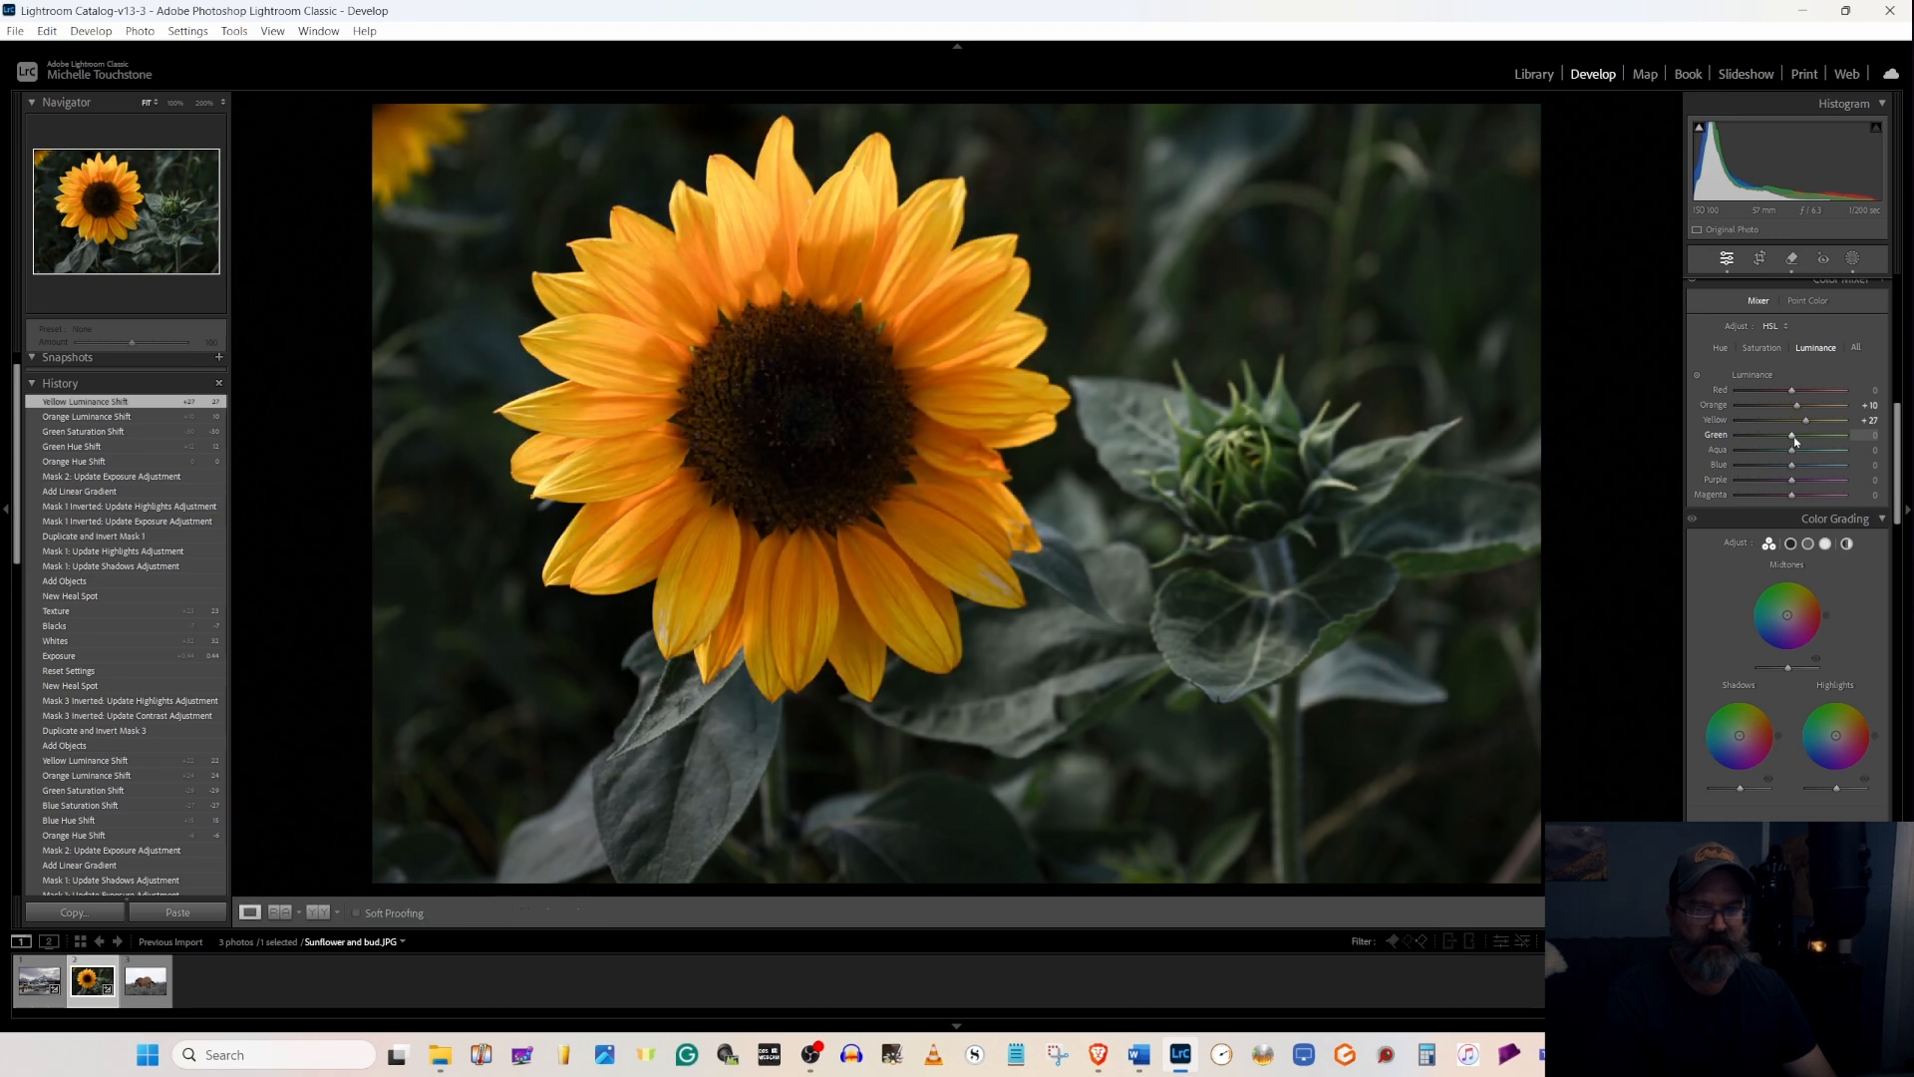
key("backslash")
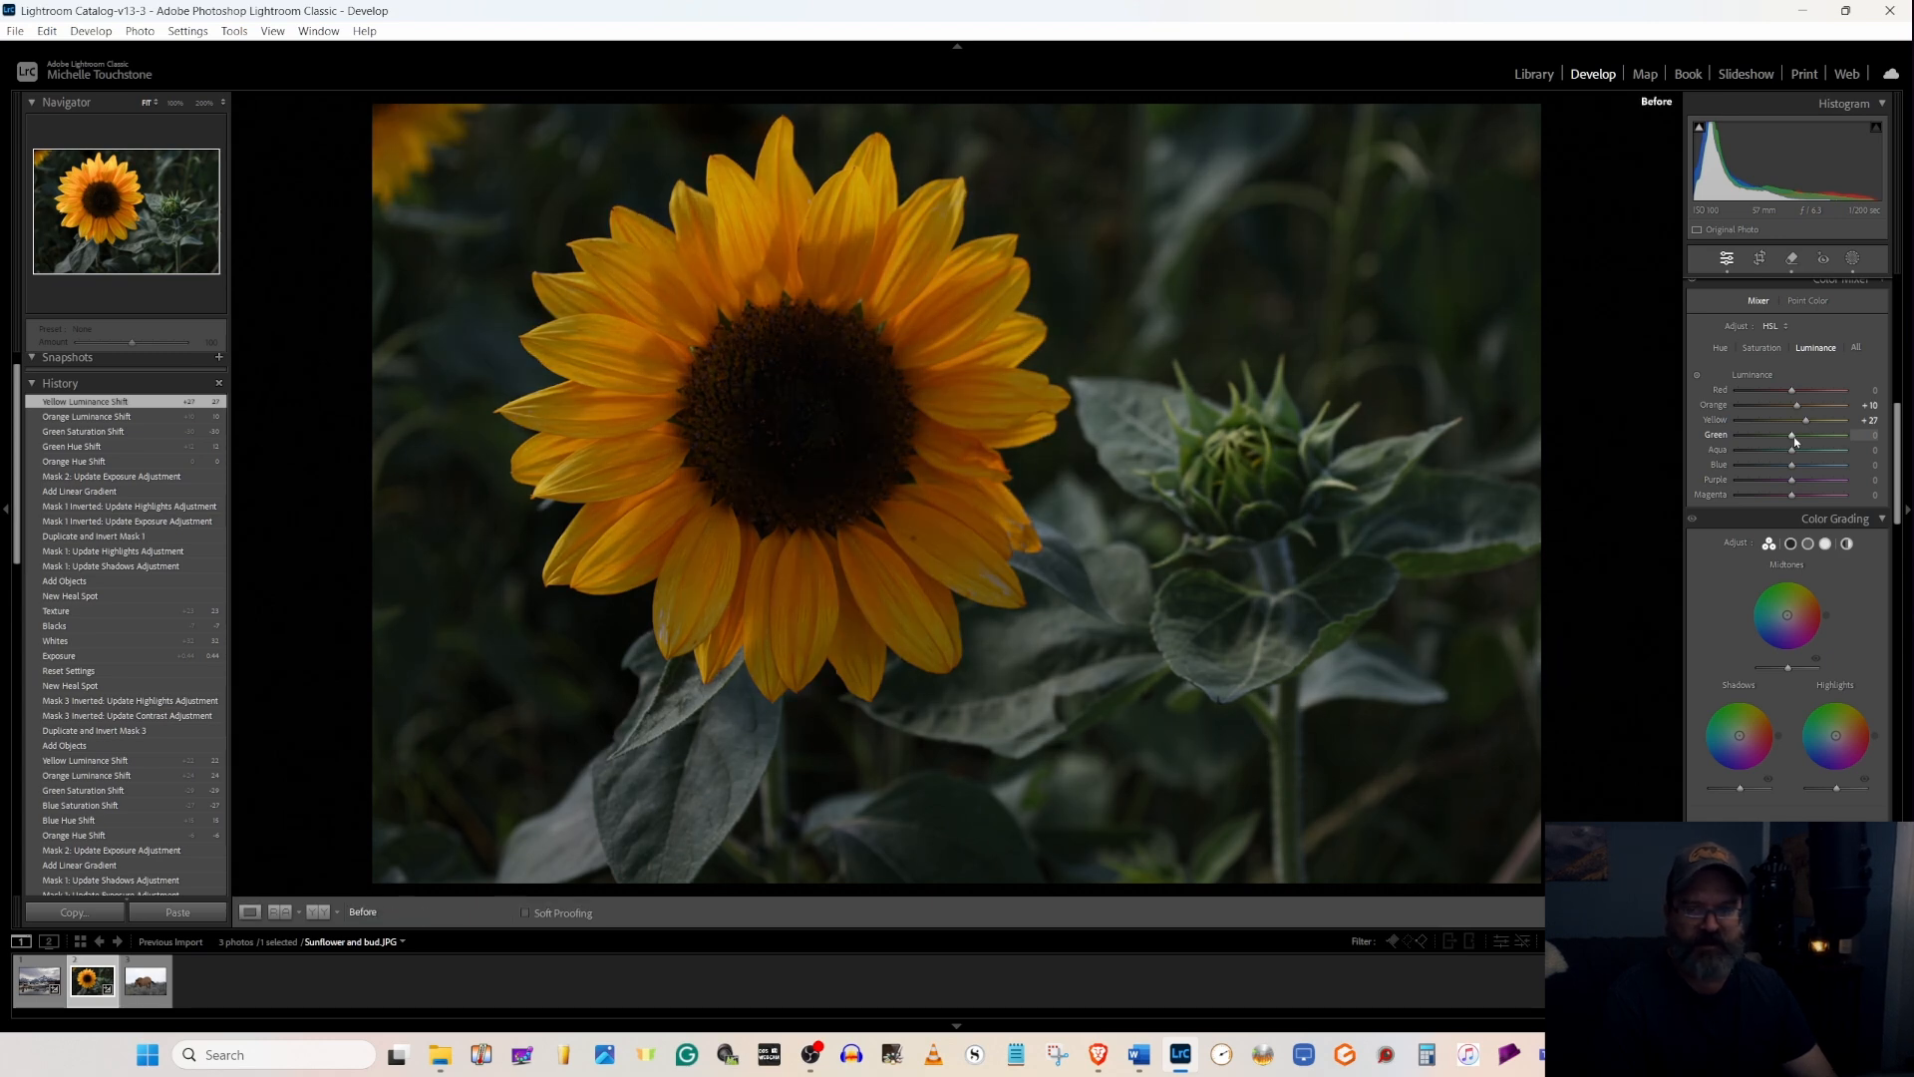
key("backslash")
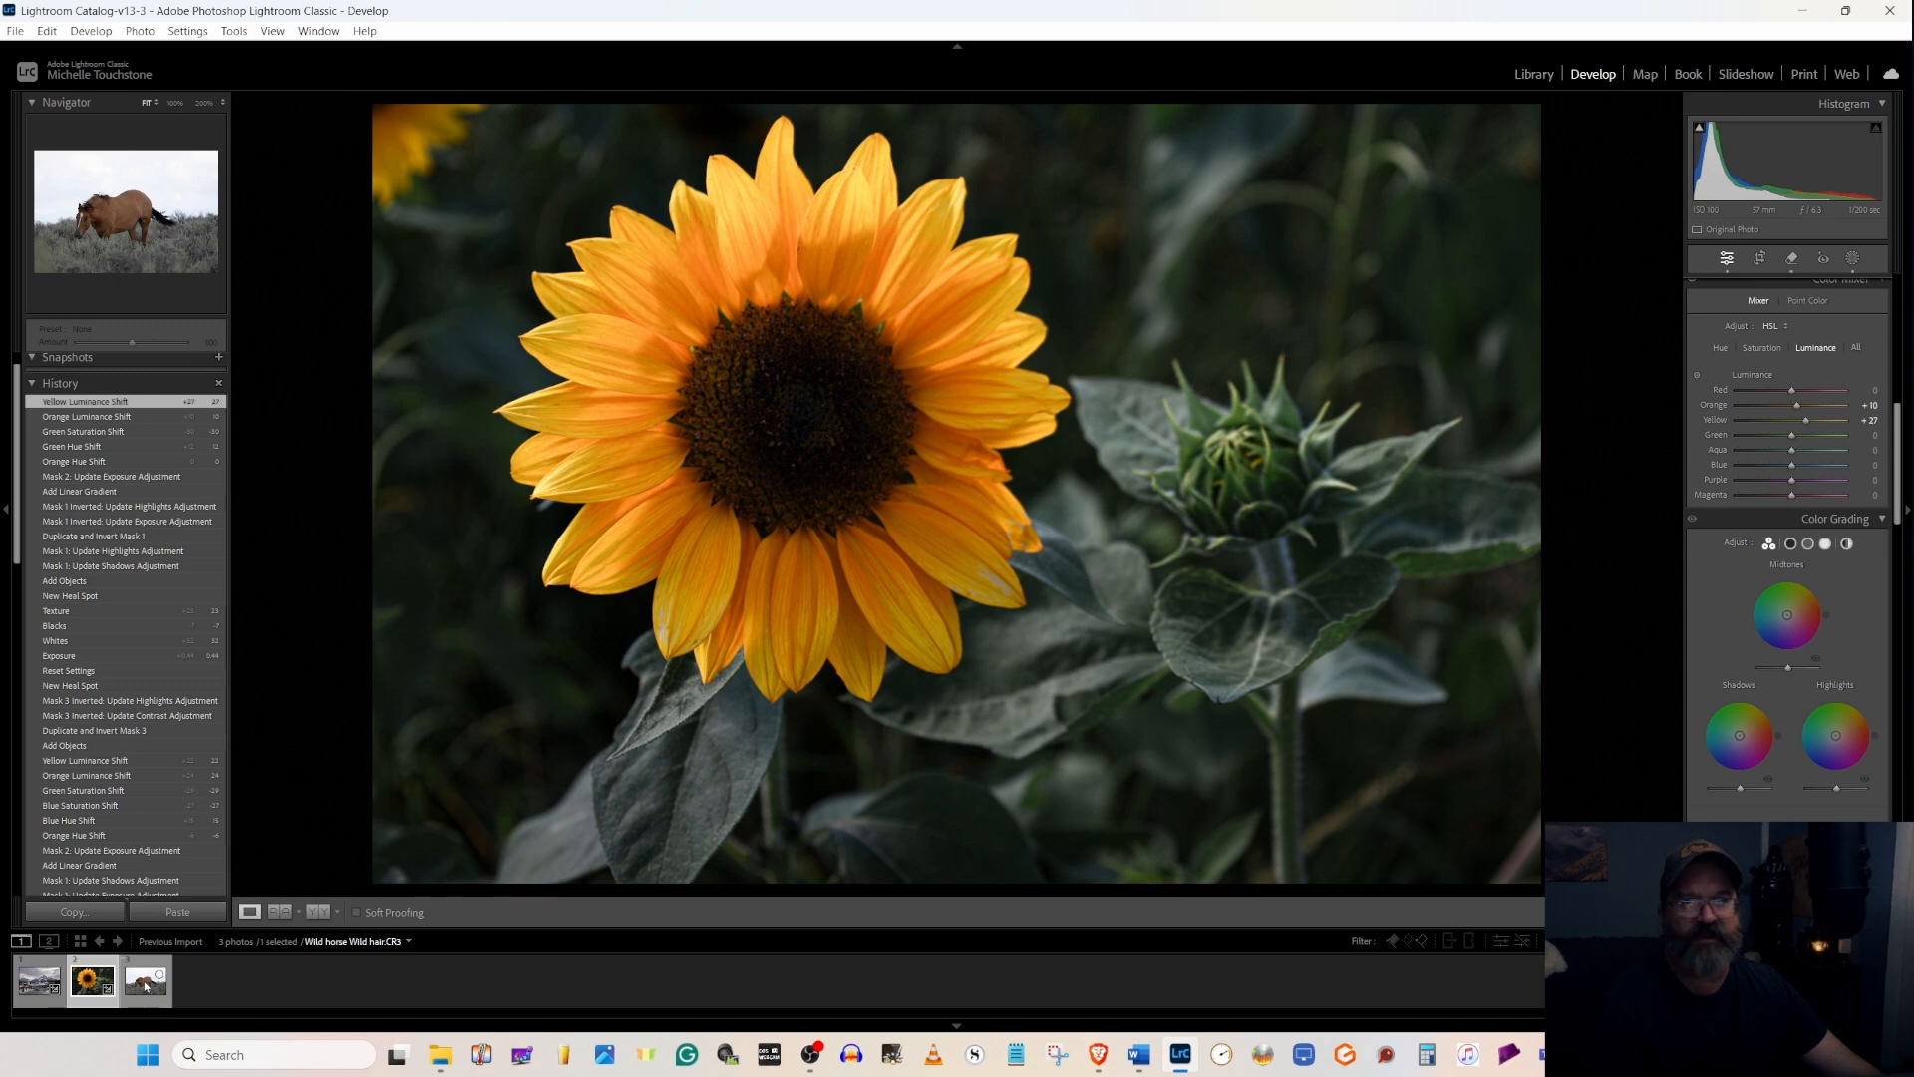
- Open the wild horse photo and set its highlights to -100 and contrast to +37
left_click(146, 983)
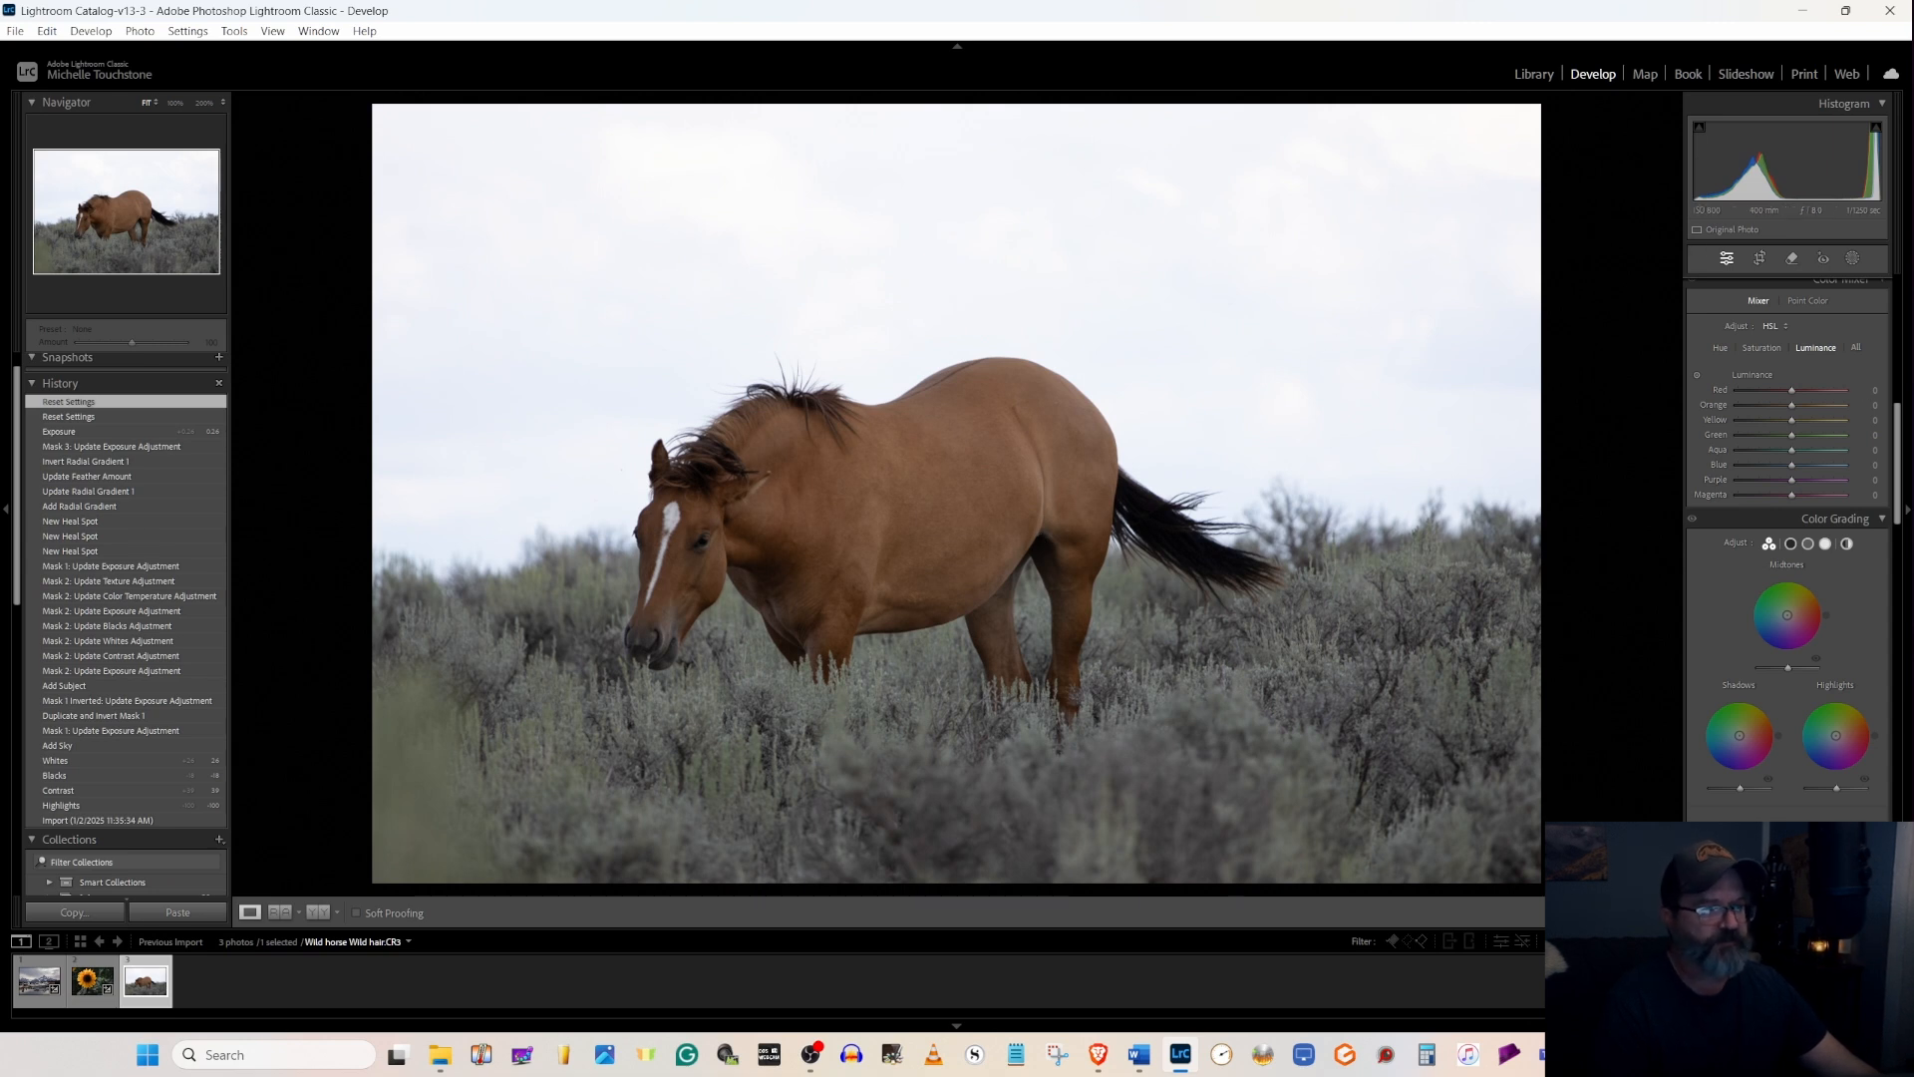
scroll(1787, 491, "up", 5)
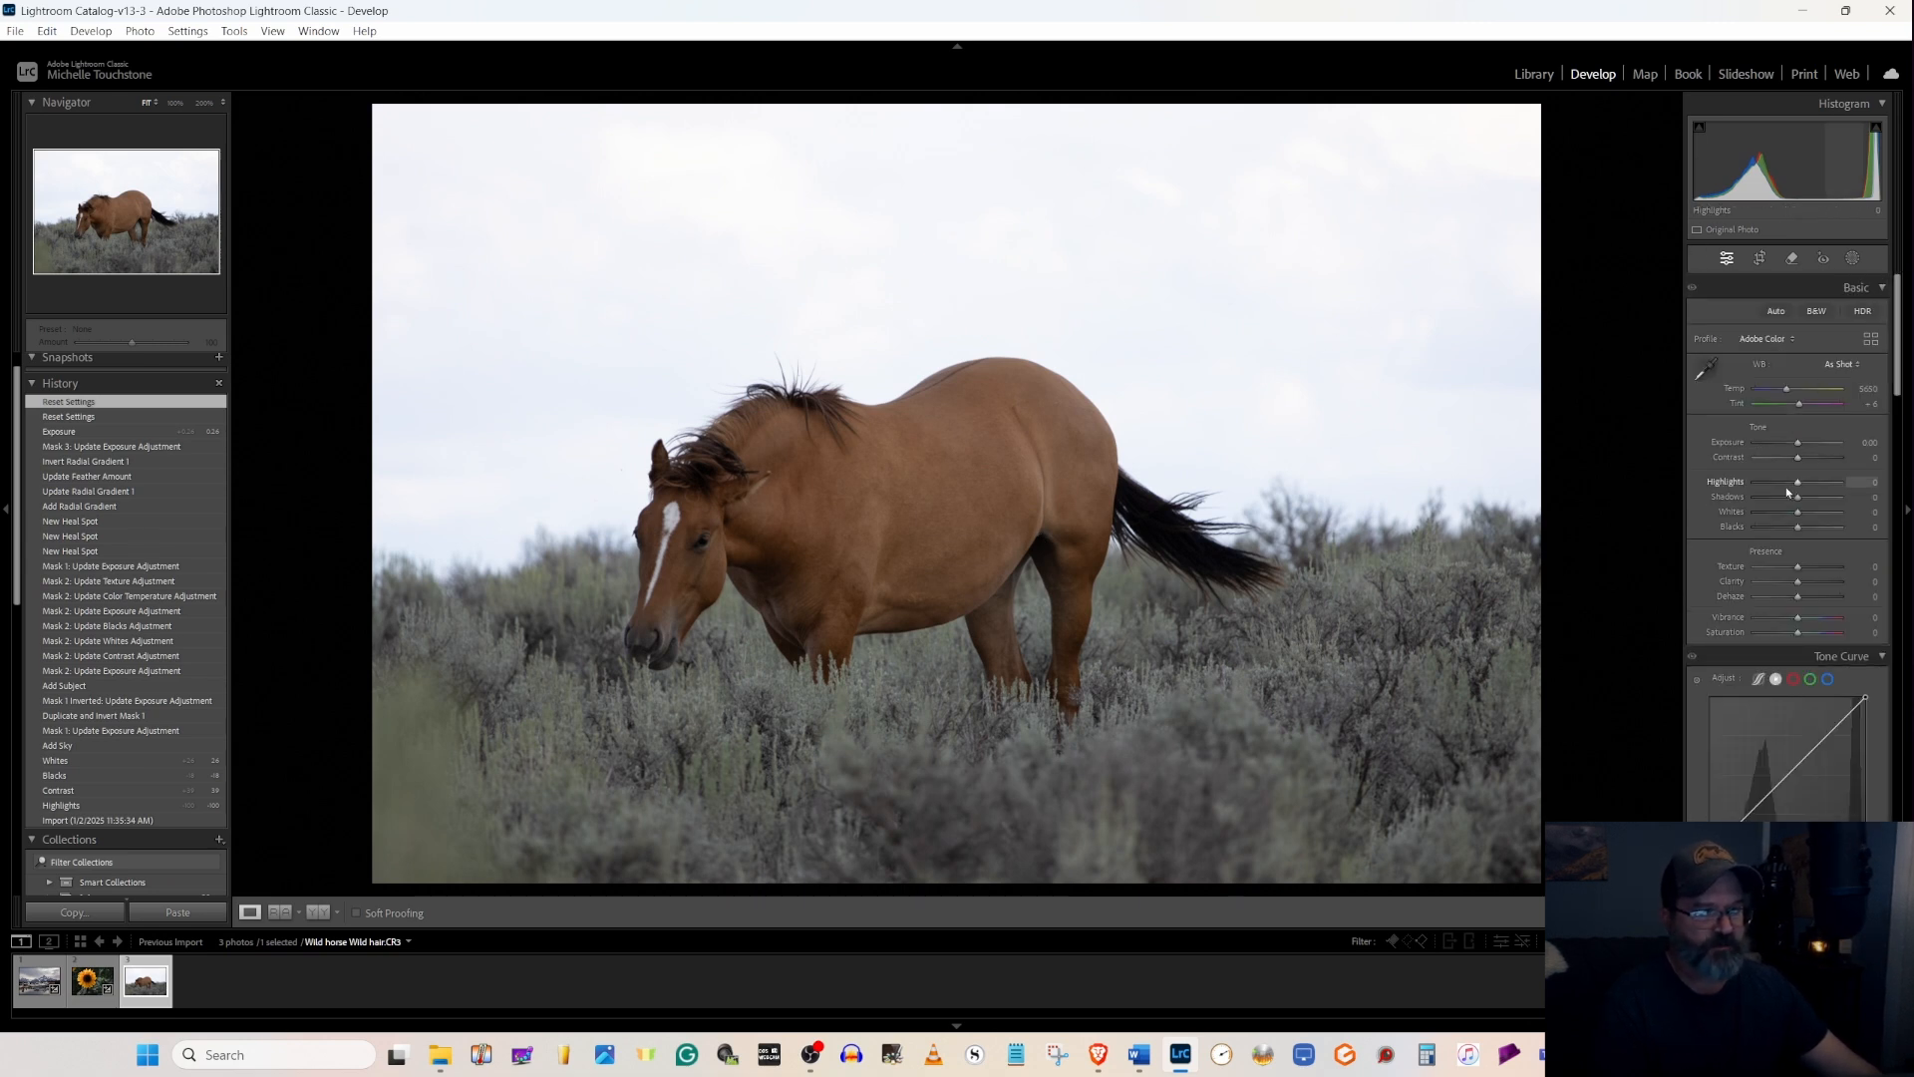
mouse_move(1790, 489)
left_mouse_down()
mouse_move(1733, 484)
mouse_move(1752, 483)
left_mouse_up()
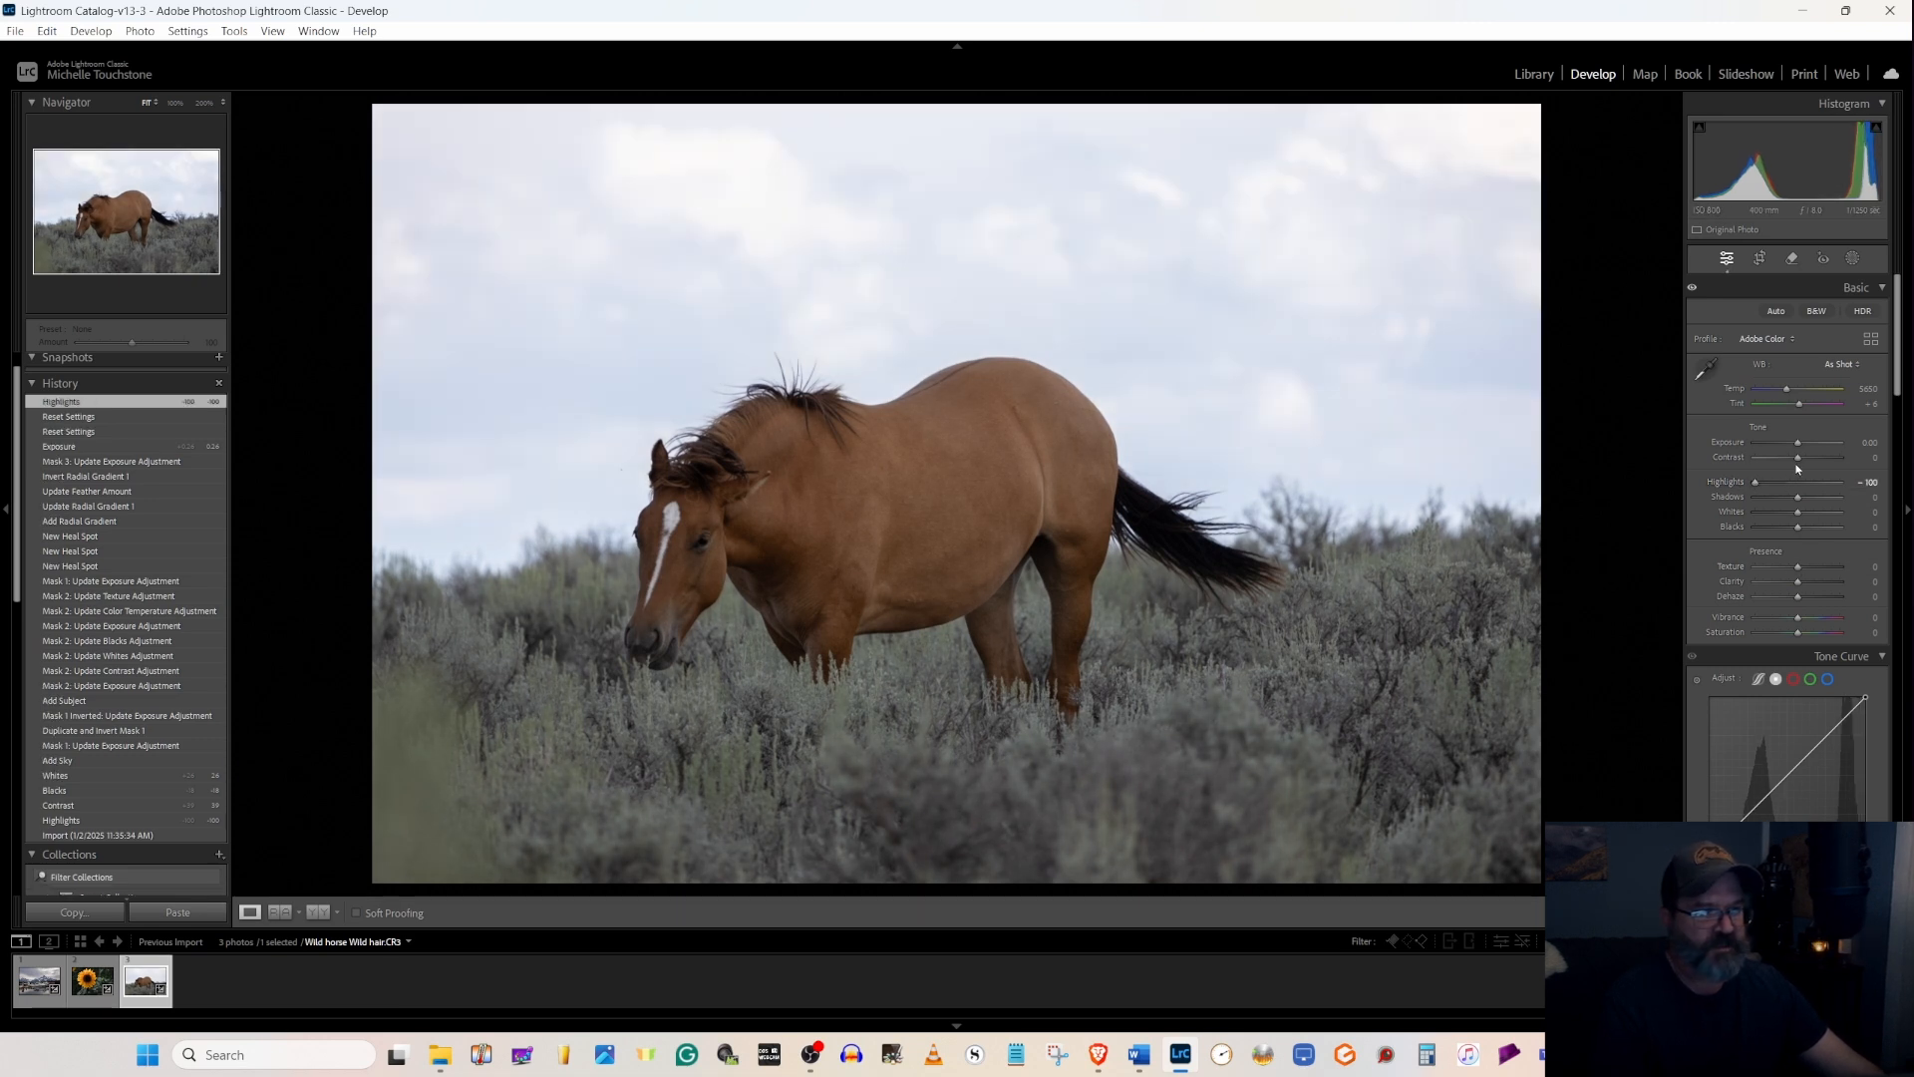
left_click_drag(1798, 458, 1815, 459)
- Mask the sky with exposure -0.68 and highlights -20, leave masking and raise the whole photo's contrast to +47
left_click(1853, 258)
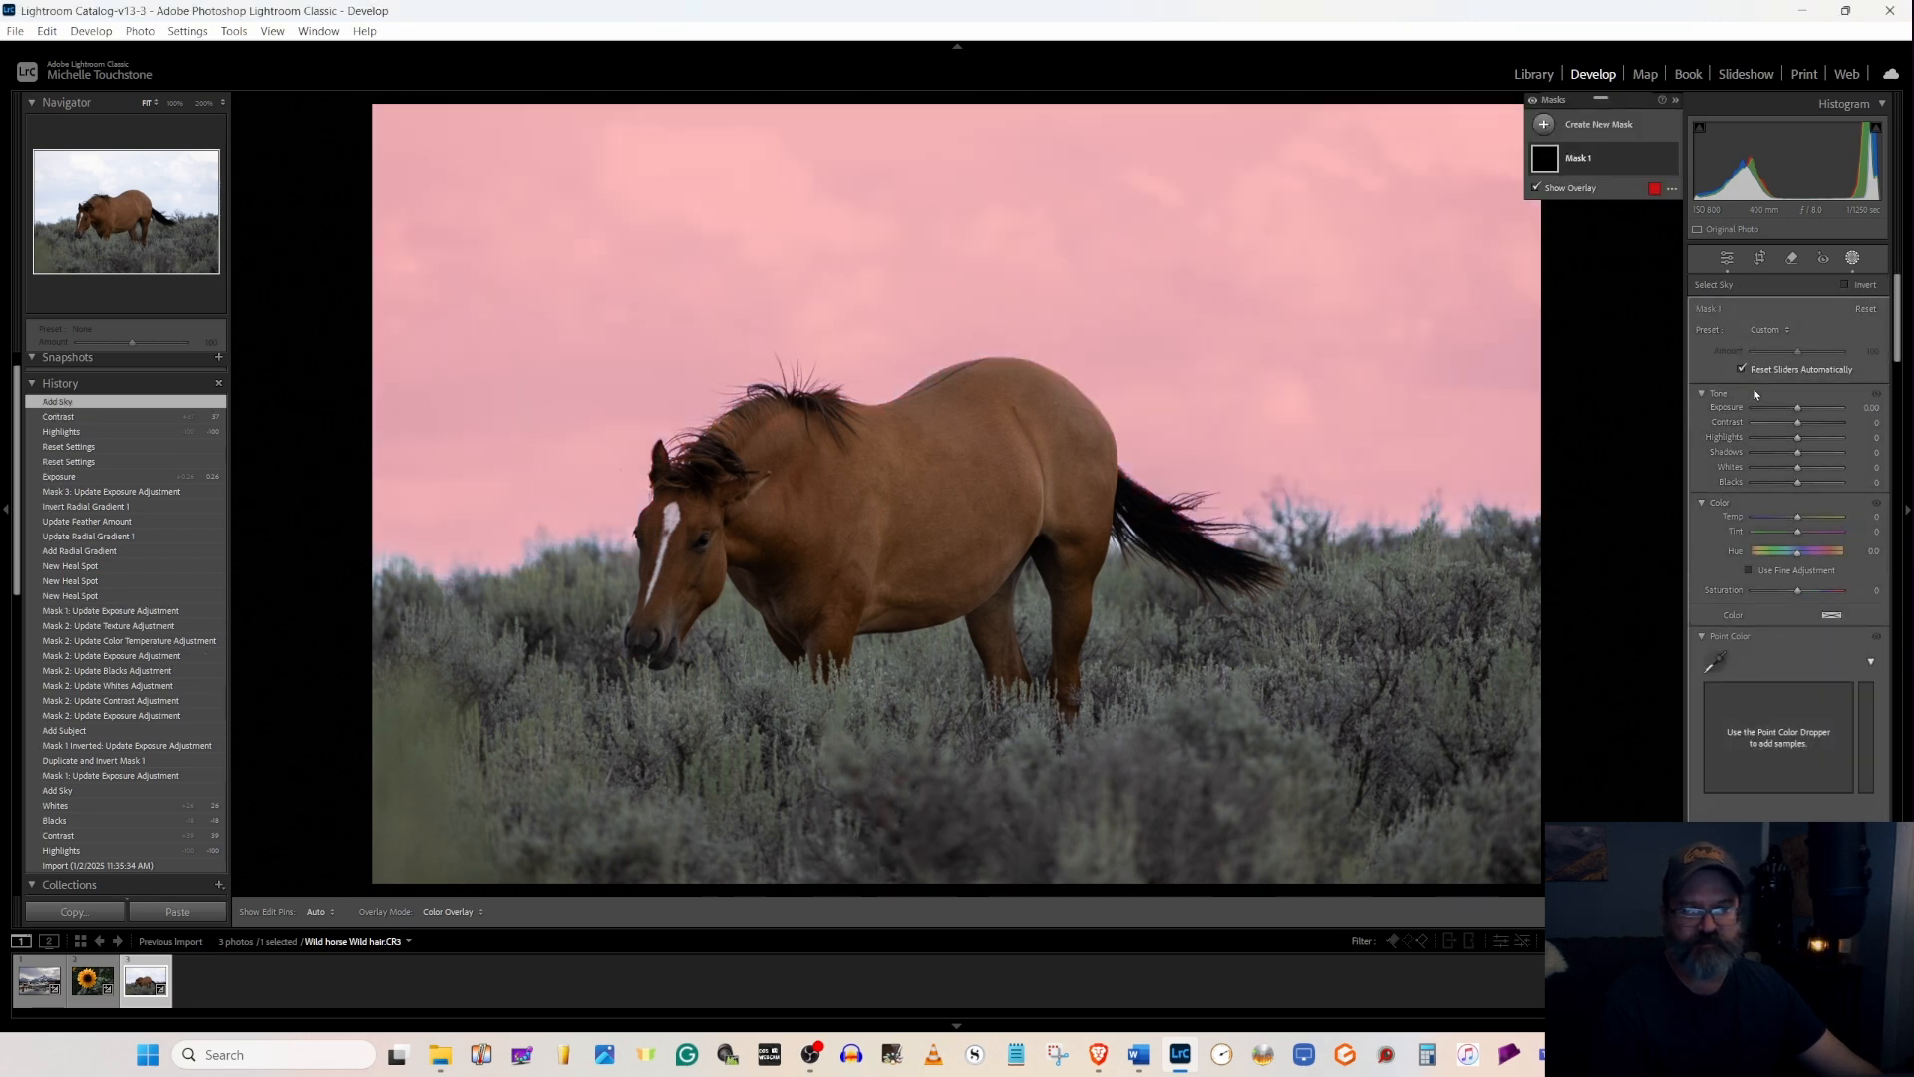
left_click_drag(1799, 411, 1789, 439)
left_click_drag(1790, 412, 1790, 411)
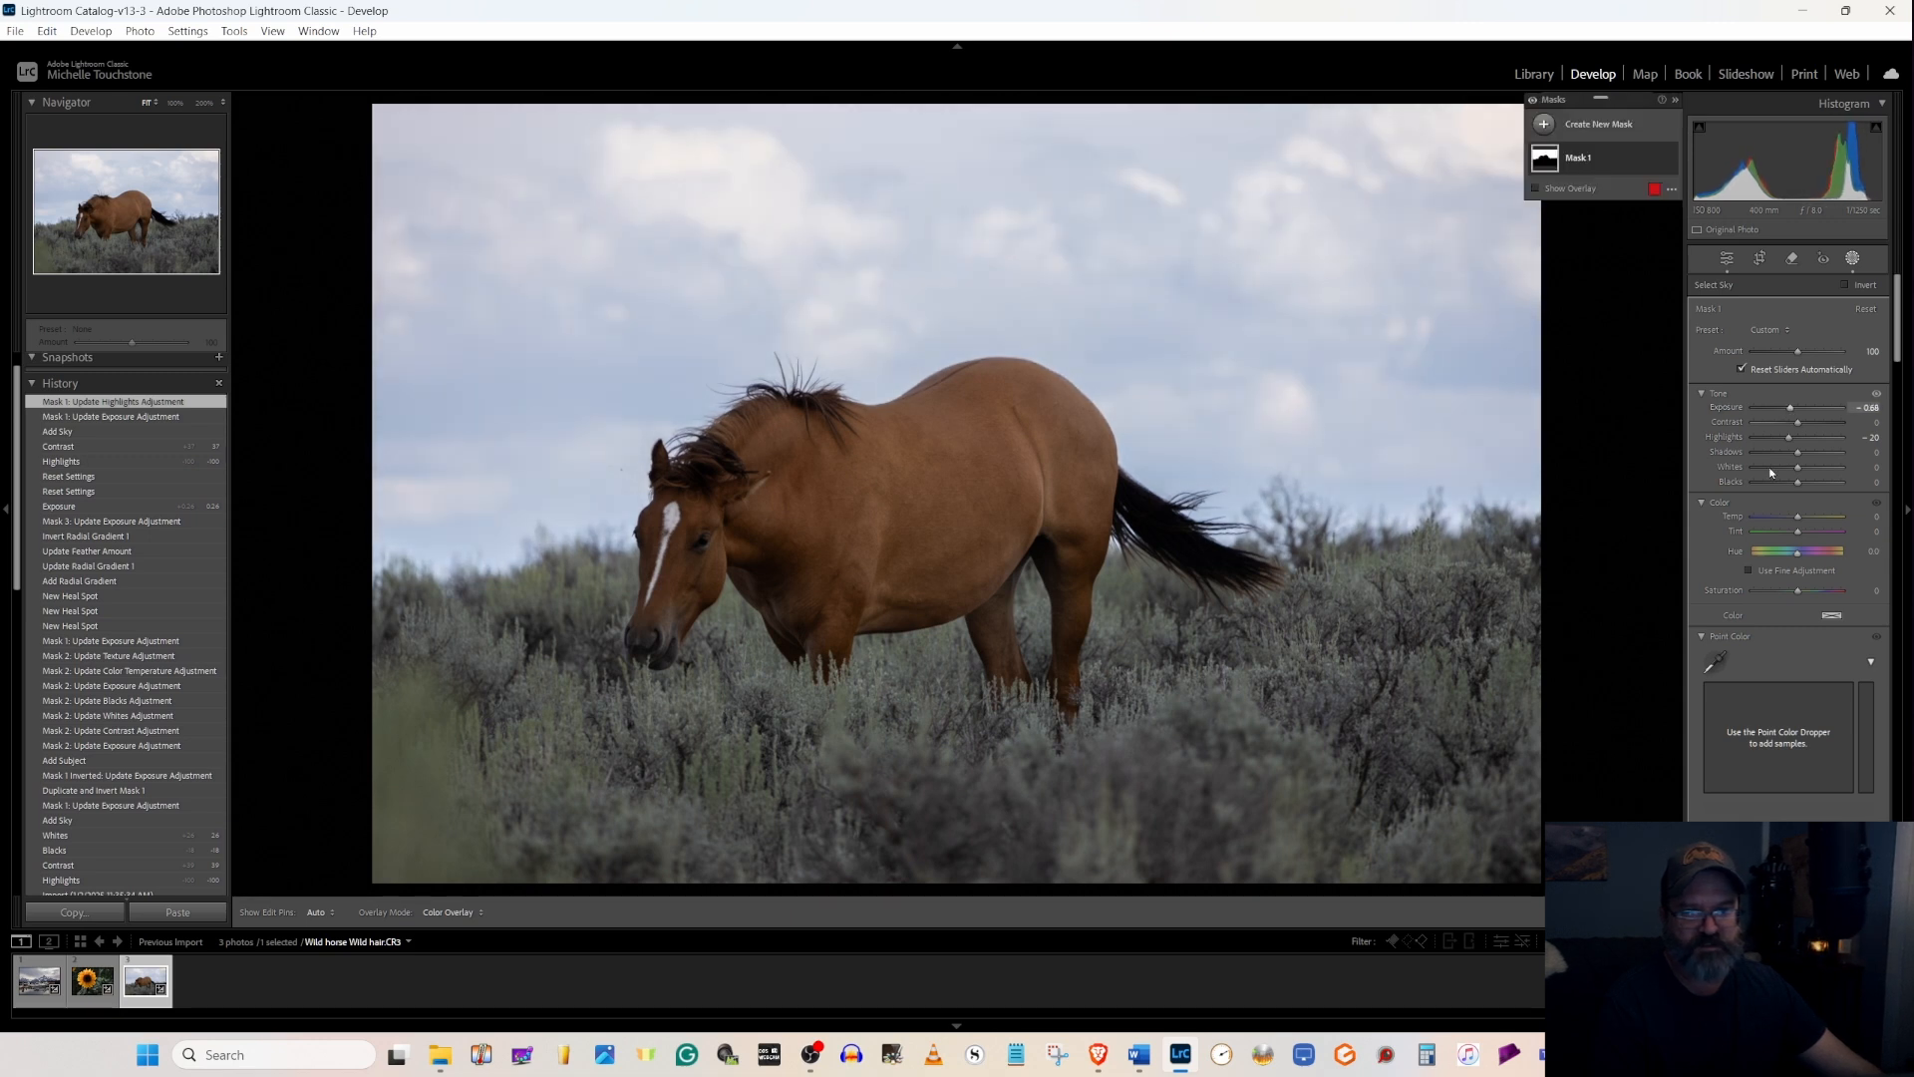
left_click(1729, 260)
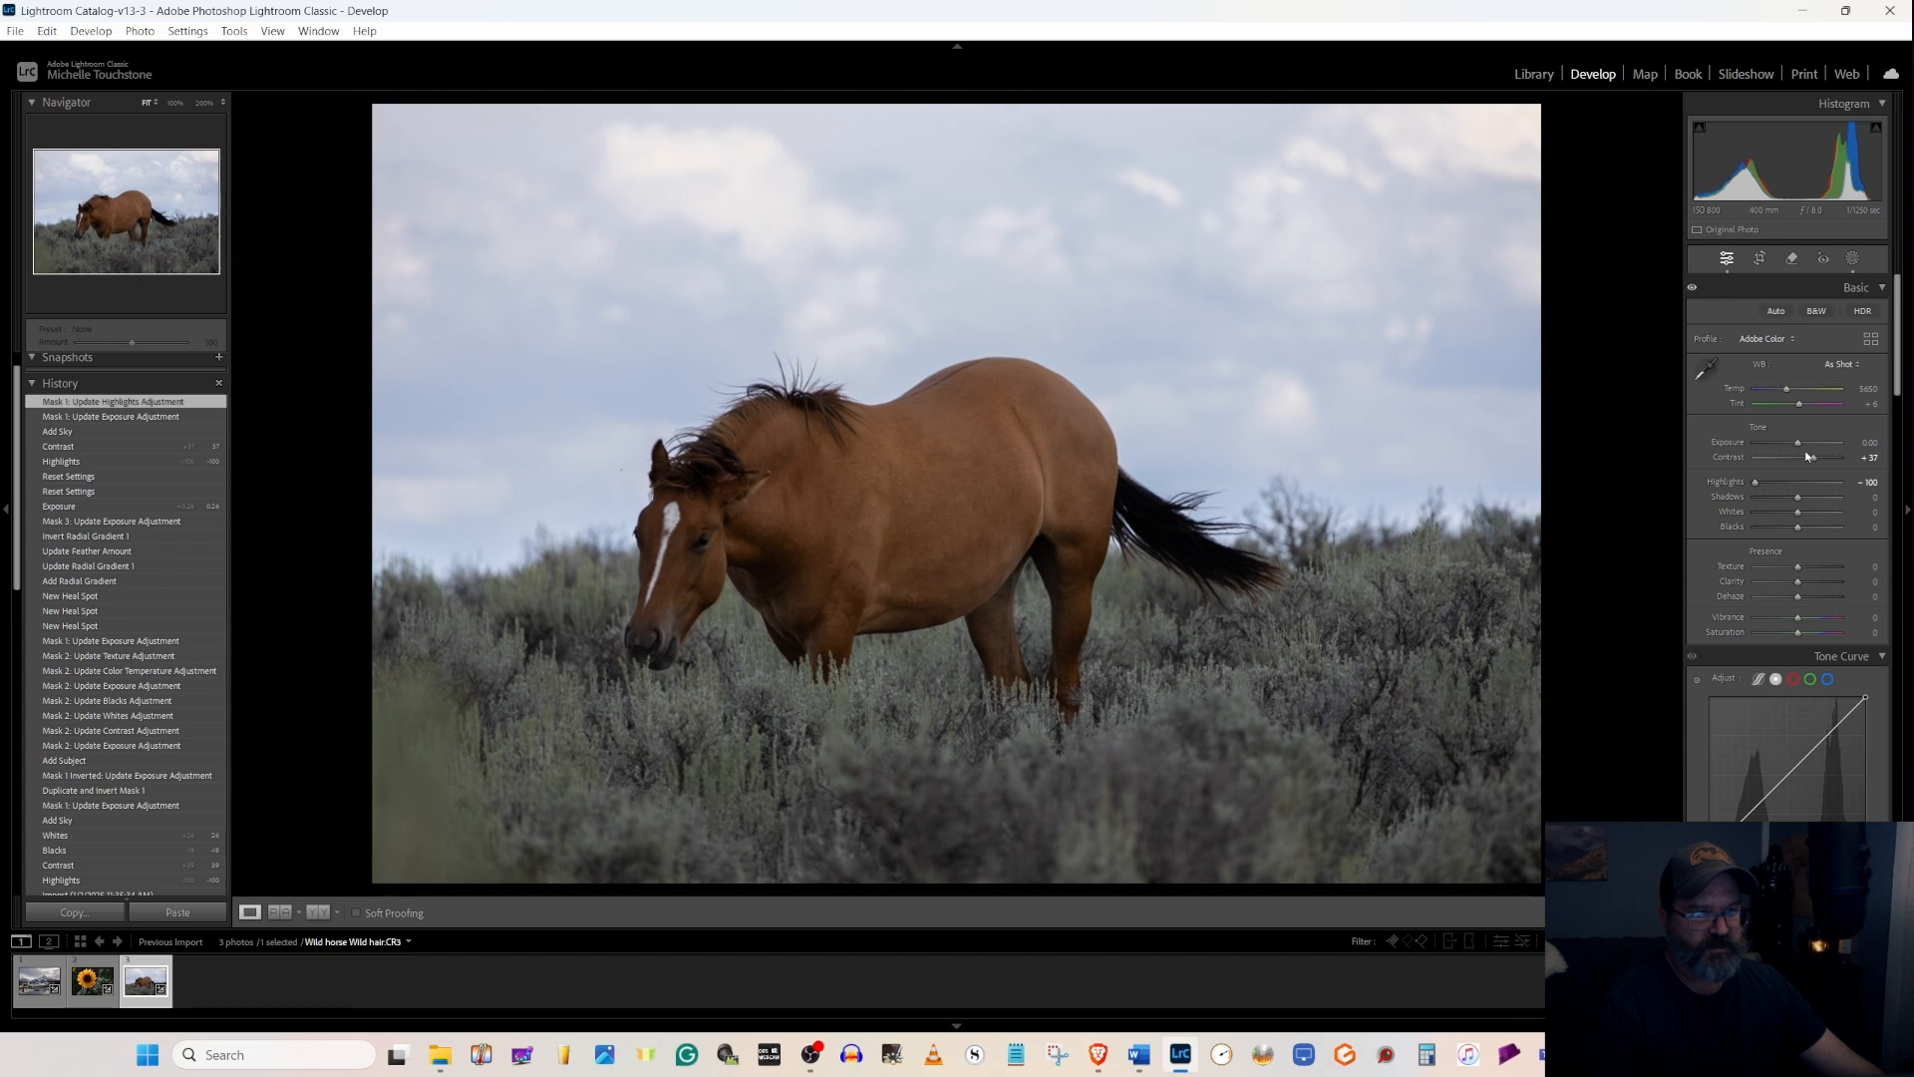
left_click_drag(1818, 467, 1821, 467)
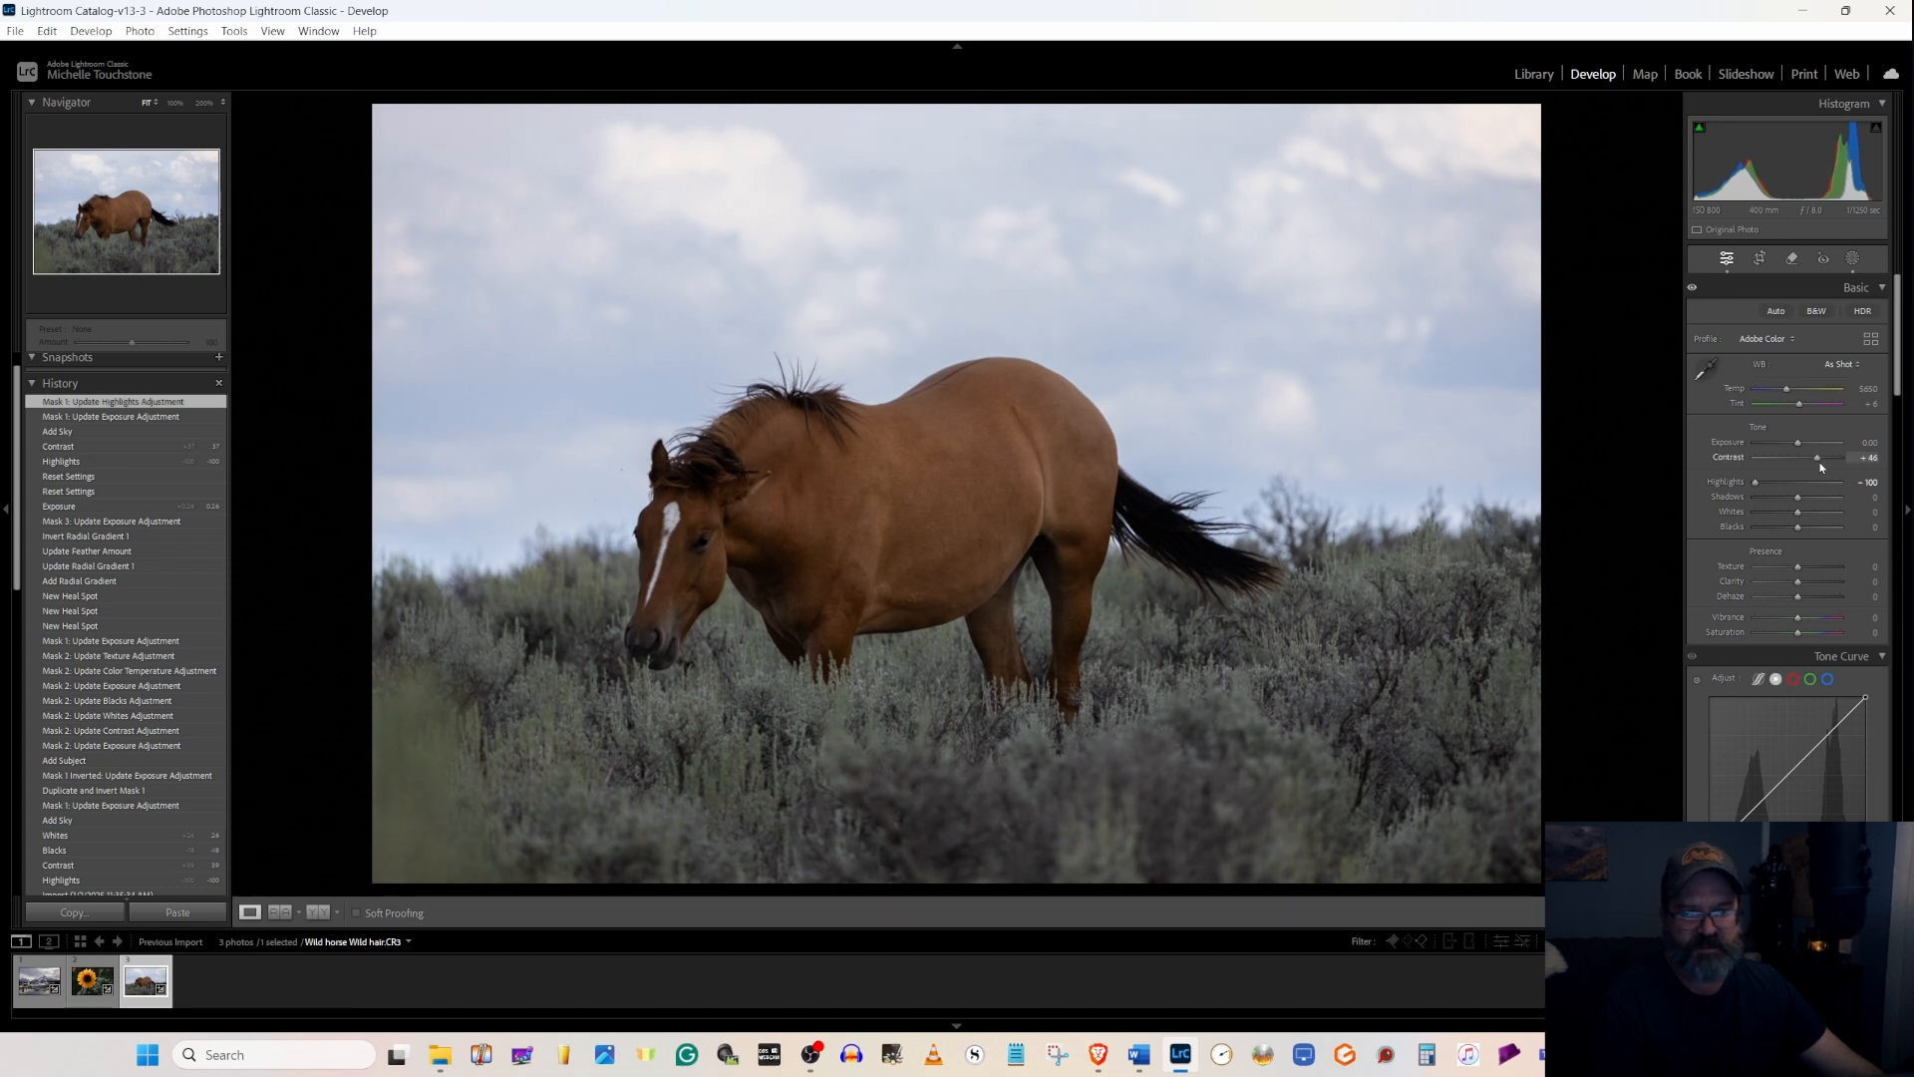
- Create a new Objects mask that selects the whole horse, including its tail and legs
left_click(1852, 260)
left_click(1543, 123)
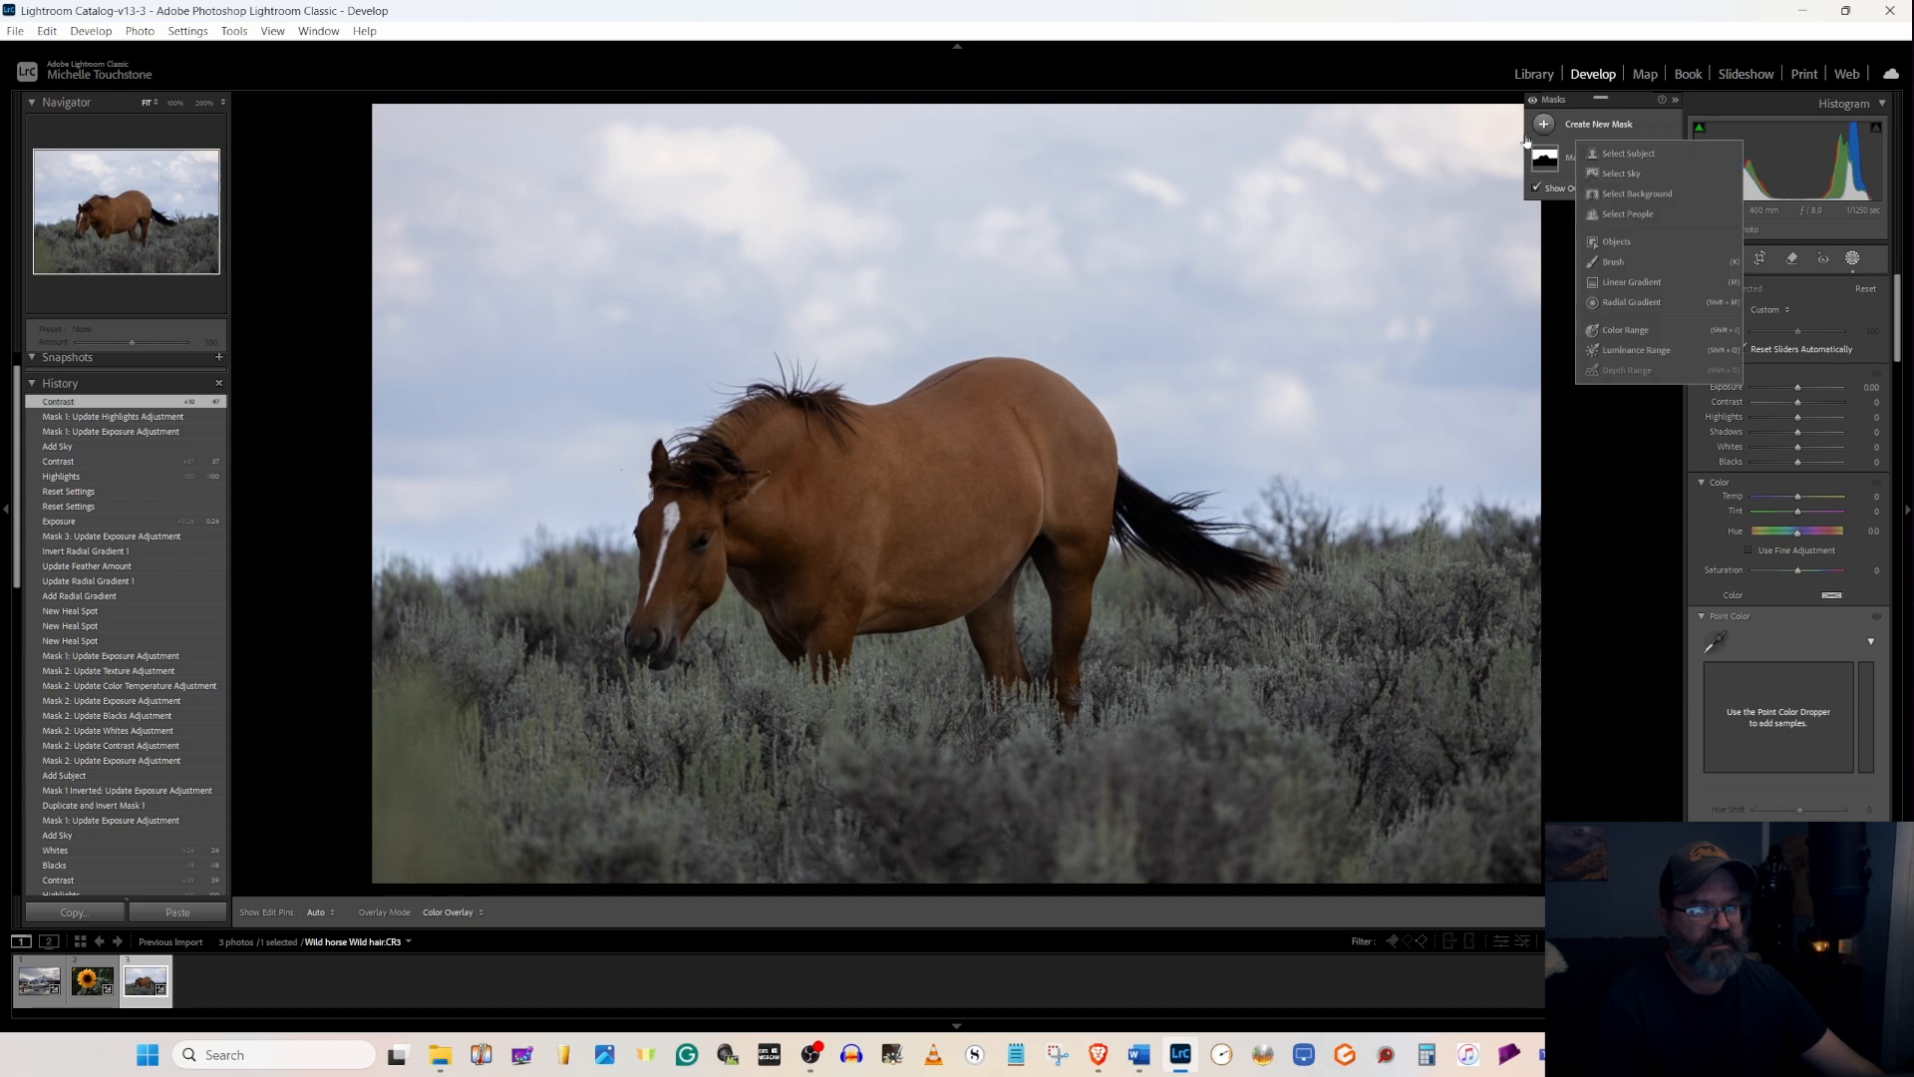
left_click(1617, 244)
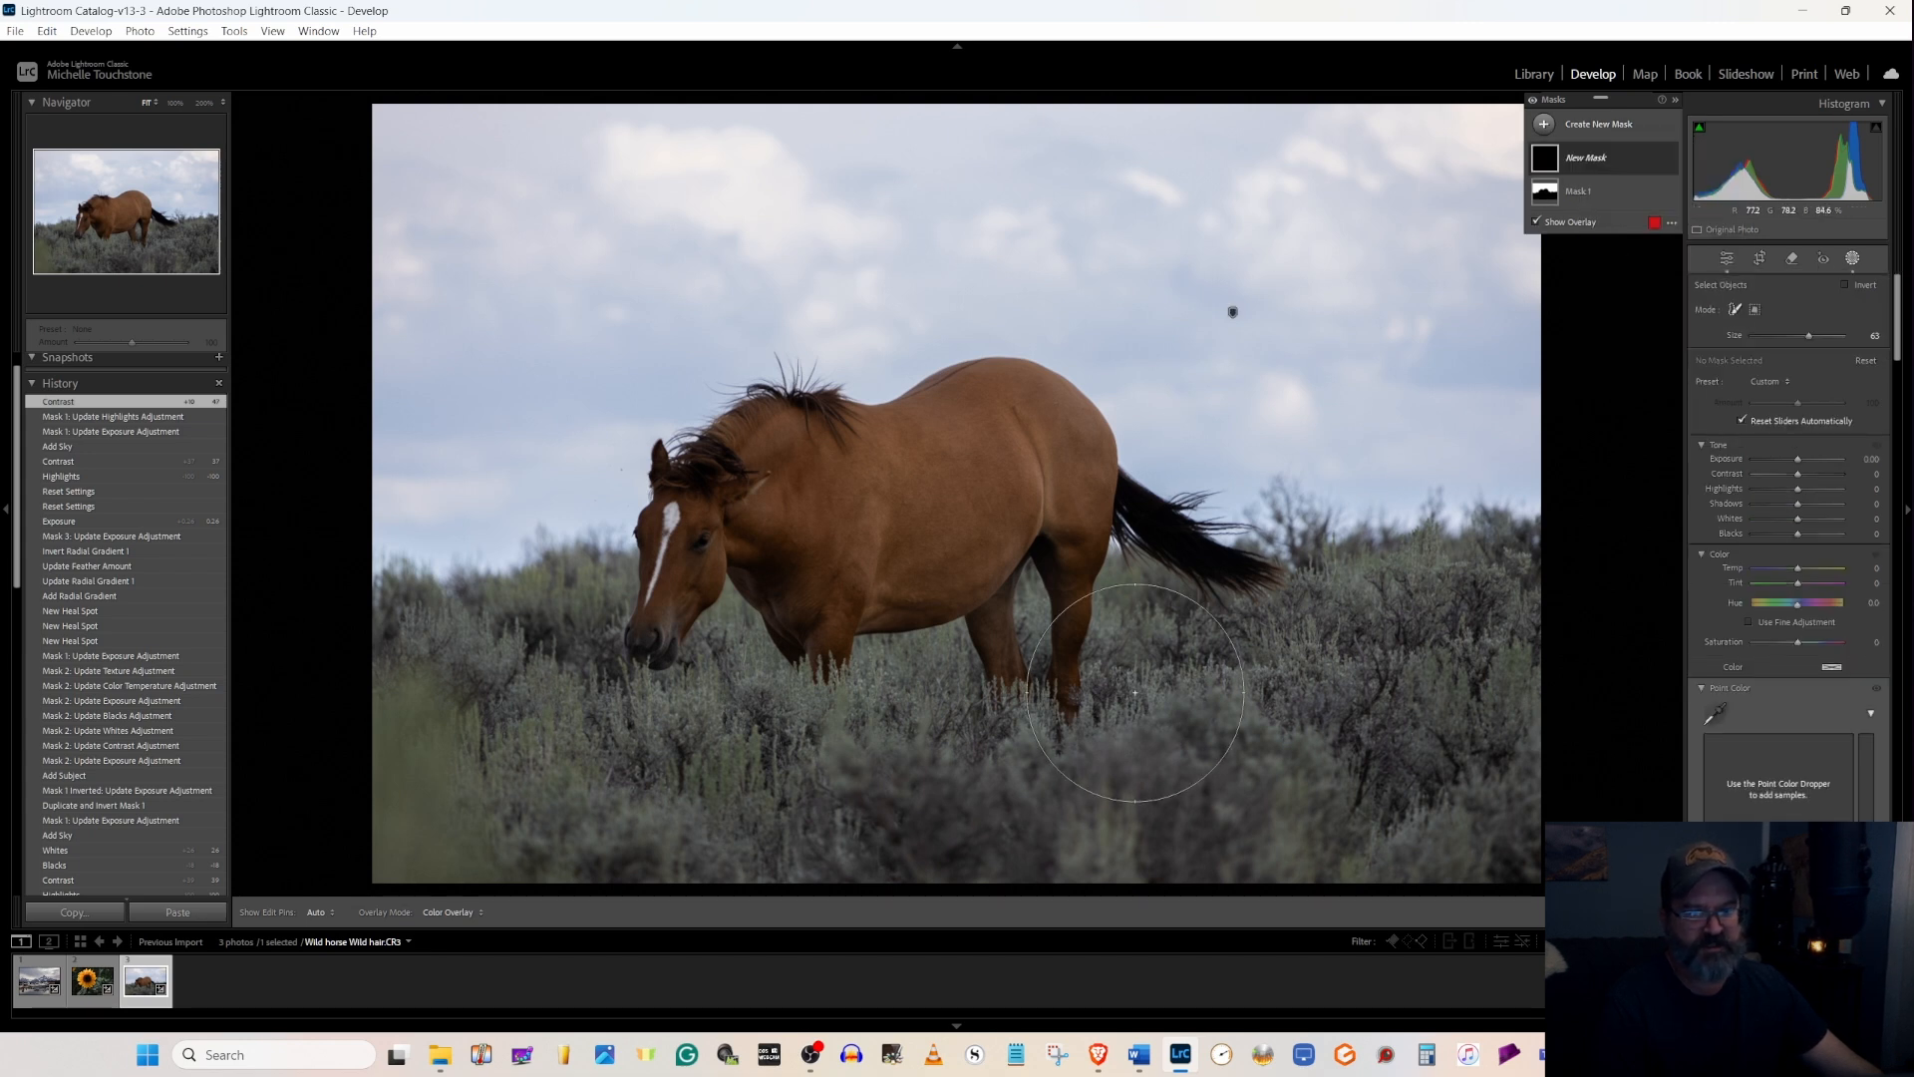
mouse_move(1210, 560)
left_mouse_down()
mouse_move(1166, 547)
mouse_move(1042, 432)
mouse_move(880, 458)
mouse_move(807, 445)
mouse_move(748, 475)
mouse_move(671, 581)
mouse_move(759, 560)
mouse_move(778, 598)
mouse_move(966, 547)
mouse_move(1032, 584)
mouse_move(1043, 649)
left_mouse_up()
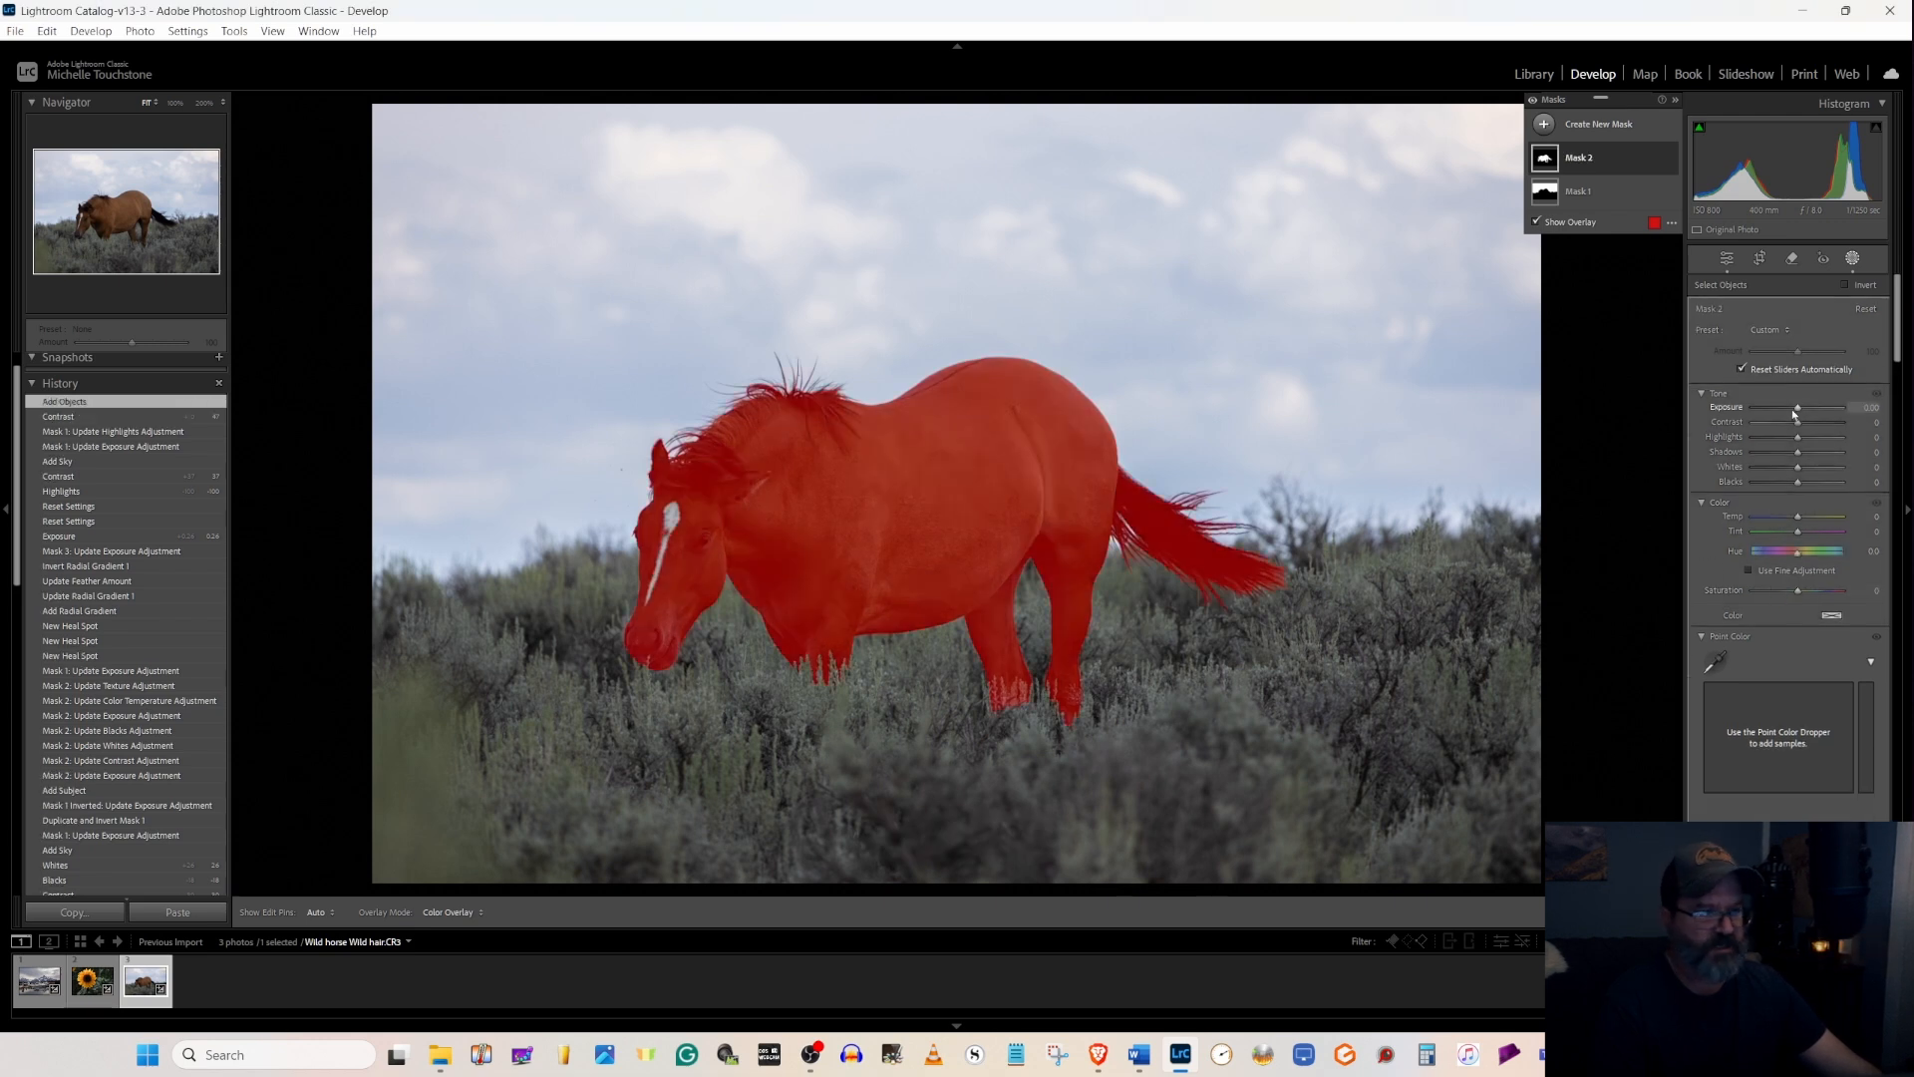
- Set the horse mask's exposure to 0.54, raise its saturation slightly and set its texture to 20
left_click_drag(1797, 408, 1801, 408)
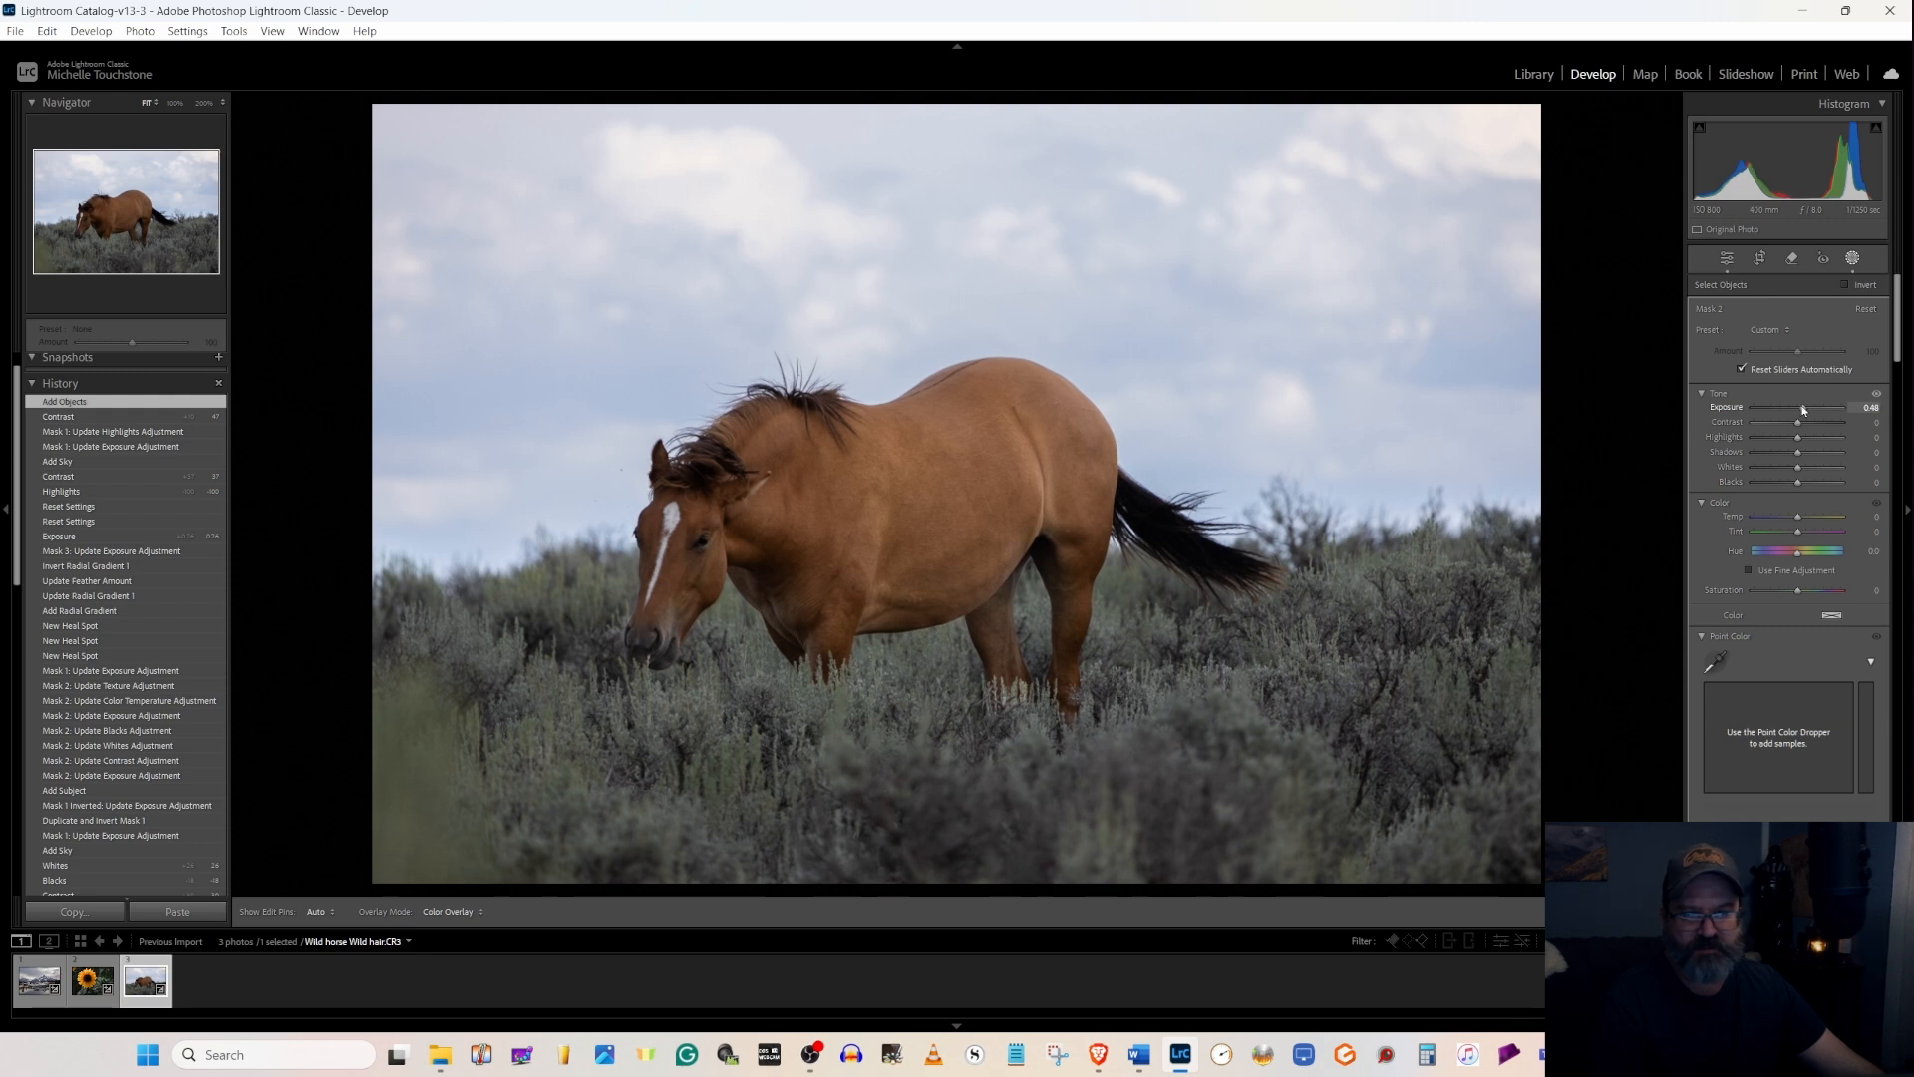
left_click_drag(1803, 408, 1804, 408)
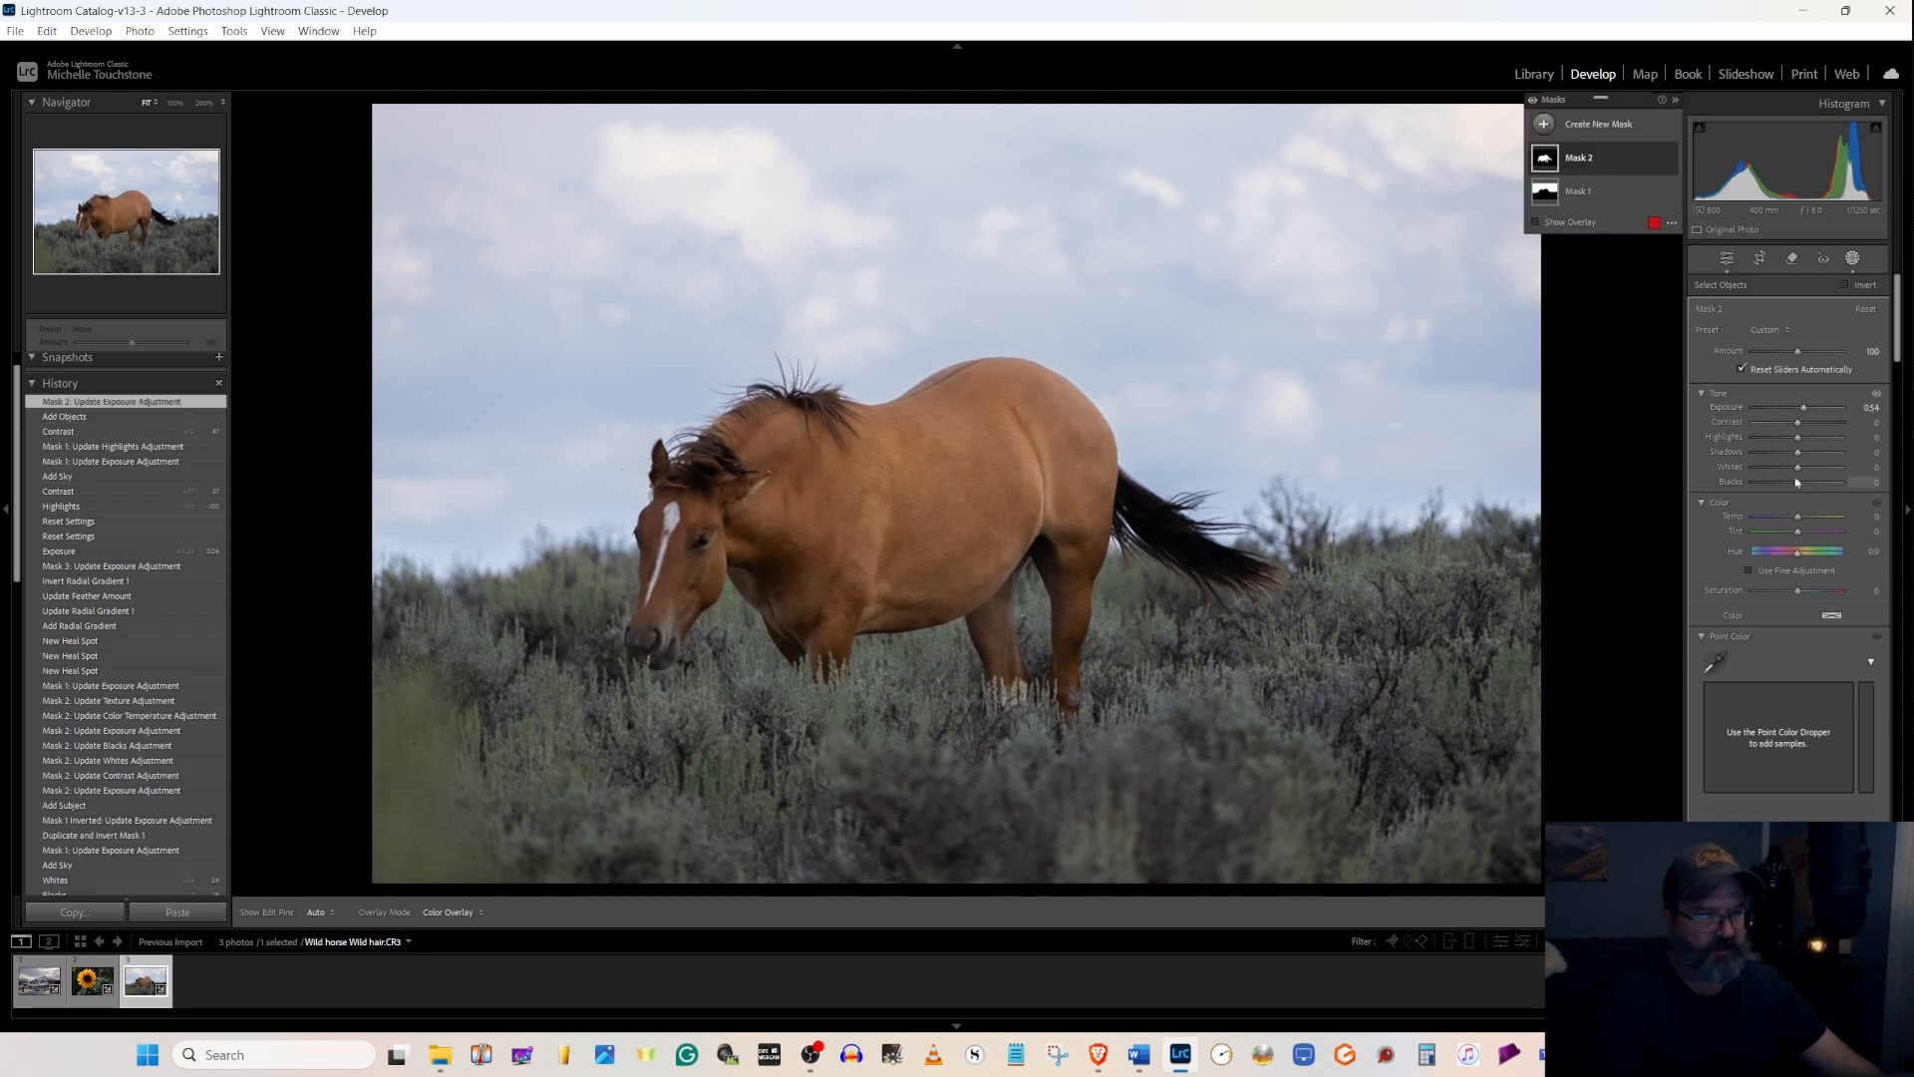
left_click_drag(1798, 590, 1801, 592)
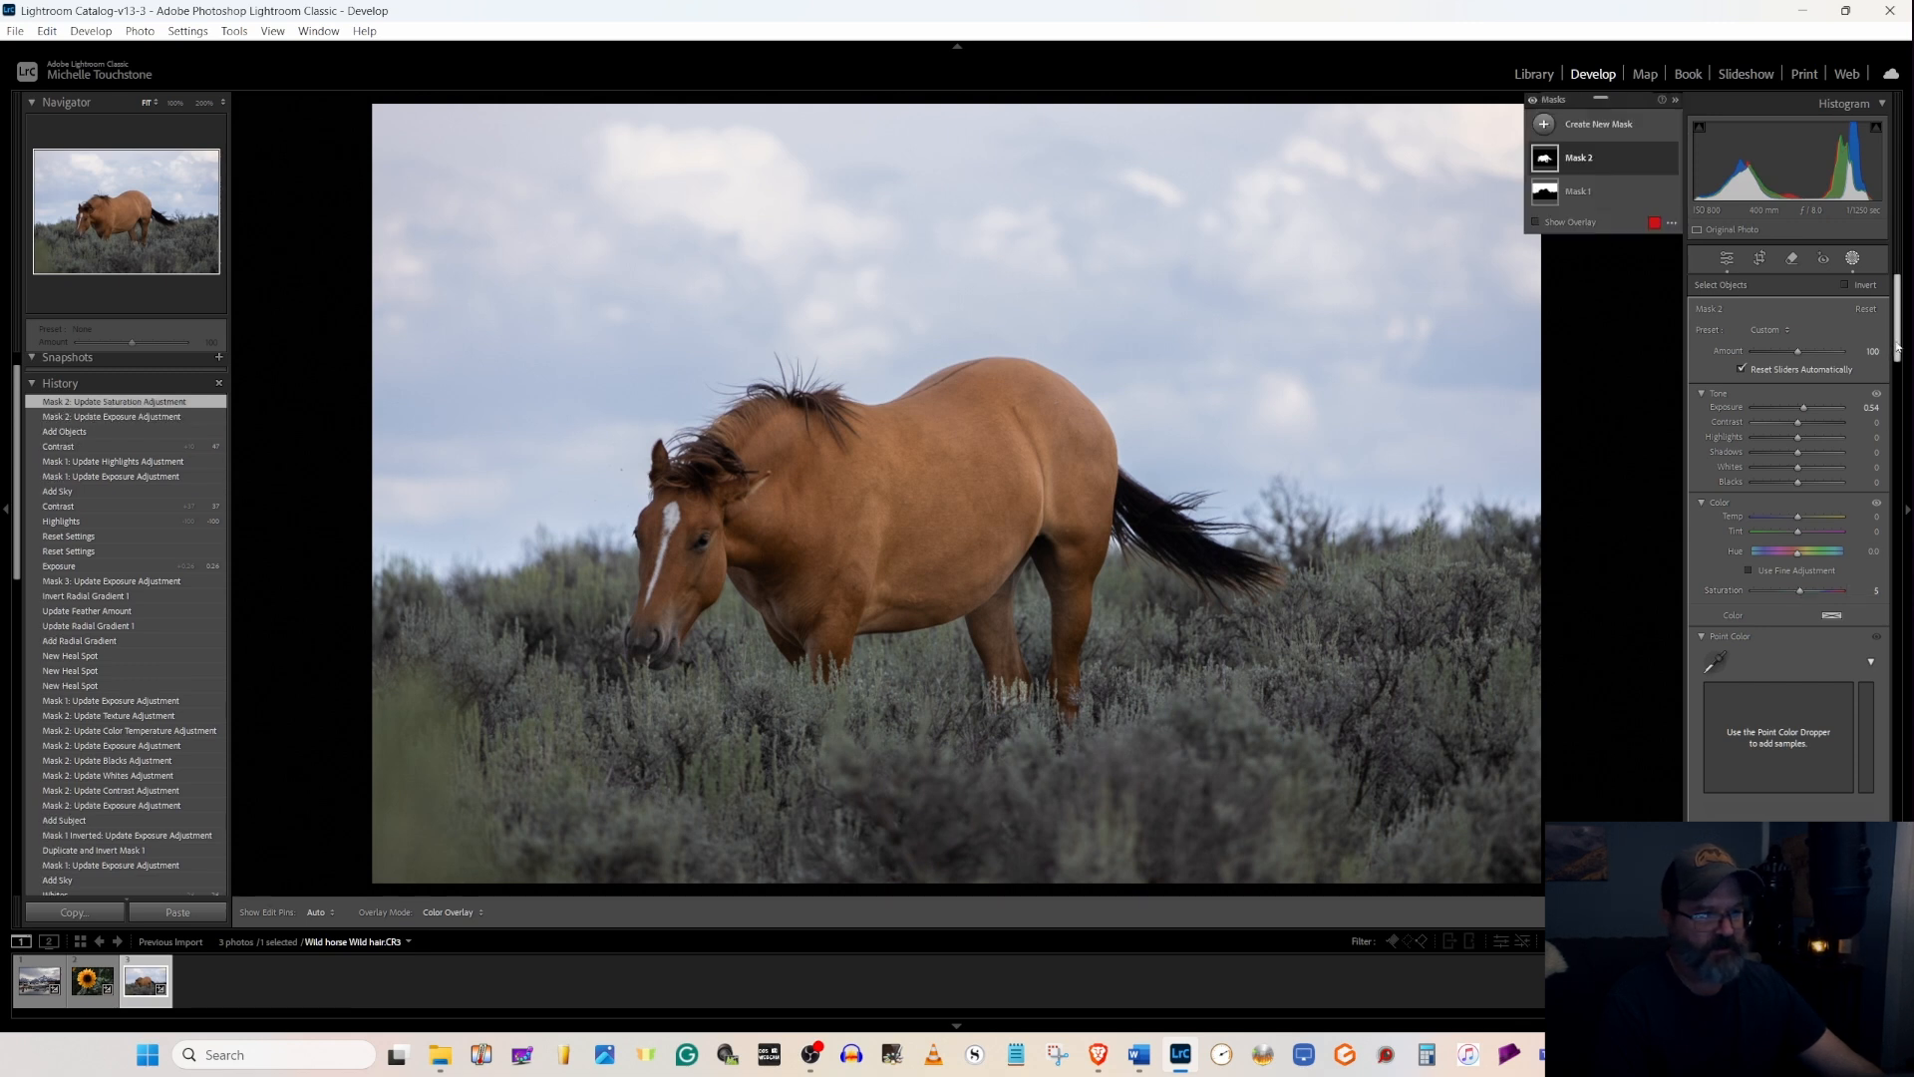
left_click_drag(1897, 349, 1898, 377)
scroll(1850, 598, "down", 5)
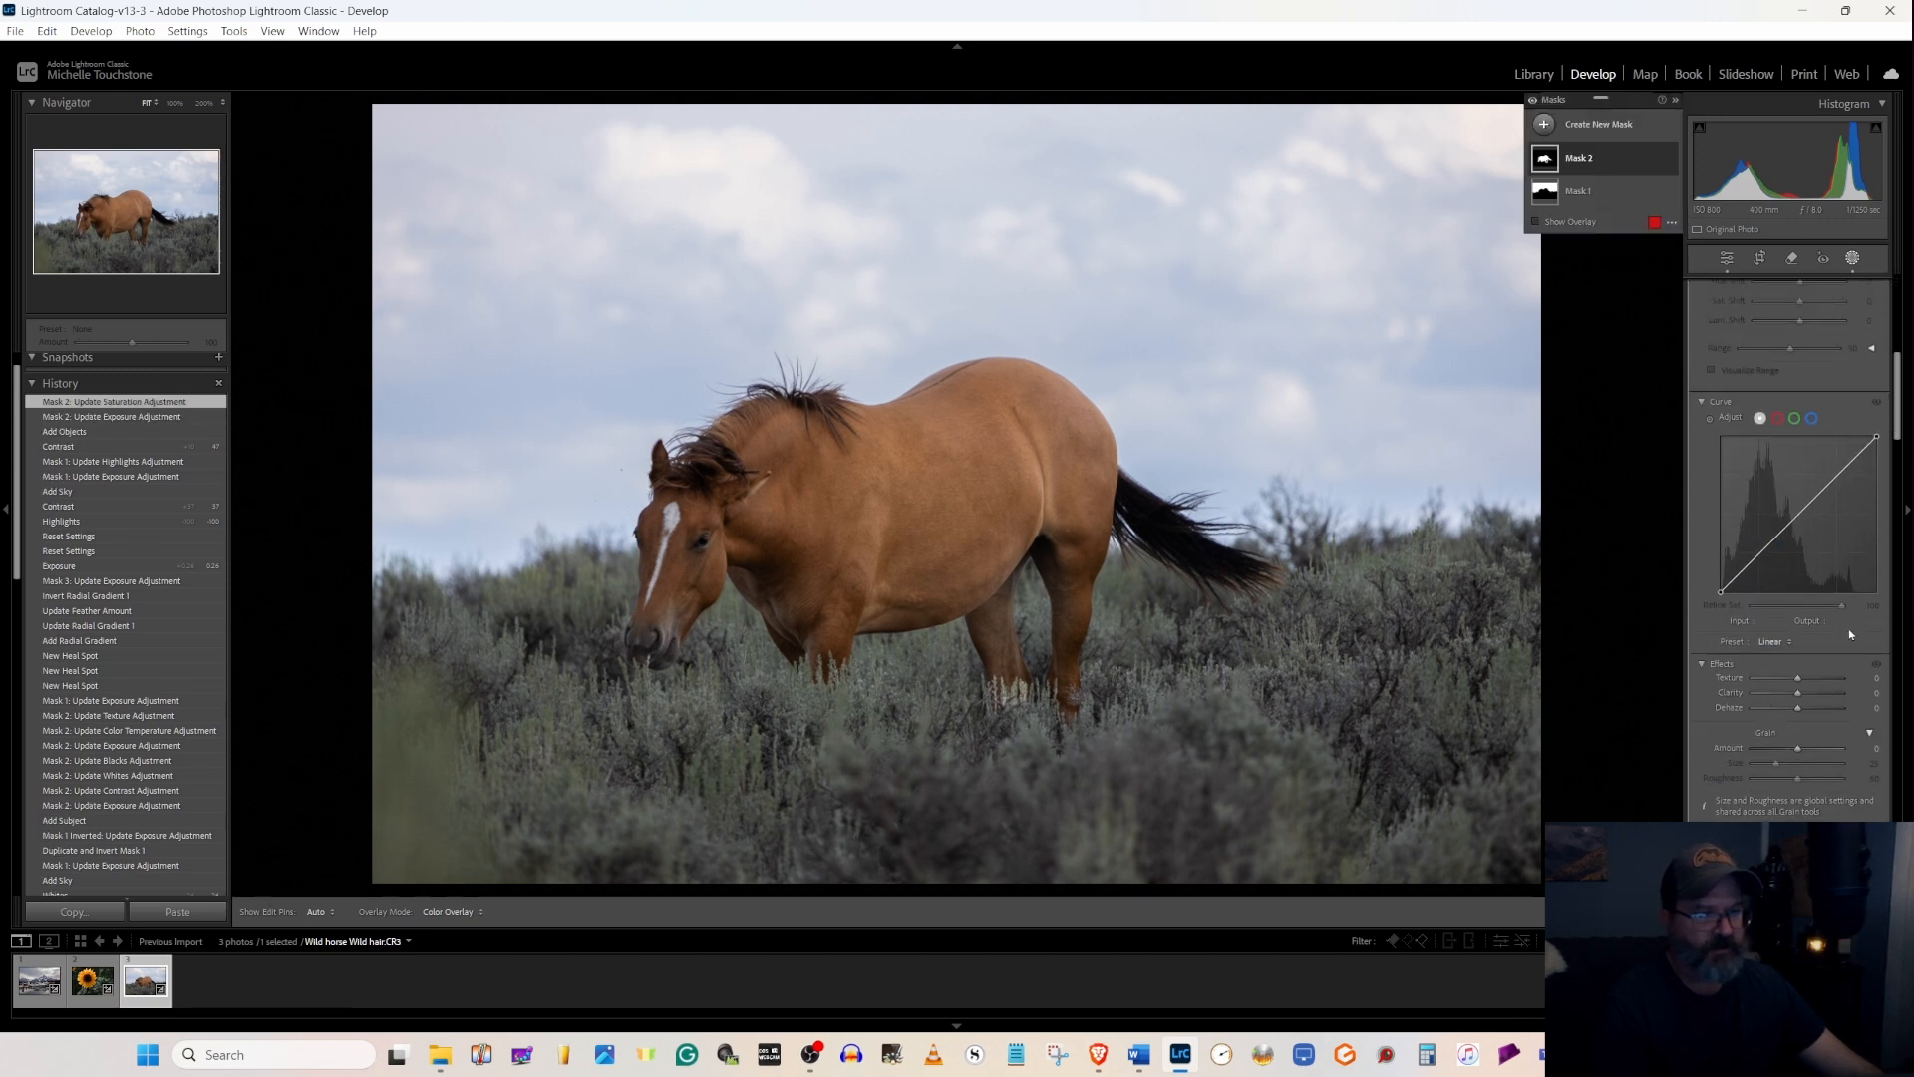
left_click_drag(1797, 679, 1808, 686)
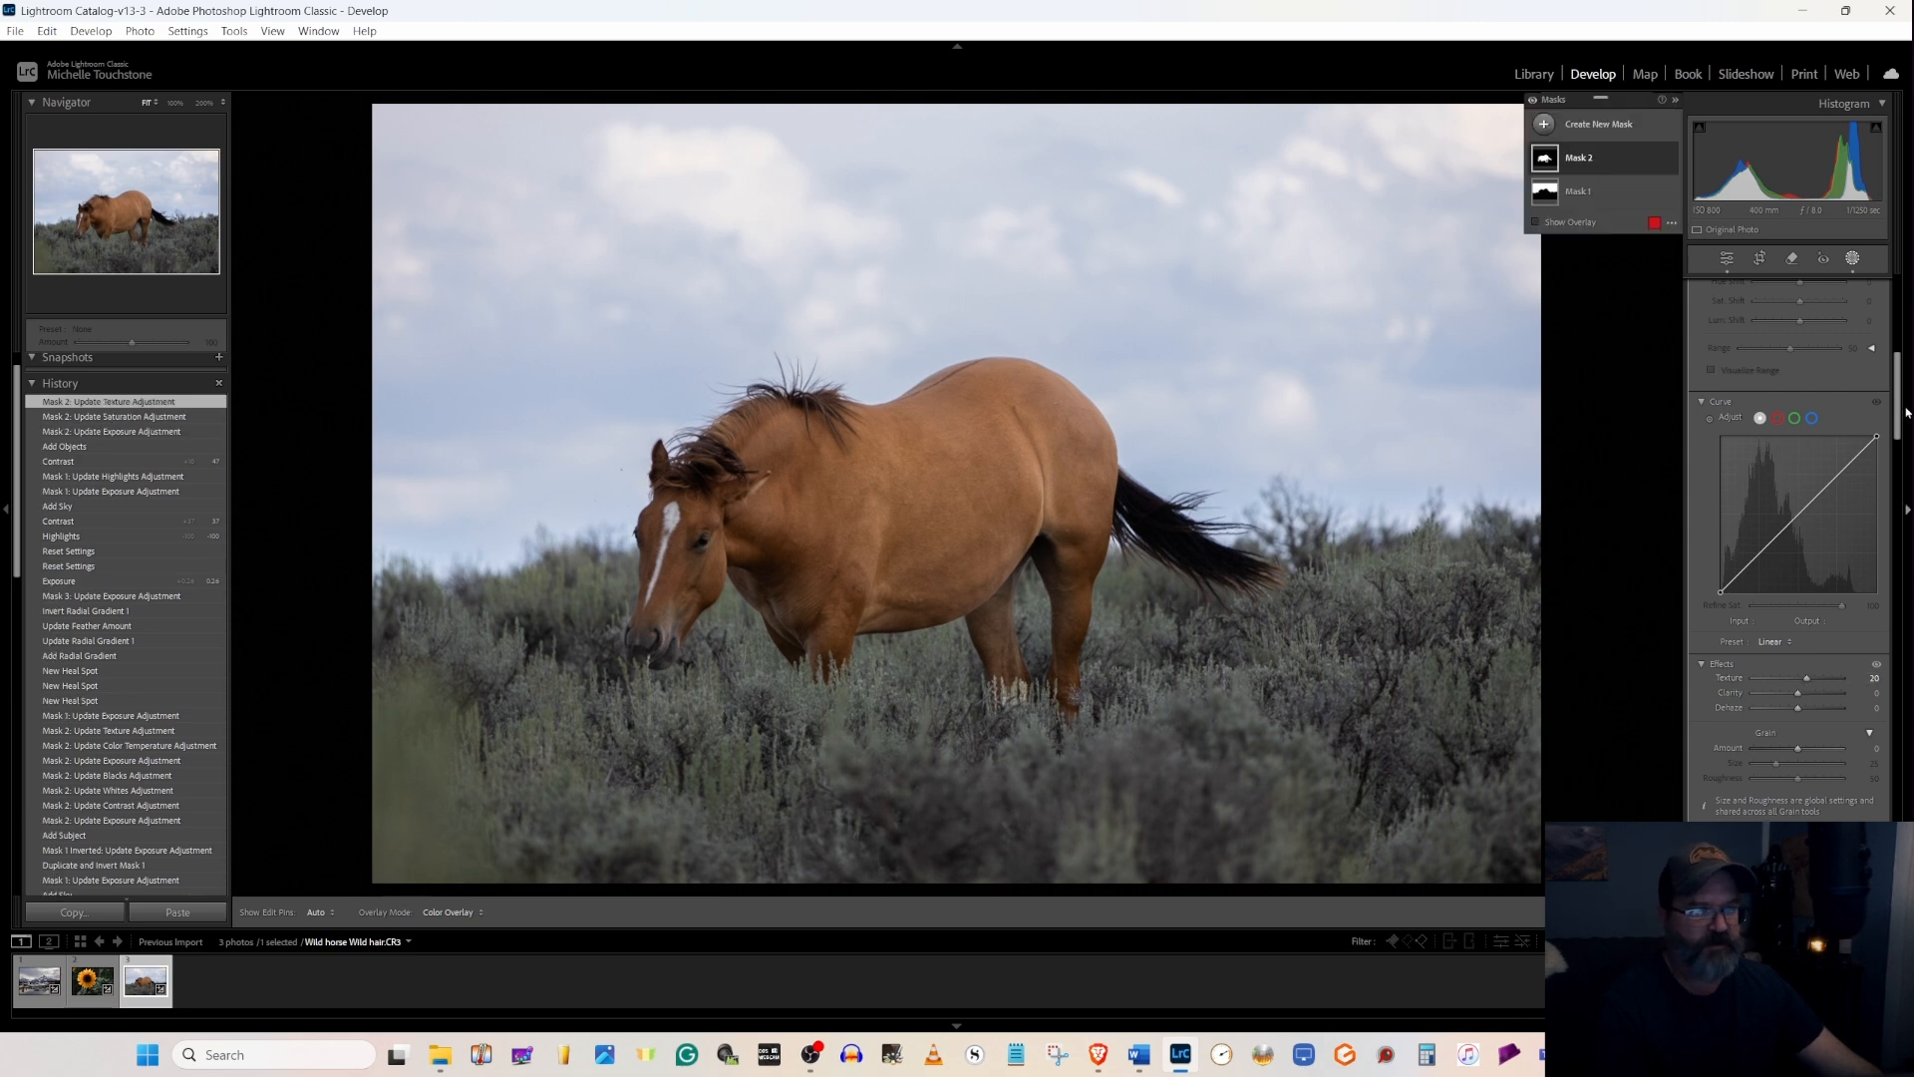
- Add a wide radial gradient mask centred on the horse's shoulder, and create a duplicated, inverted copy of it
left_click(1544, 125)
left_click(1627, 303)
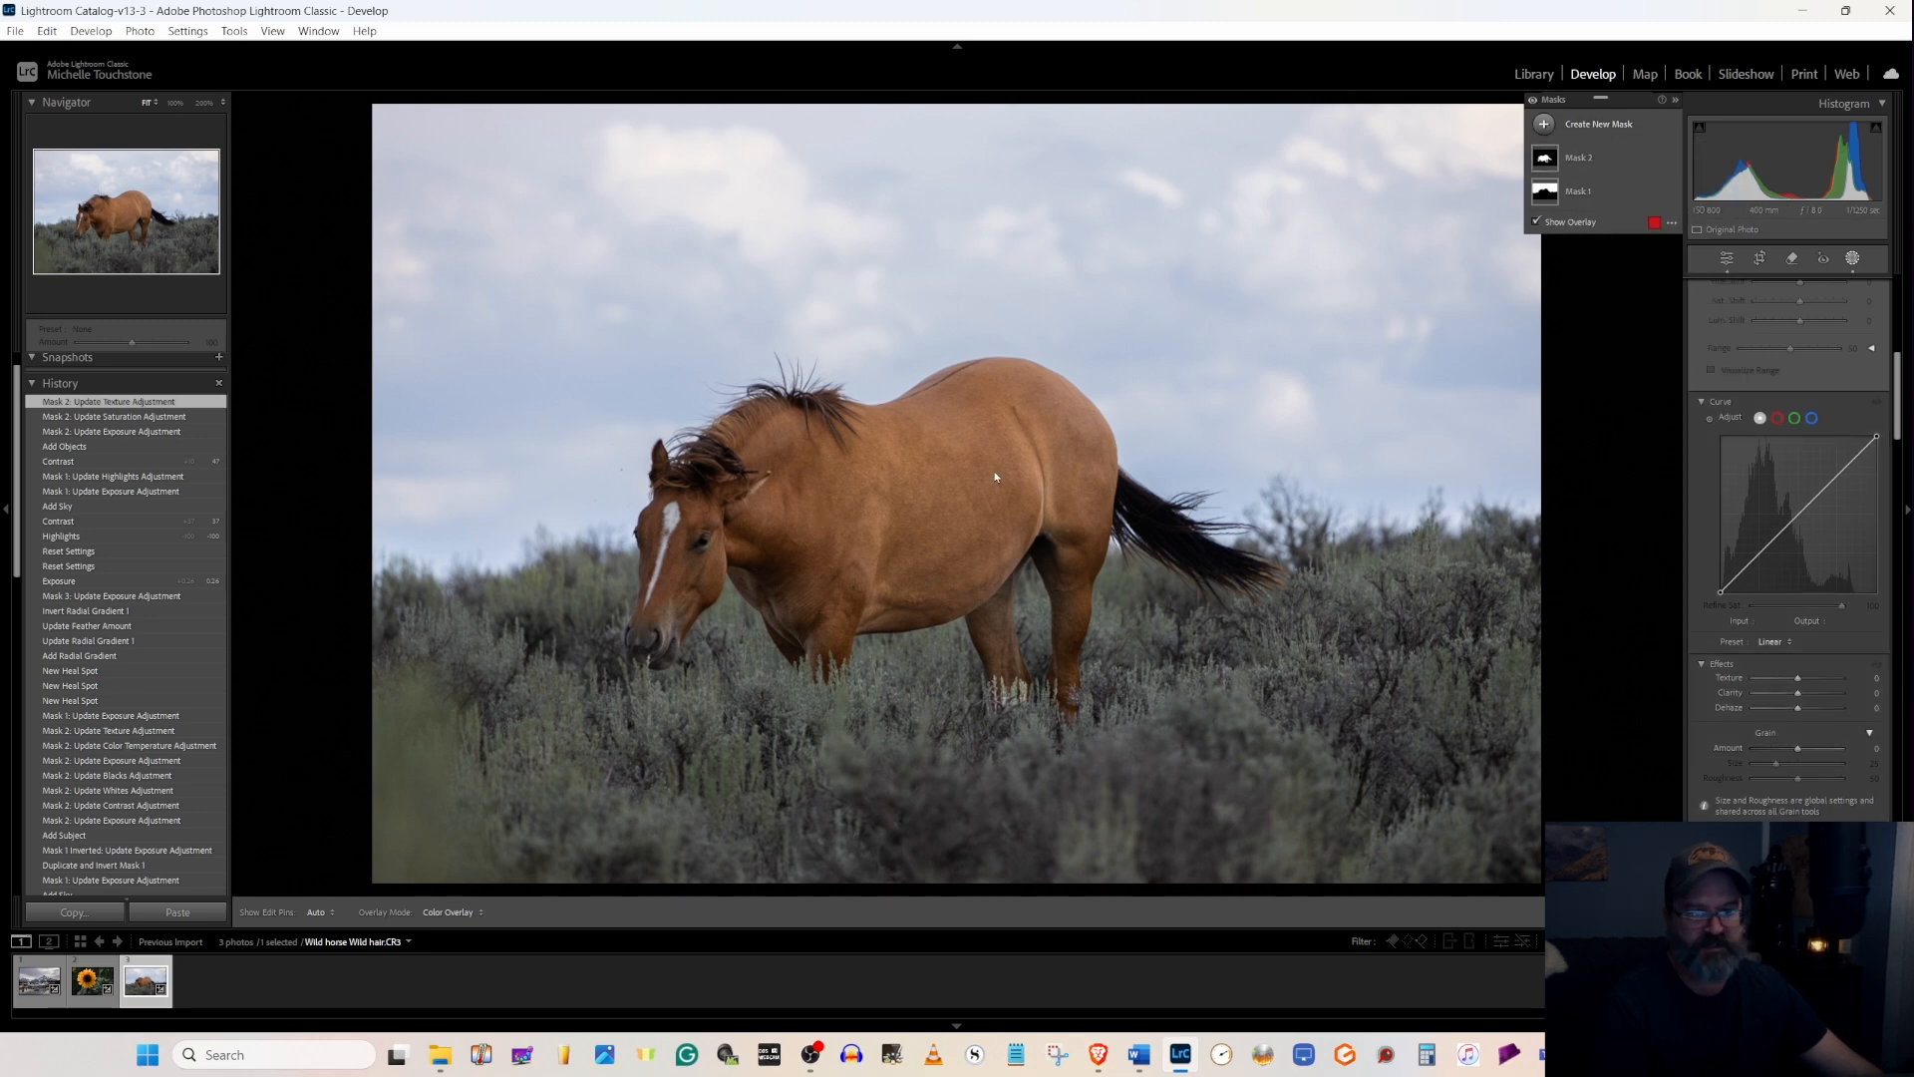
left_click_drag(824, 485, 1412, 794)
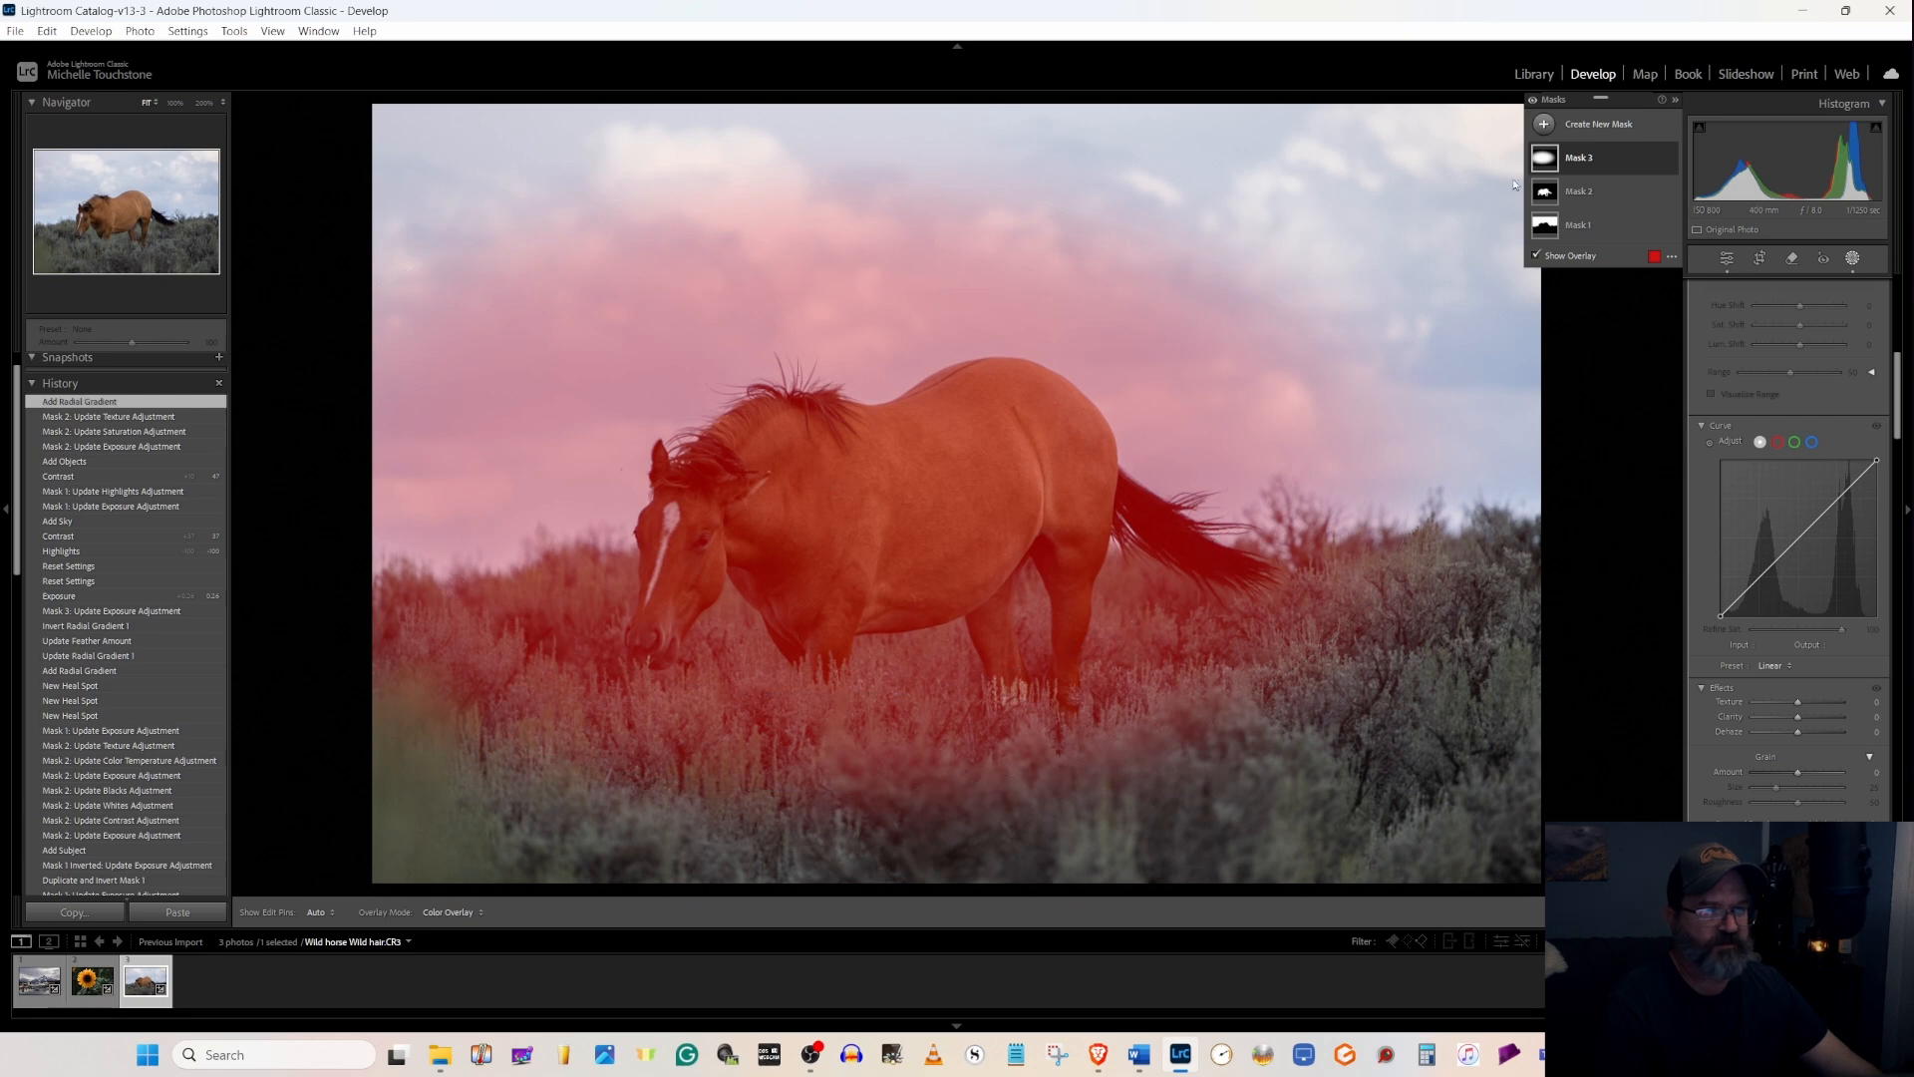
left_click(1608, 161)
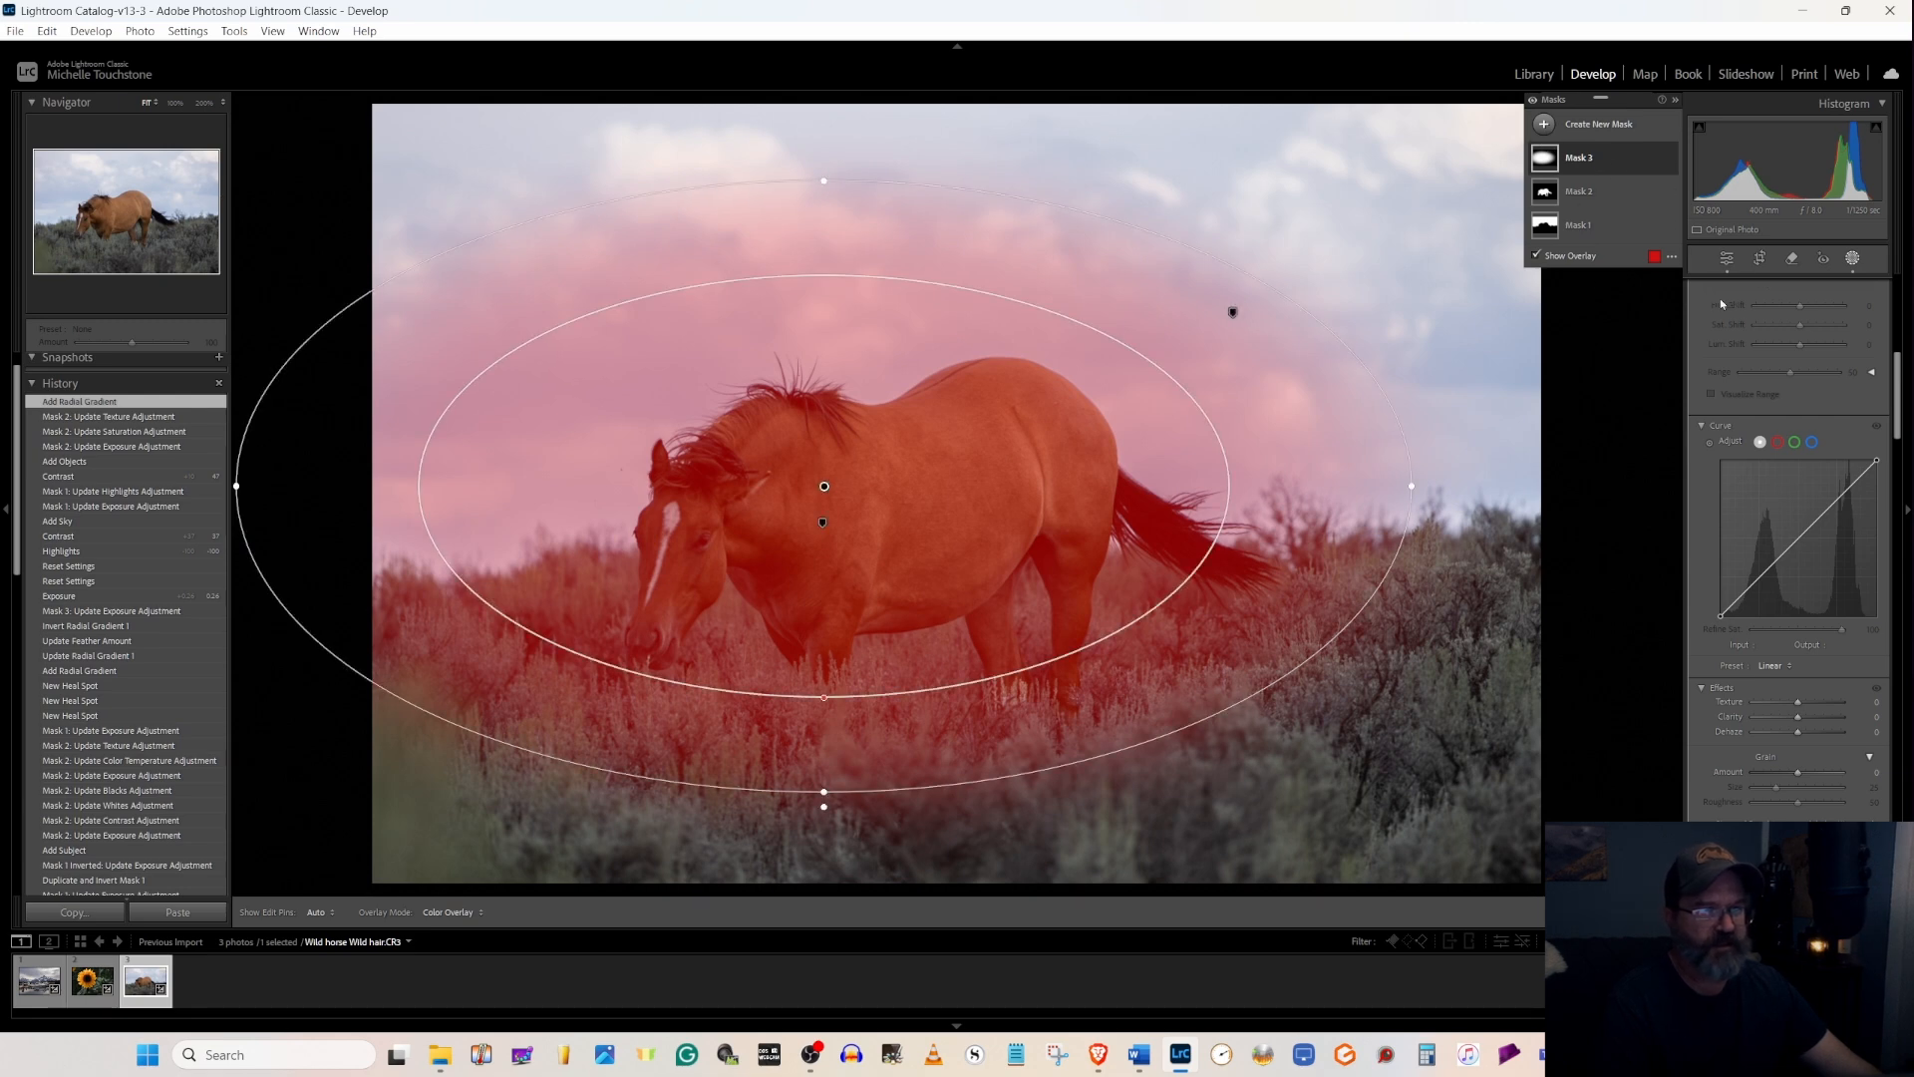
right_click(1617, 158)
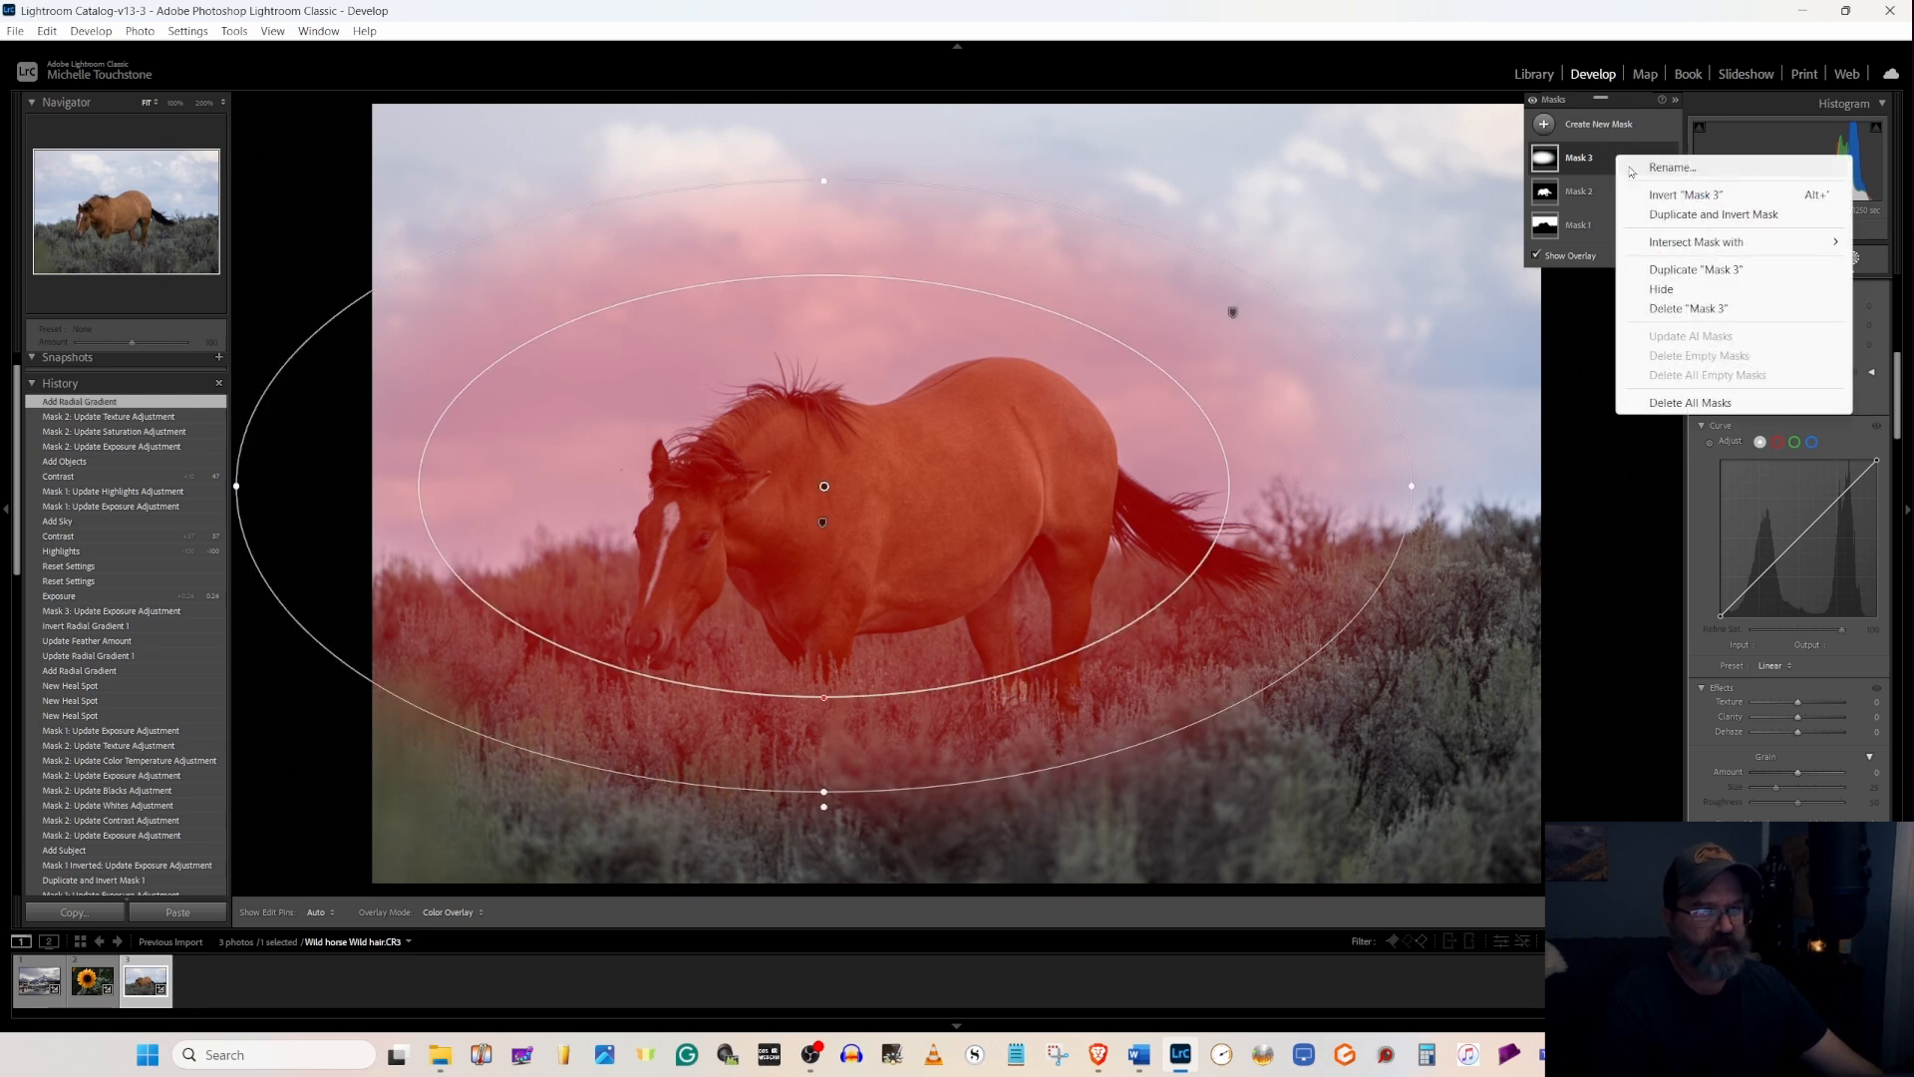
left_click(1688, 215)
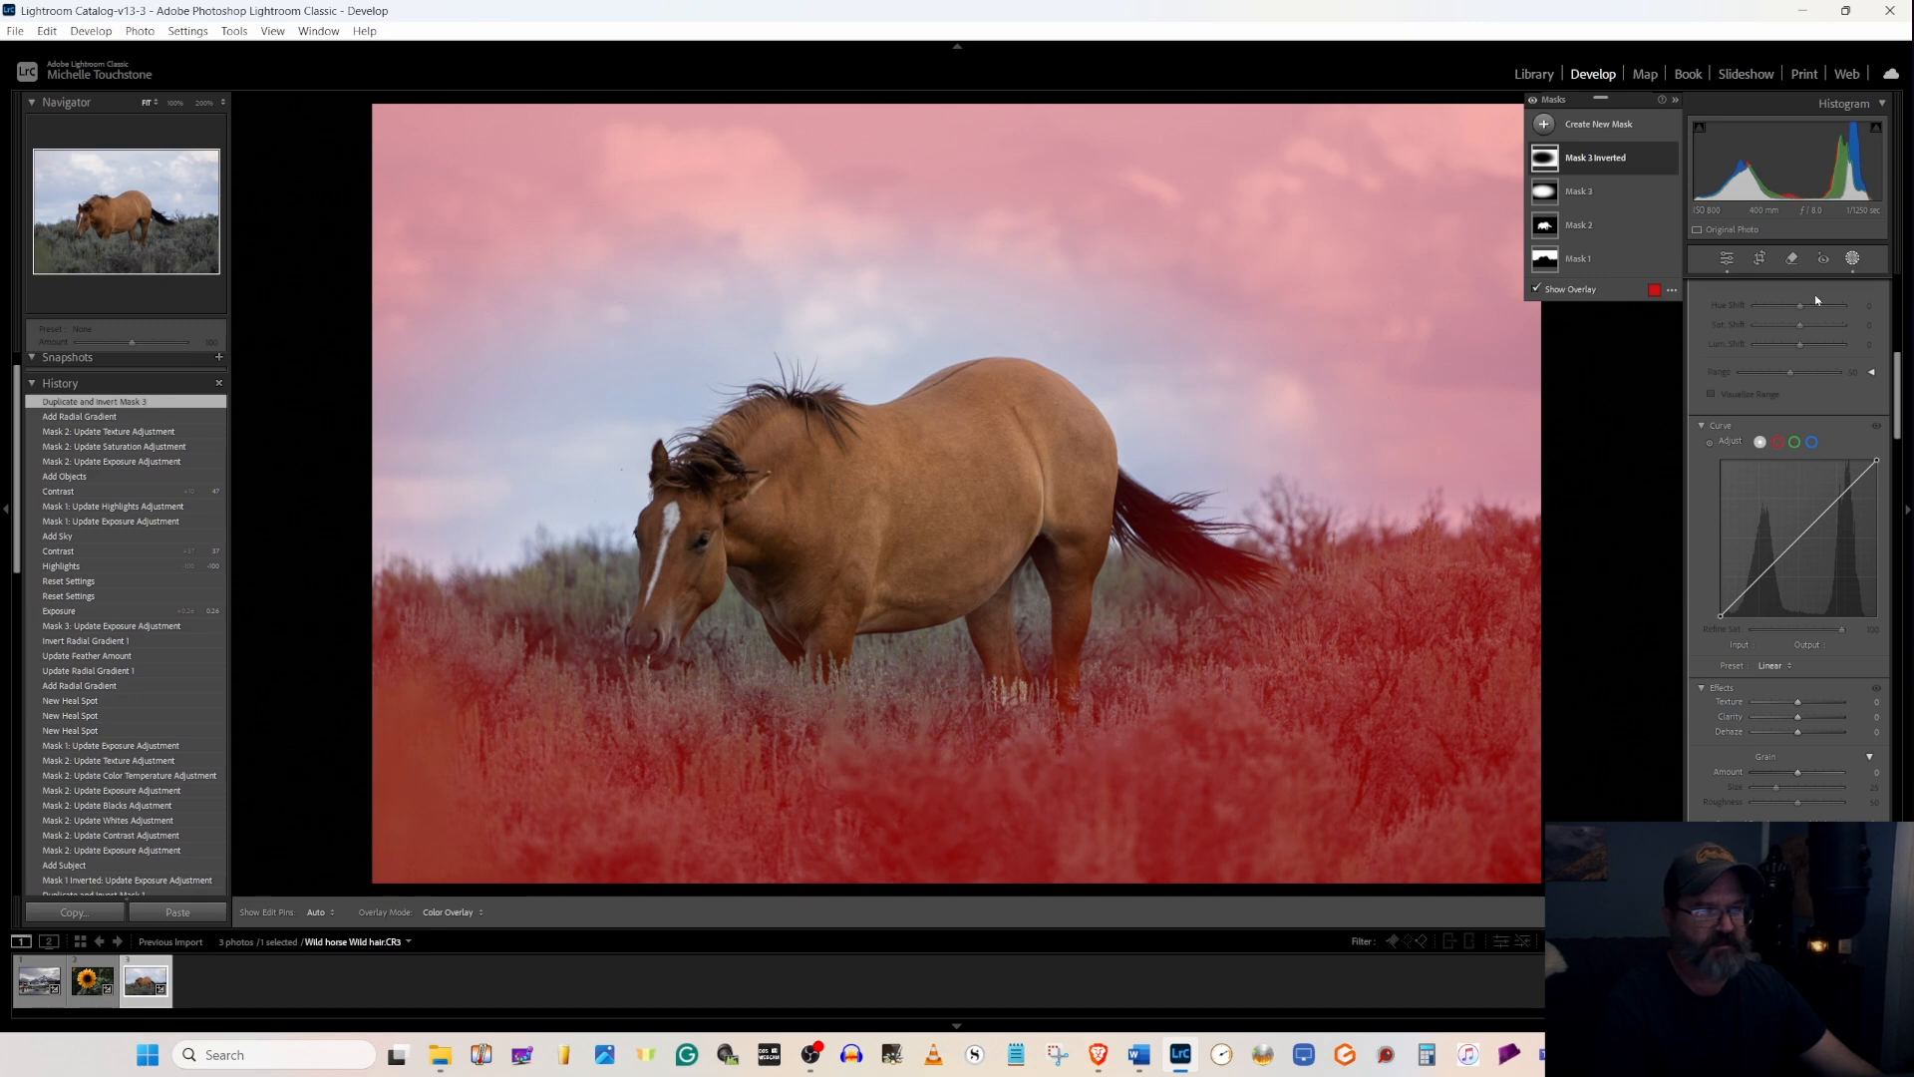
- Lower the inverted radial mask's exposure to -0.34 and adjust the exposure of the original radial mask slightly
scroll(1834, 319, "up", 5)
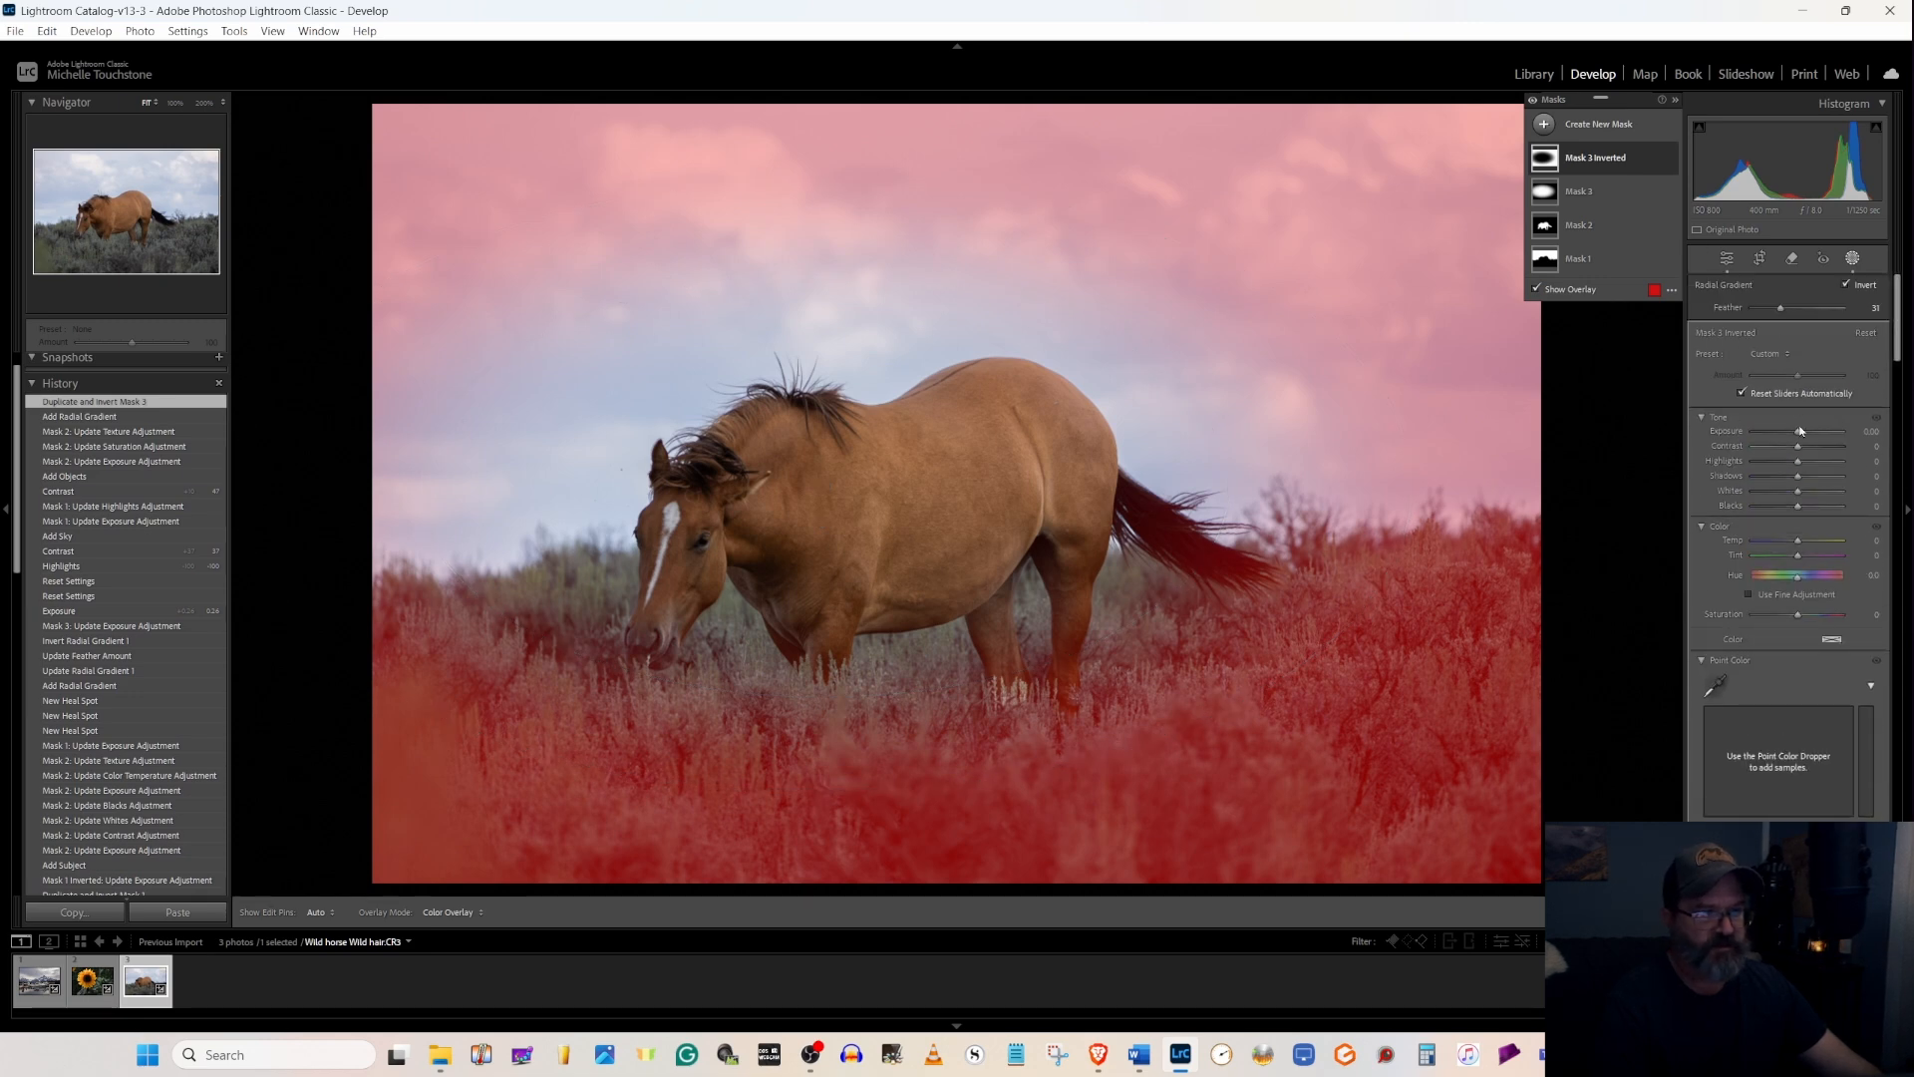
left_click_drag(1801, 431, 1797, 429)
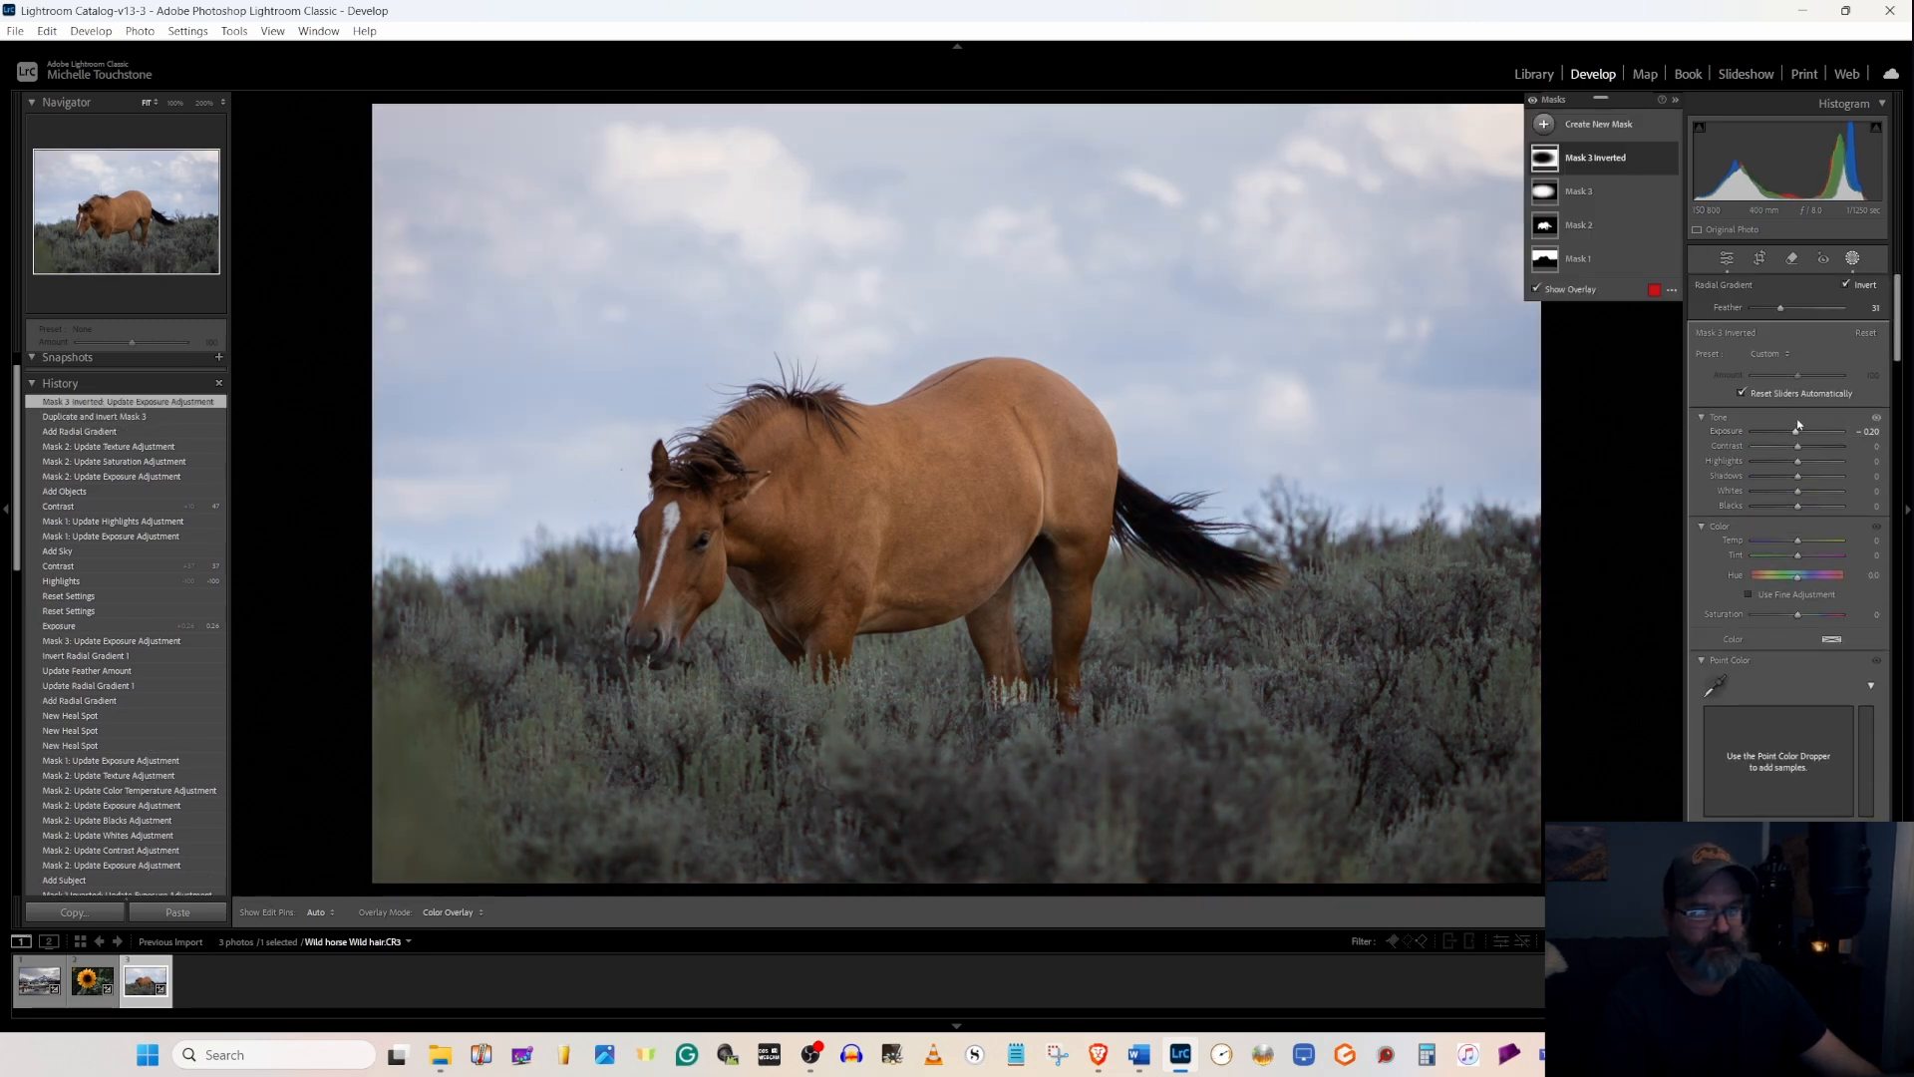
left_click(1593, 192)
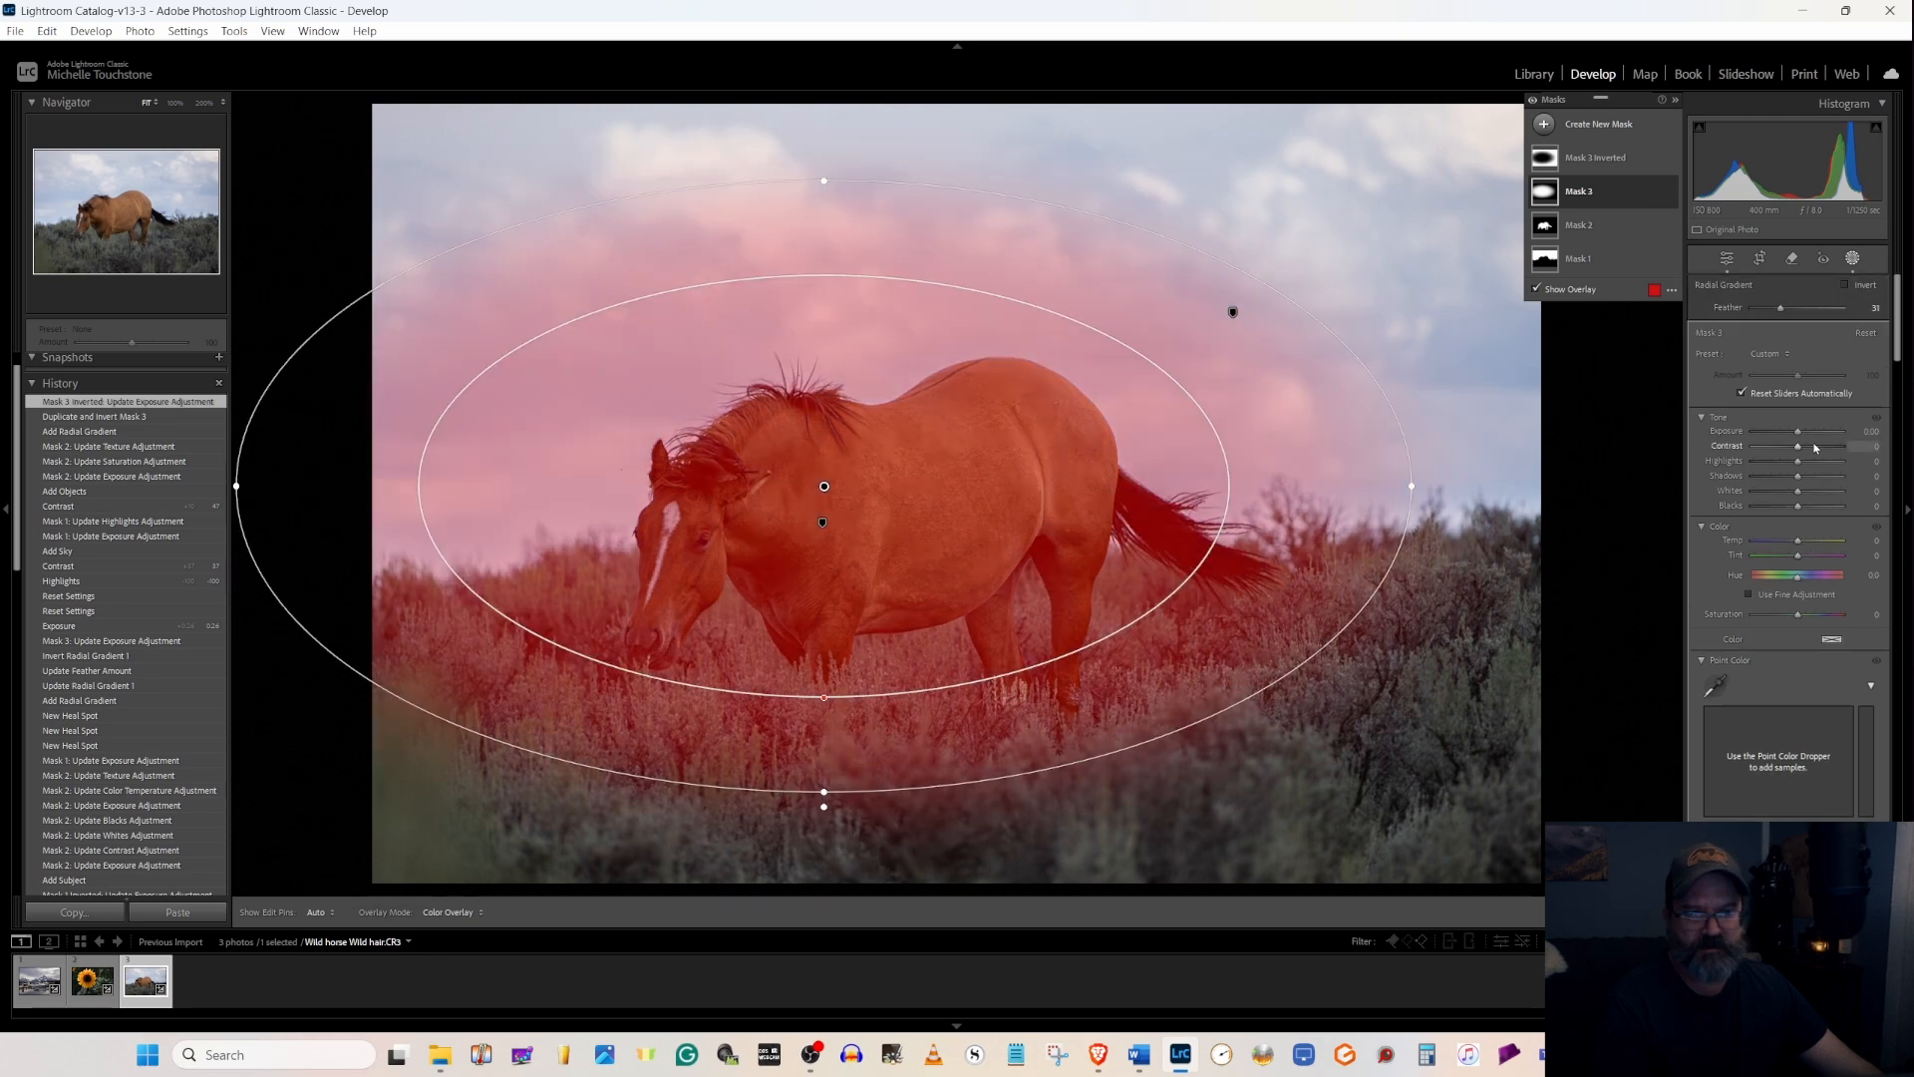
left_click_drag(1798, 431, 1794, 437)
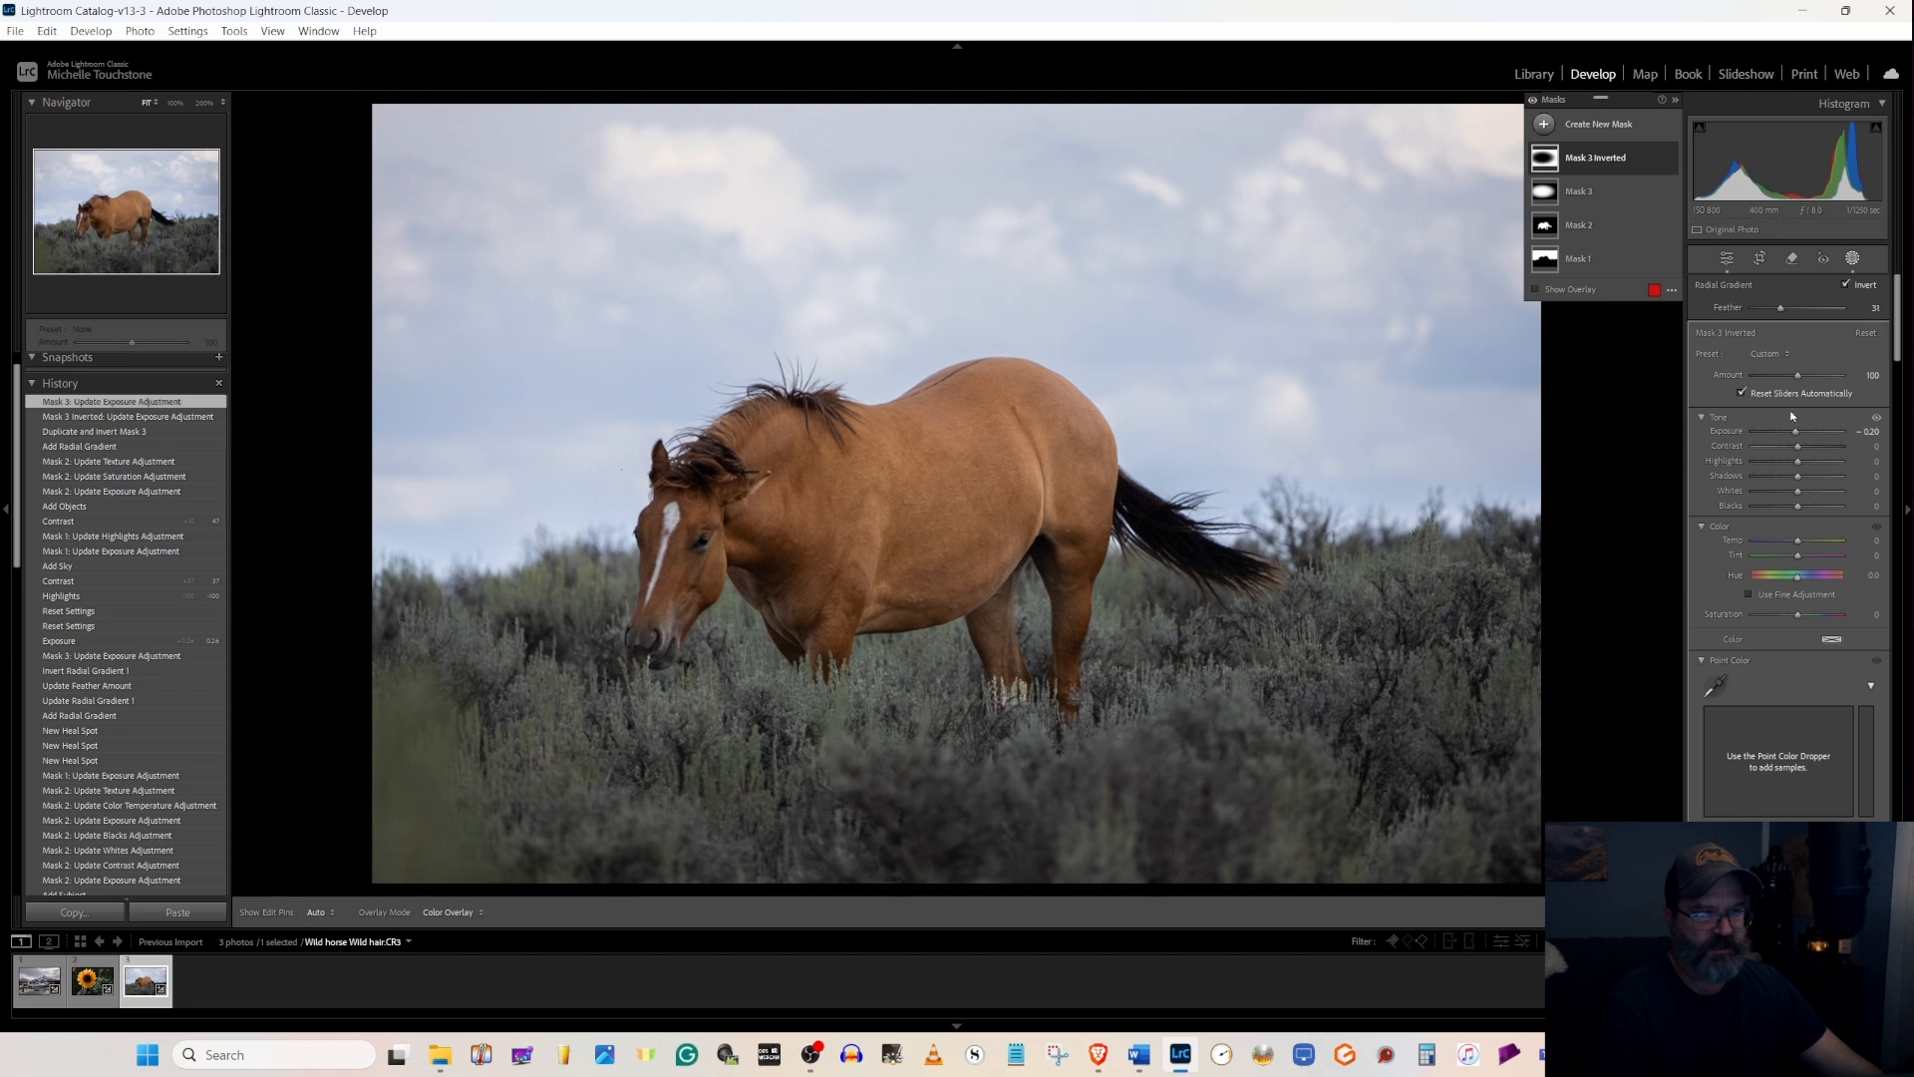
left_click_drag(1797, 436, 1793, 435)
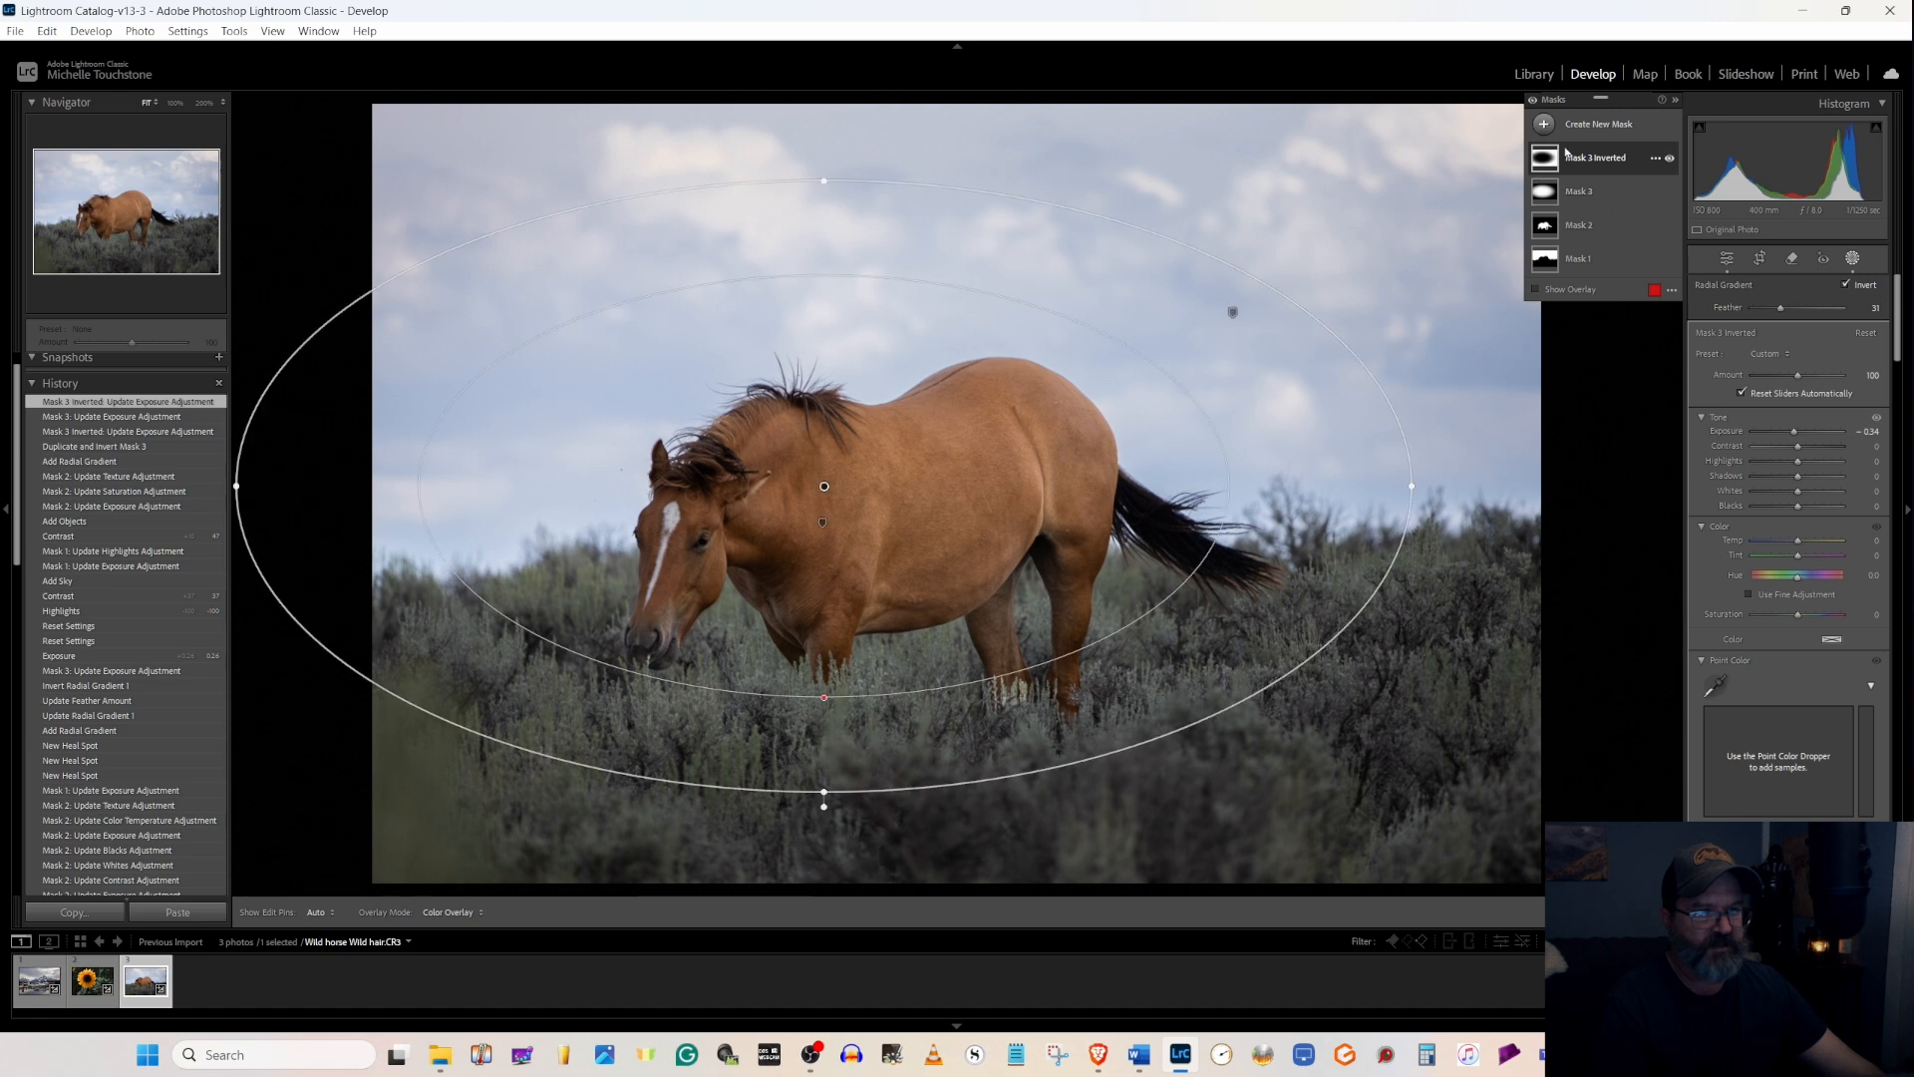
- Set the whole photo's contrast to +63 and exposure to +0.09, and heal two spots in the sky beside the horse's head
left_click(1726, 258)
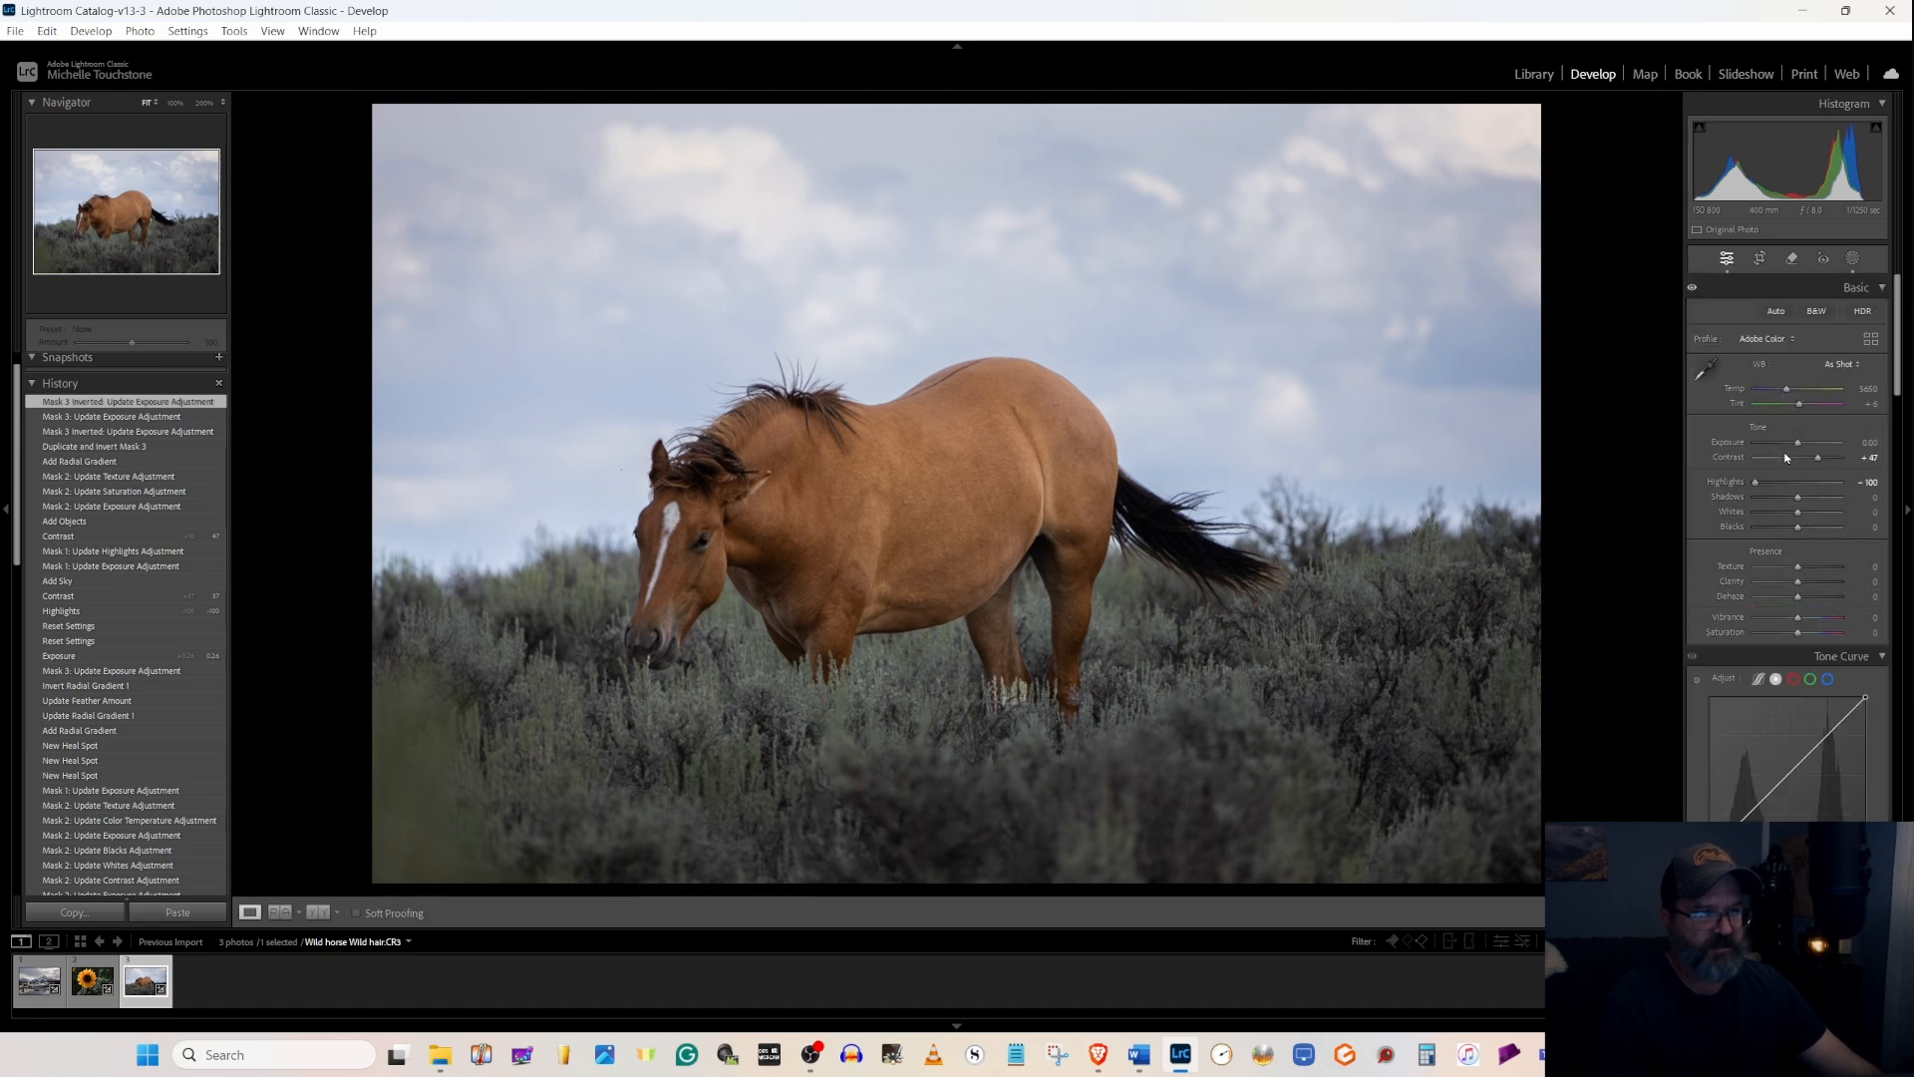
left_click_drag(1821, 461, 1803, 448)
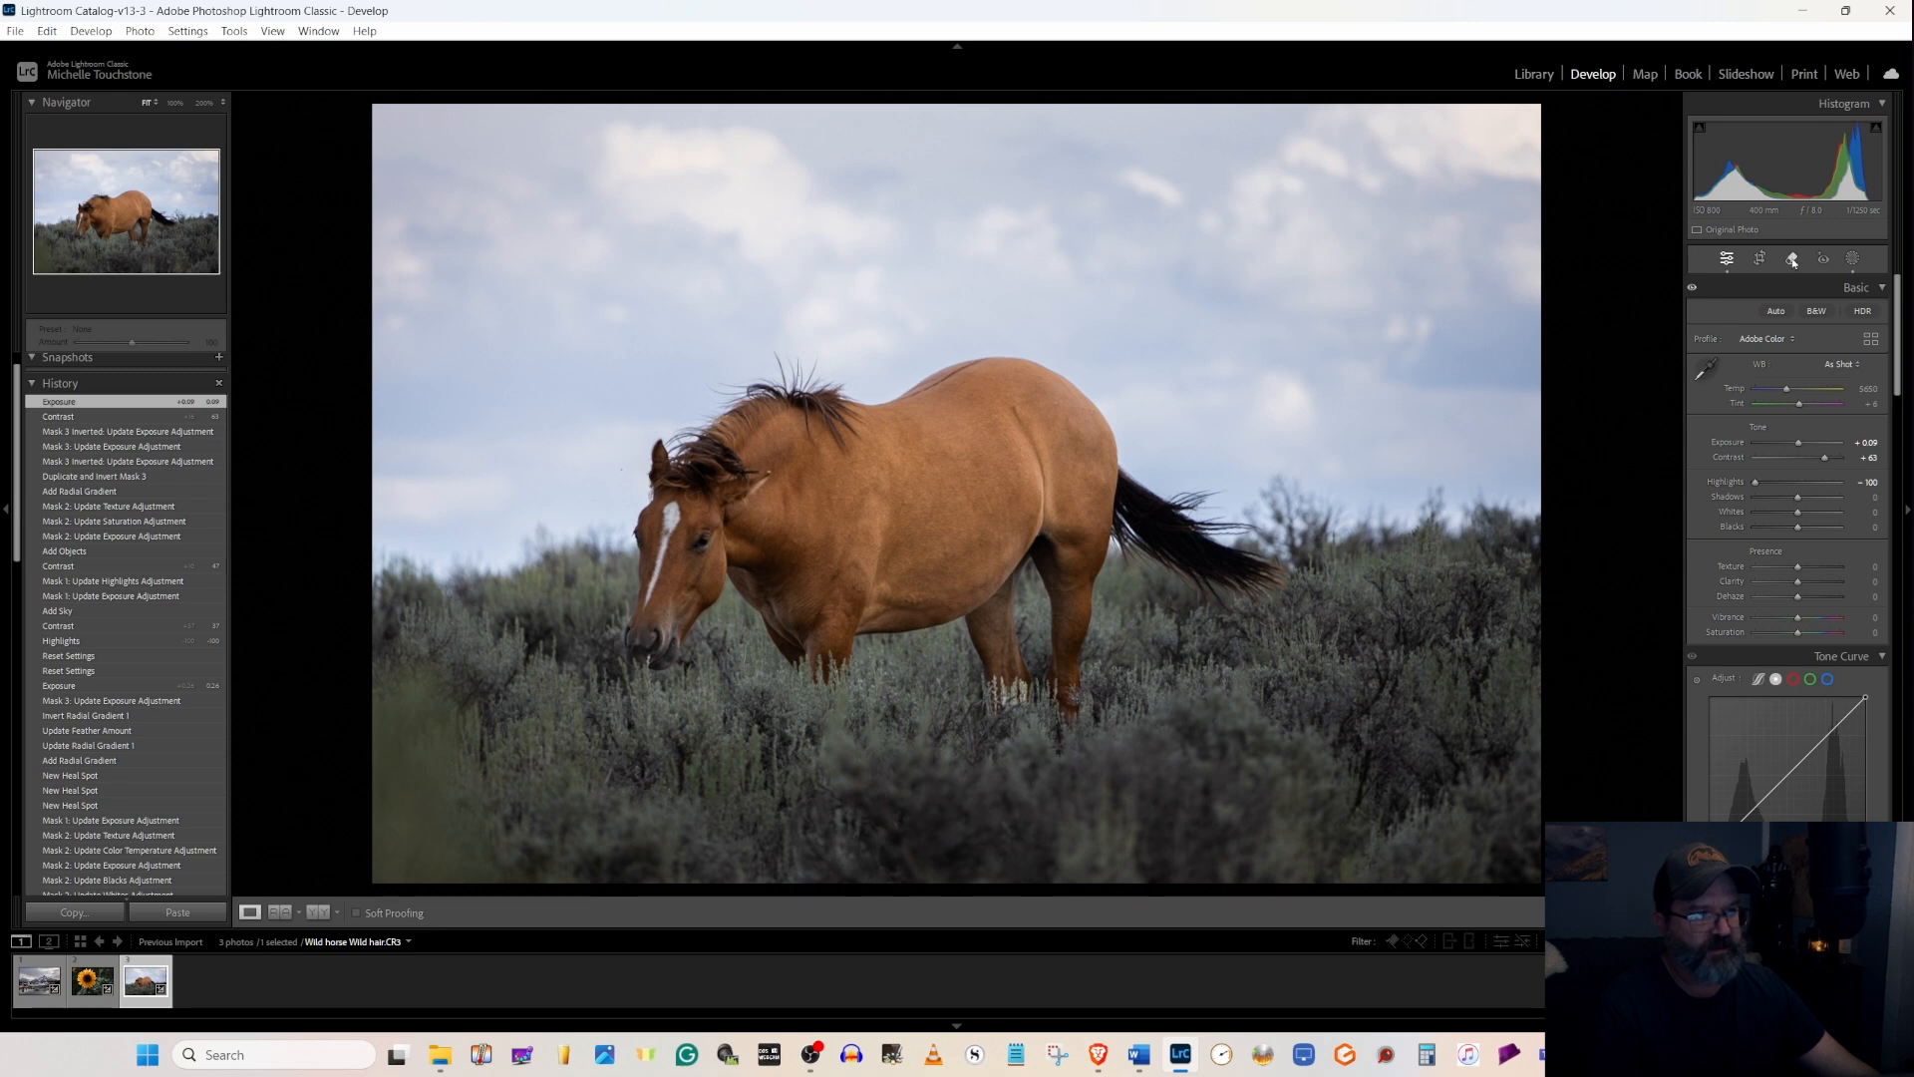
key("q")
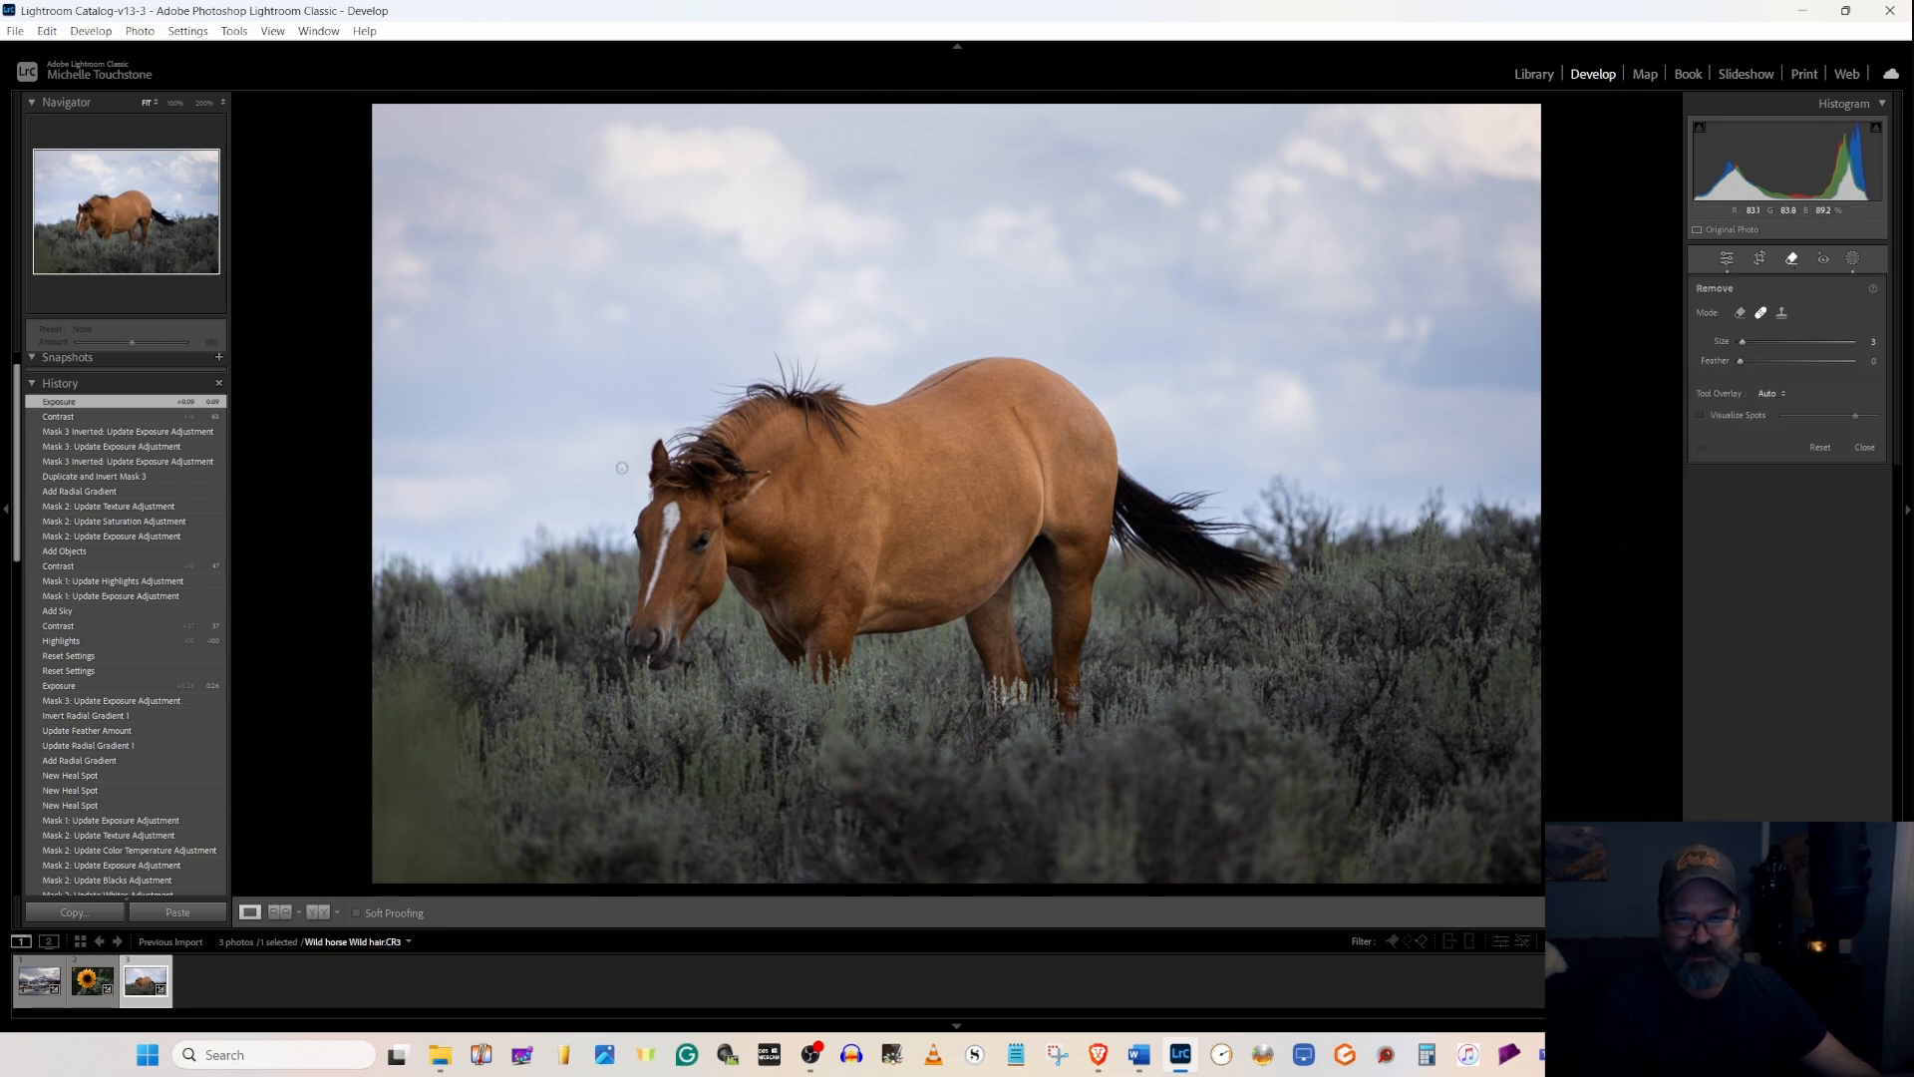
left_click(622, 468)
left_click(595, 497)
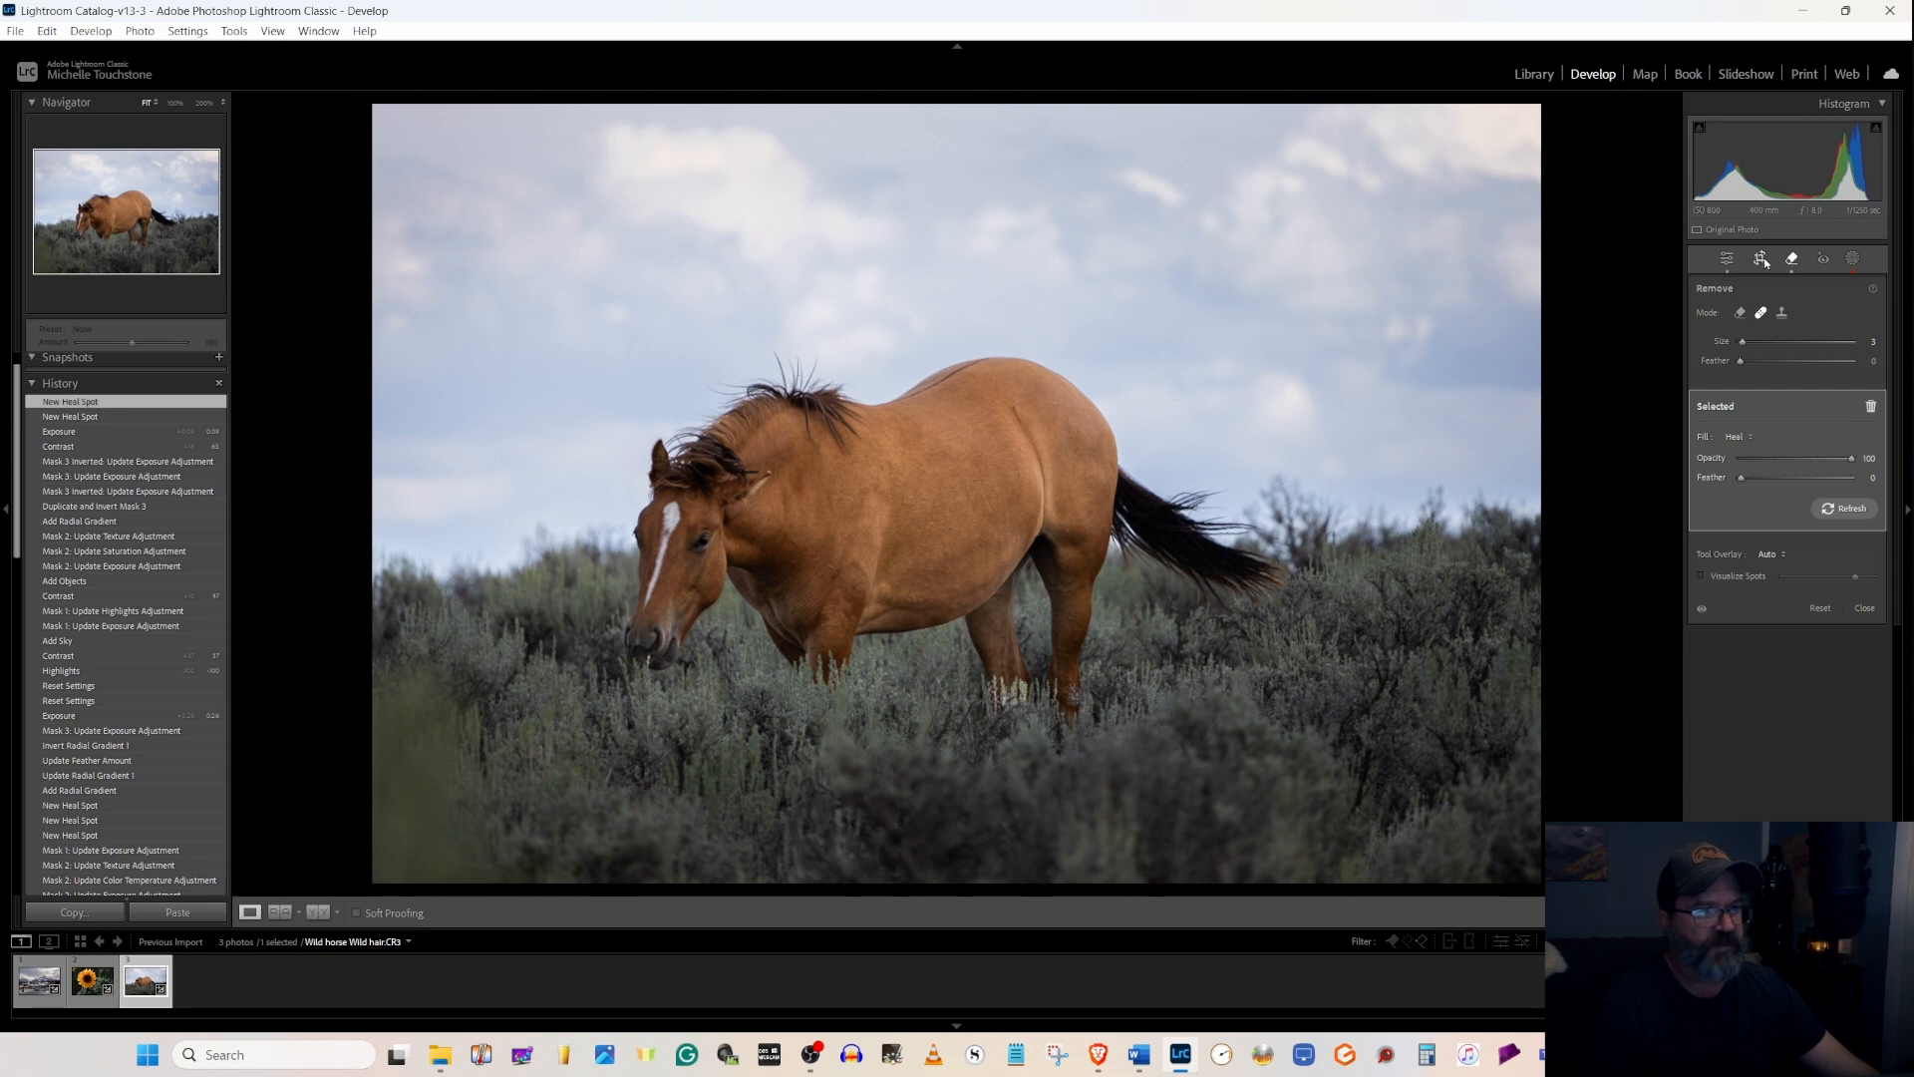
key("q")
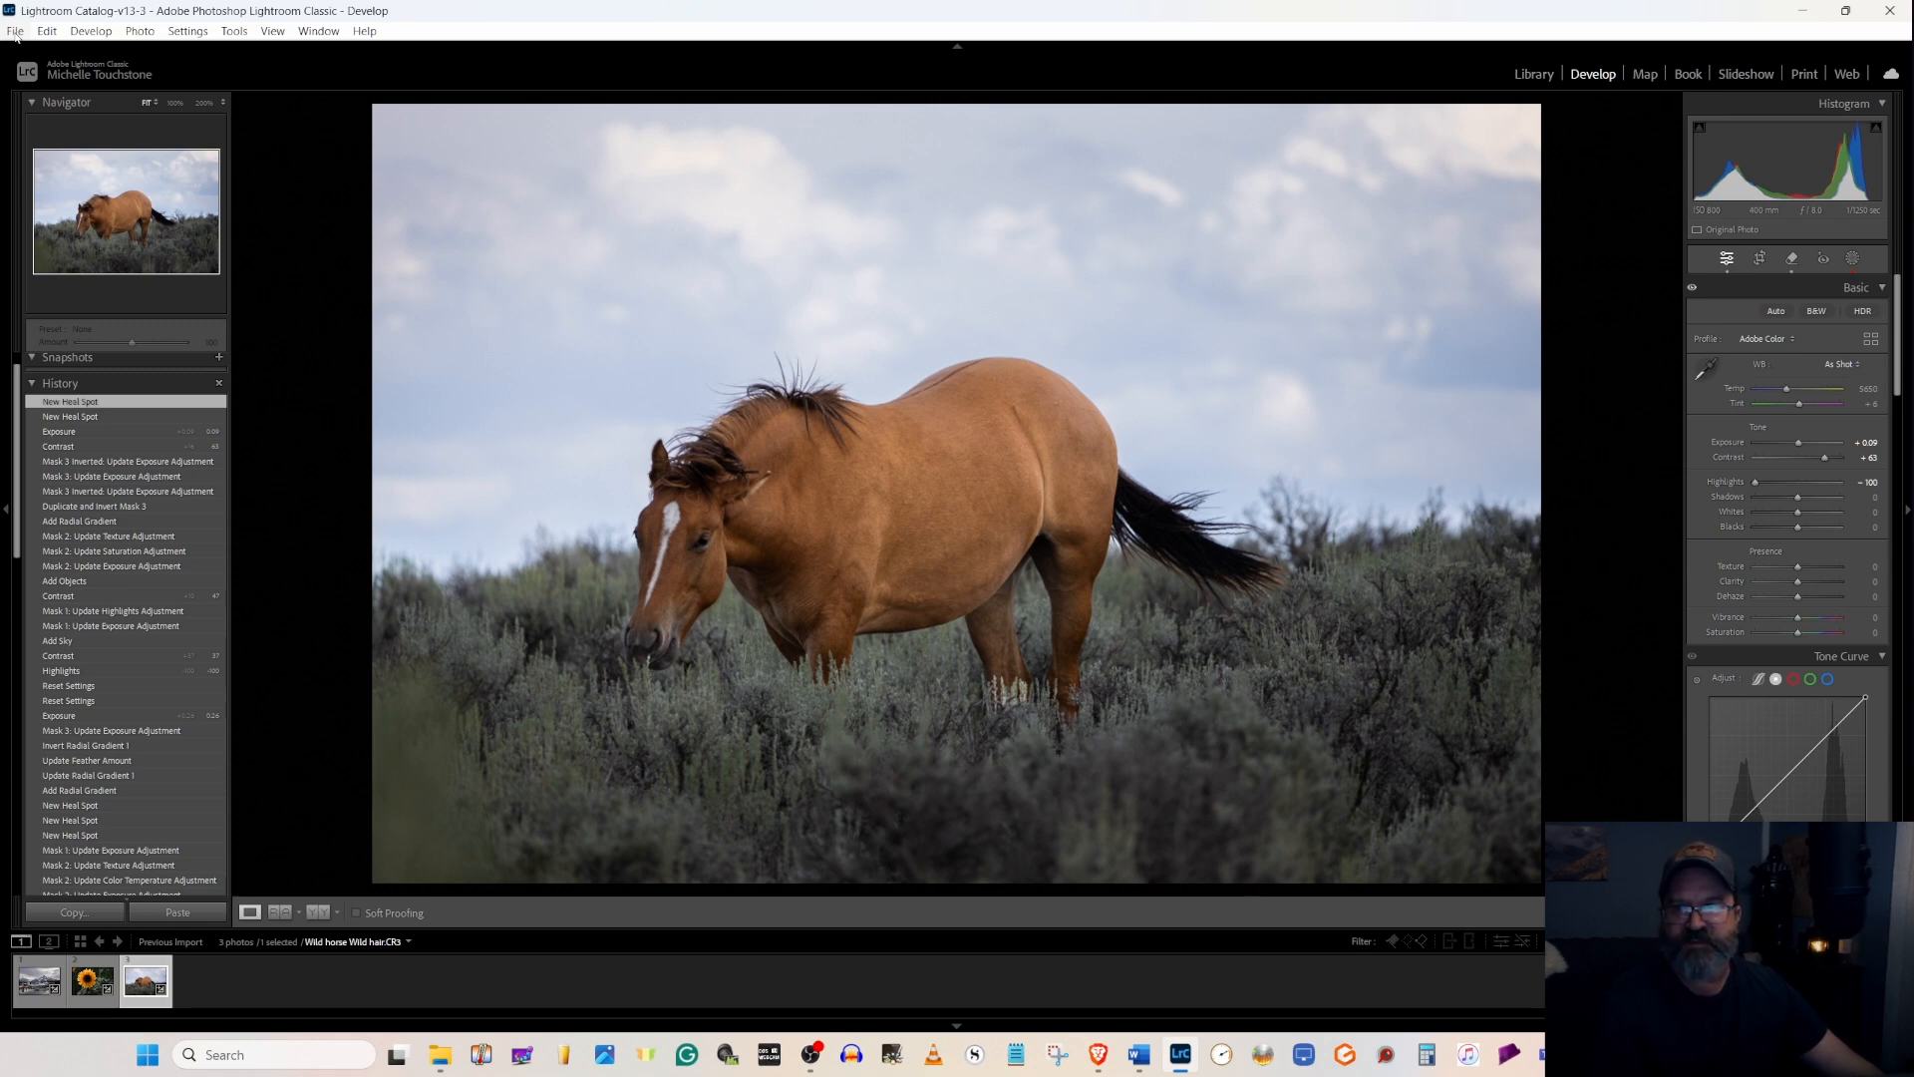
- Switch to Luminar Neo and enhance the marina photo with Accent 44 and Sky Enhancer 37
left_click(15, 30)
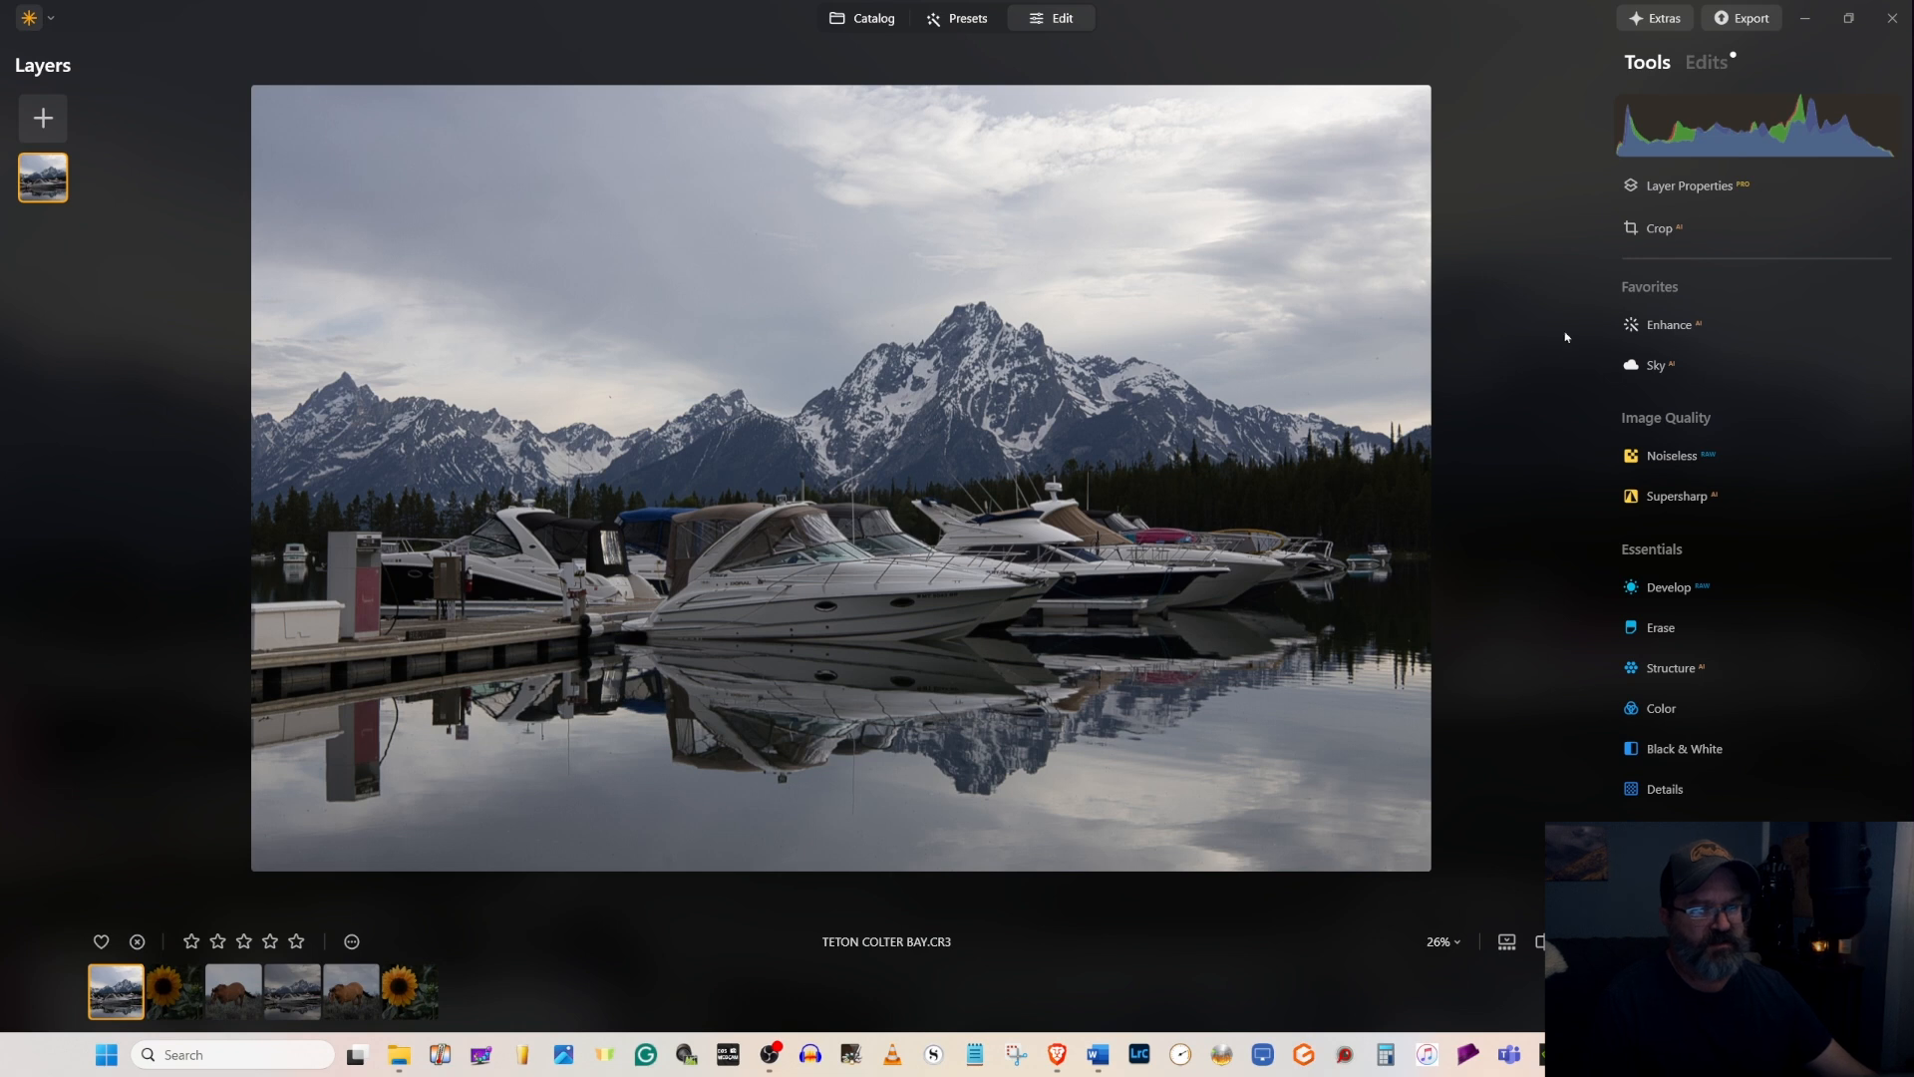
left_click(1671, 327)
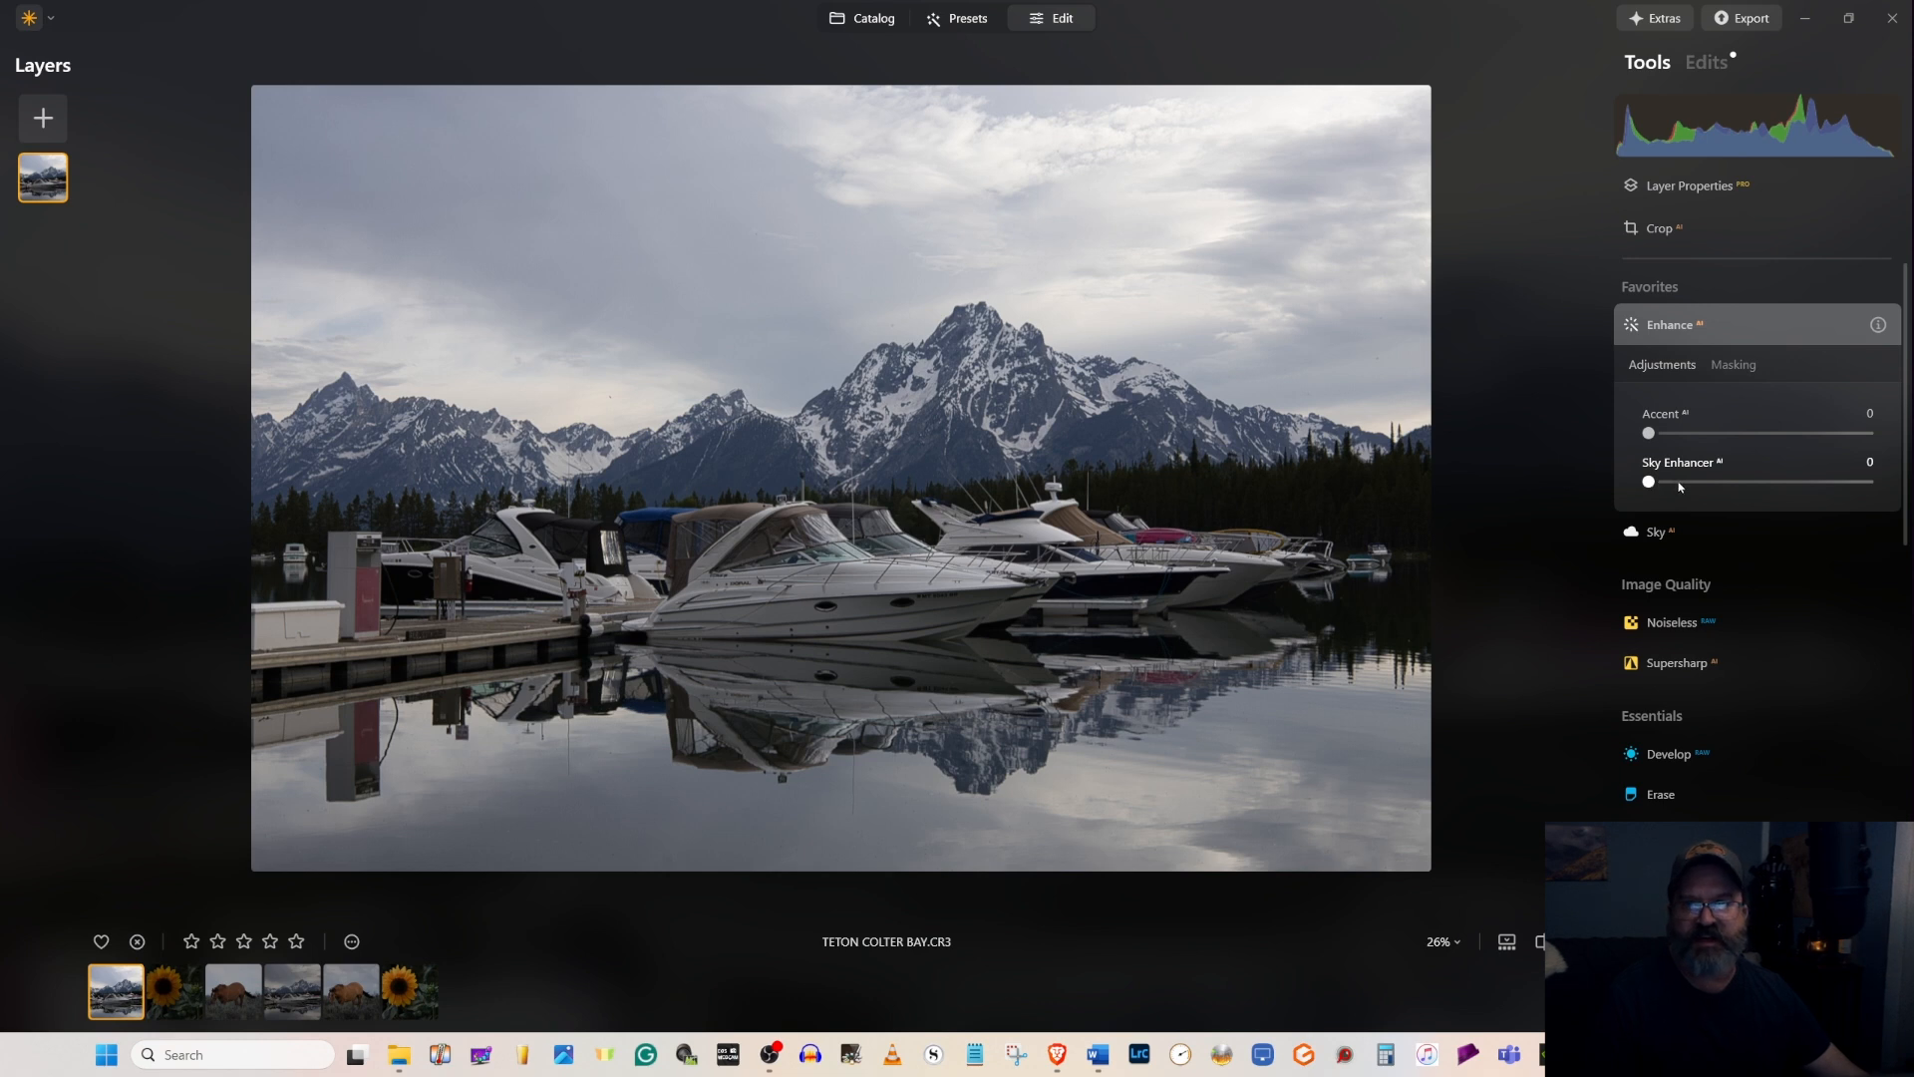
left_click_drag(1649, 434, 1746, 436)
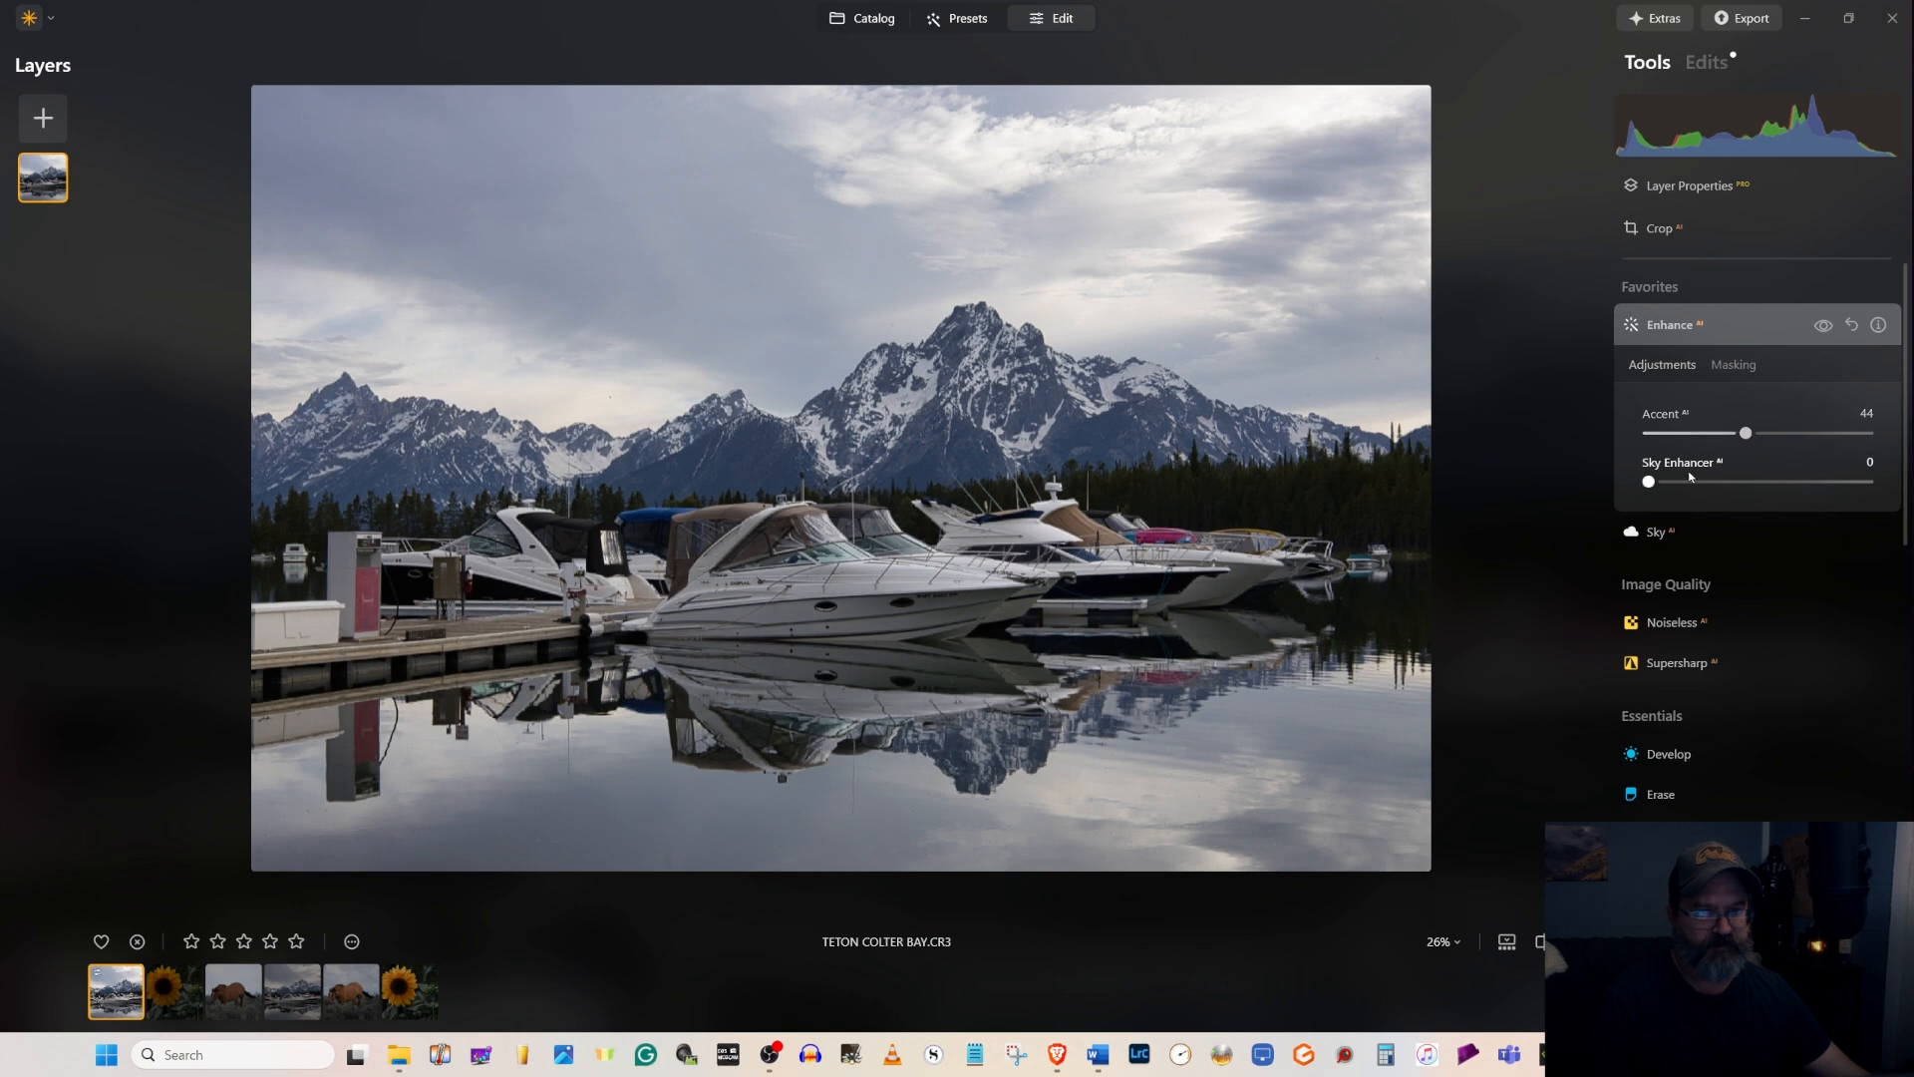
left_click_drag(1647, 482, 1734, 491)
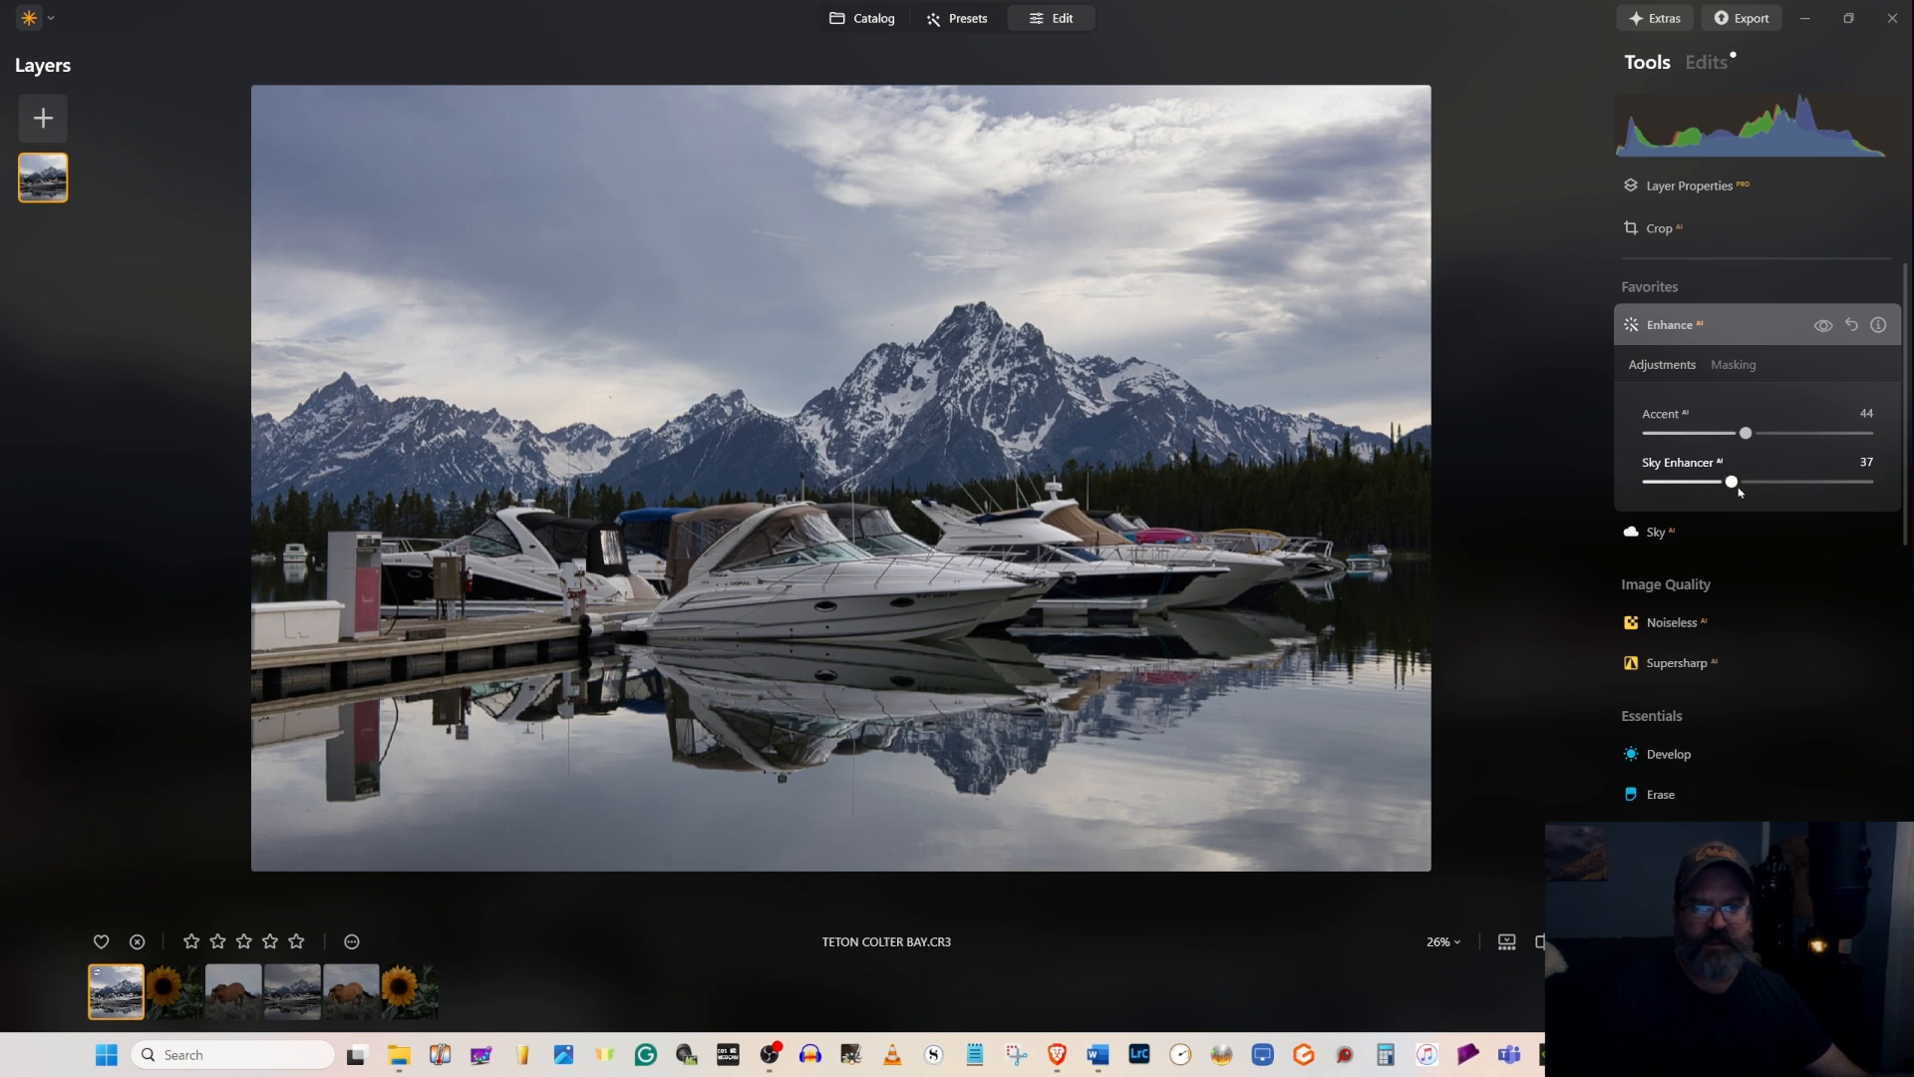
- Develop the marina photo with exposure 0.27 and Smart Contrast 27
left_click(1669, 754)
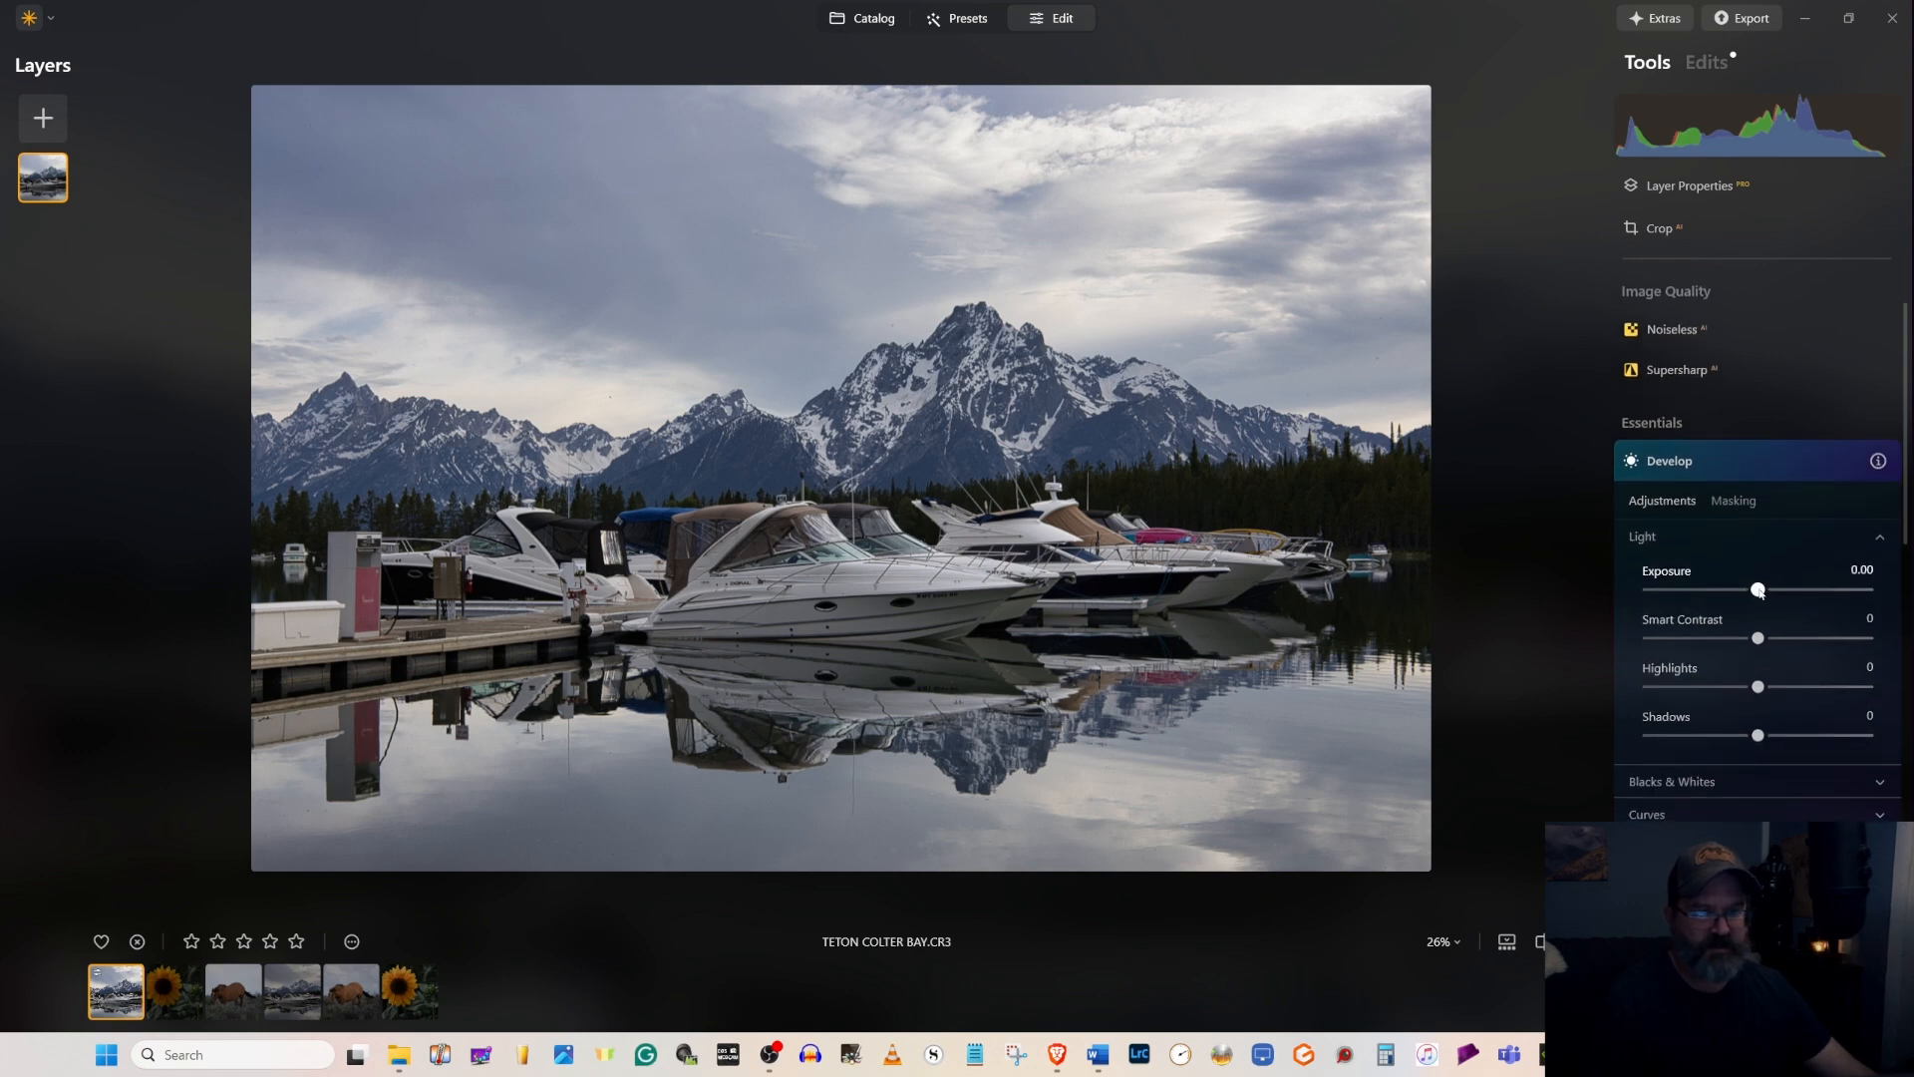
left_click_drag(1758, 590, 1787, 641)
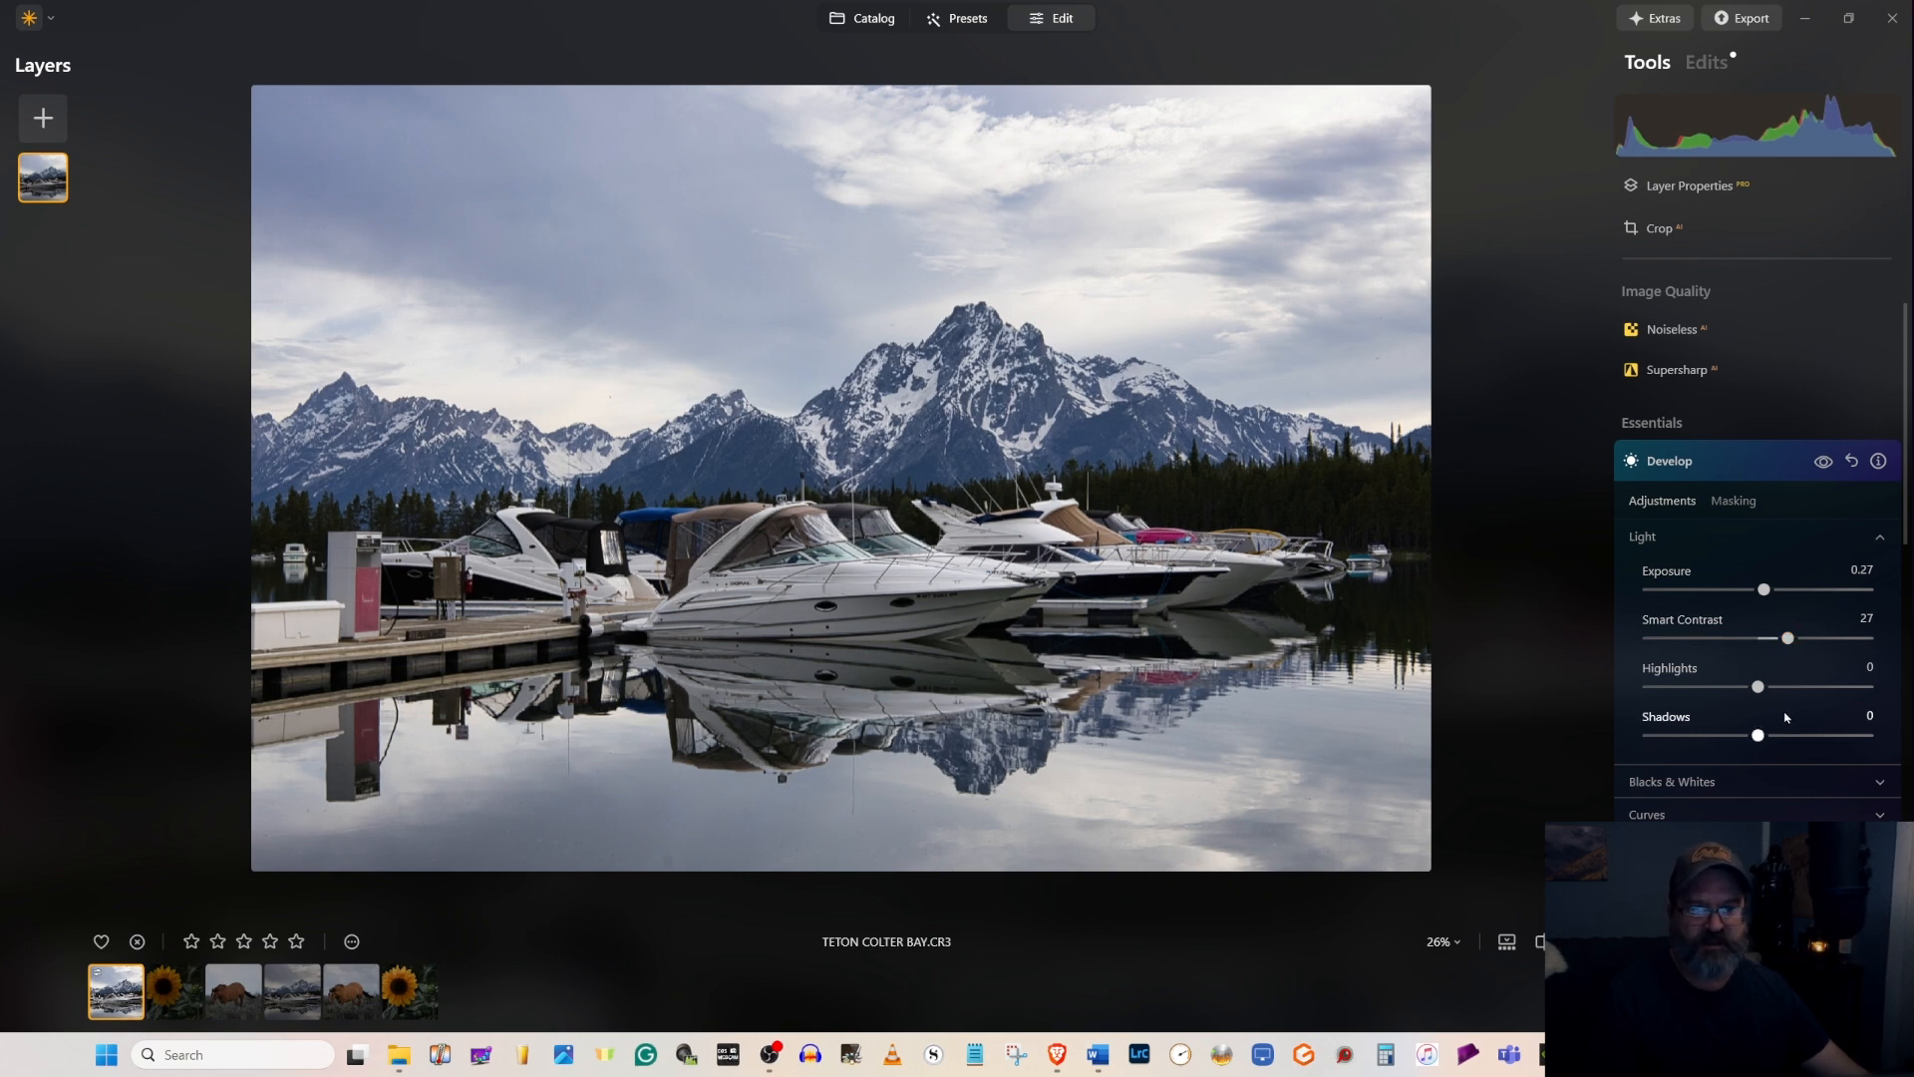
left_click(1736, 475)
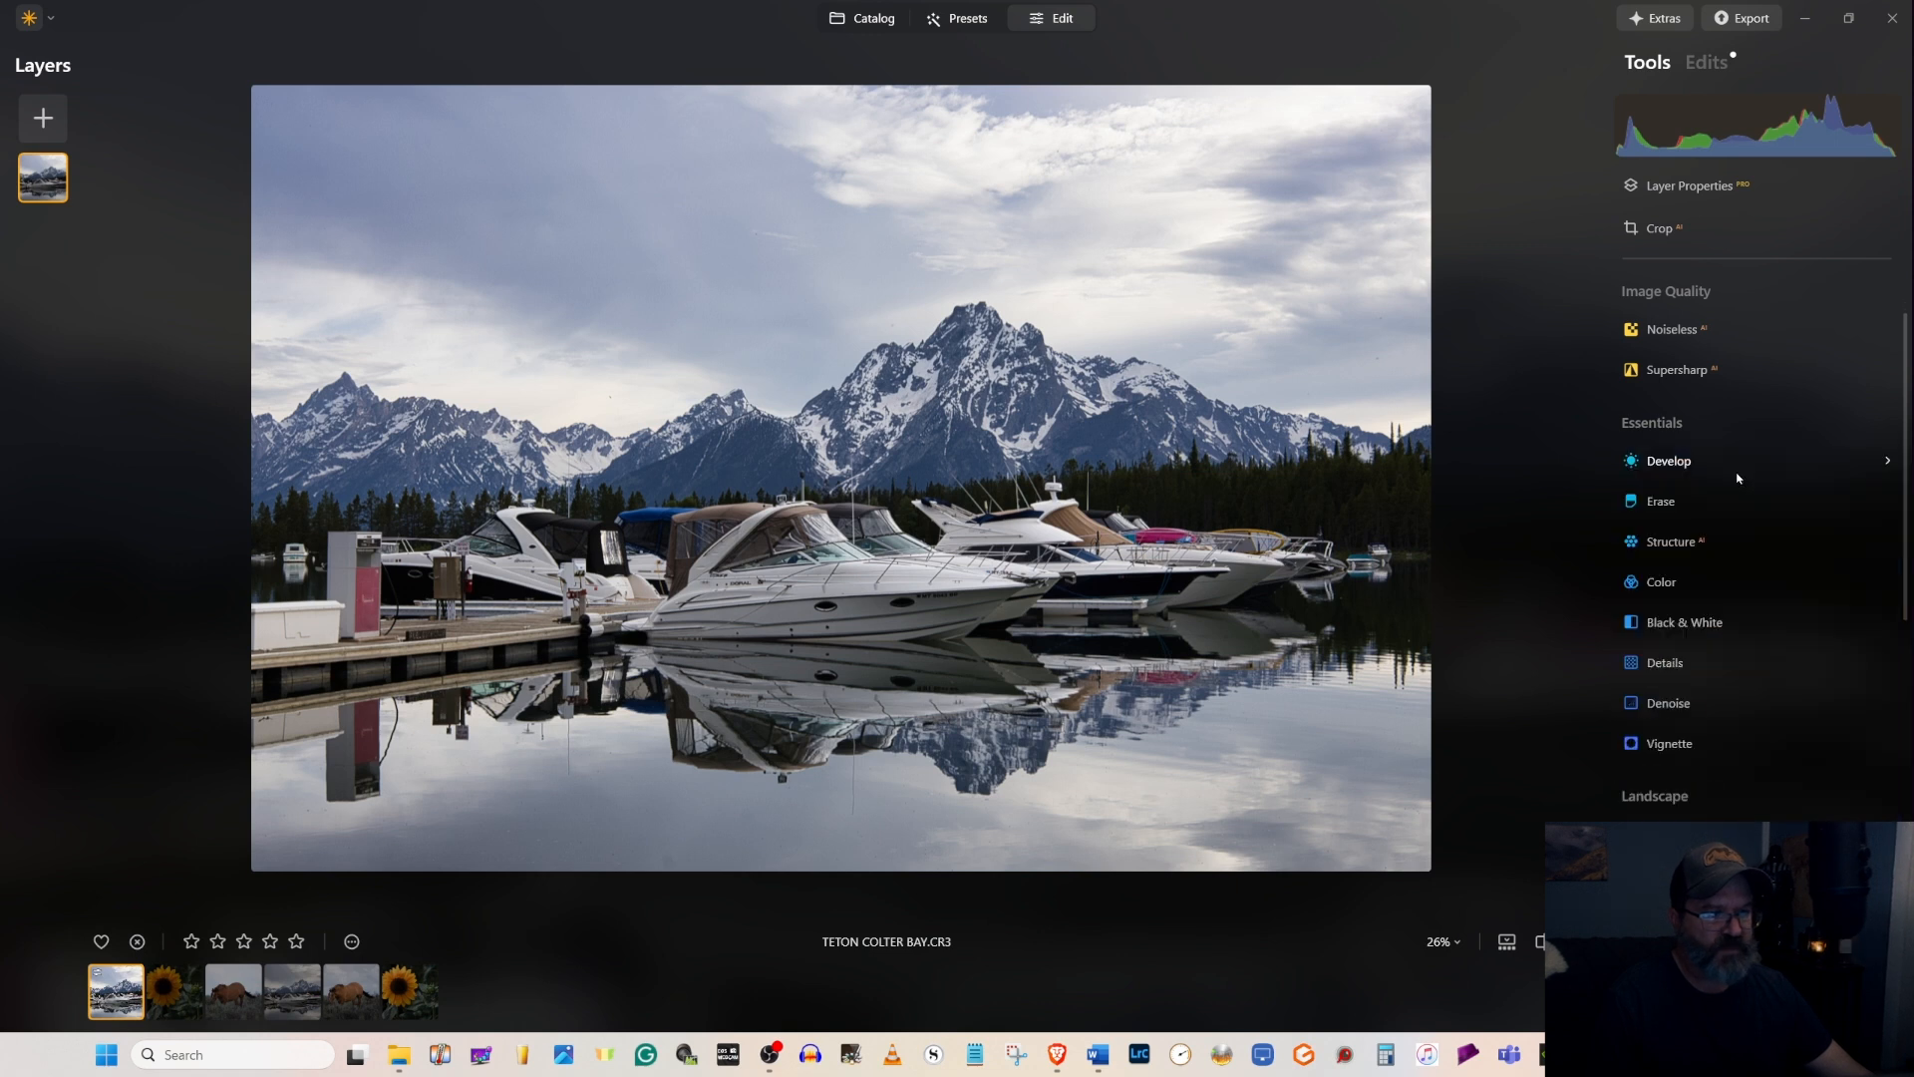
- Remove the marina photo's dust spots automatically and erase the remaining sky spots with a size 17 brush
left_click(1694, 507)
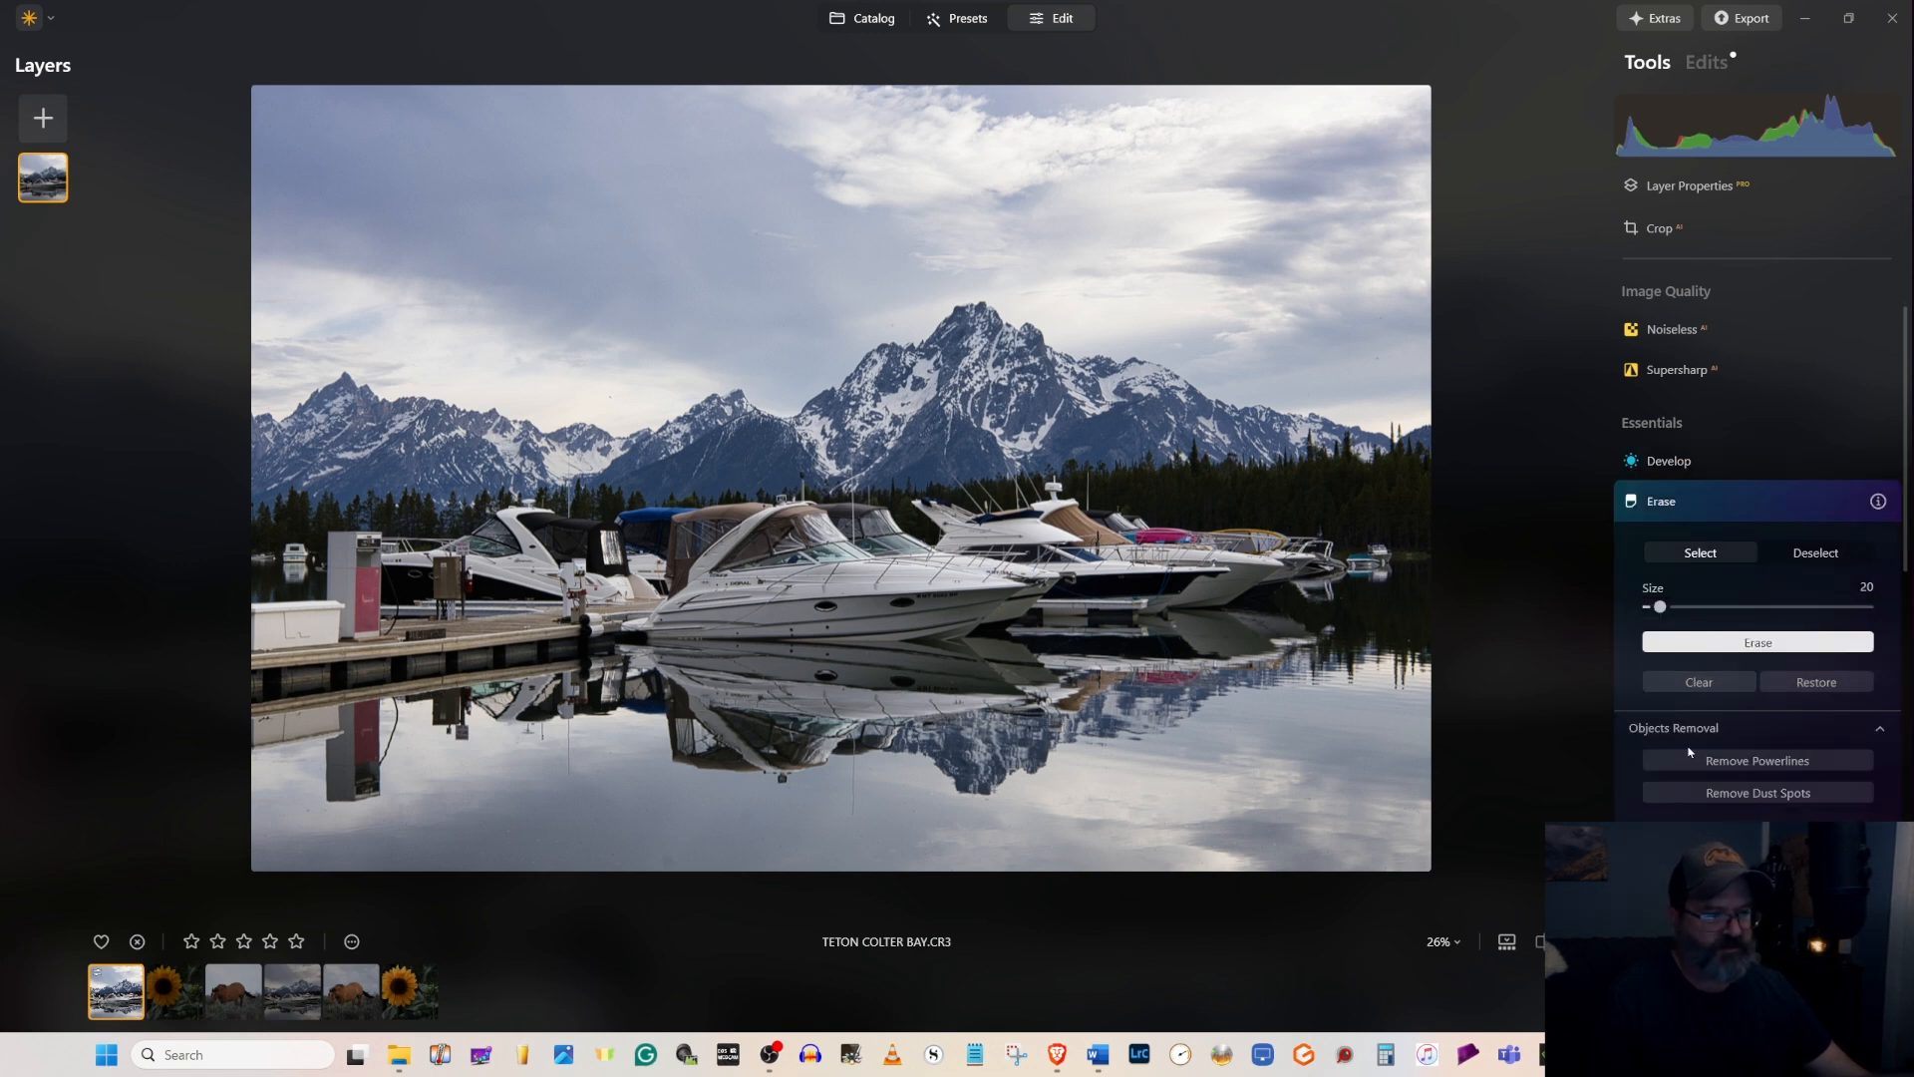
left_click(1752, 794)
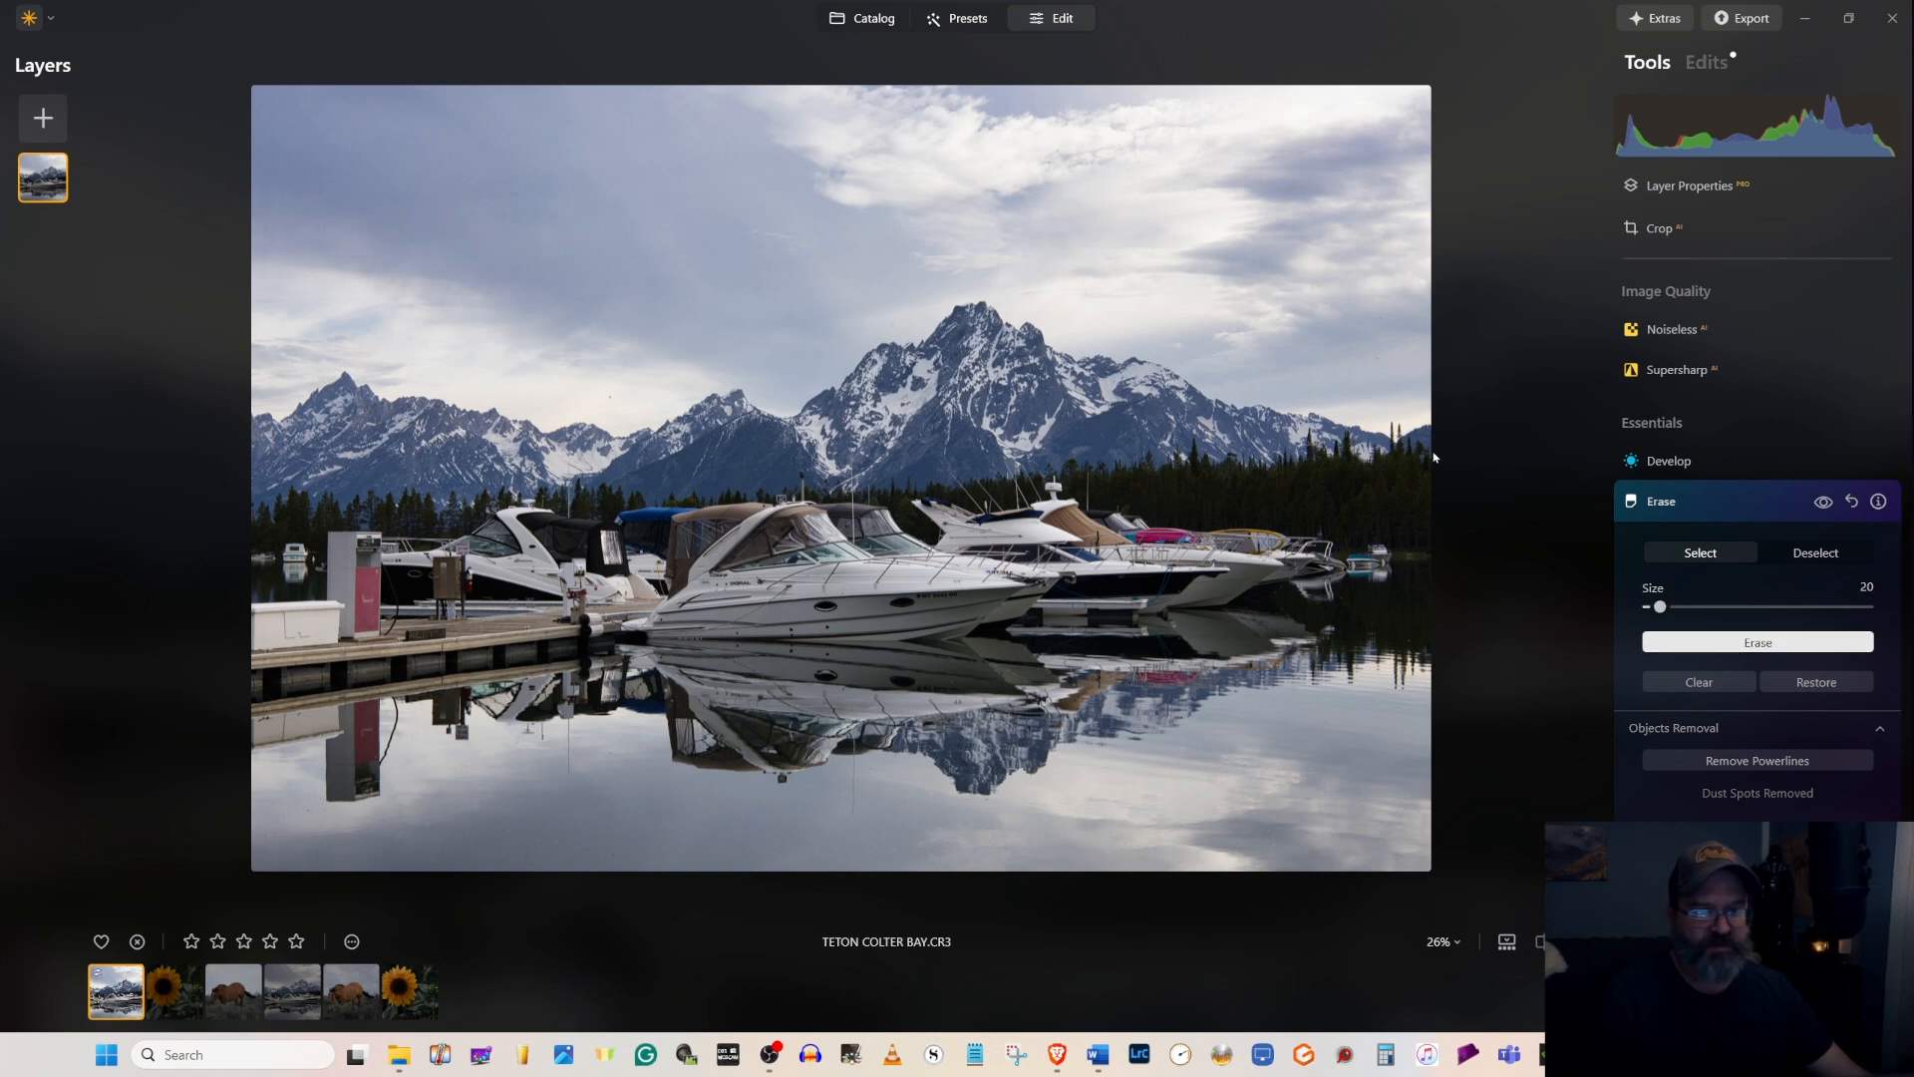
scroll(1381, 365, "up", 3)
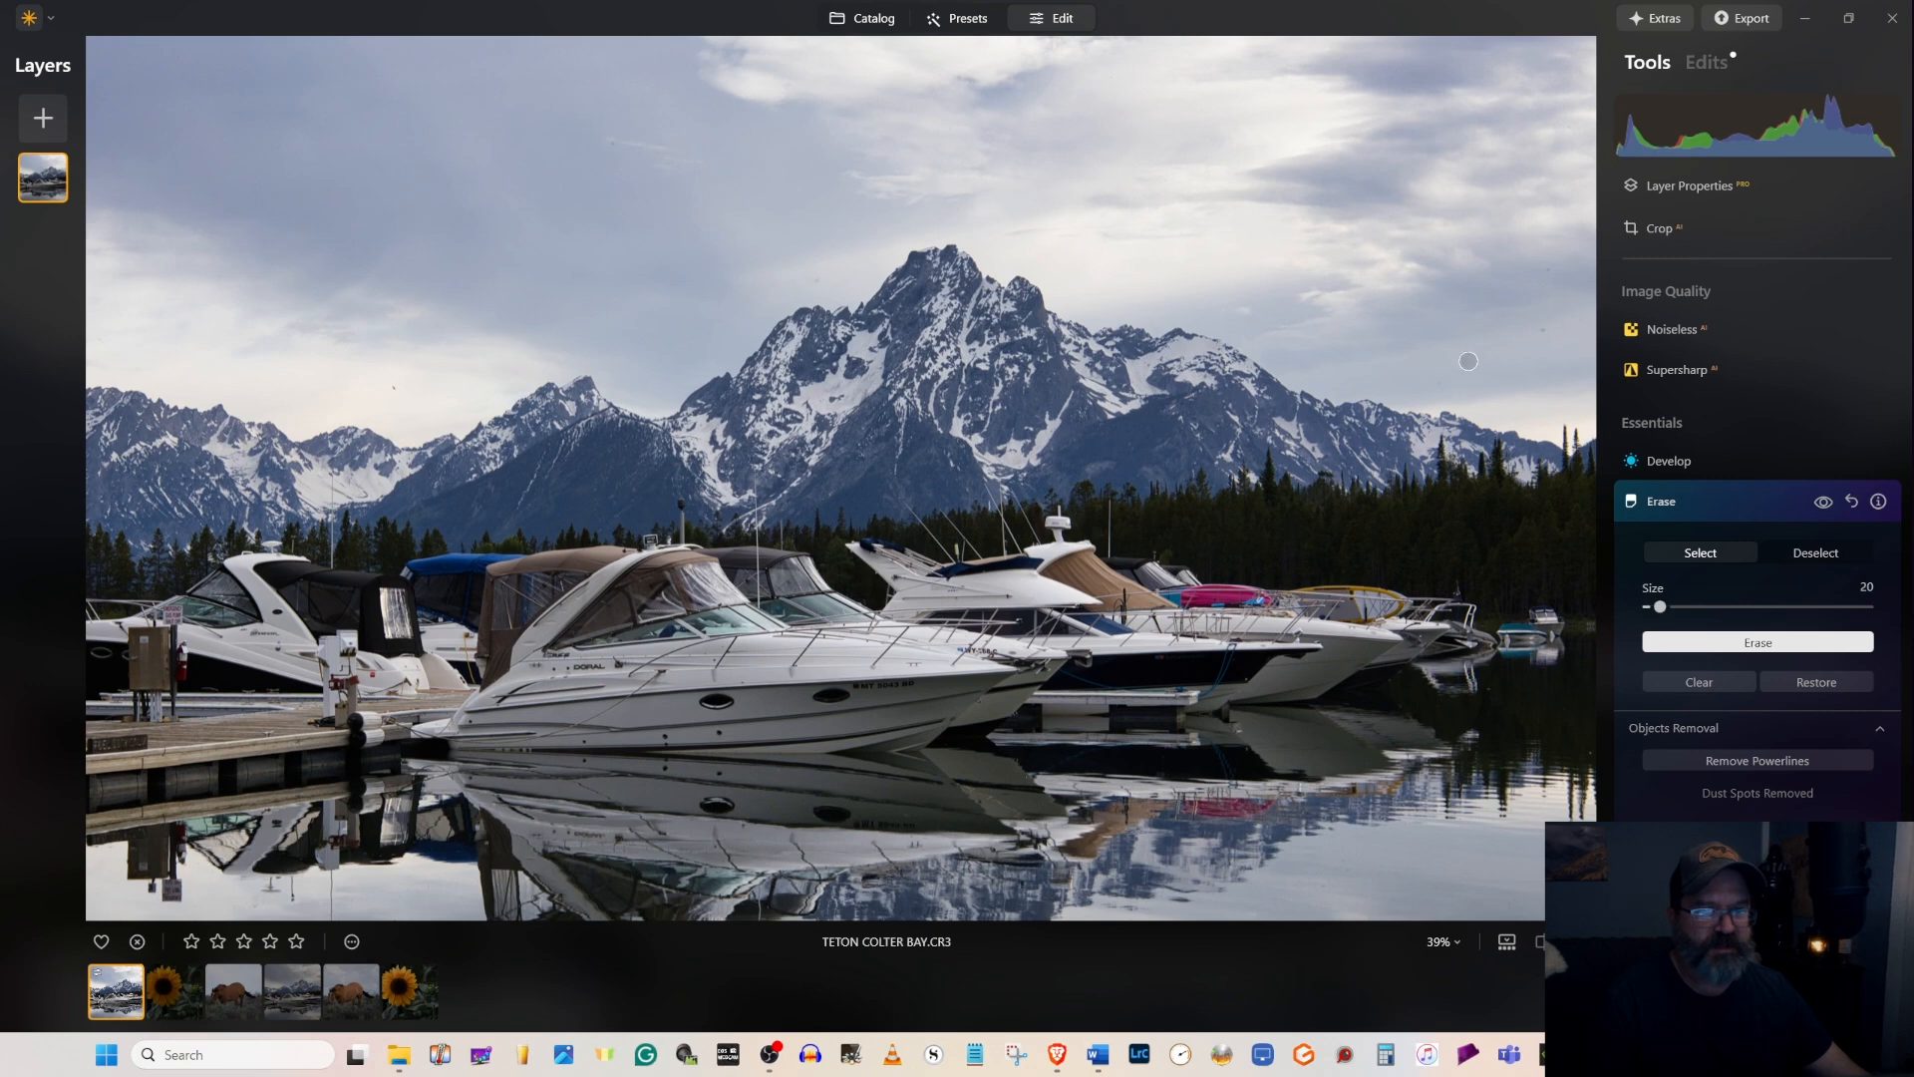
left_click_drag(1661, 605, 1656, 605)
left_click(1546, 331)
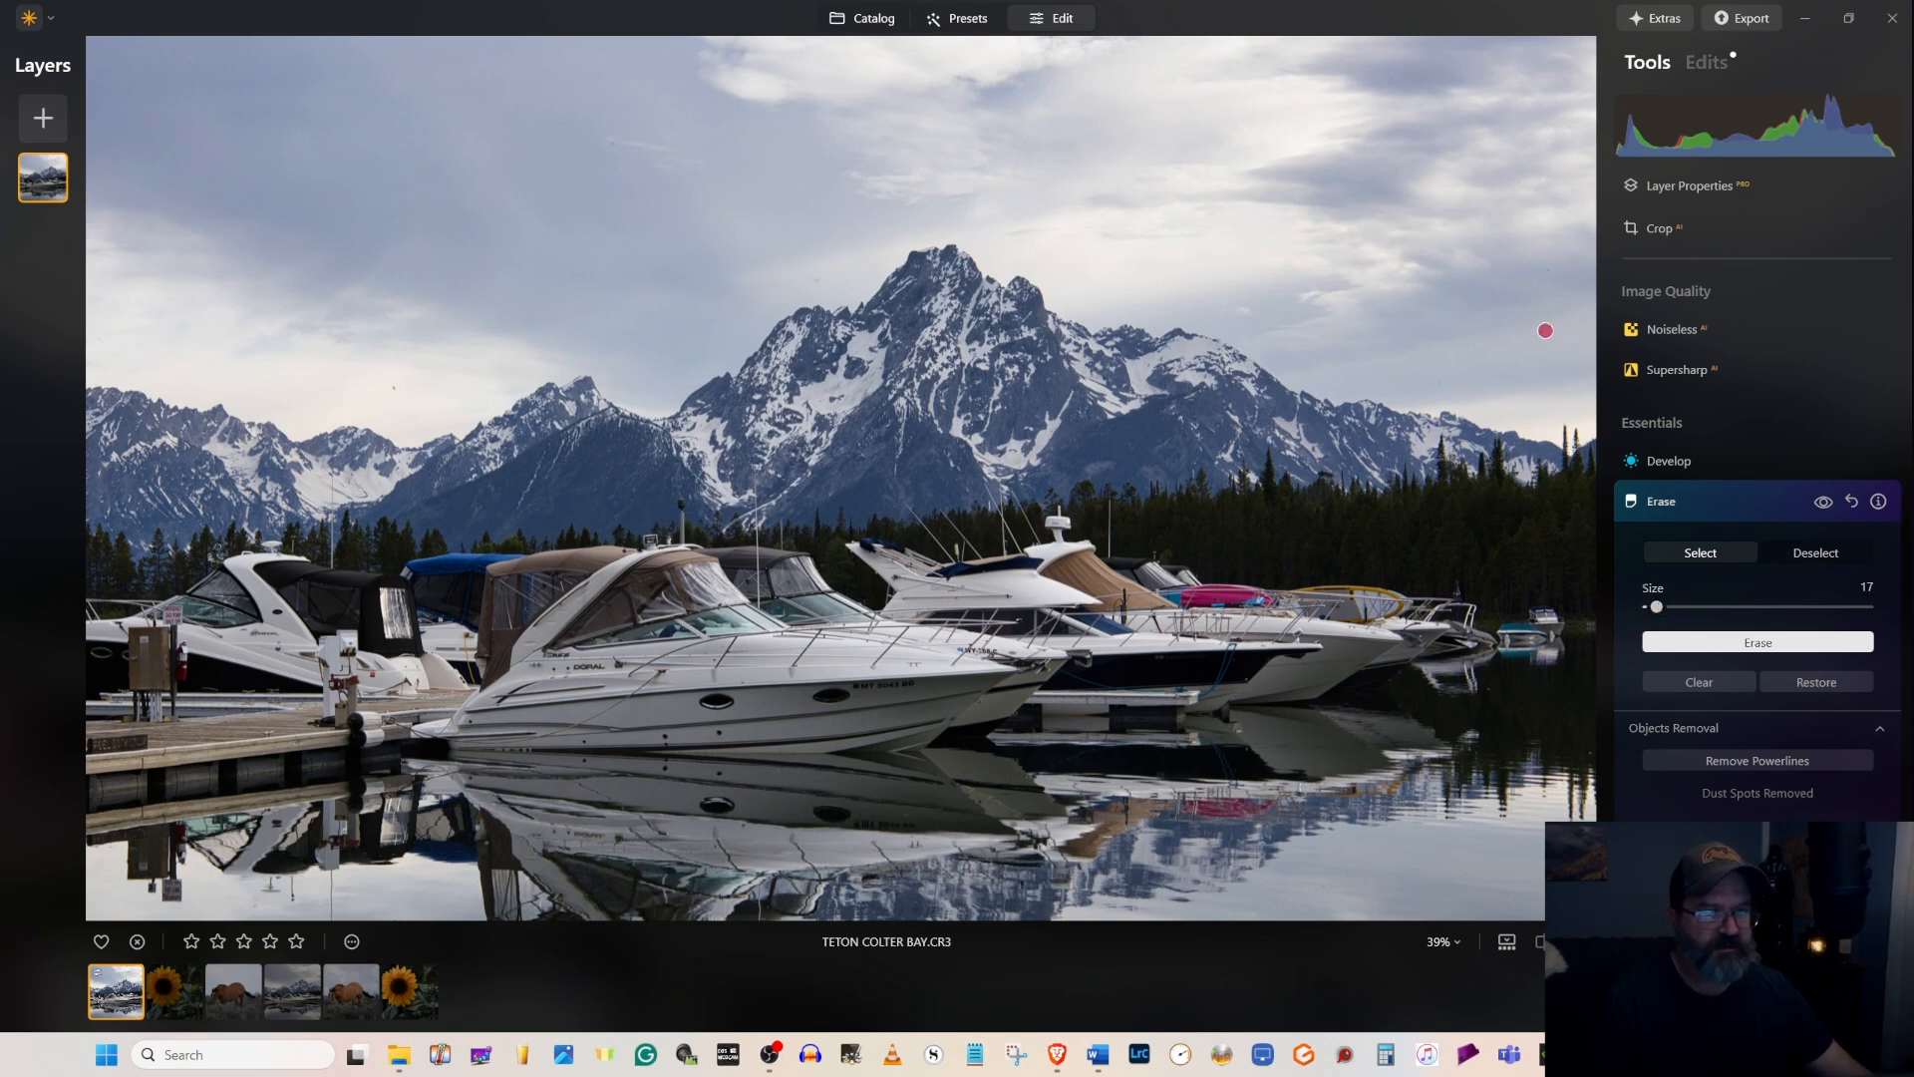
left_click(1548, 272)
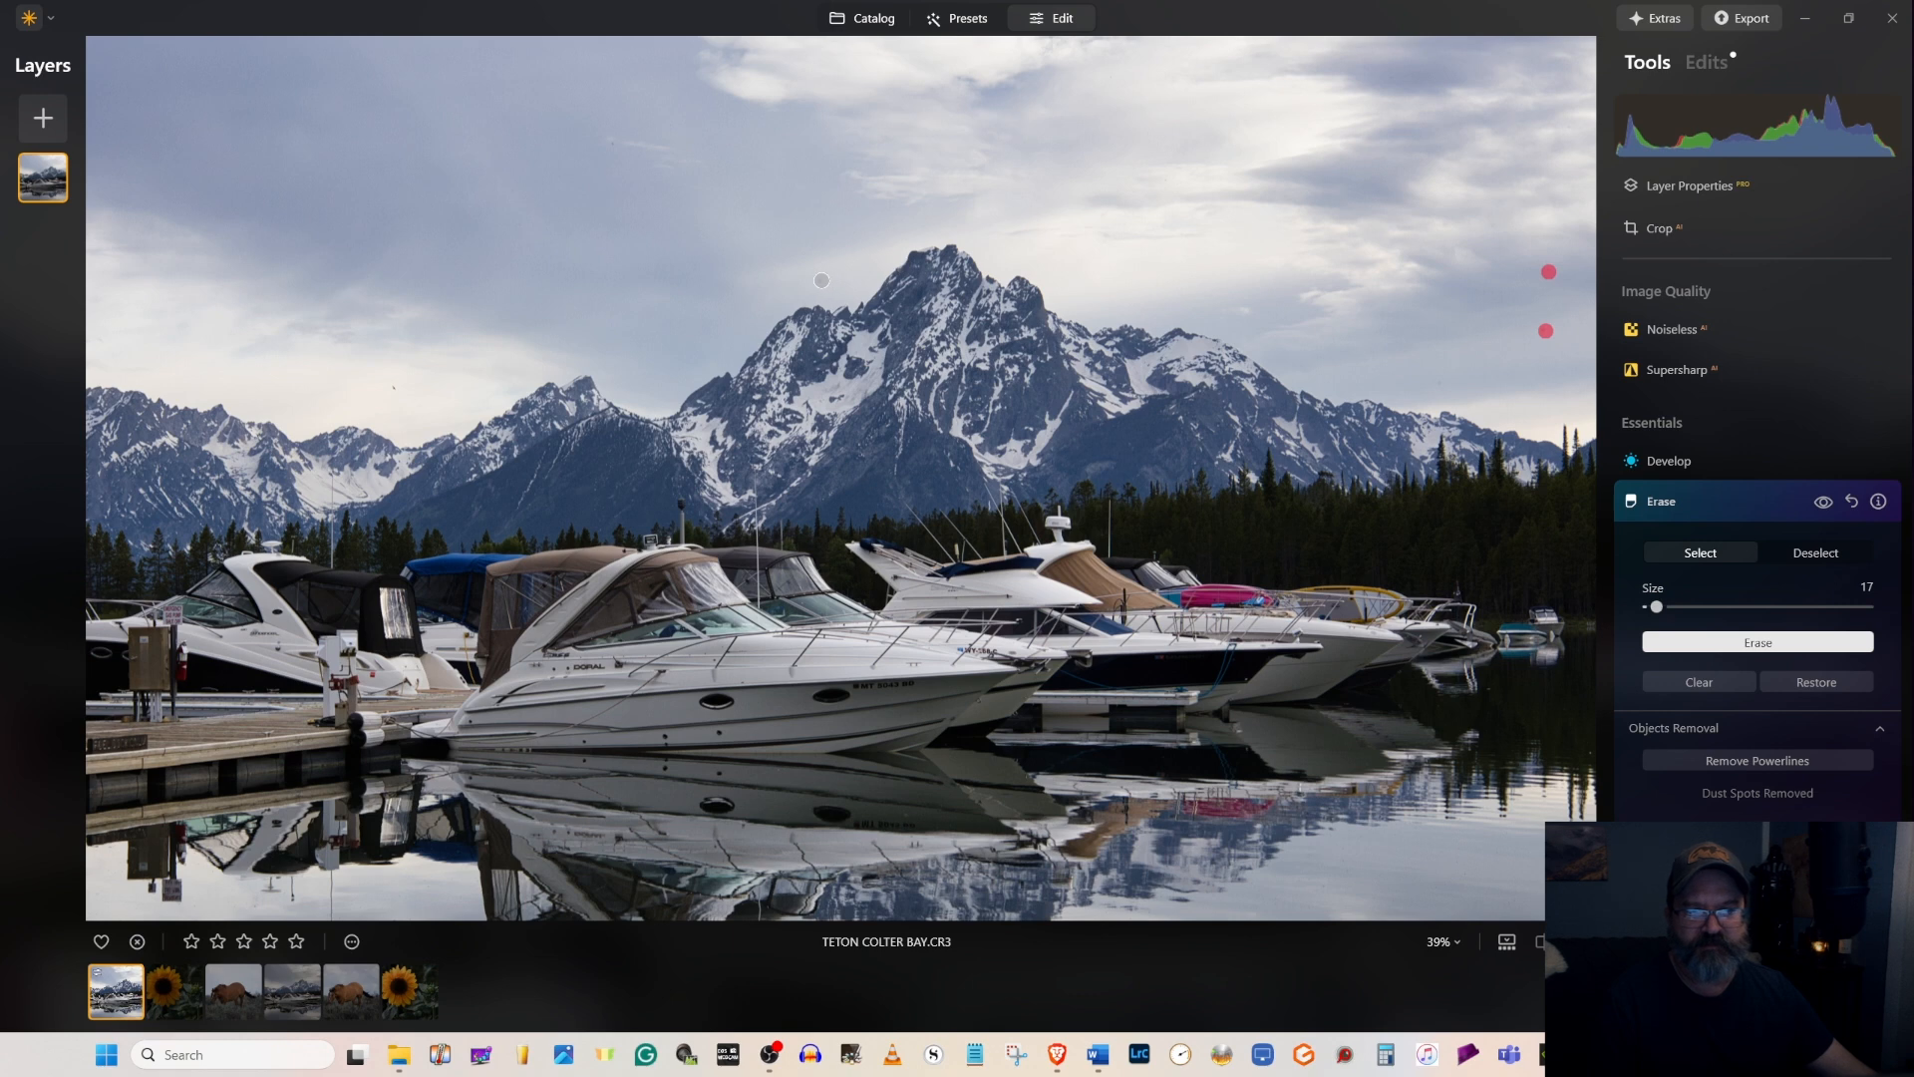
left_click(1780, 653)
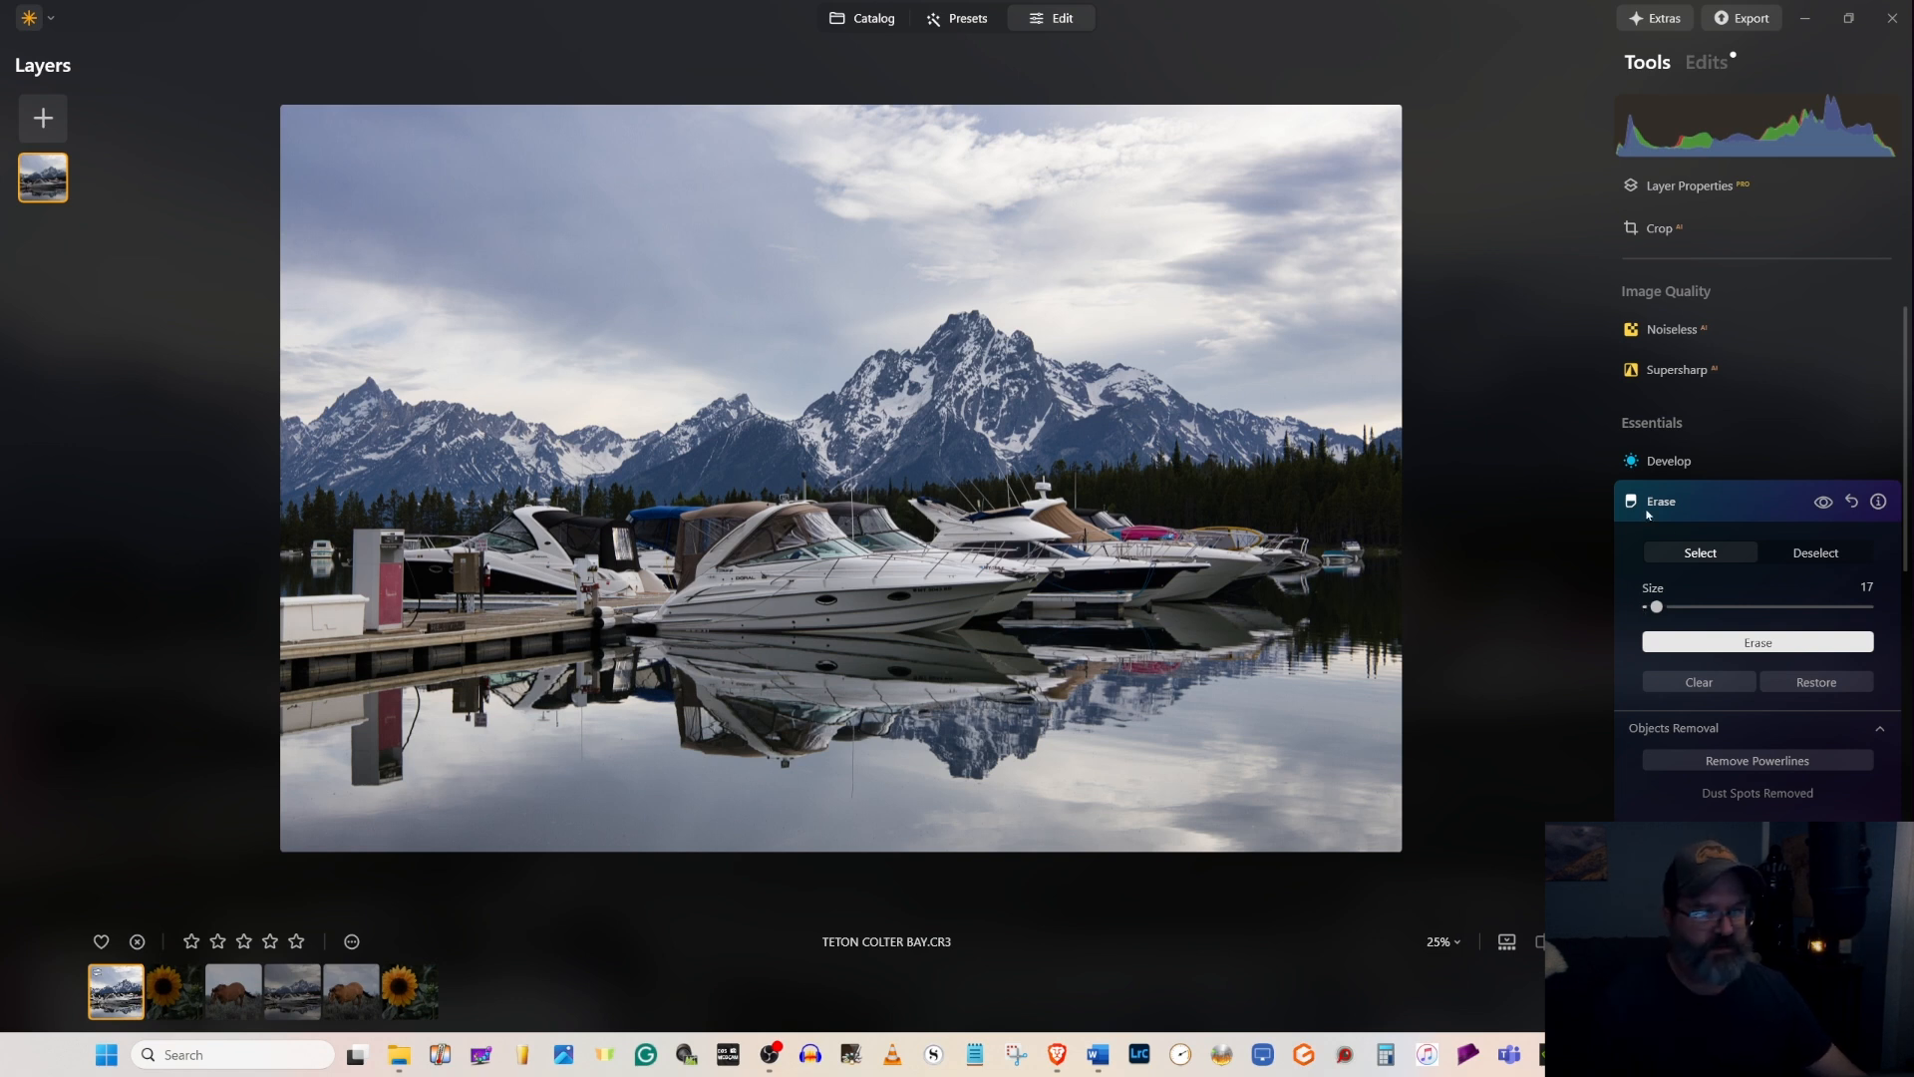
left_click(1657, 500)
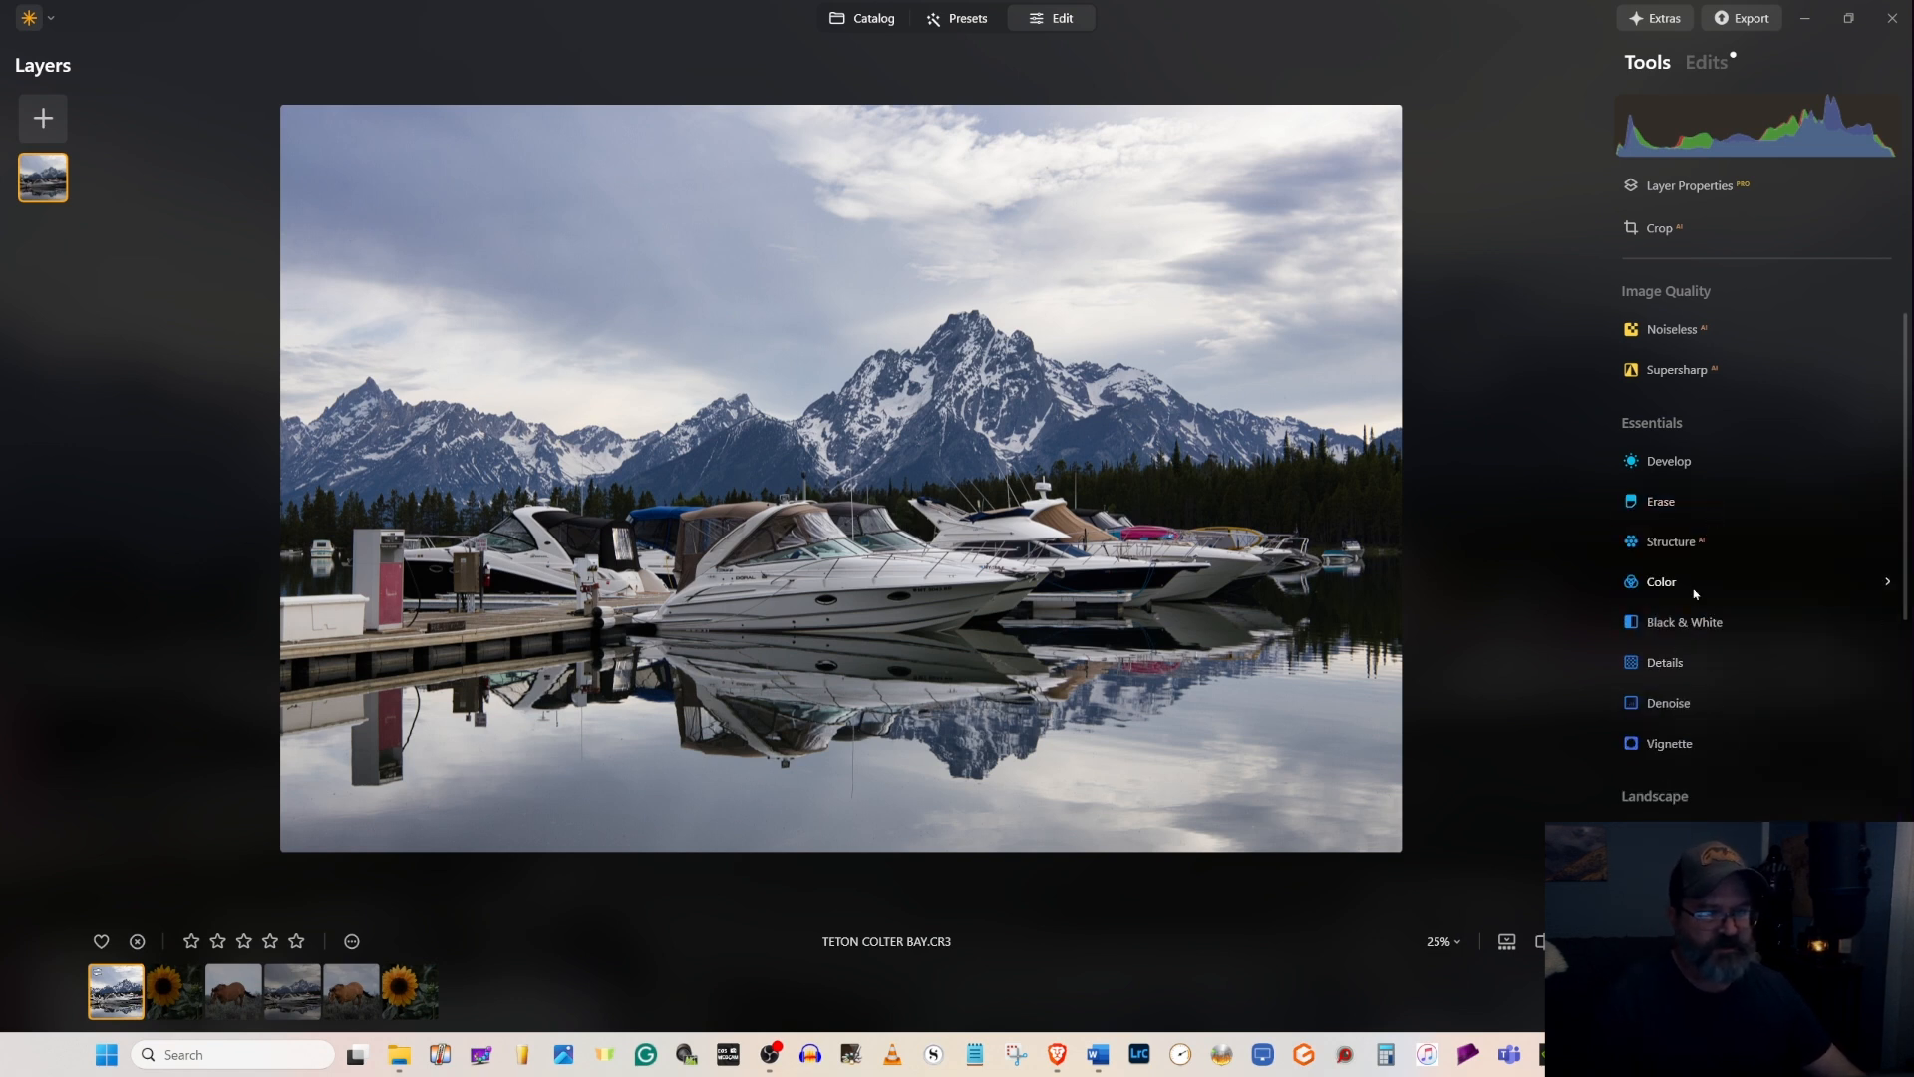
- Set Remove Color Cast to 69 in the marina photo's Color adjustments
left_click(1695, 588)
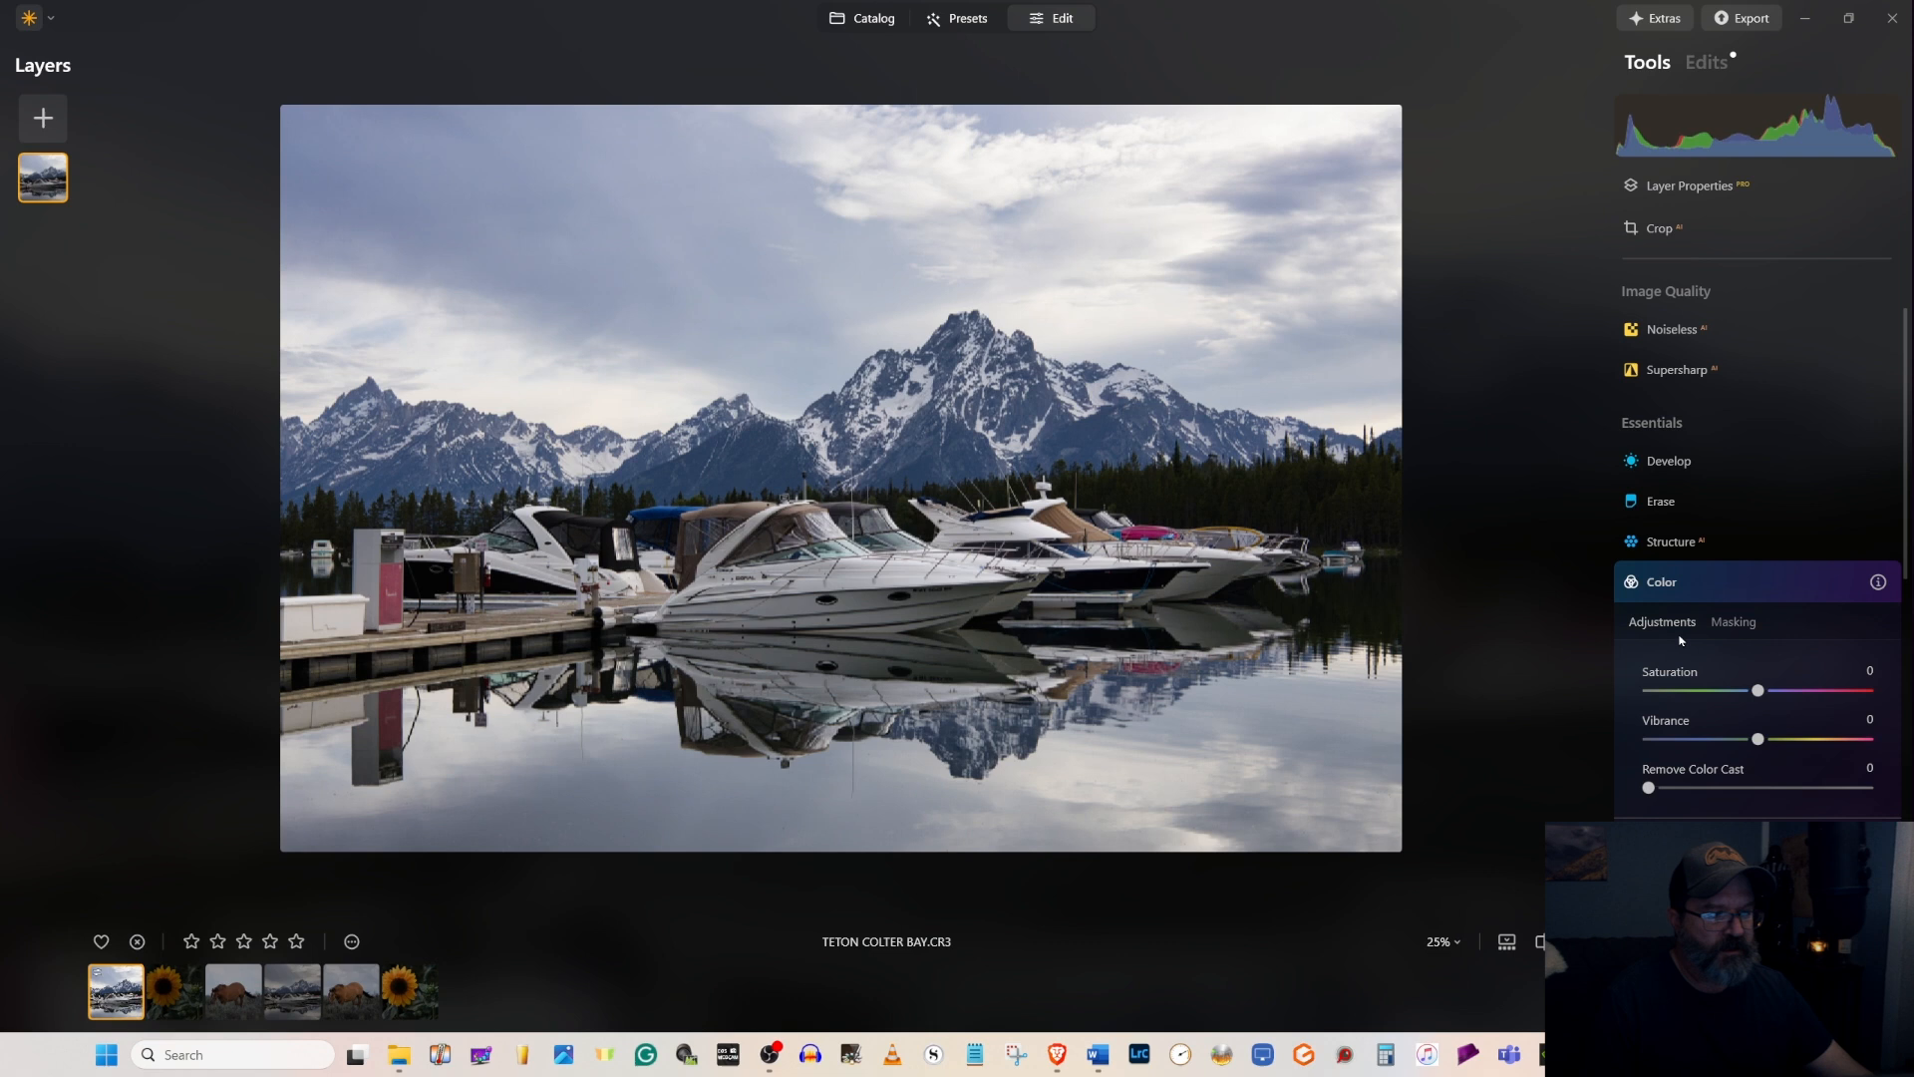
left_click(1726, 581)
left_click(1726, 581)
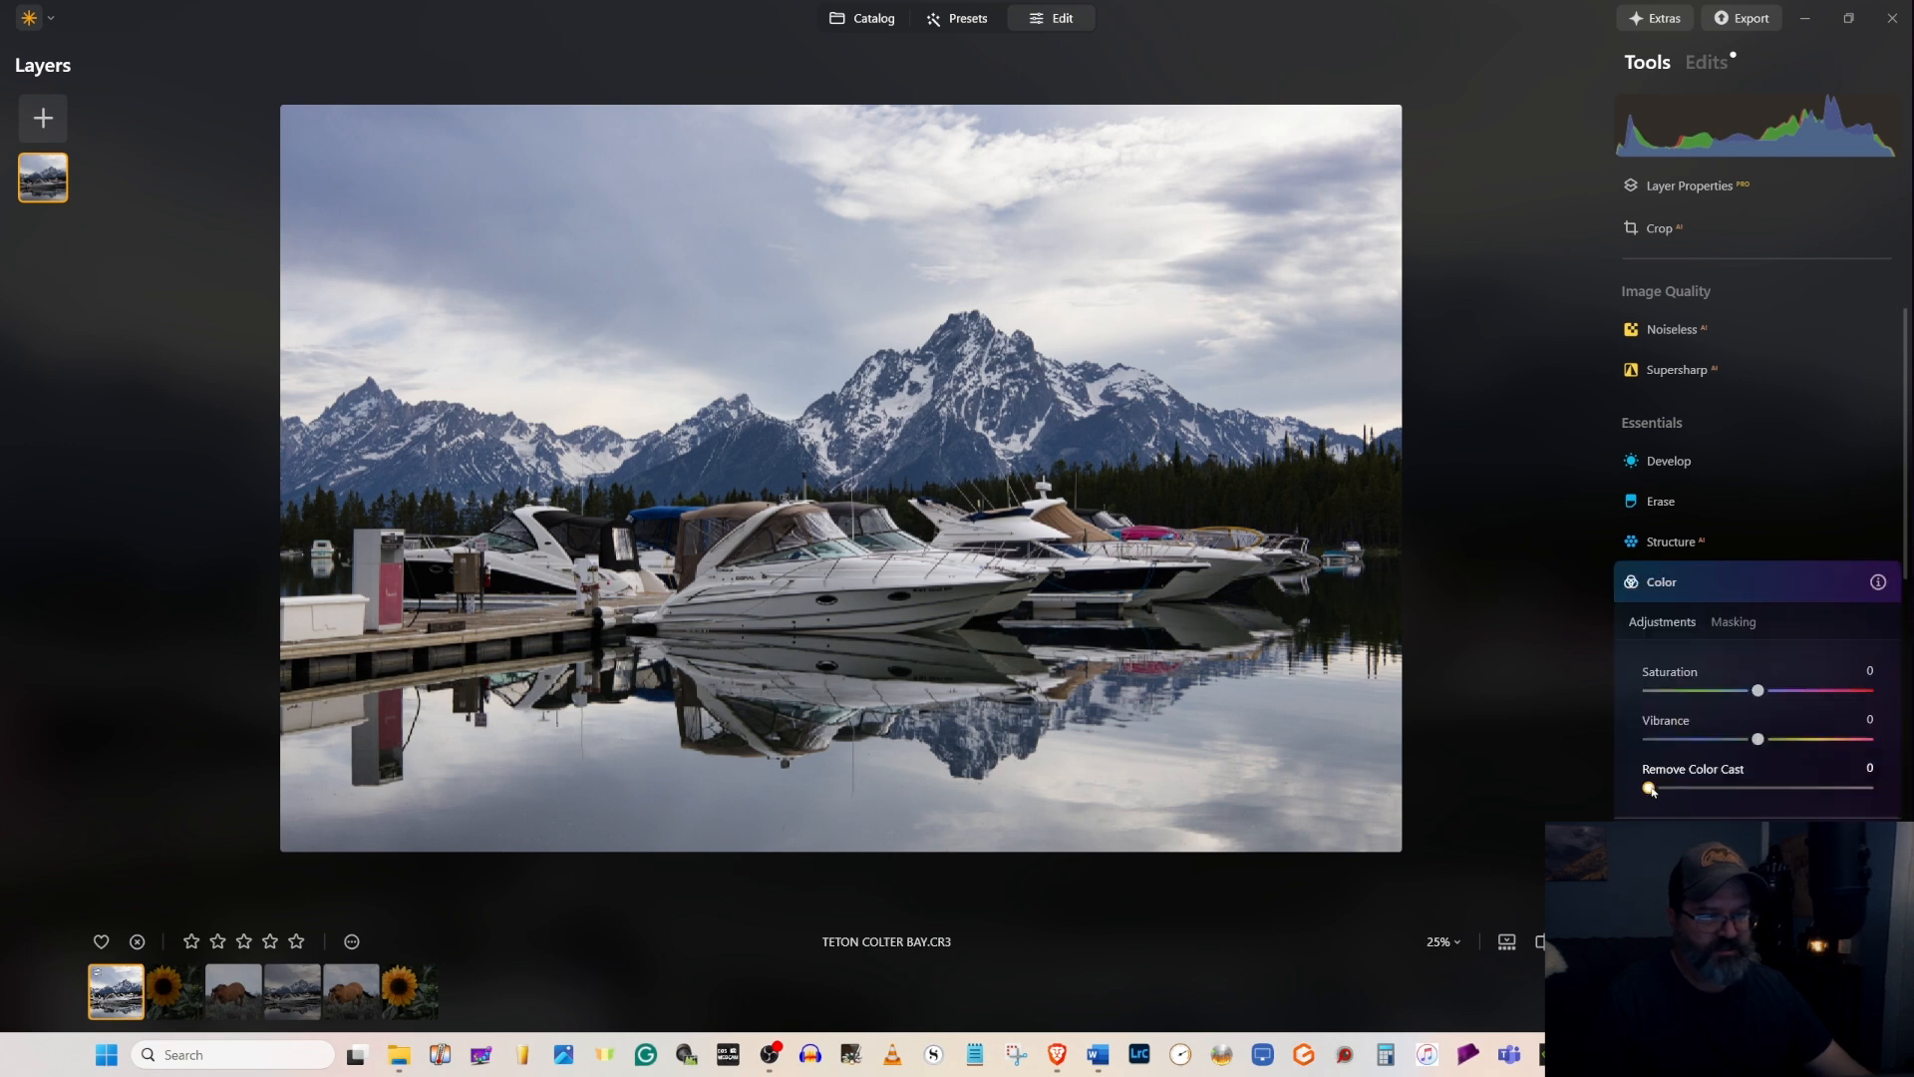
left_click_drag(1650, 790, 1801, 806)
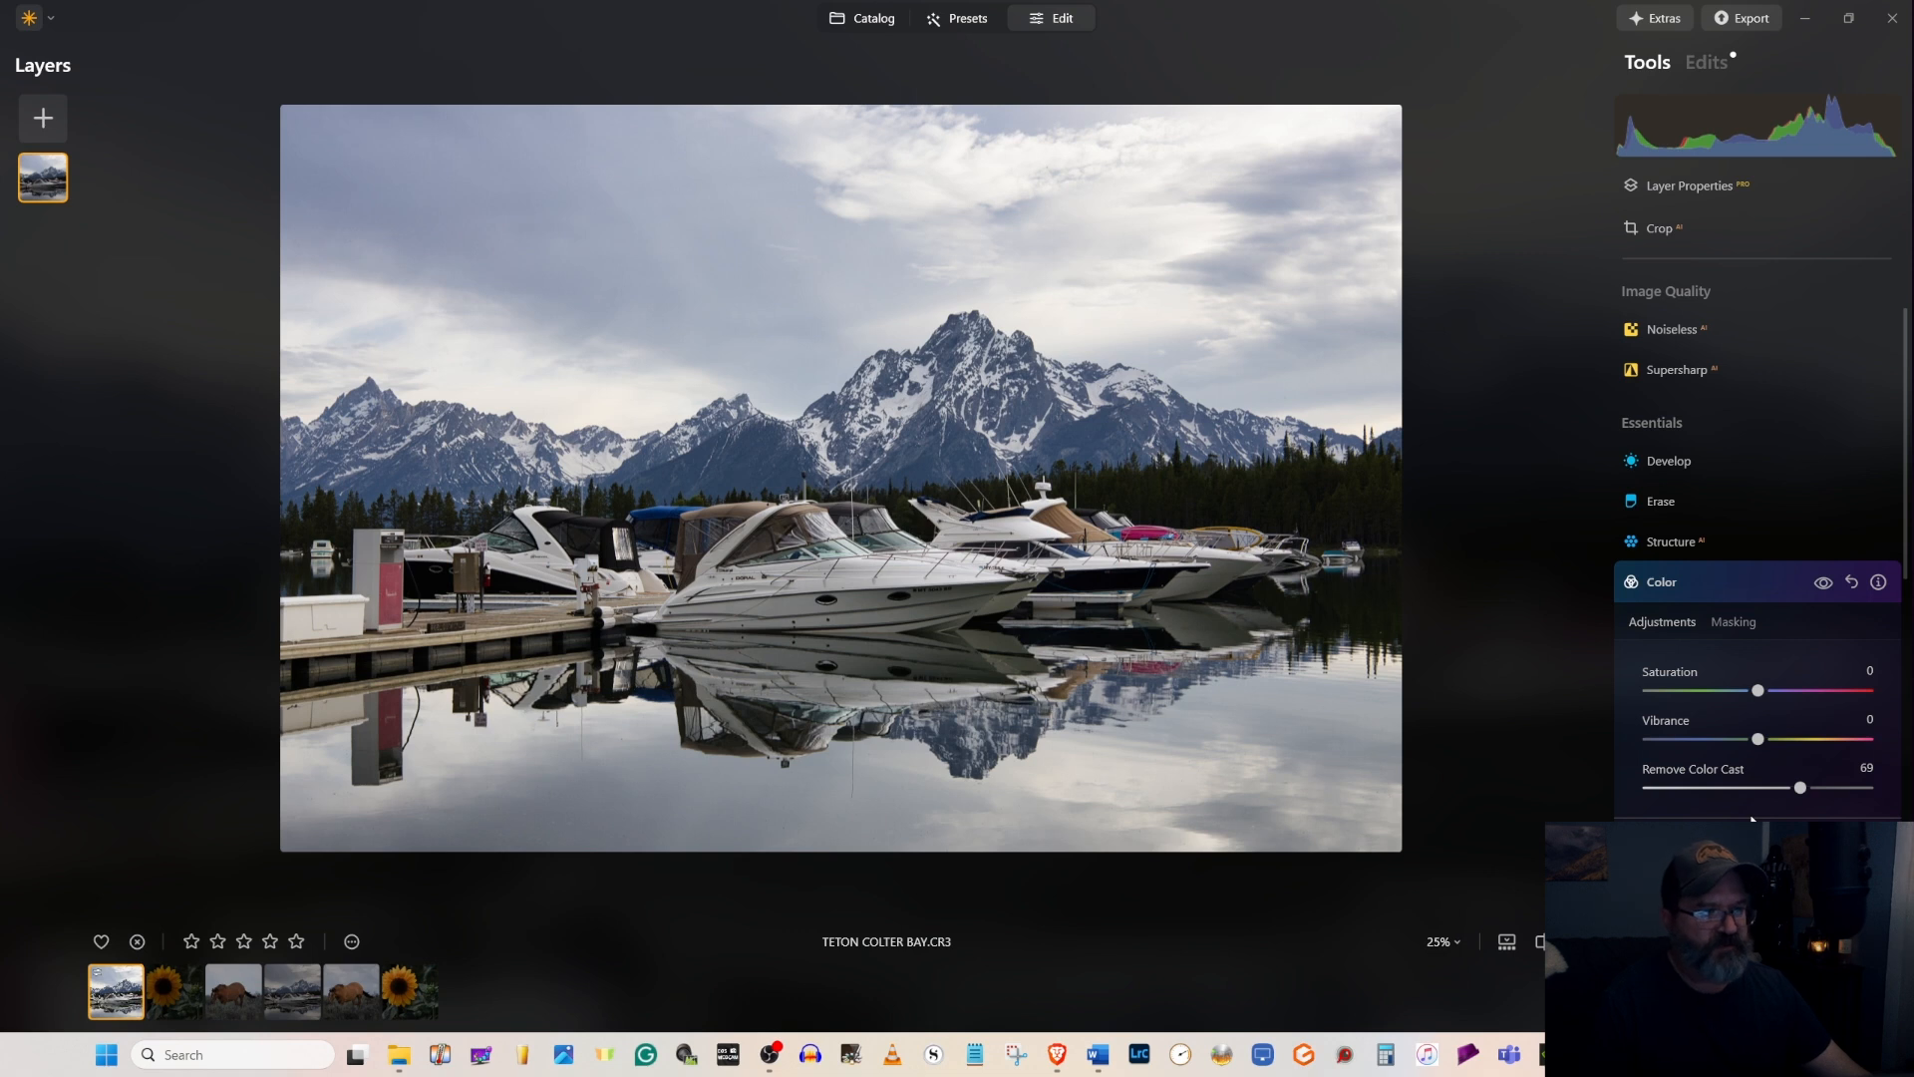
left_click(1737, 583)
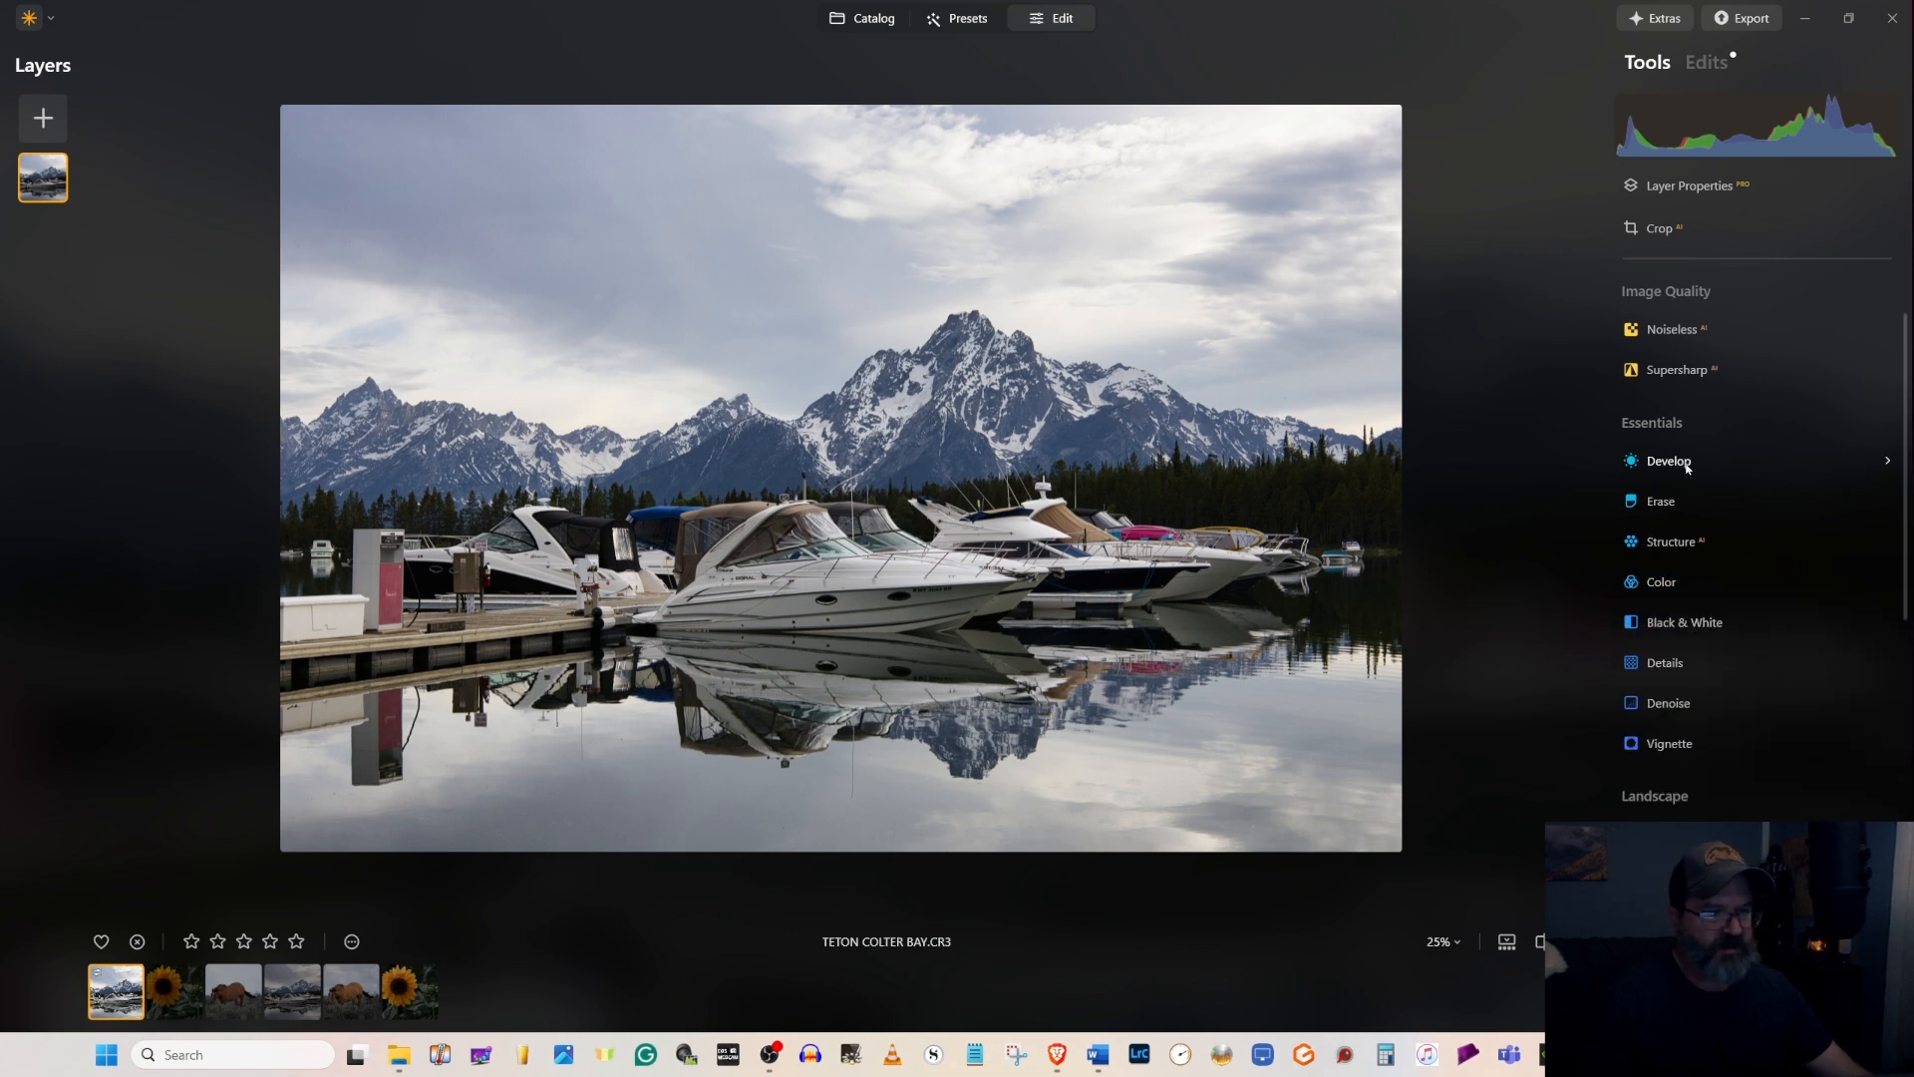
- Add a radial gradient mask to the marina photo's Develop adjustment, shaped as a wide ellipse centred over the boats
left_click(1685, 462)
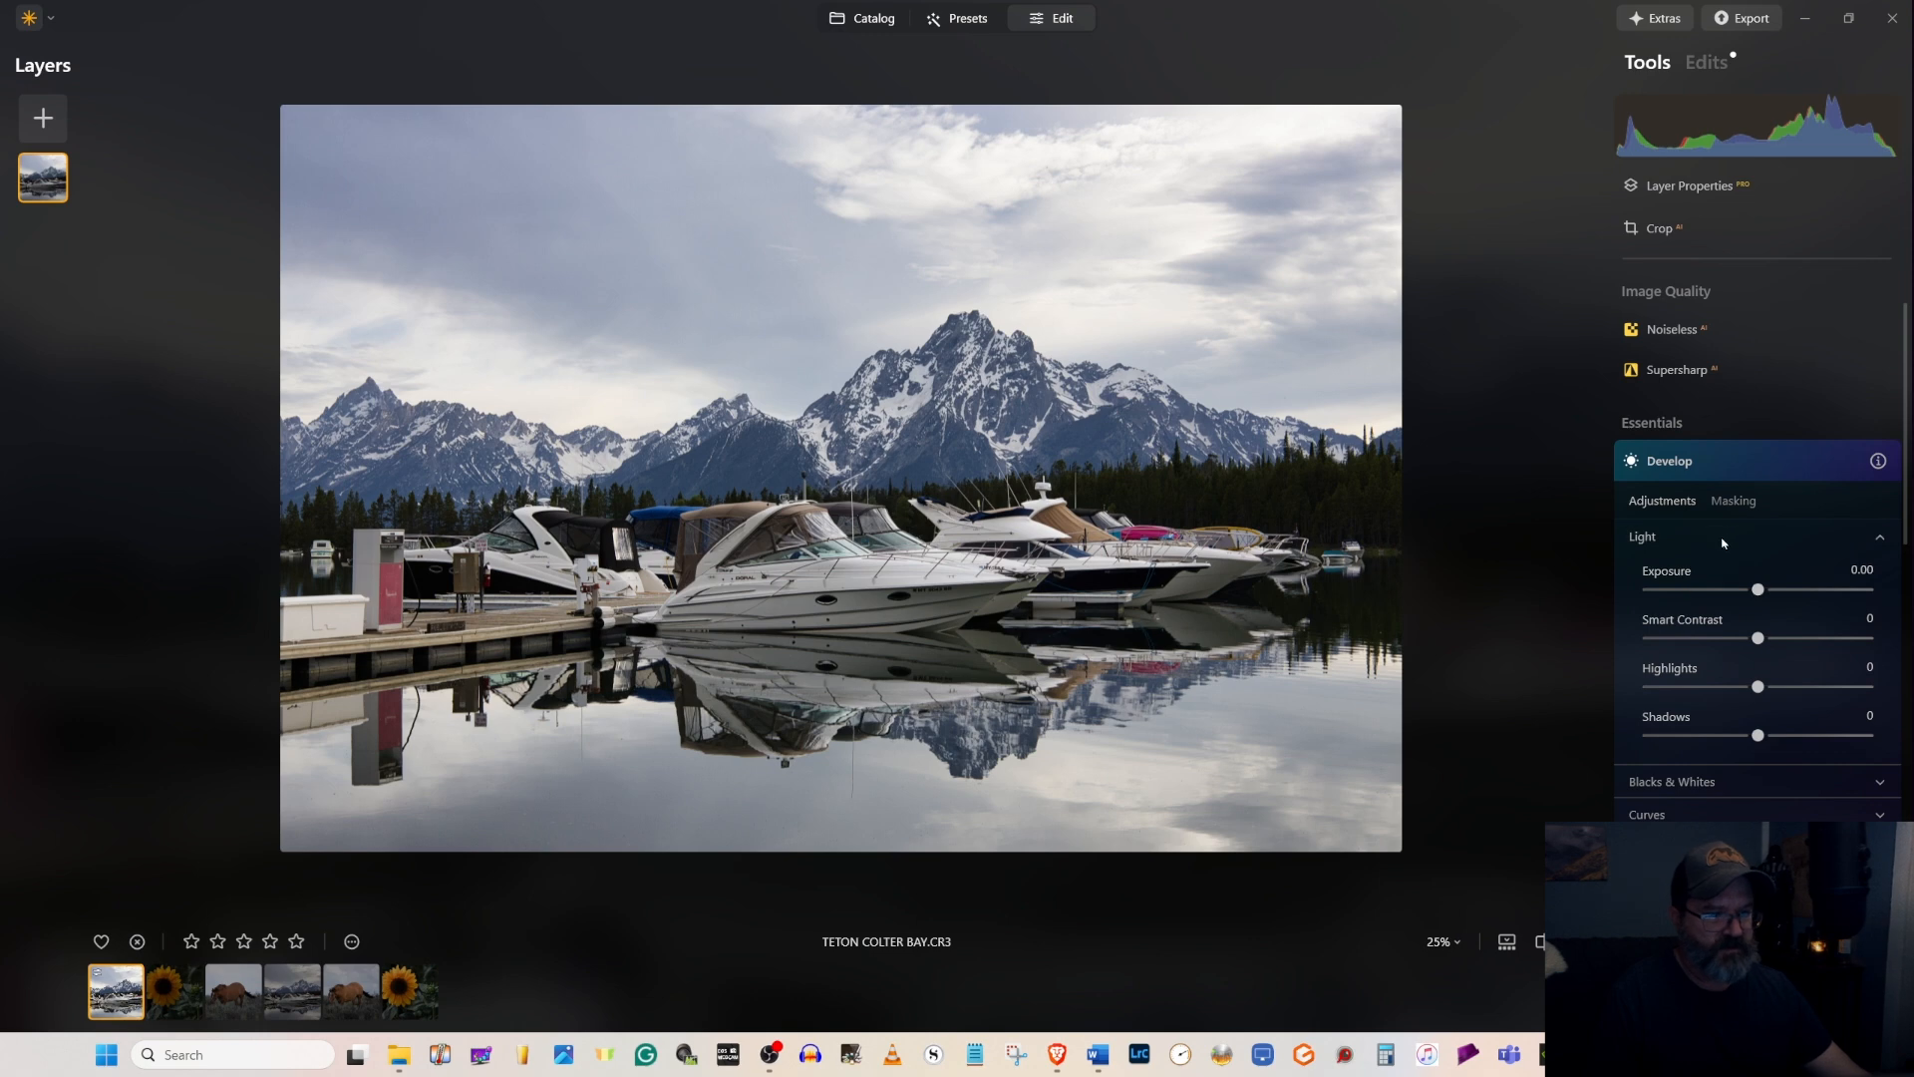
left_click(1733, 501)
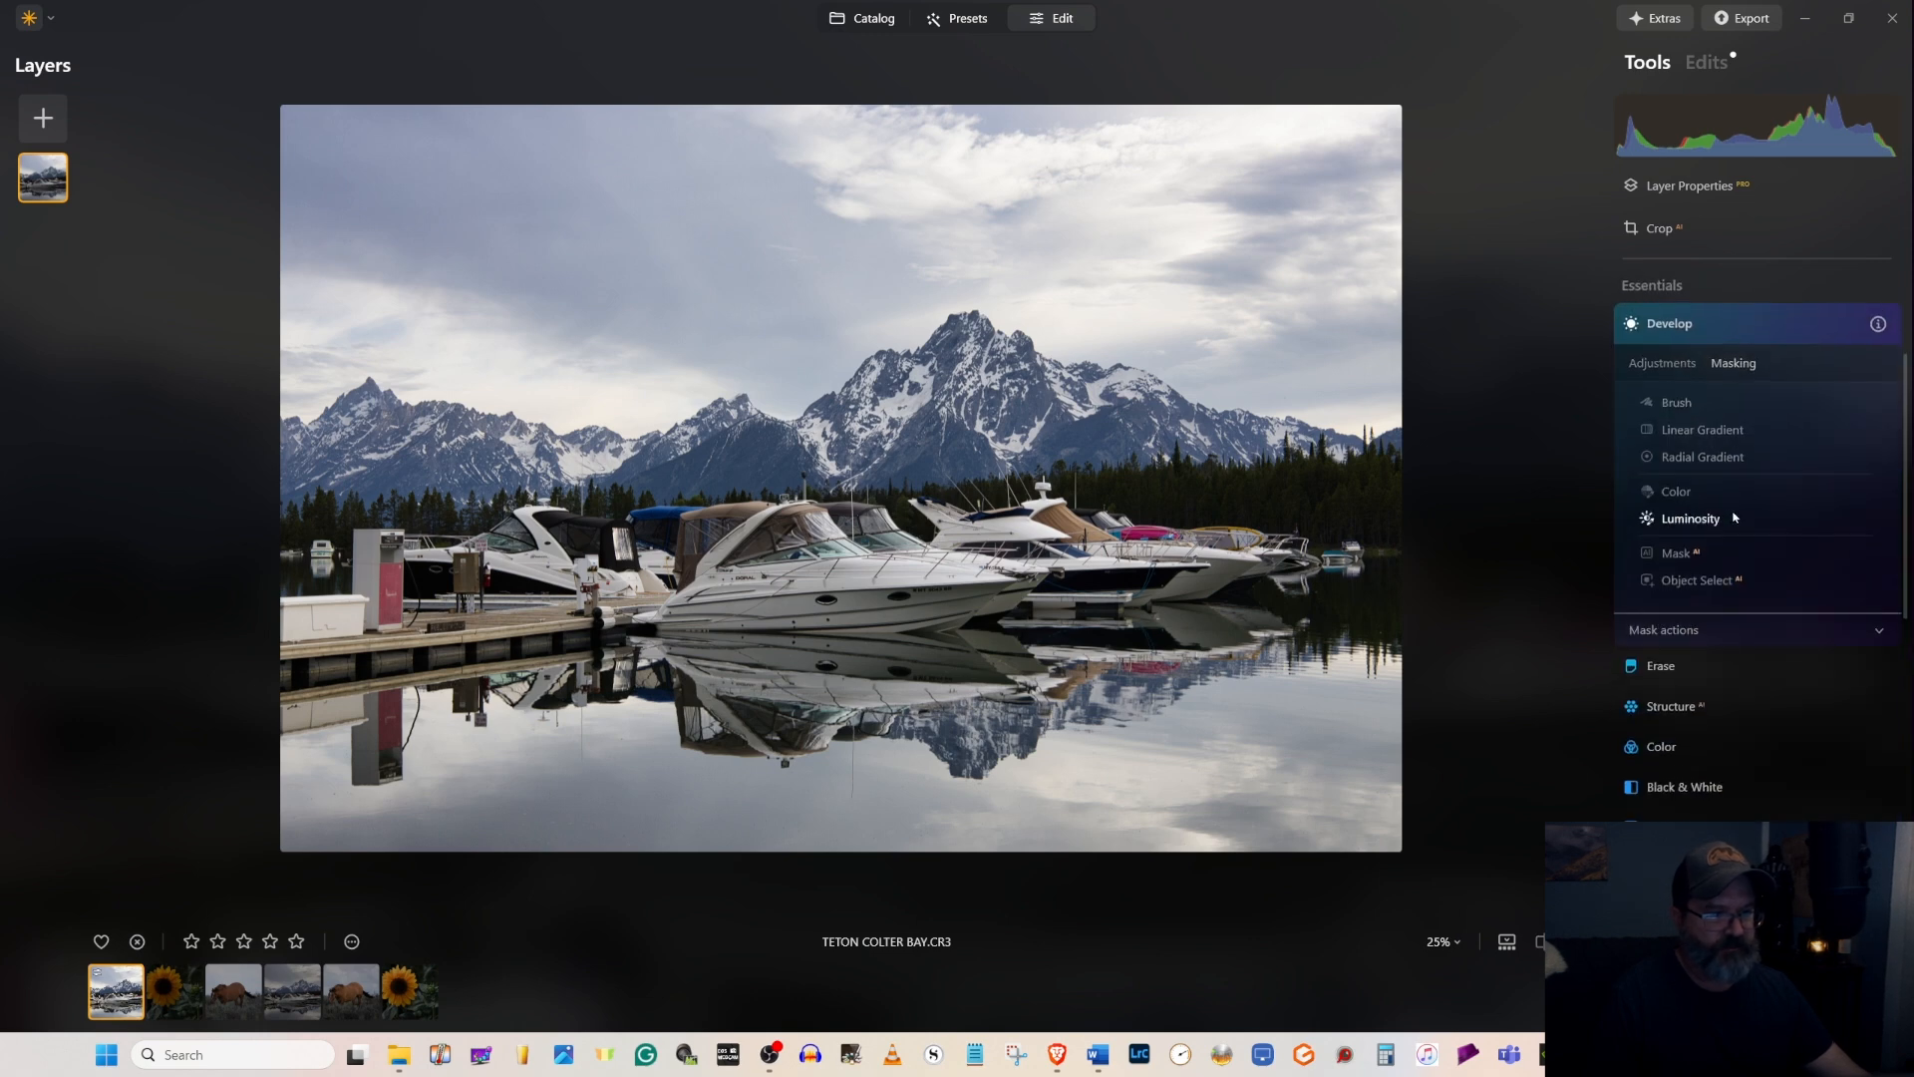
left_click(1697, 452)
left_click(696, 495)
left_click_drag(780, 509, 853, 504)
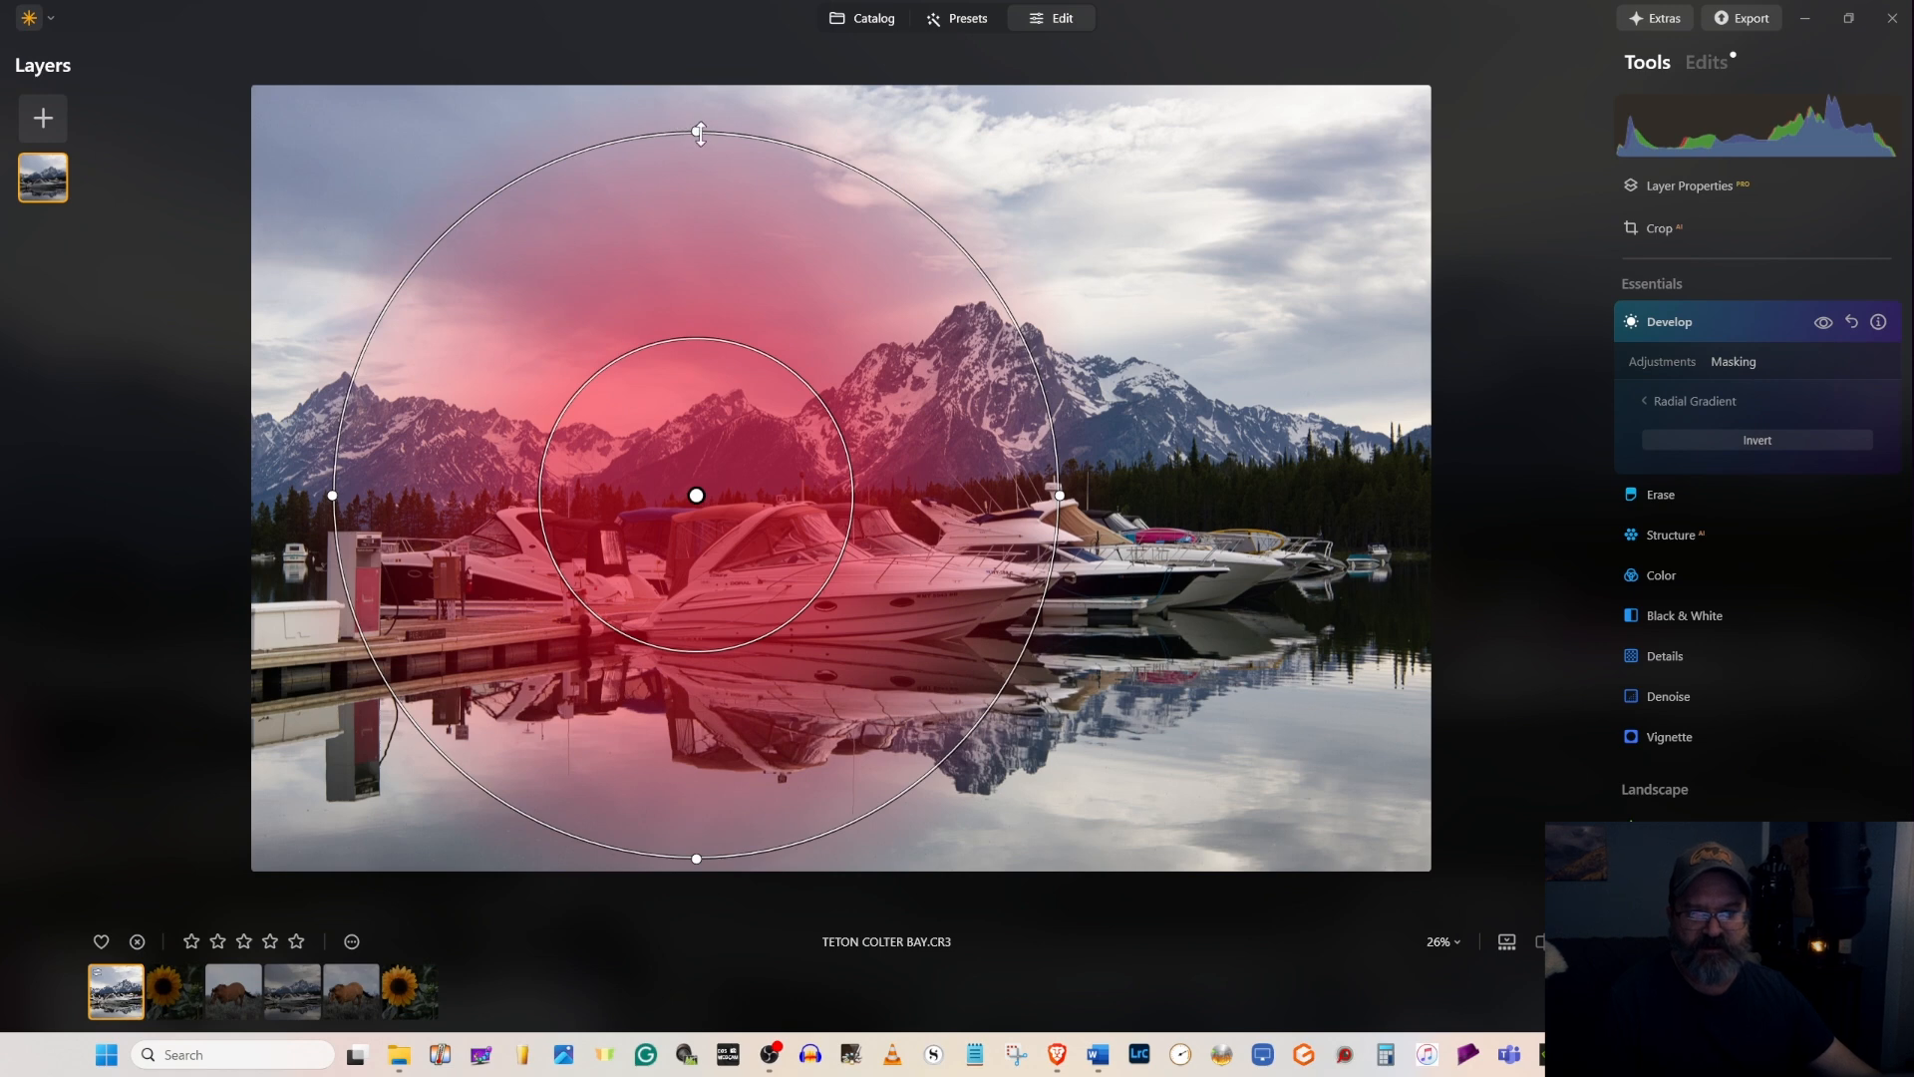
left_click_drag(674, 127, 669, 287)
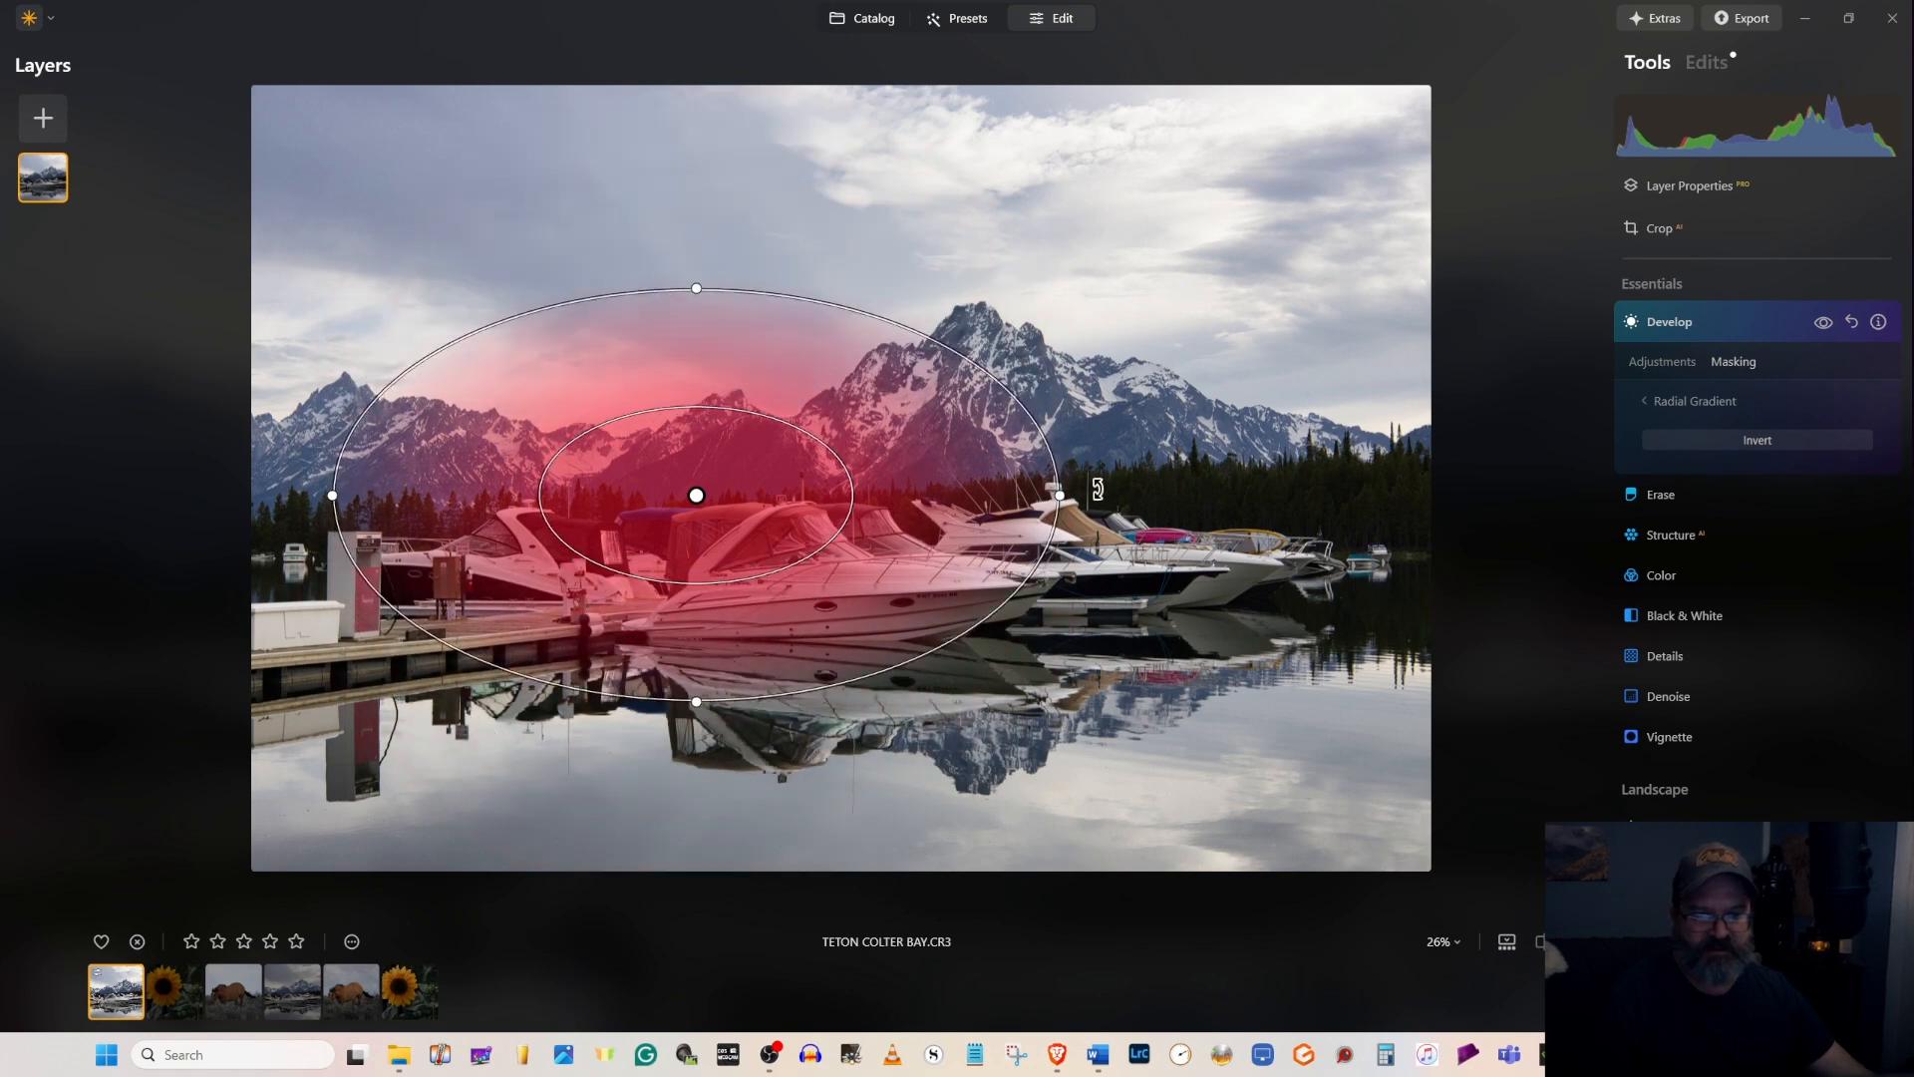
left_click_drag(1060, 495, 1288, 495)
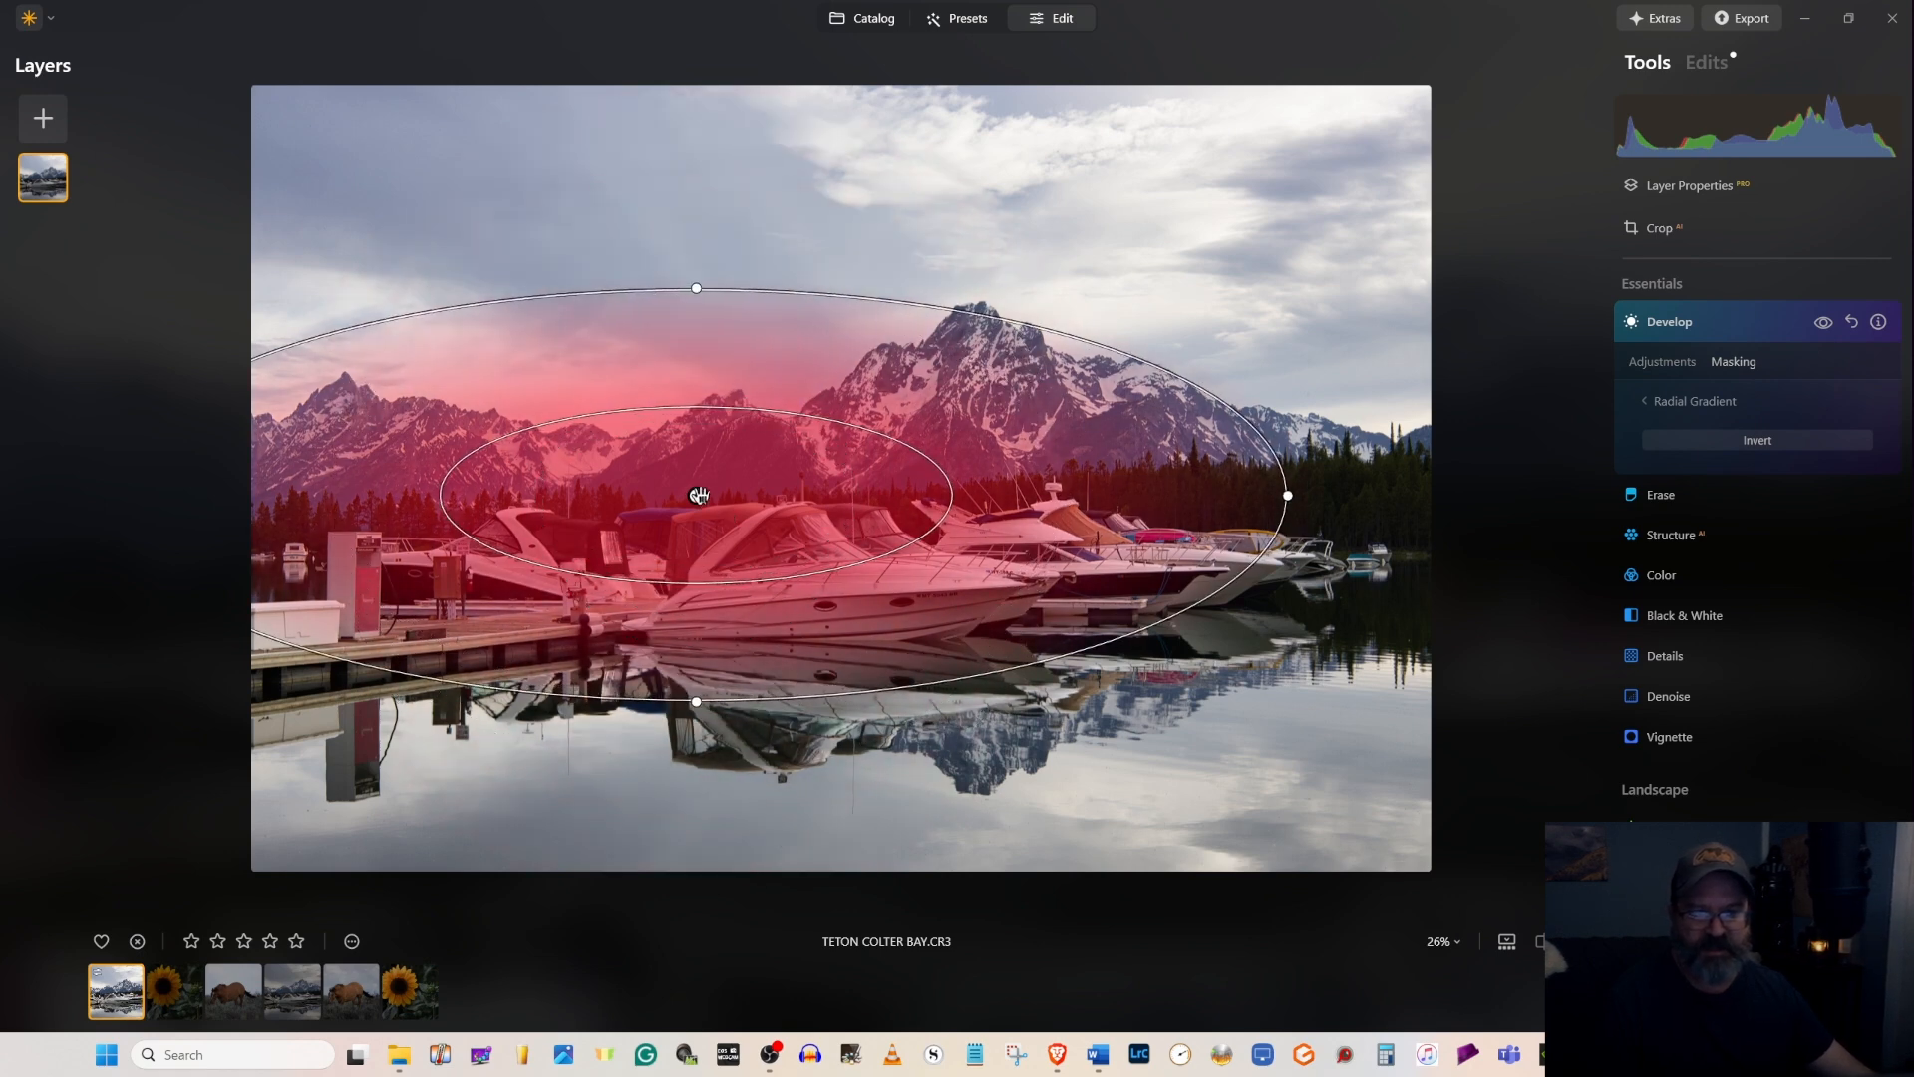
left_click_drag(696, 495, 851, 530)
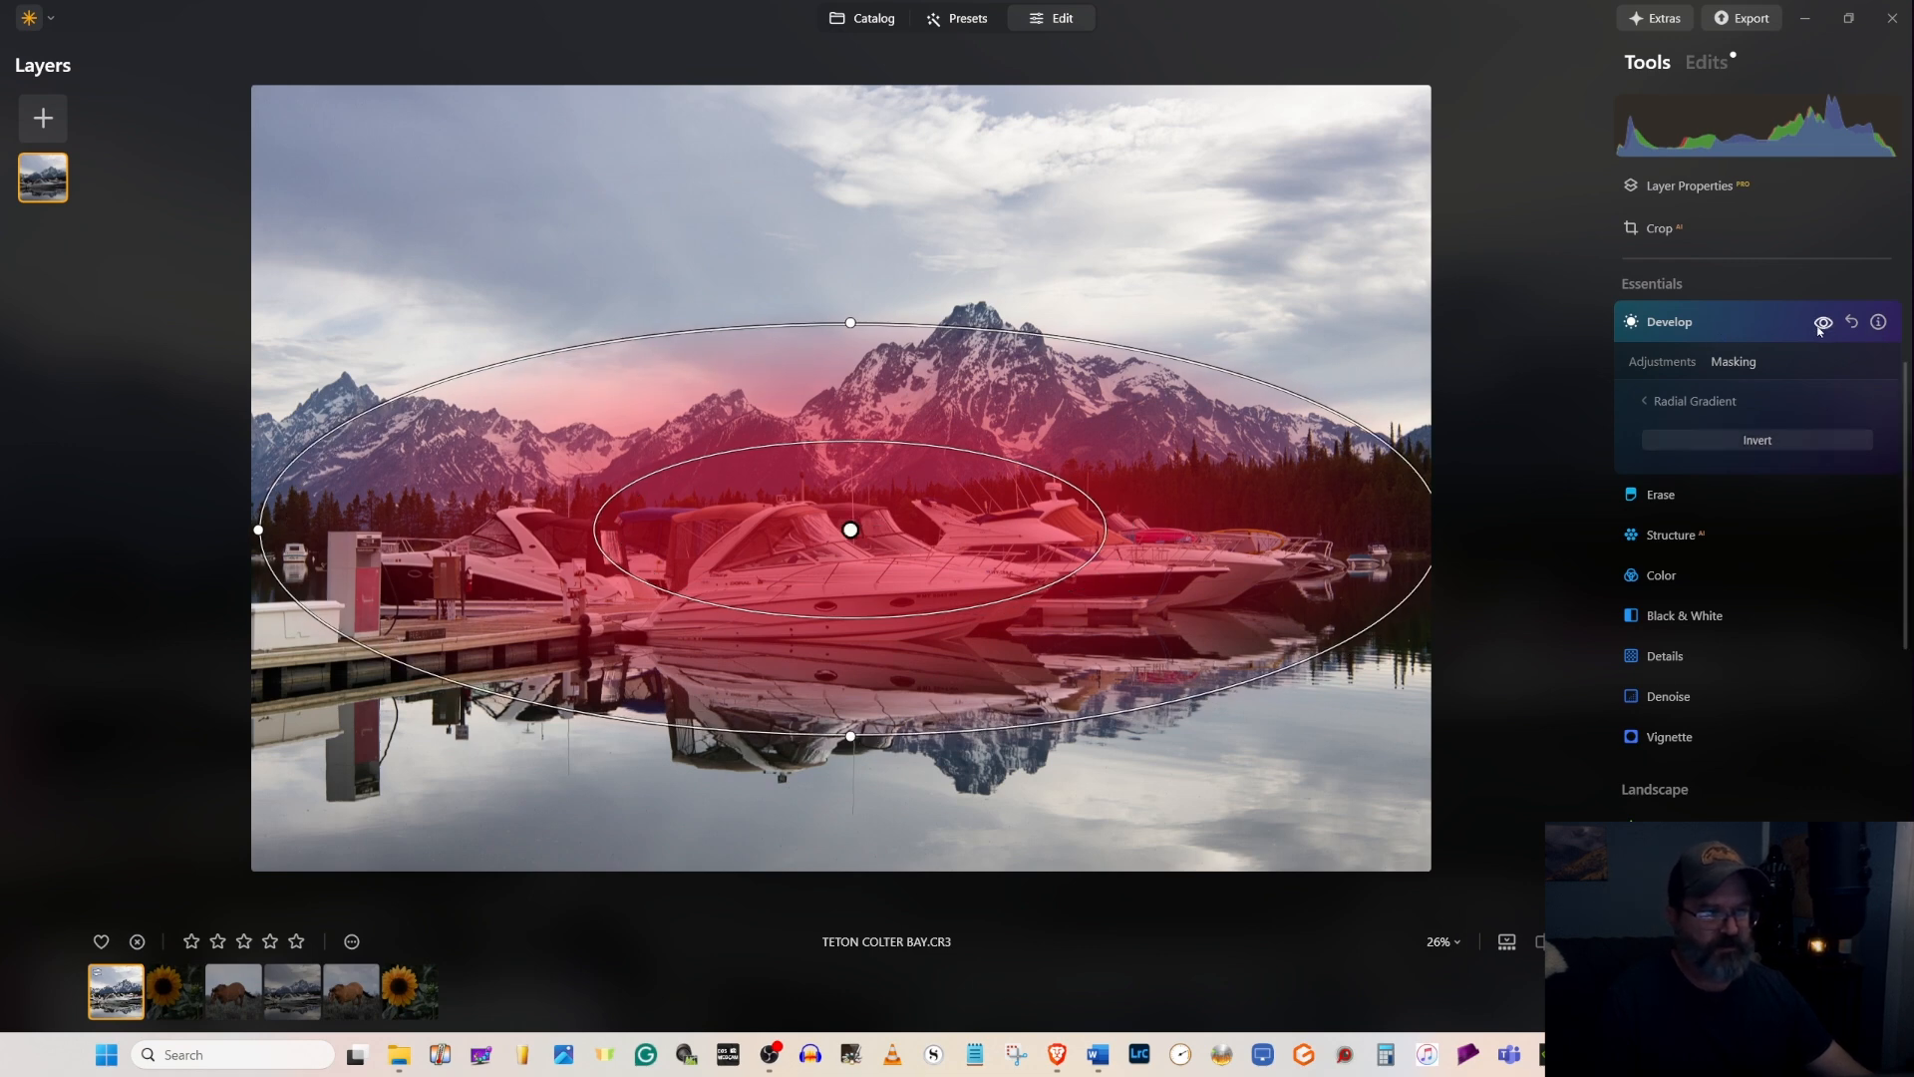
left_click(1667, 321)
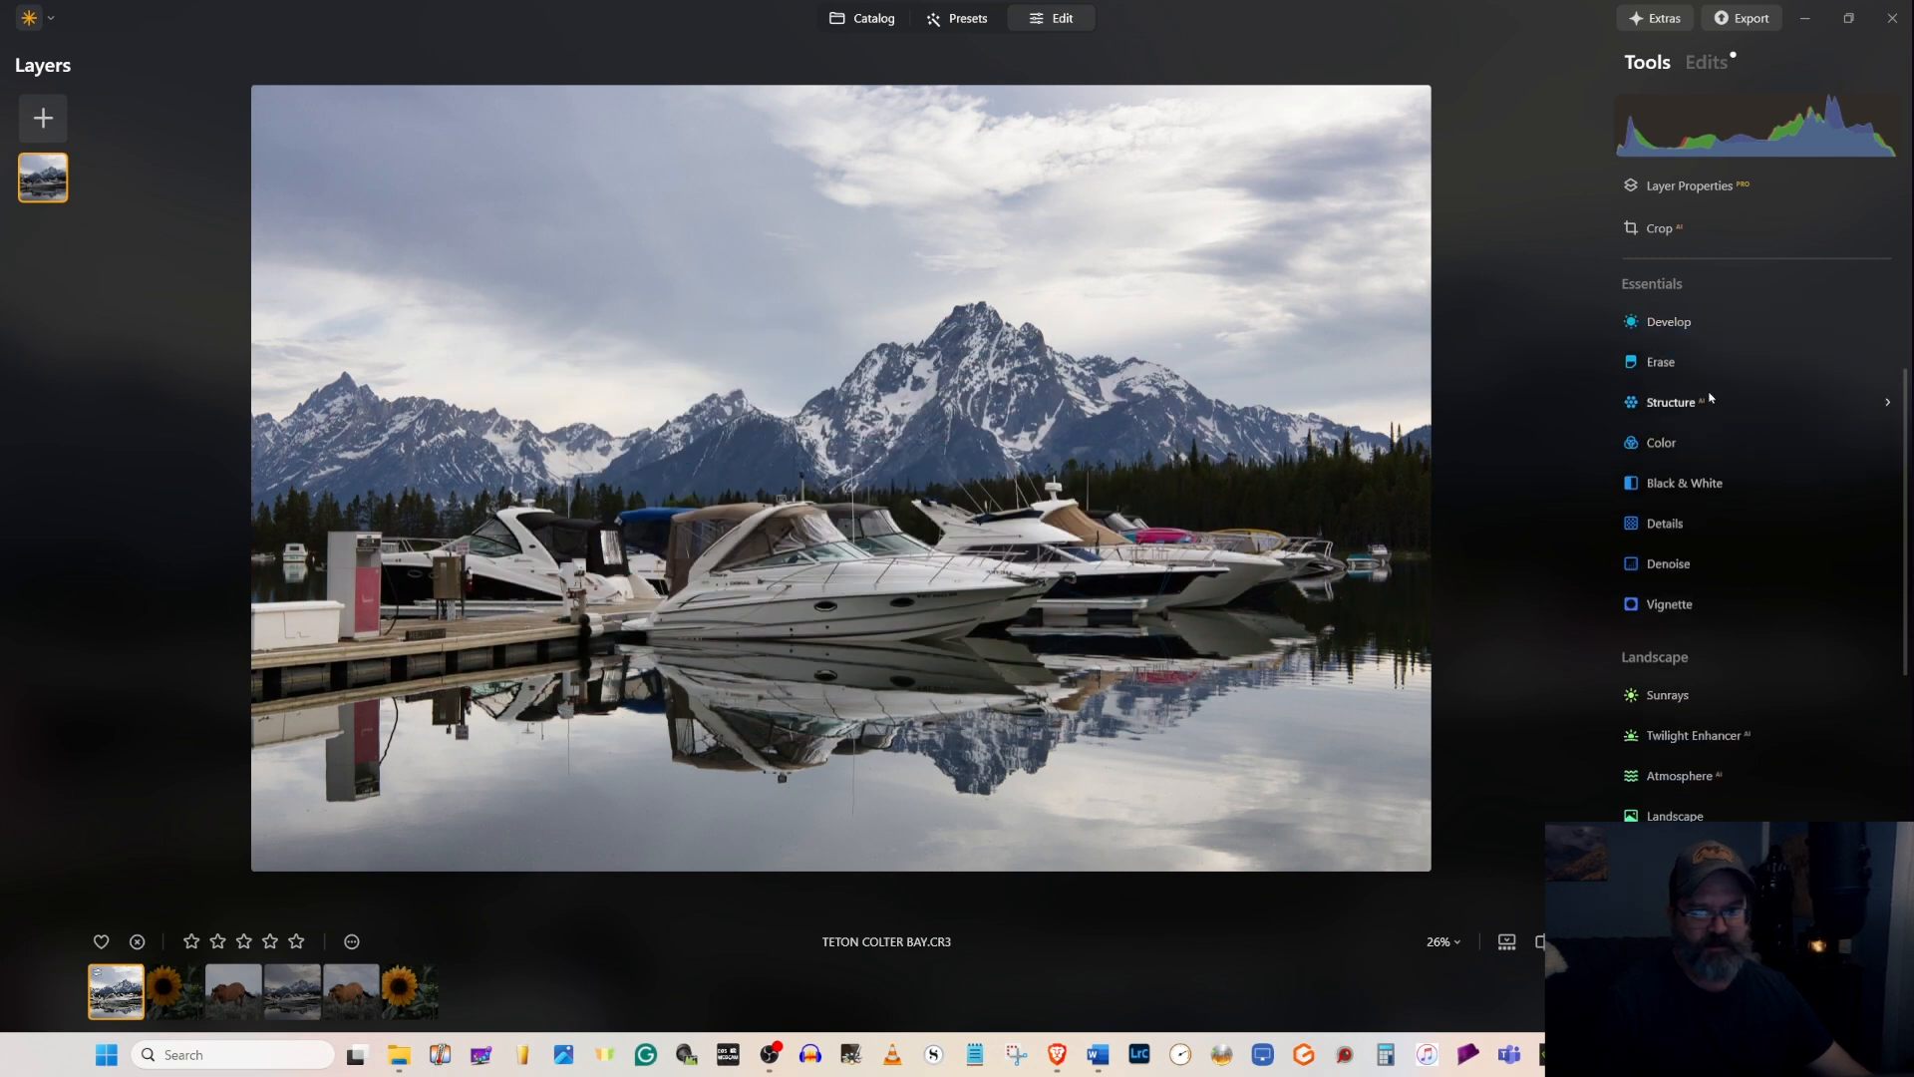
- Add a vignette to the marina photo with the main boat as its subject and the amount at -60
left_click(1688, 605)
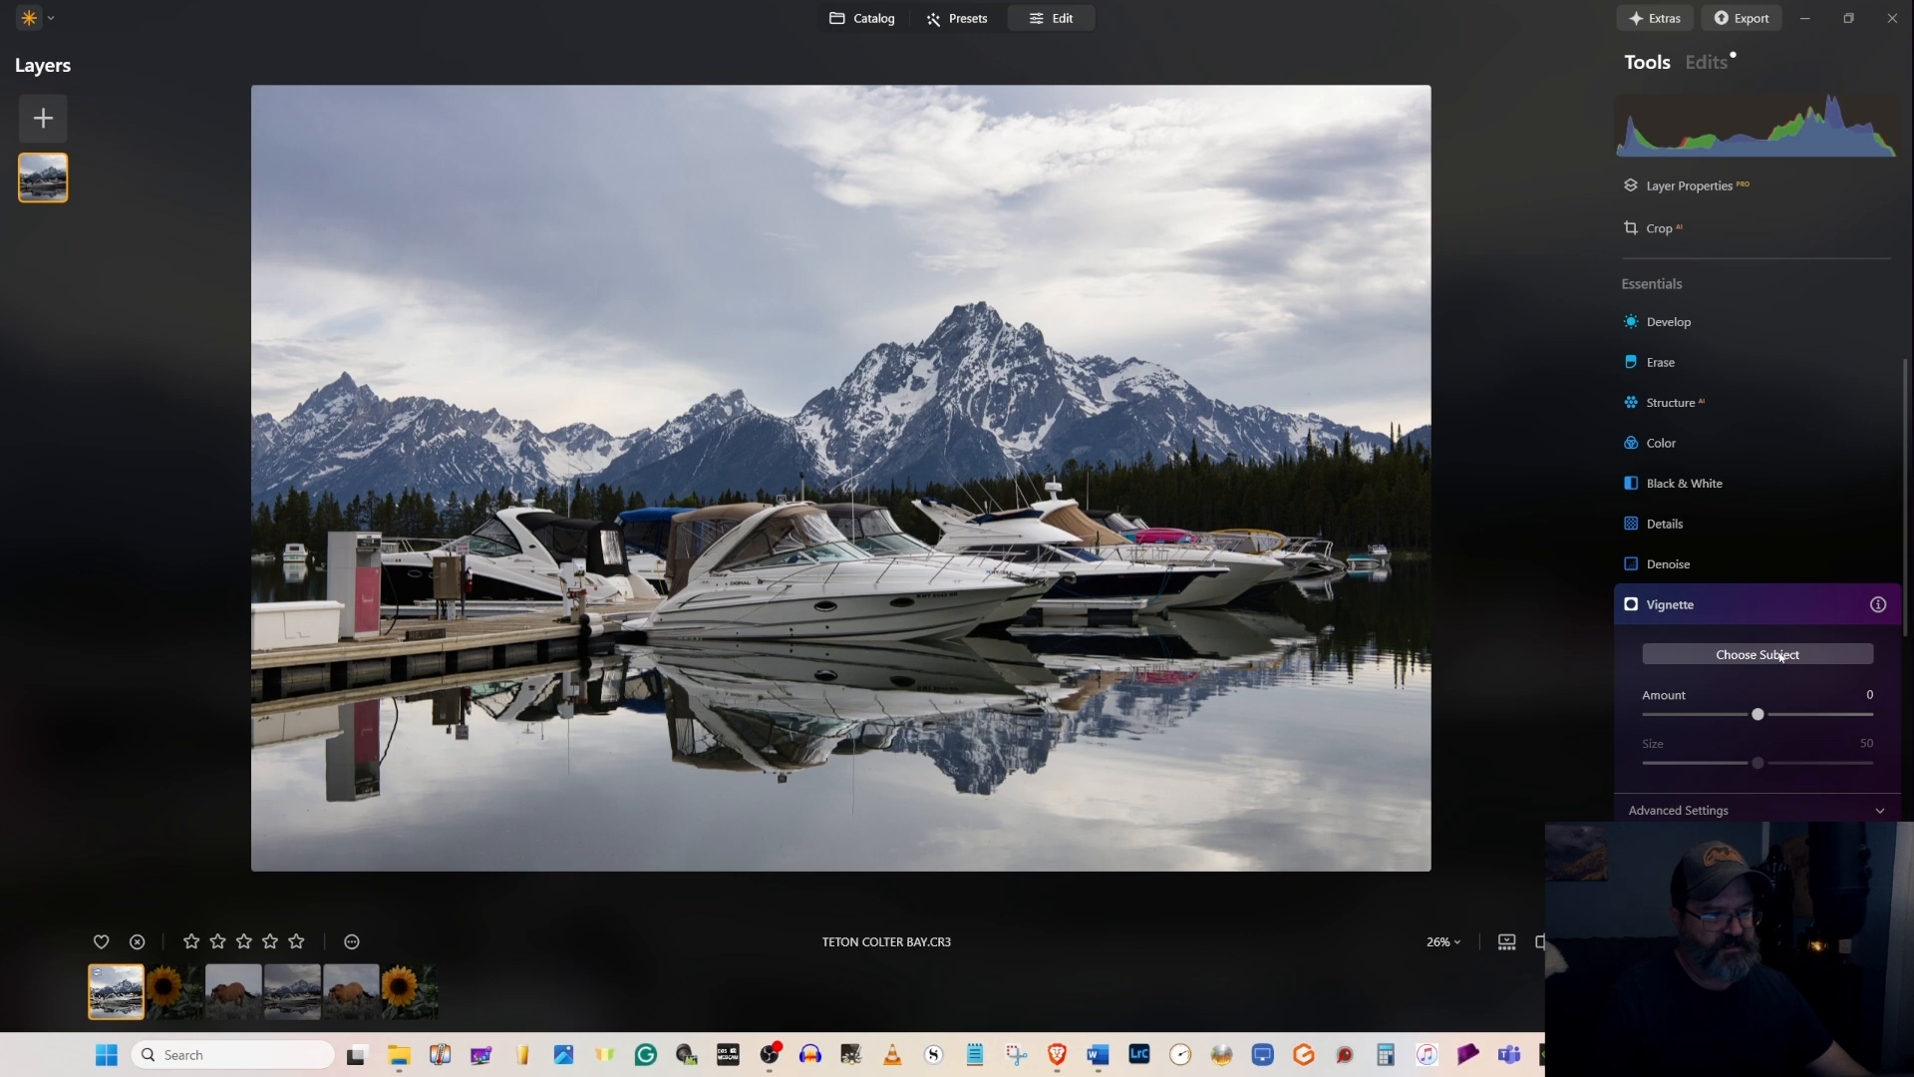
left_click(877, 569)
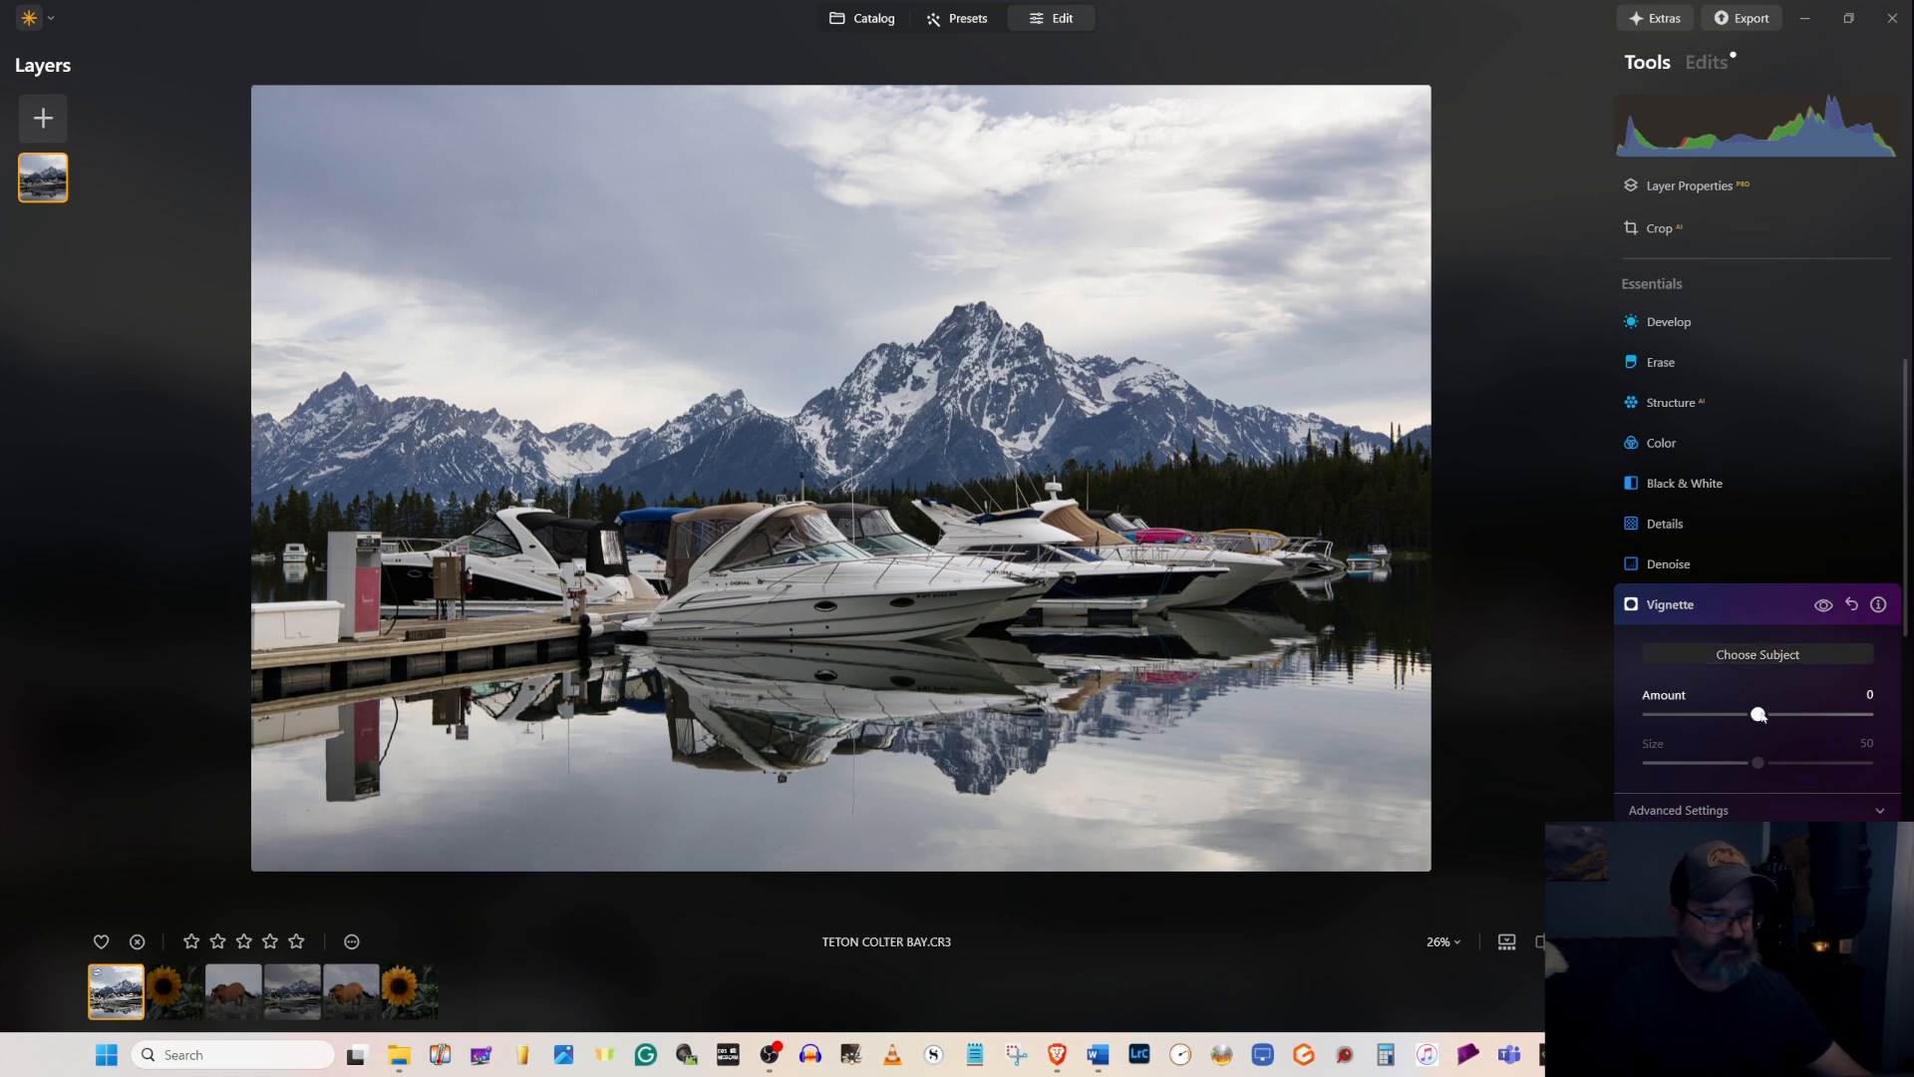
left_click_drag(1757, 713, 1691, 714)
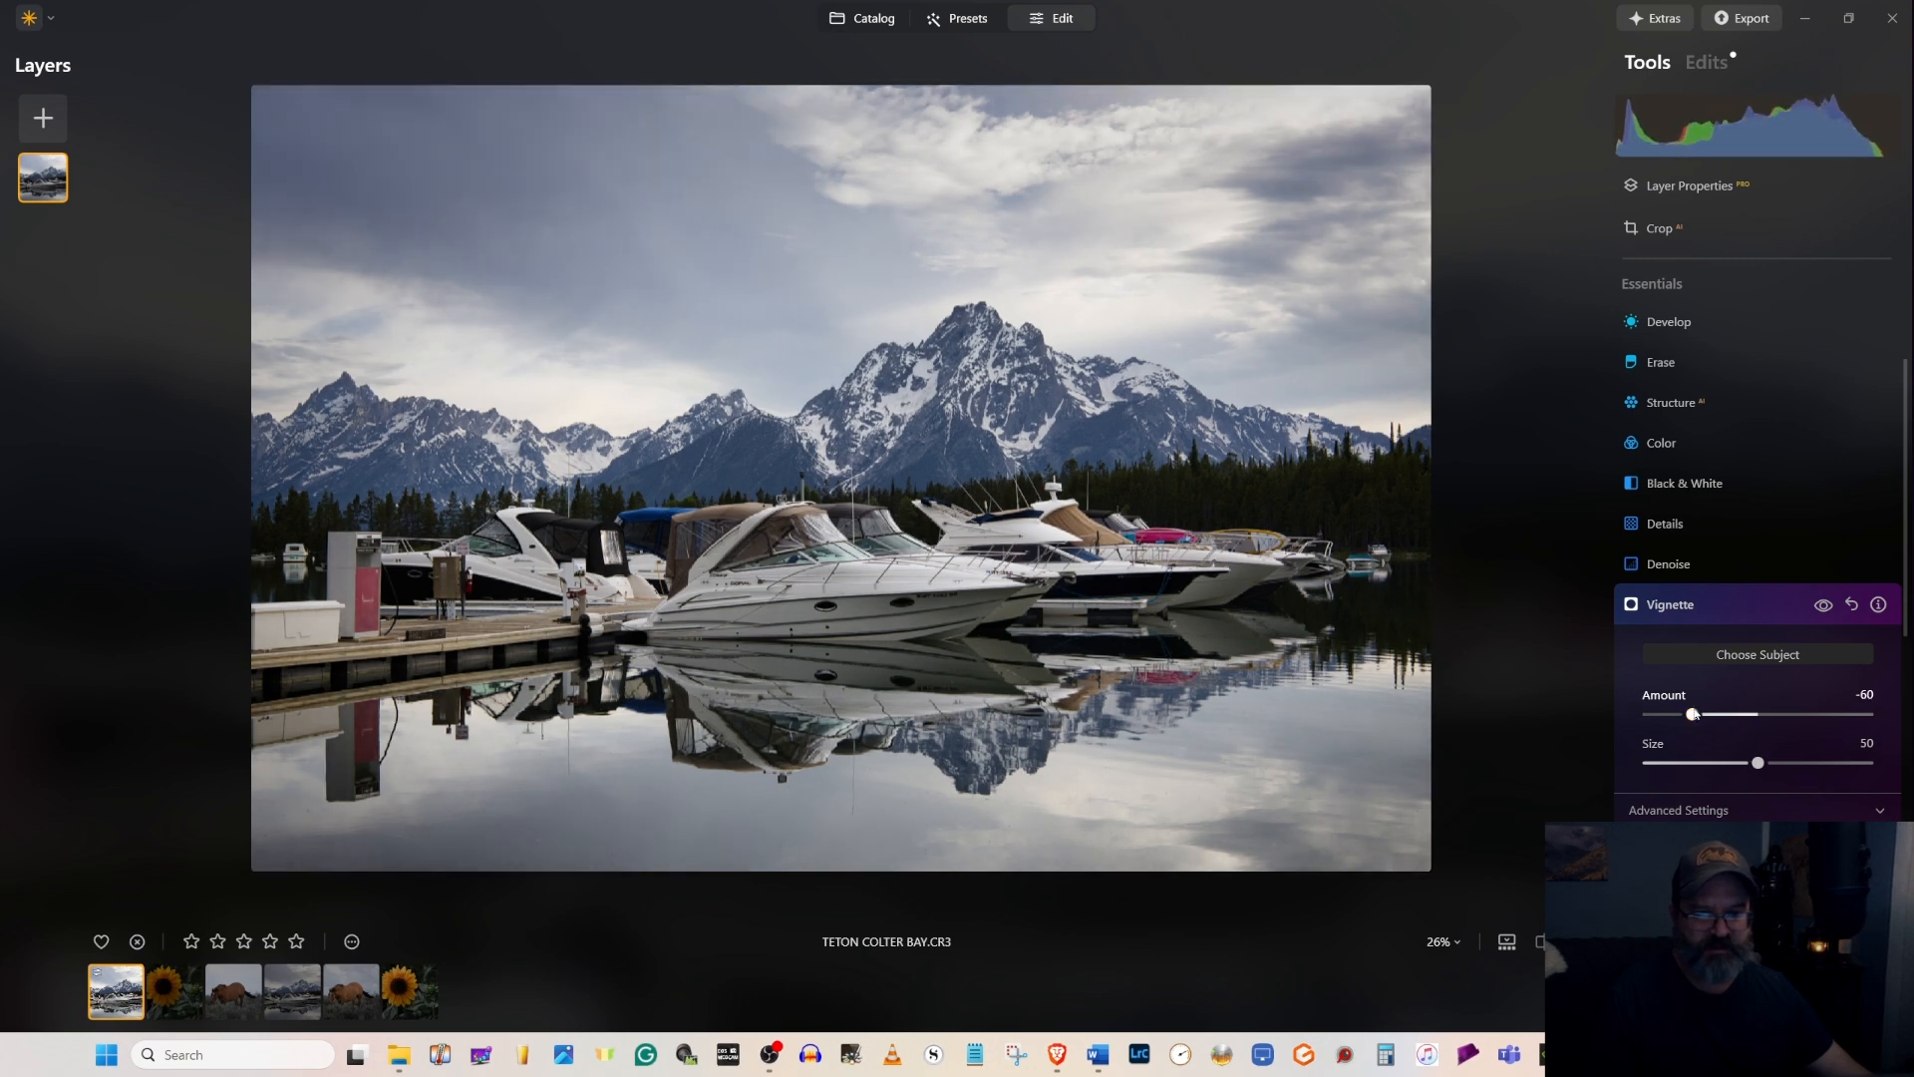
left_click(1150, 360)
left_click(535, 378)
left_click(508, 583)
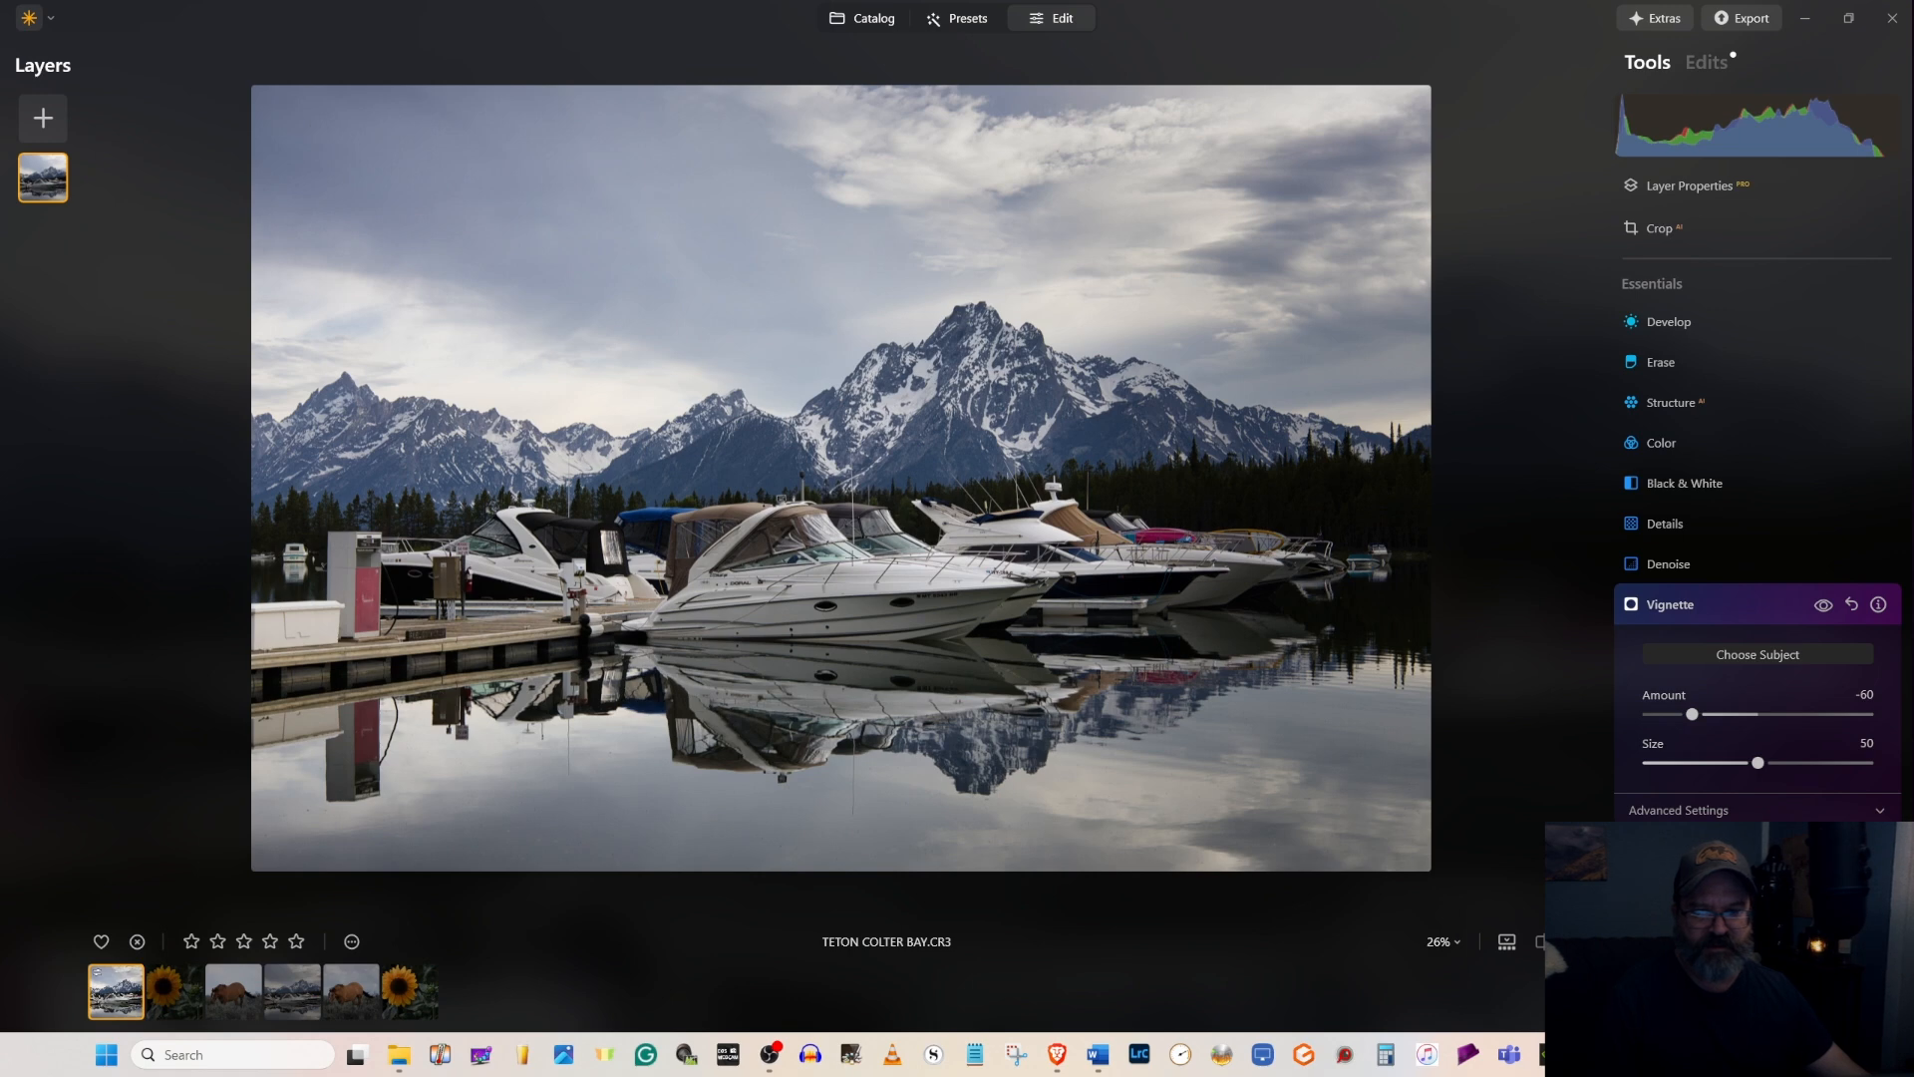
left_click(1048, 594)
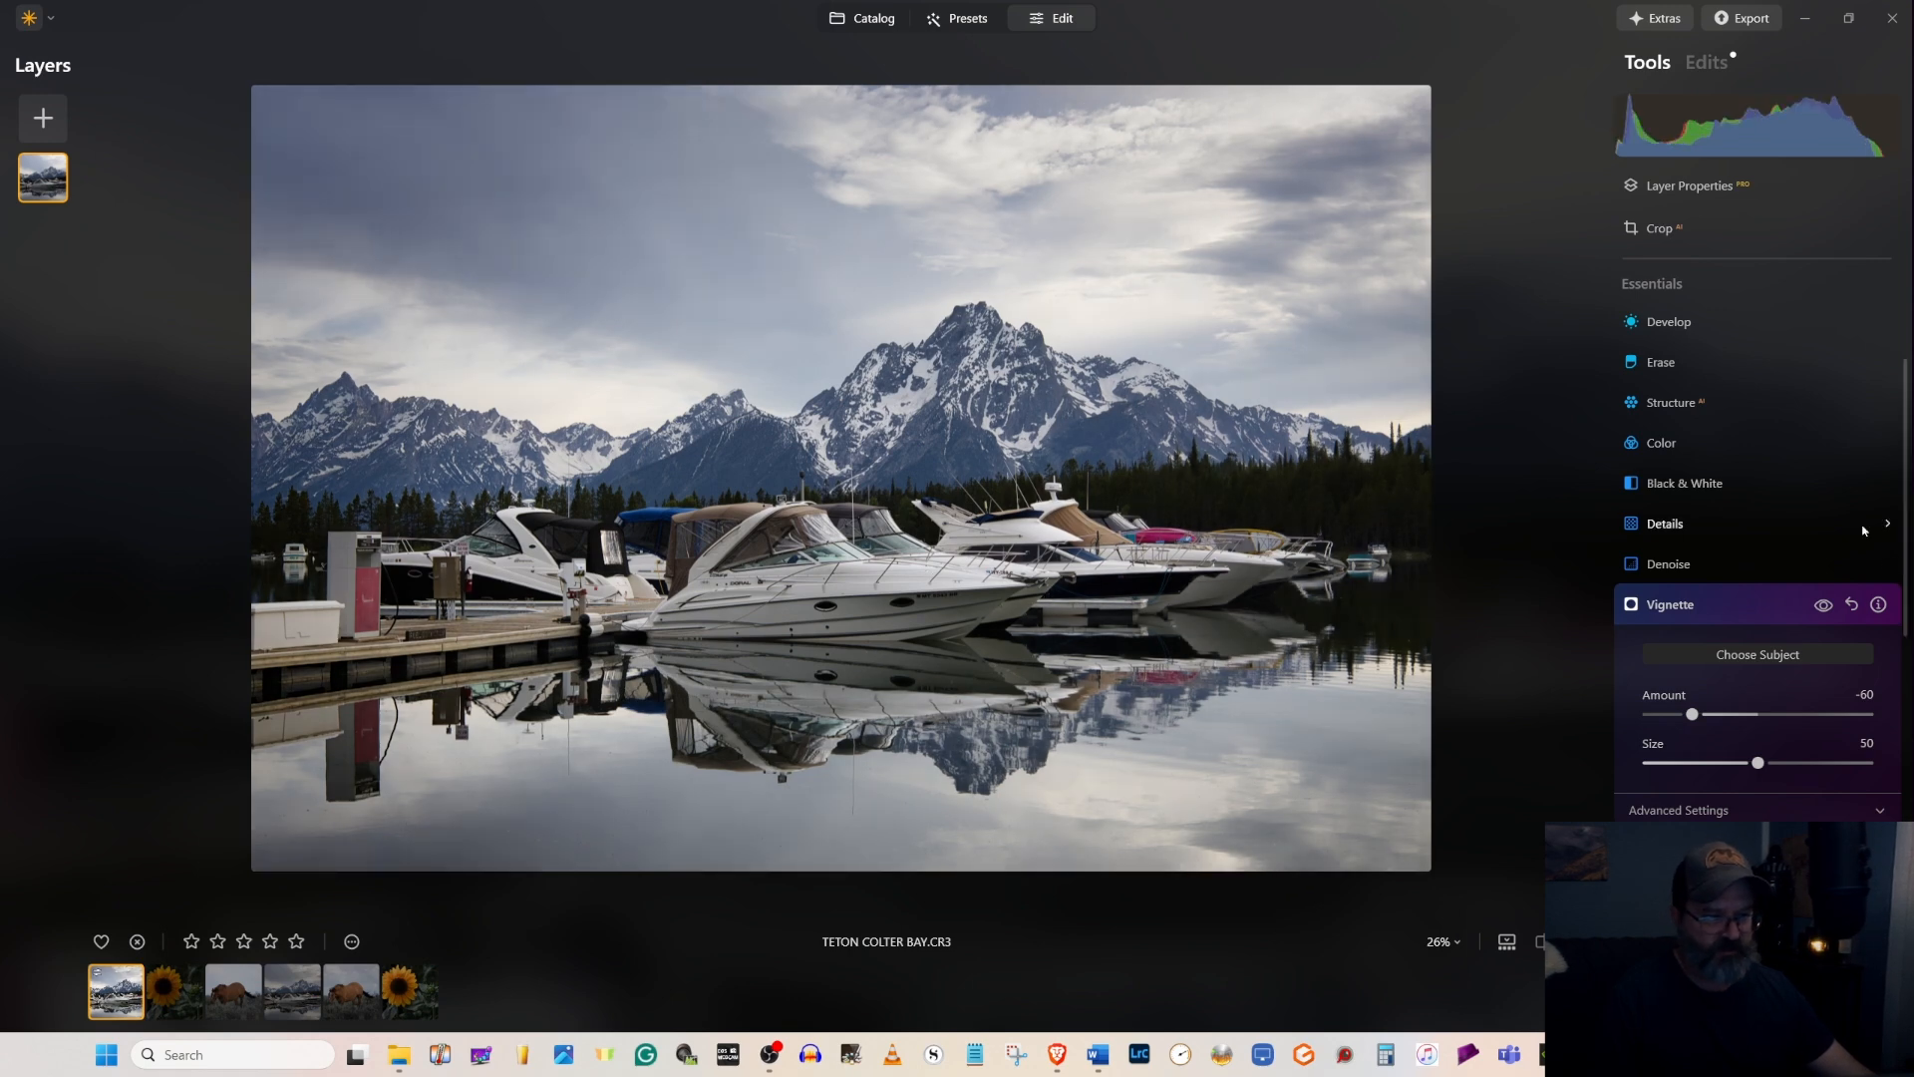
- Set the vignette's roundness to 3, feather to 11 and inner light to 29, and compare the photo with and without it
left_click(1695, 809)
left_click_drag(1840, 864, 1723, 863)
left_click_drag(1647, 863, 1771, 913)
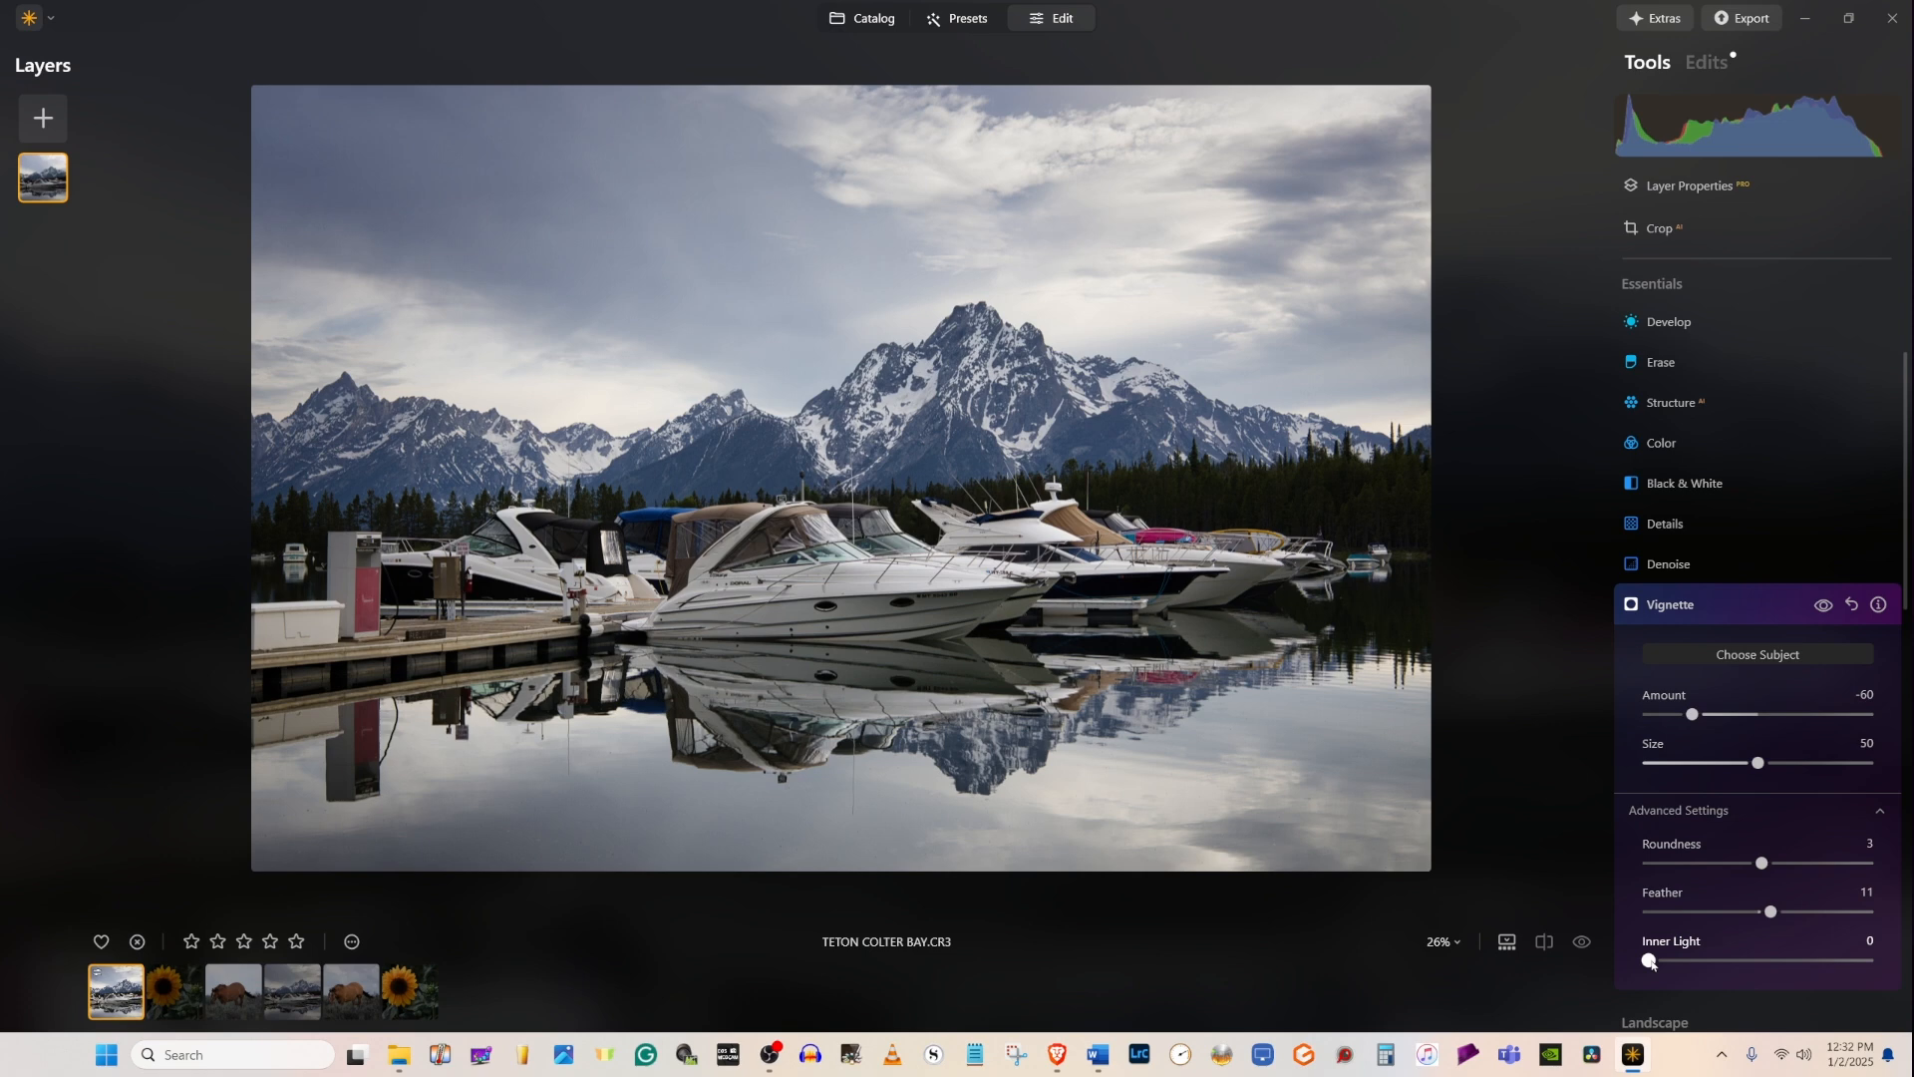
left_click_drag(1650, 961, 1721, 963)
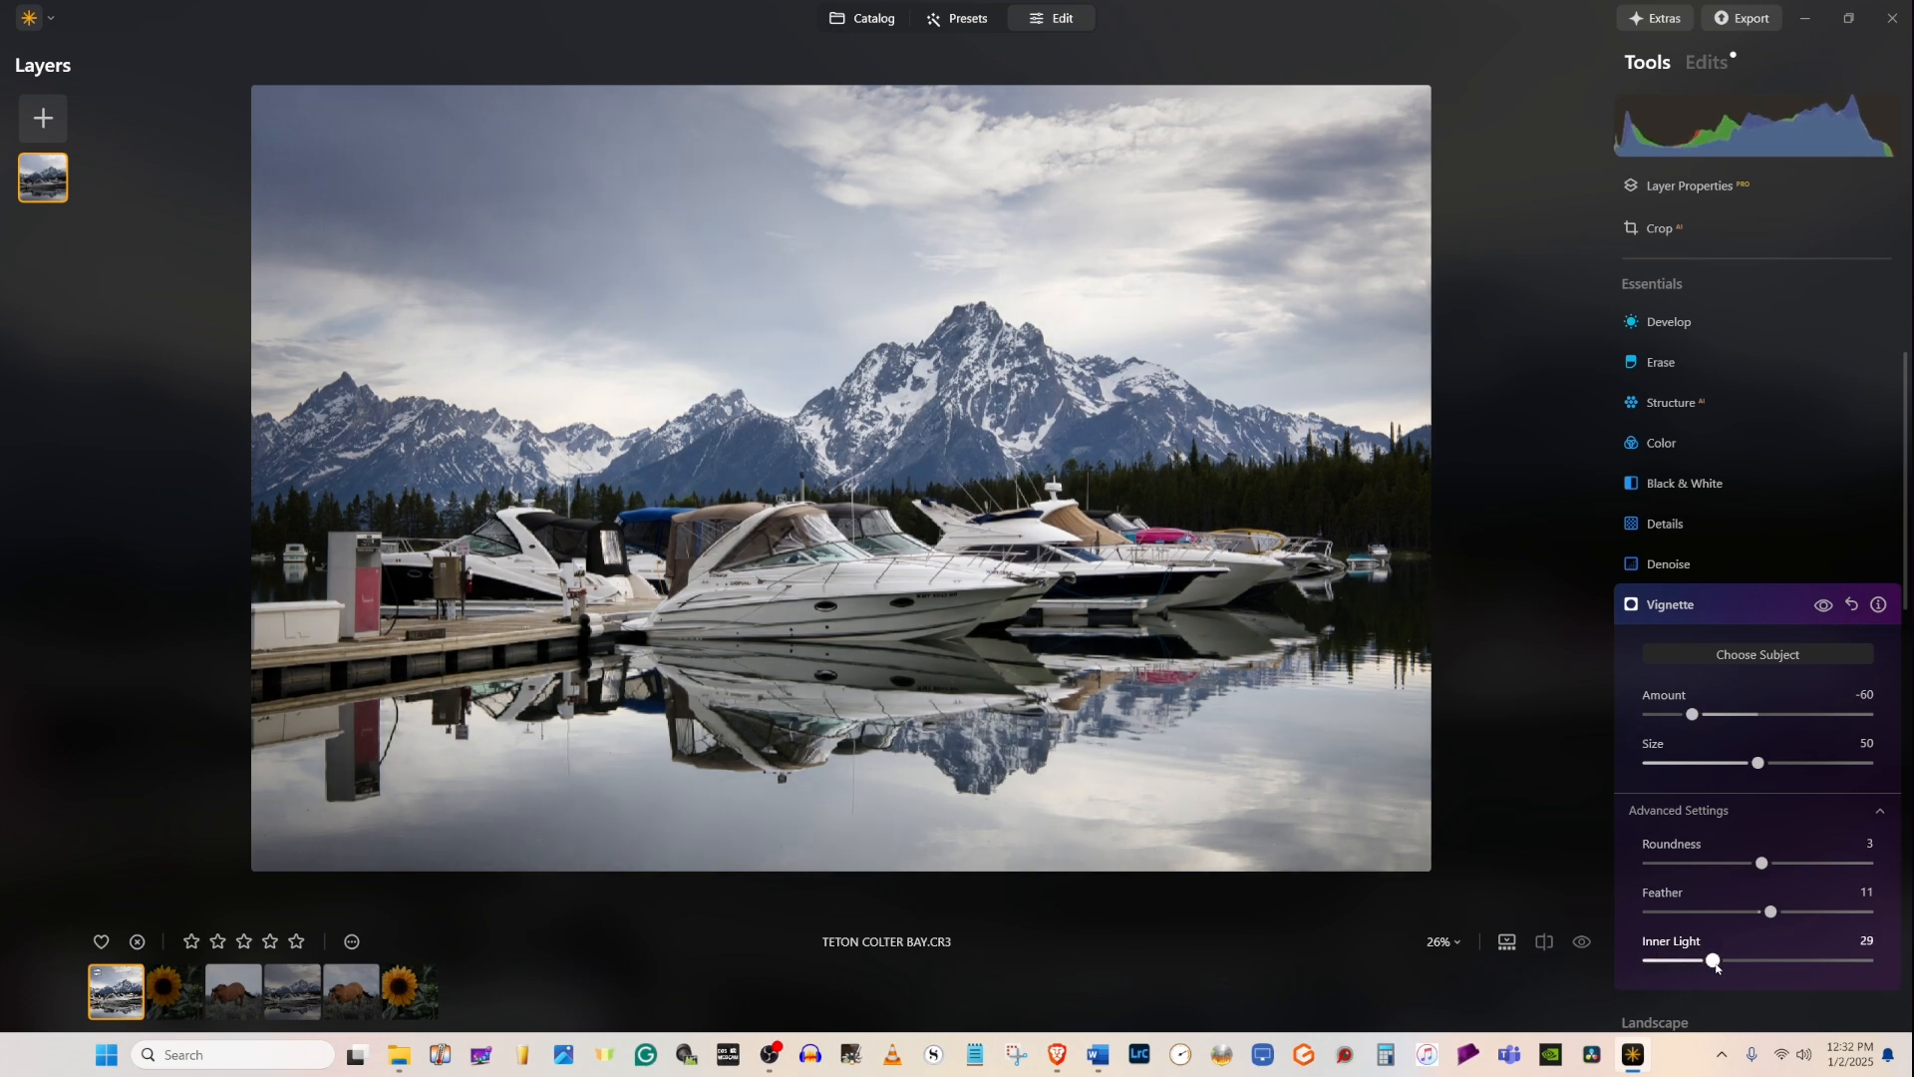
left_click(1824, 607)
left_click(1824, 607)
left_click(1825, 605)
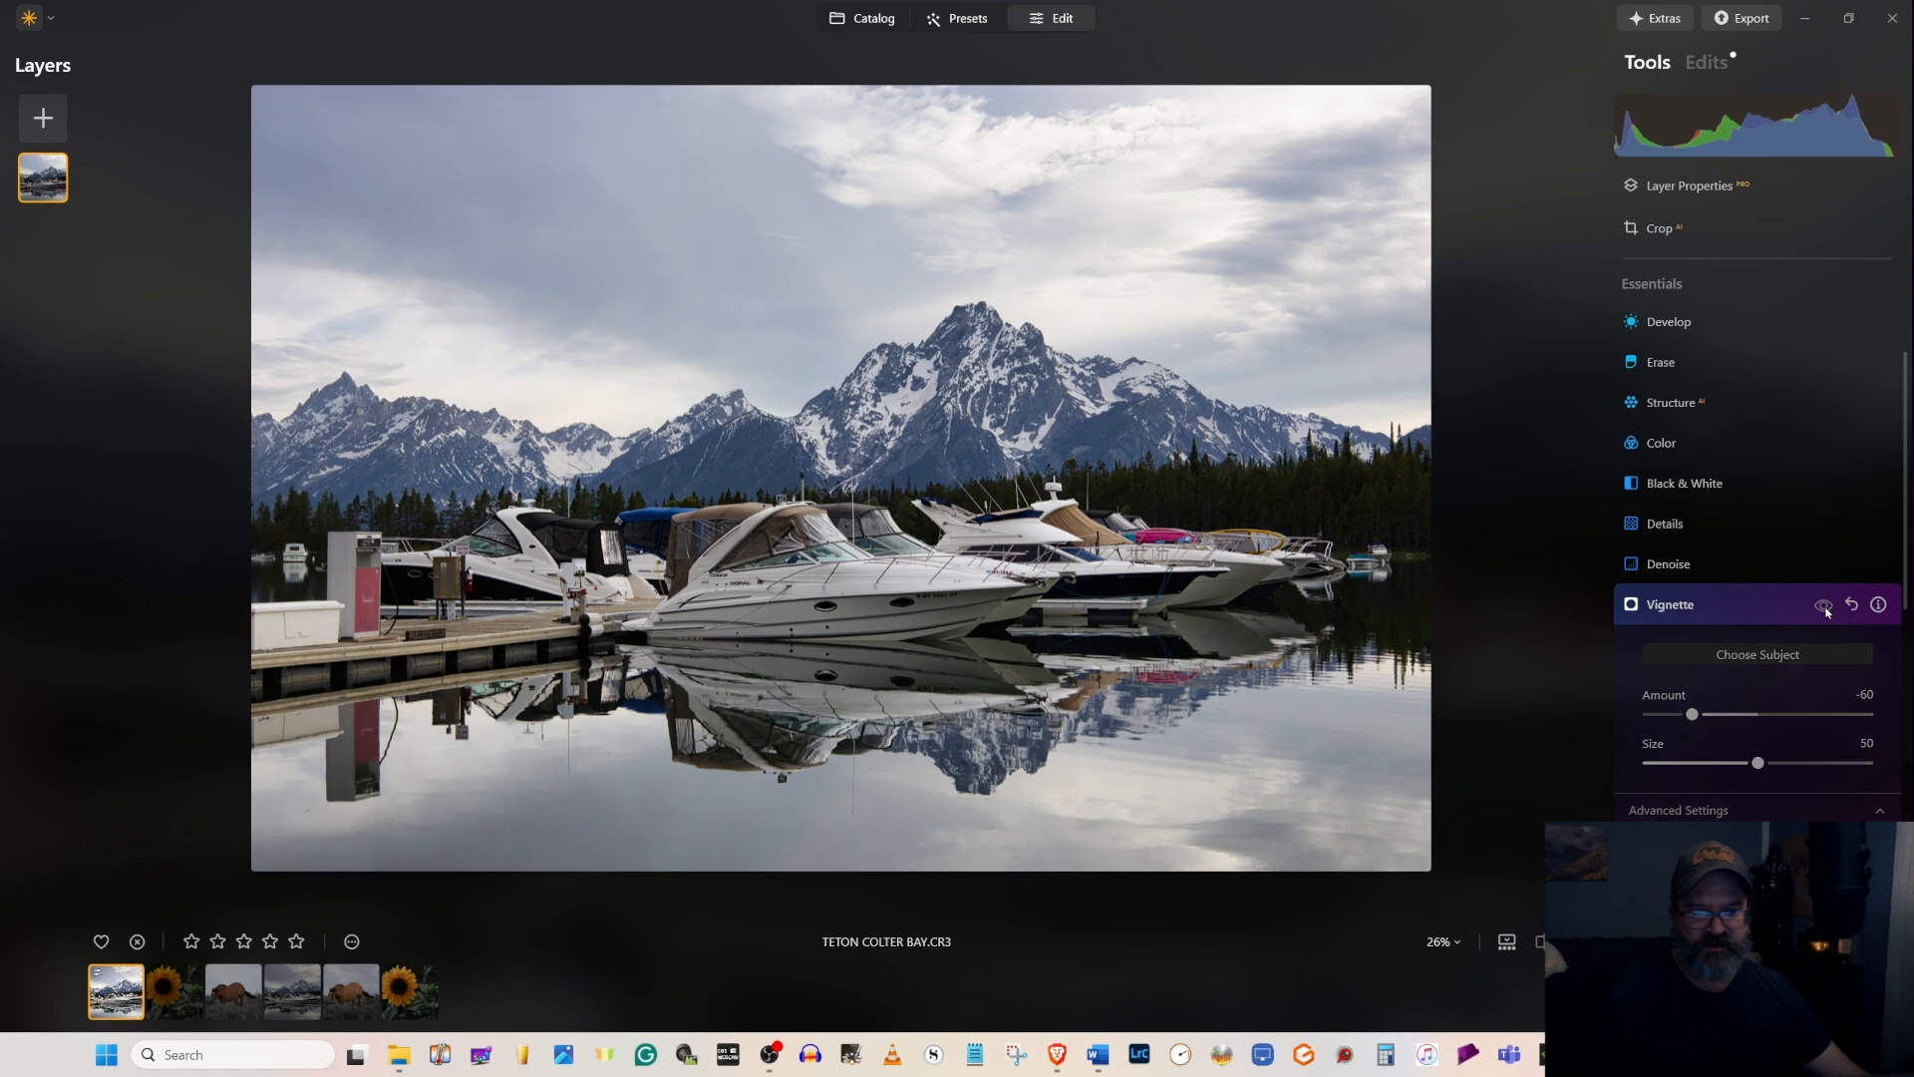
left_click(1824, 605)
left_click(1759, 615)
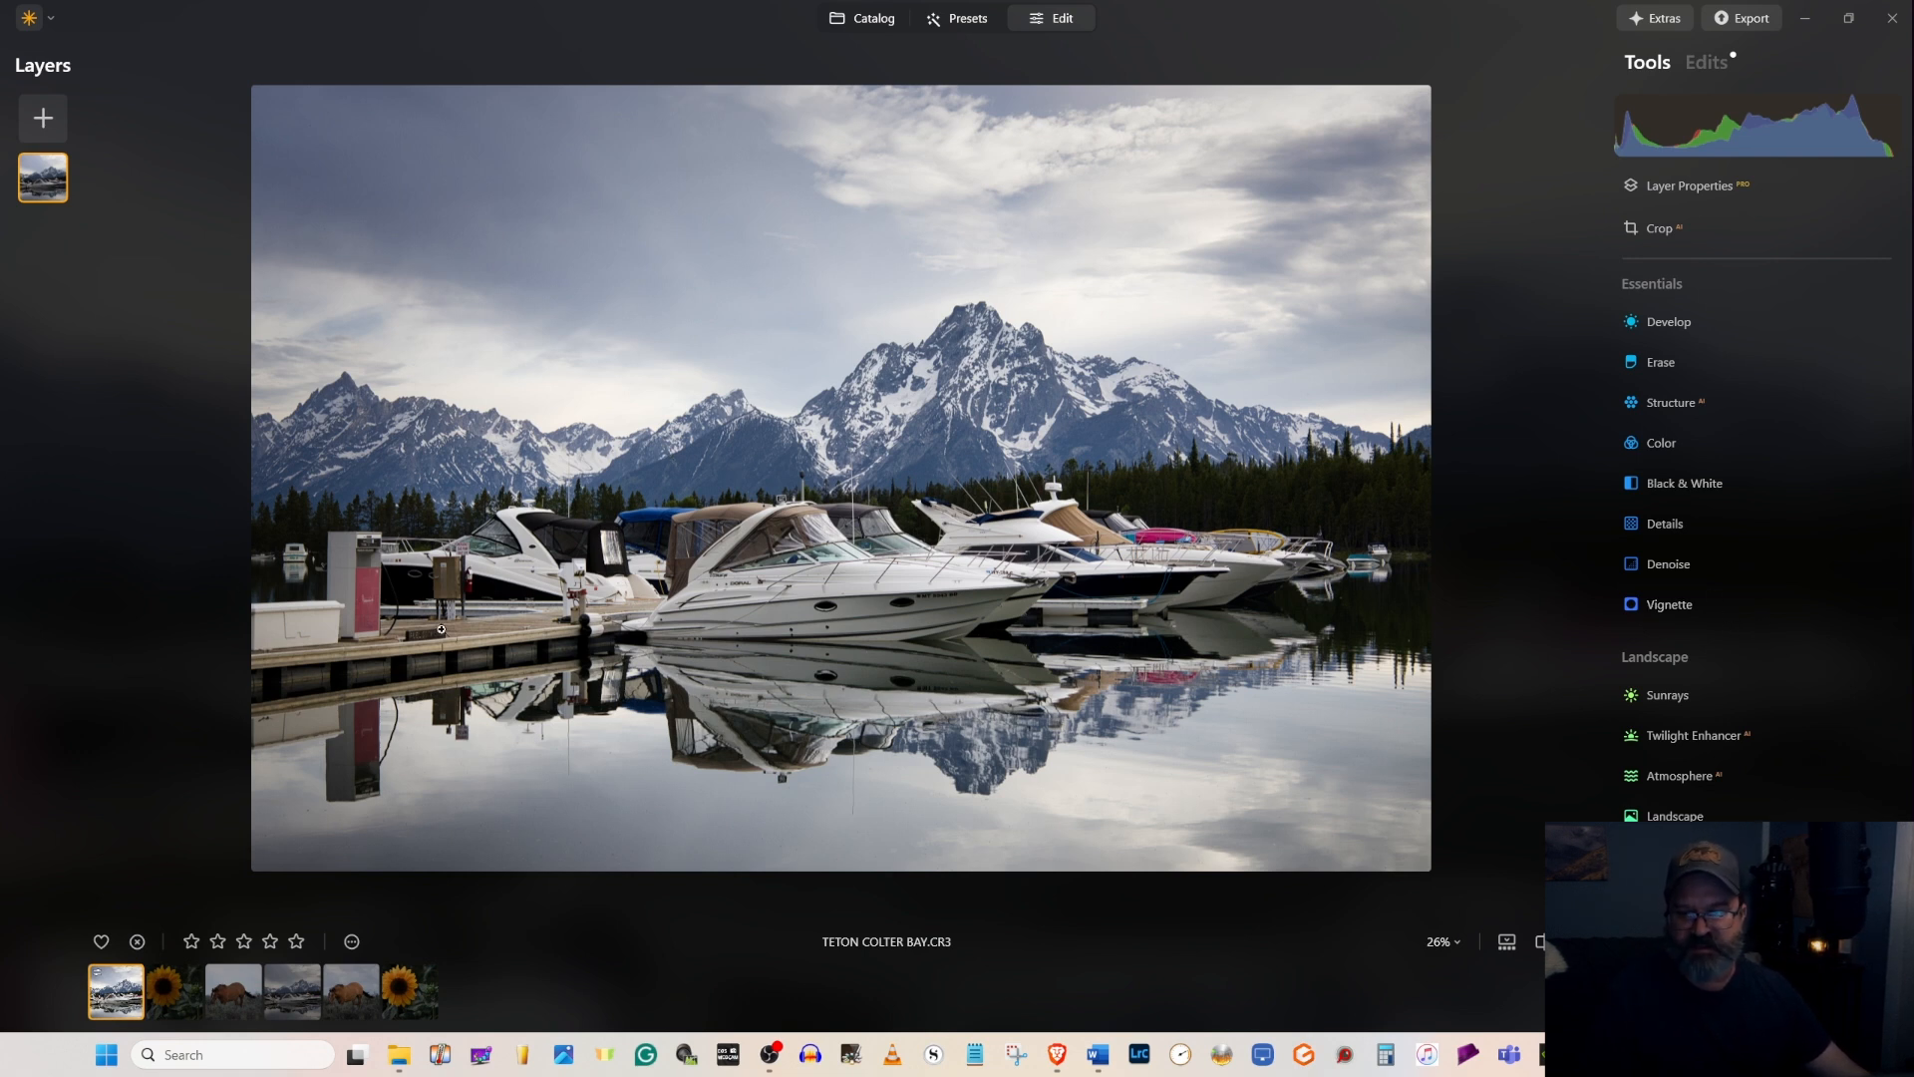
- Develop the sunflower and bud photo with exposure 0.79, Smart Contrast 32, highlights -57 and shadows -27
left_click(182, 1008)
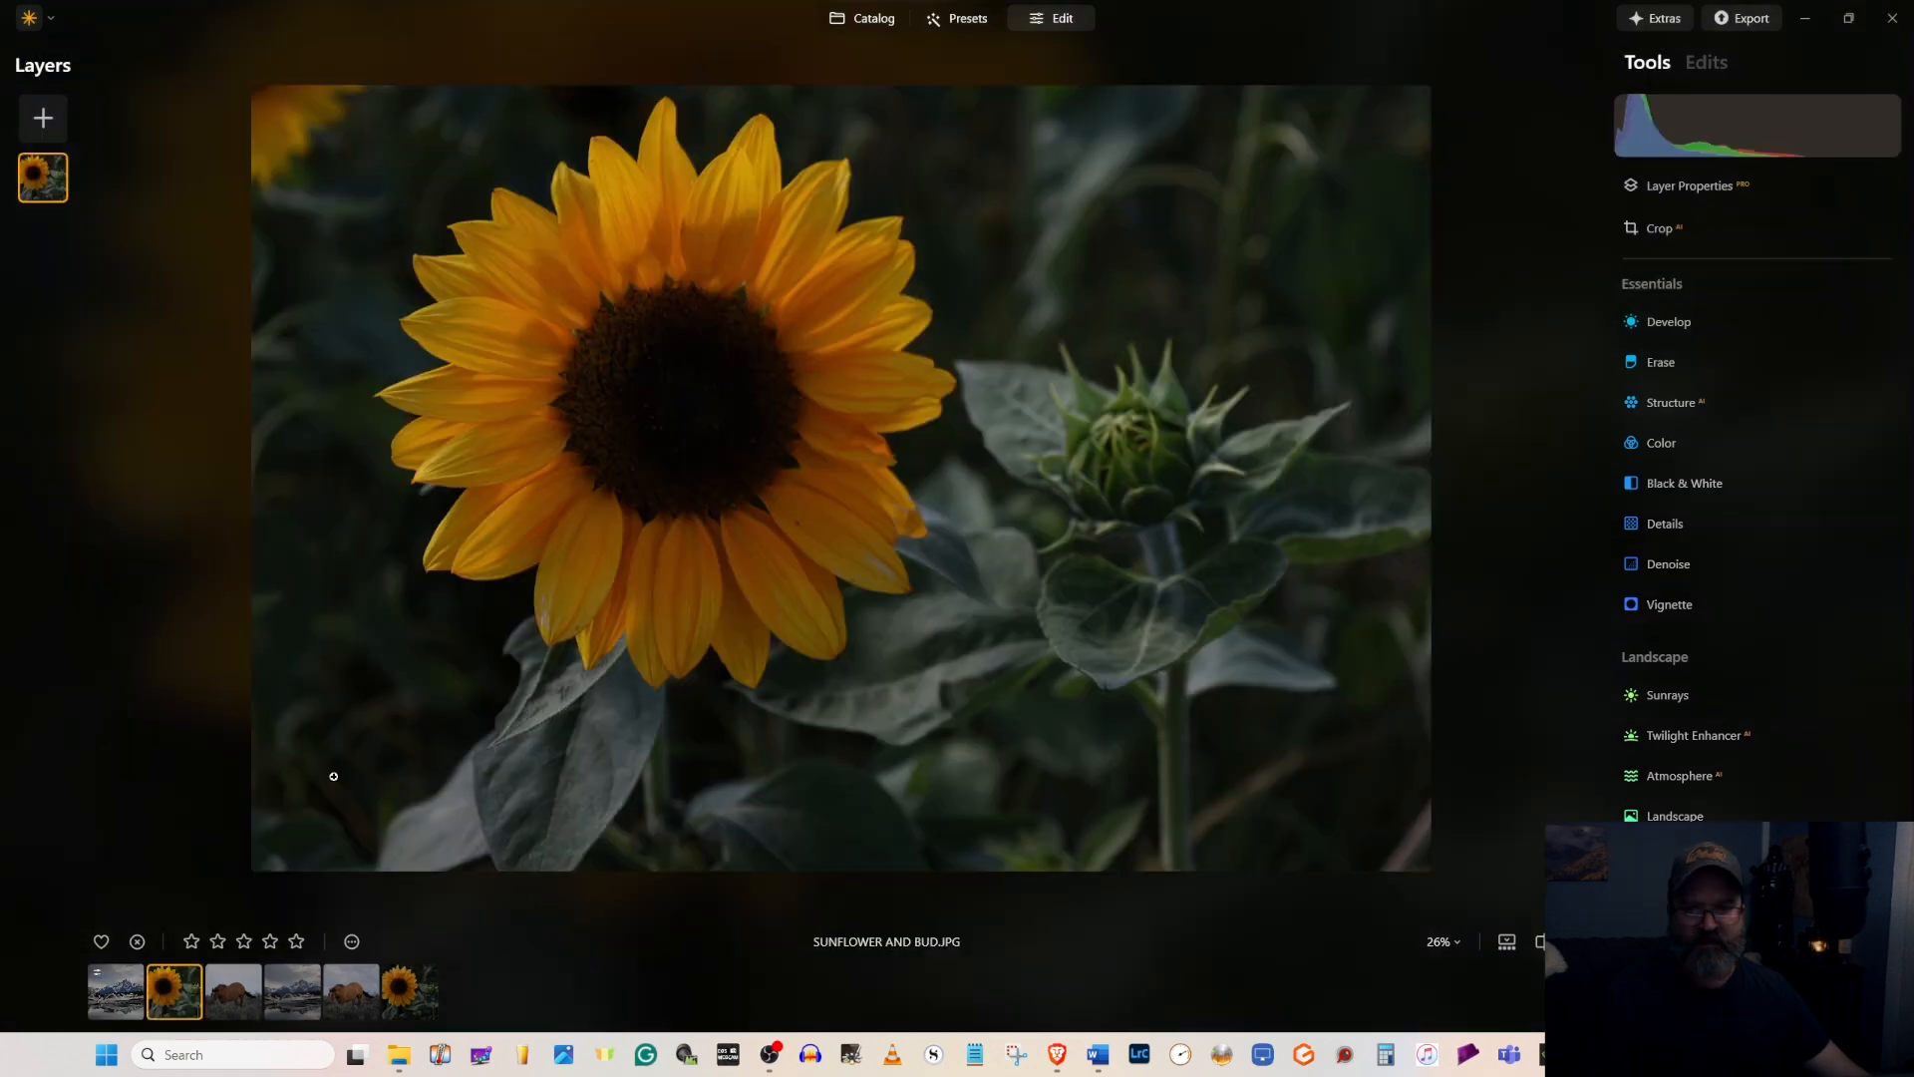
left_click(1669, 332)
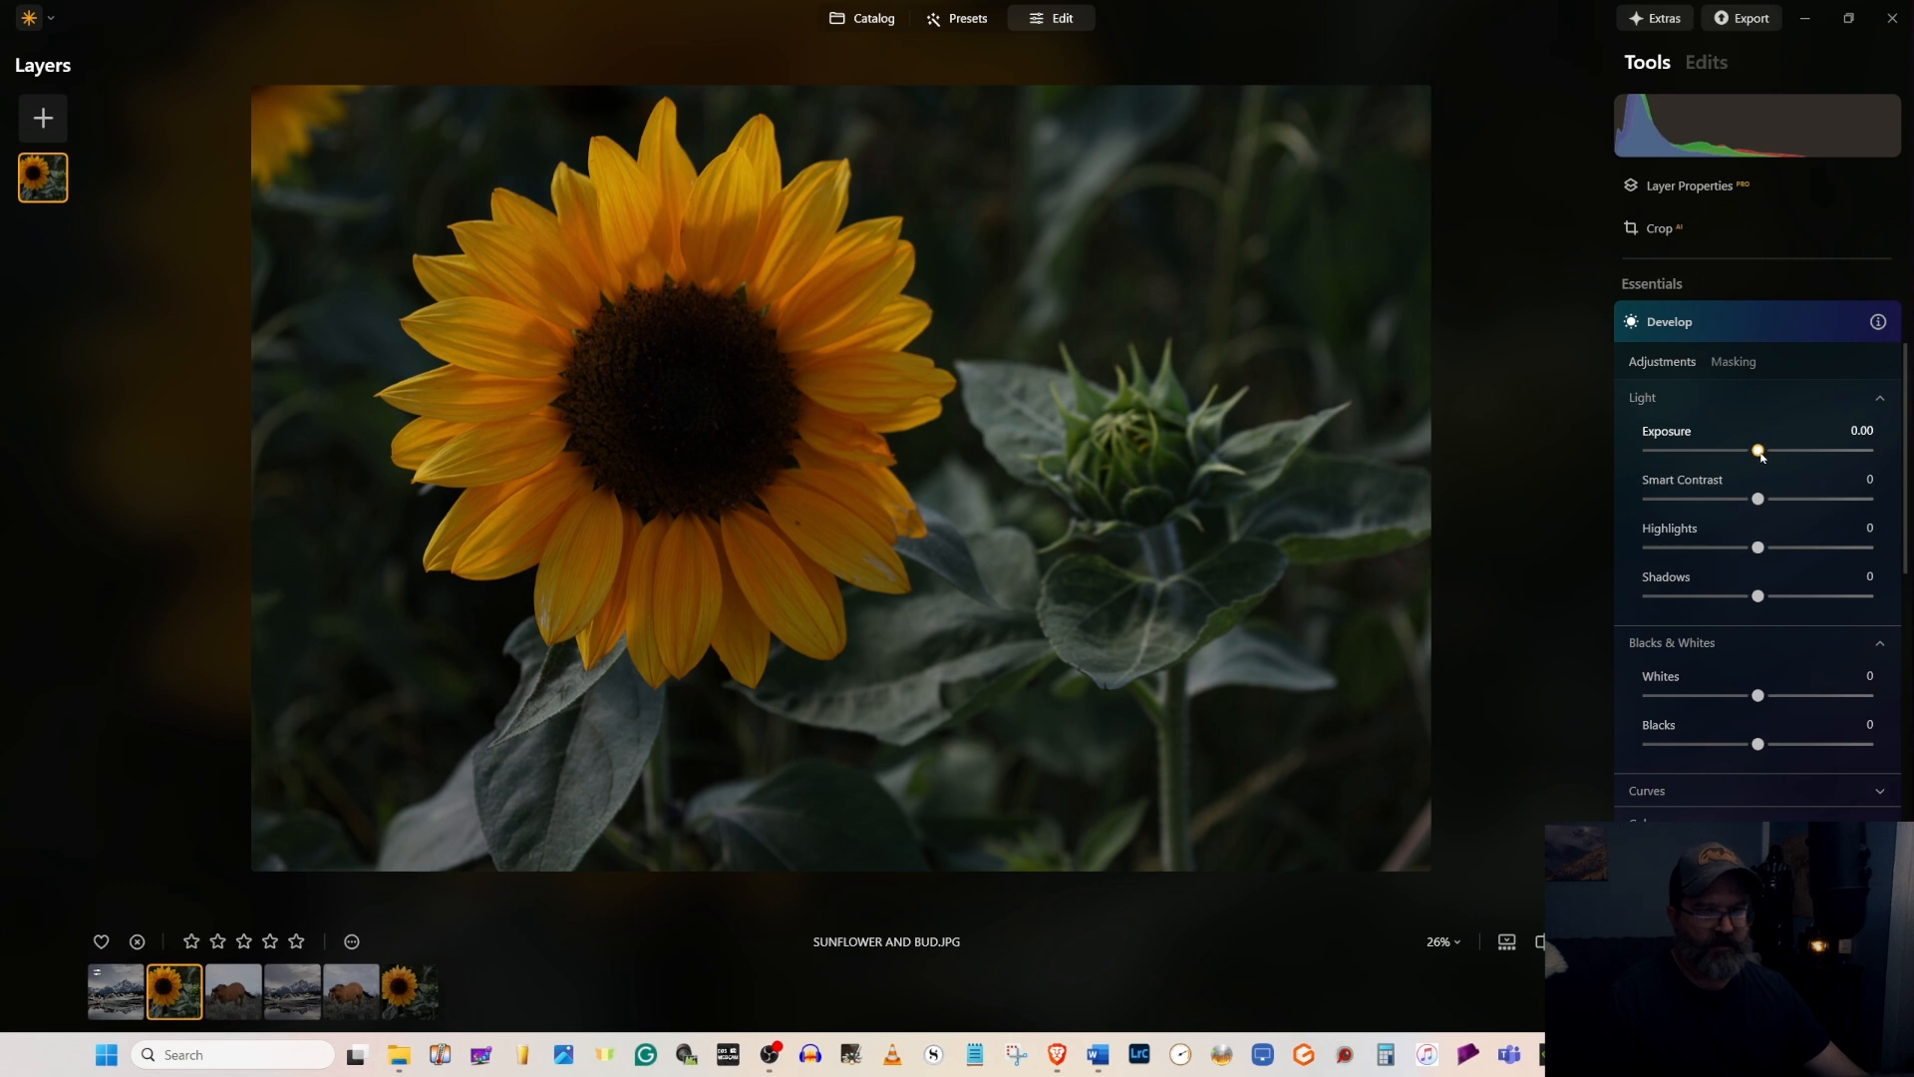
left_click_drag(1761, 456, 1791, 499)
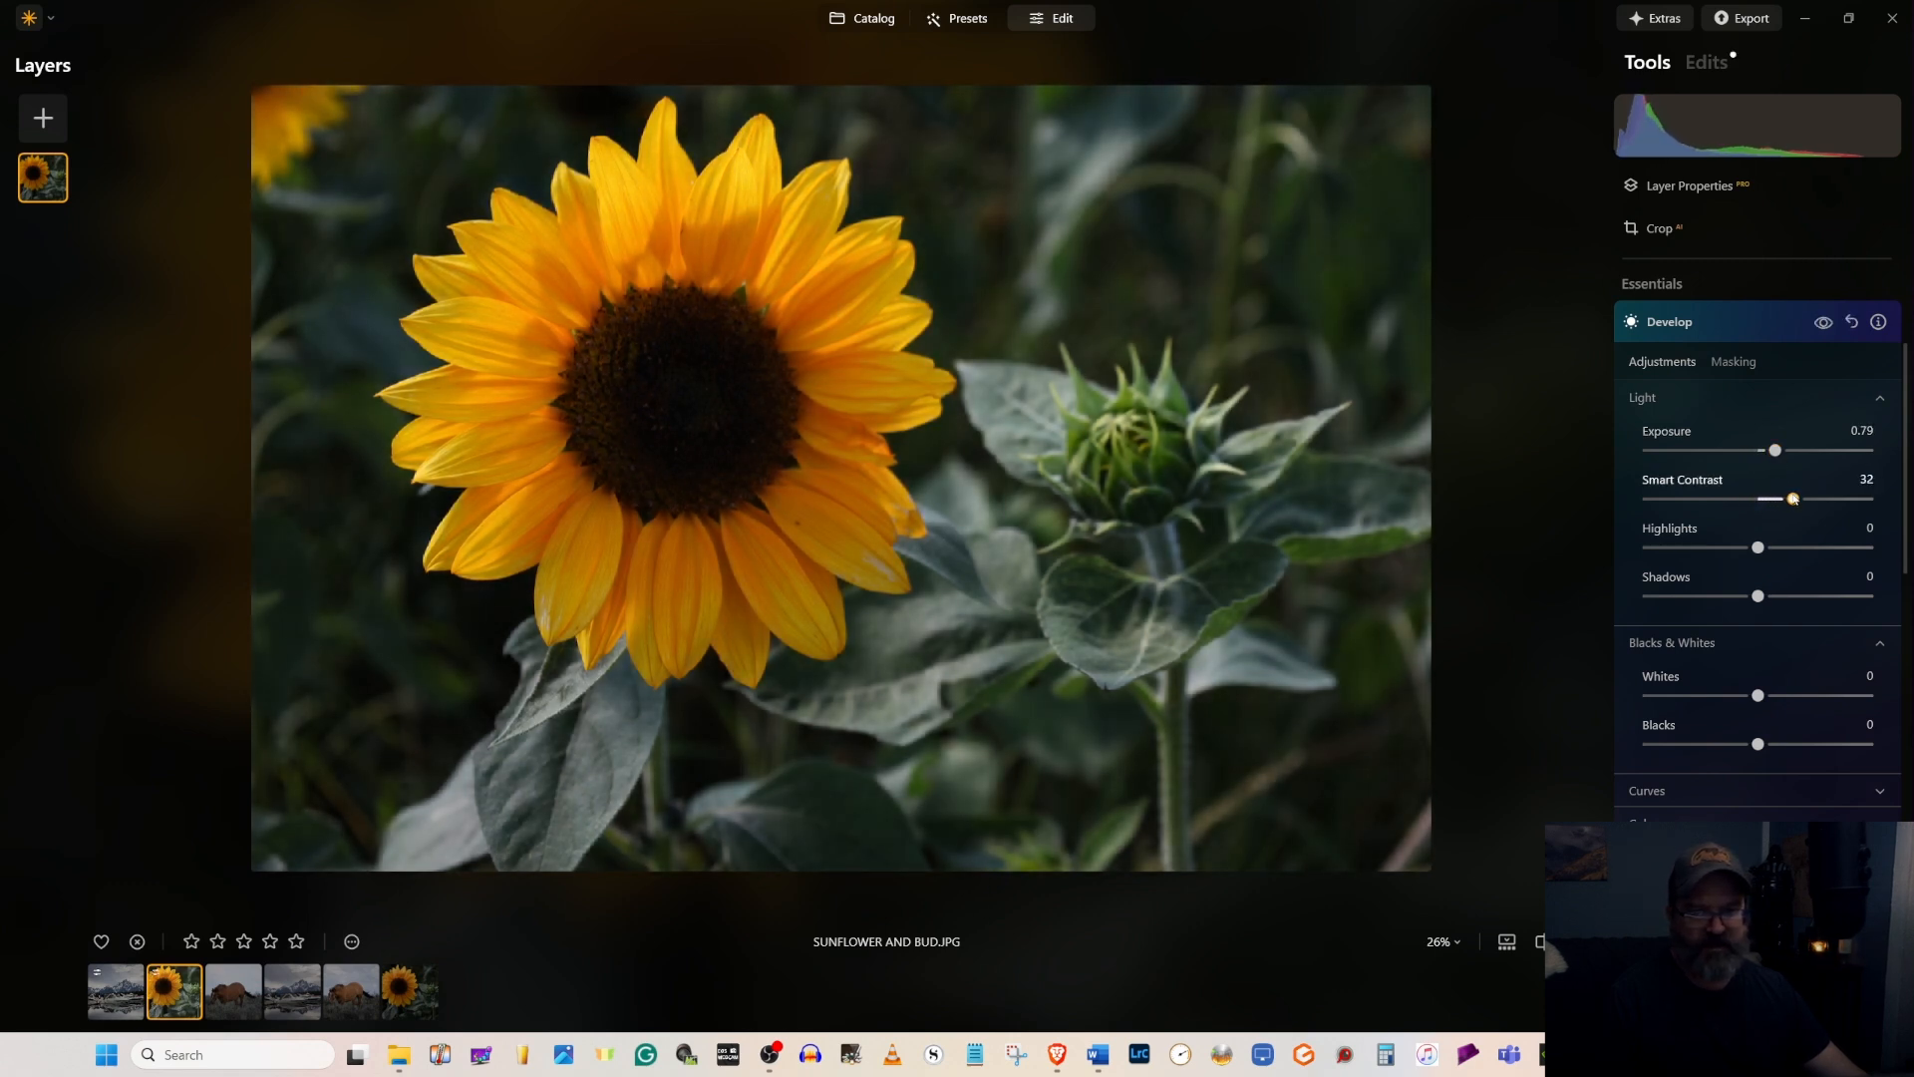
left_click_drag(1758, 596, 1730, 598)
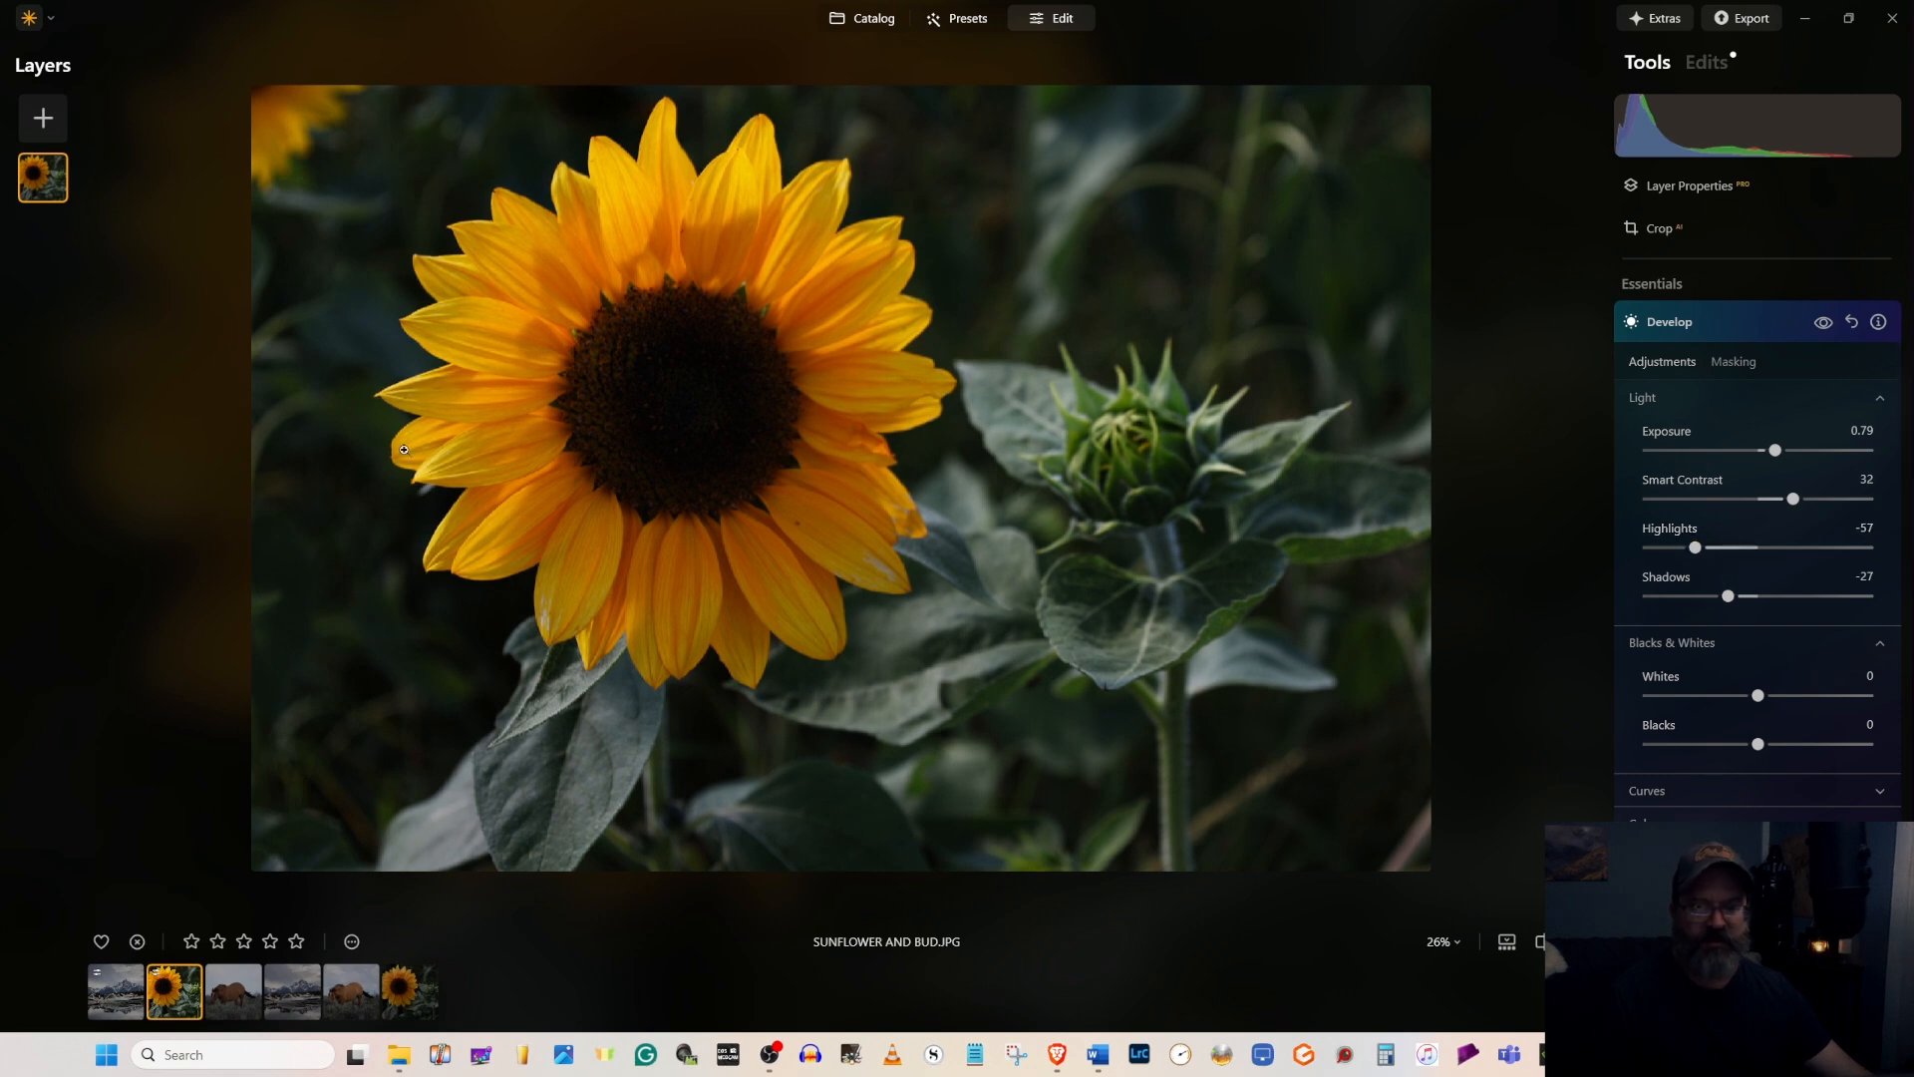
left_click(1762, 319)
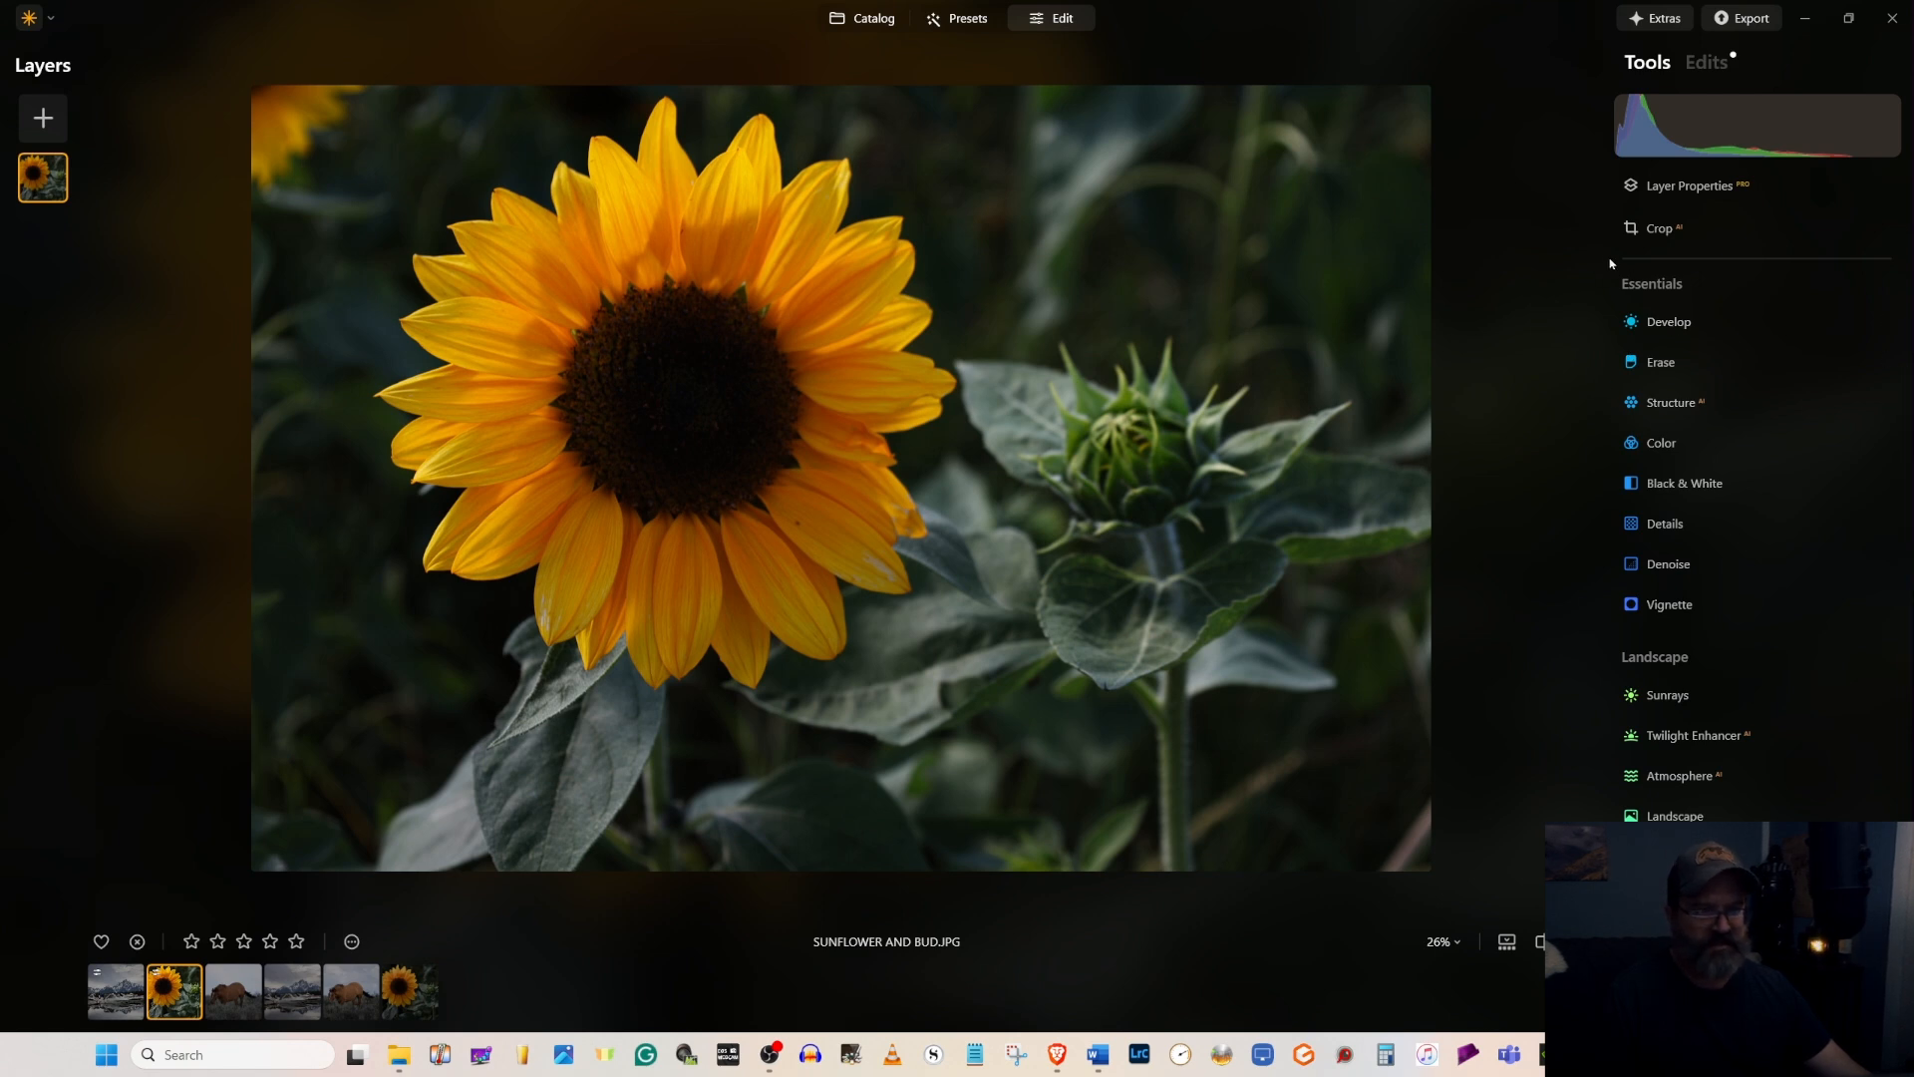
- Mask a second Develop adjustment by the petals' yellow color and set its exposure to 0.10 and highlights to 10
left_click(1685, 321)
left_click(1743, 363)
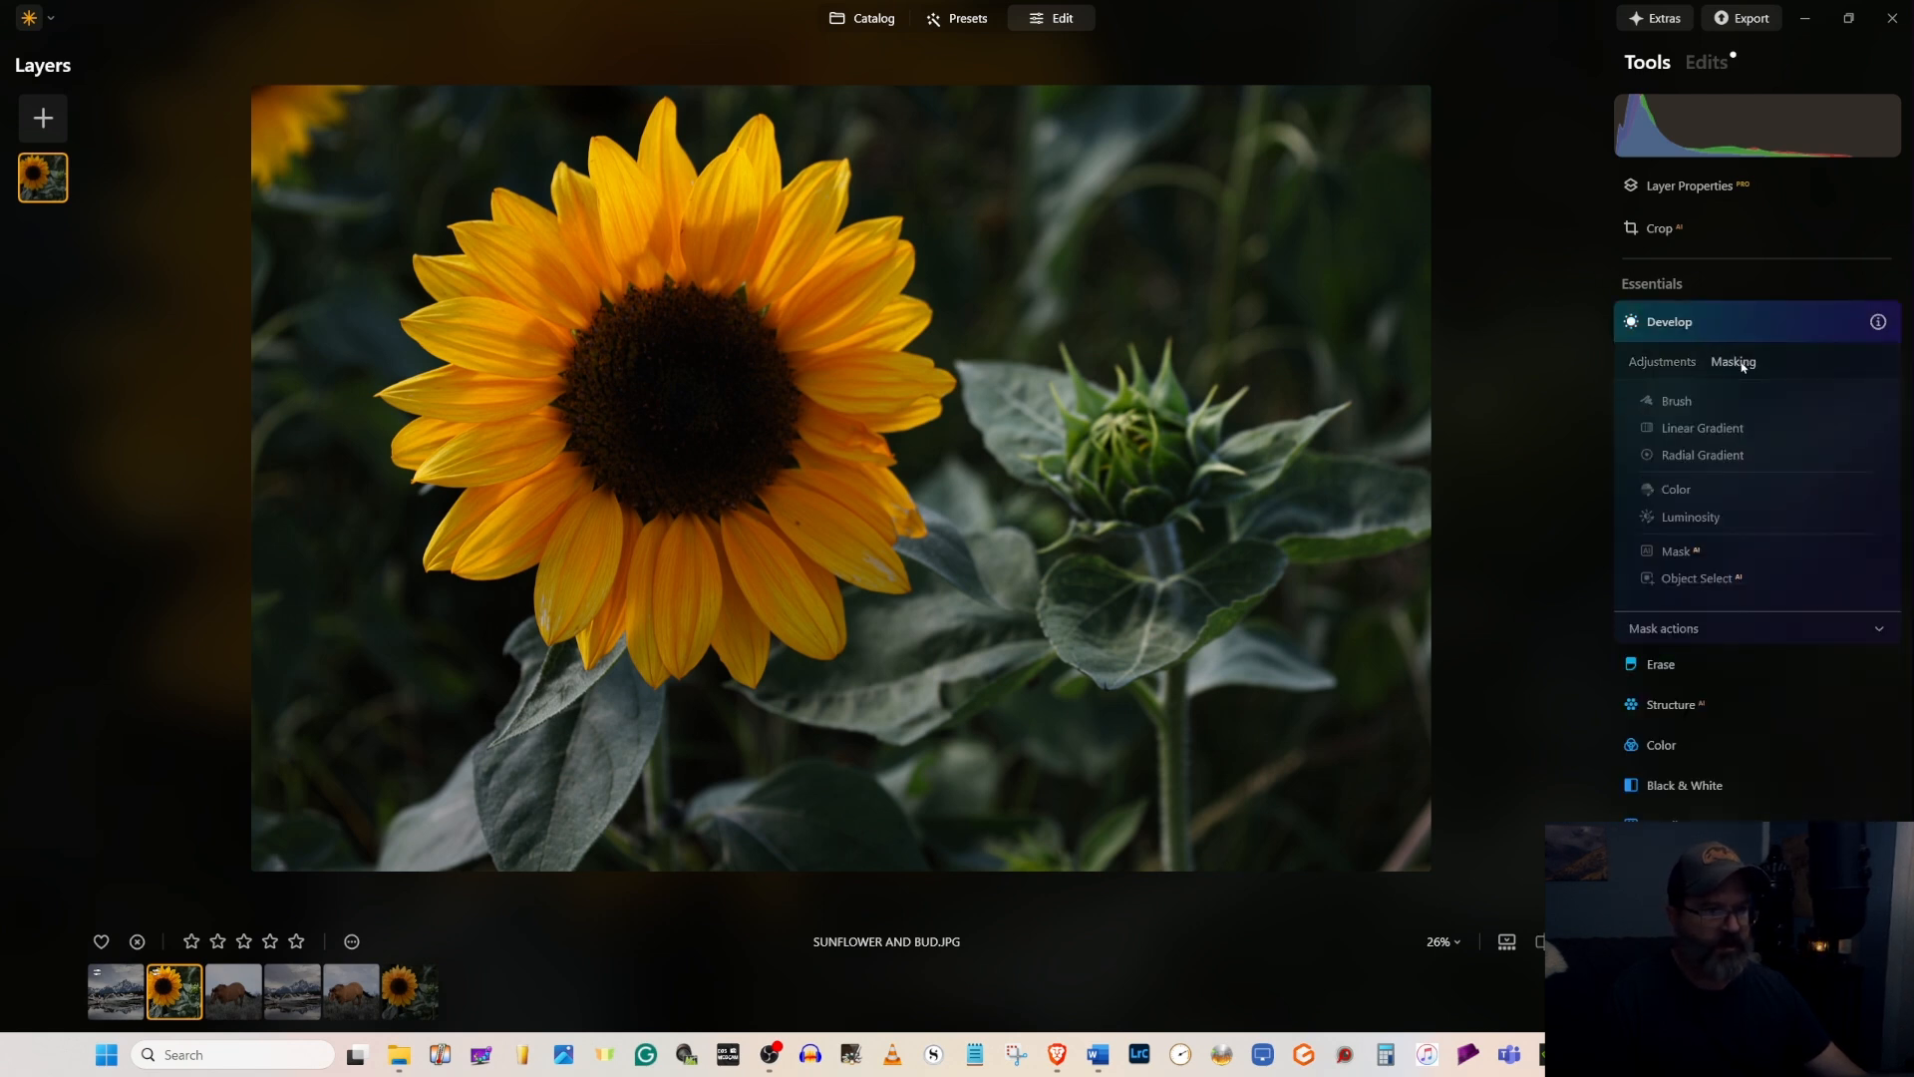
left_click(1676, 489)
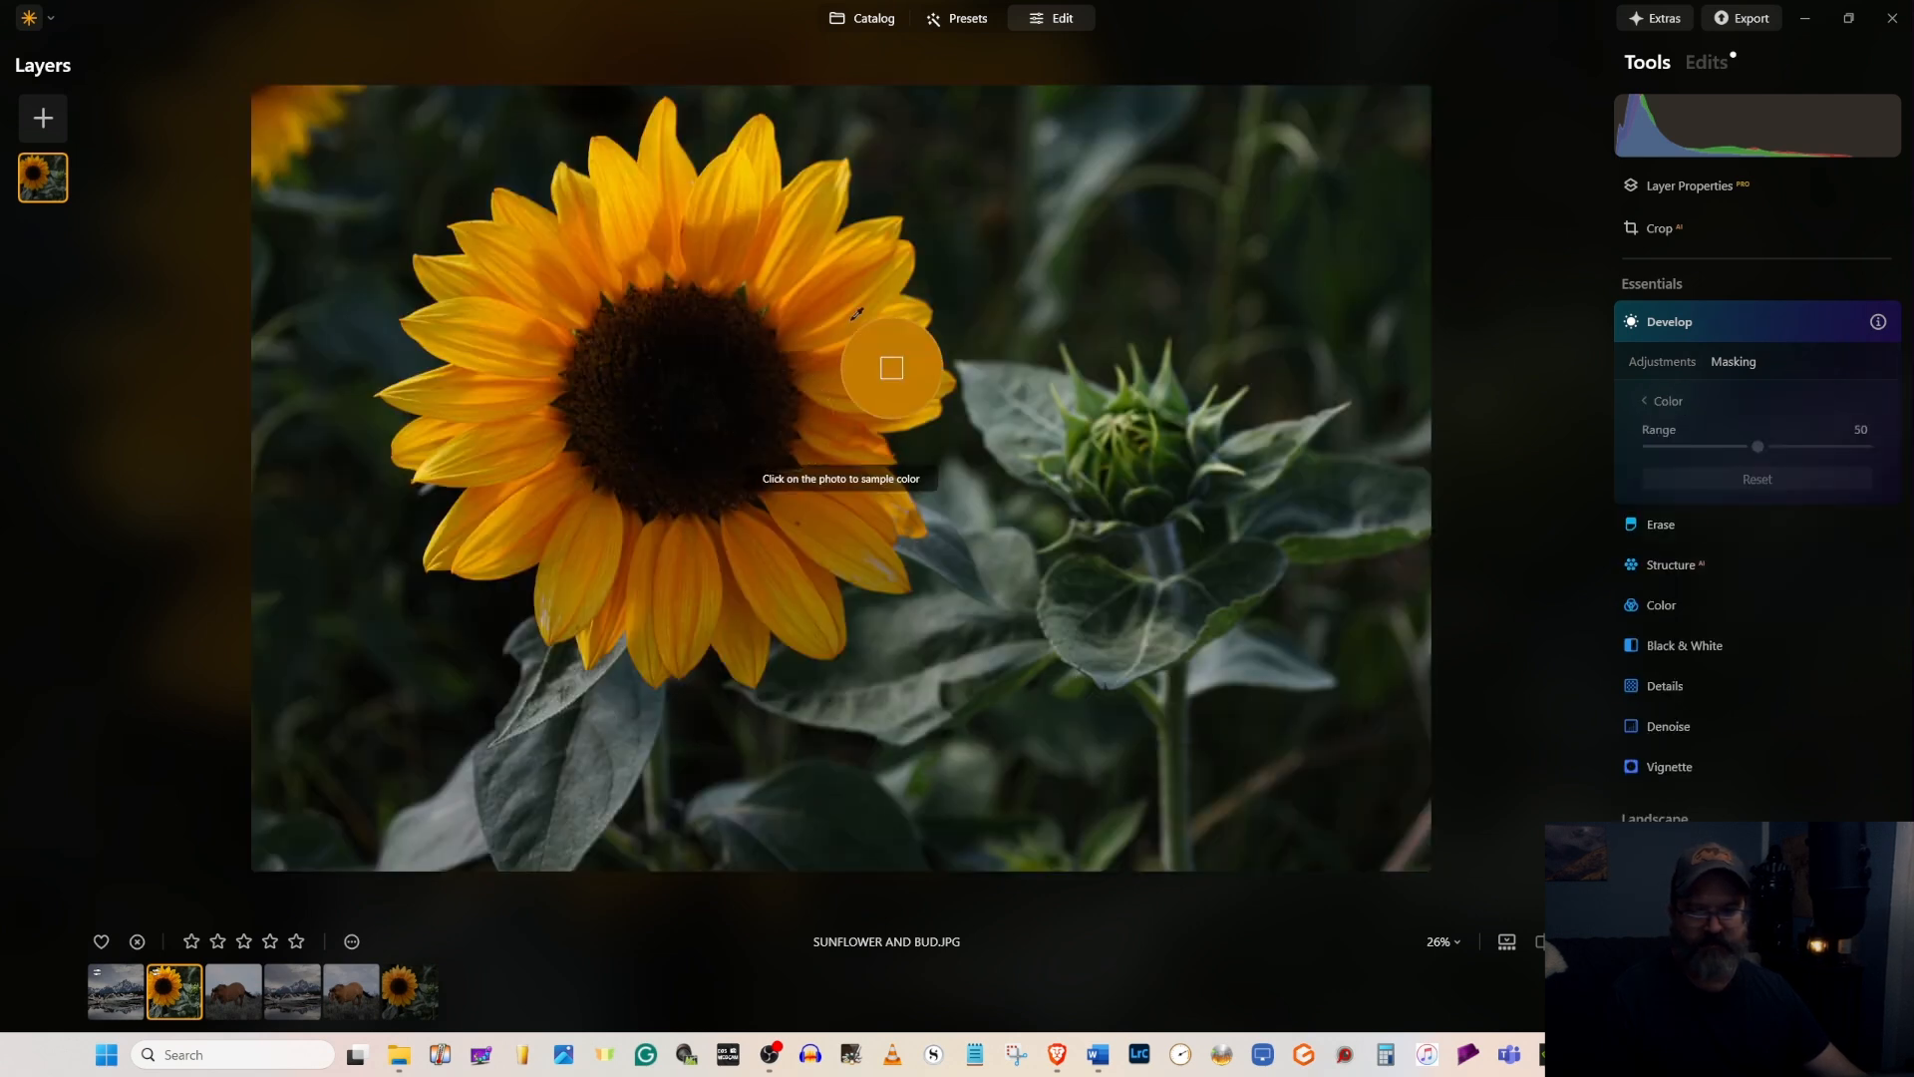
left_click(857, 313)
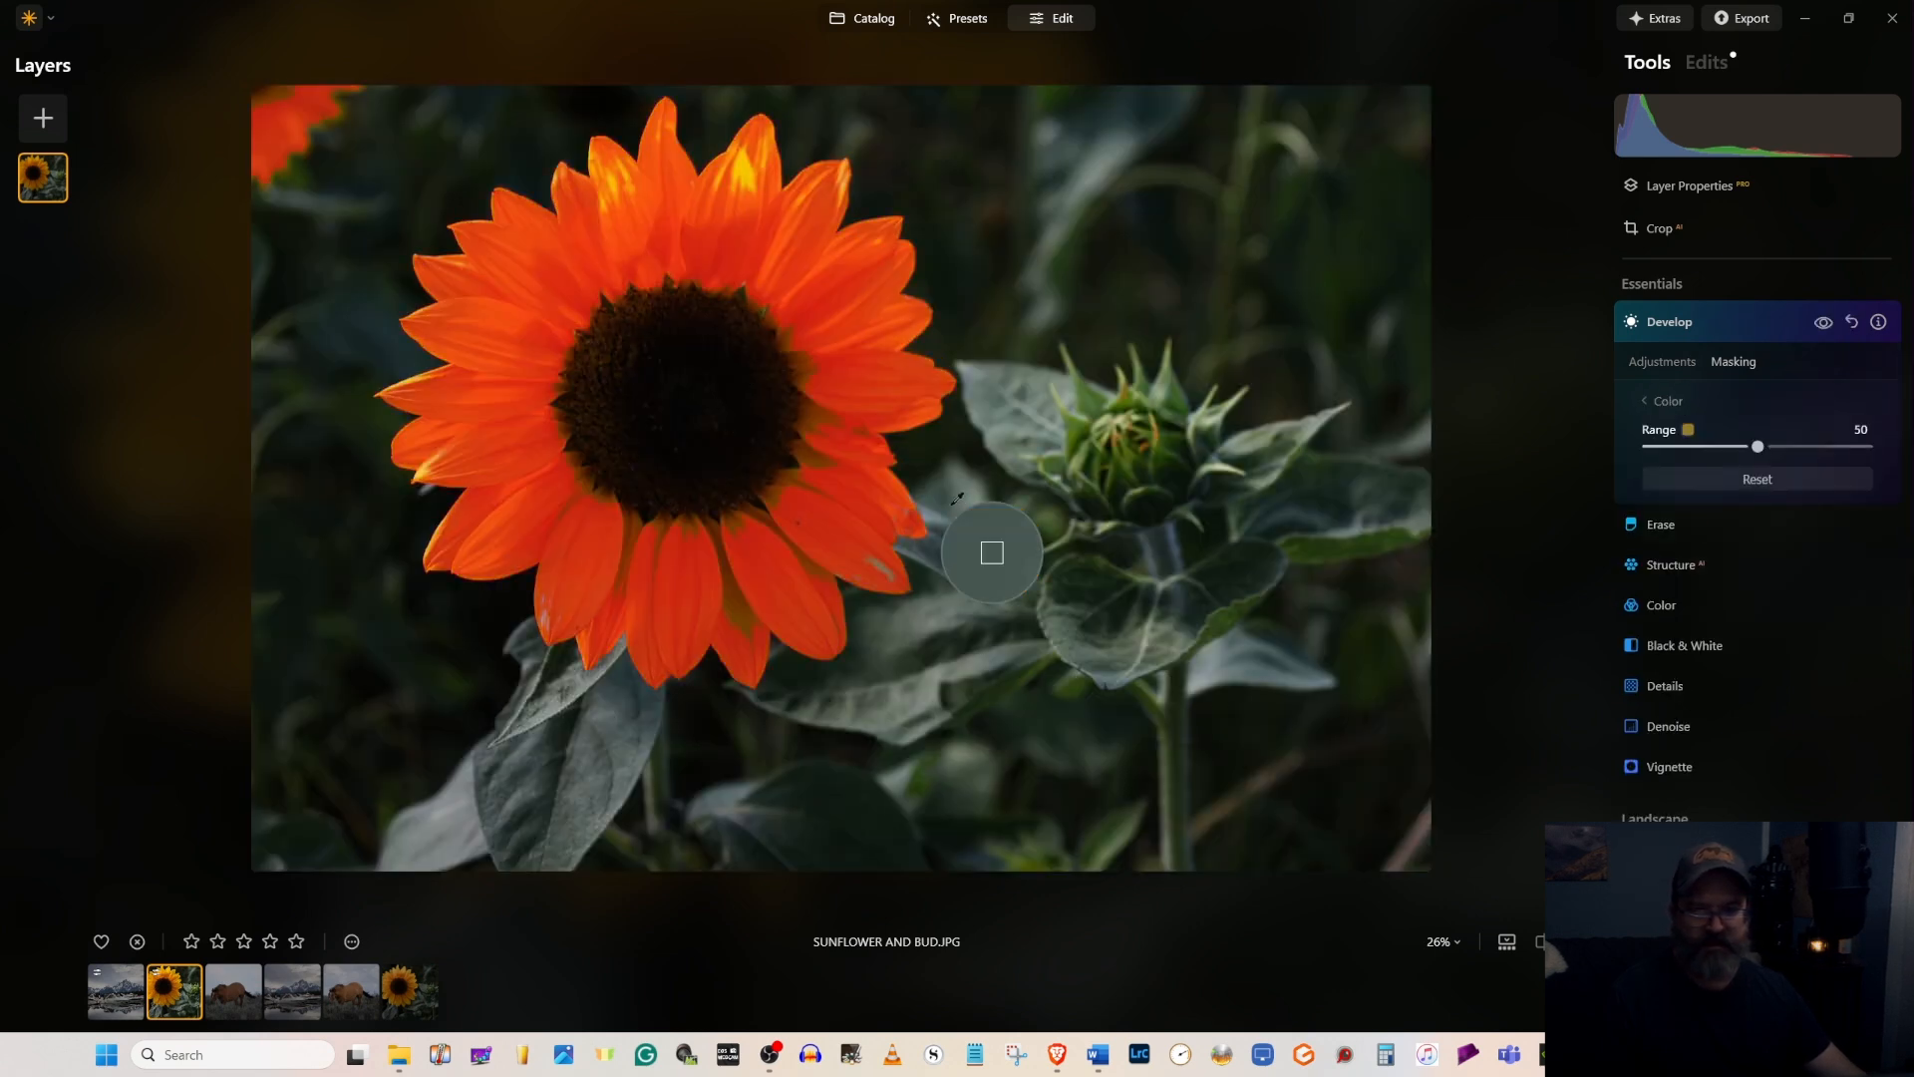
left_click(1752, 483)
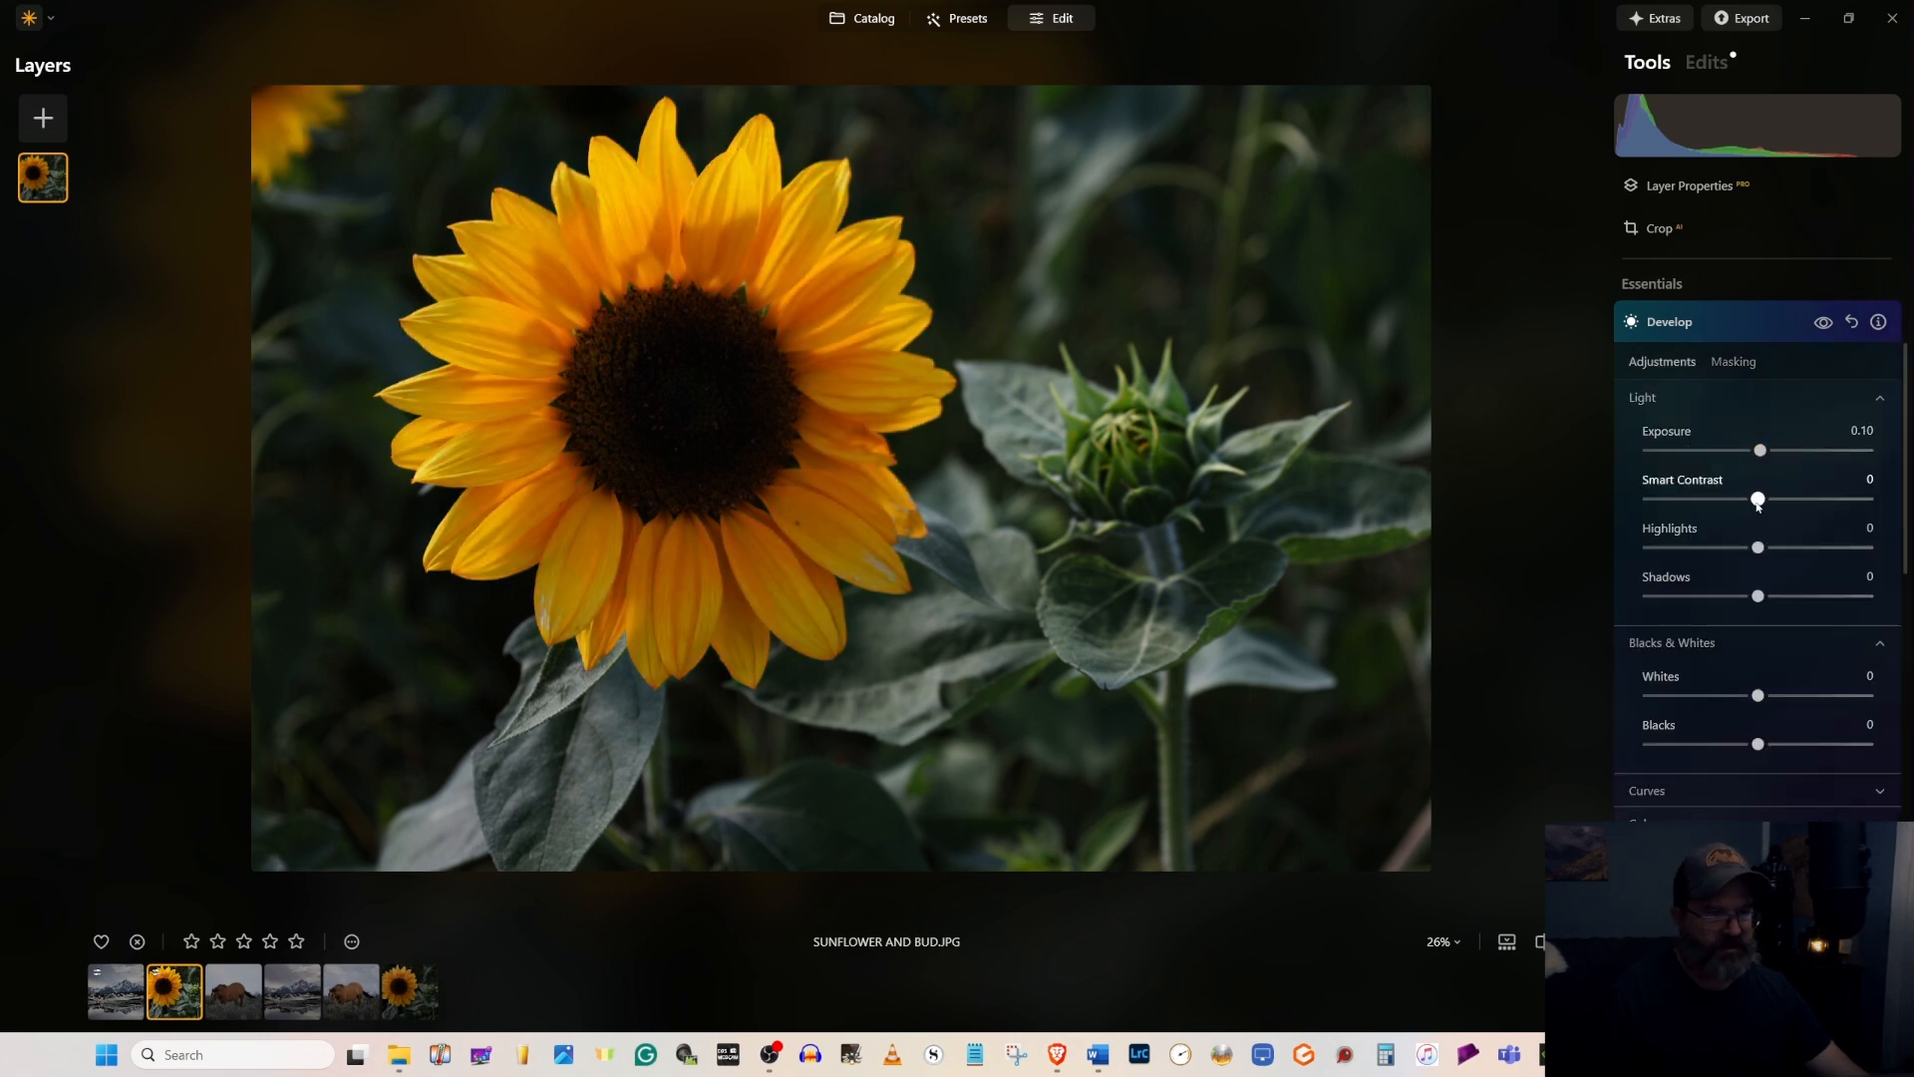
left_click_drag(1758, 548, 1769, 548)
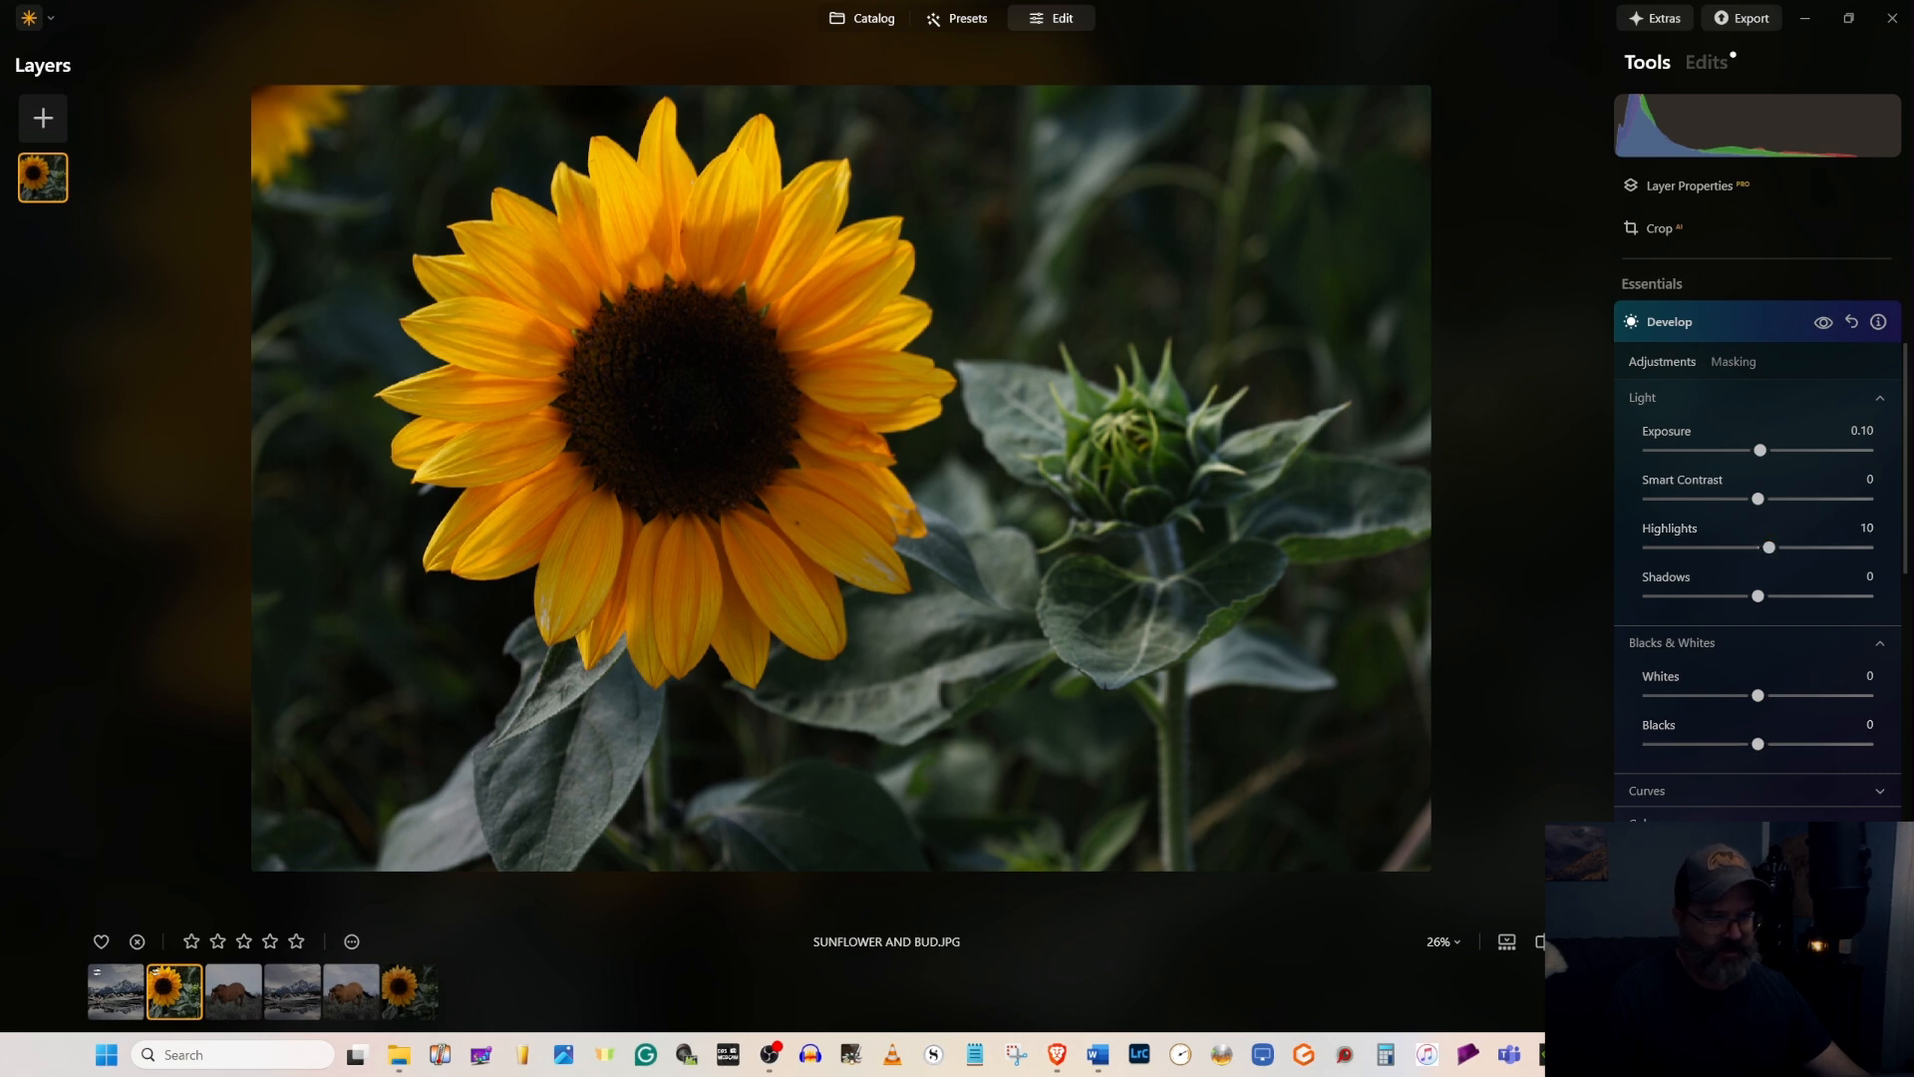
- Create a color mask for the Structure adjustment by sampling the sunflower's yellow petals
scroll(1757, 543, "down", 3)
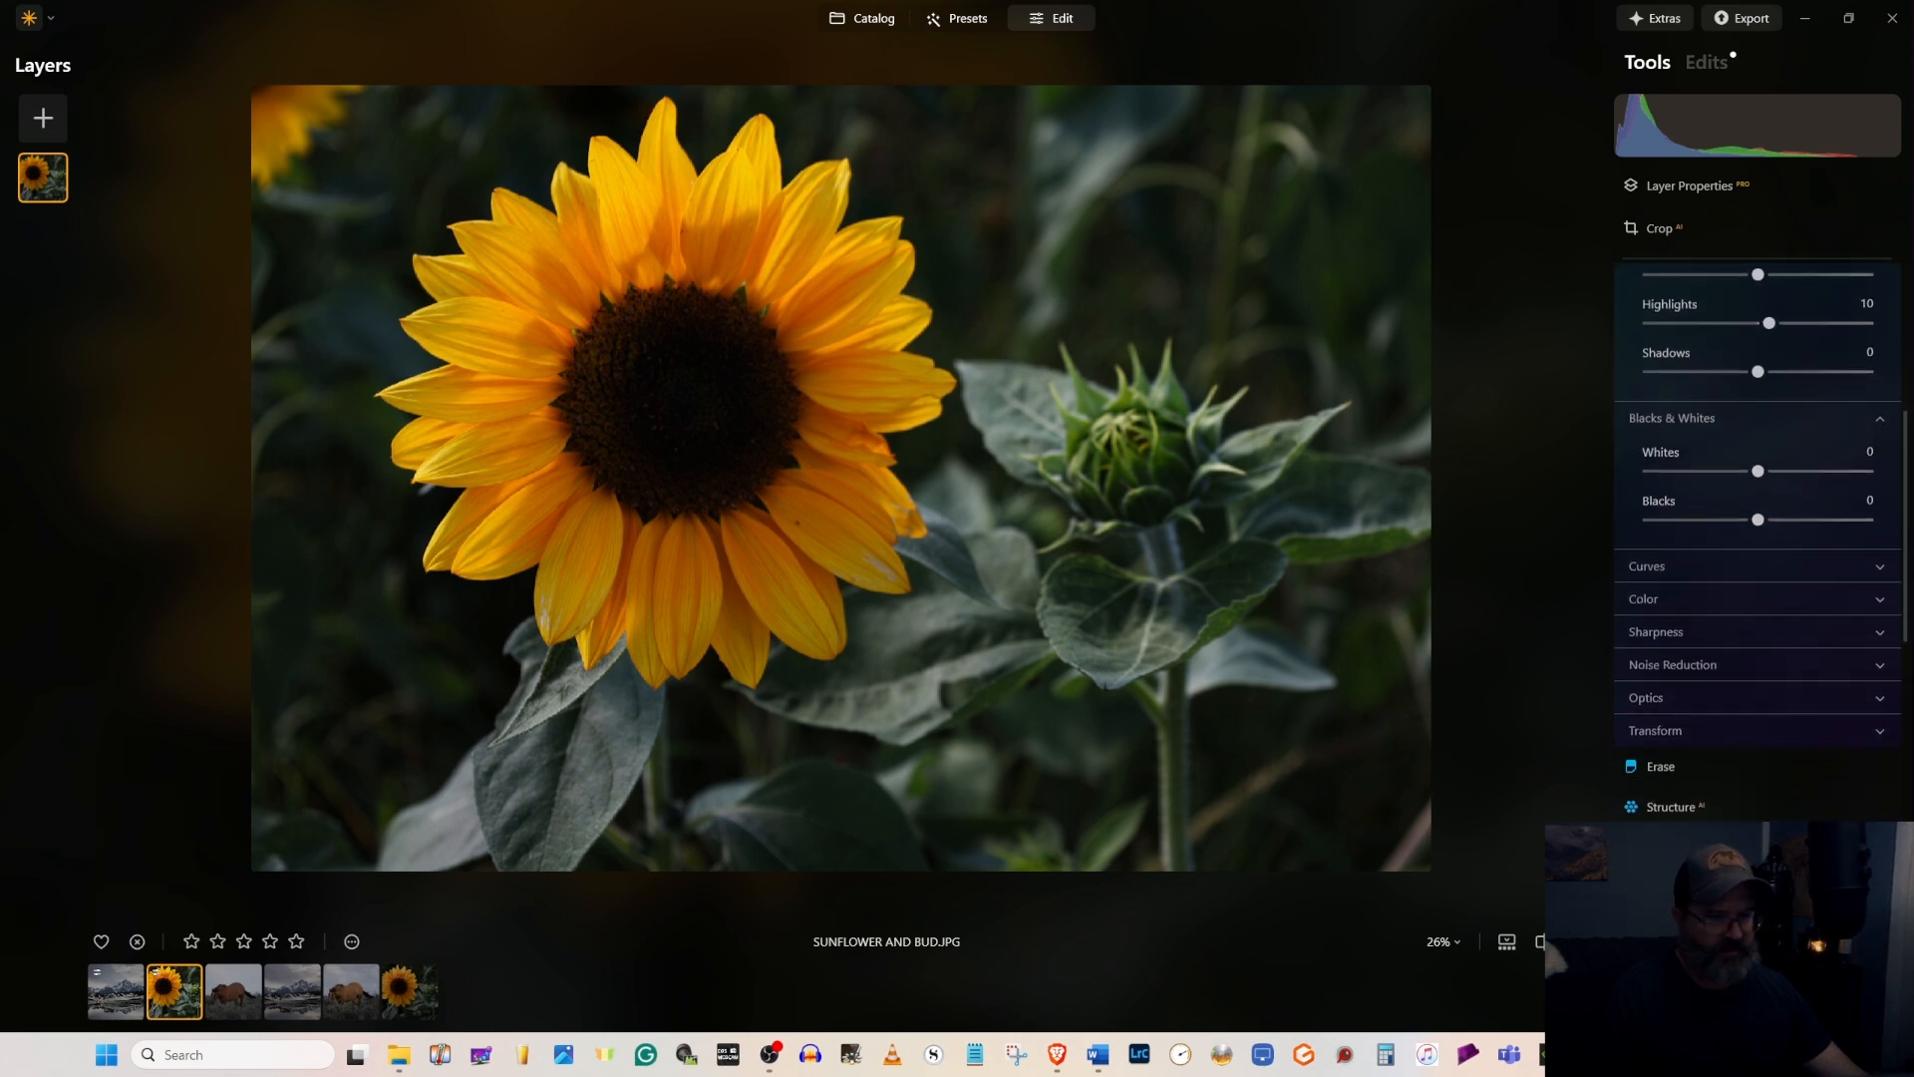
left_click(1686, 809)
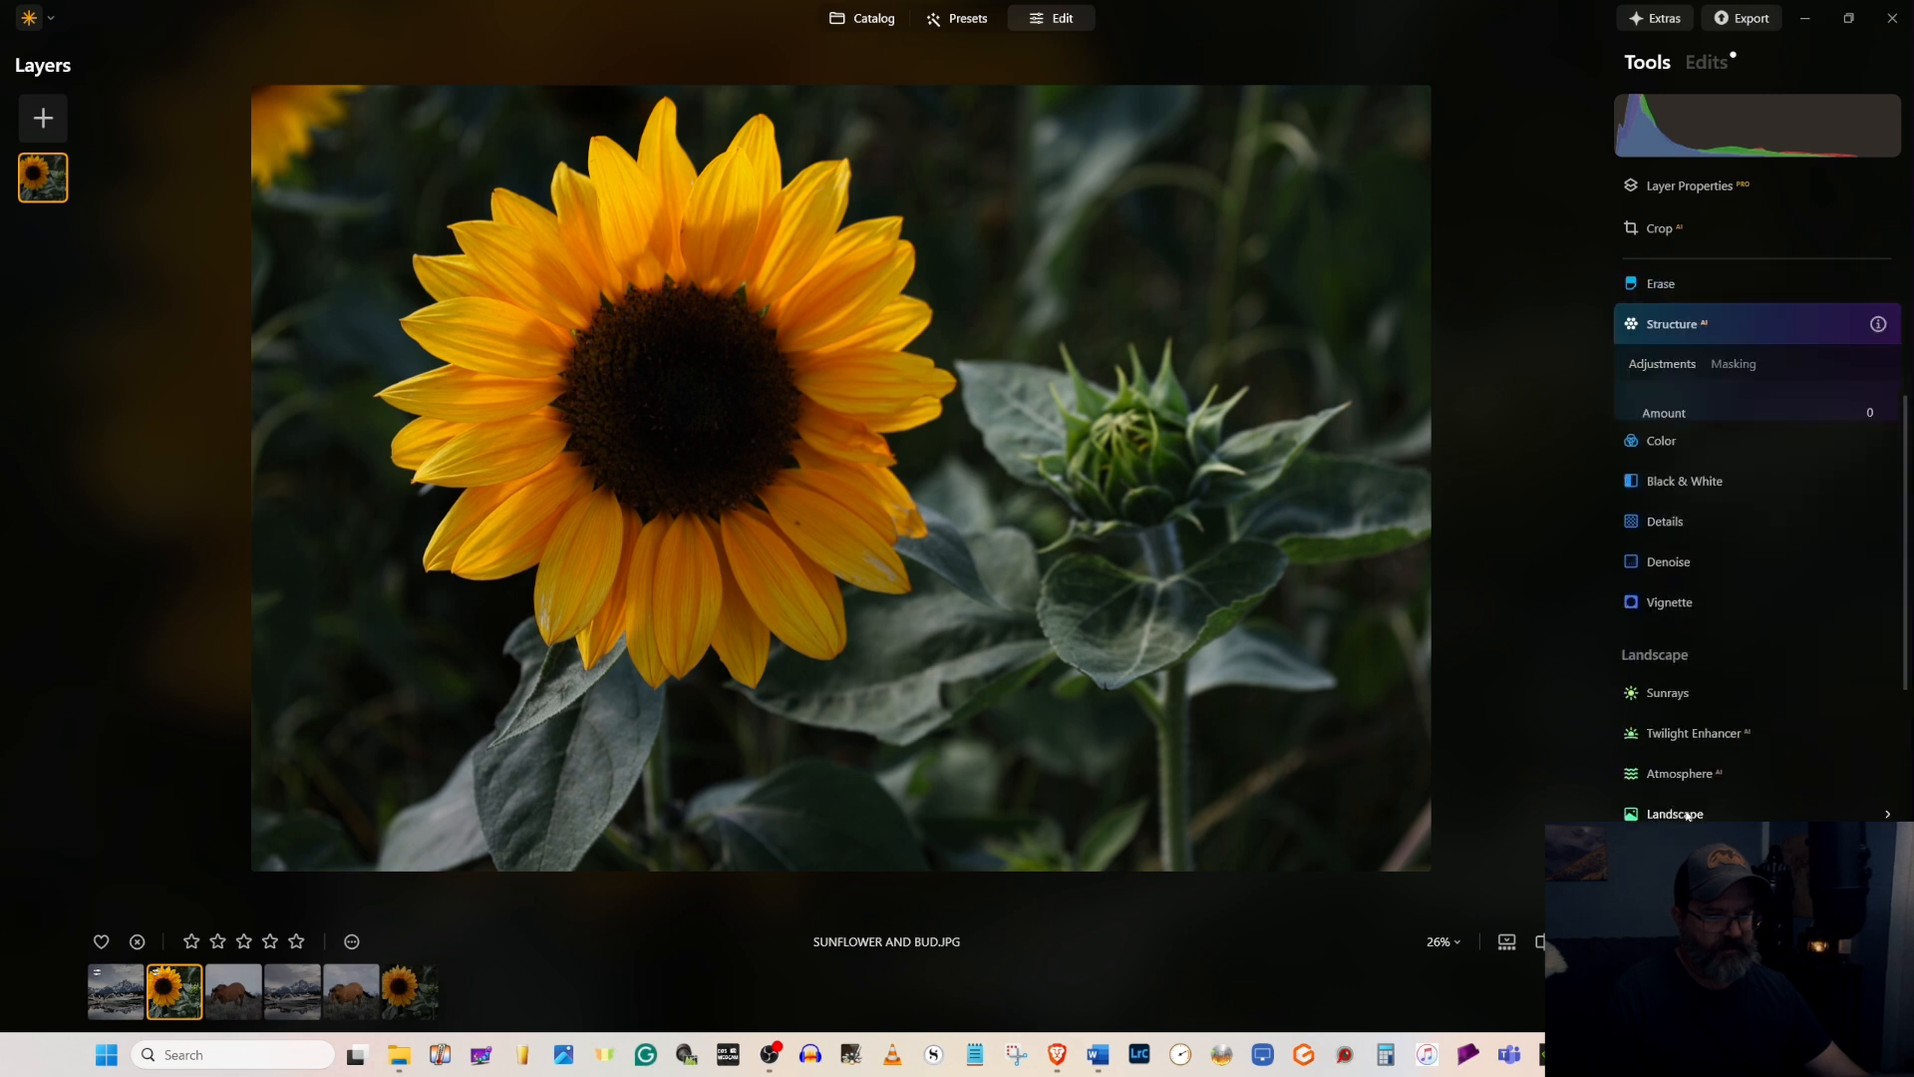
left_click(1739, 363)
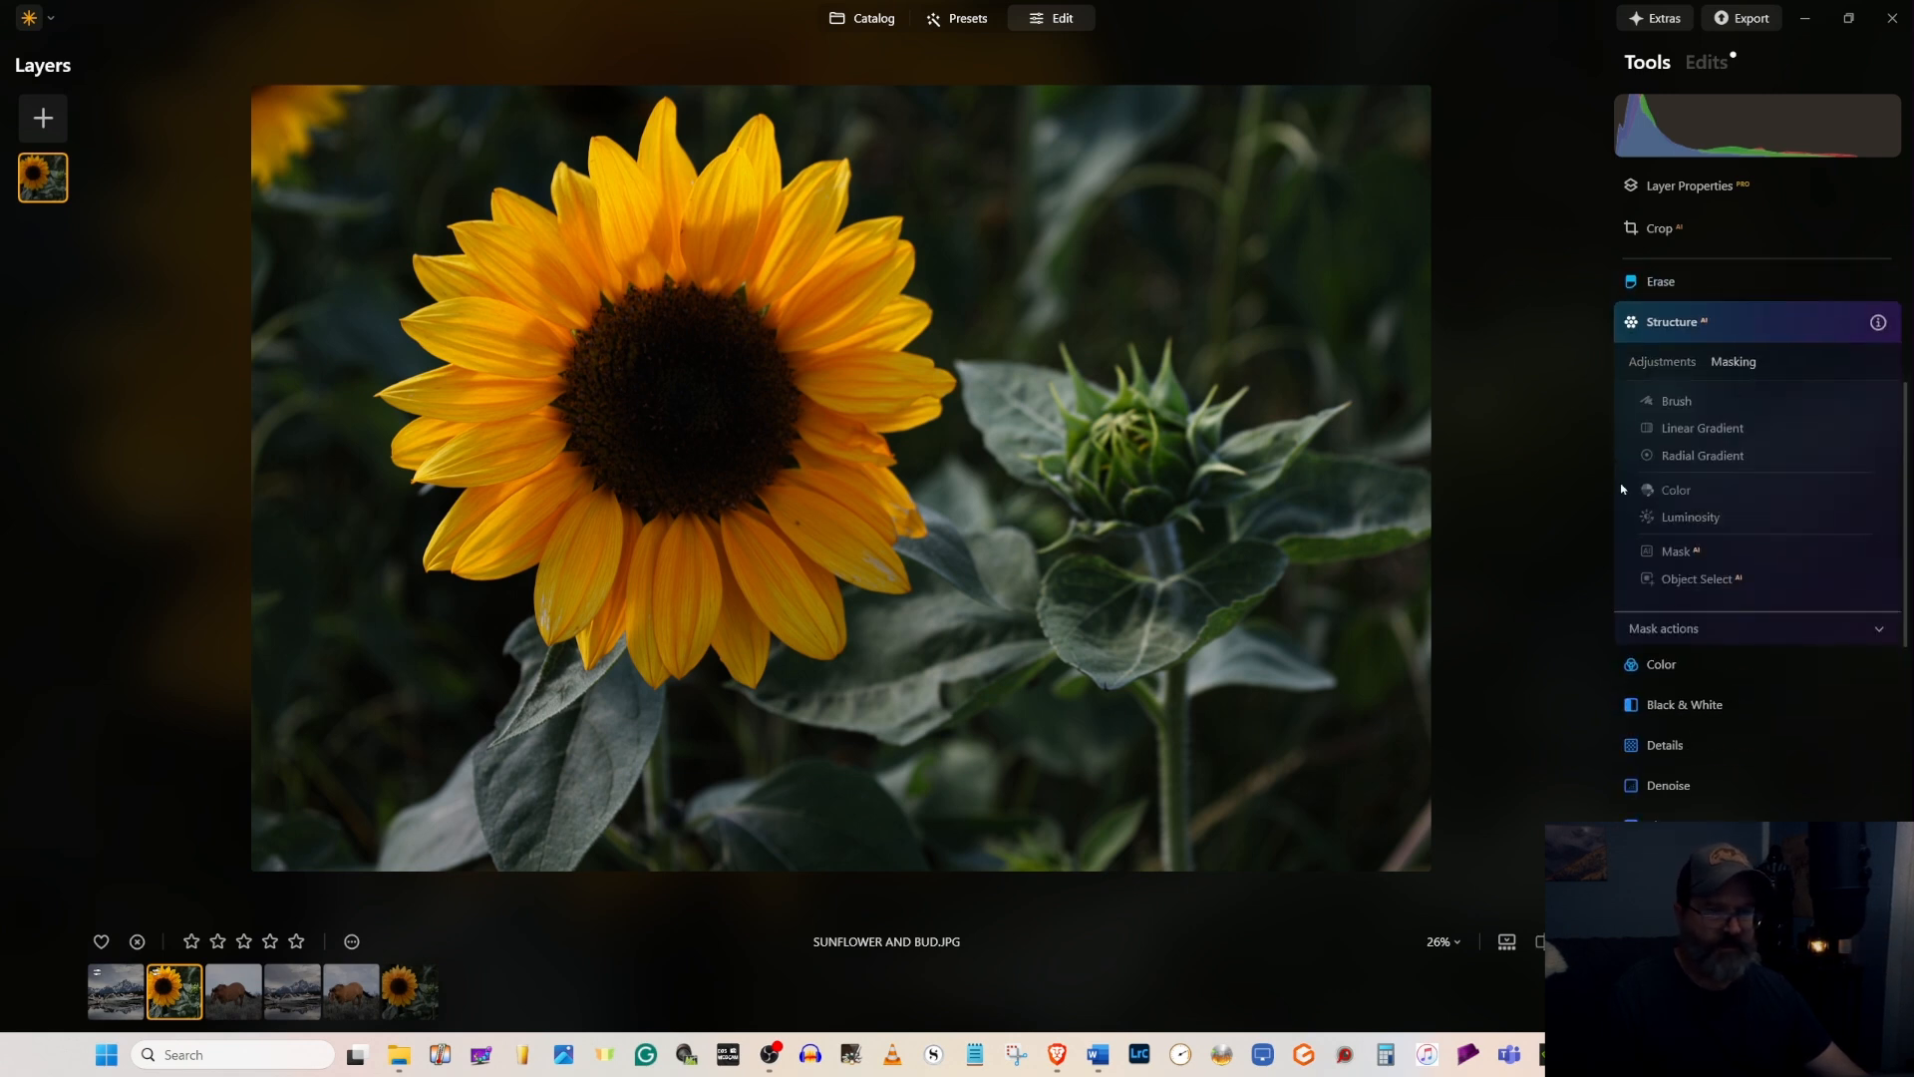
left_click(1655, 490)
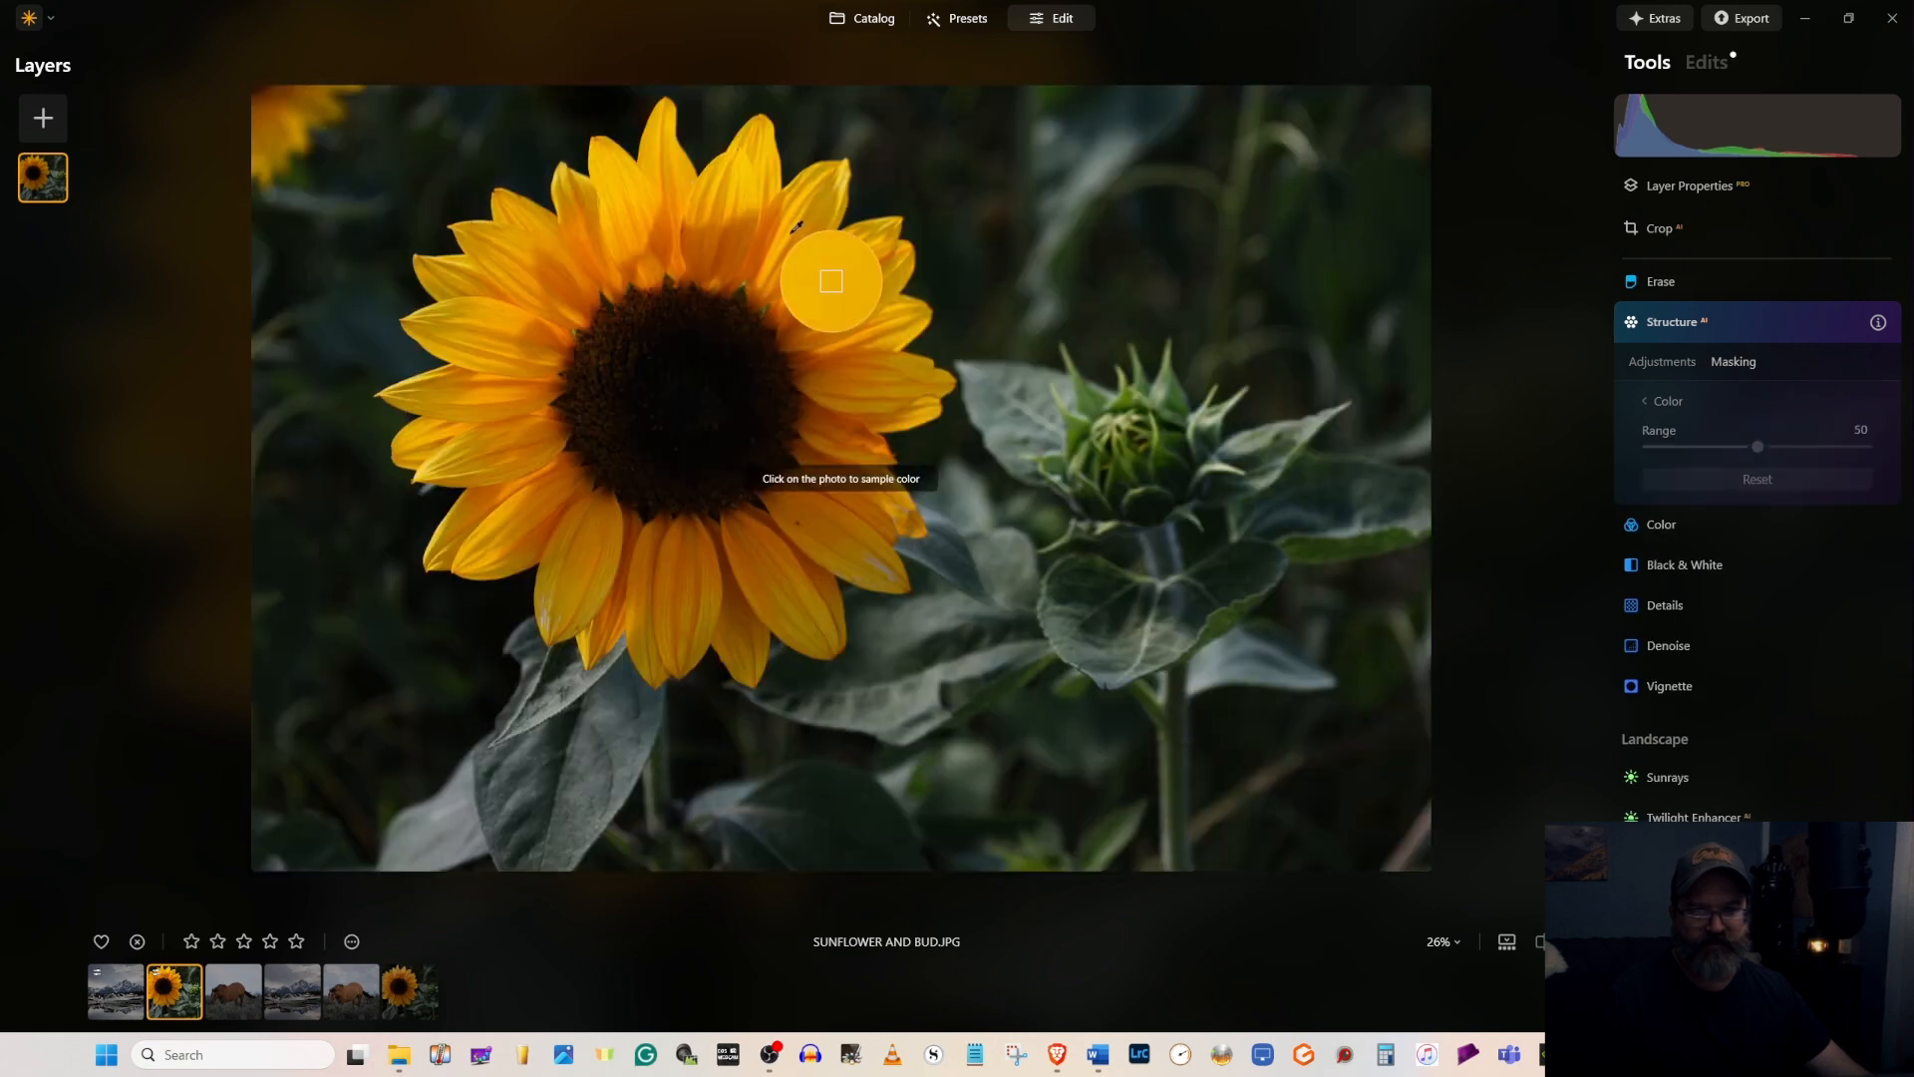
left_click(787, 257)
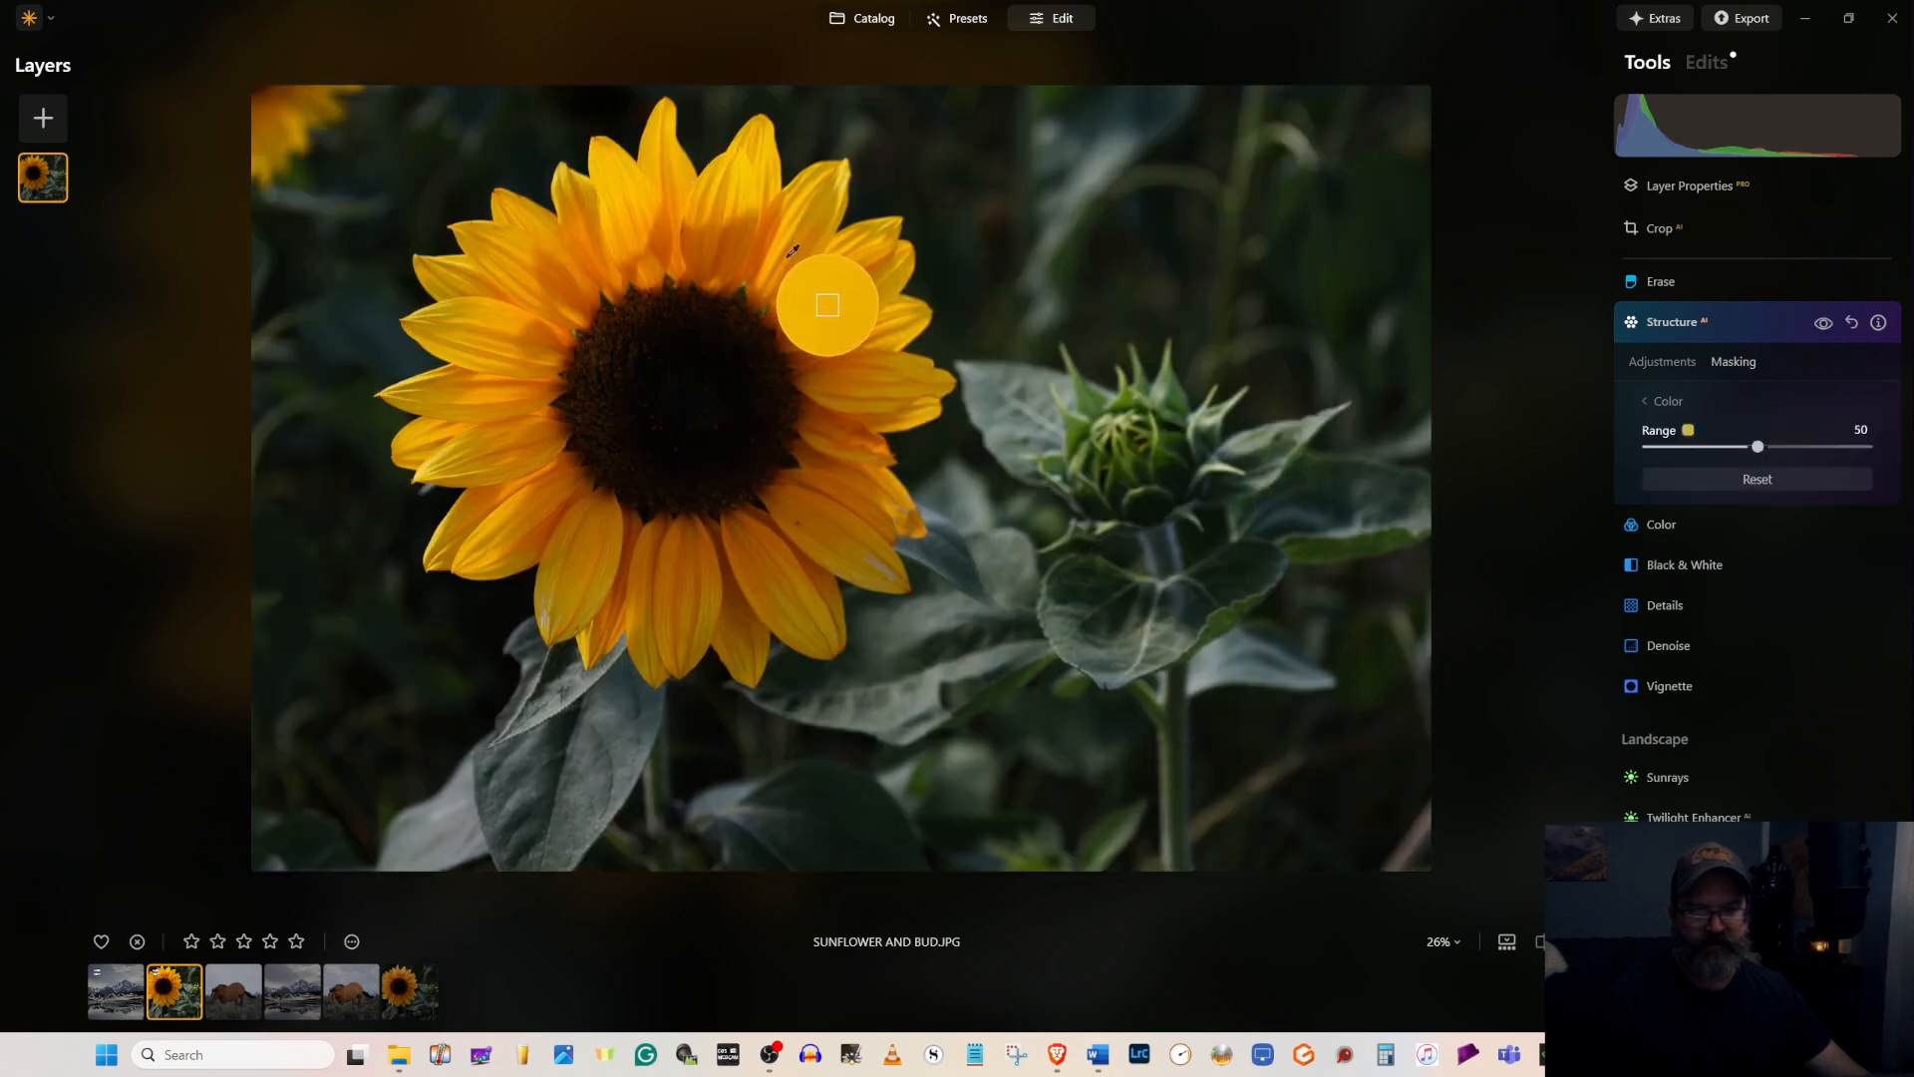
- Set the Structure color mask's range to 91 and the Structure amount to 18
left_click_drag(1757, 447, 1847, 449)
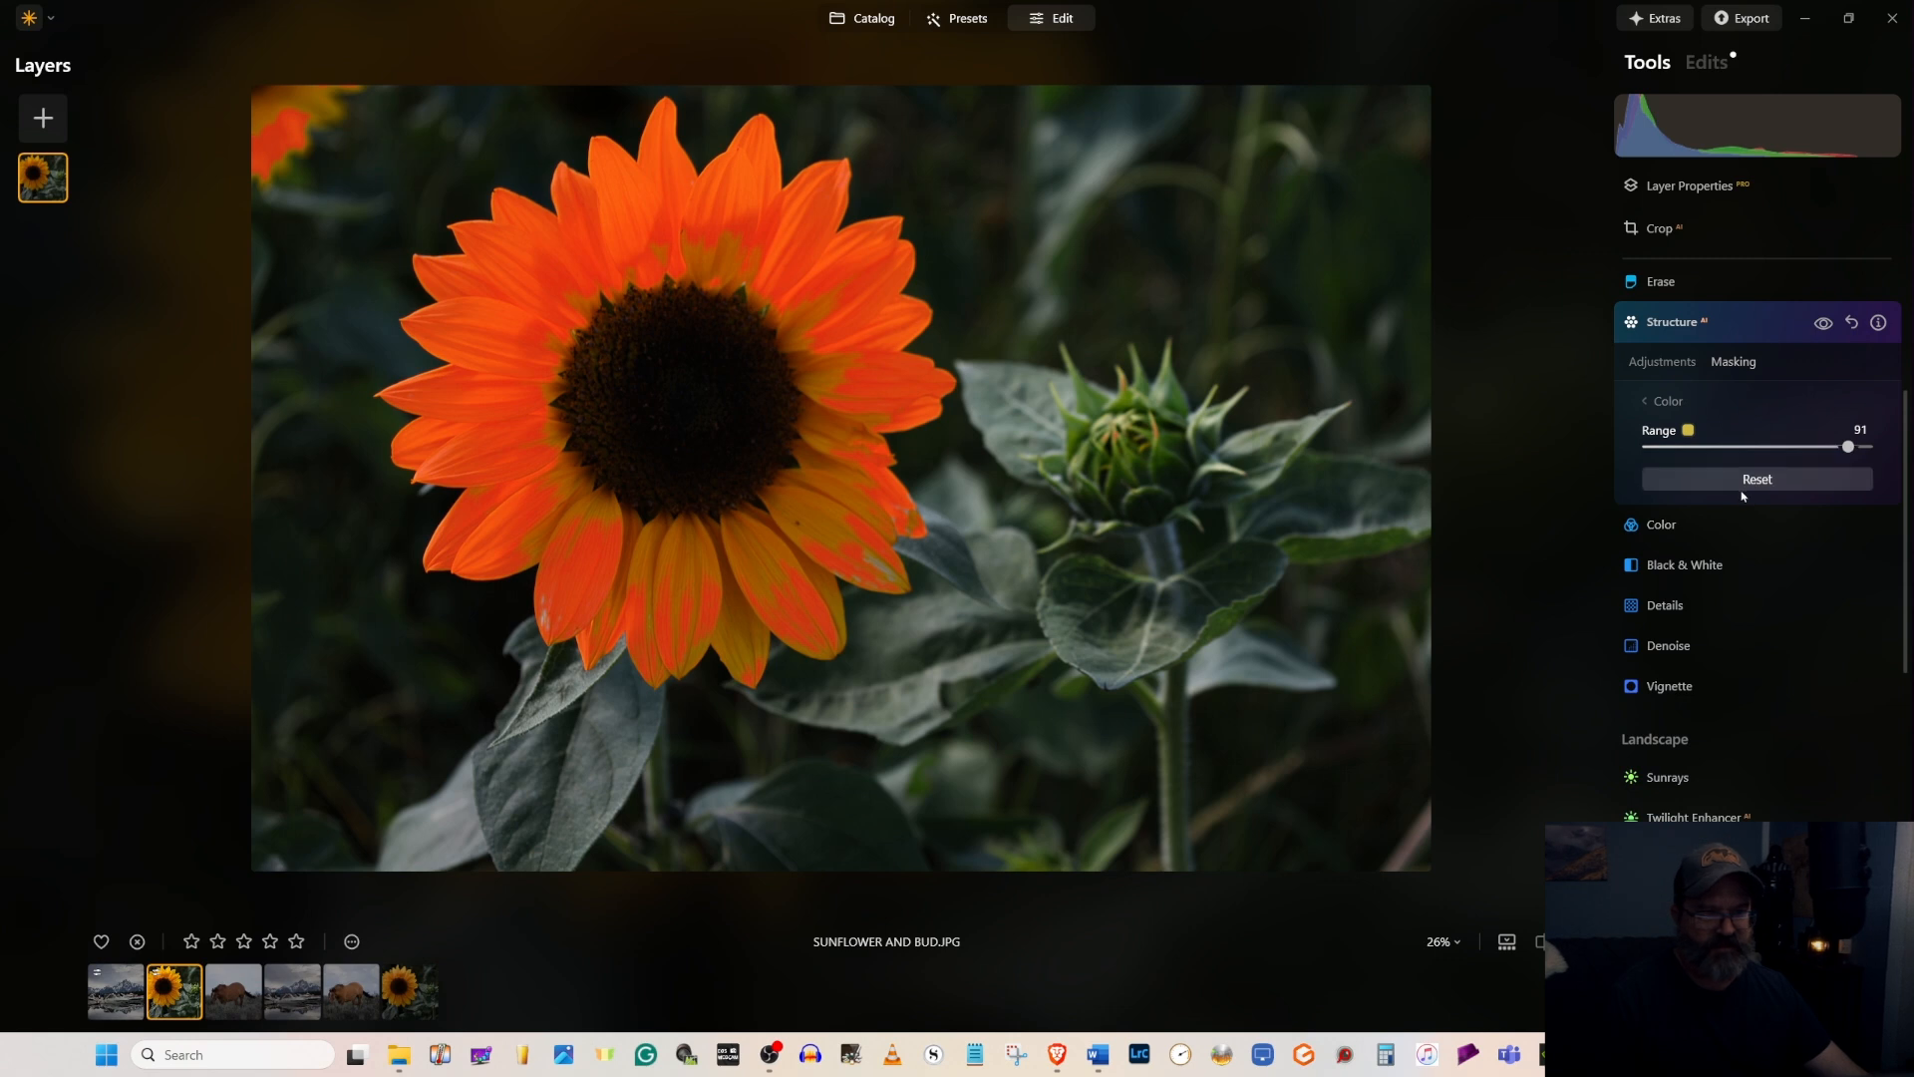
left_click(1662, 362)
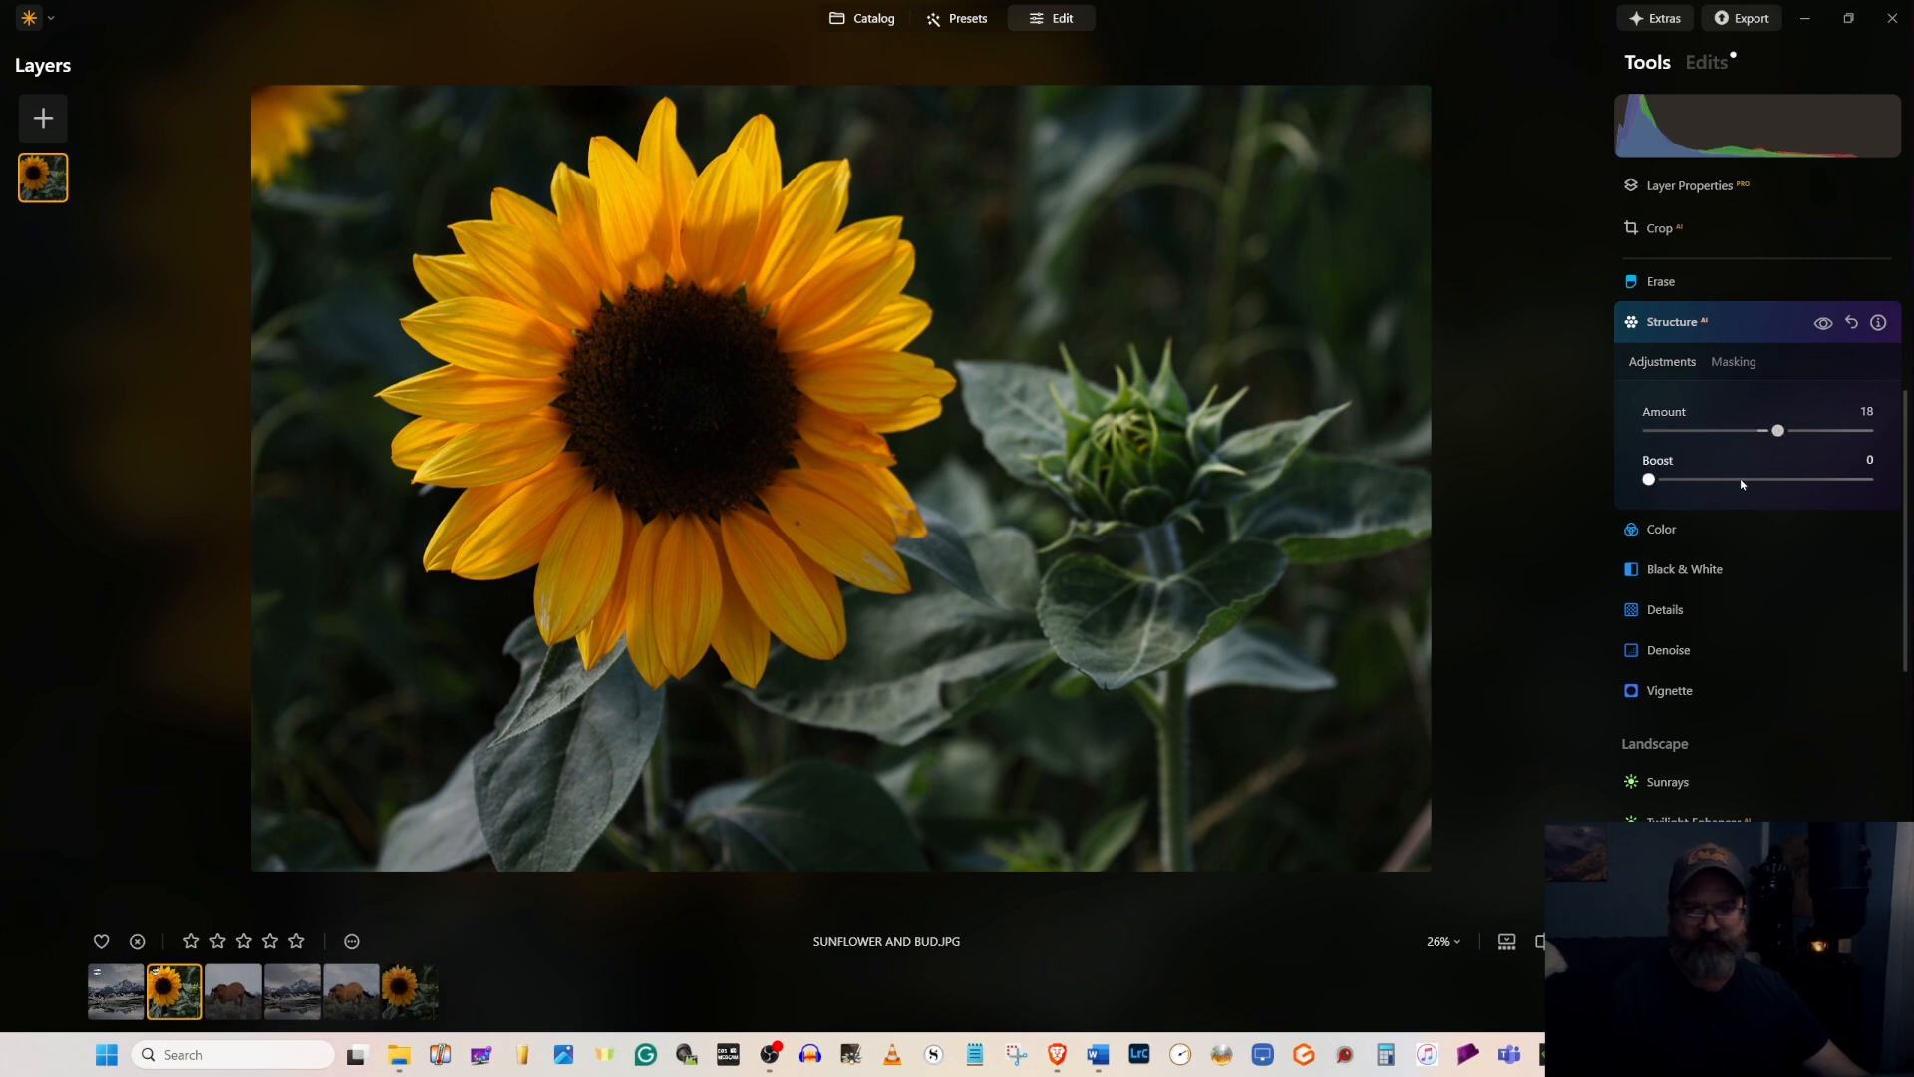
- Mask a new Develop adjustment with a radial gradient over the sunflower's dark center and set its exposure to 1.09
left_click(1681, 282)
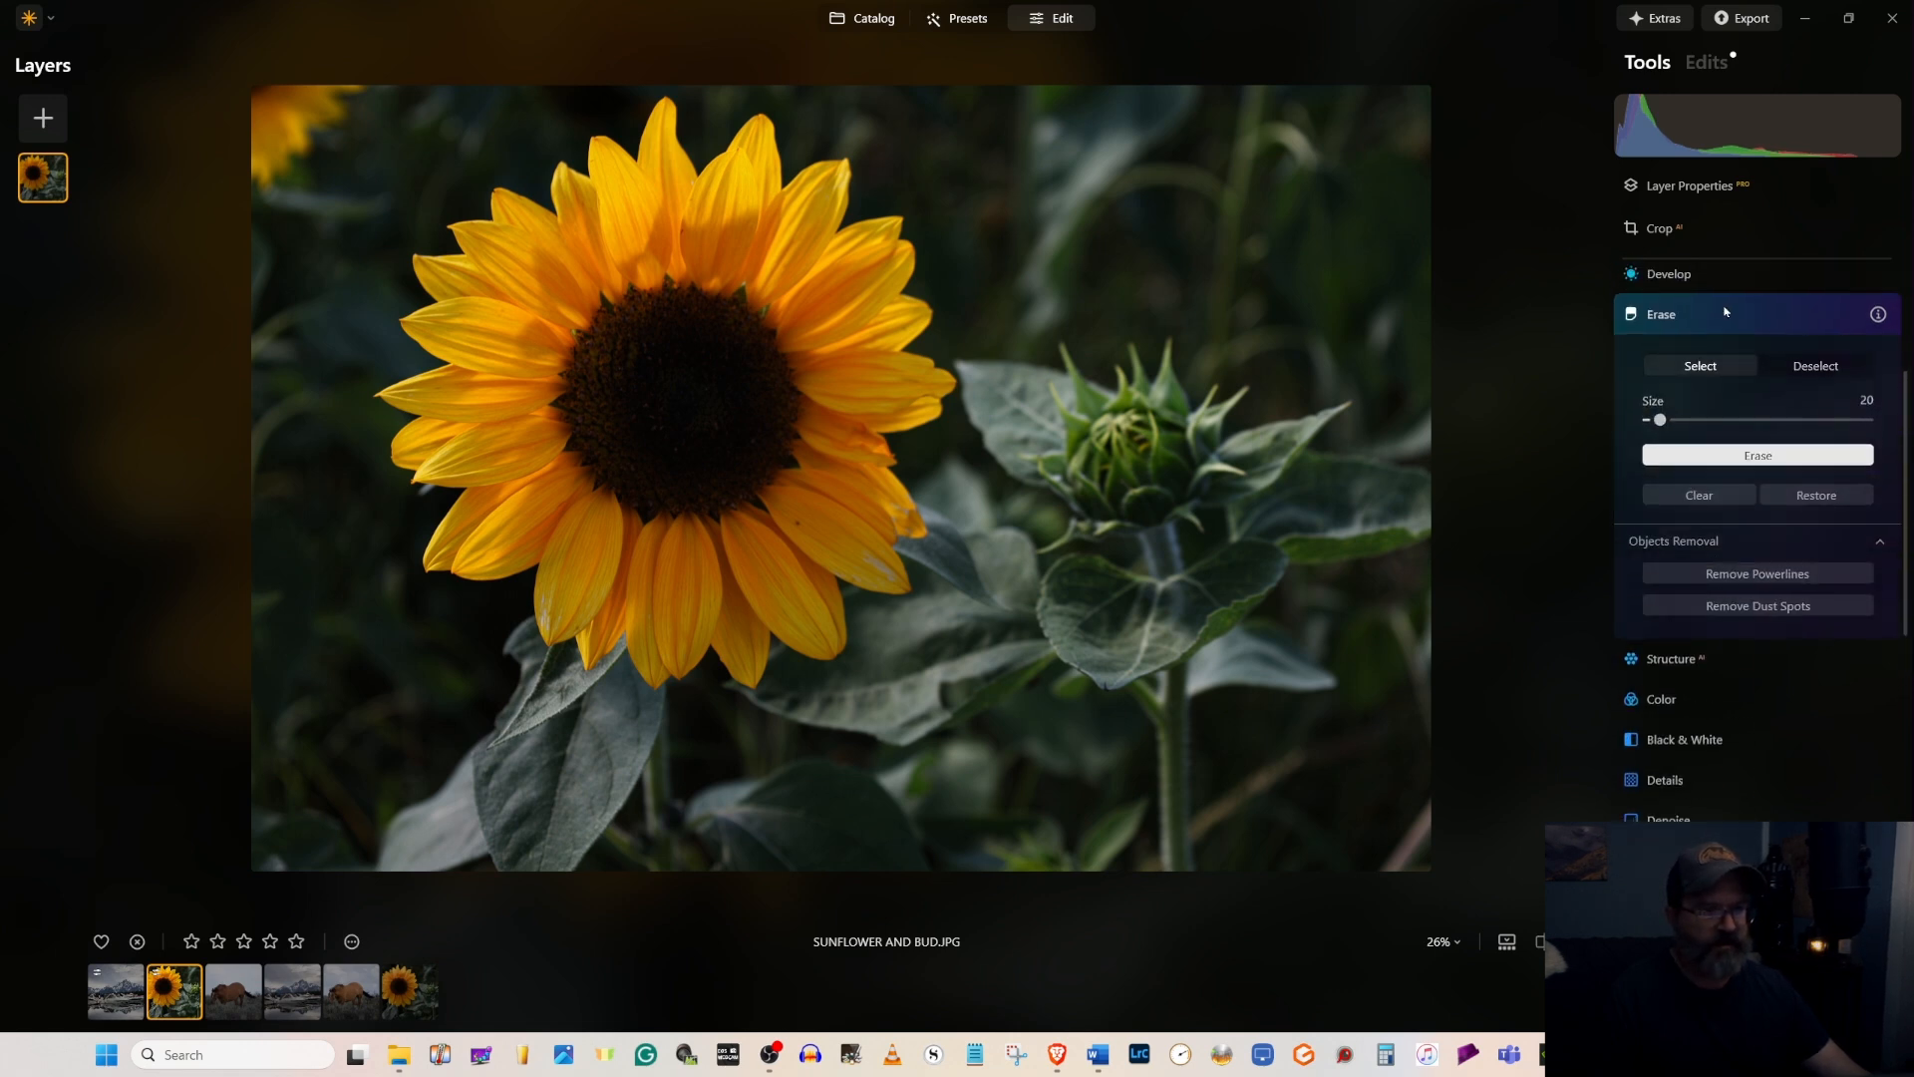
left_click(1719, 273)
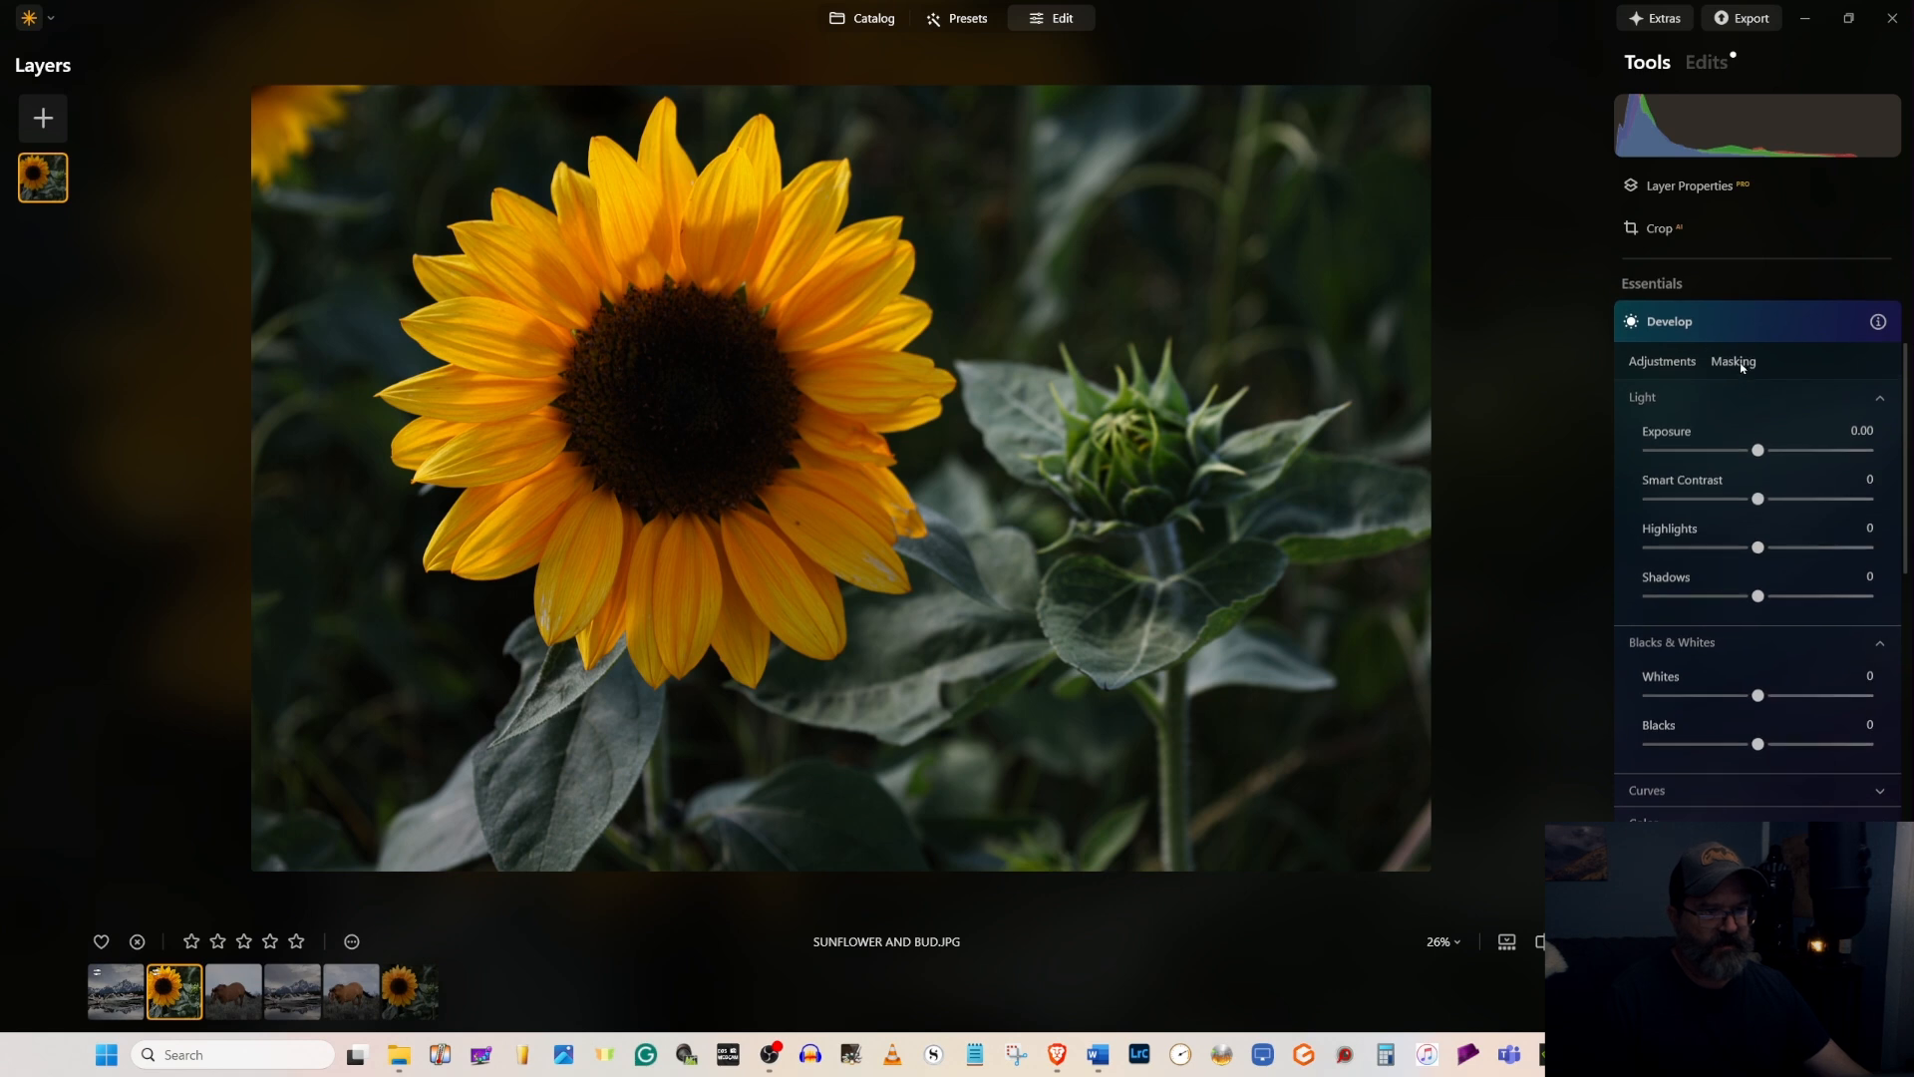
left_click(1735, 364)
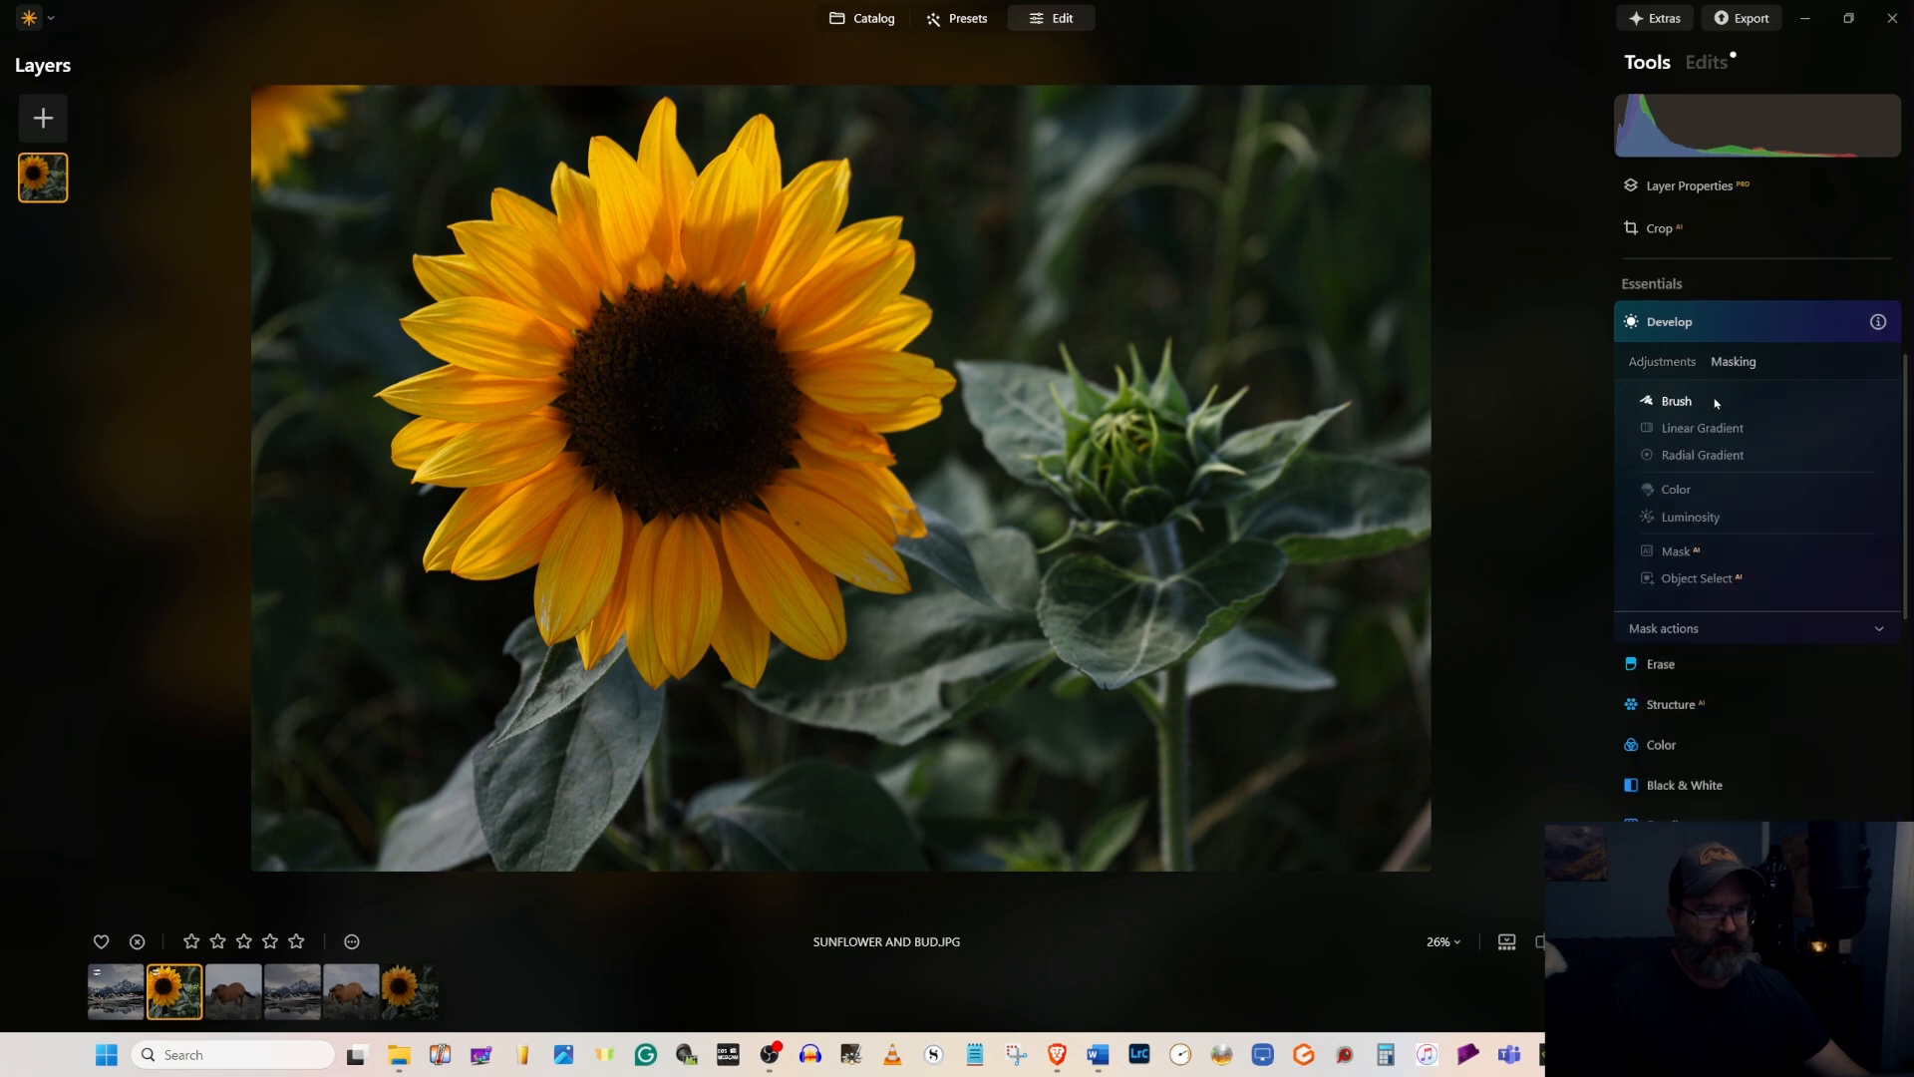
left_click(1700, 456)
left_click_drag(663, 350, 662, 178)
left_click_drag(664, 340, 686, 395)
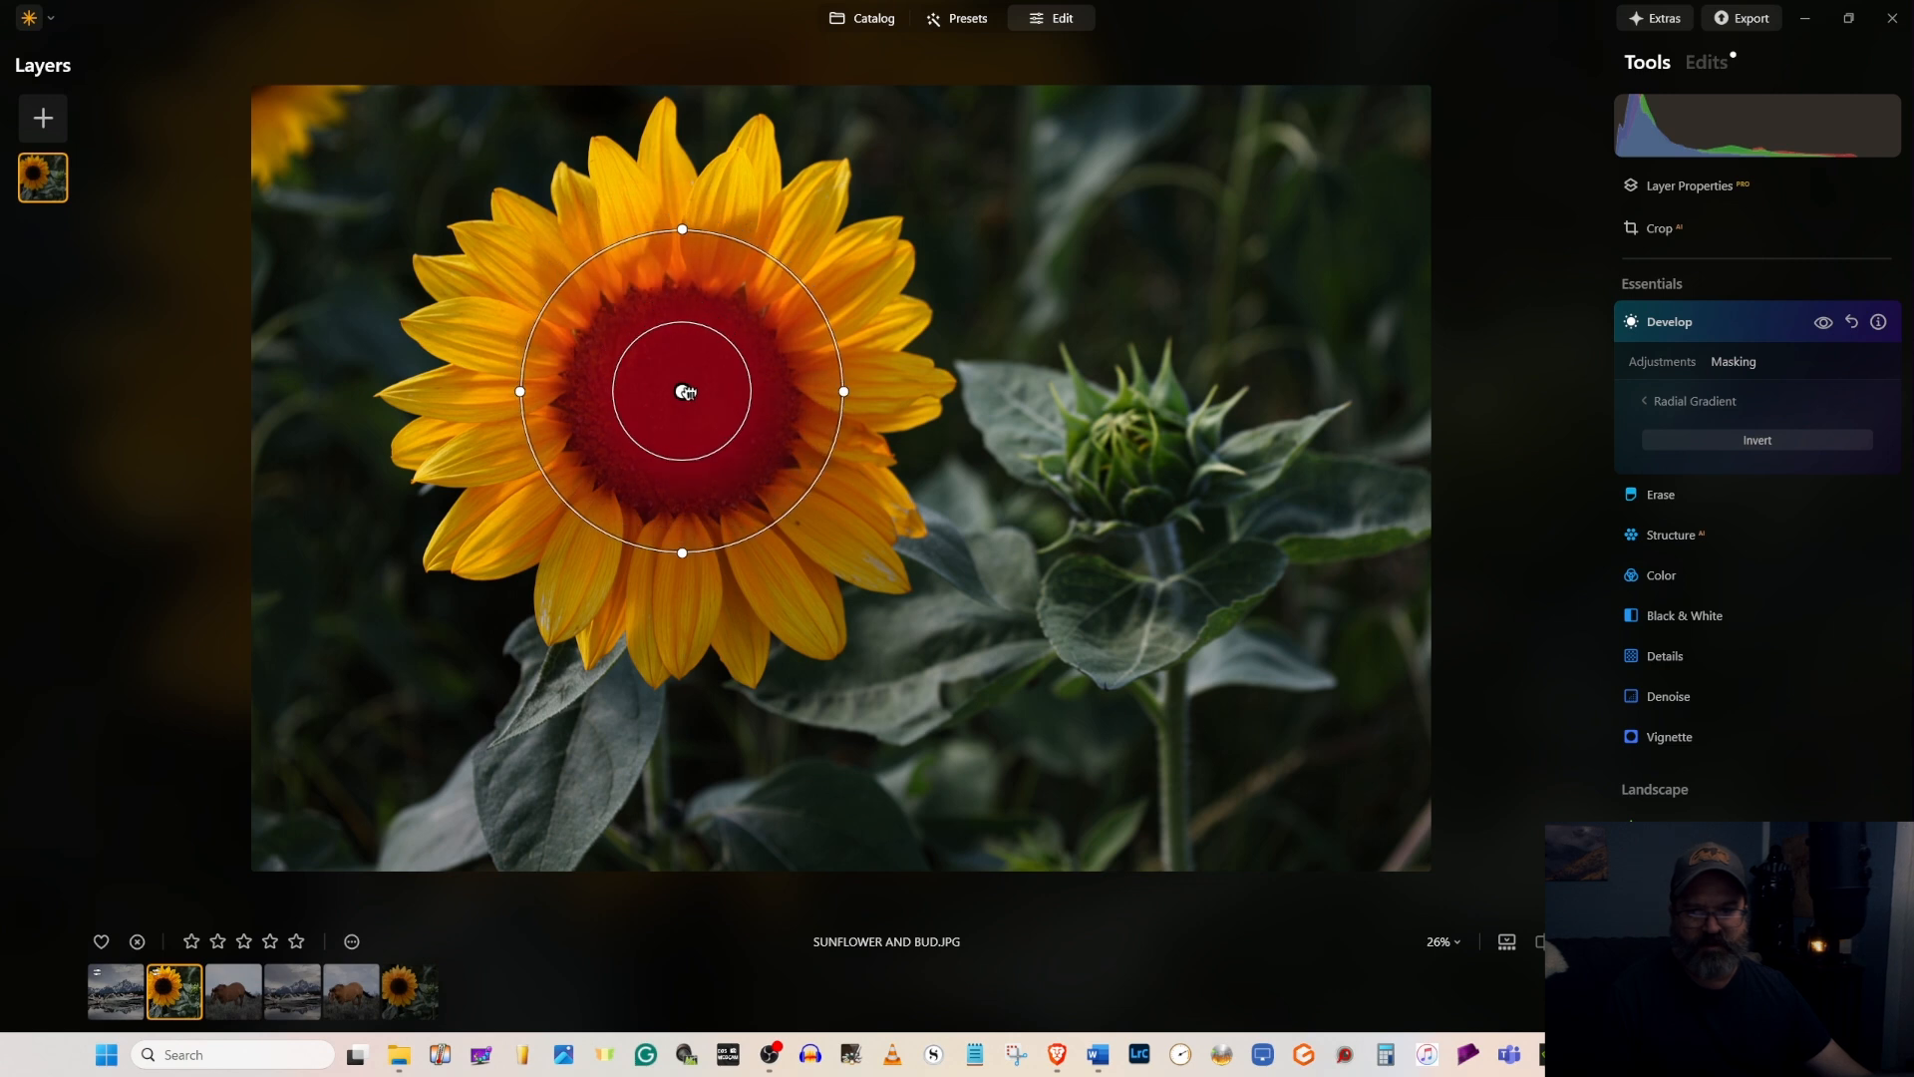
left_click(1661, 369)
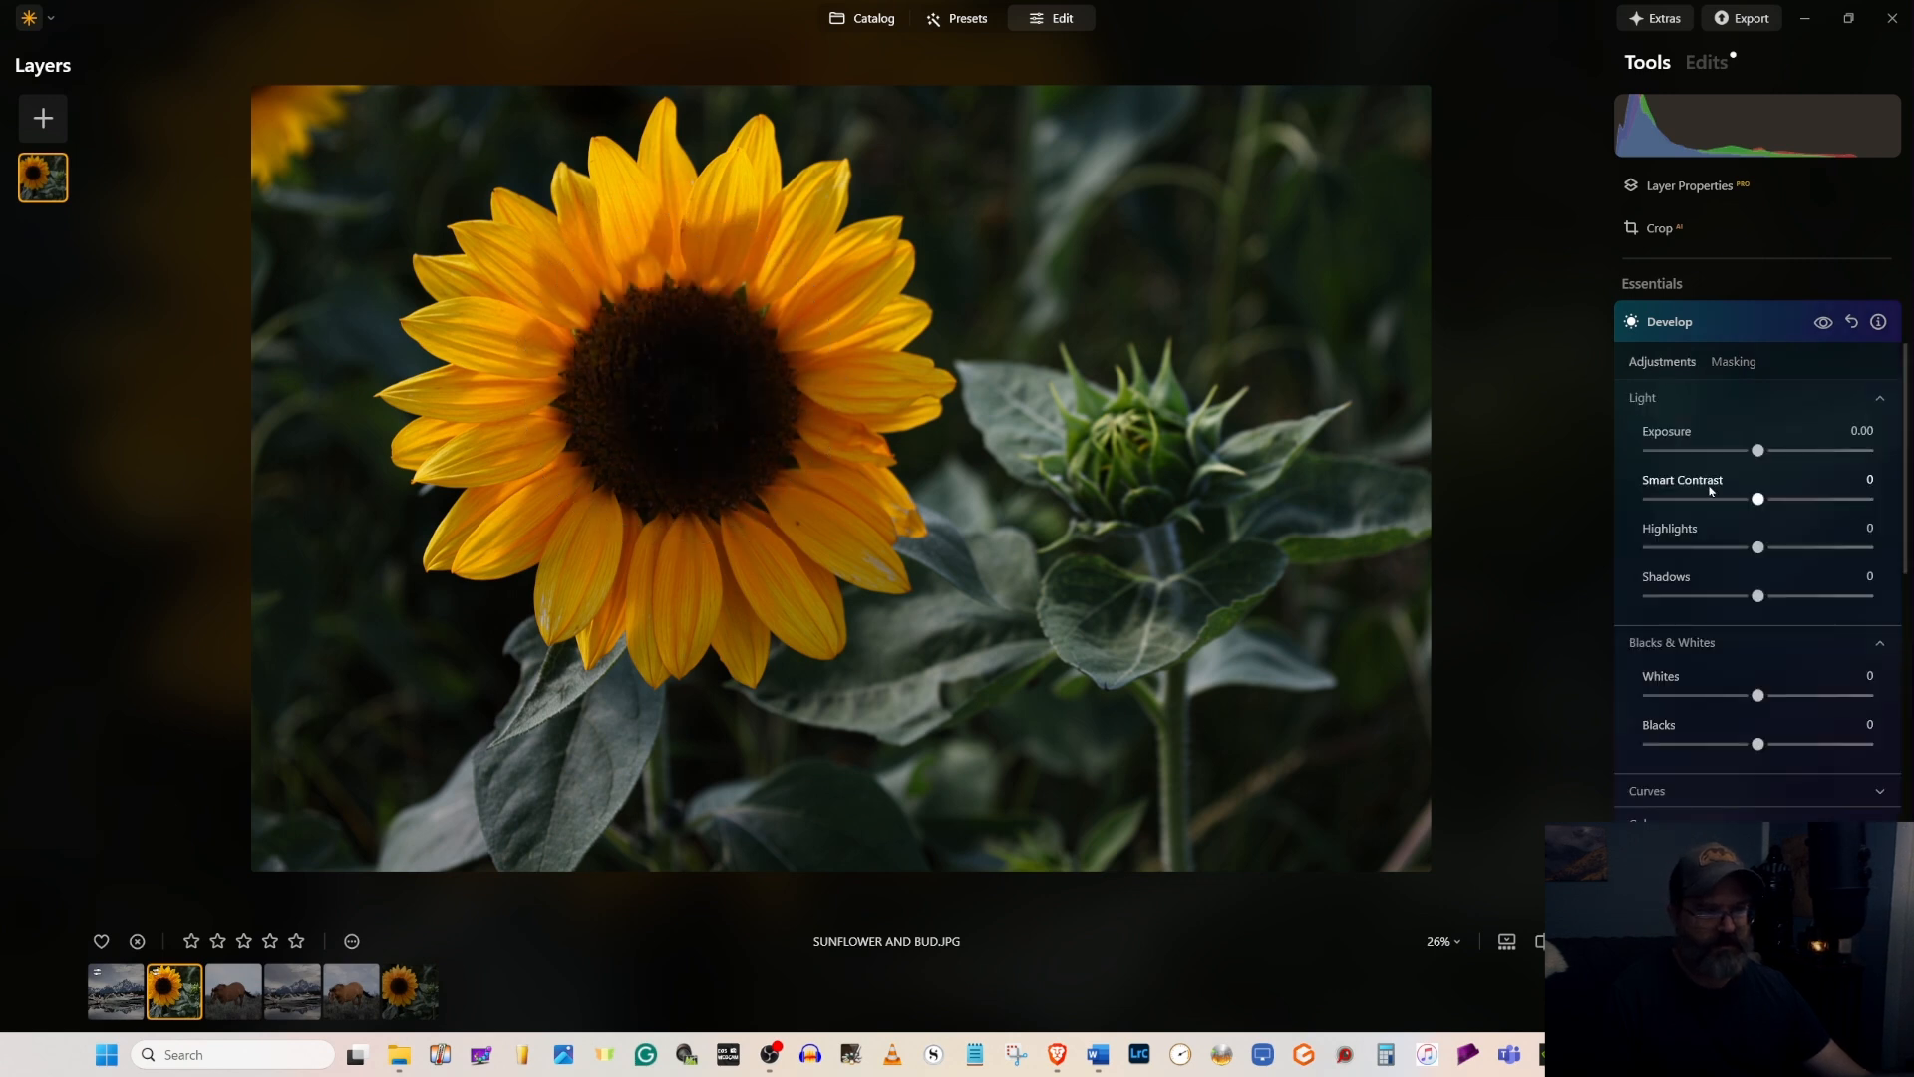
left_click_drag(1757, 451, 1794, 455)
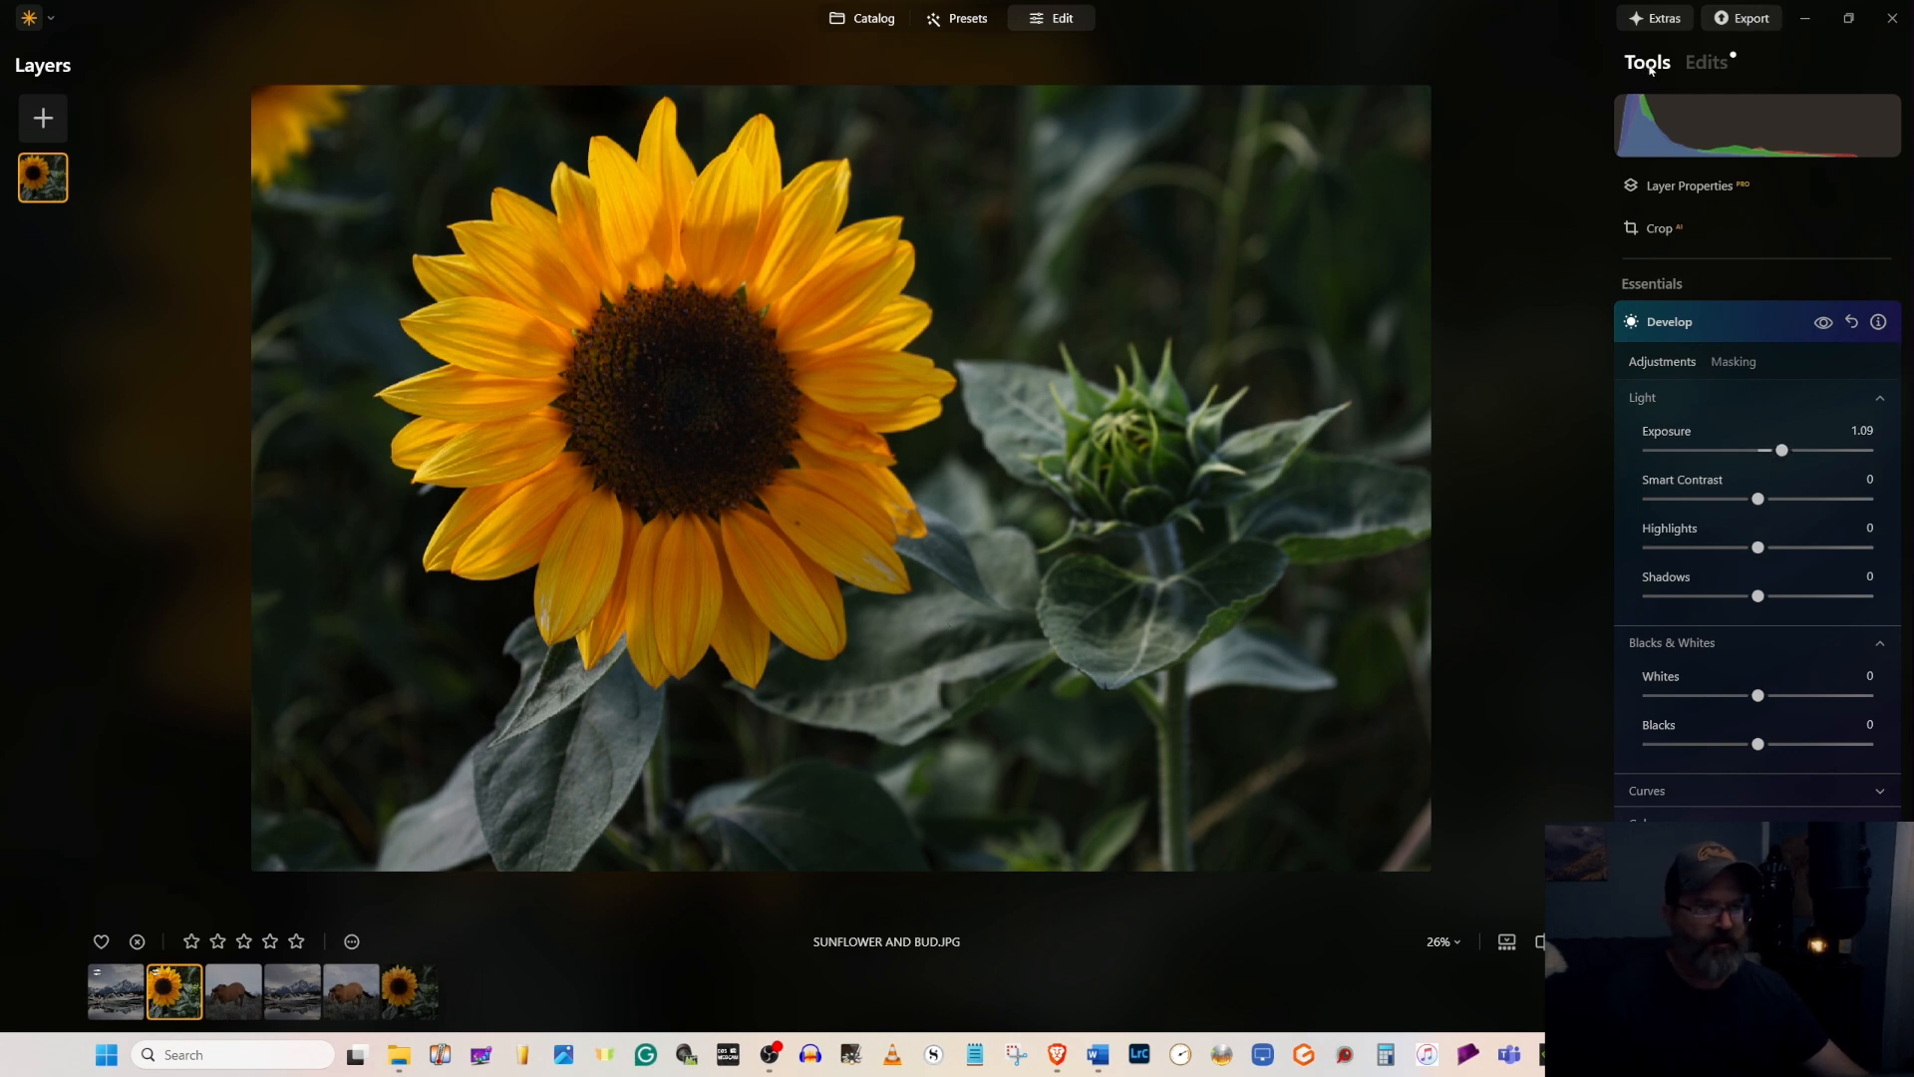
- Review the settings of the Develop adjustments in the sunflower photo's list of applied edits
left_click(1711, 63)
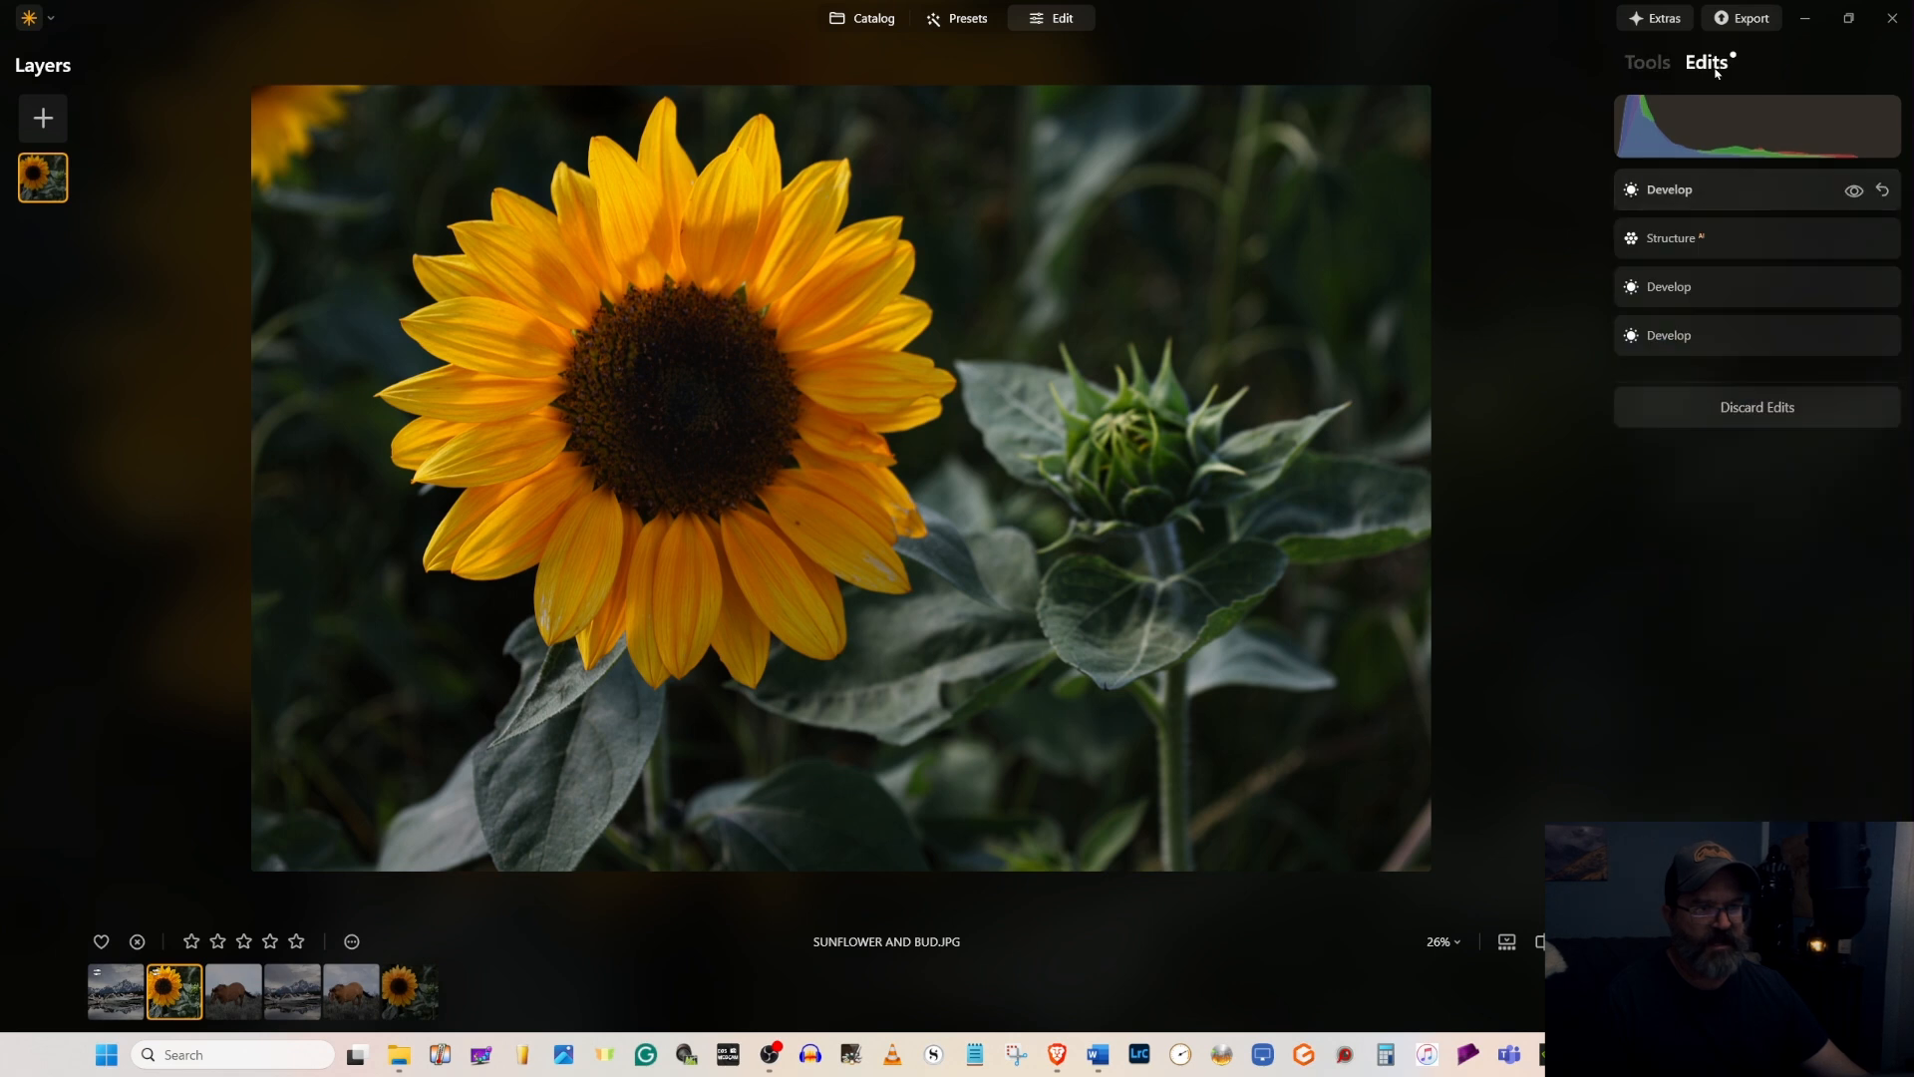
left_click(1732, 189)
left_click(1733, 344)
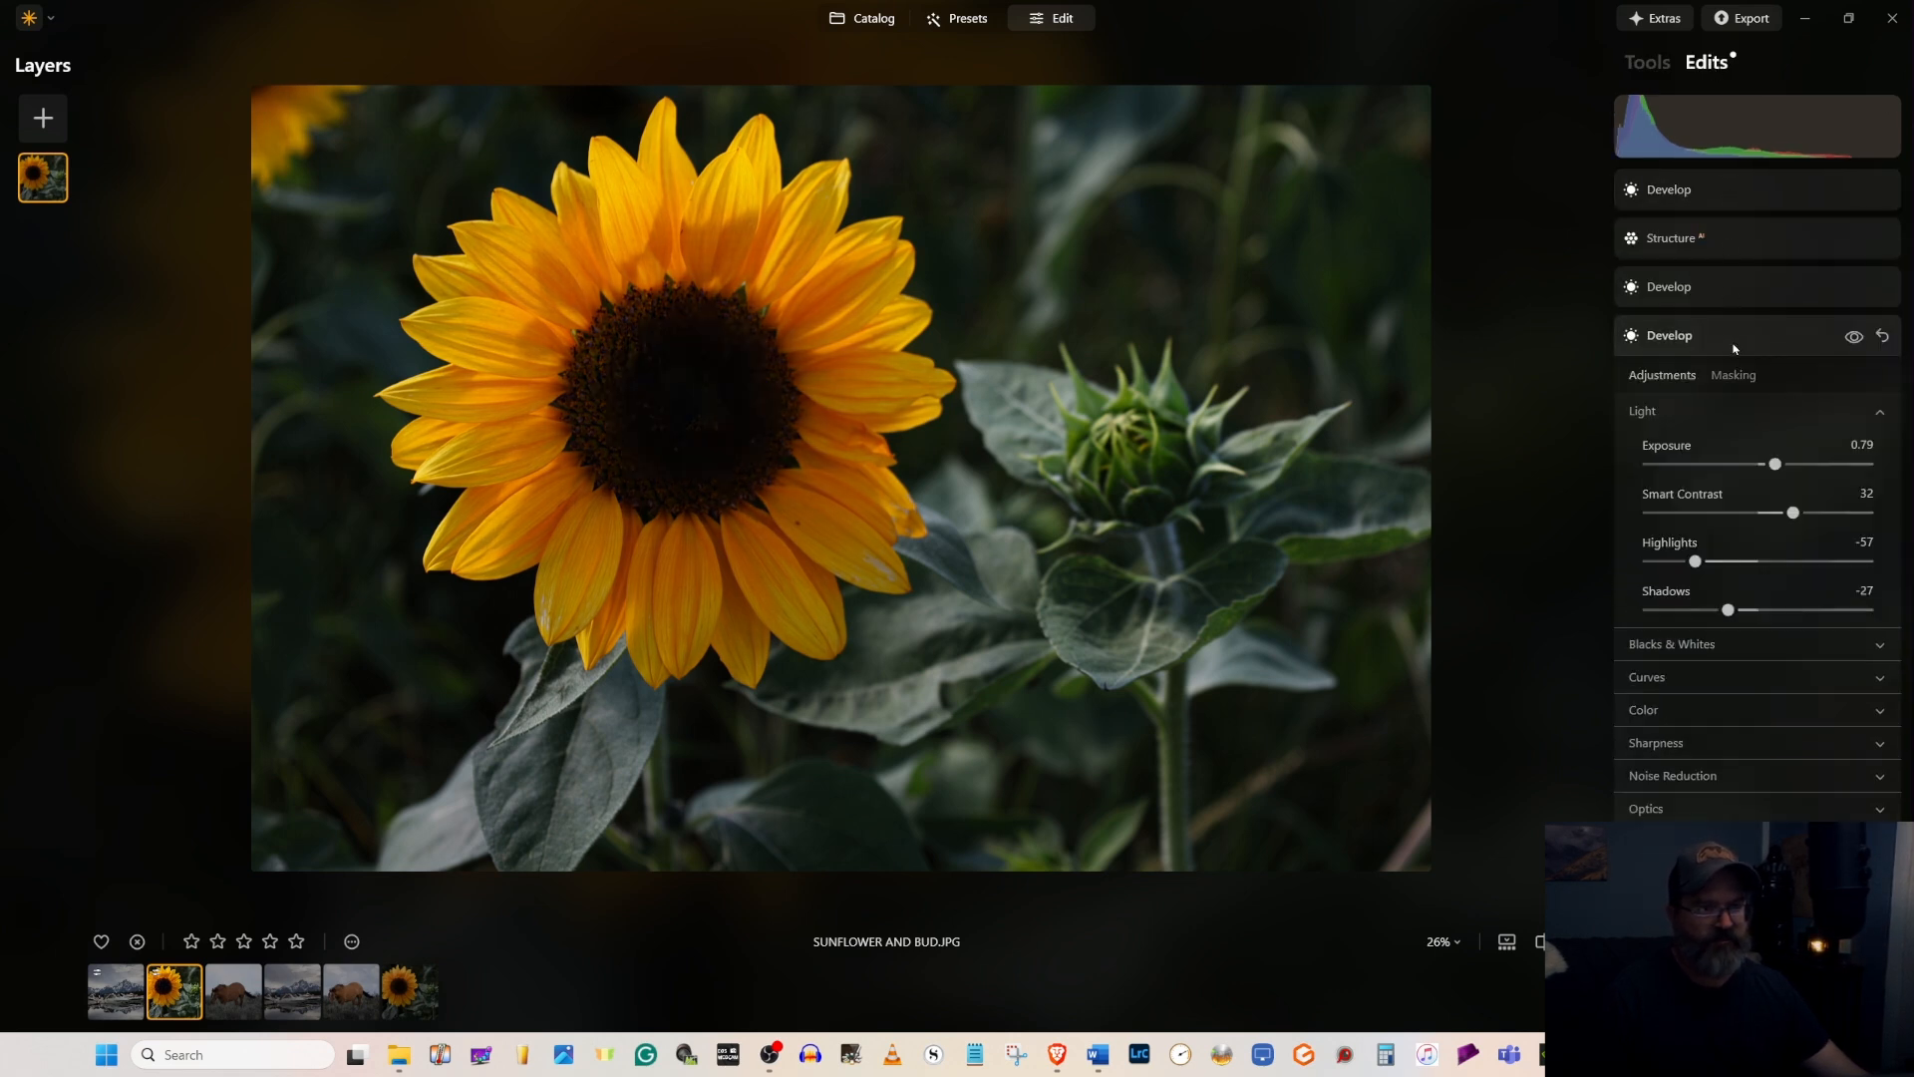
left_click(1732, 290)
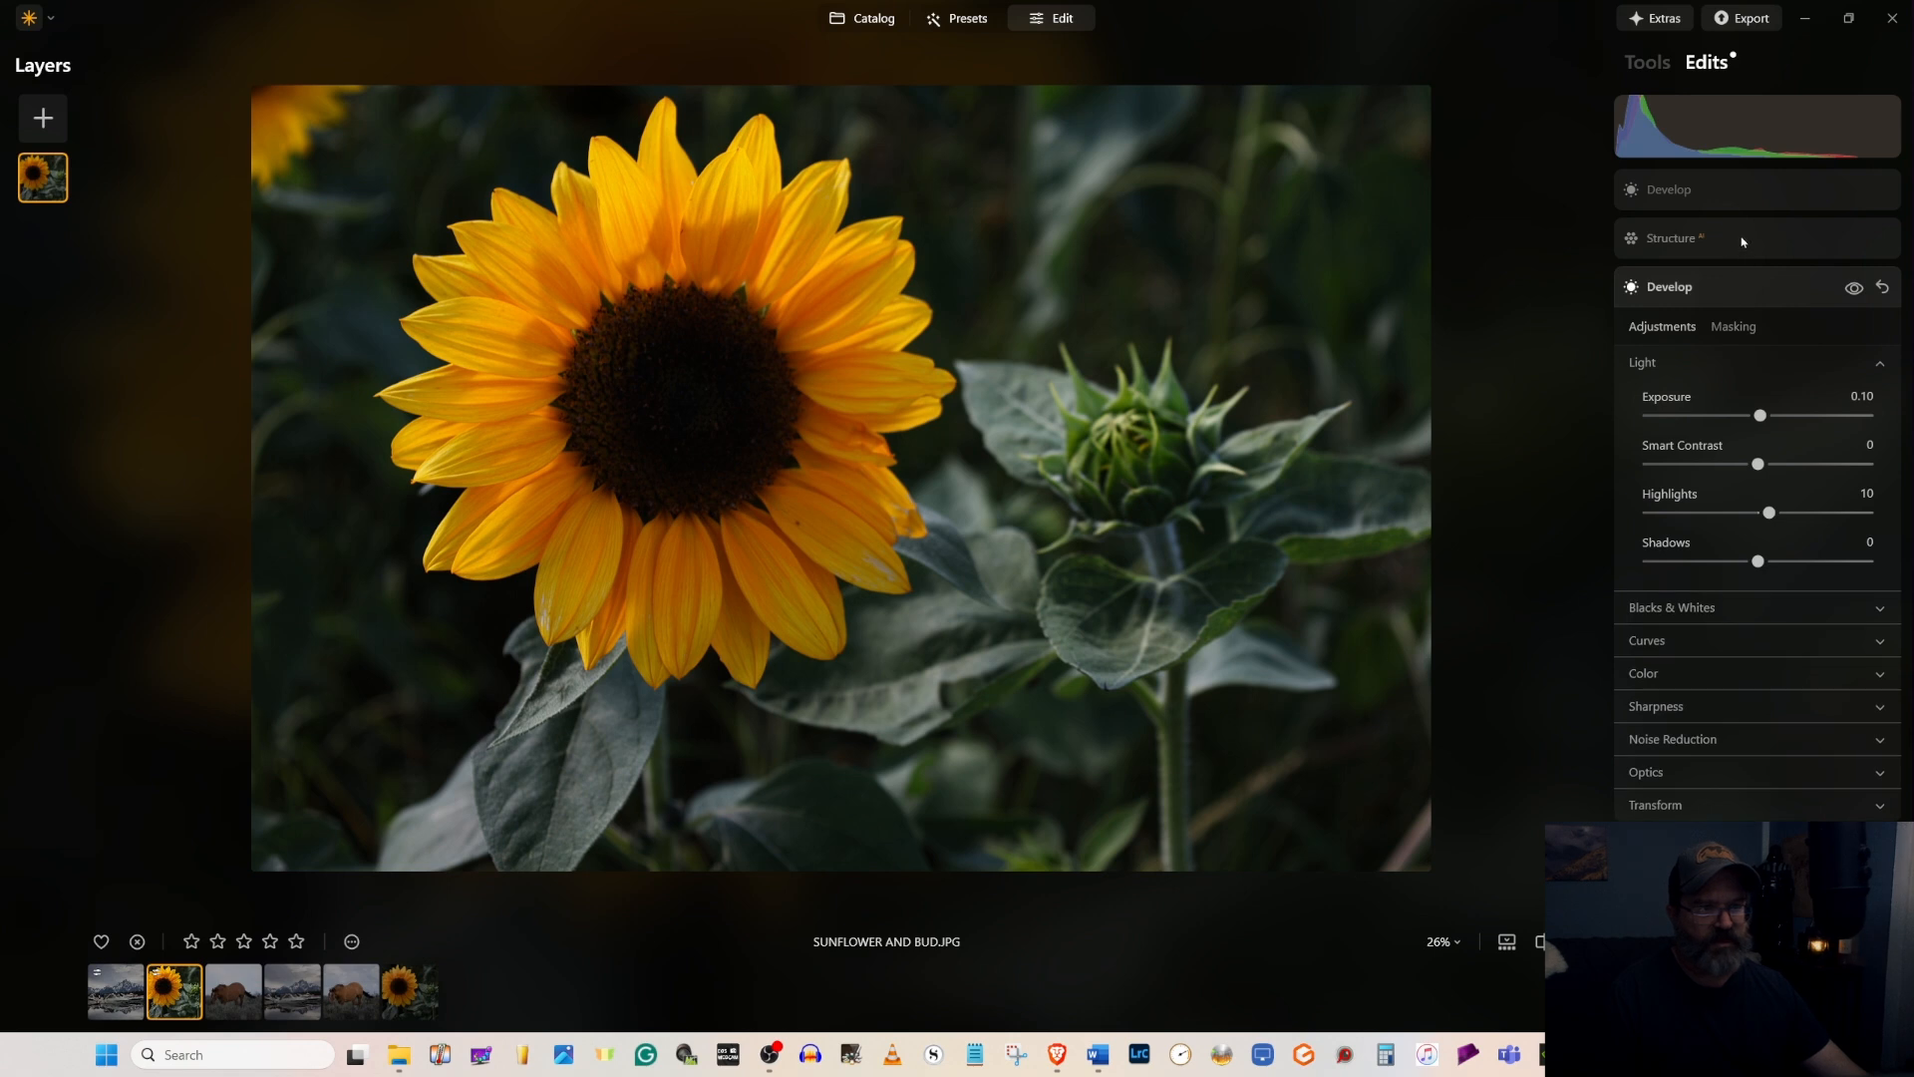
left_click(1733, 192)
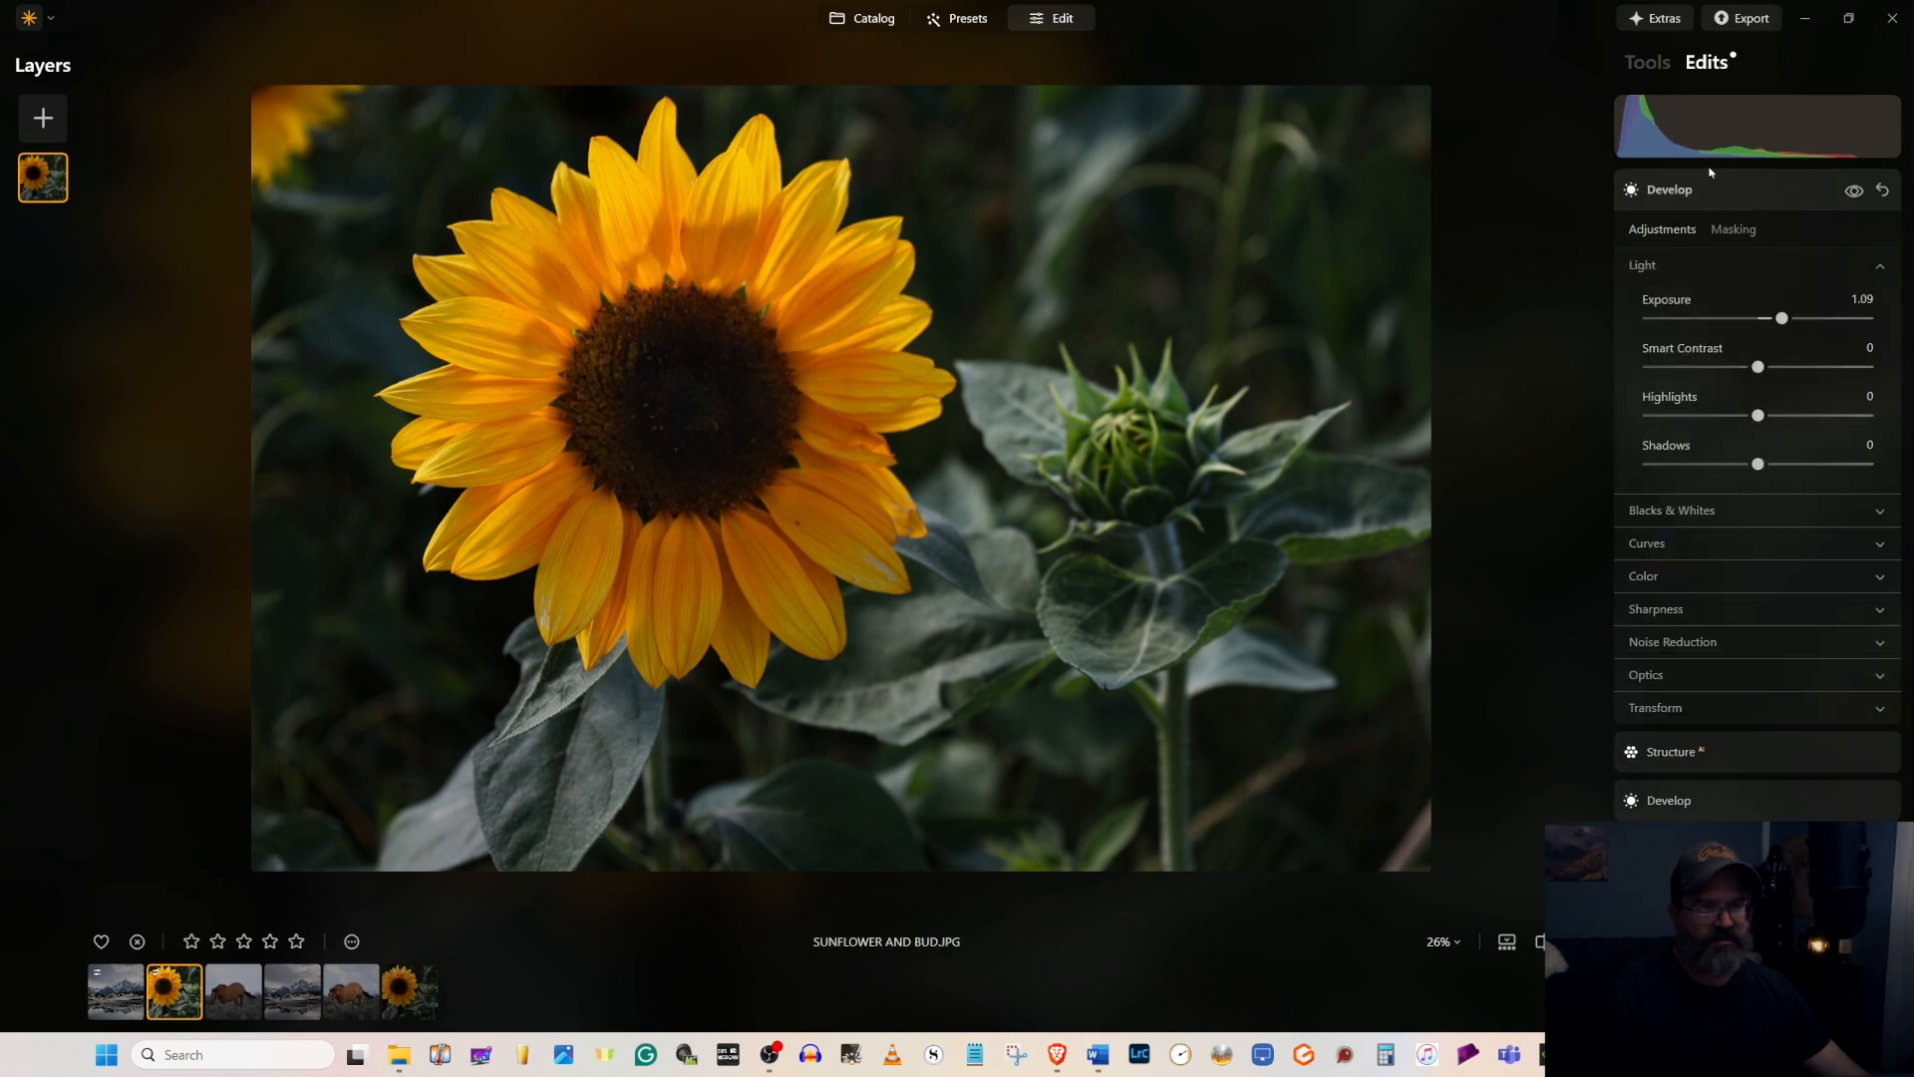
left_click(1733, 191)
left_click(1647, 63)
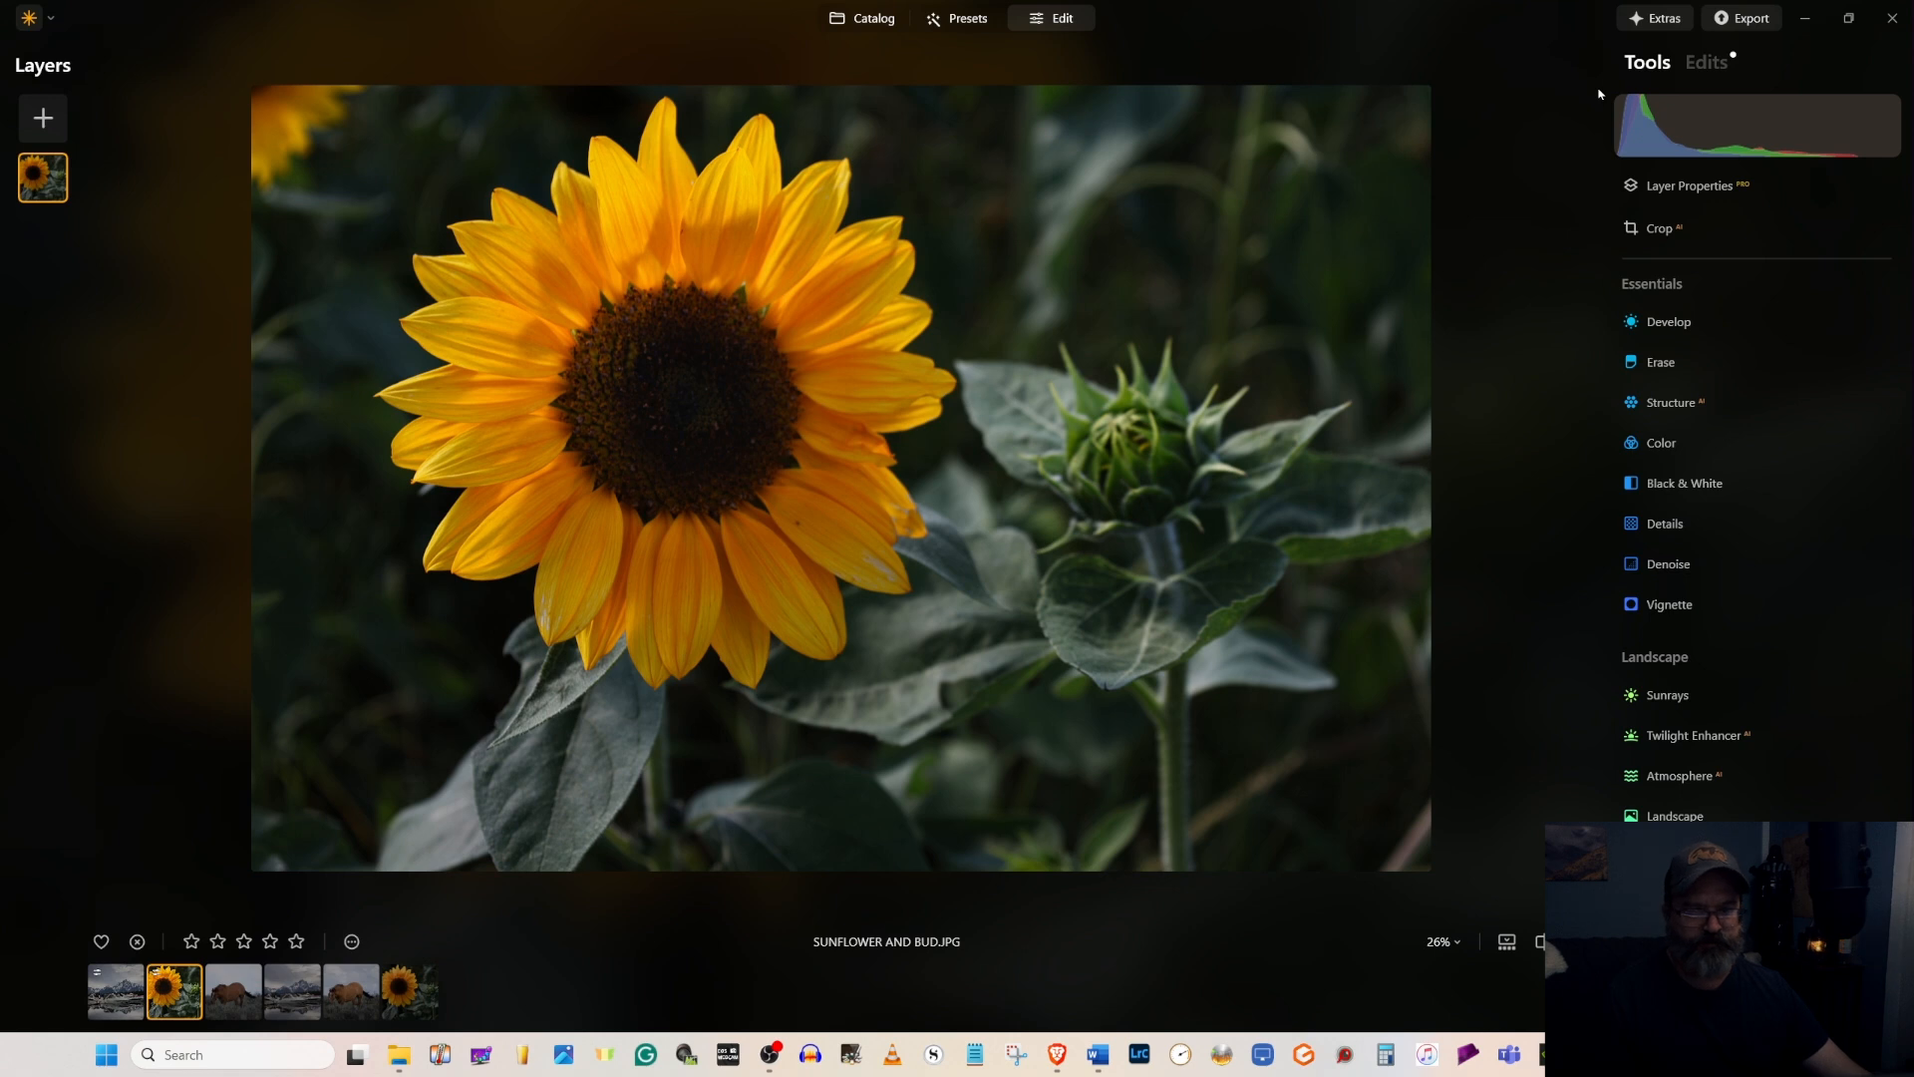
left_click(1660, 326)
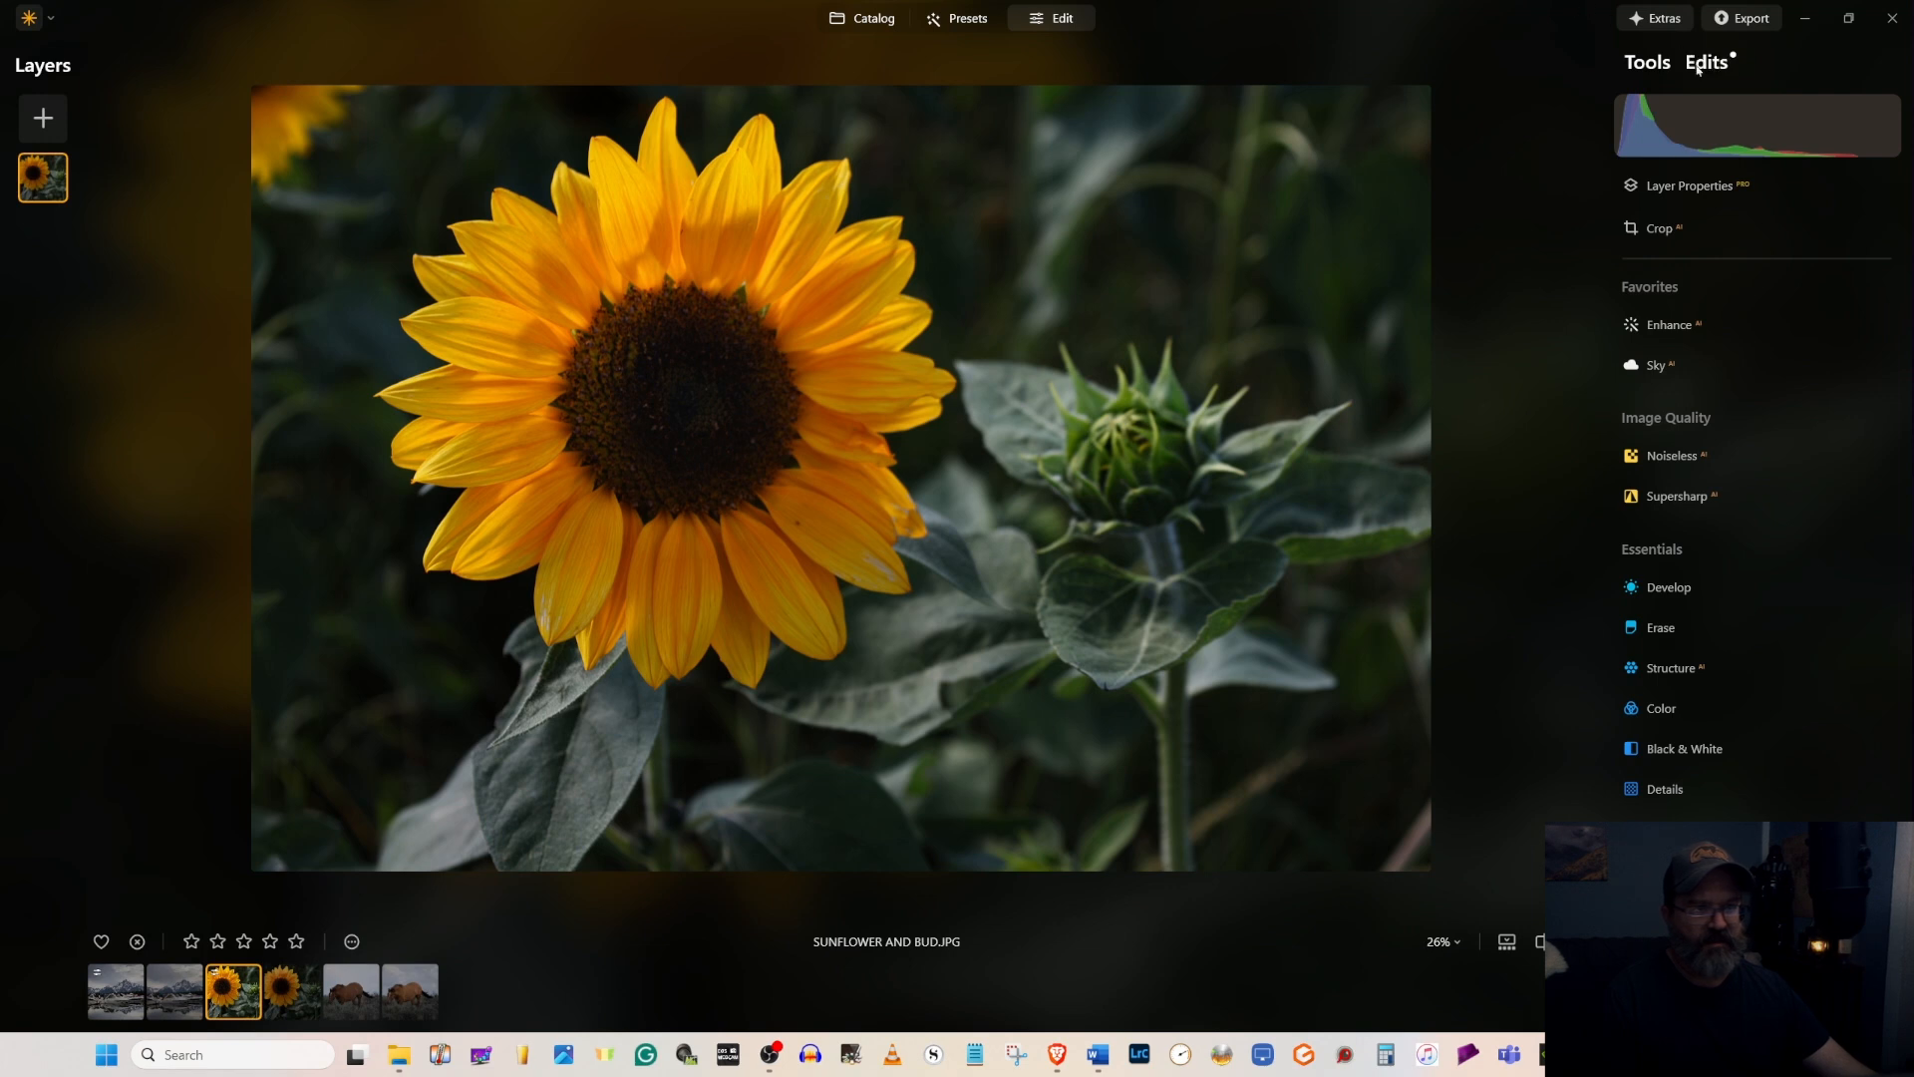
left_click(1698, 65)
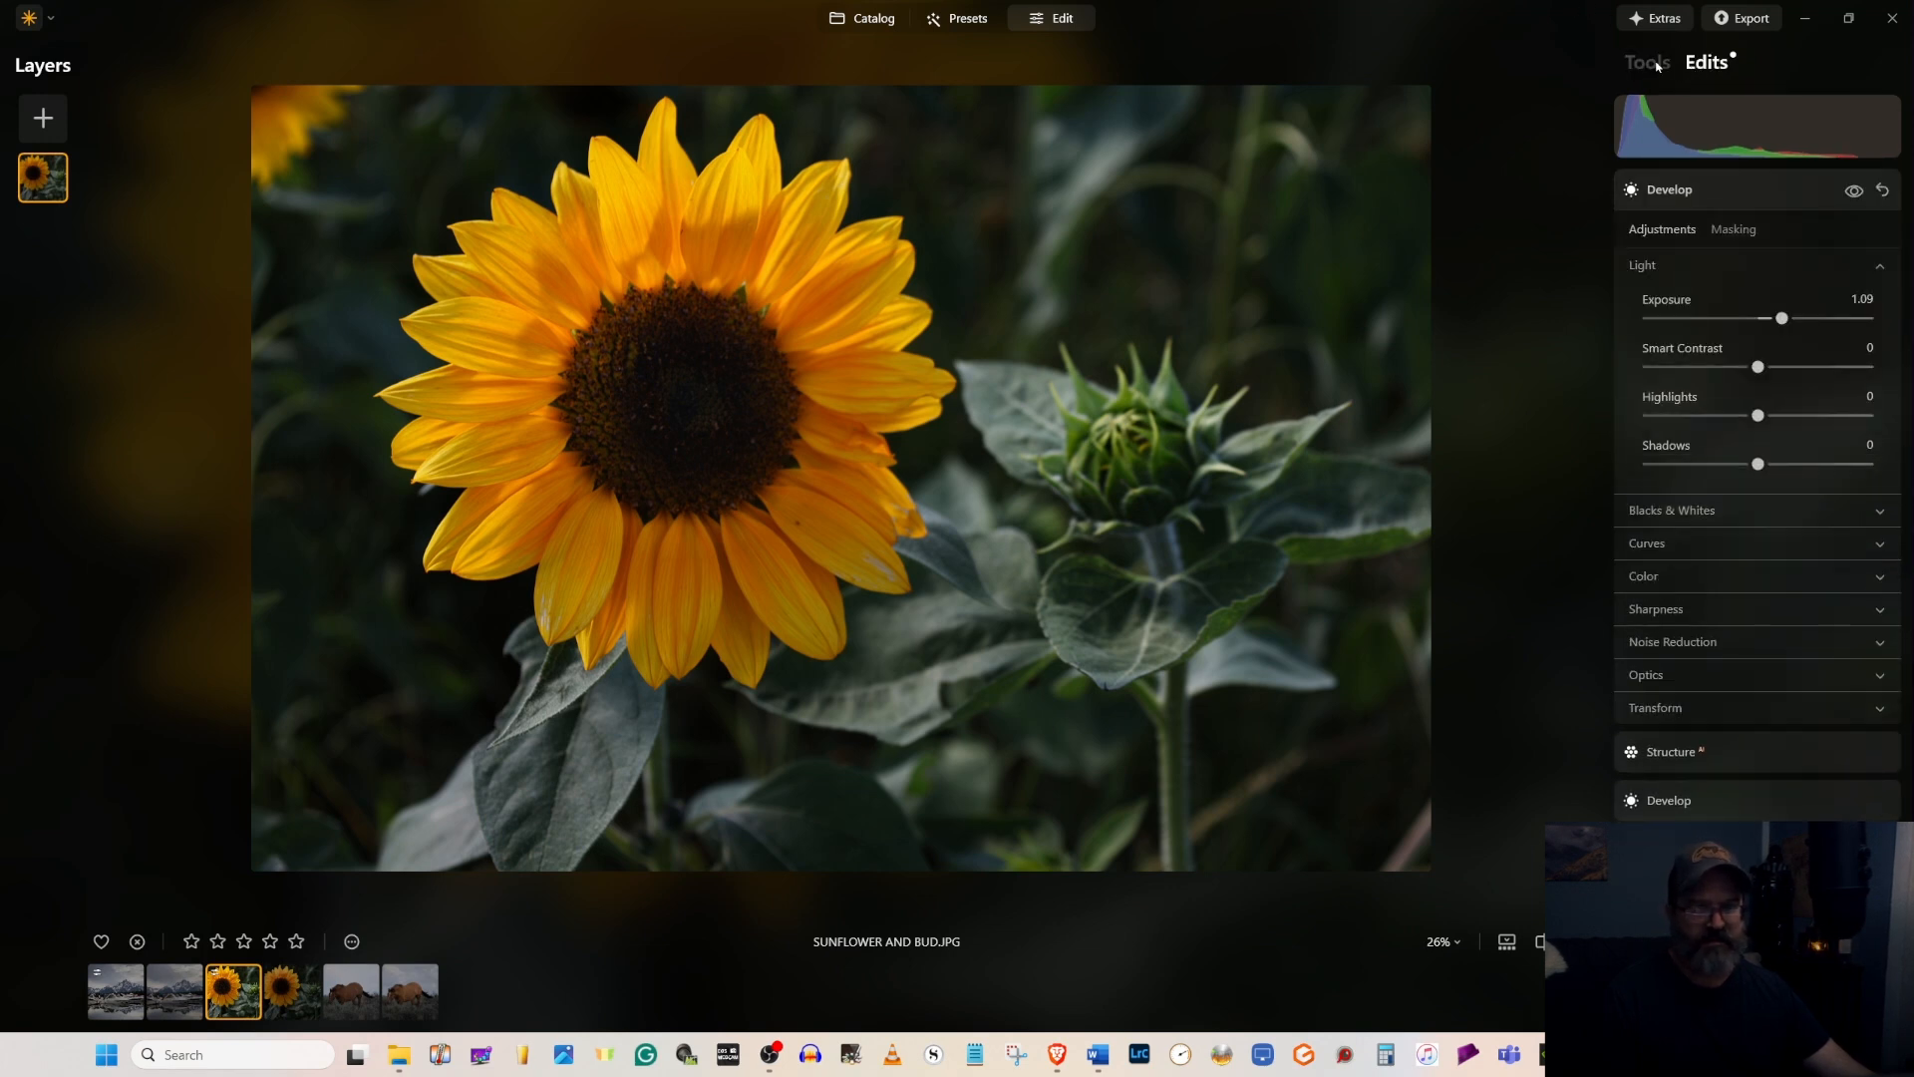
left_click(1654, 64)
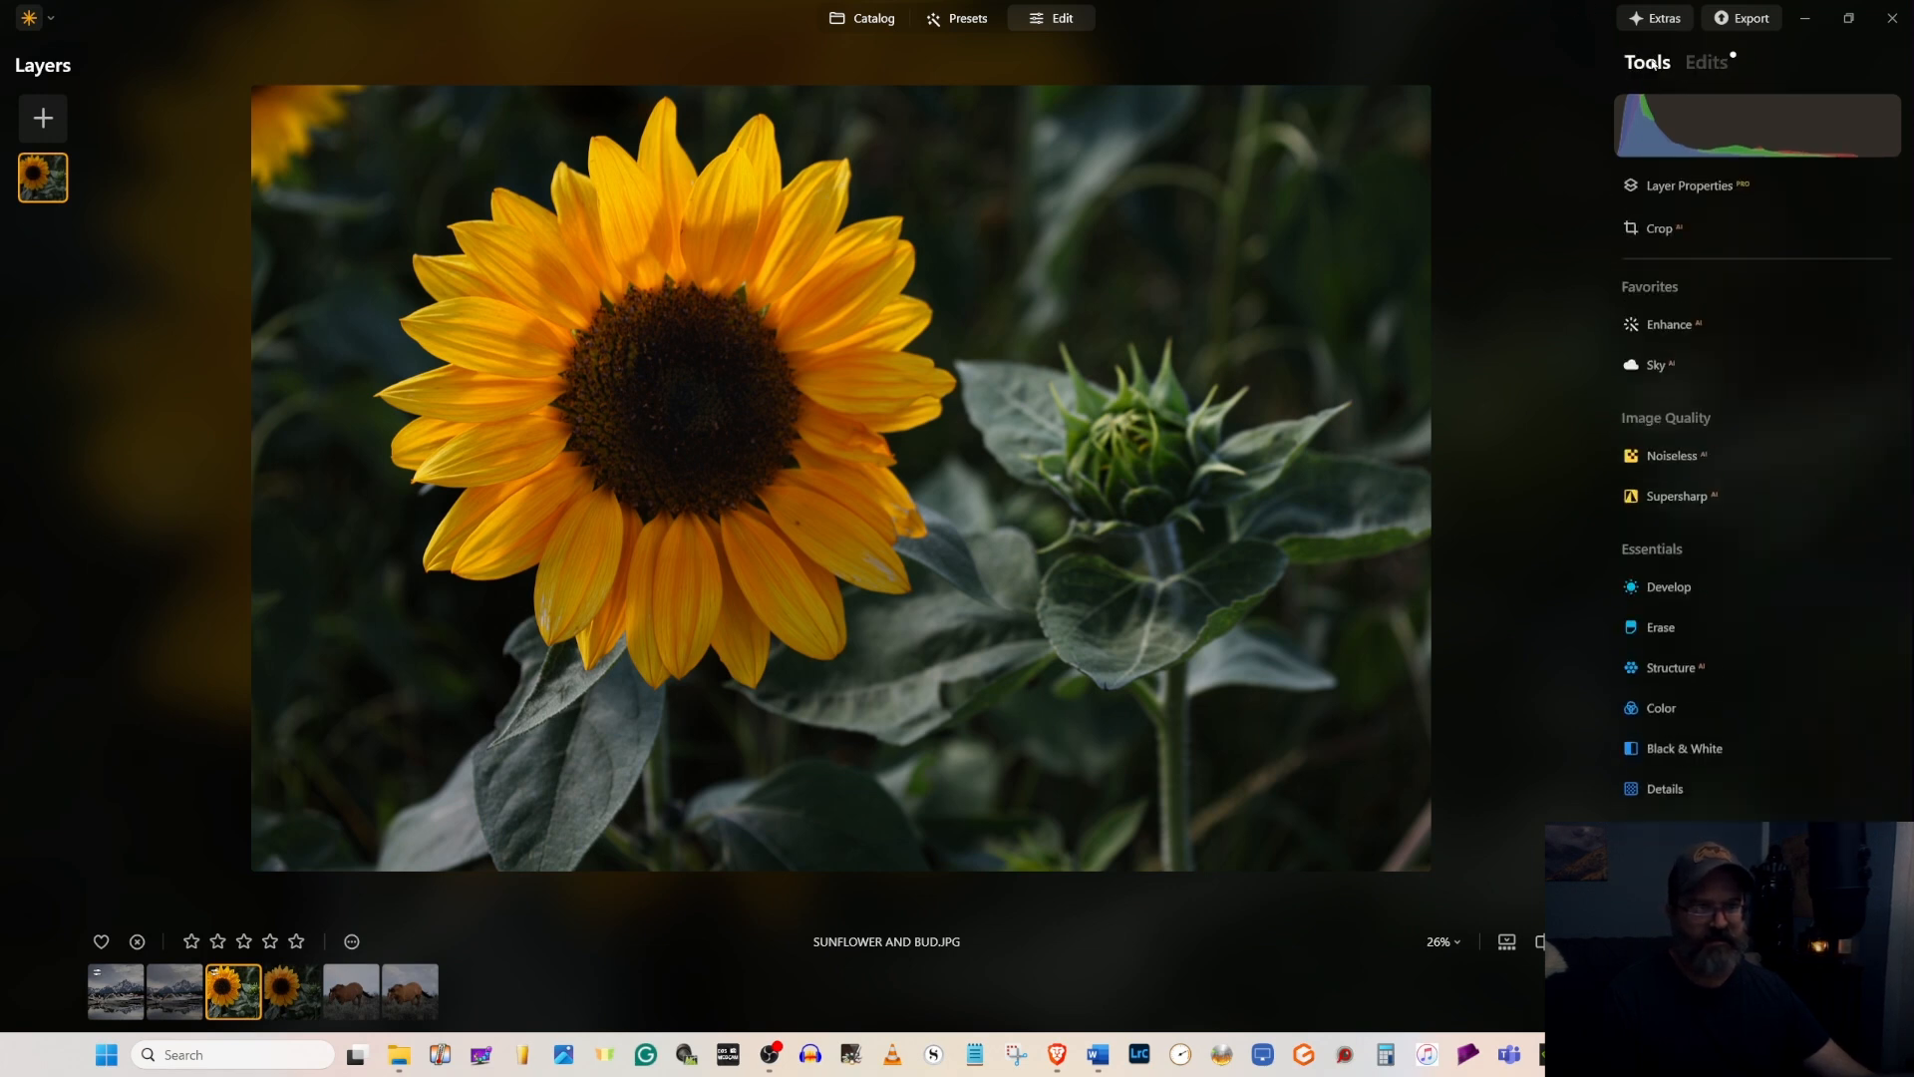
- Mask another Develop adjustment with a linear gradient along the photo's lower edge and set its exposure to -0.72
left_click(1671, 590)
left_click(1733, 495)
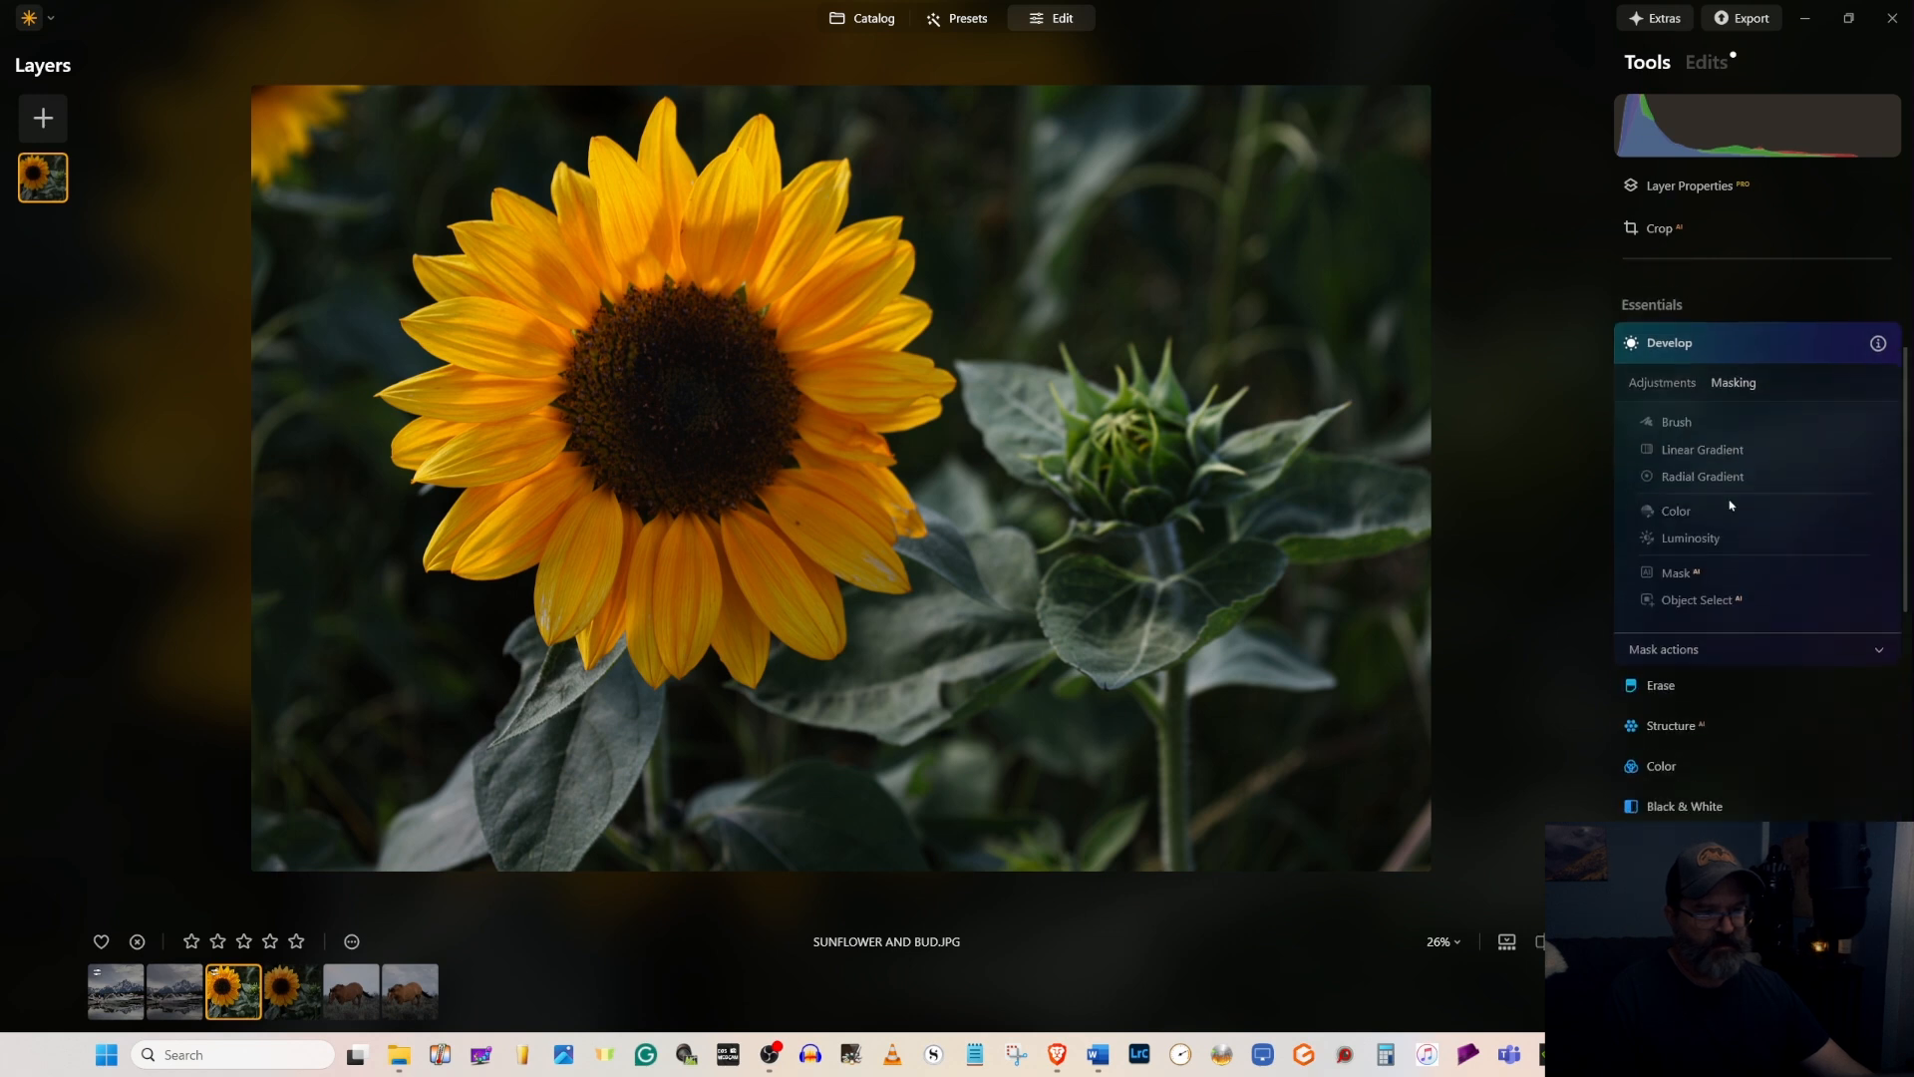
left_click(1699, 431)
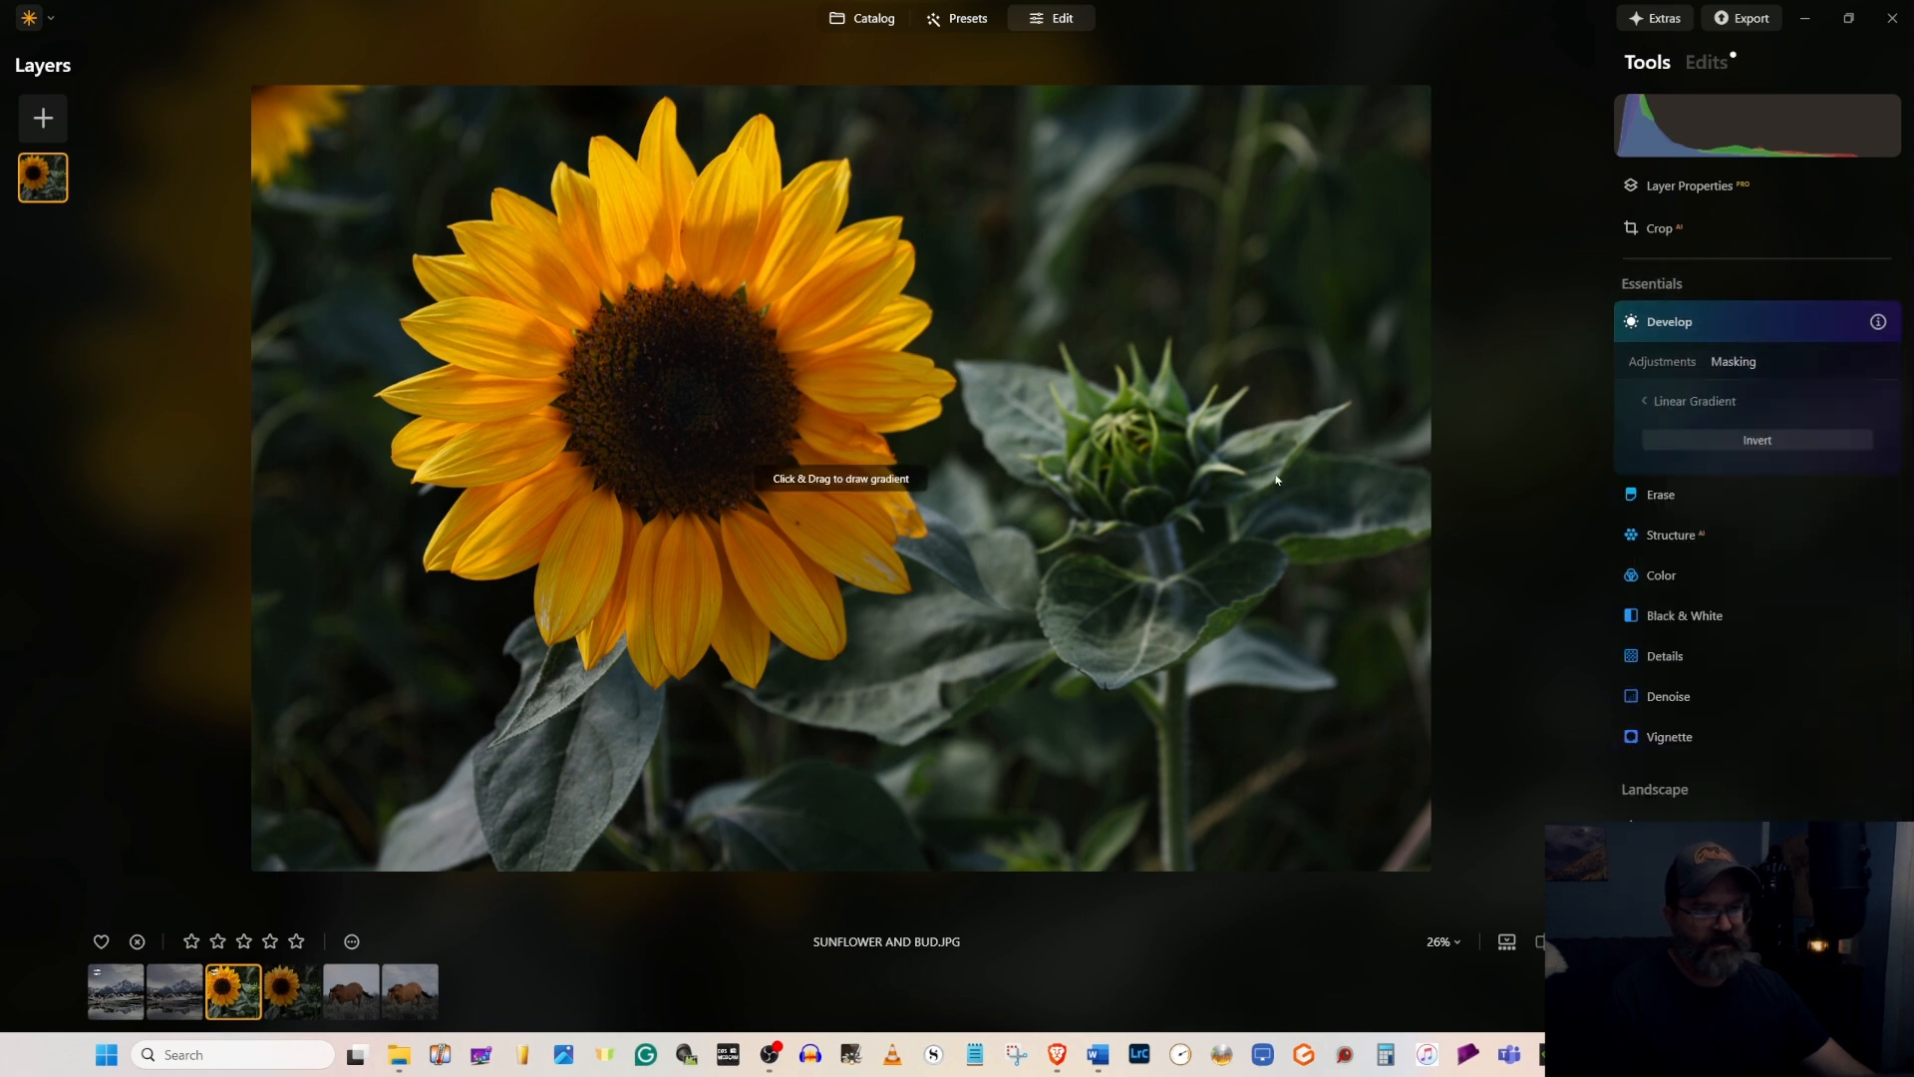
left_click_drag(937, 855, 935, 720)
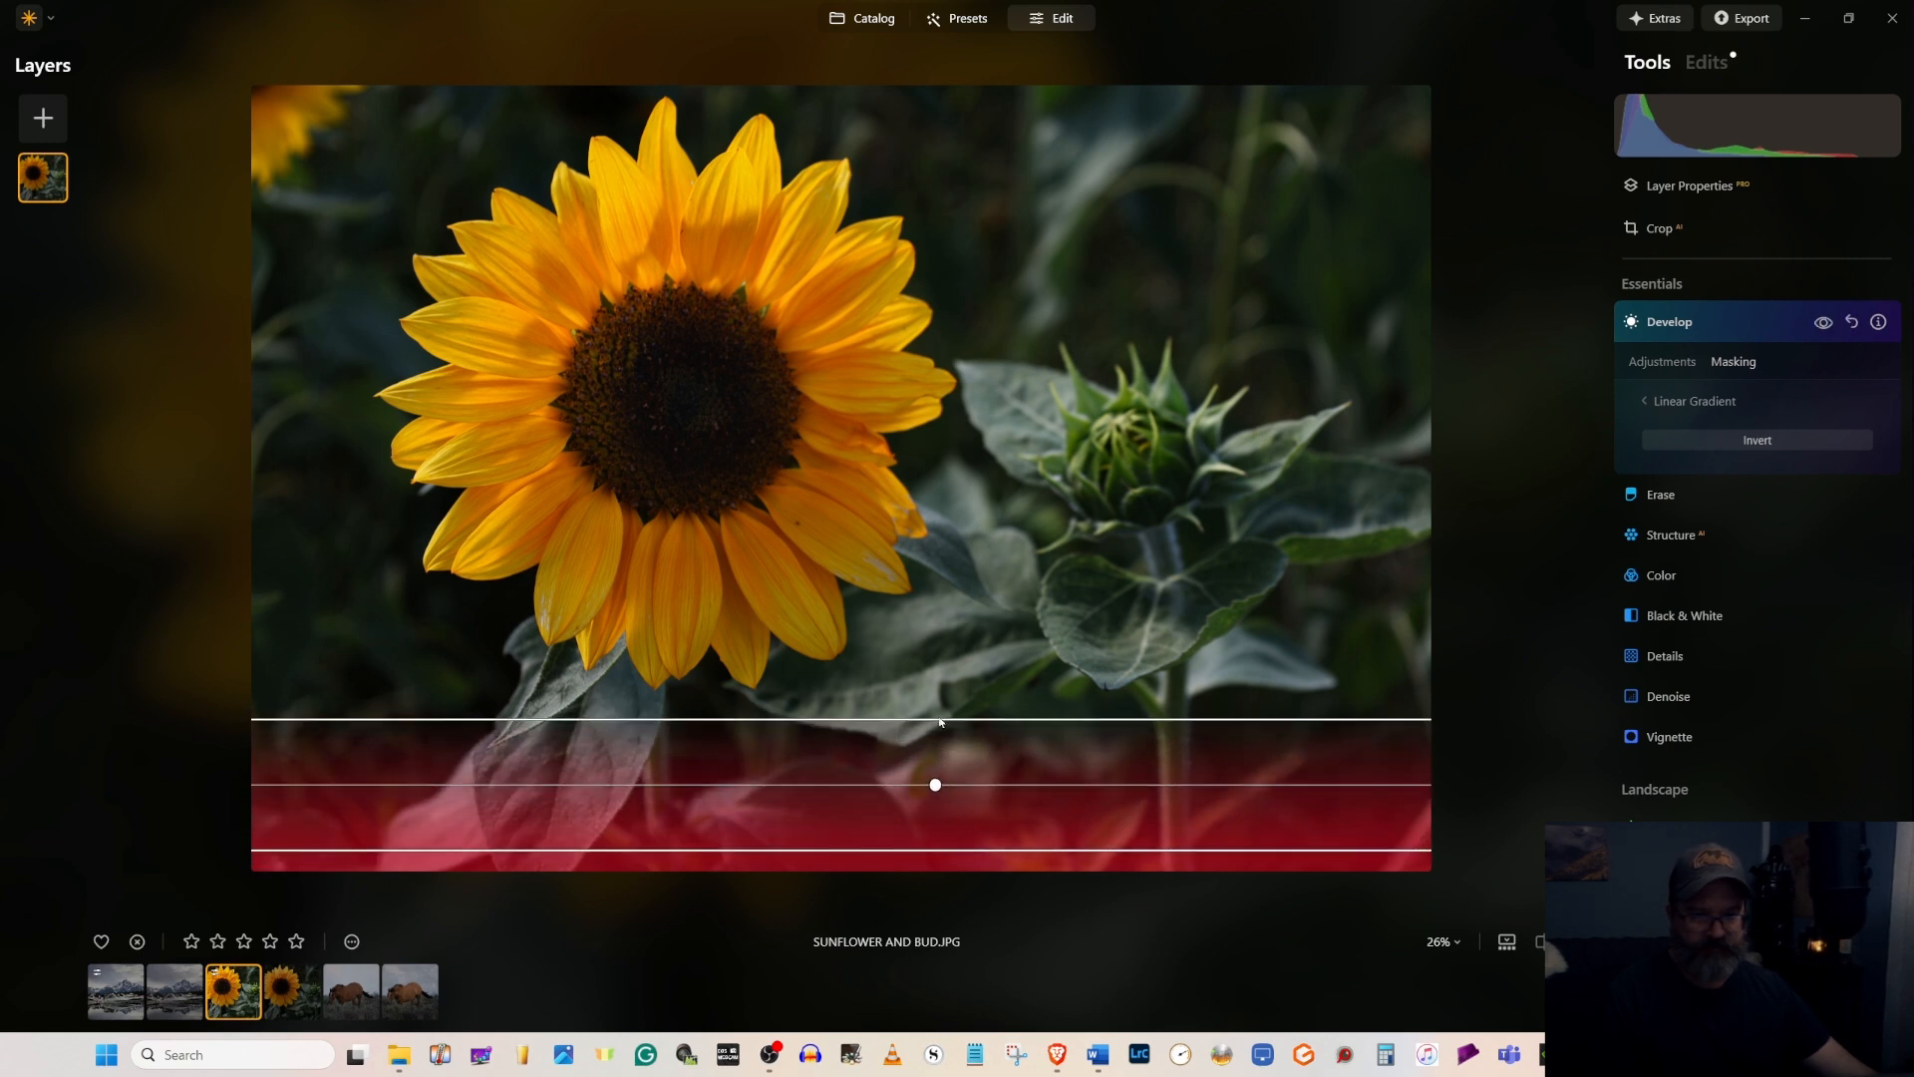
left_click(1672, 365)
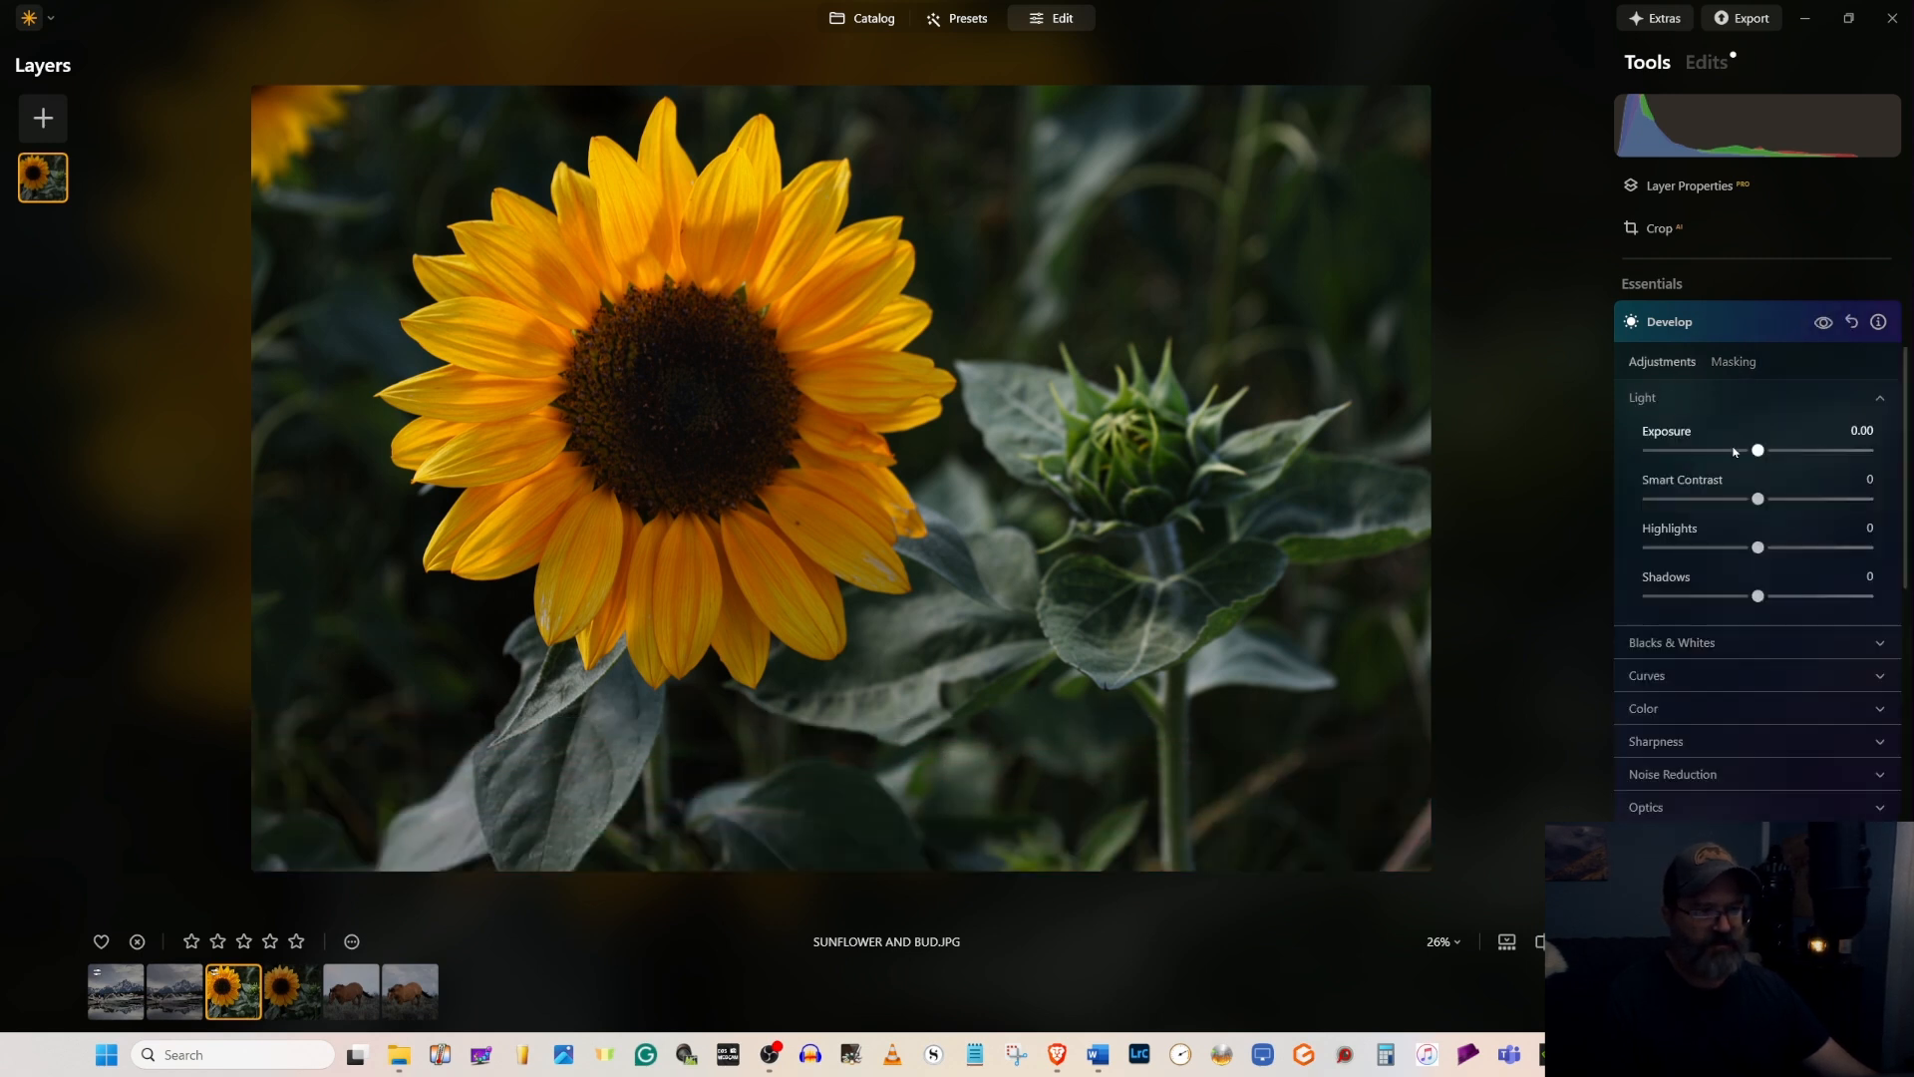
left_click_drag(1757, 453, 1737, 450)
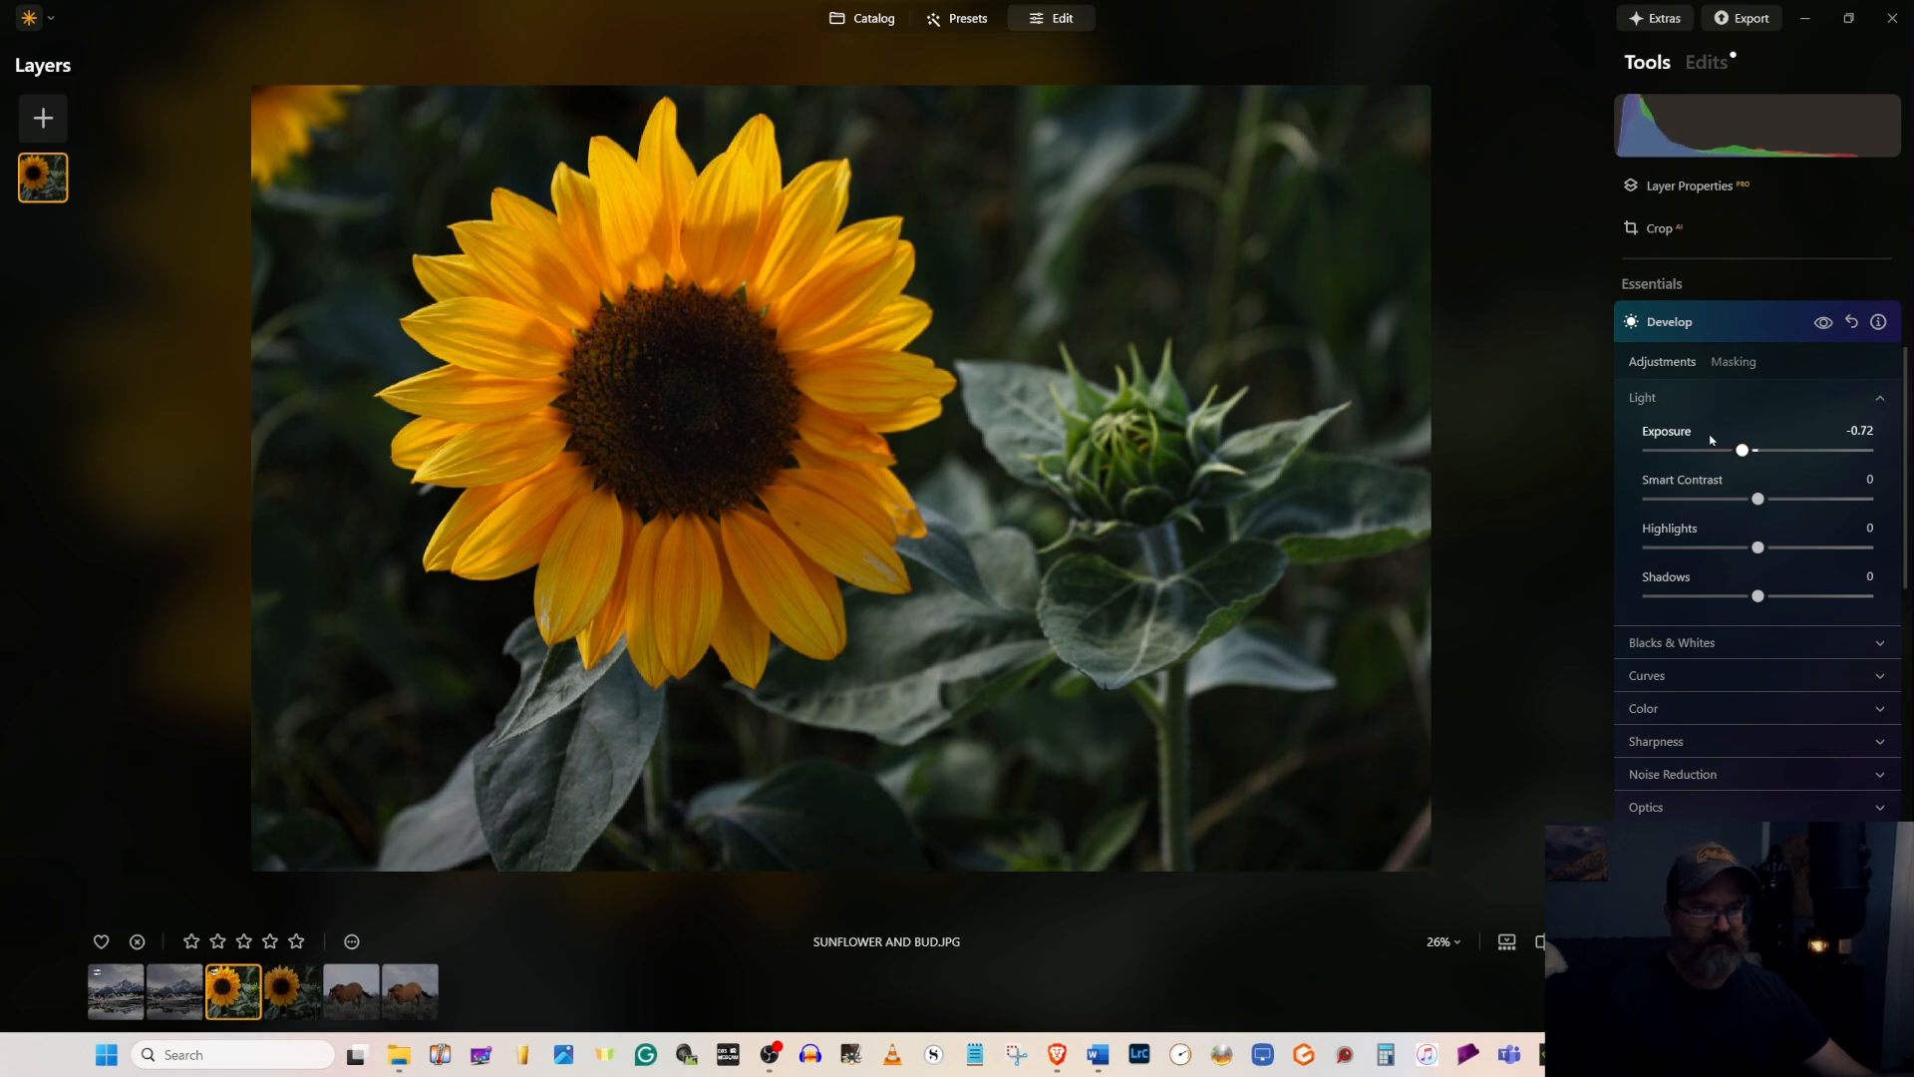
left_click(1753, 325)
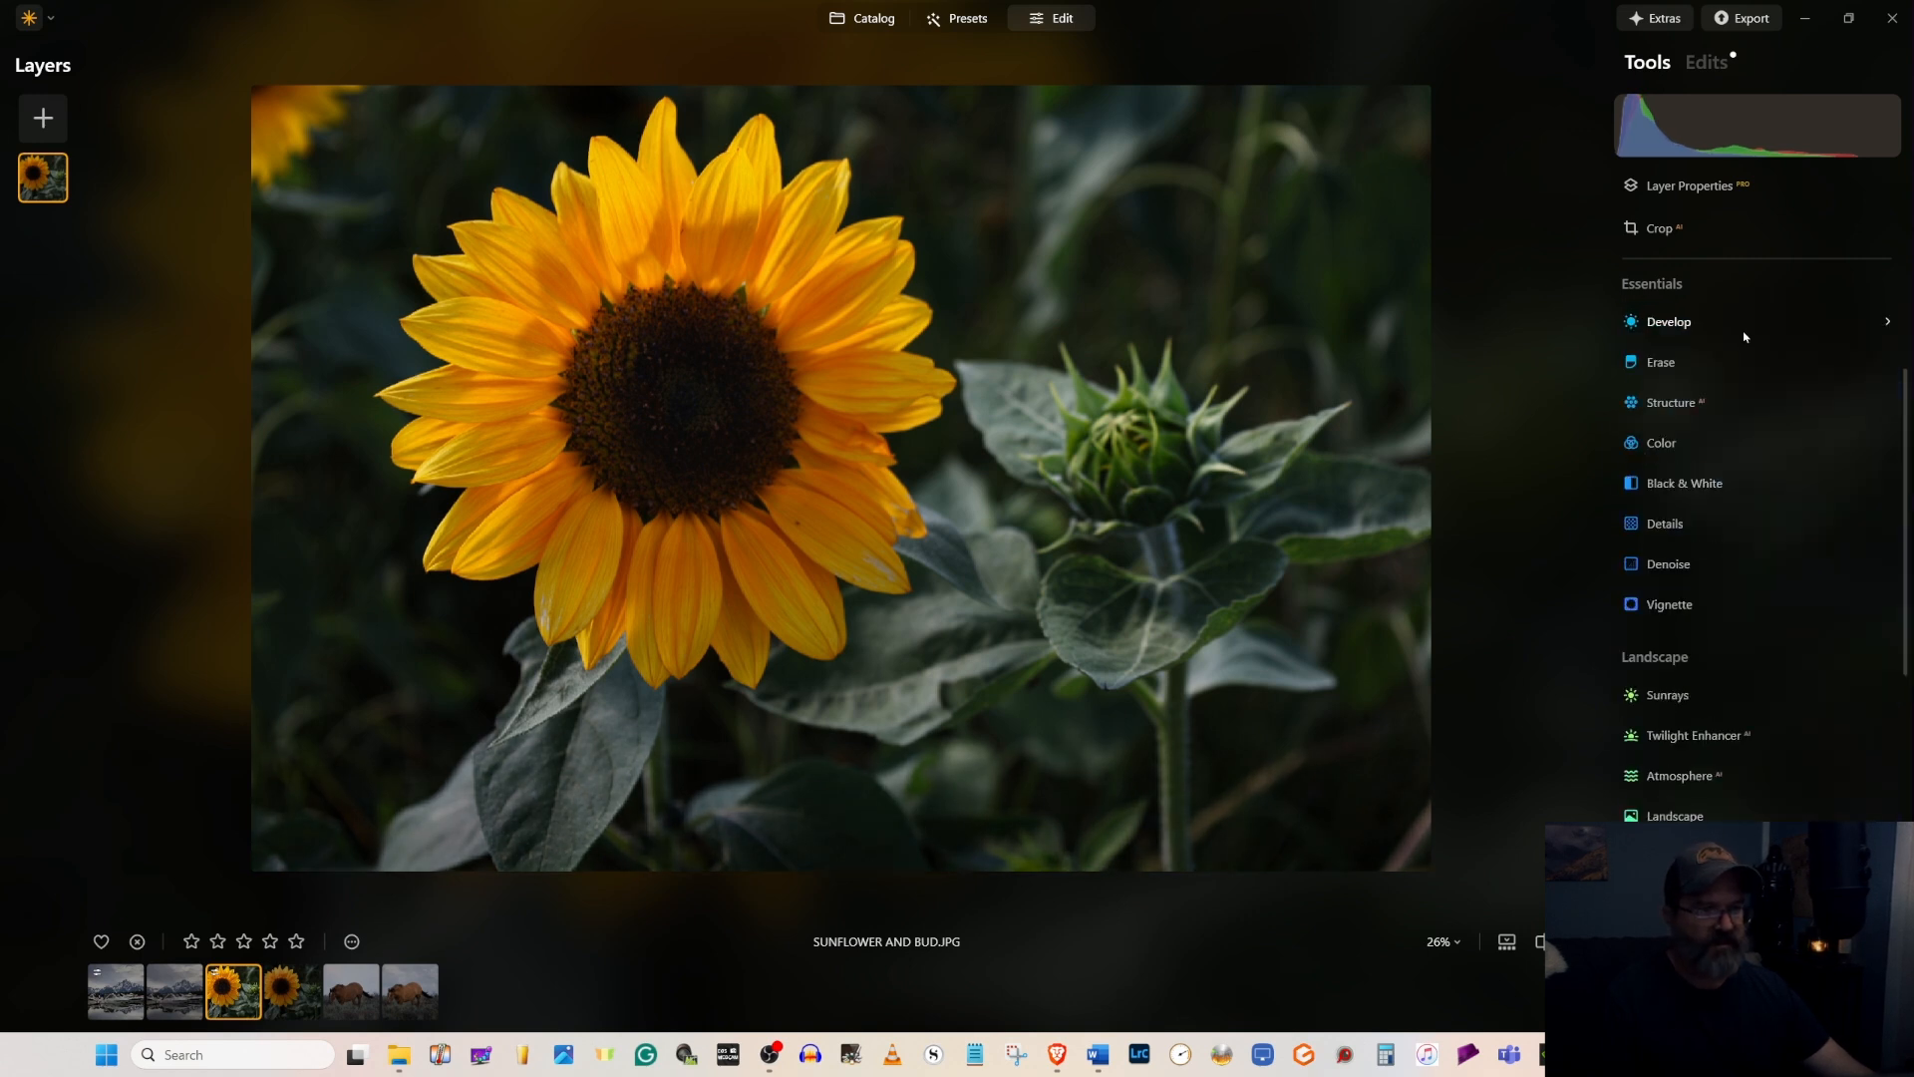
left_click(1663, 362)
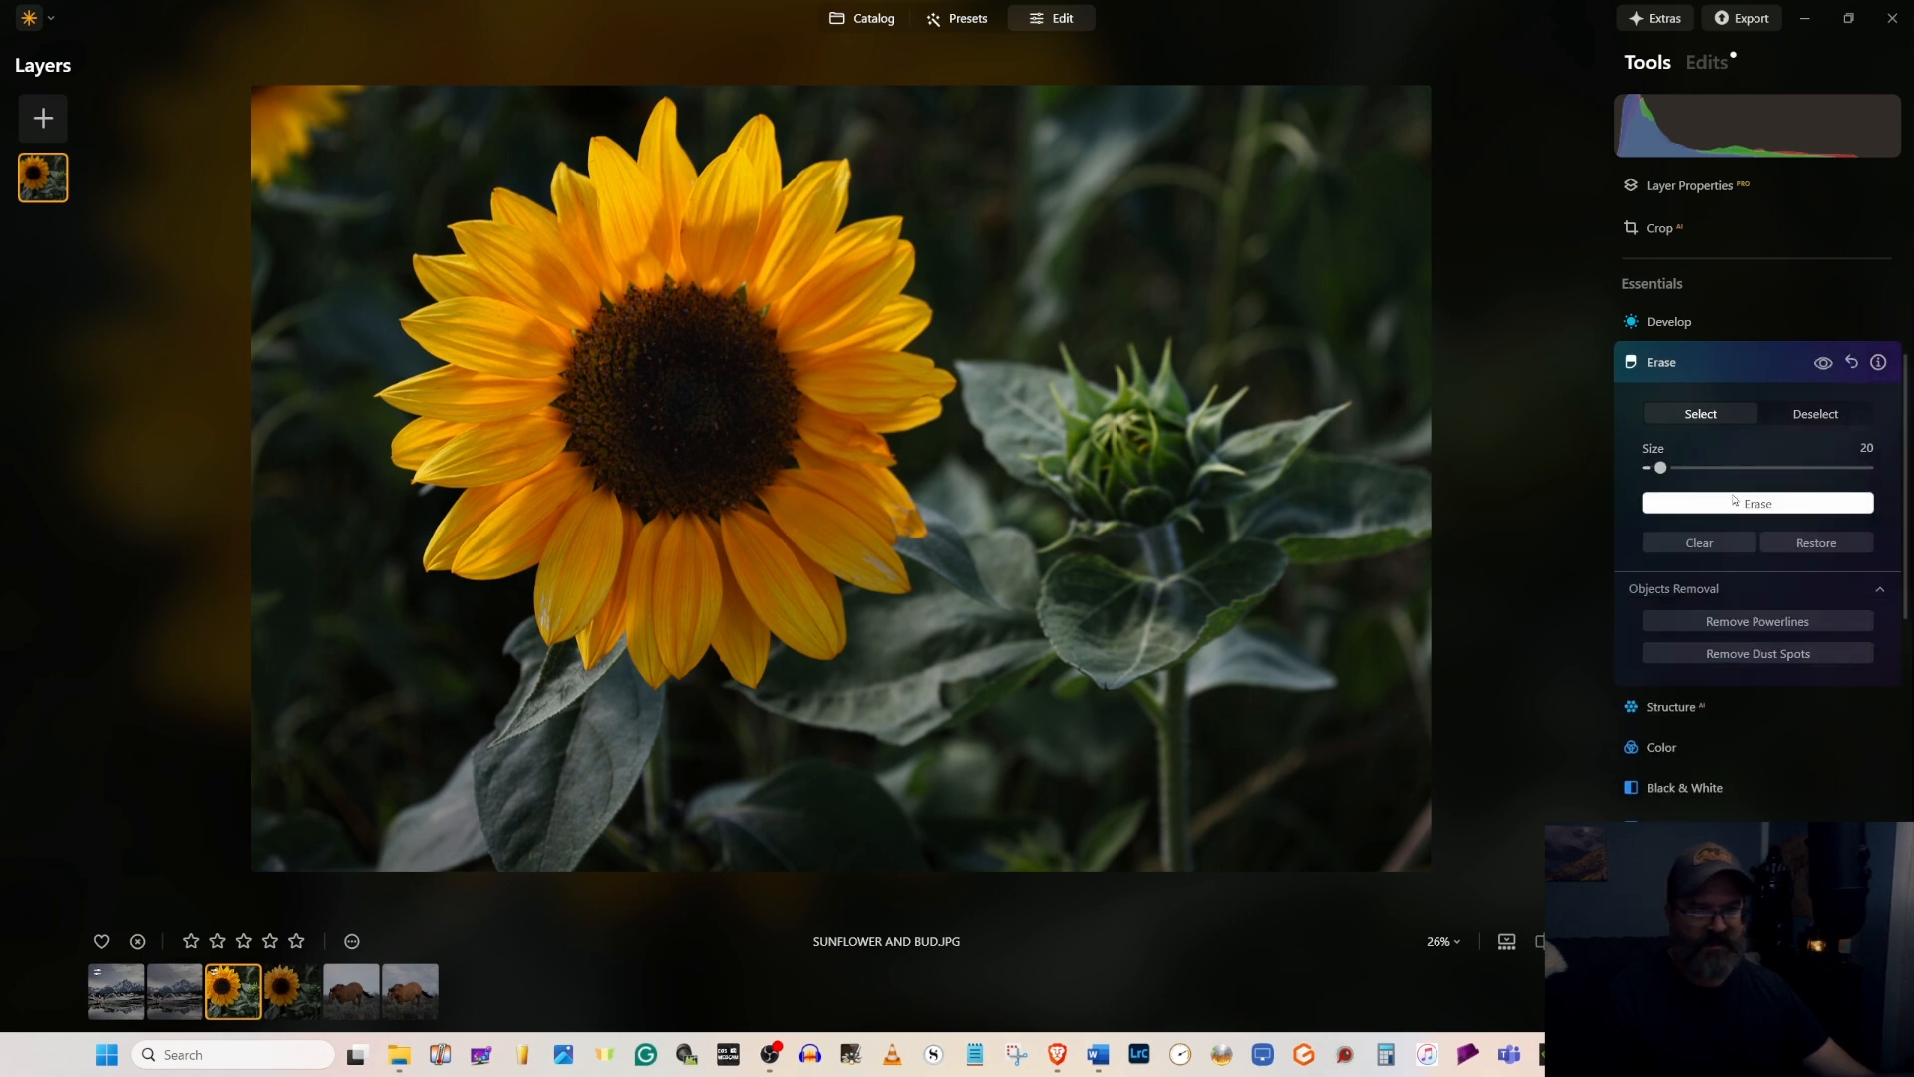
left_click(1717, 364)
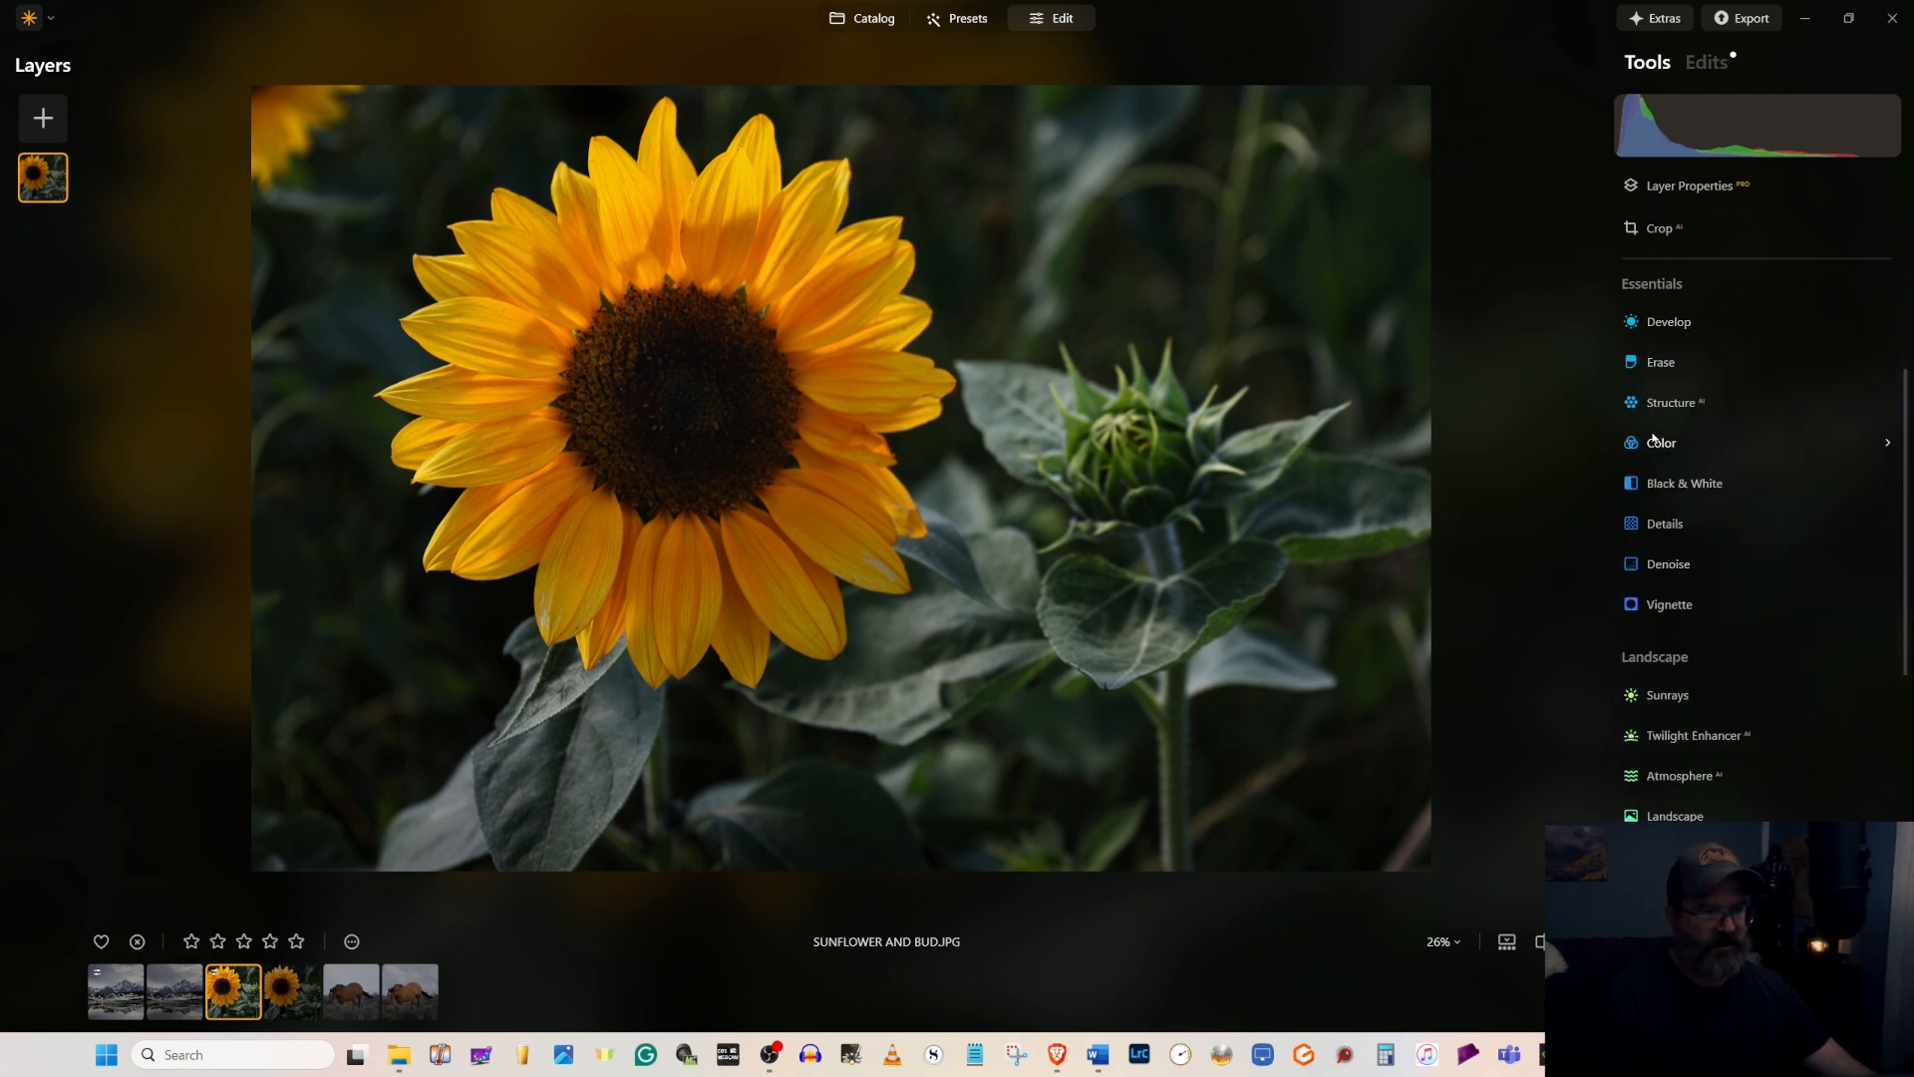
- In the Color adjustment's HSL settings, set the green hue to 19 and the green saturation to -32
left_click(1681, 444)
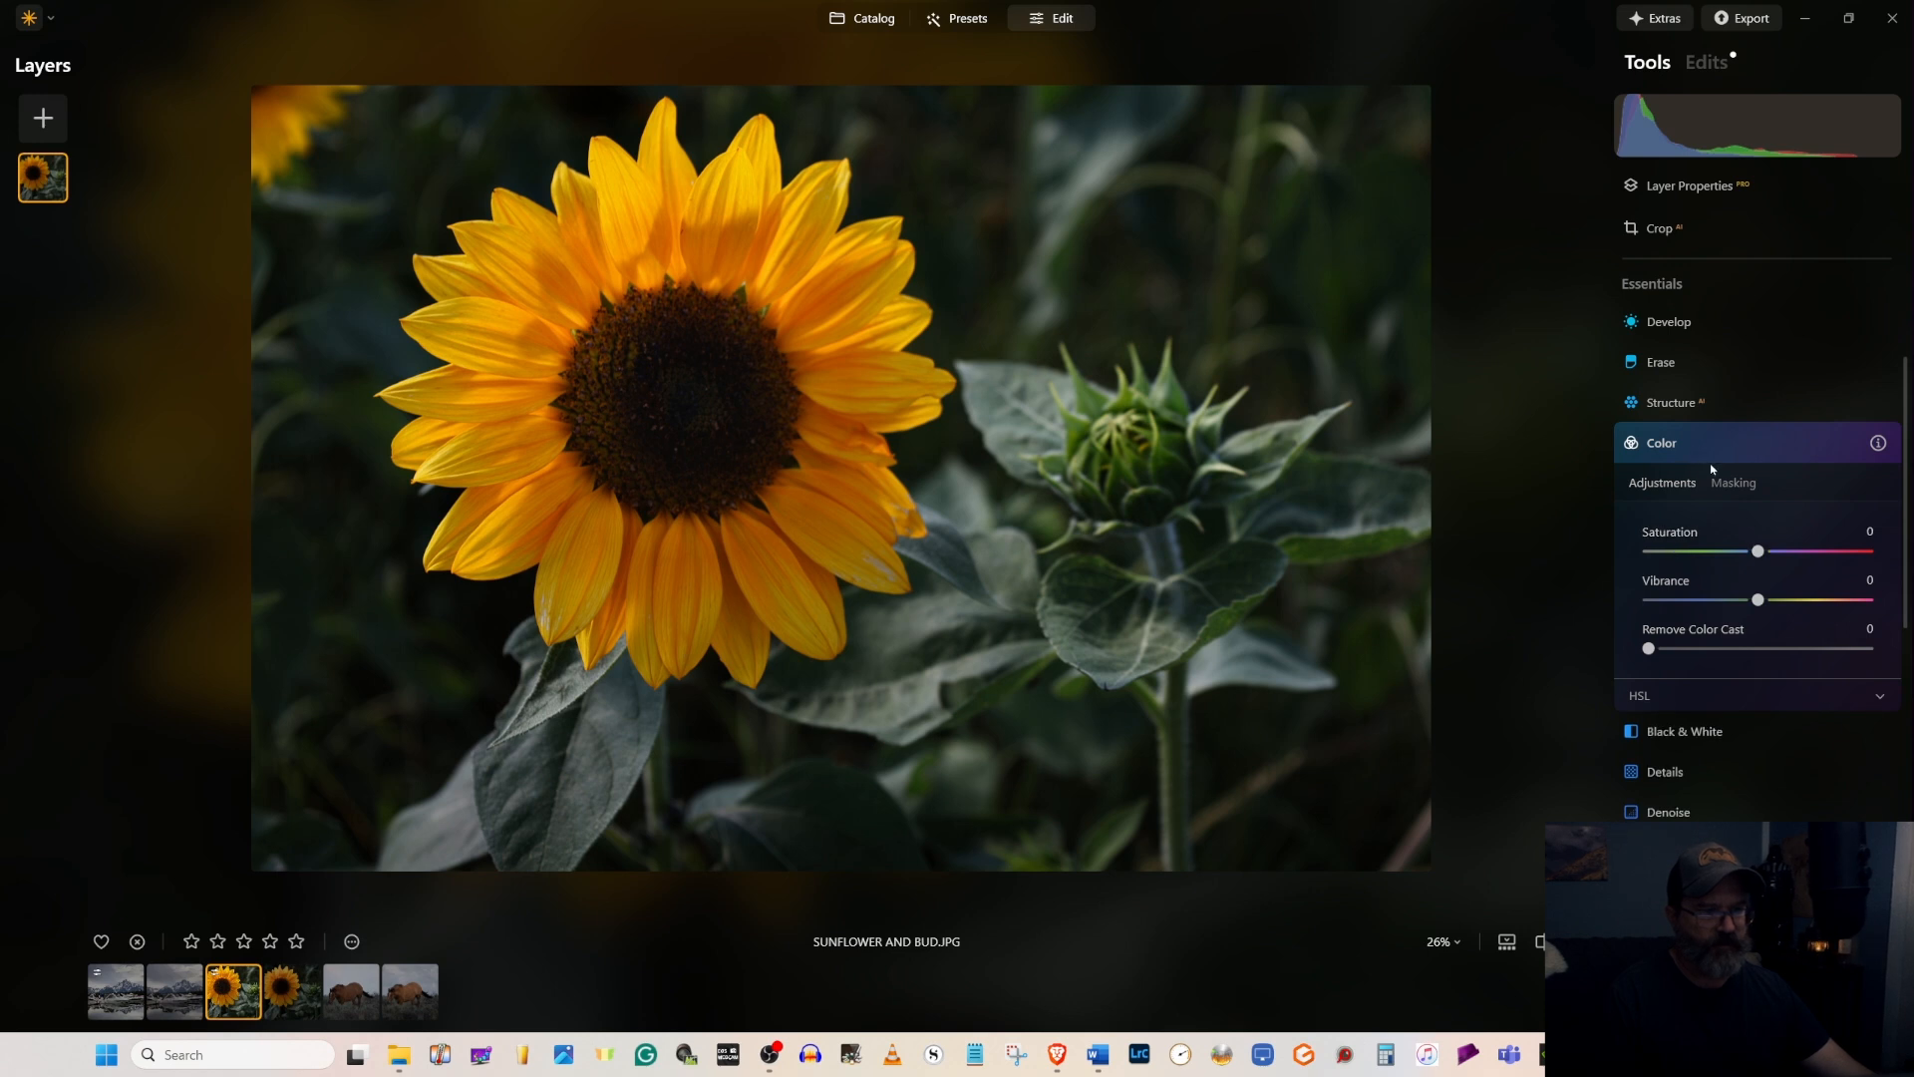
scroll(1725, 723, "down", 3)
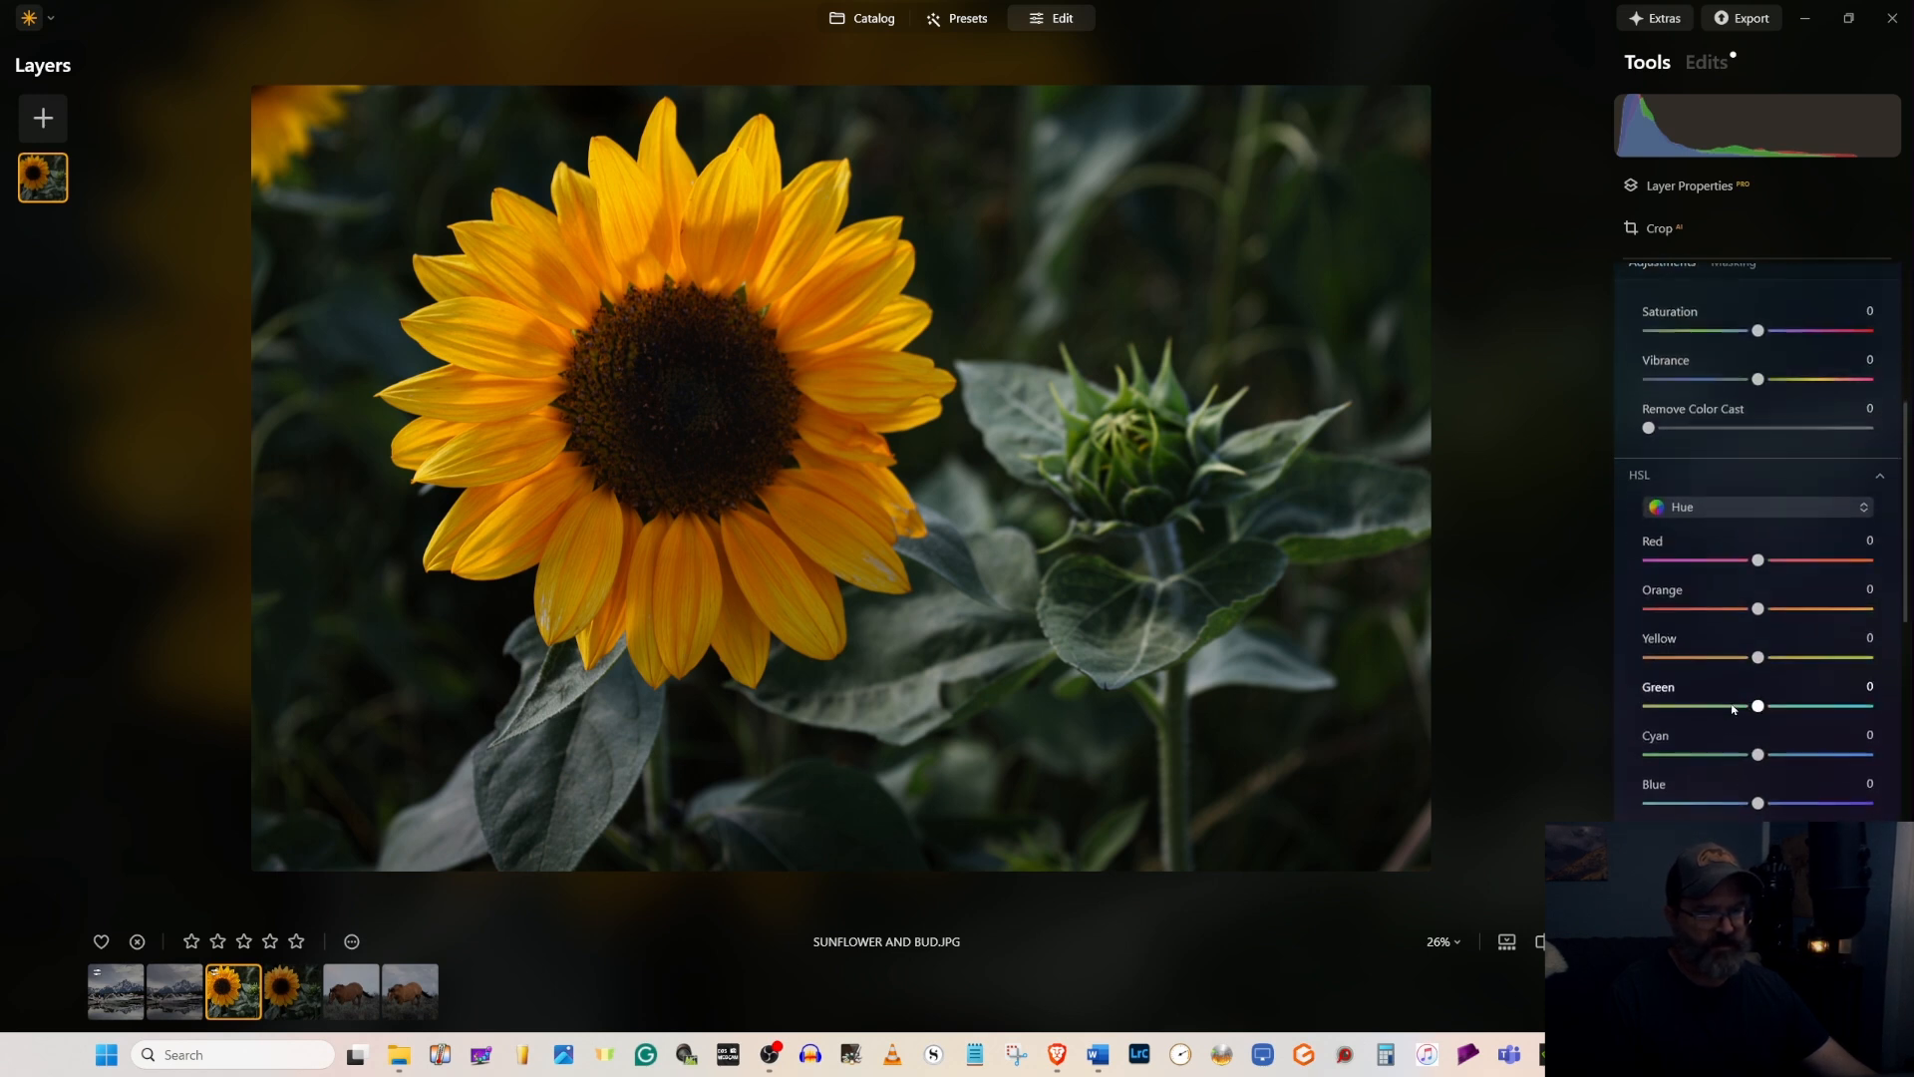
left_click_drag(1758, 606, 1758, 606)
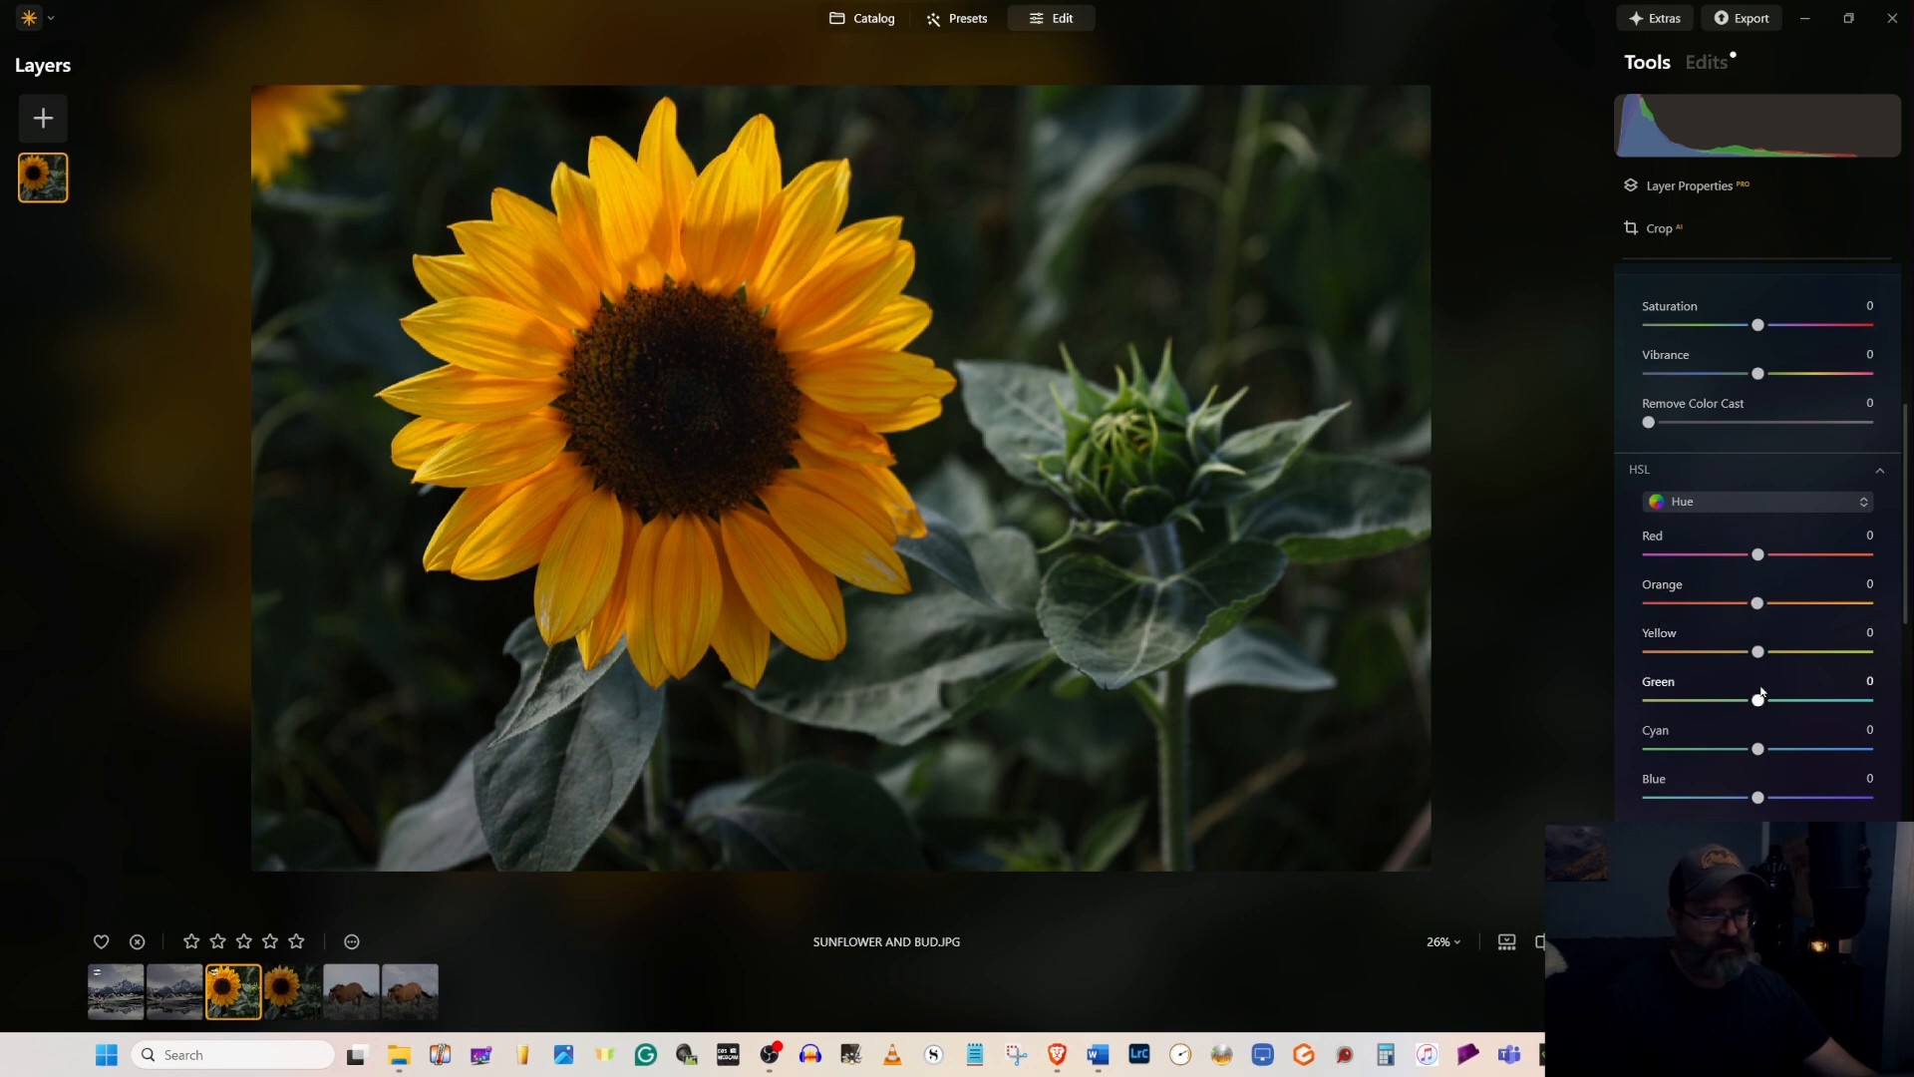
left_click_drag(1758, 701, 1780, 702)
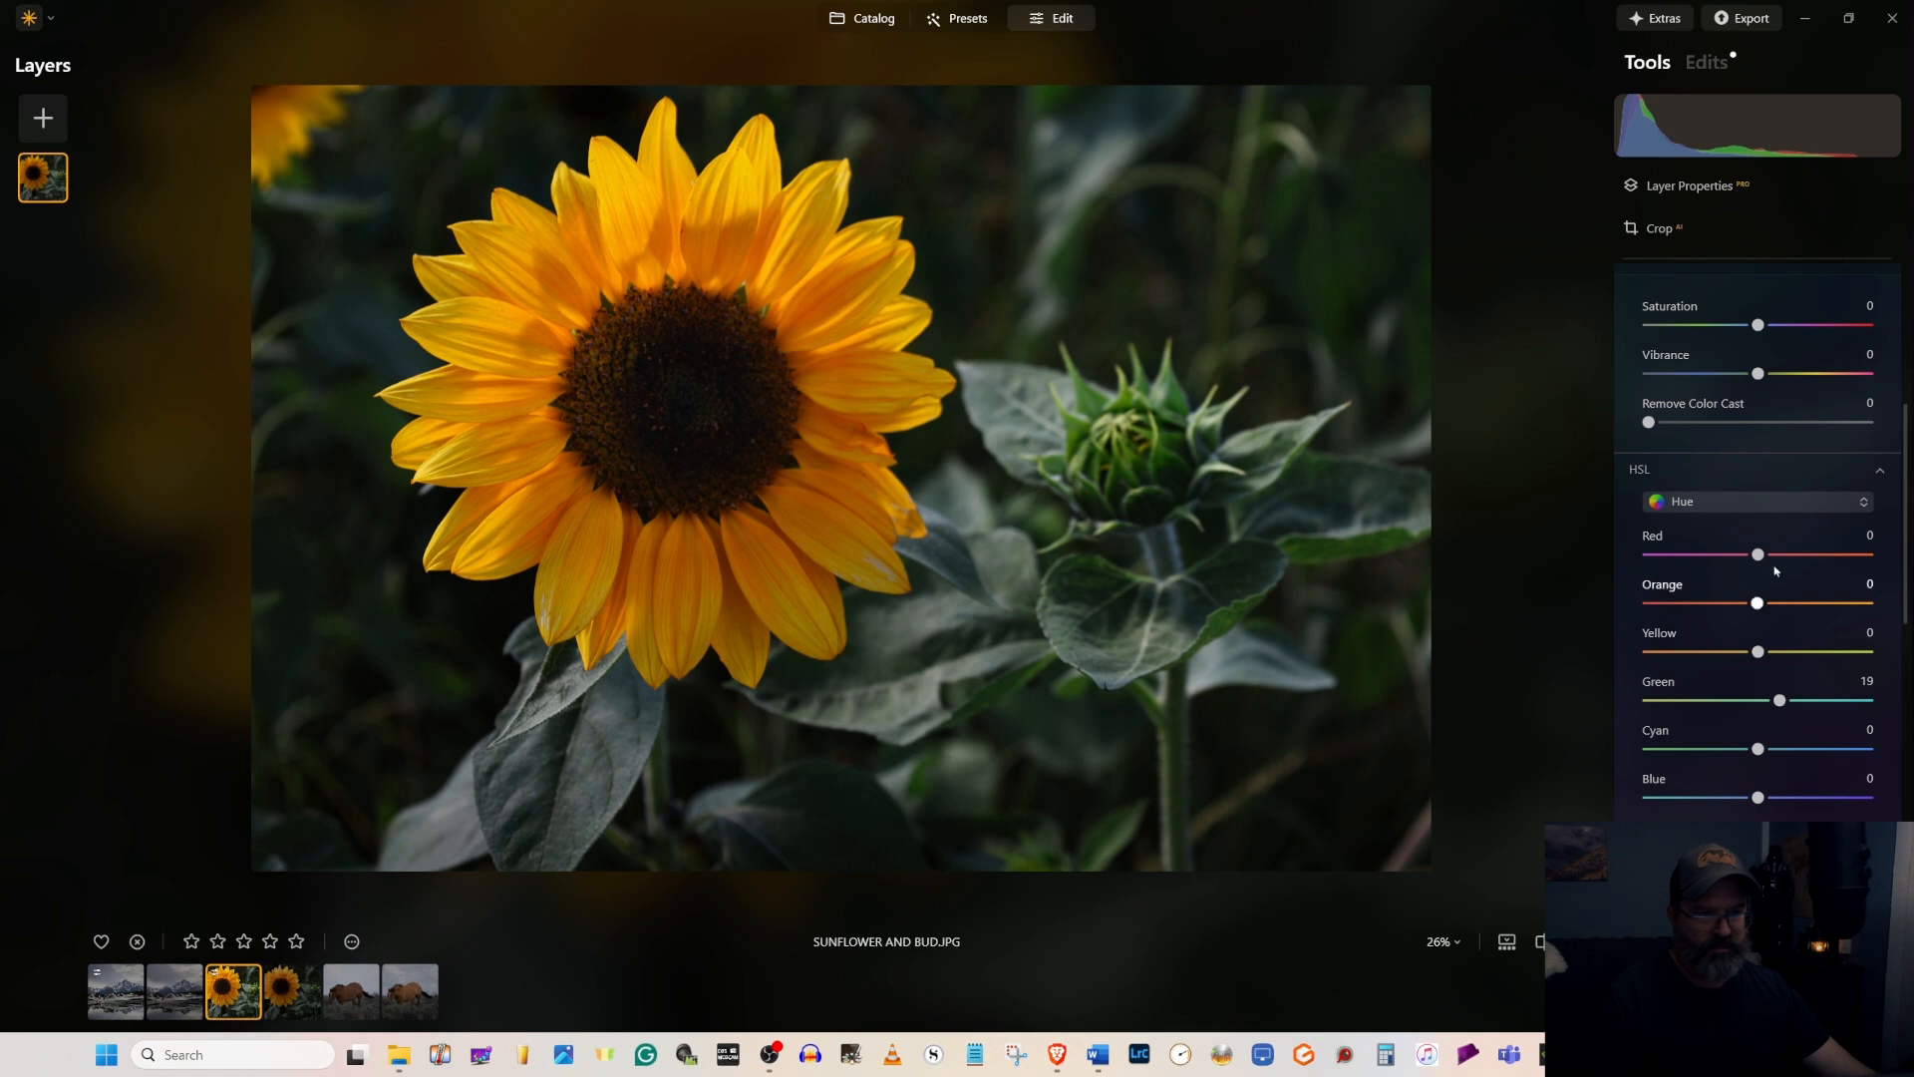
left_click(1846, 503)
left_click(1713, 559)
left_click_drag(1760, 701, 1712, 704)
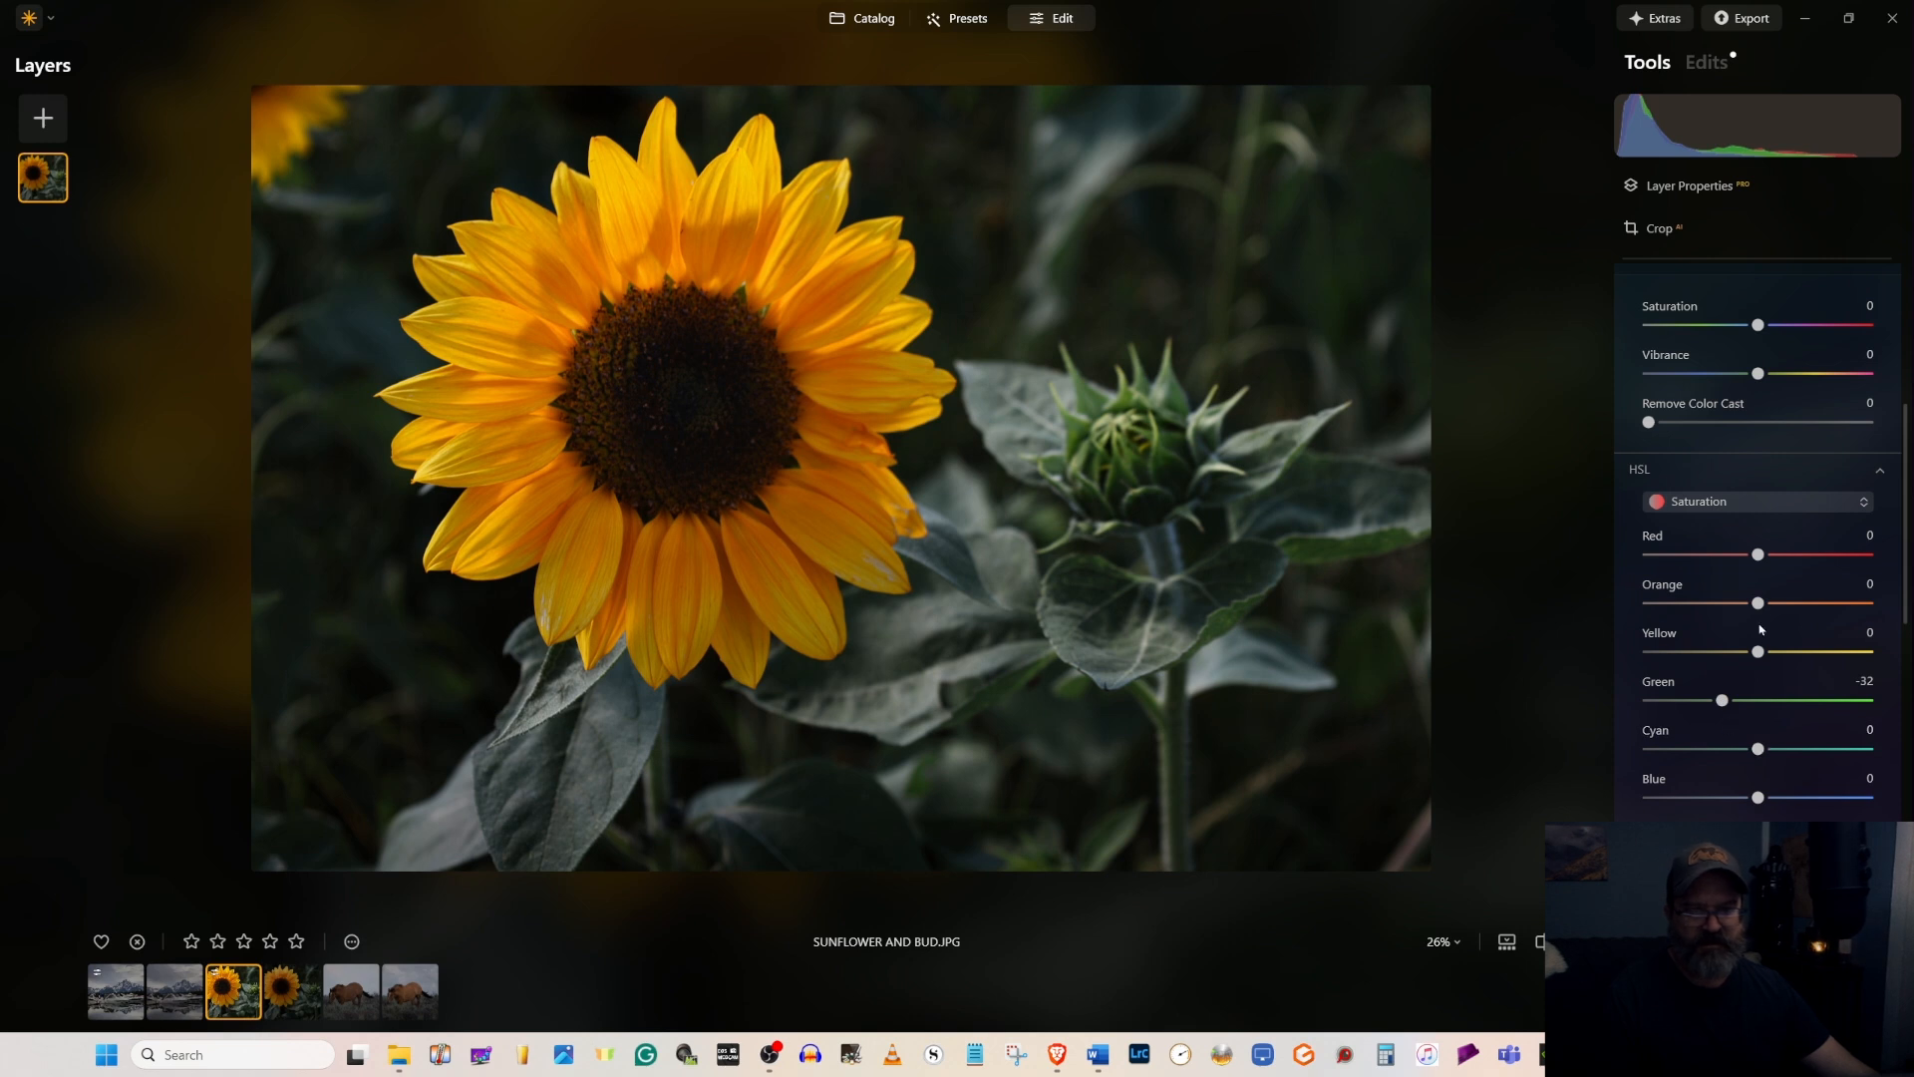
- Set the HSL luminance of orange to 14 and of yellow to 18
left_click(1754, 503)
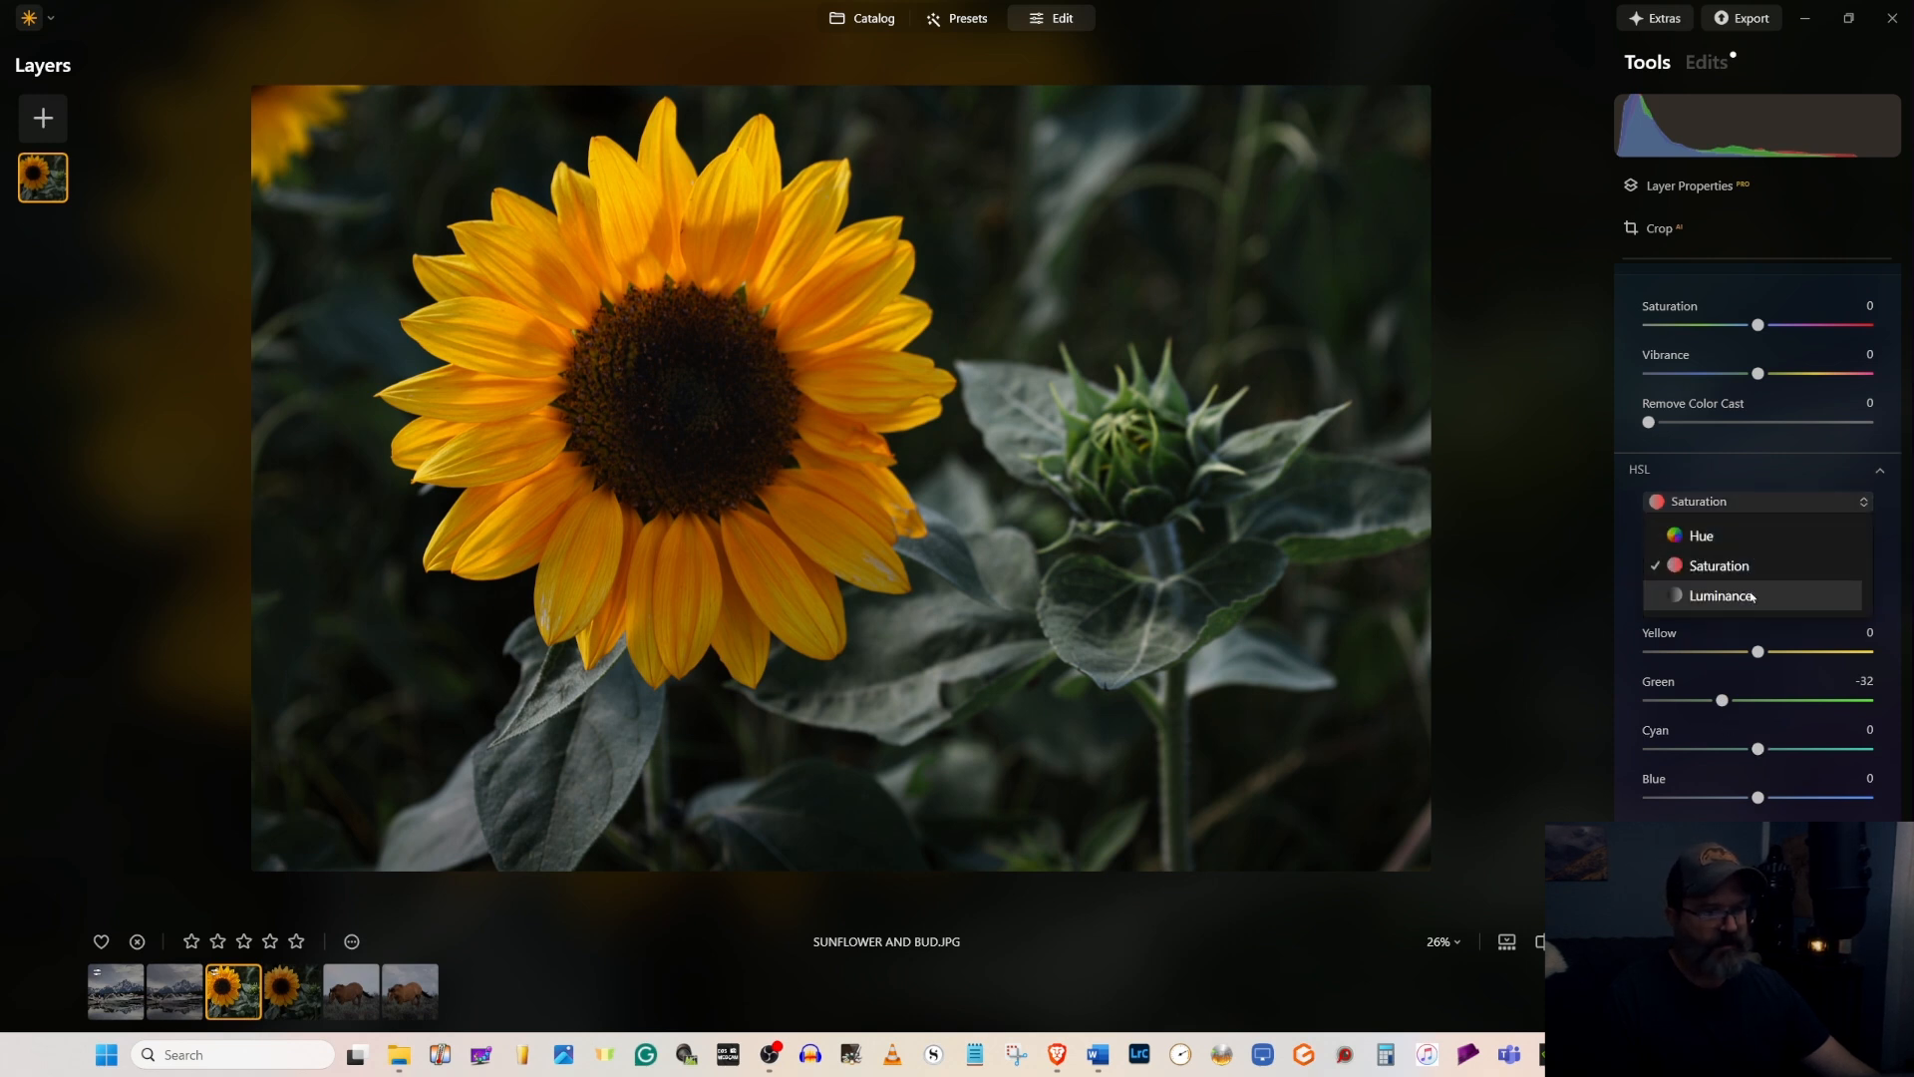
left_click(1754, 596)
left_click_drag(1759, 604, 1779, 653)
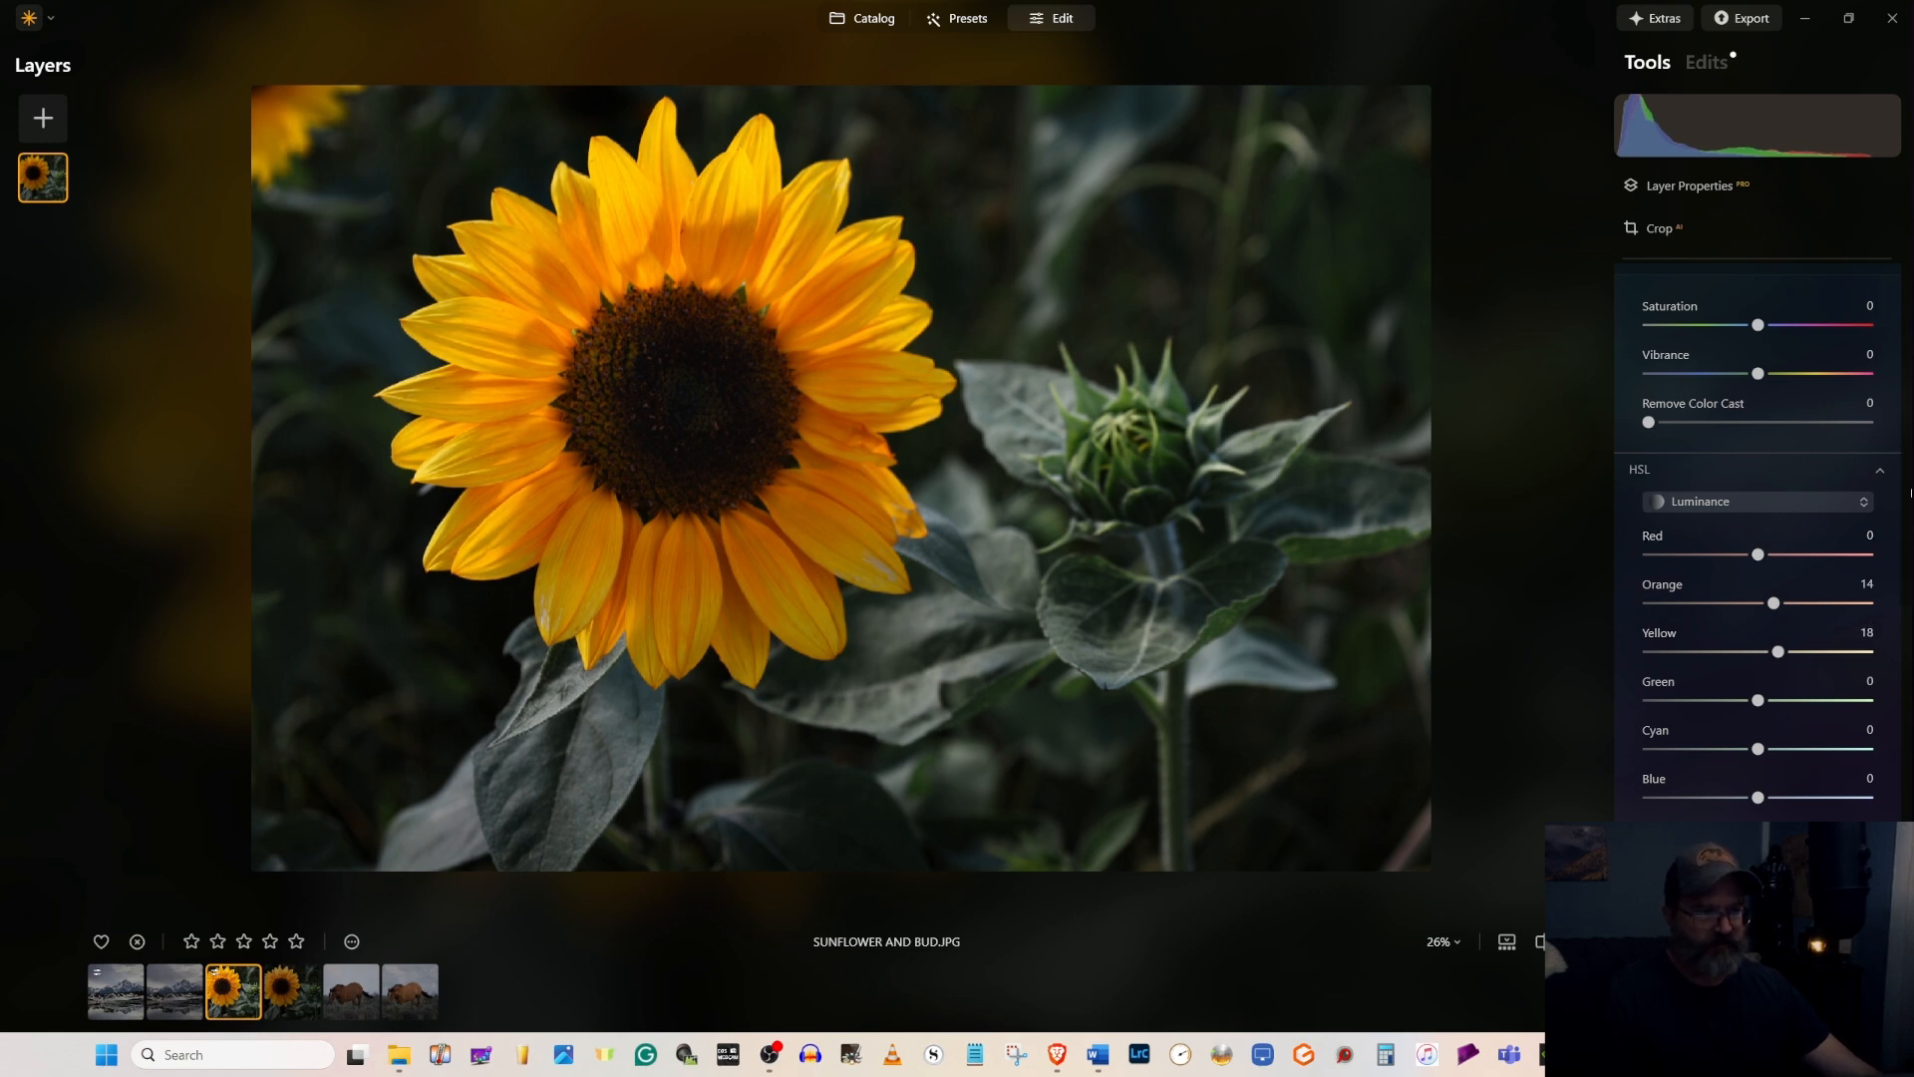
scroll(1774, 449, "up", 4)
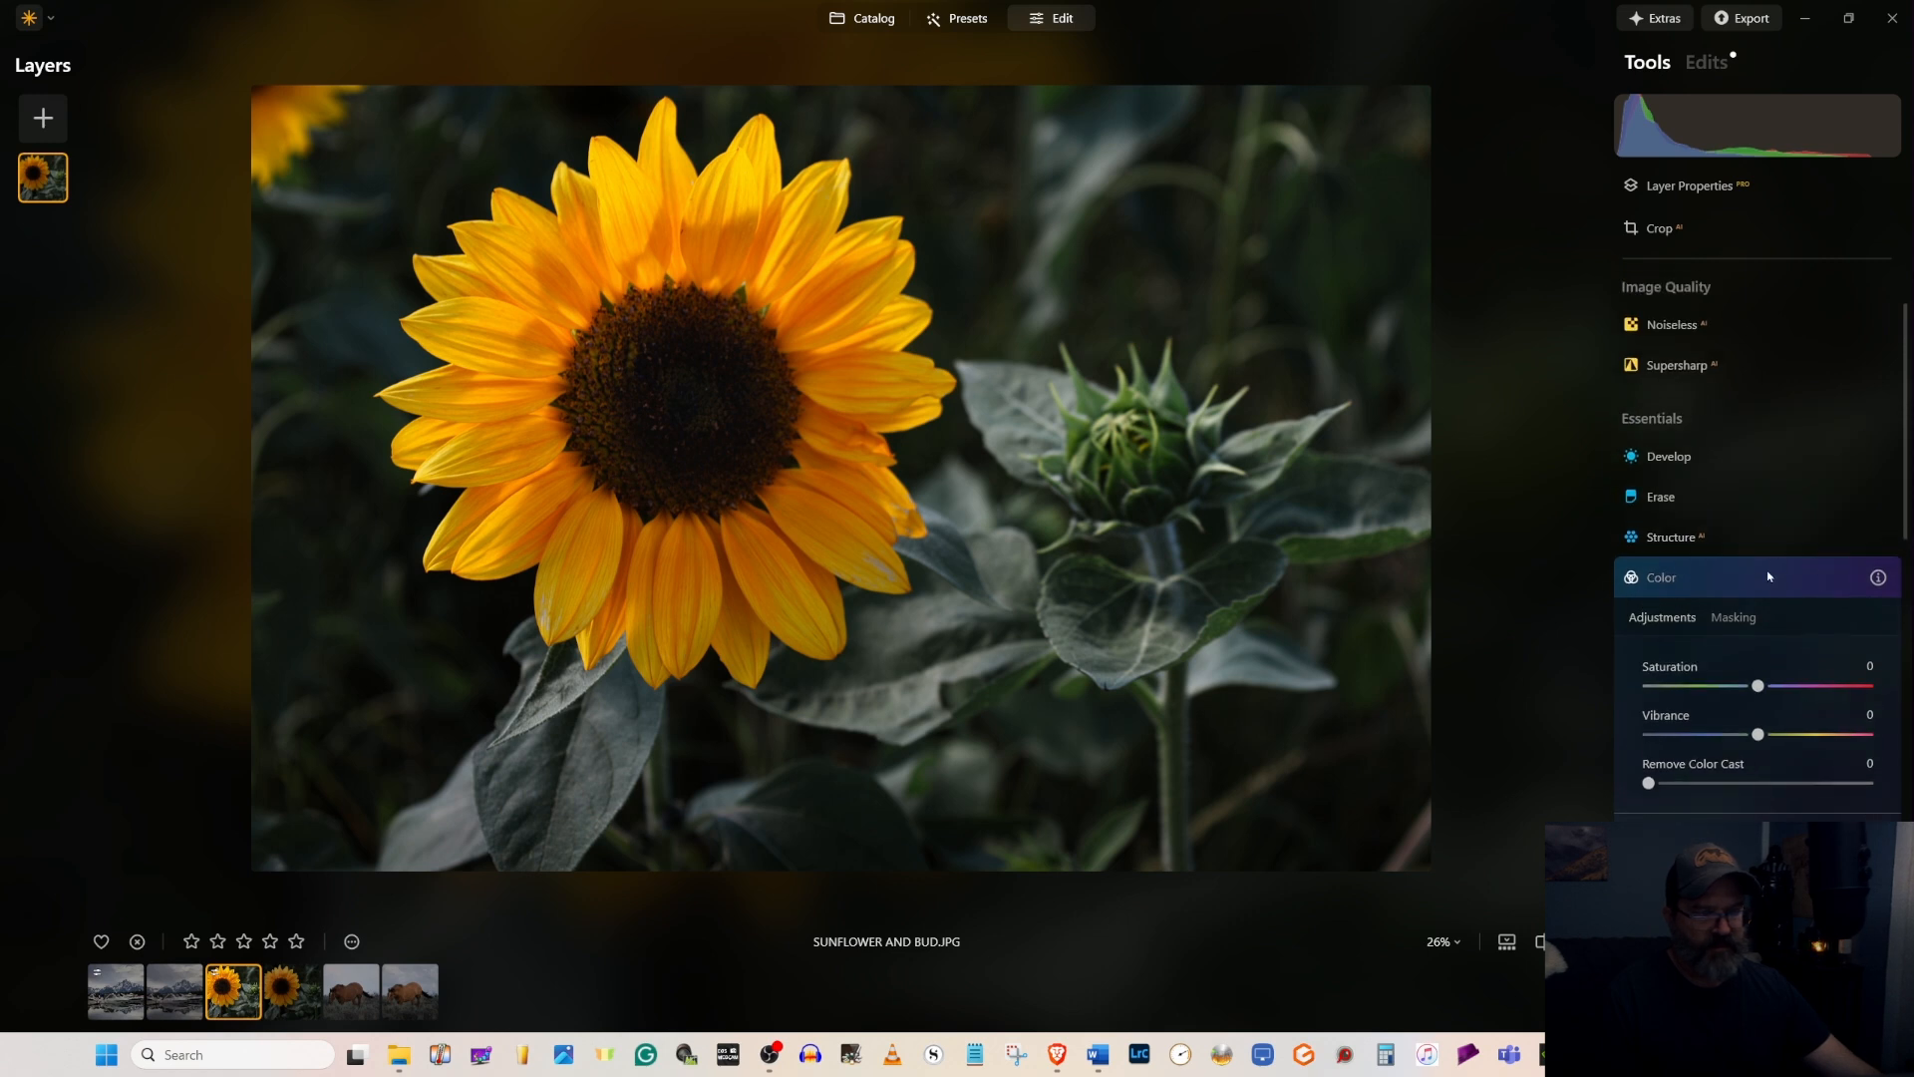
left_click(1765, 579)
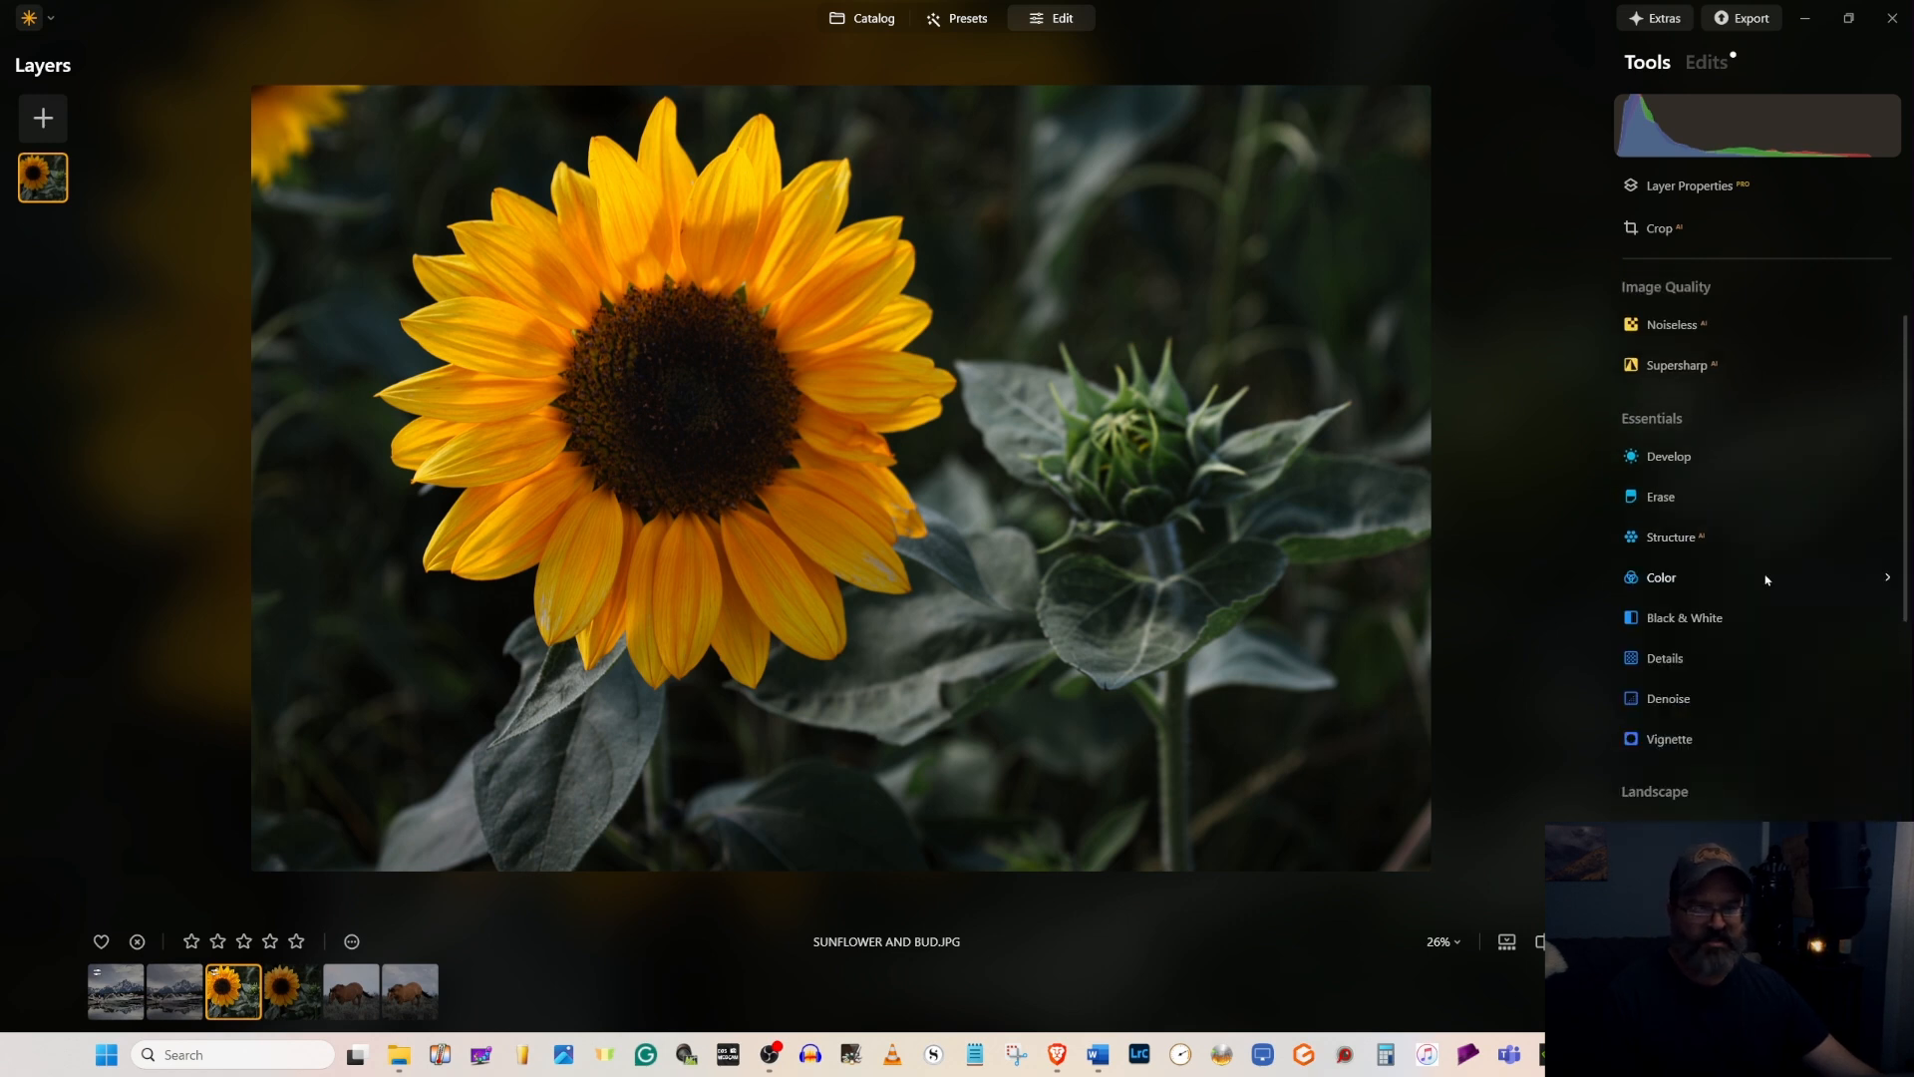
- Add another Develop adjustment to the sunflower photo and set its color saturation to -10
left_click(1715, 458)
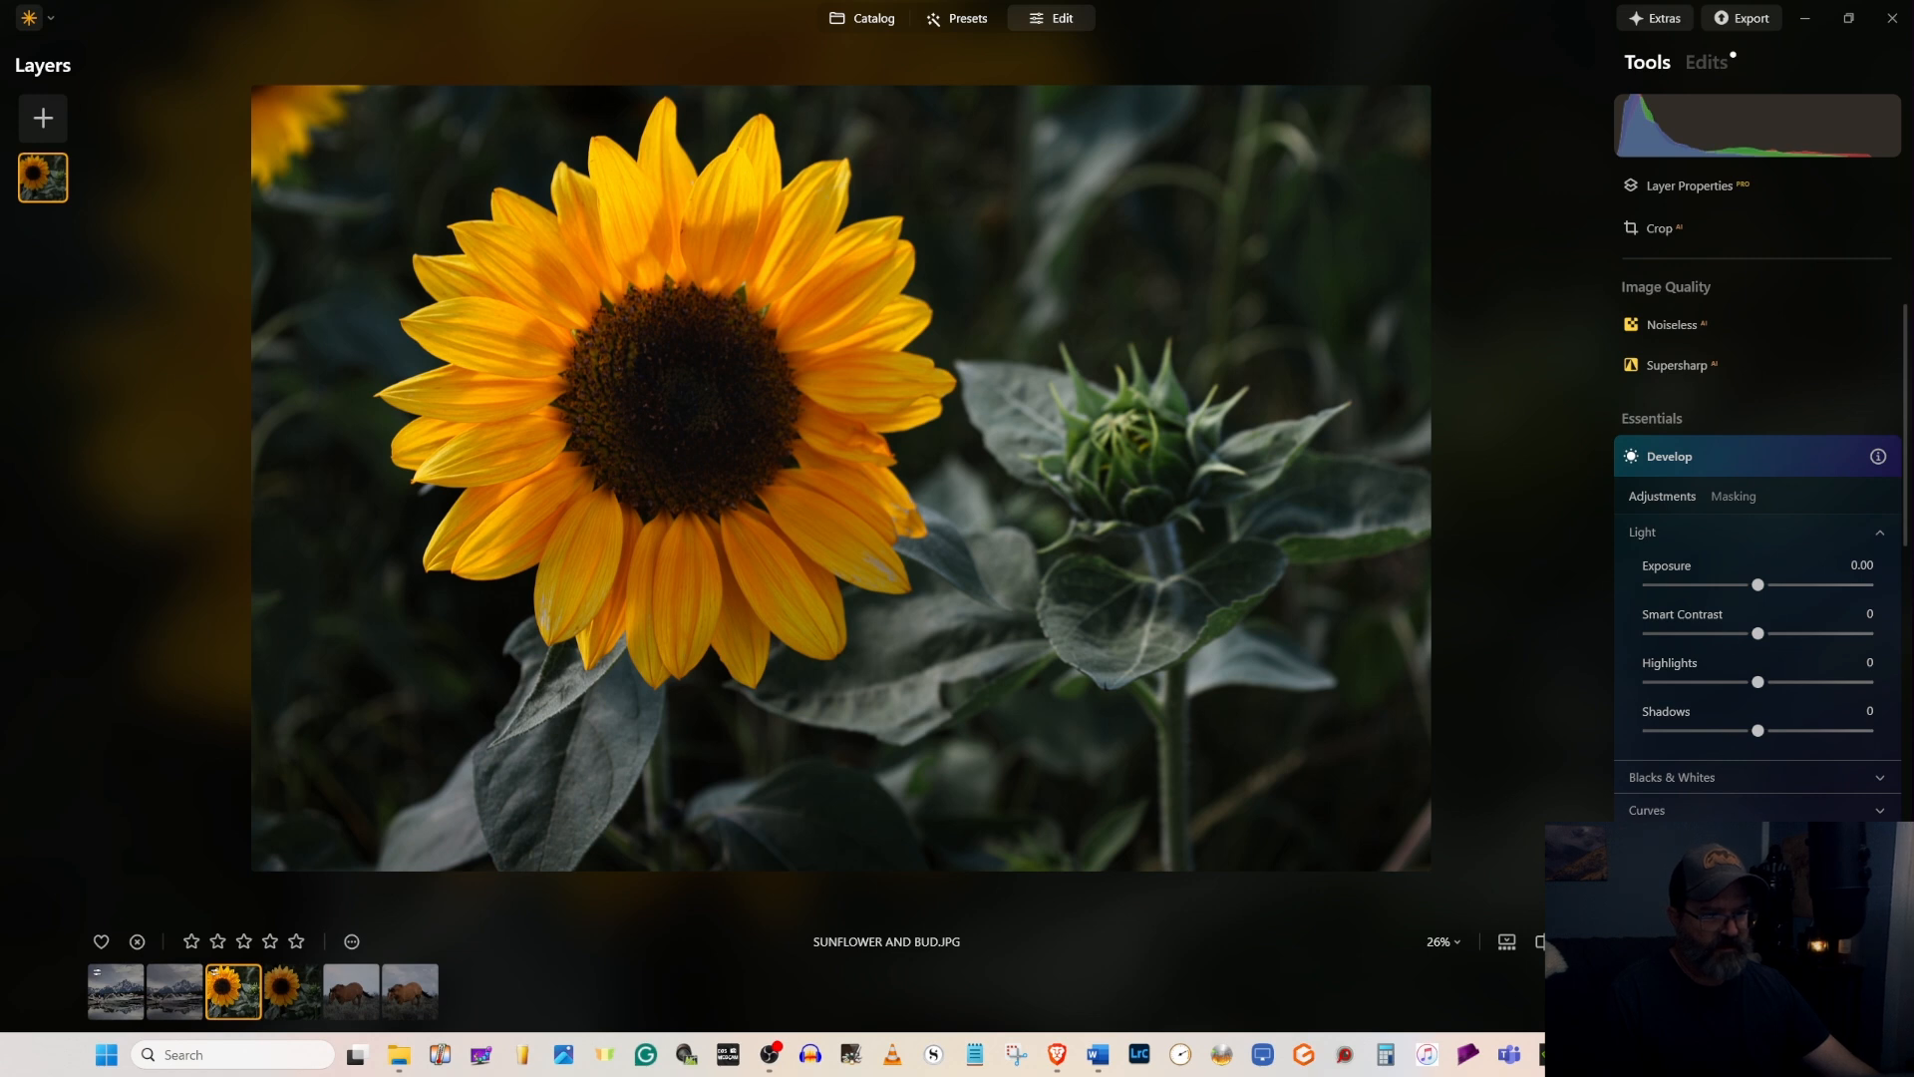
scroll(1760, 693, "down", 3)
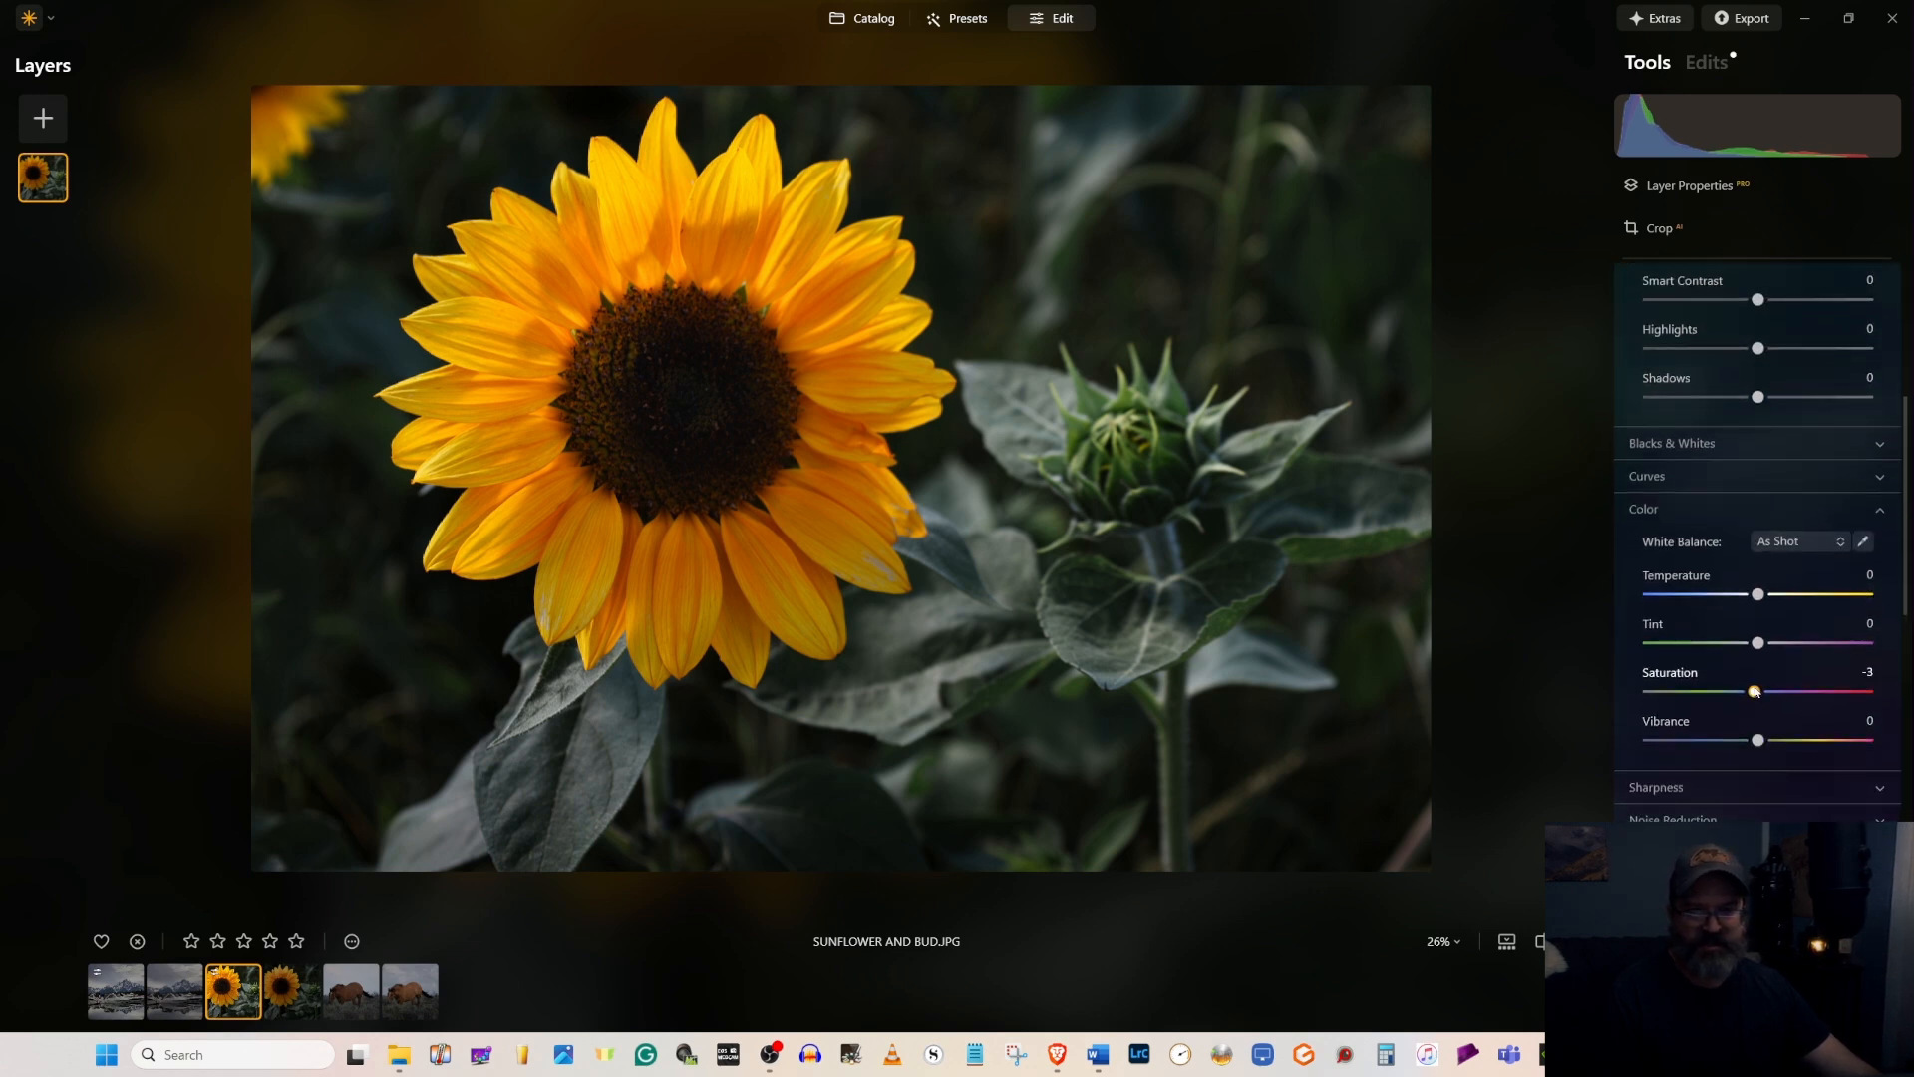
left_click_drag(1752, 692, 1744, 692)
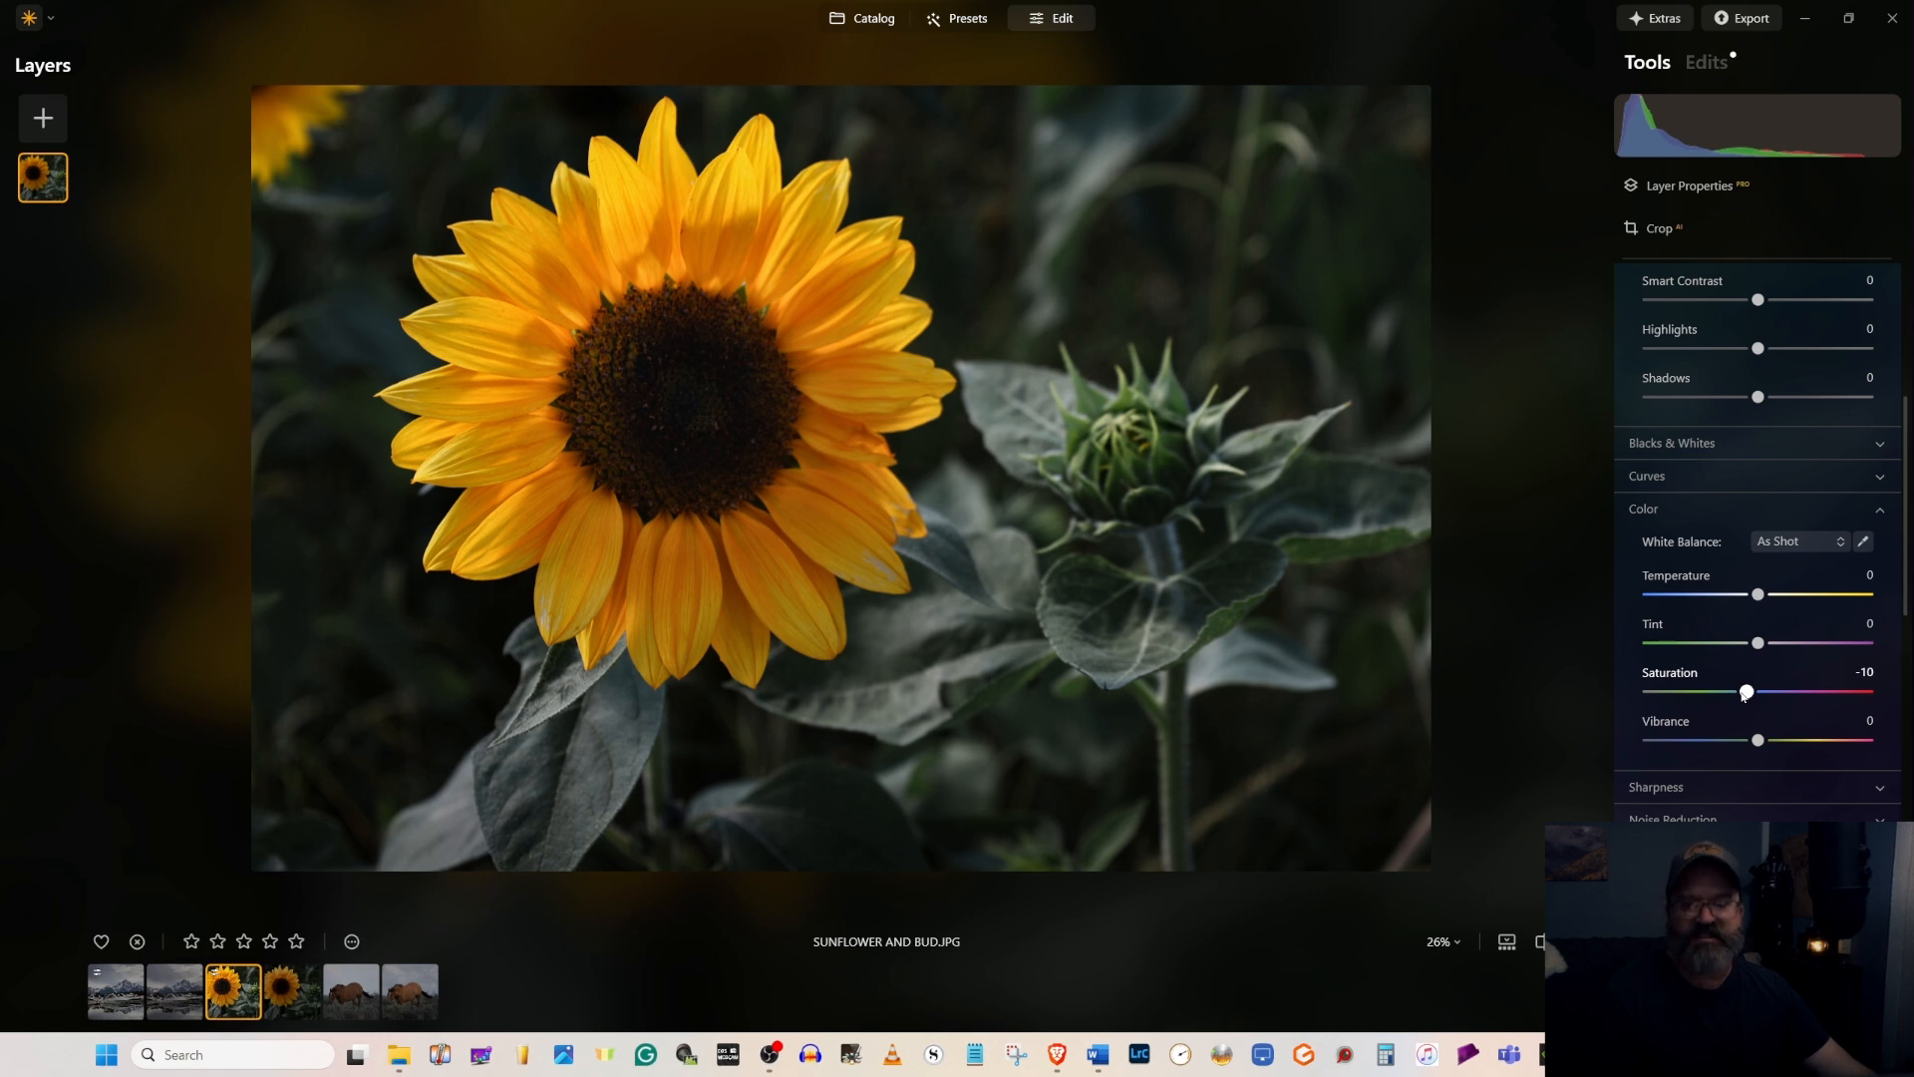
- Open WILD HORSE WILD HAIR.CR3 and enhance it with Accent at 36 and Sky Enhancer at 65
left_click(351, 1009)
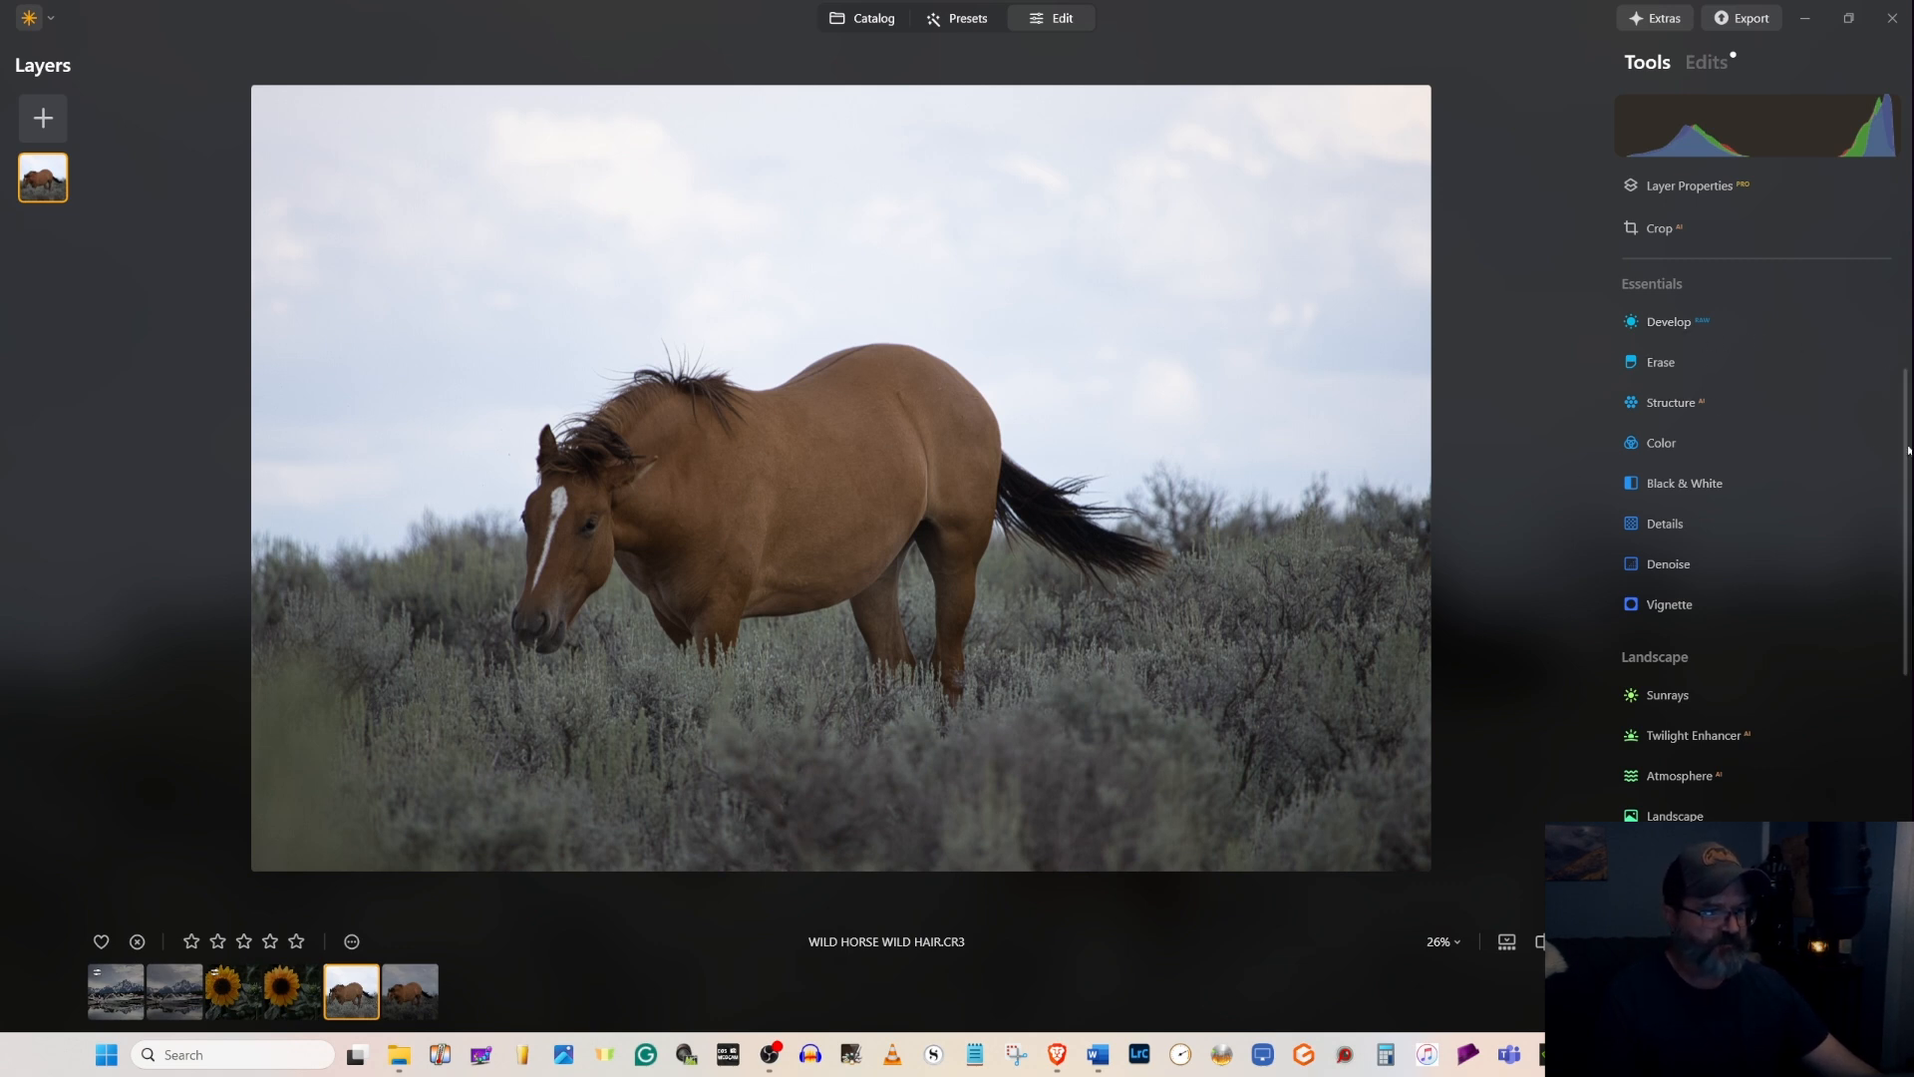
left_click_drag(1906, 447, 1900, 339)
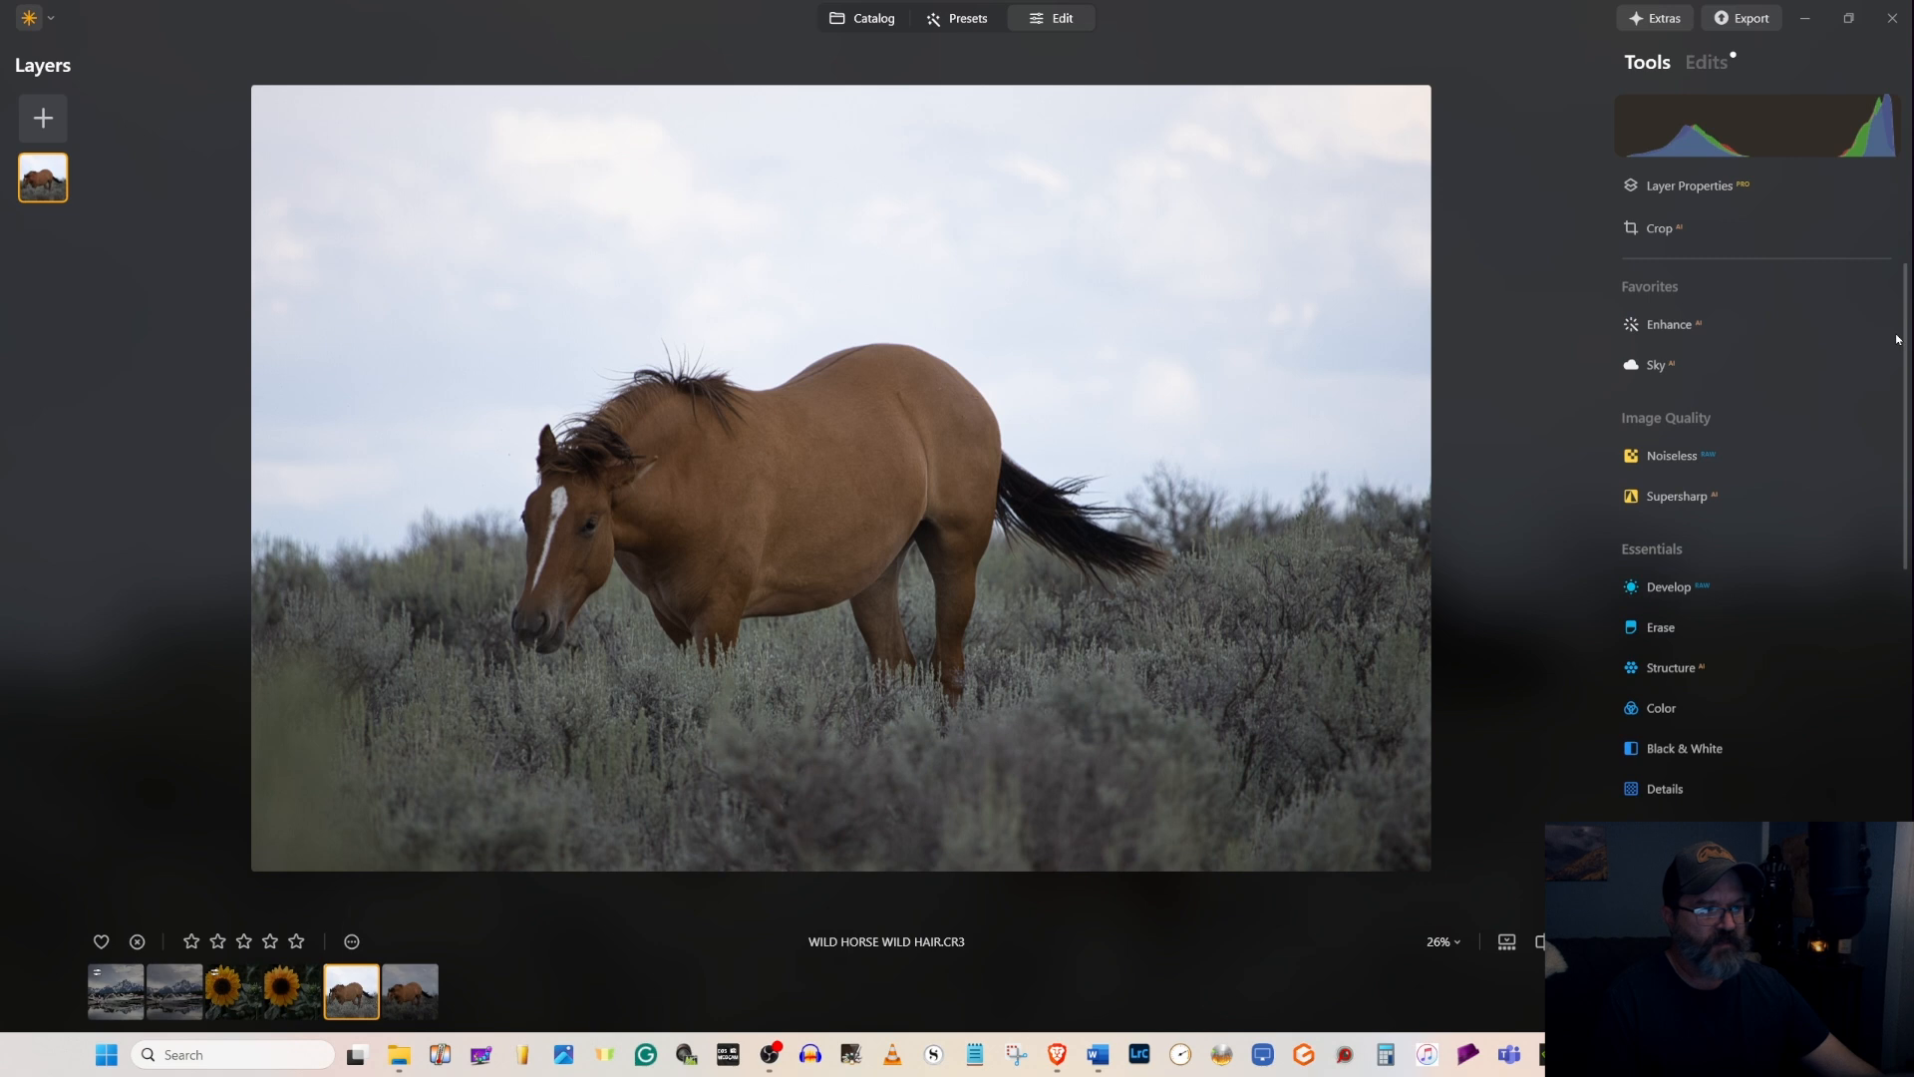
left_click(1677, 331)
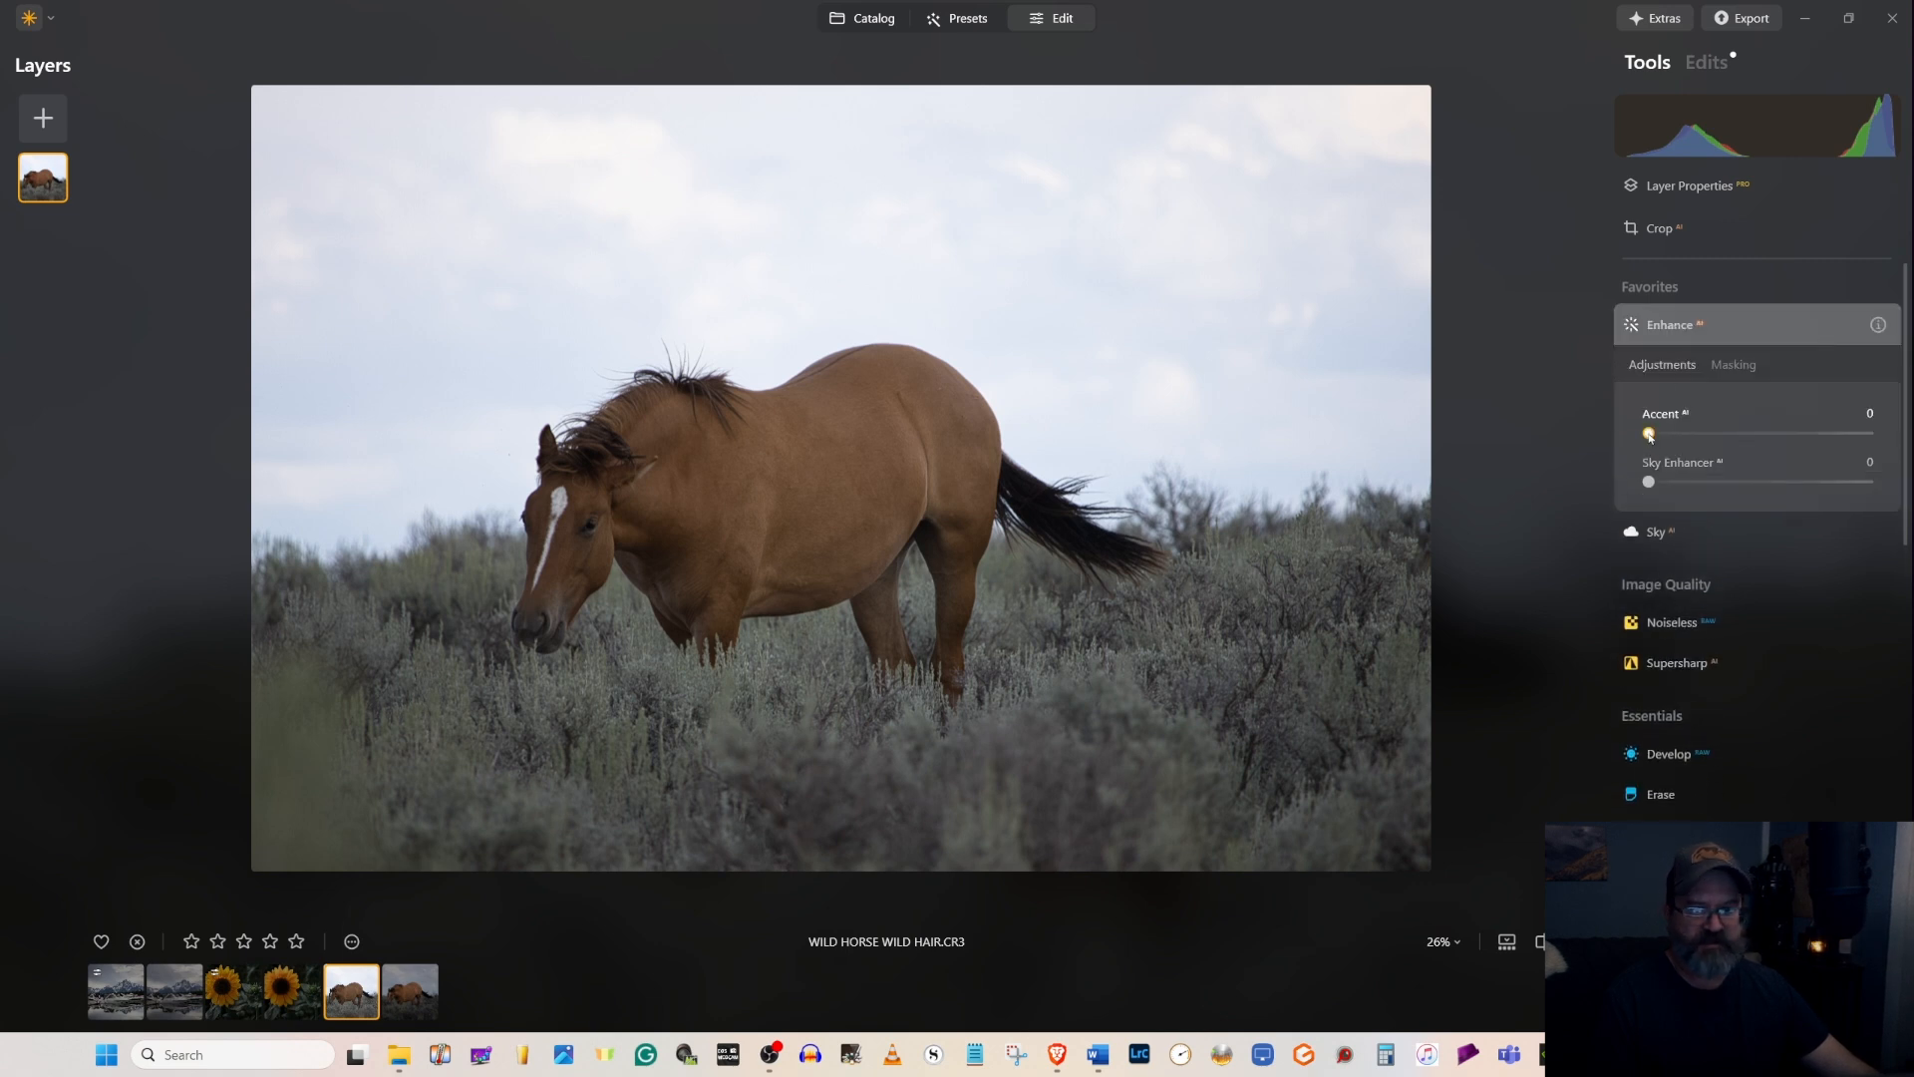
left_click_drag(1649, 435, 1792, 481)
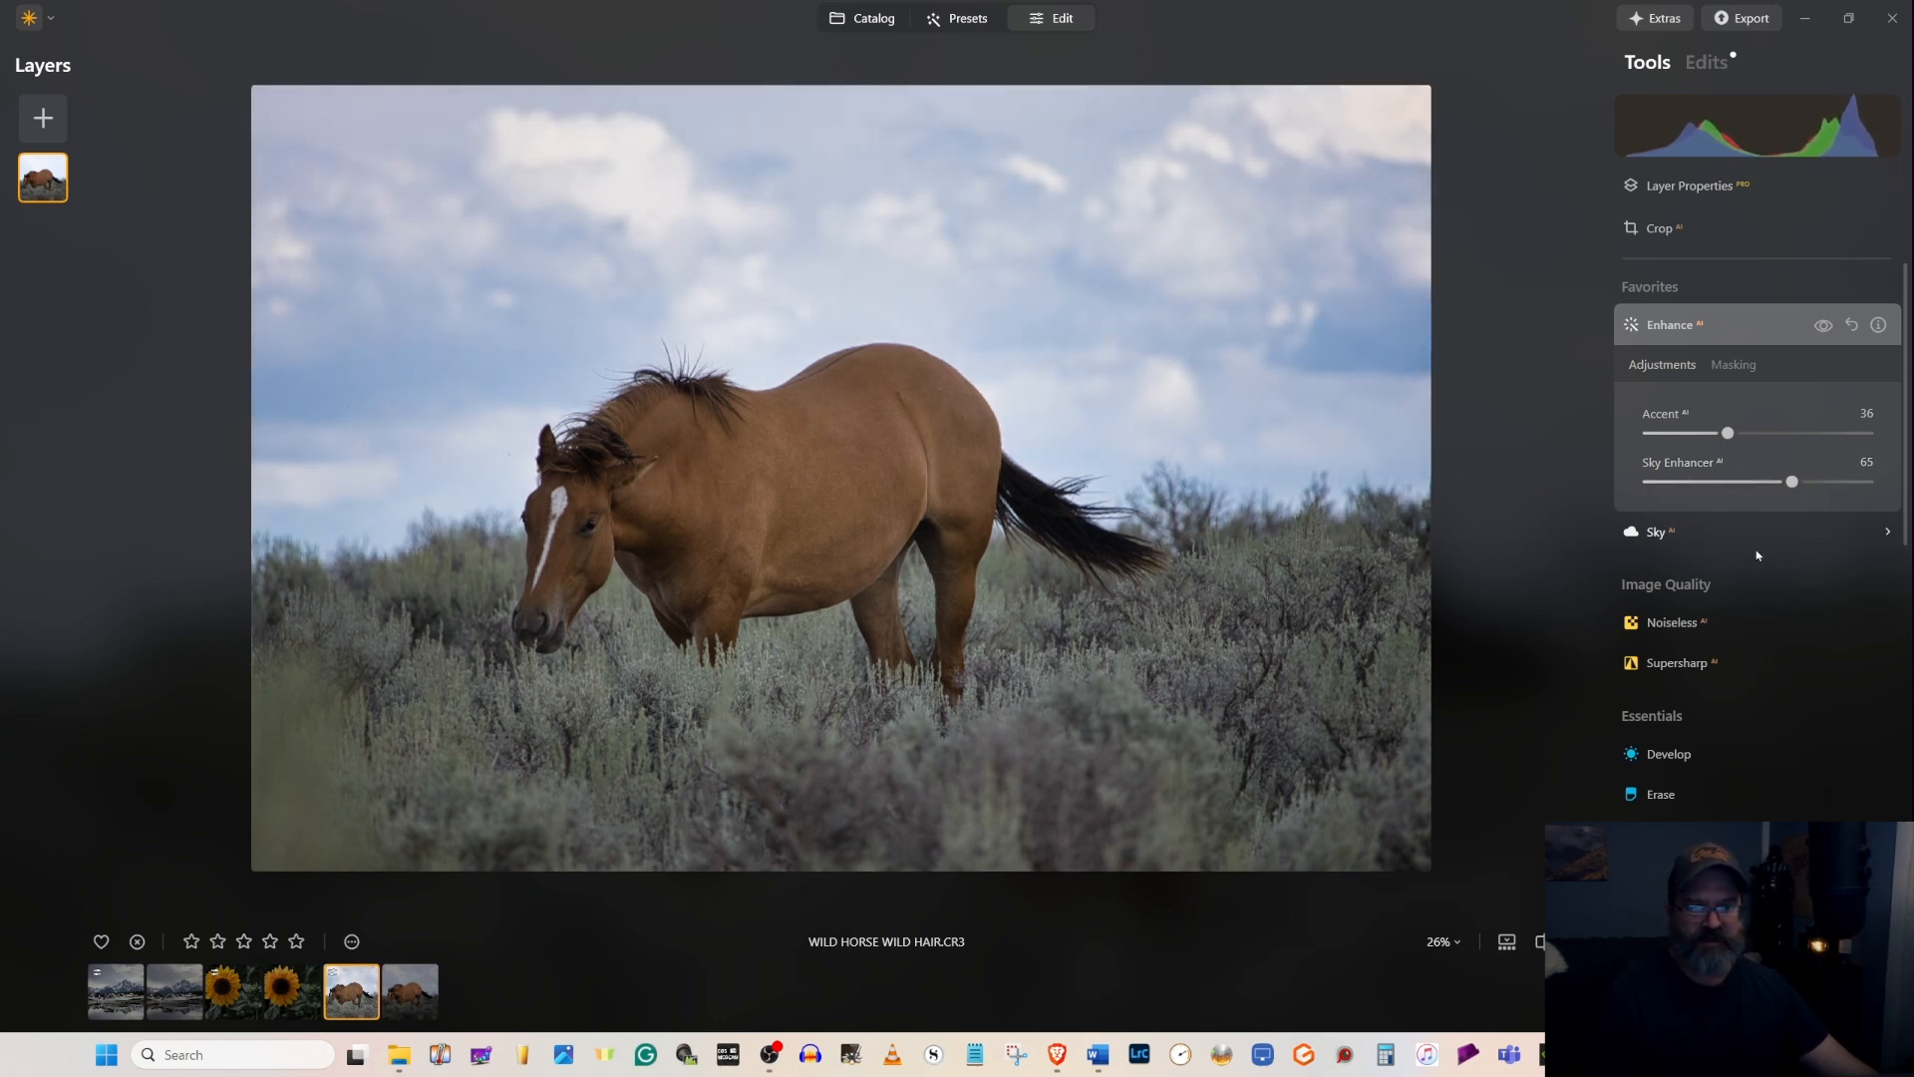
- Add a Develop adjustment to the horse photo with exposure 0.07 and Smart Contrast 29
left_click(1703, 754)
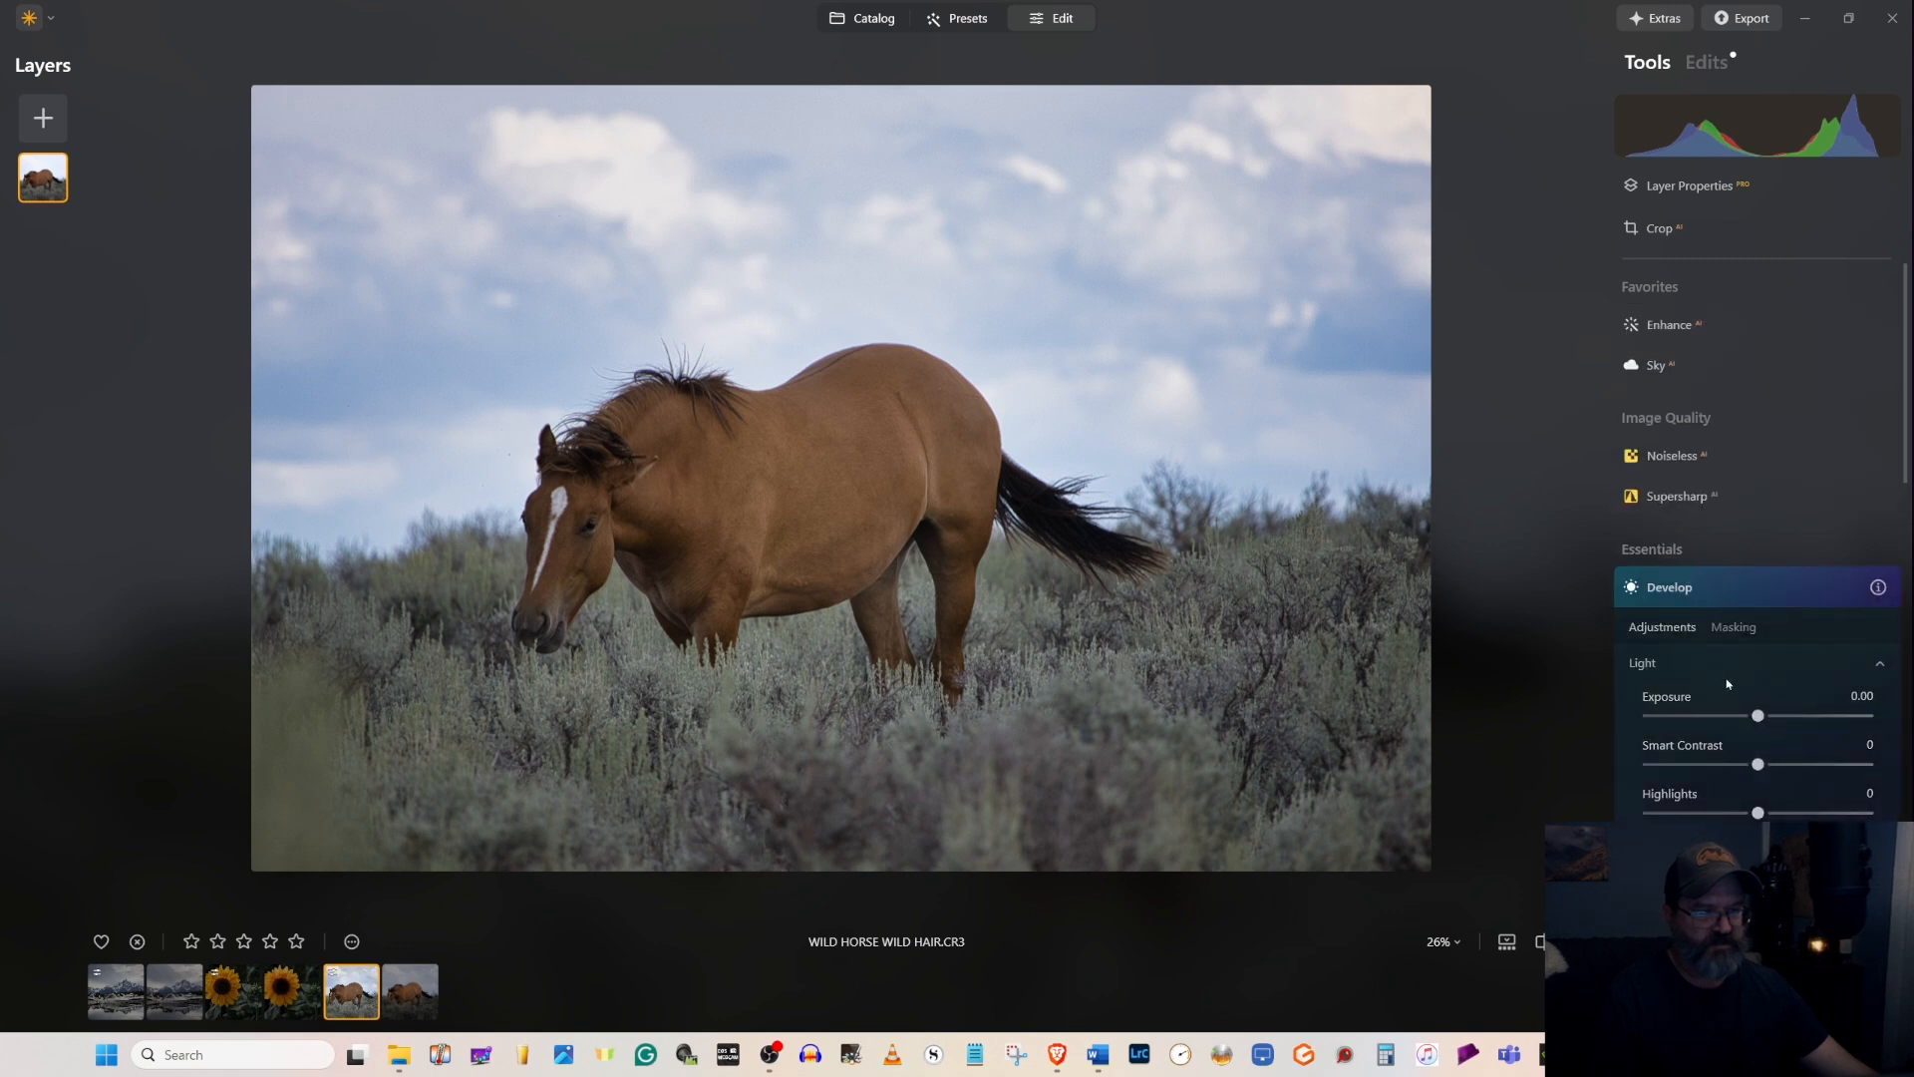
left_click_drag(1757, 499, 1761, 453)
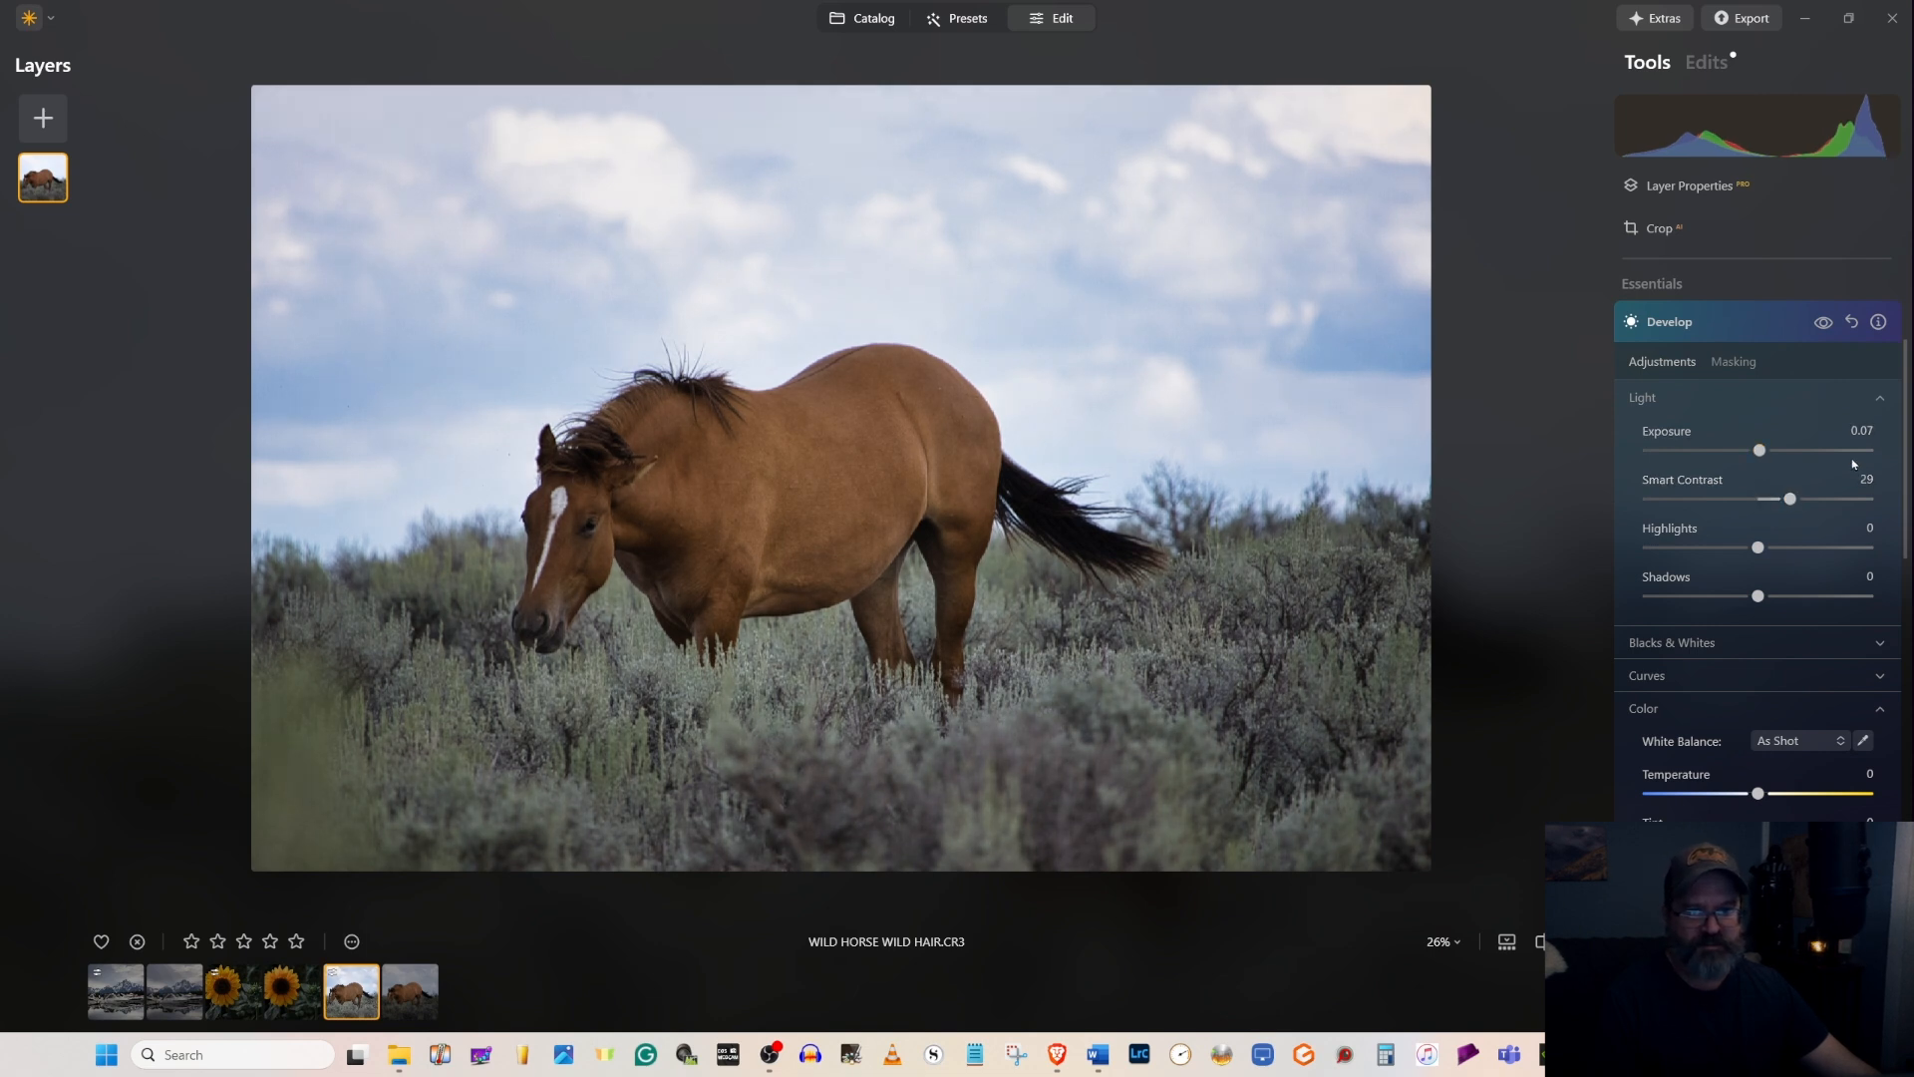
- Reopen the applied Enhance edit of the horse photo and set Sky Enhancer to 79
left_click(1707, 62)
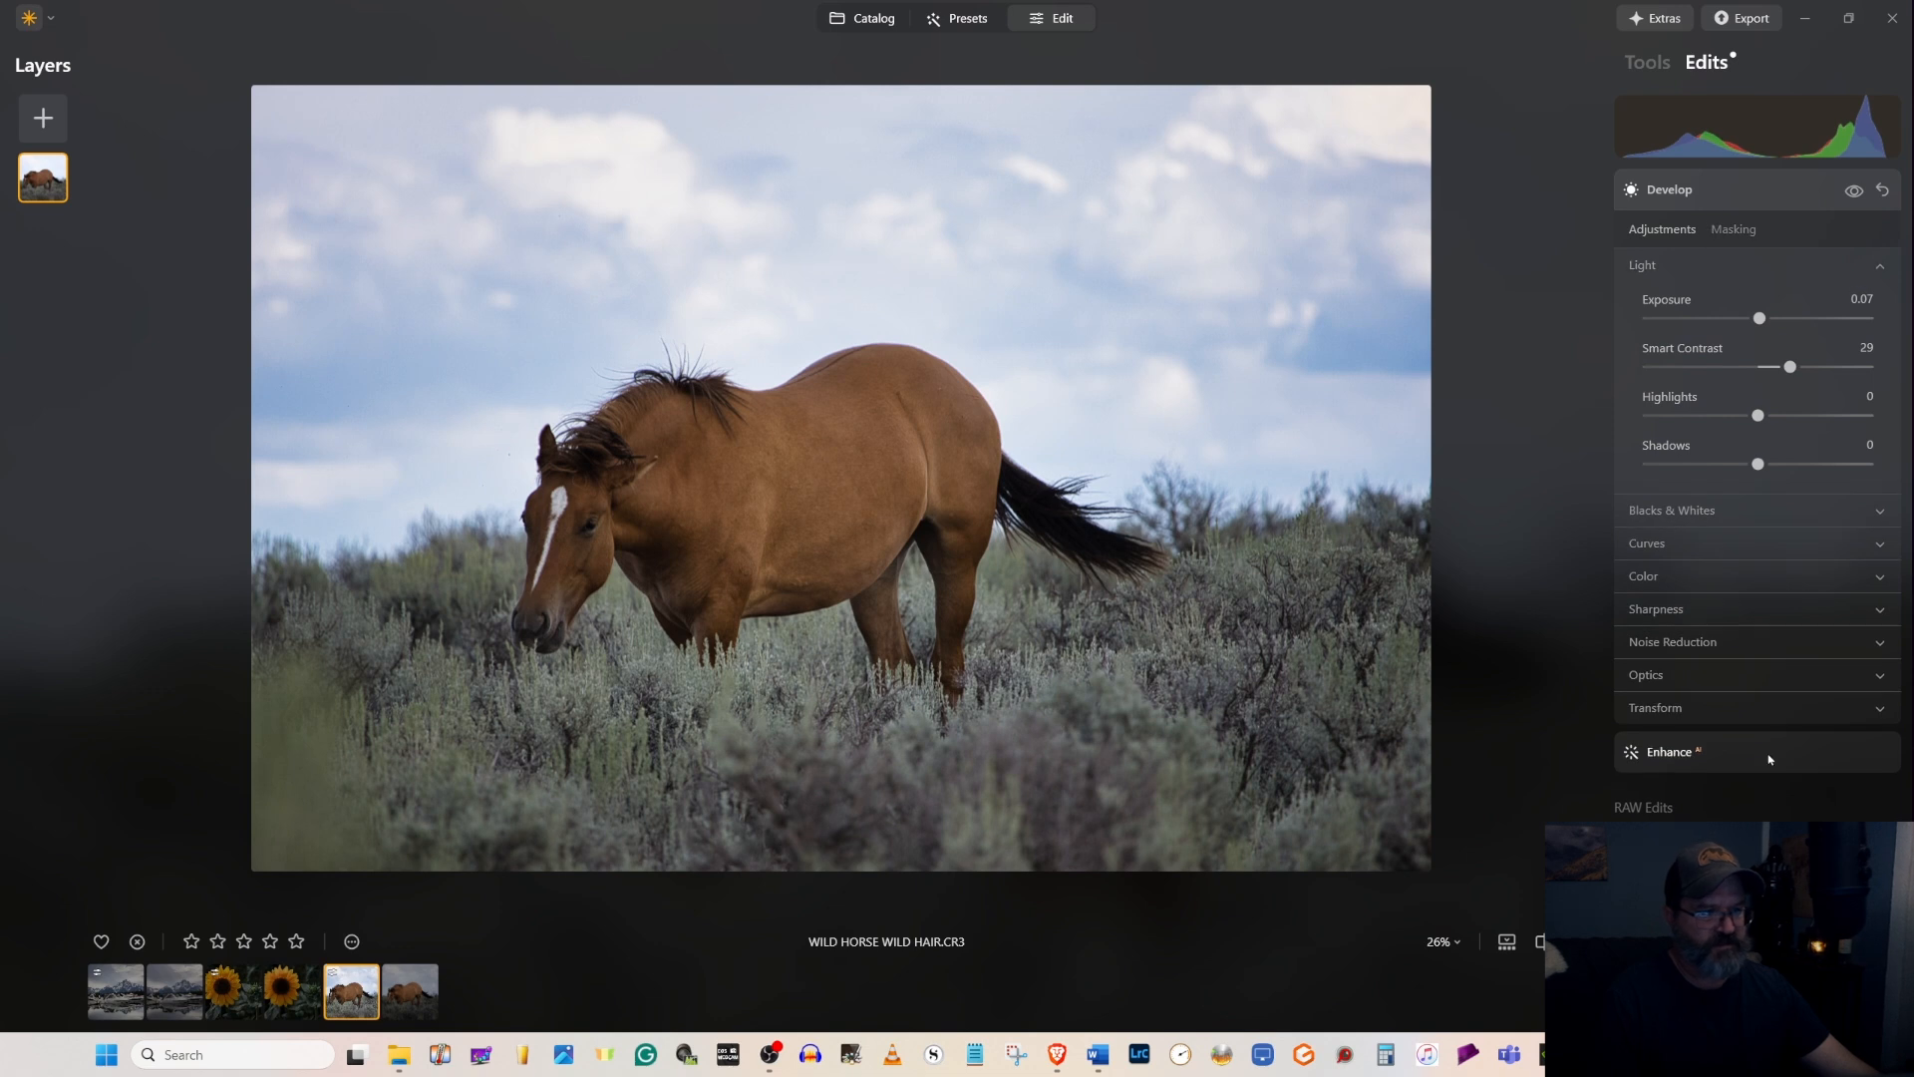
left_click(1654, 750)
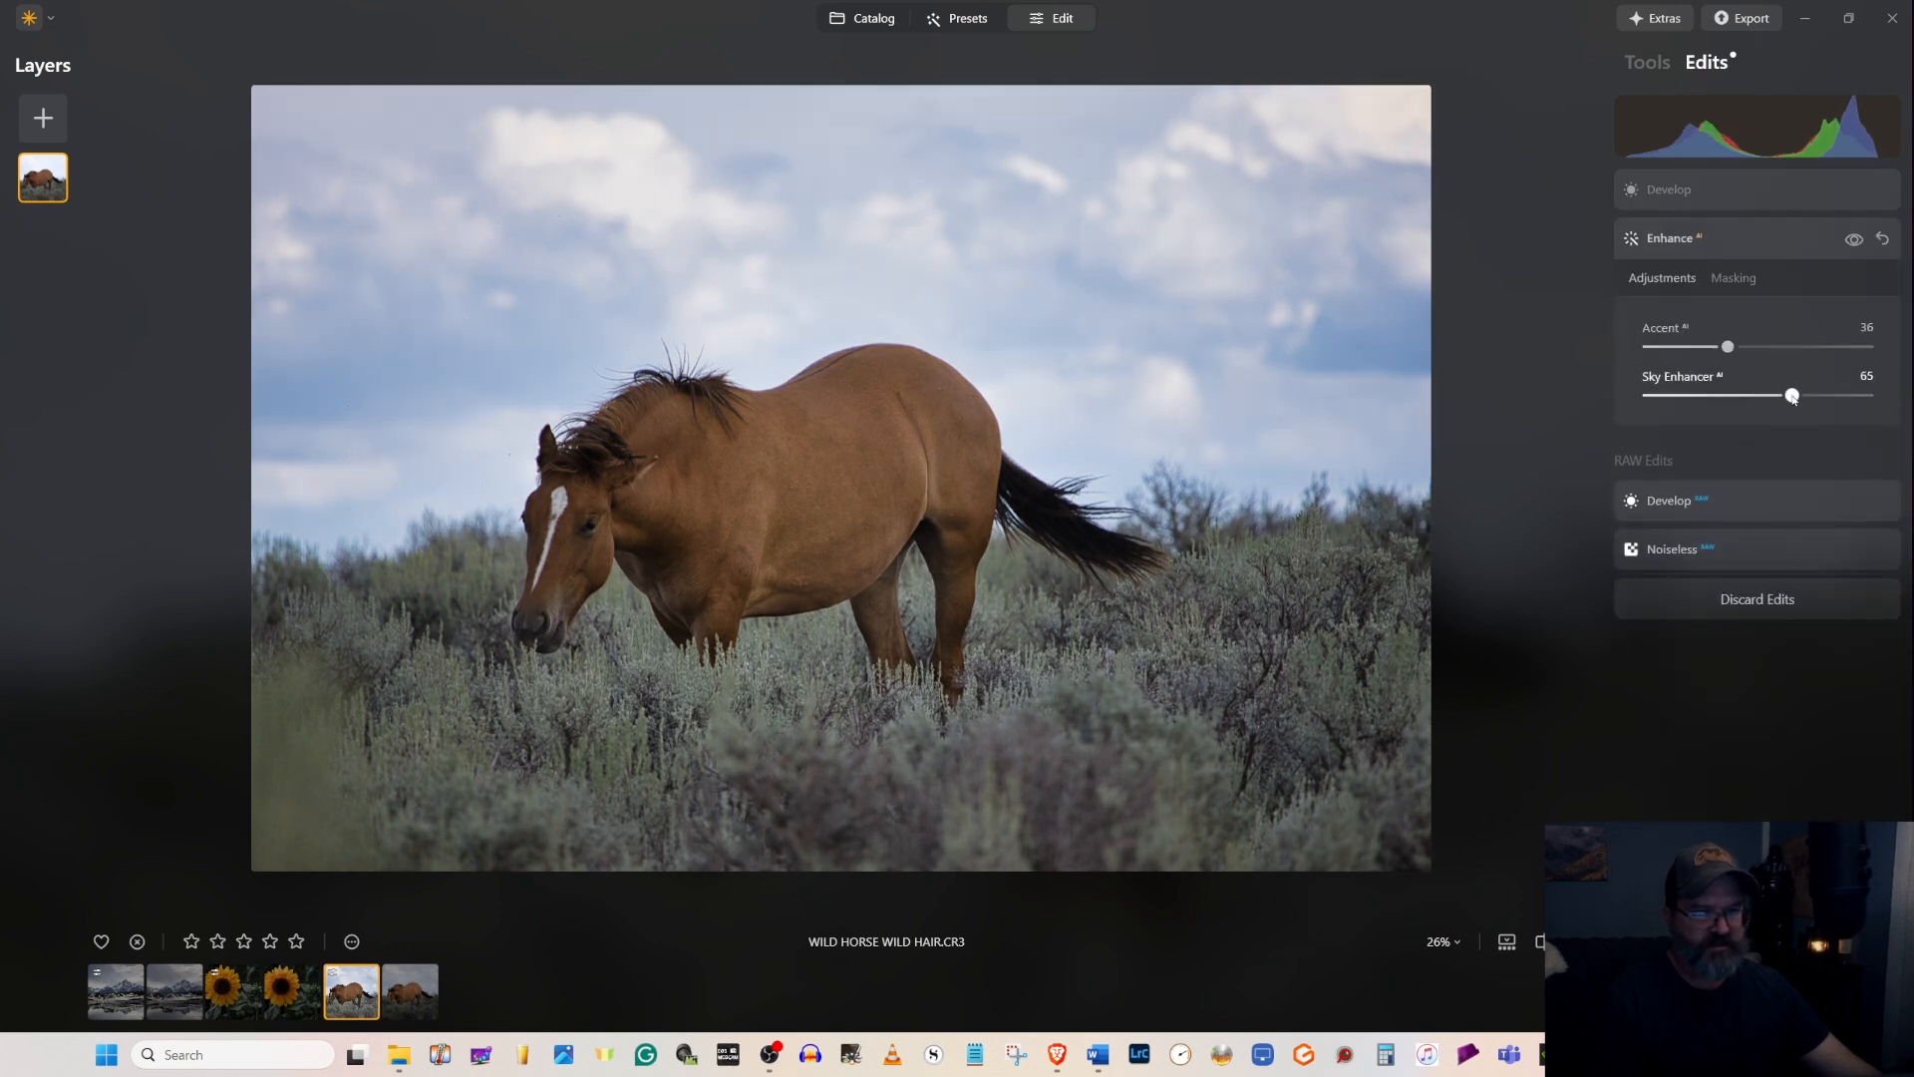
left_click_drag(1793, 397, 1823, 396)
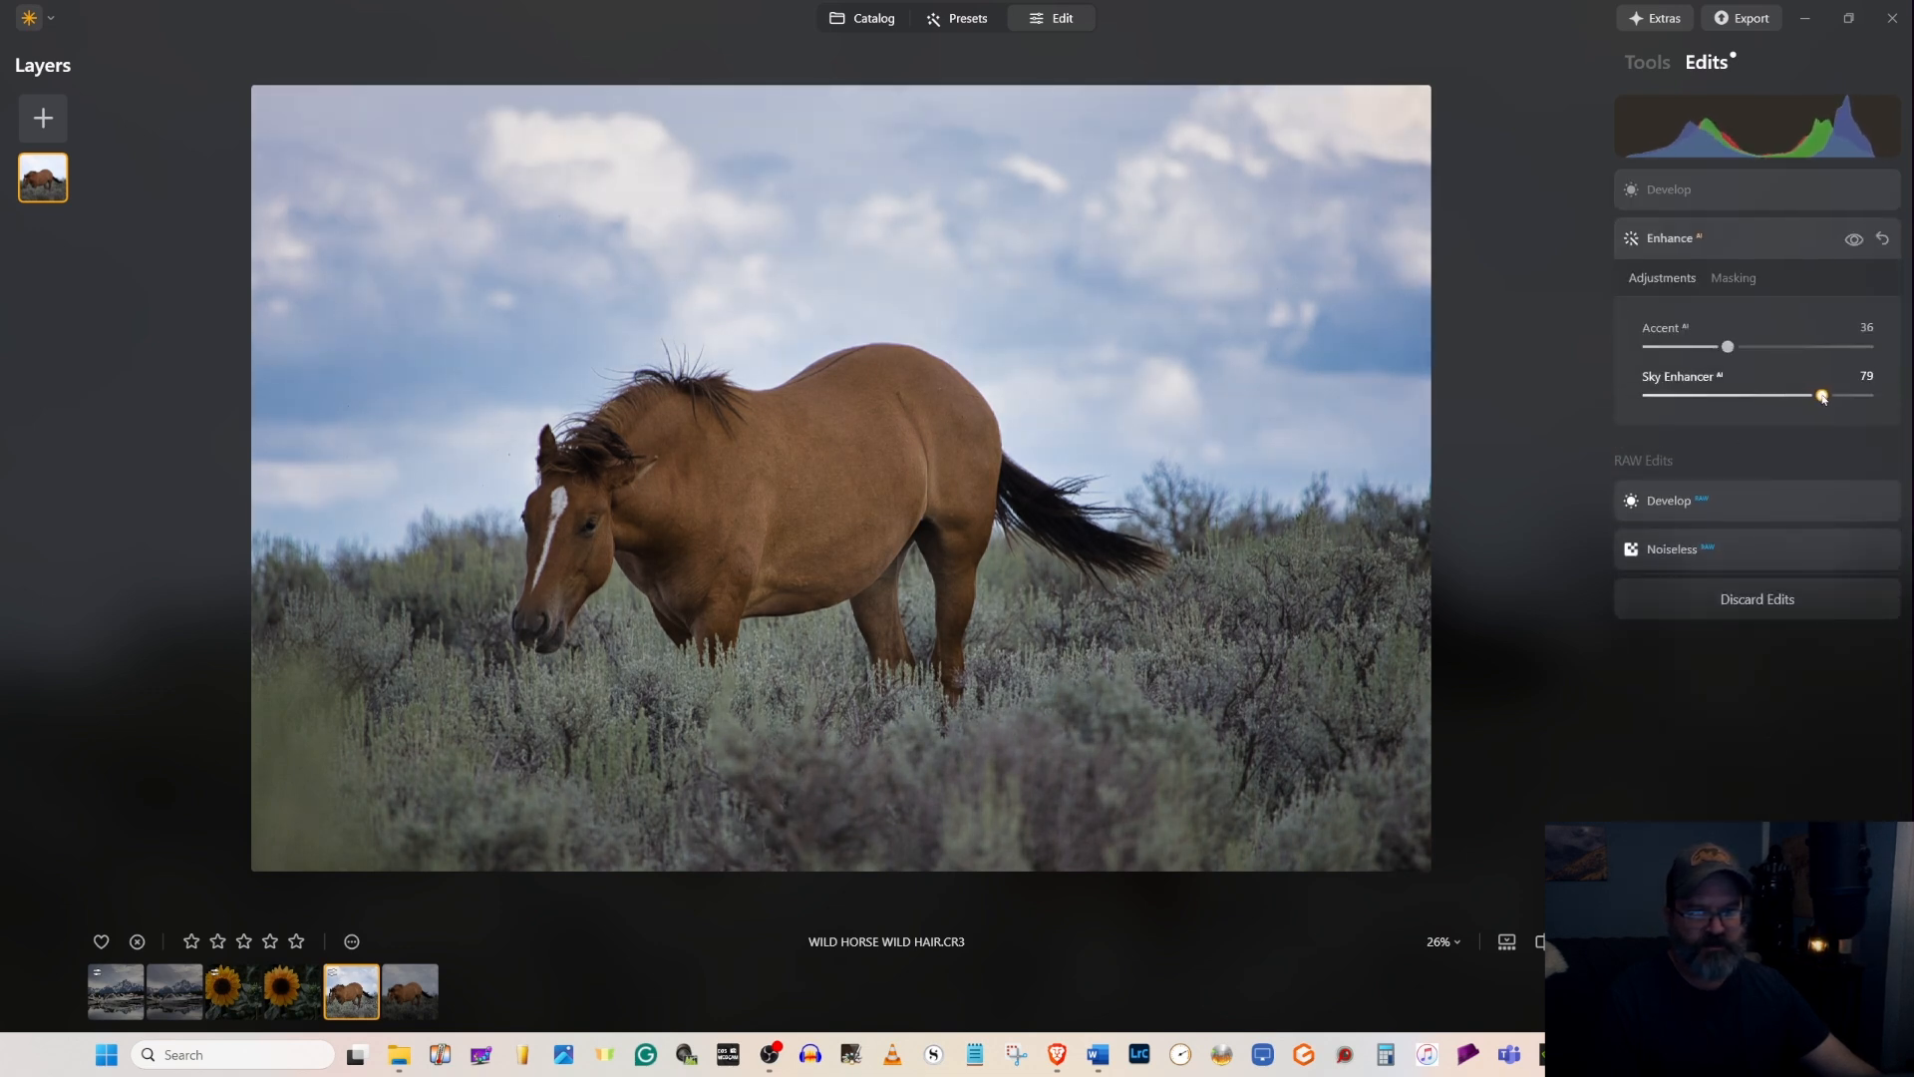
- Erase the small spots in the sky beside the horse's head using the Erase tool
left_click(1646, 64)
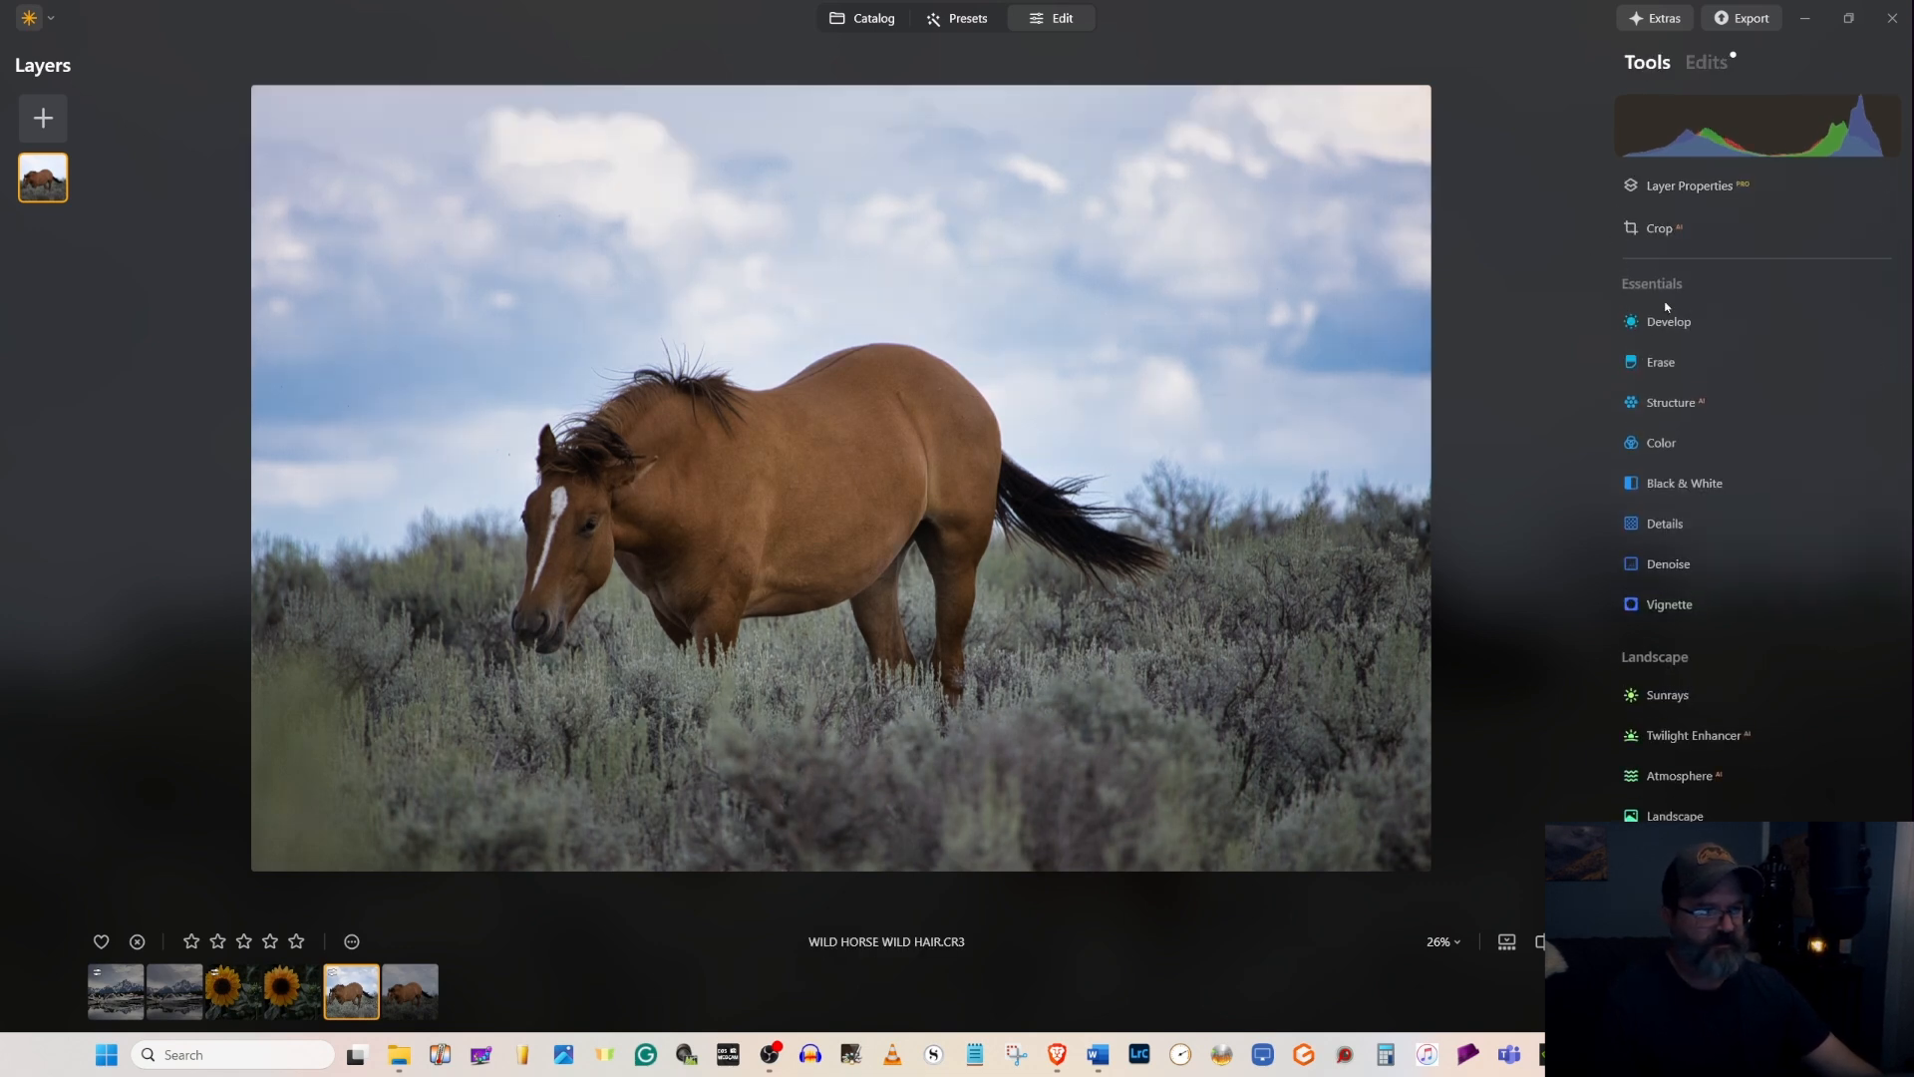
left_click(1661, 363)
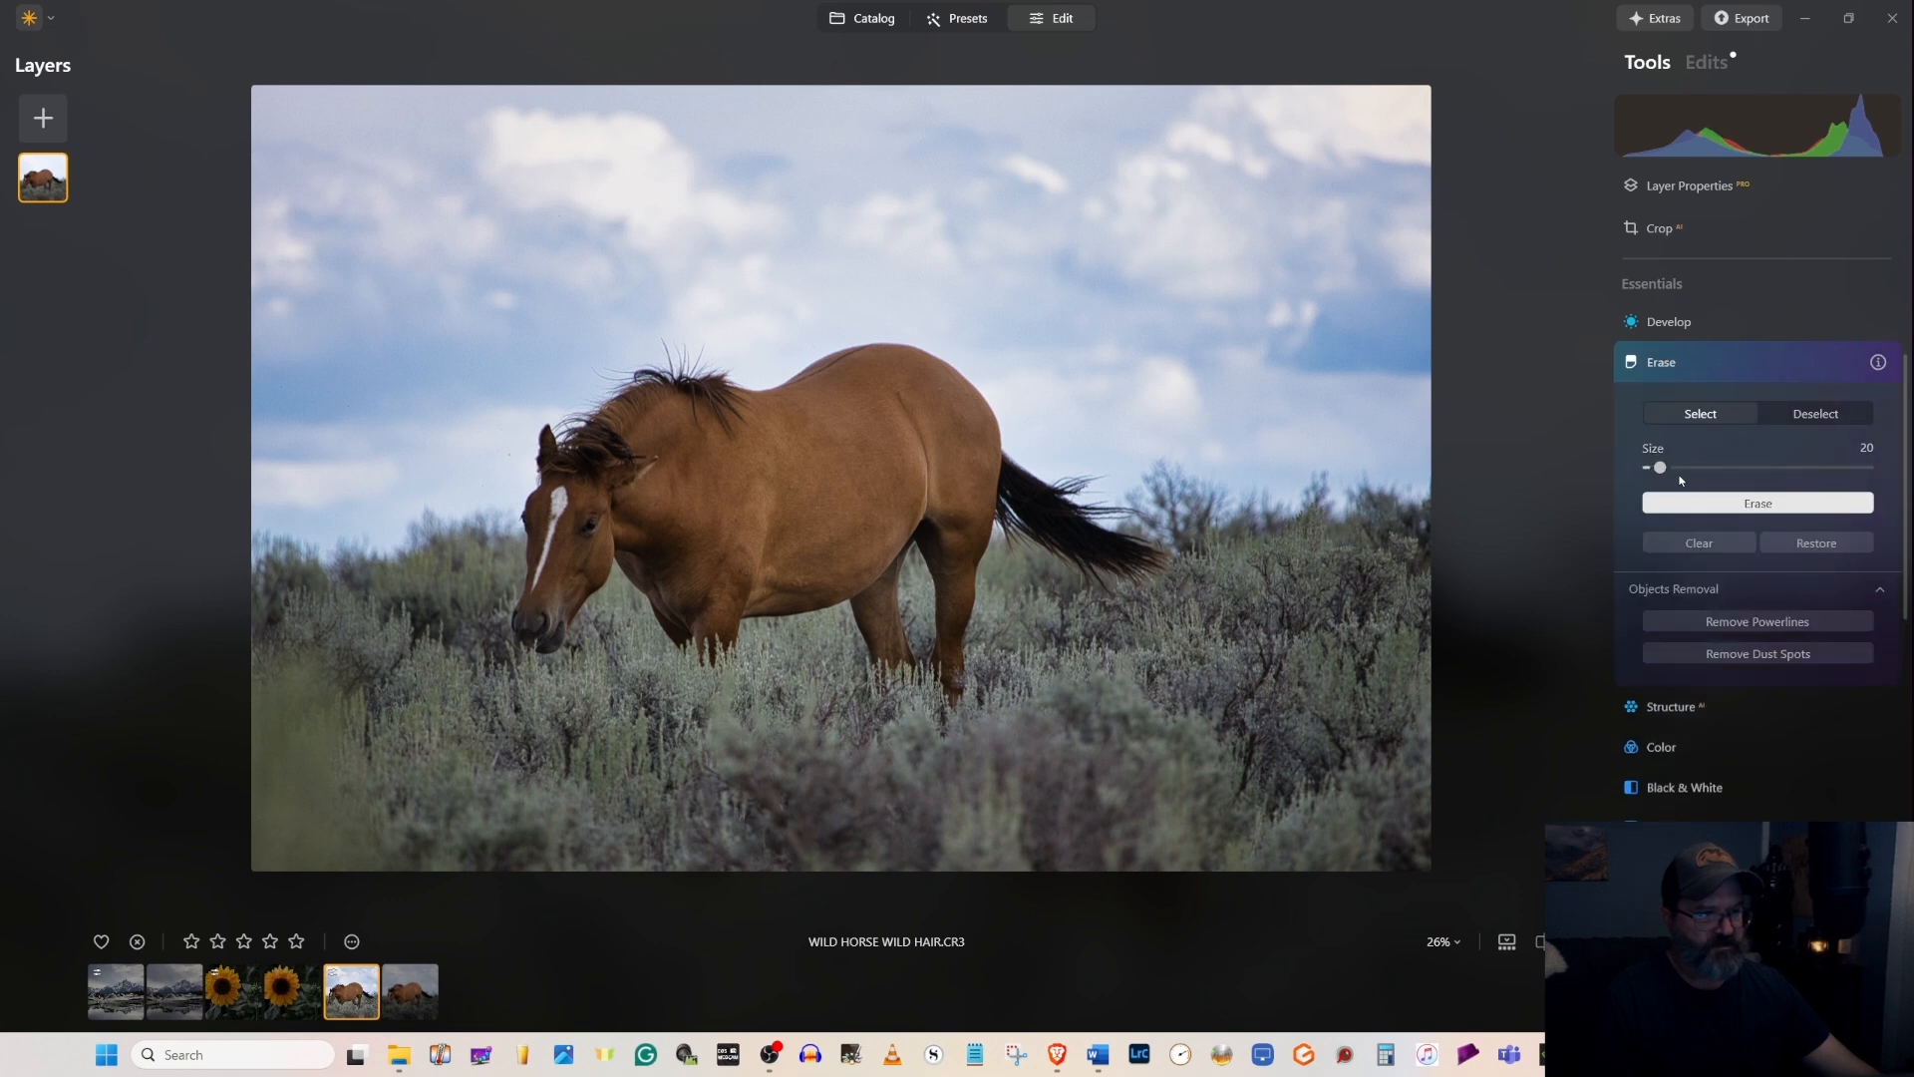
left_click(506, 454)
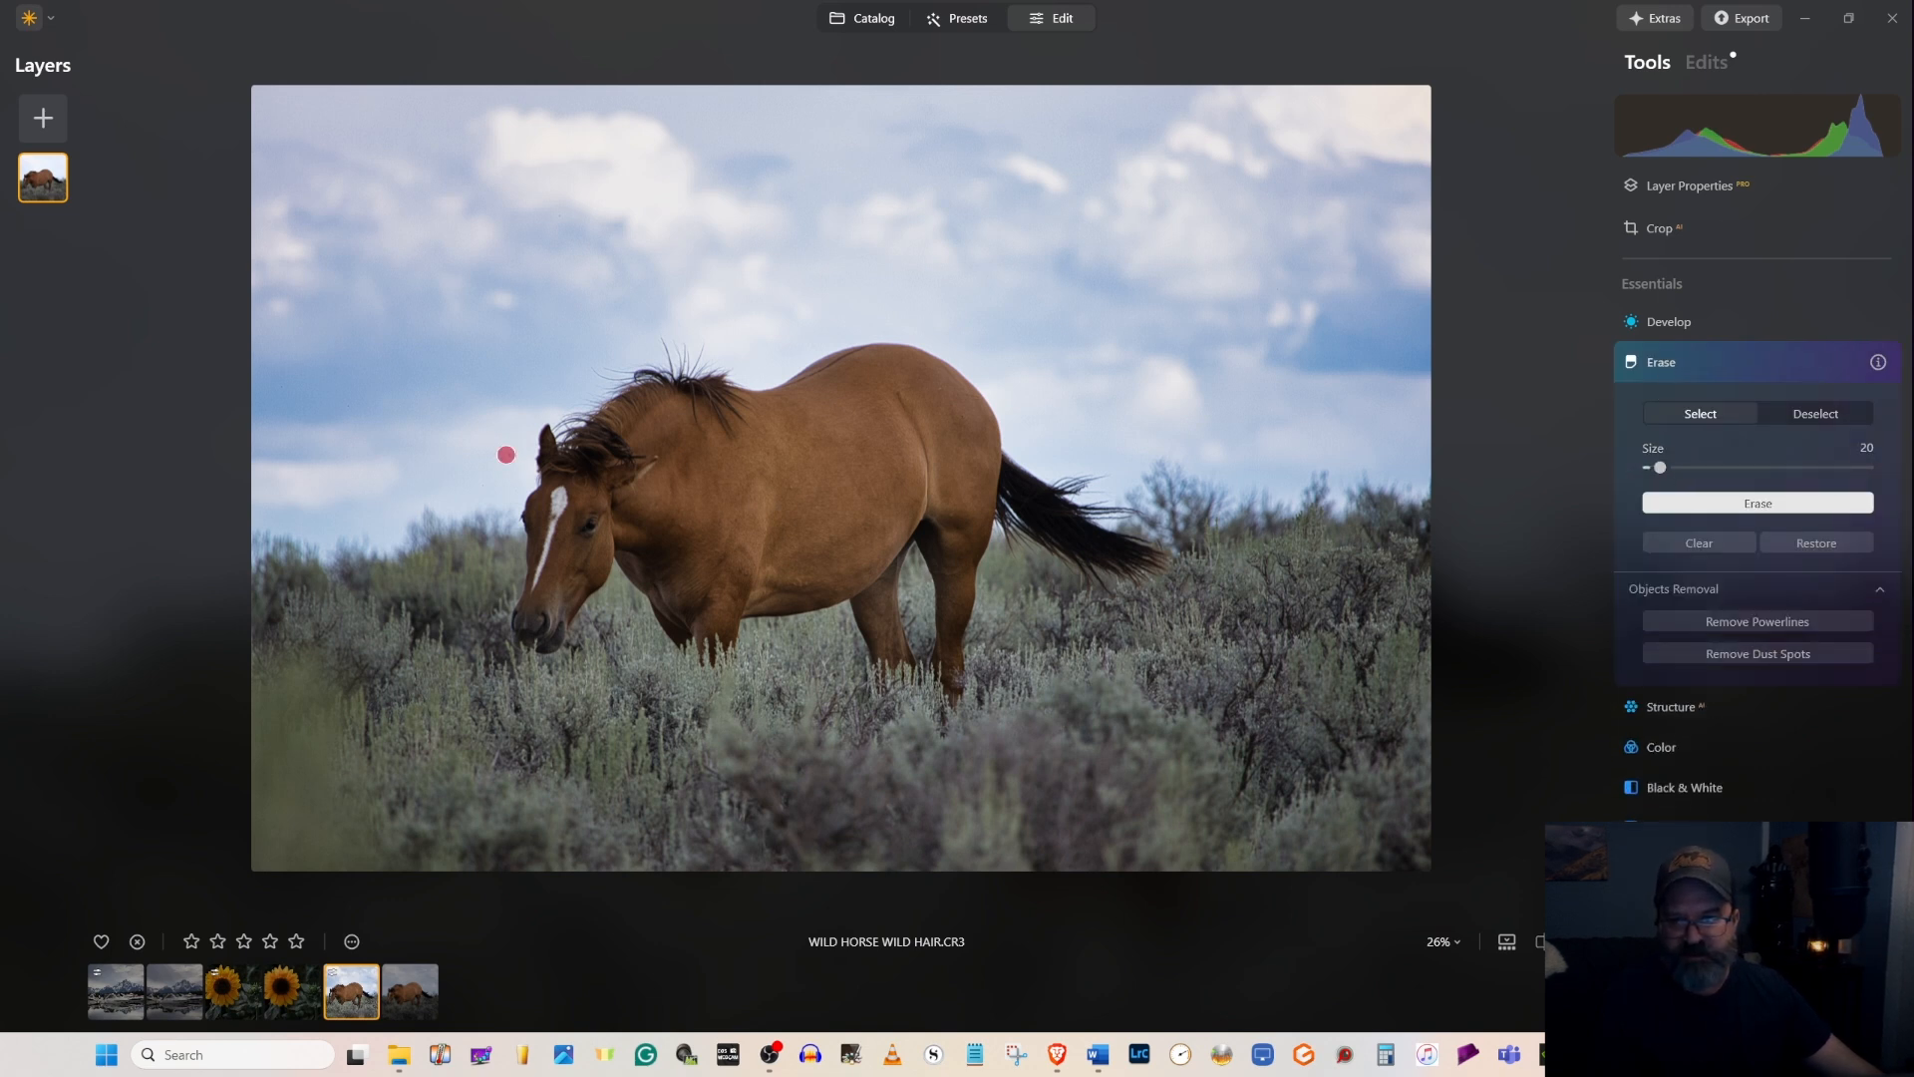
left_click(481, 487)
left_click(1760, 507)
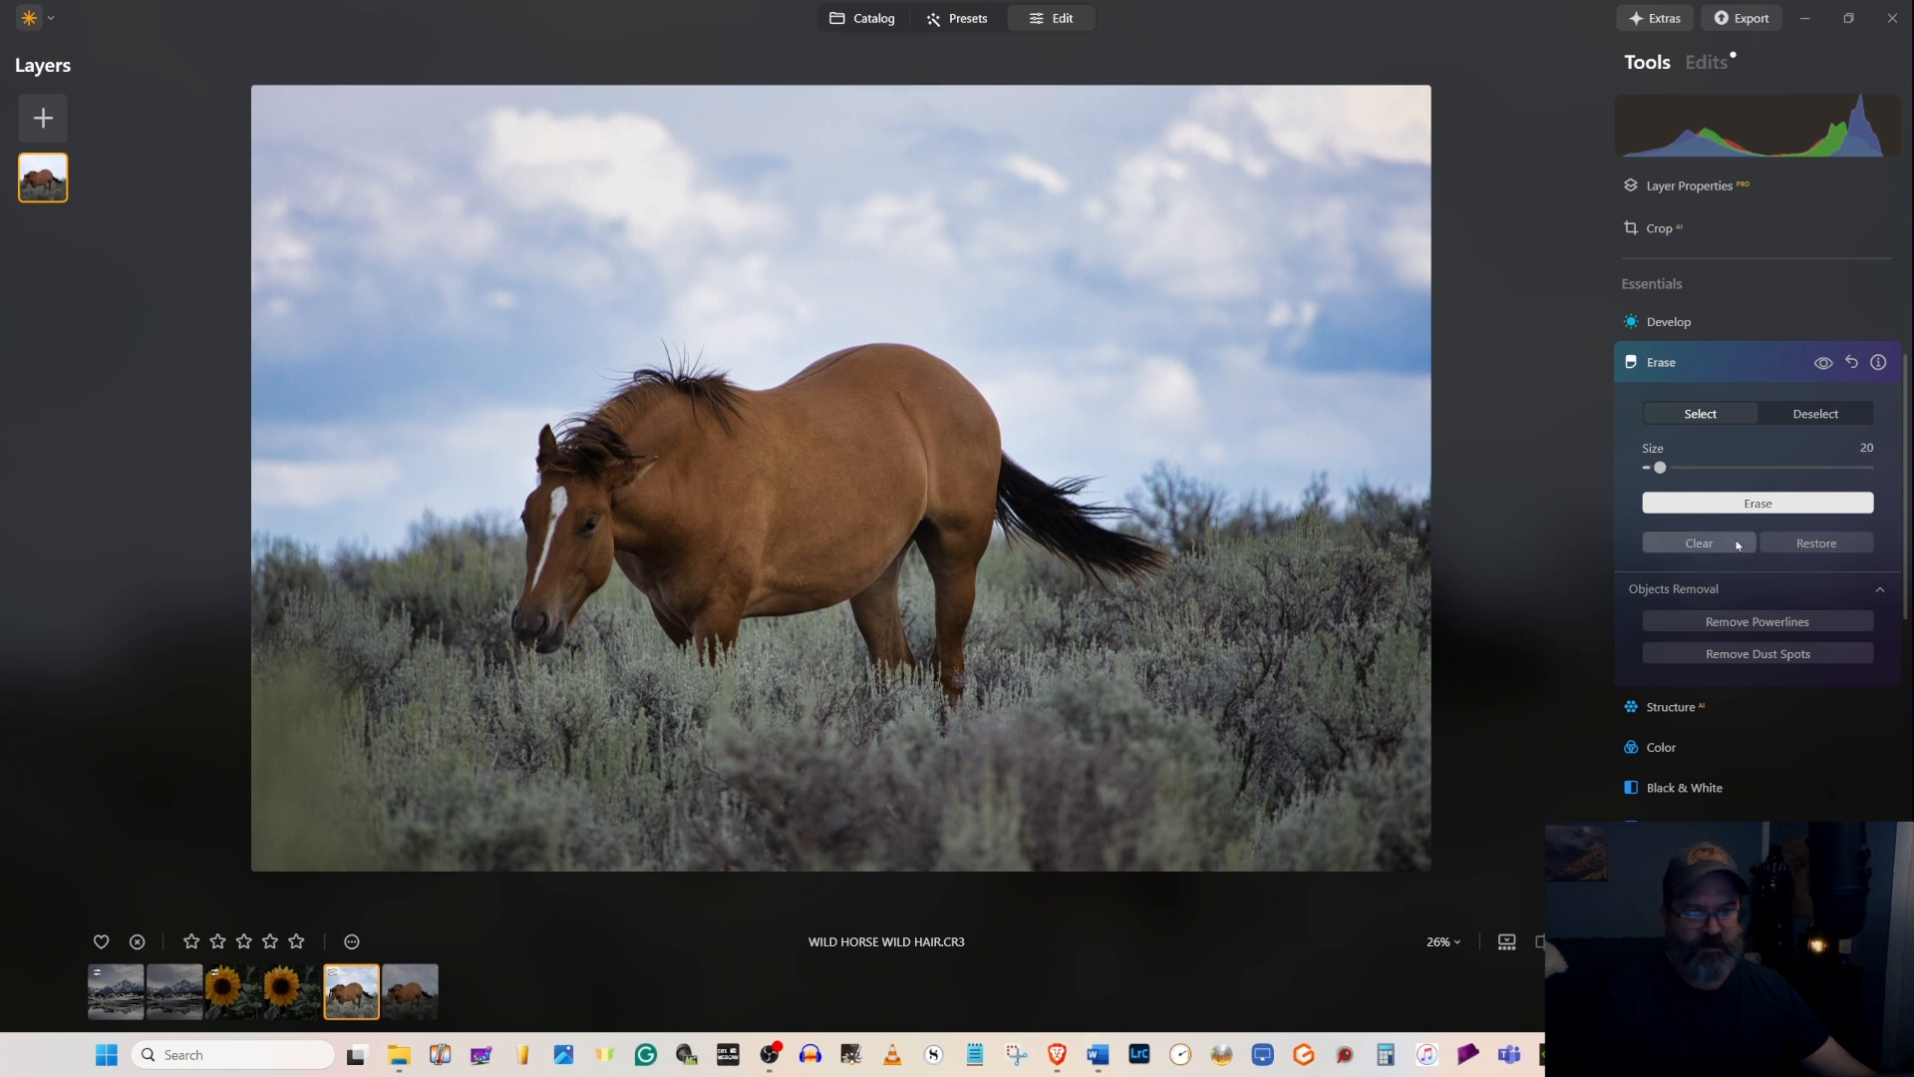
left_click(1713, 374)
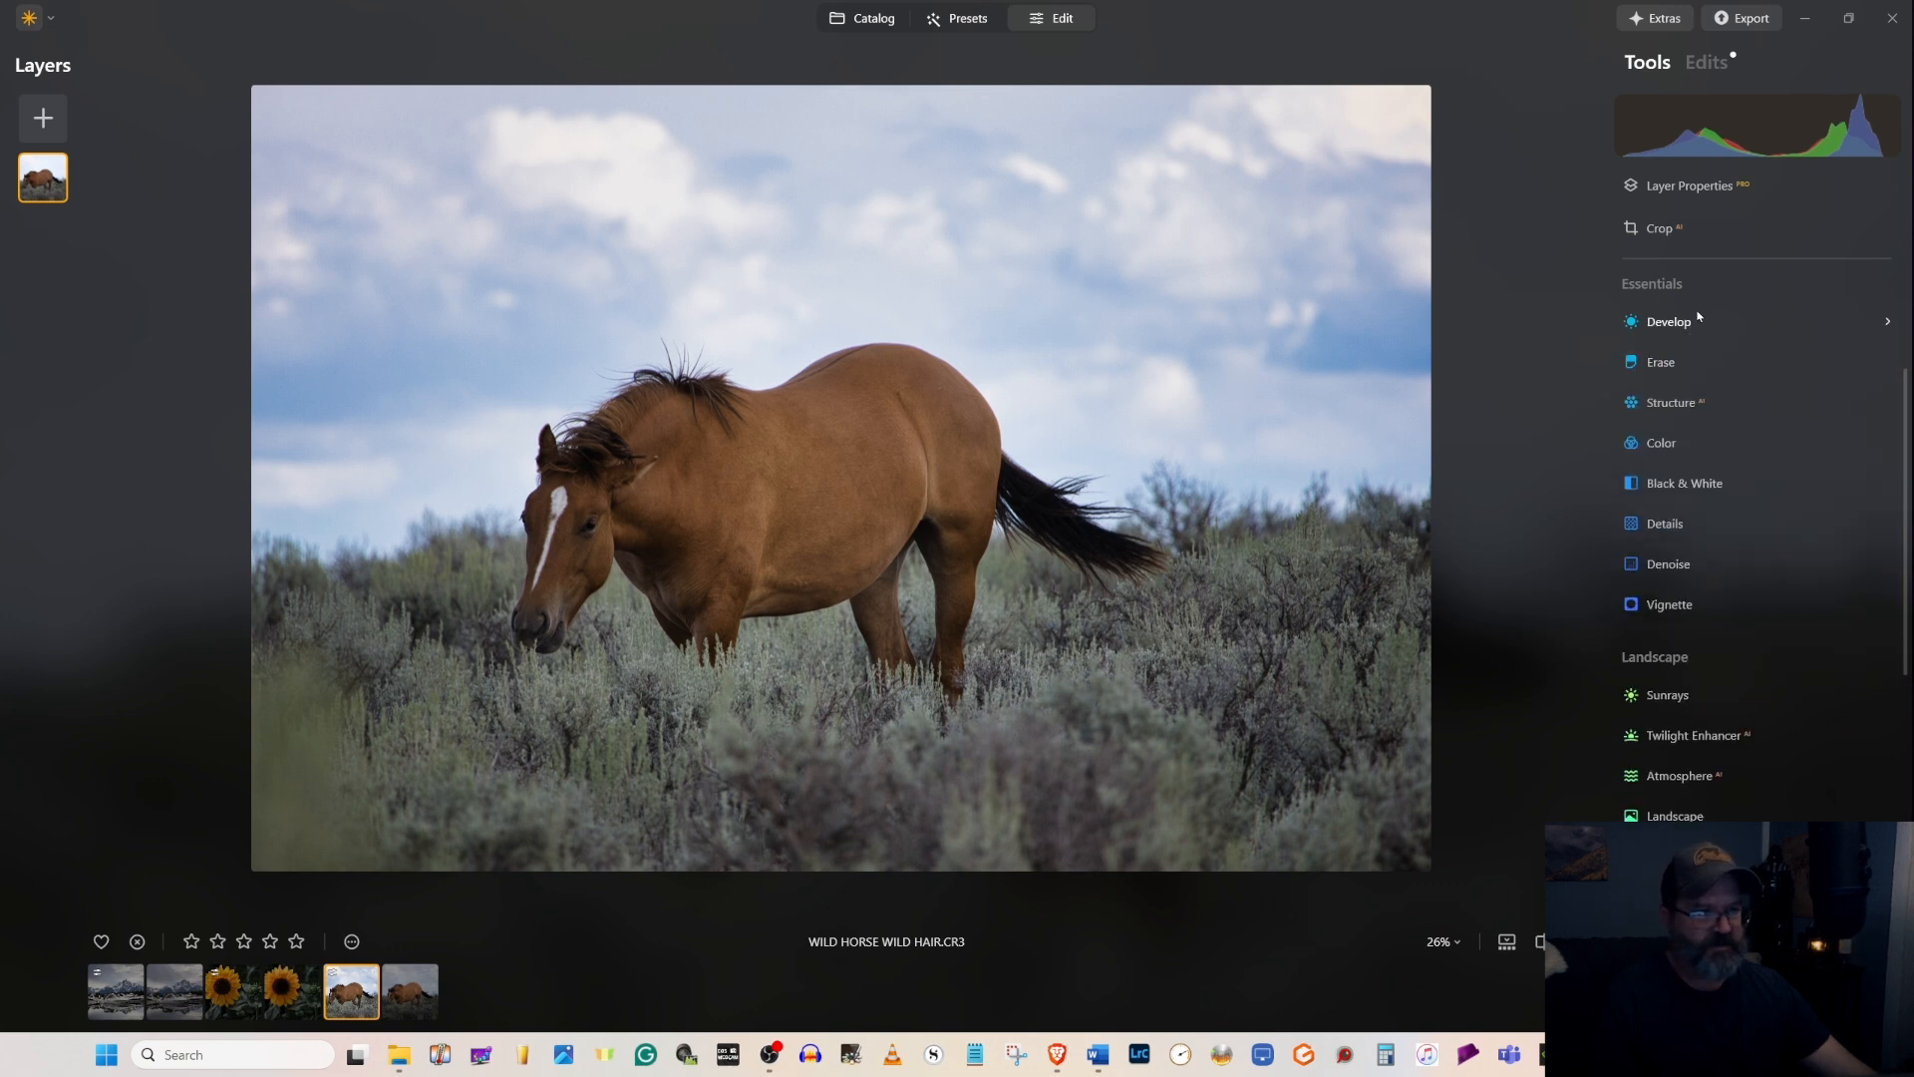
- Preview the AI masks for Sky, Flora and Natural Ground on a new Develop adjustment, clearing each one
left_click(1692, 317)
left_click(1731, 364)
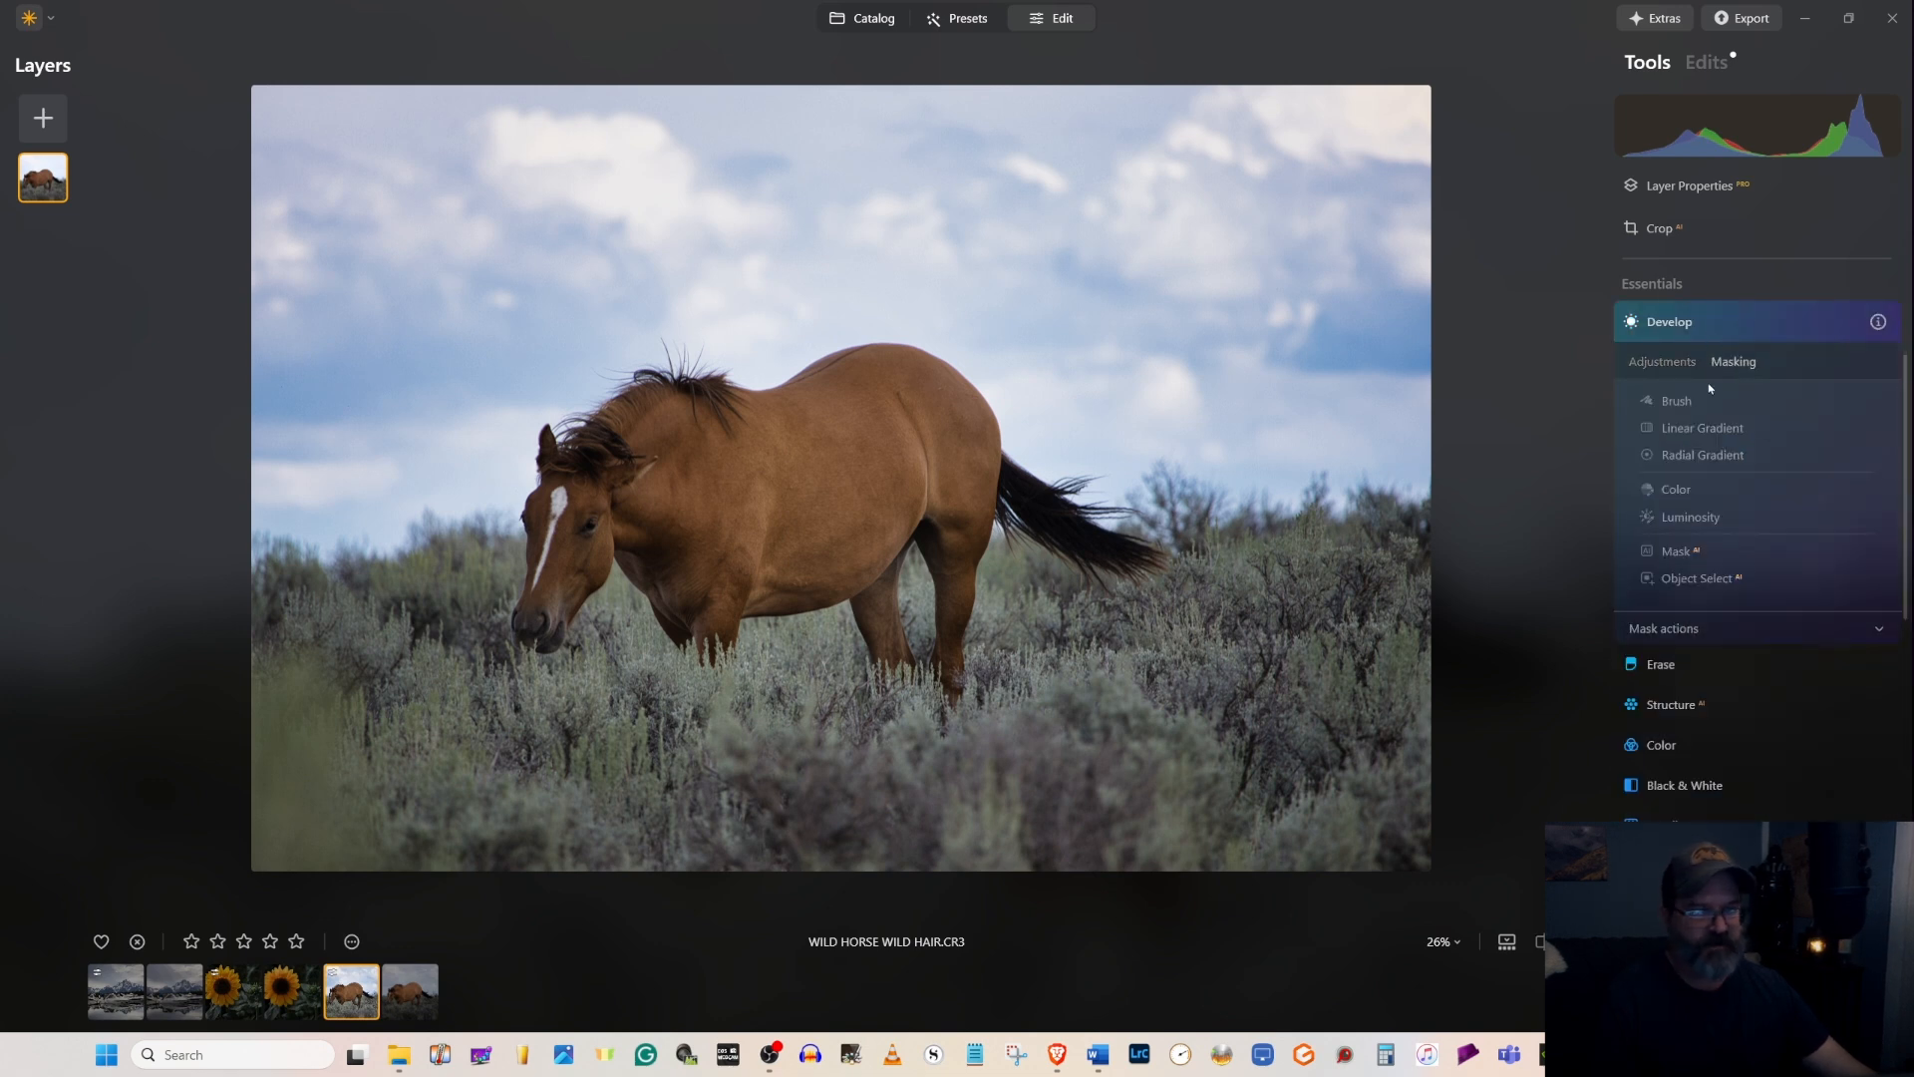
left_click(1676, 553)
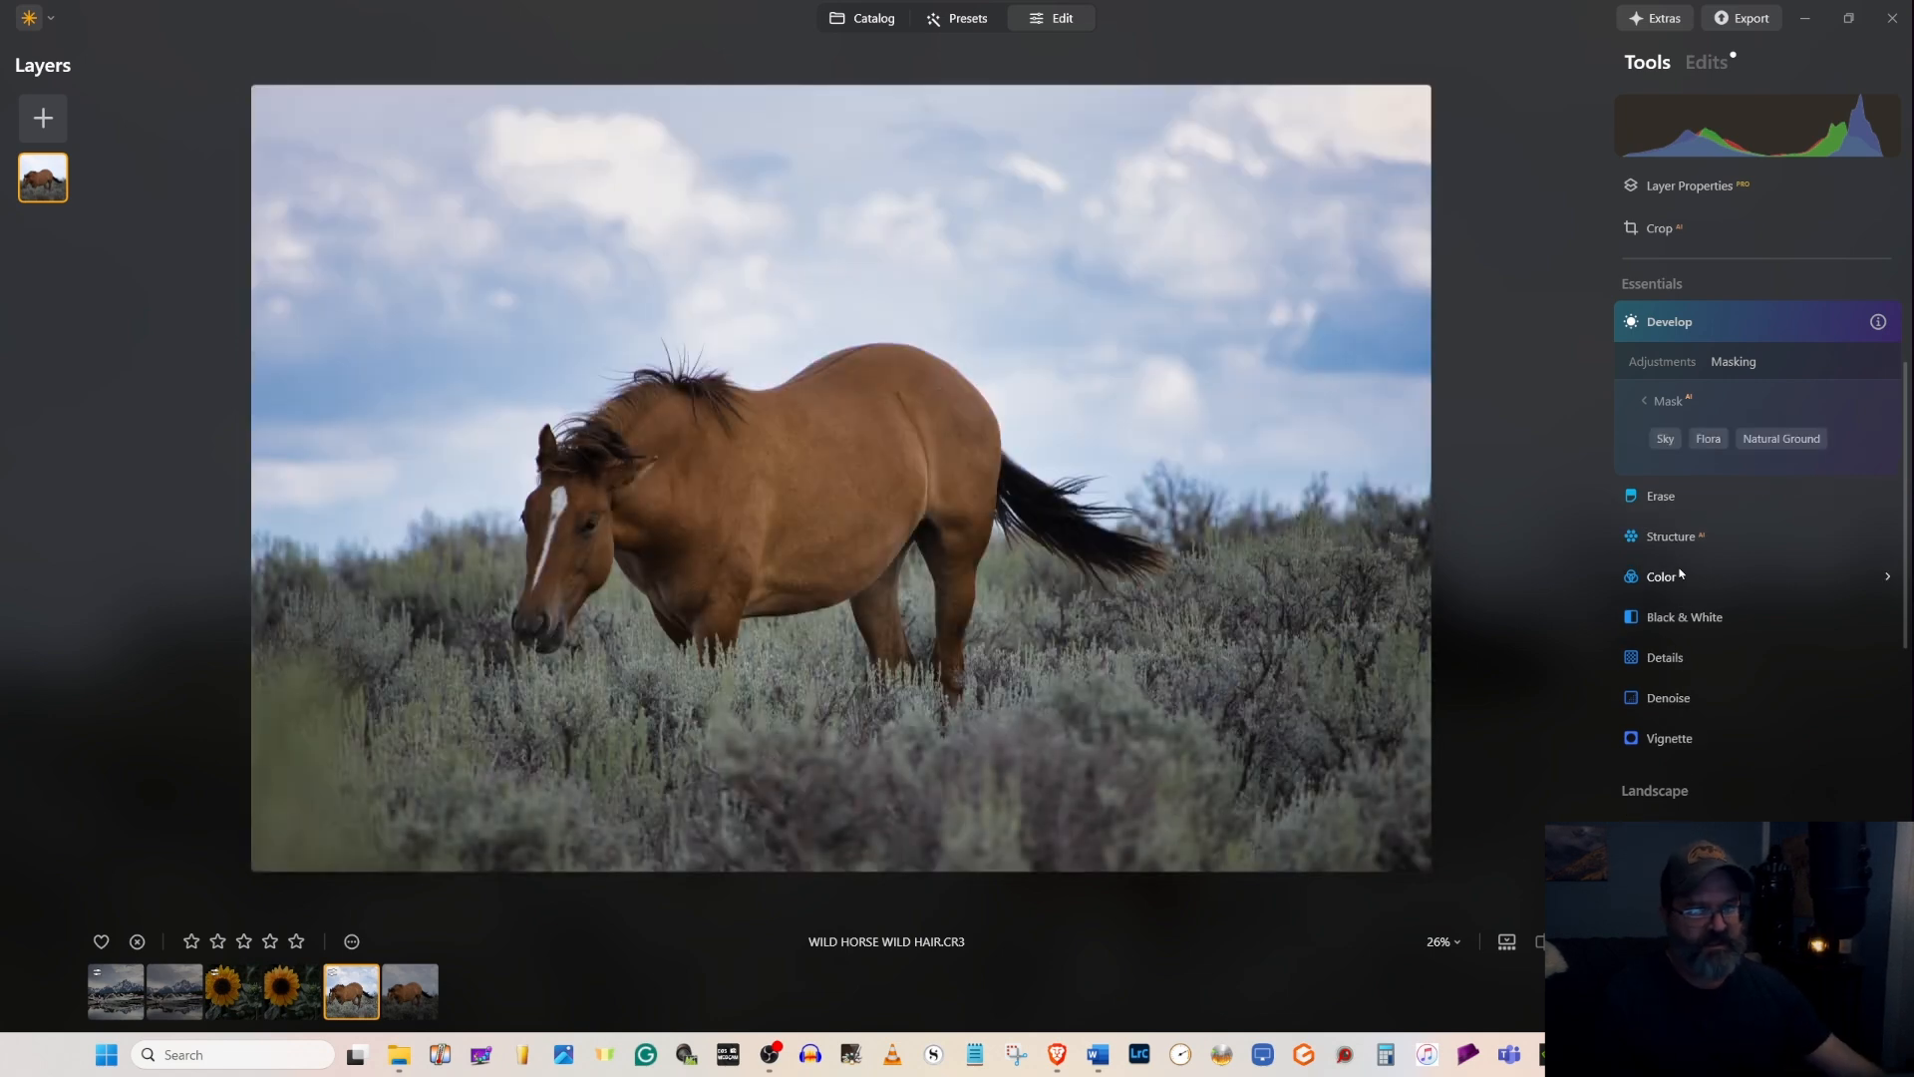
left_click(1665, 440)
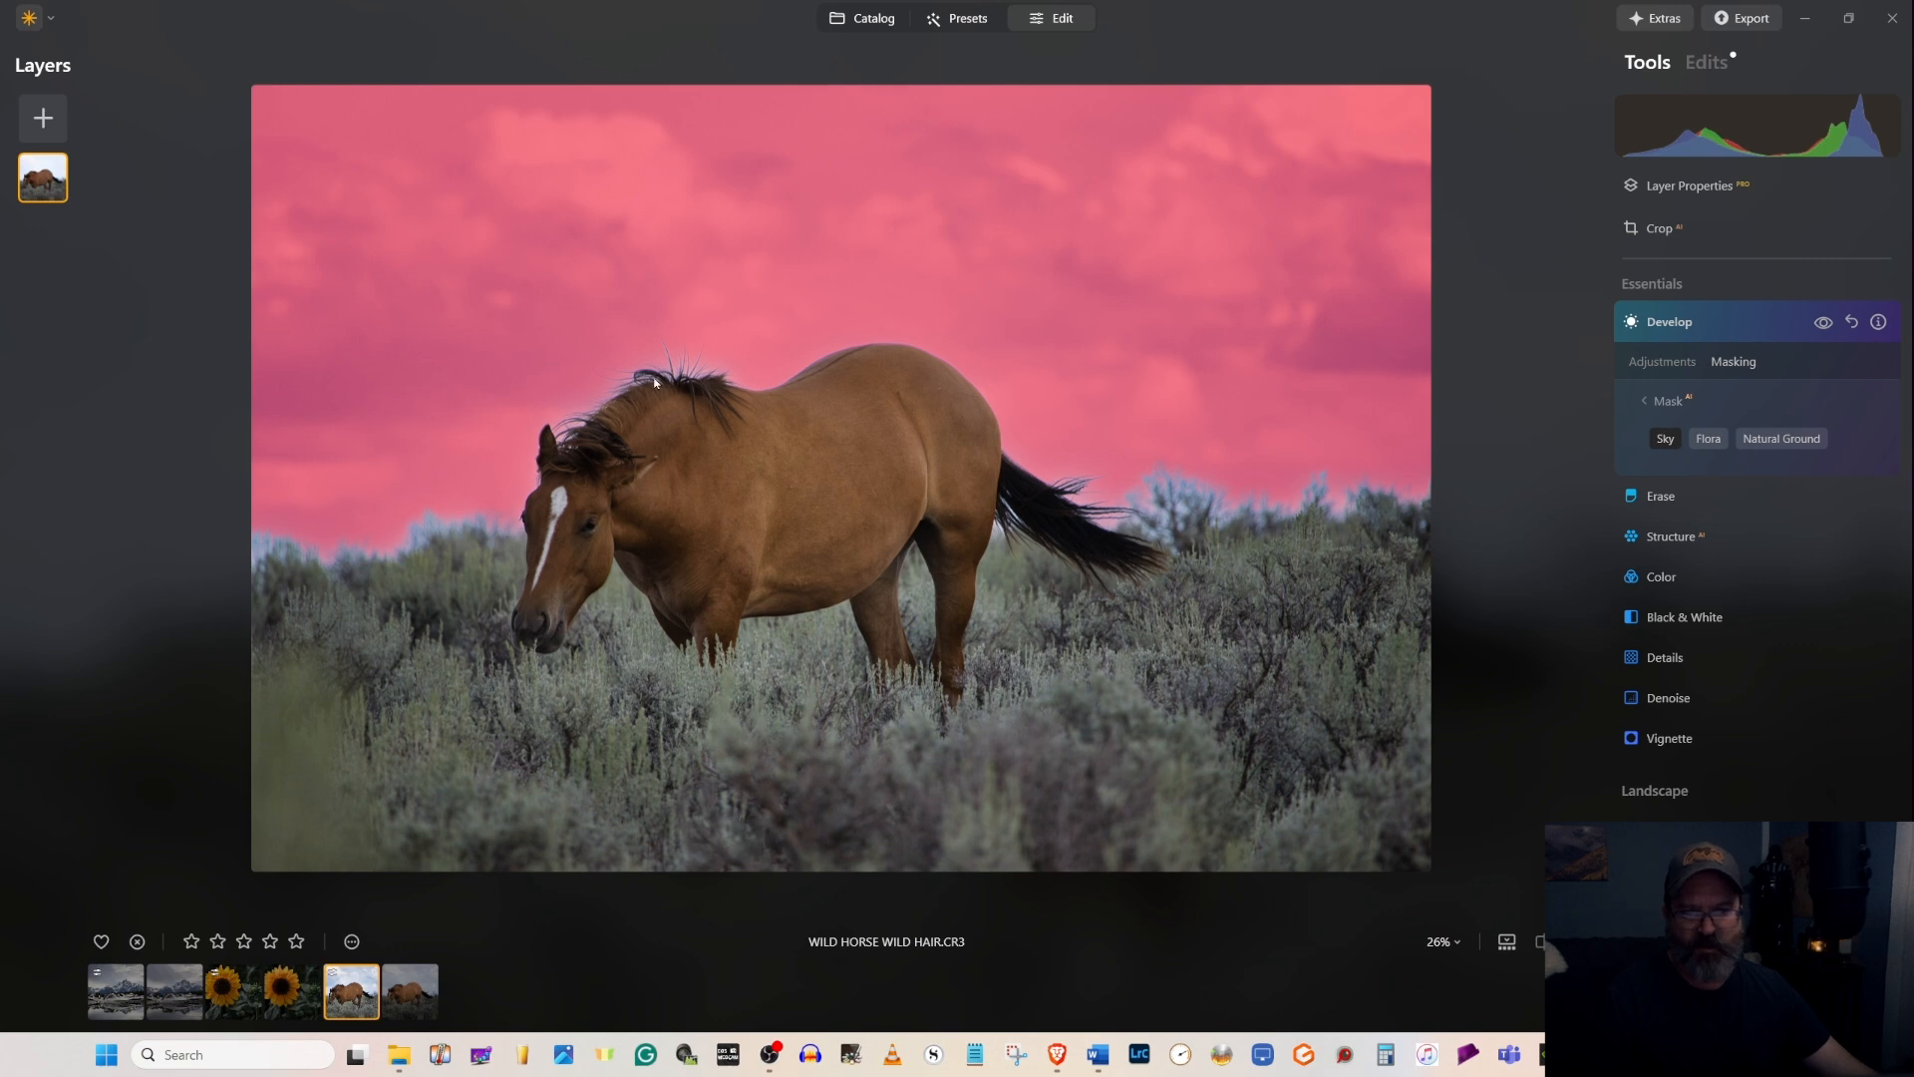
left_click(1666, 438)
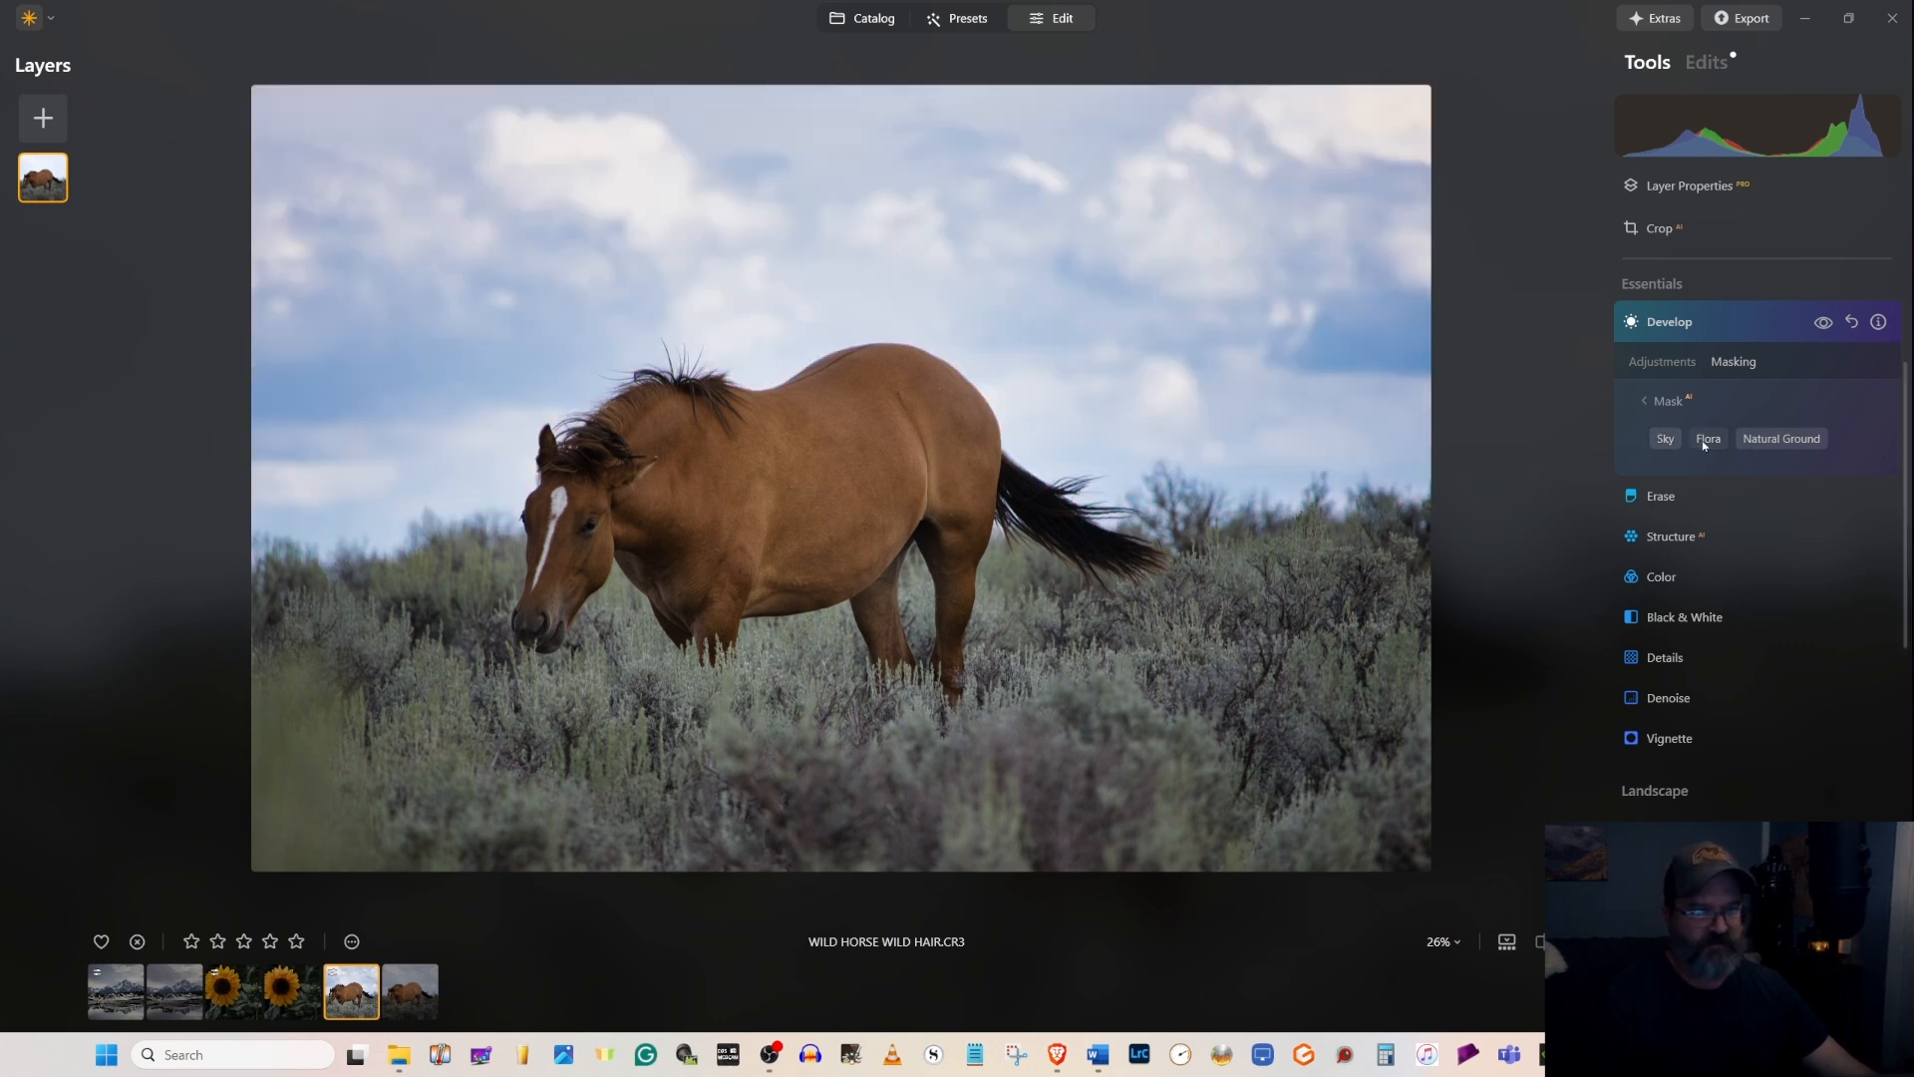
left_click(1704, 442)
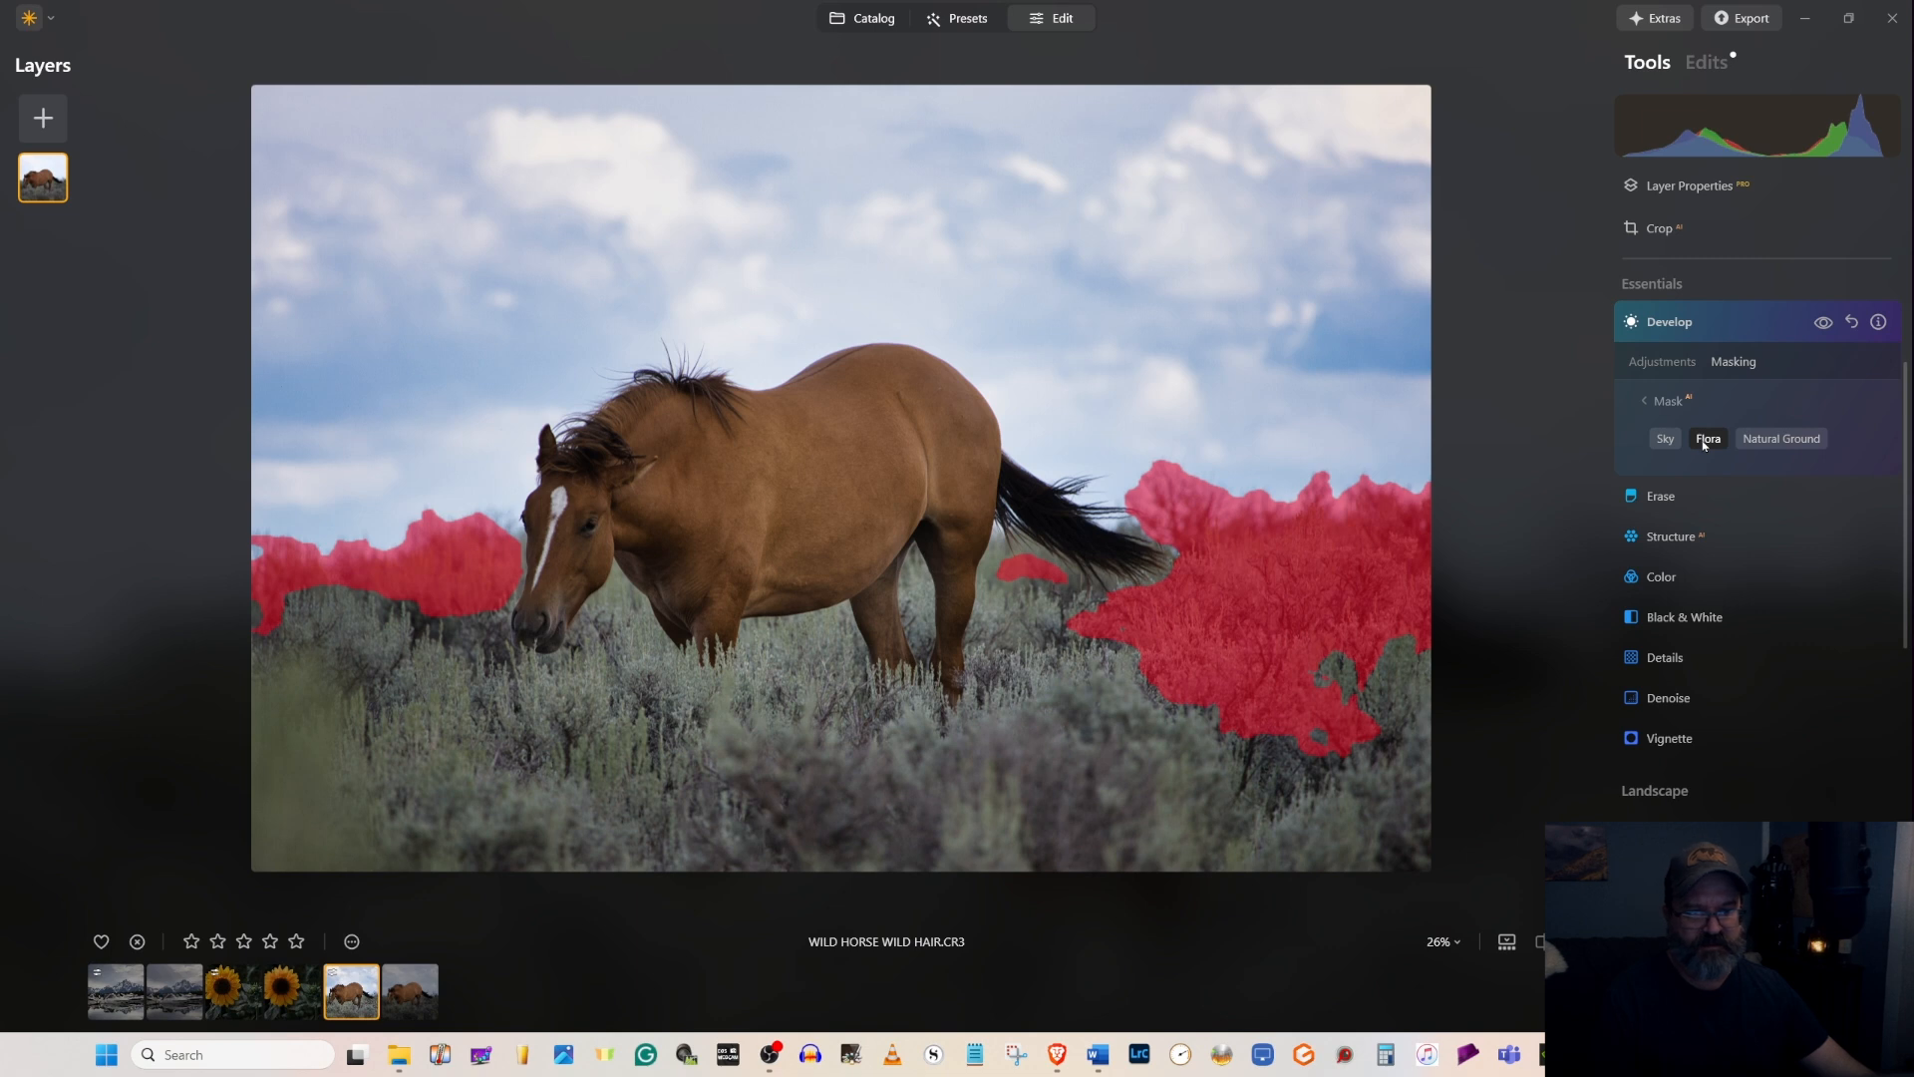
left_click(1703, 441)
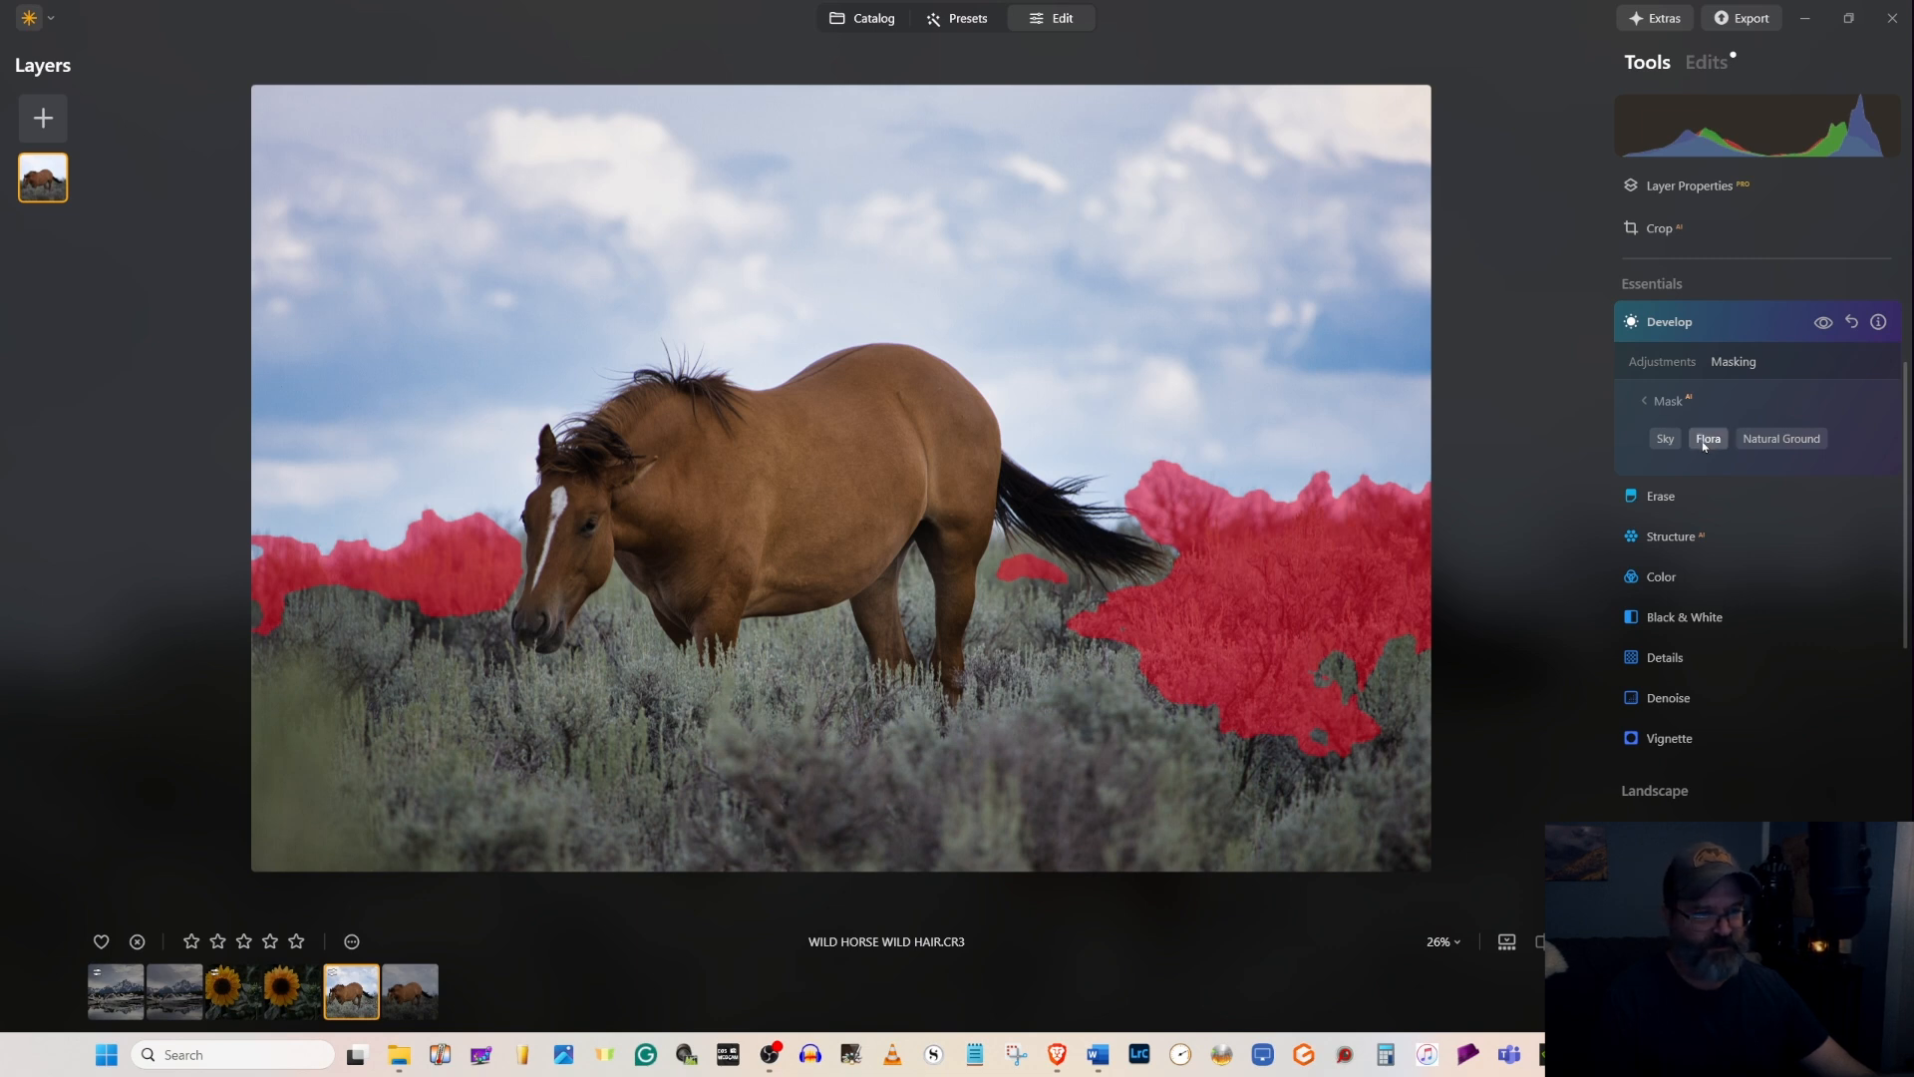
left_click(1761, 442)
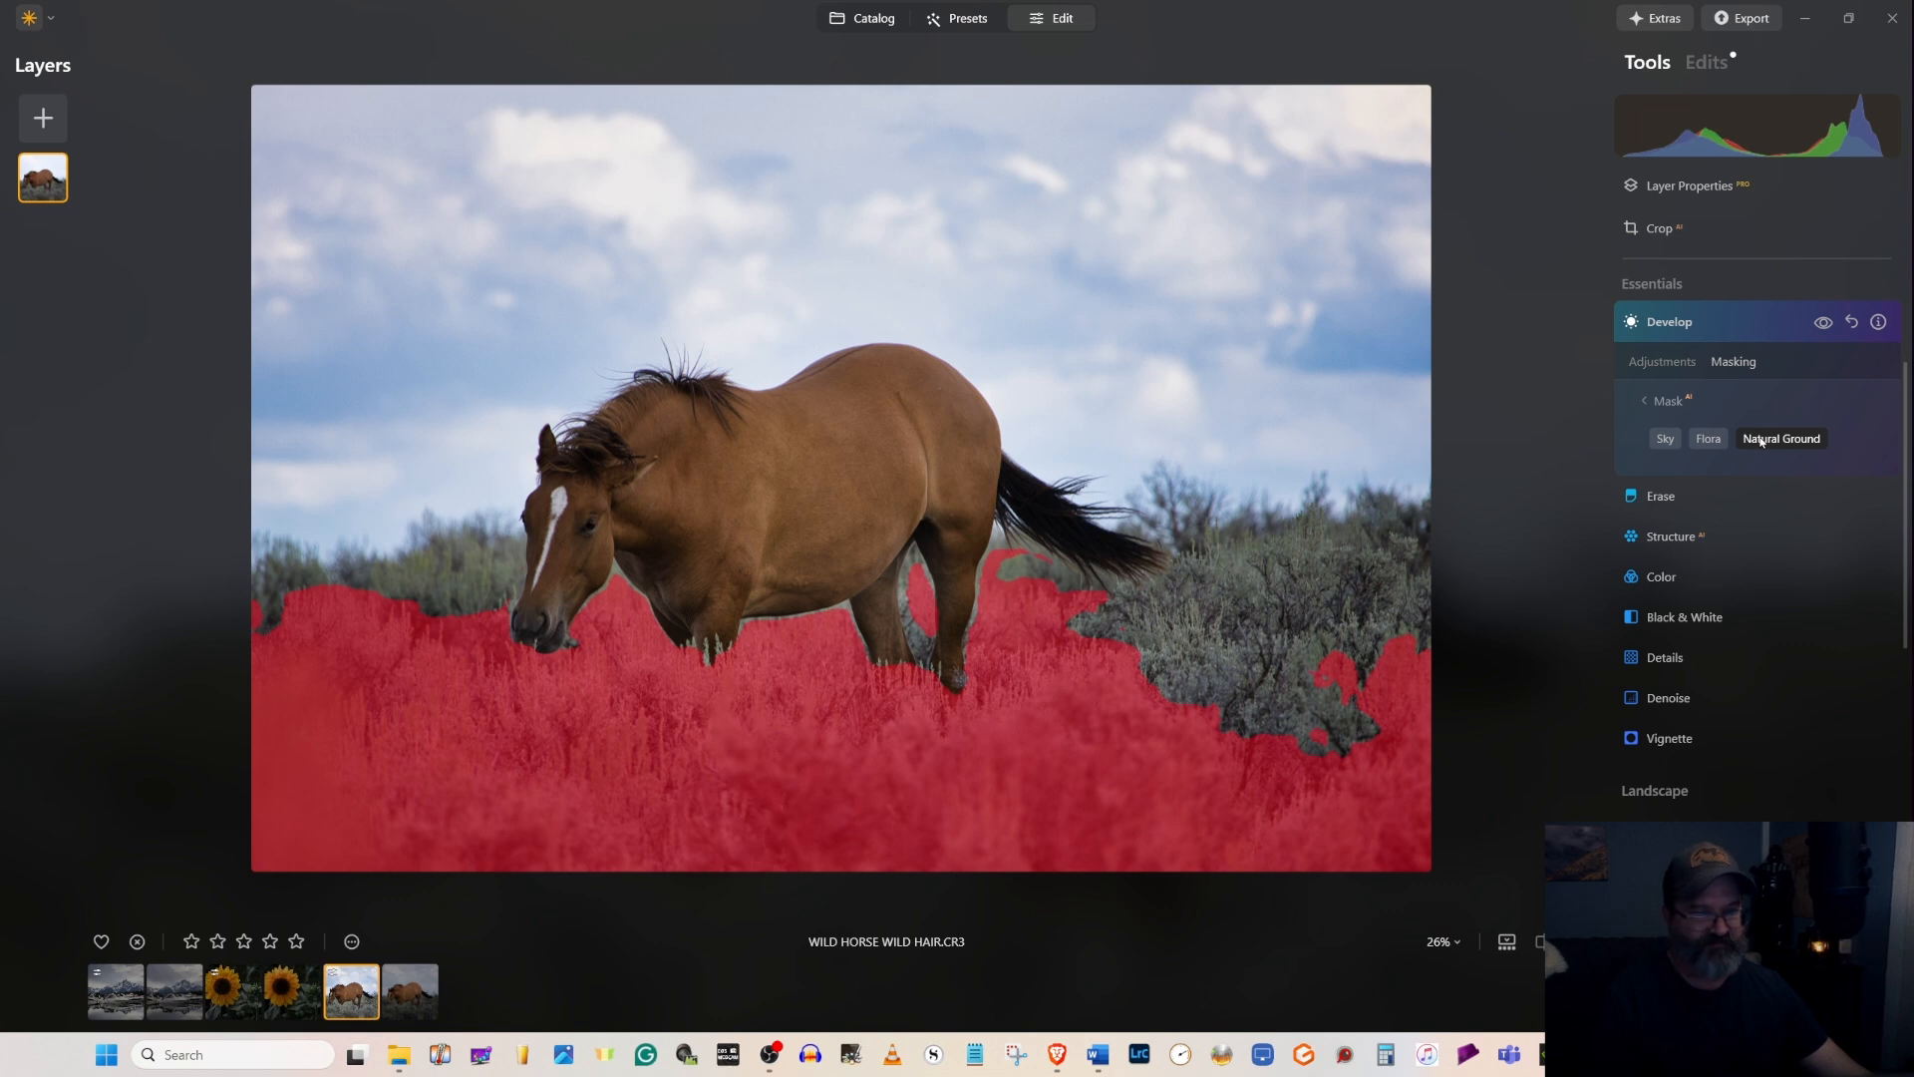
left_click(1762, 442)
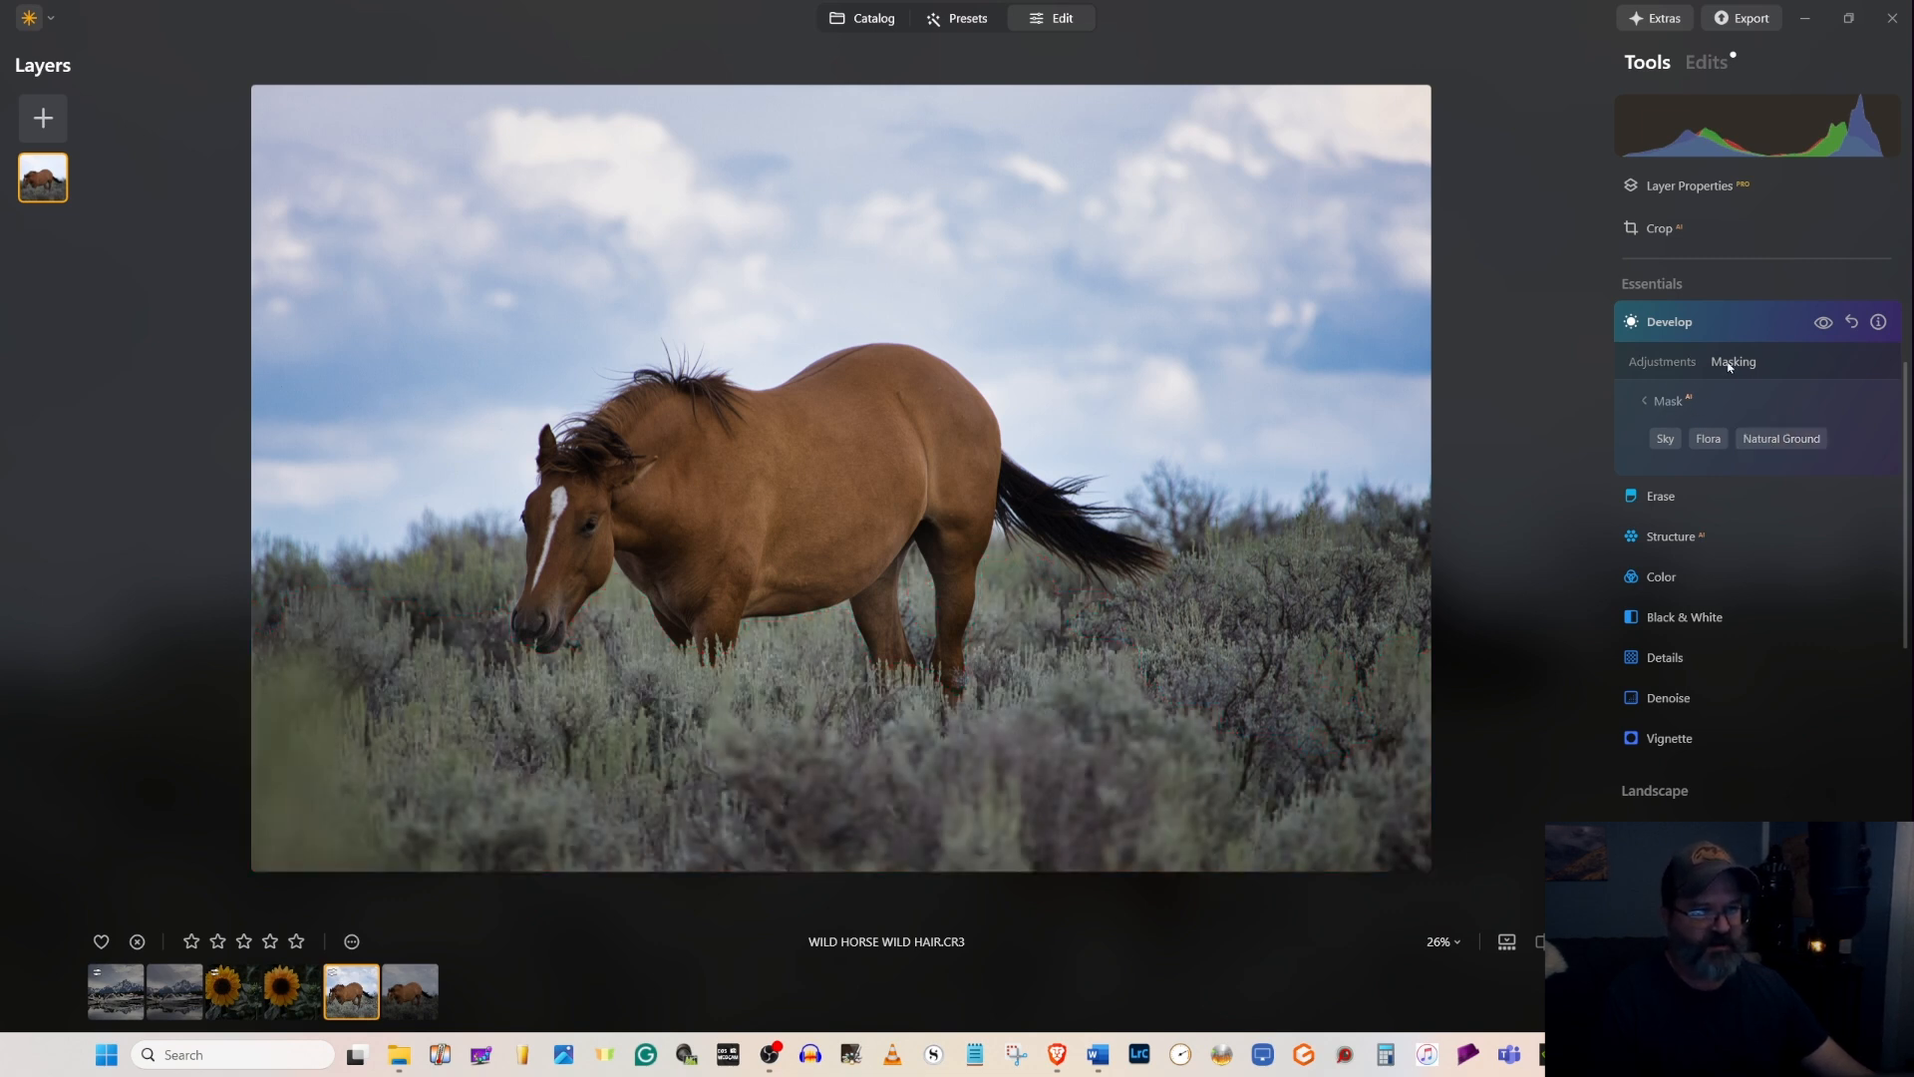
- Mask the horse in the Develop adjustment with AI Object Select and set its exposure to 0.14
left_click(1644, 404)
left_click(1687, 579)
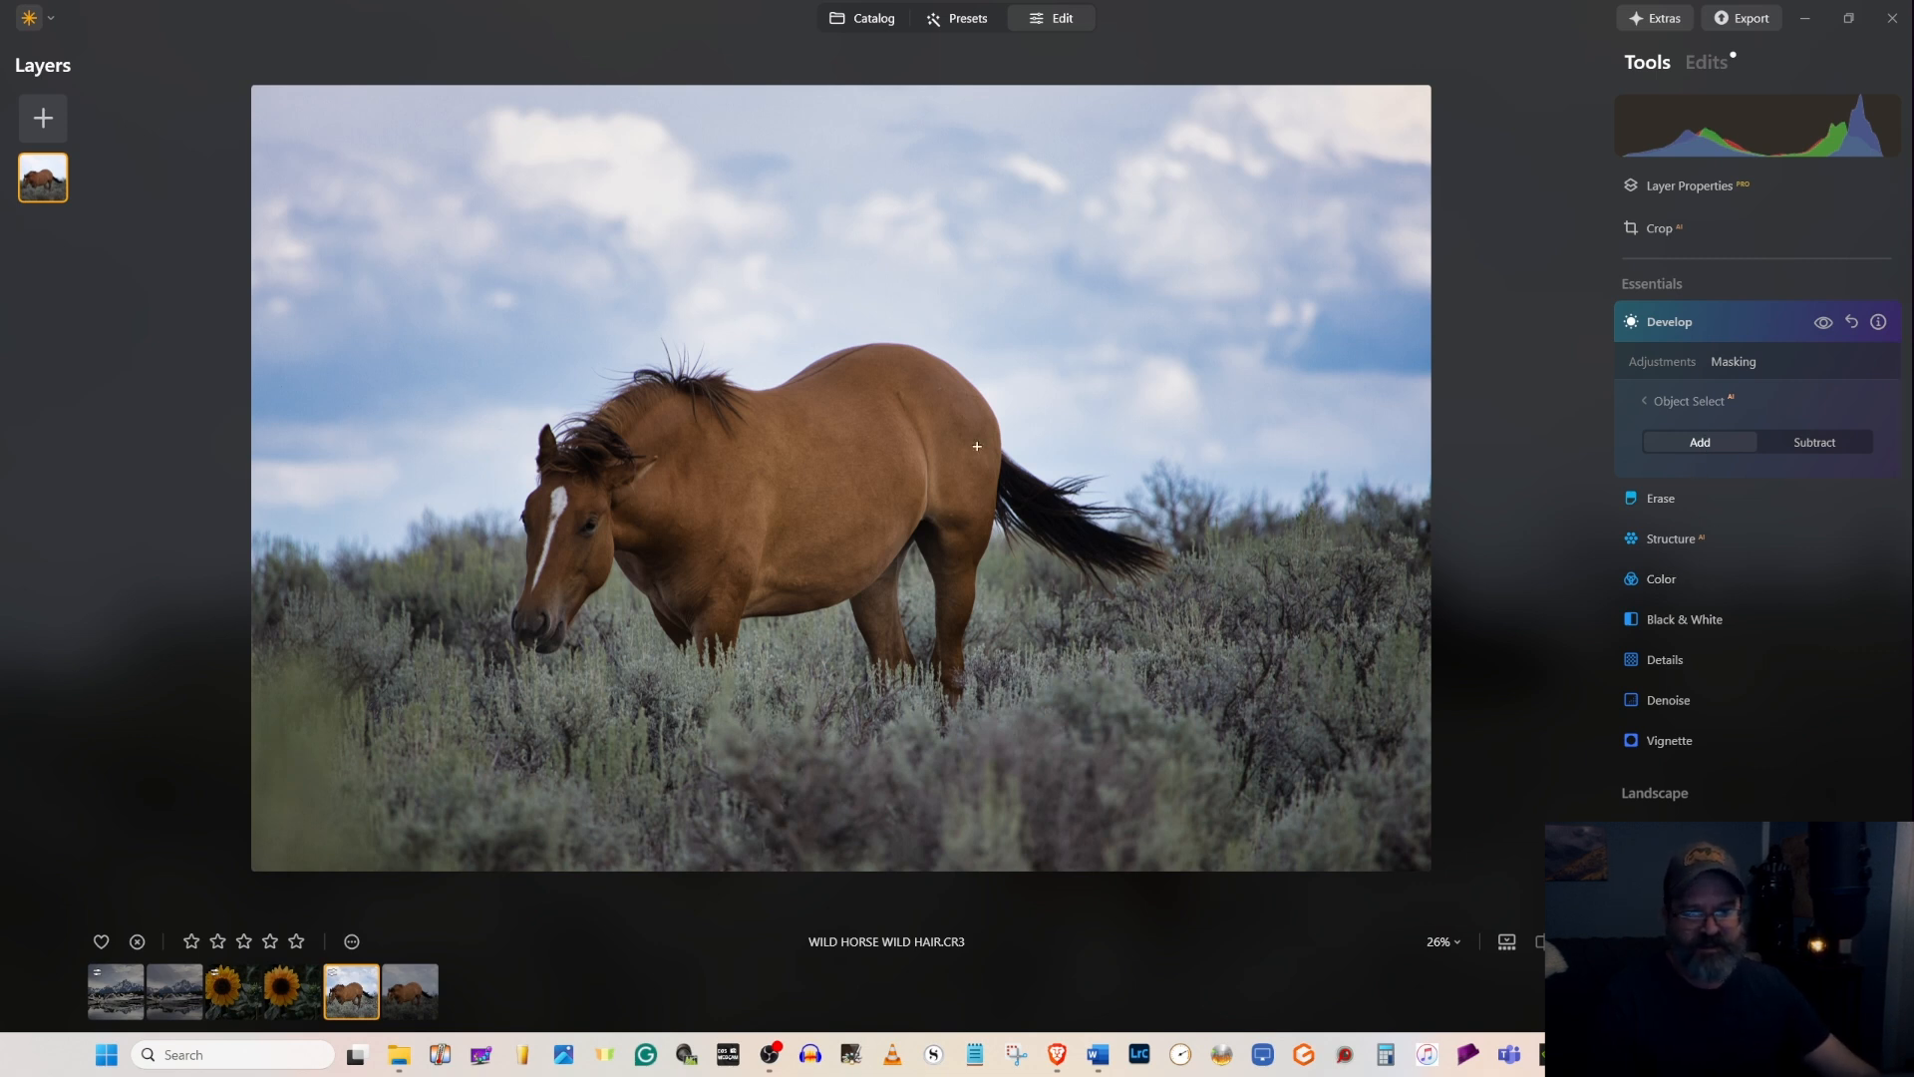
left_click(840, 459)
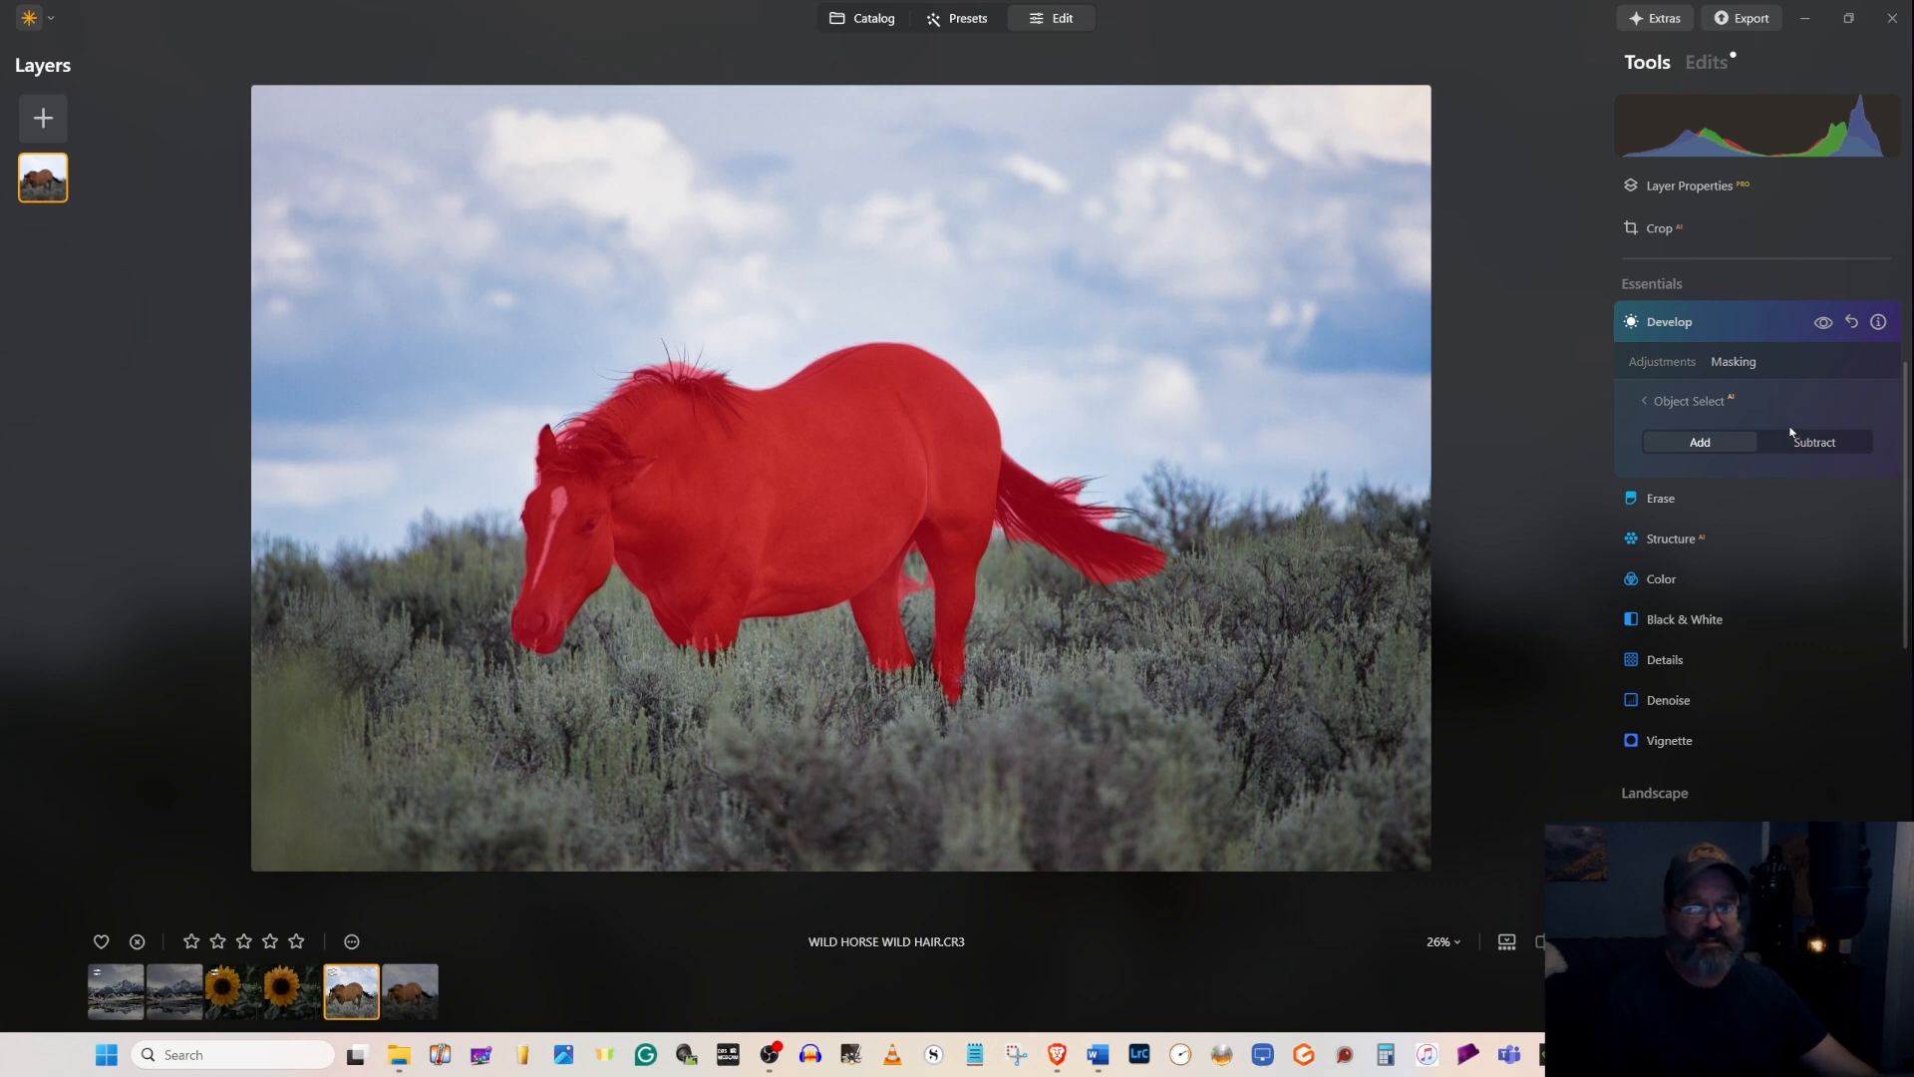
left_click(1661, 362)
left_click_drag(1762, 451, 1765, 452)
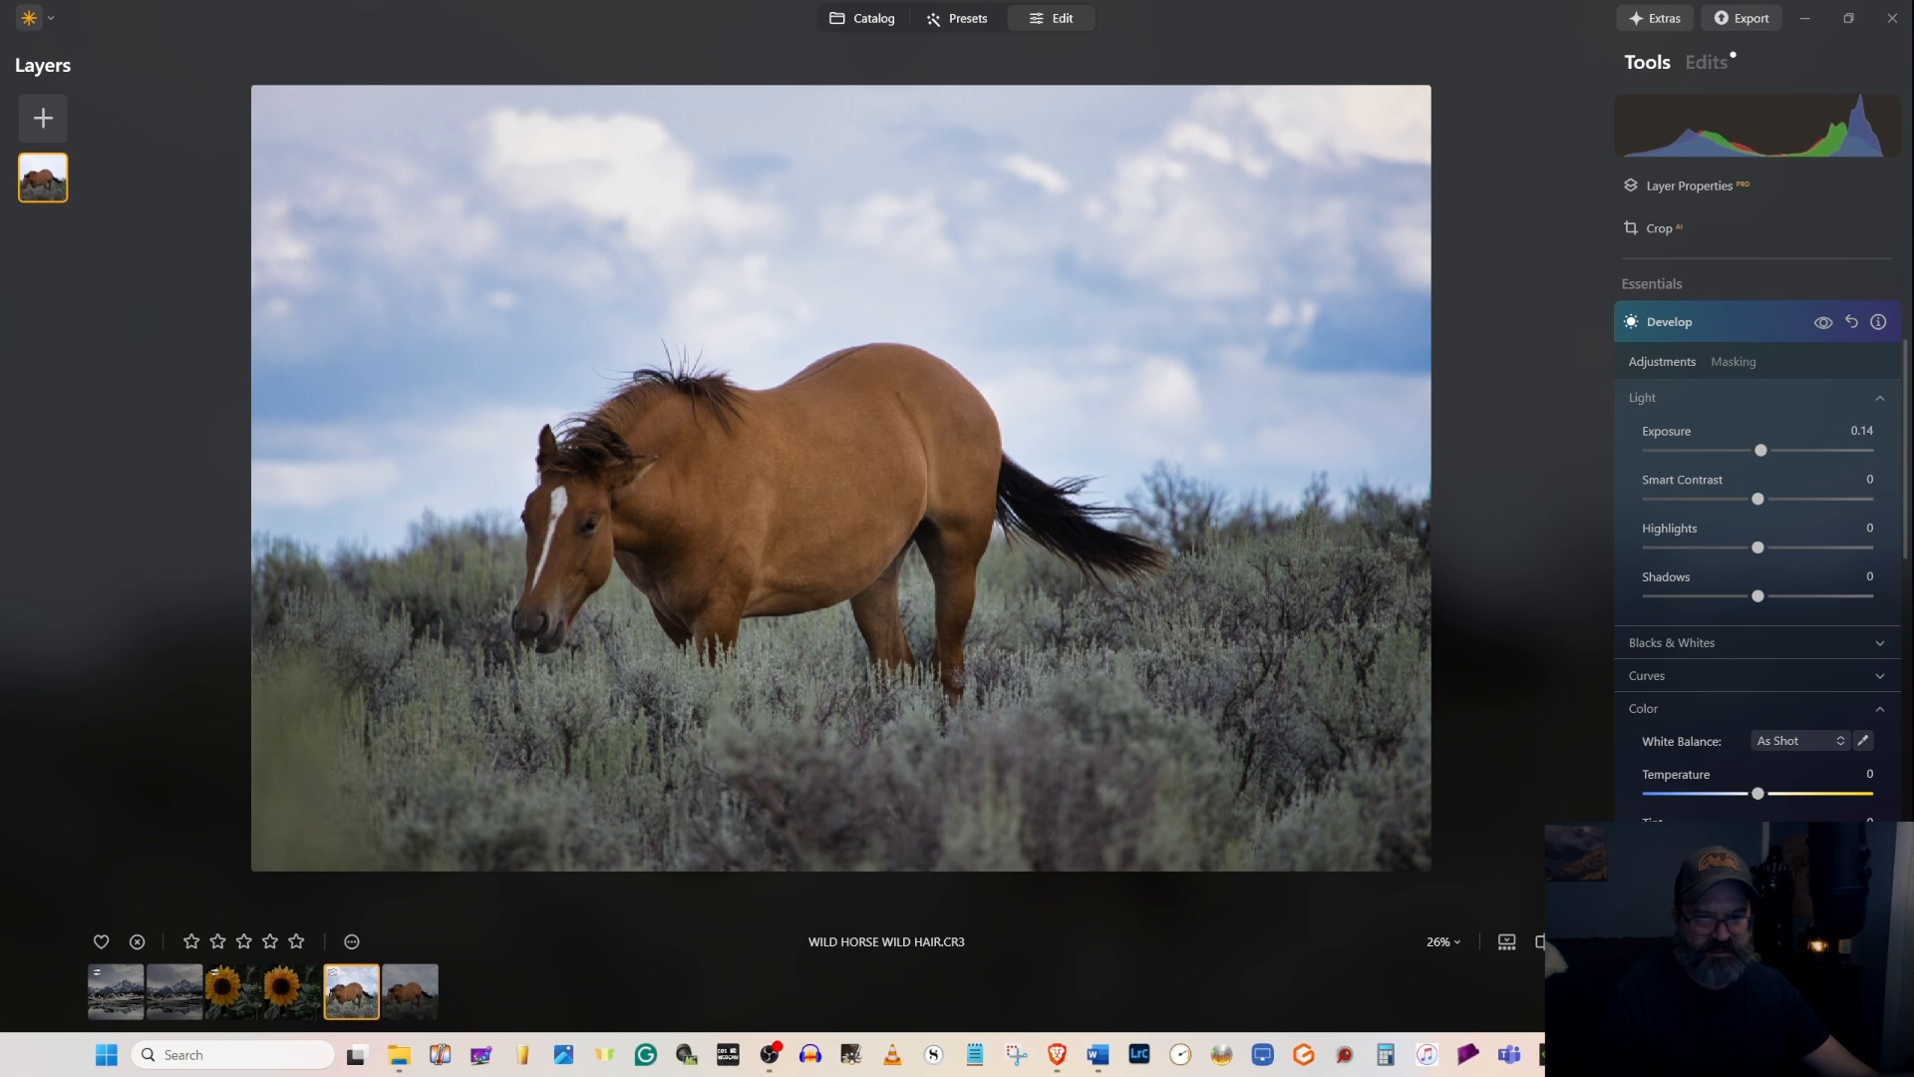
left_click(1771, 323)
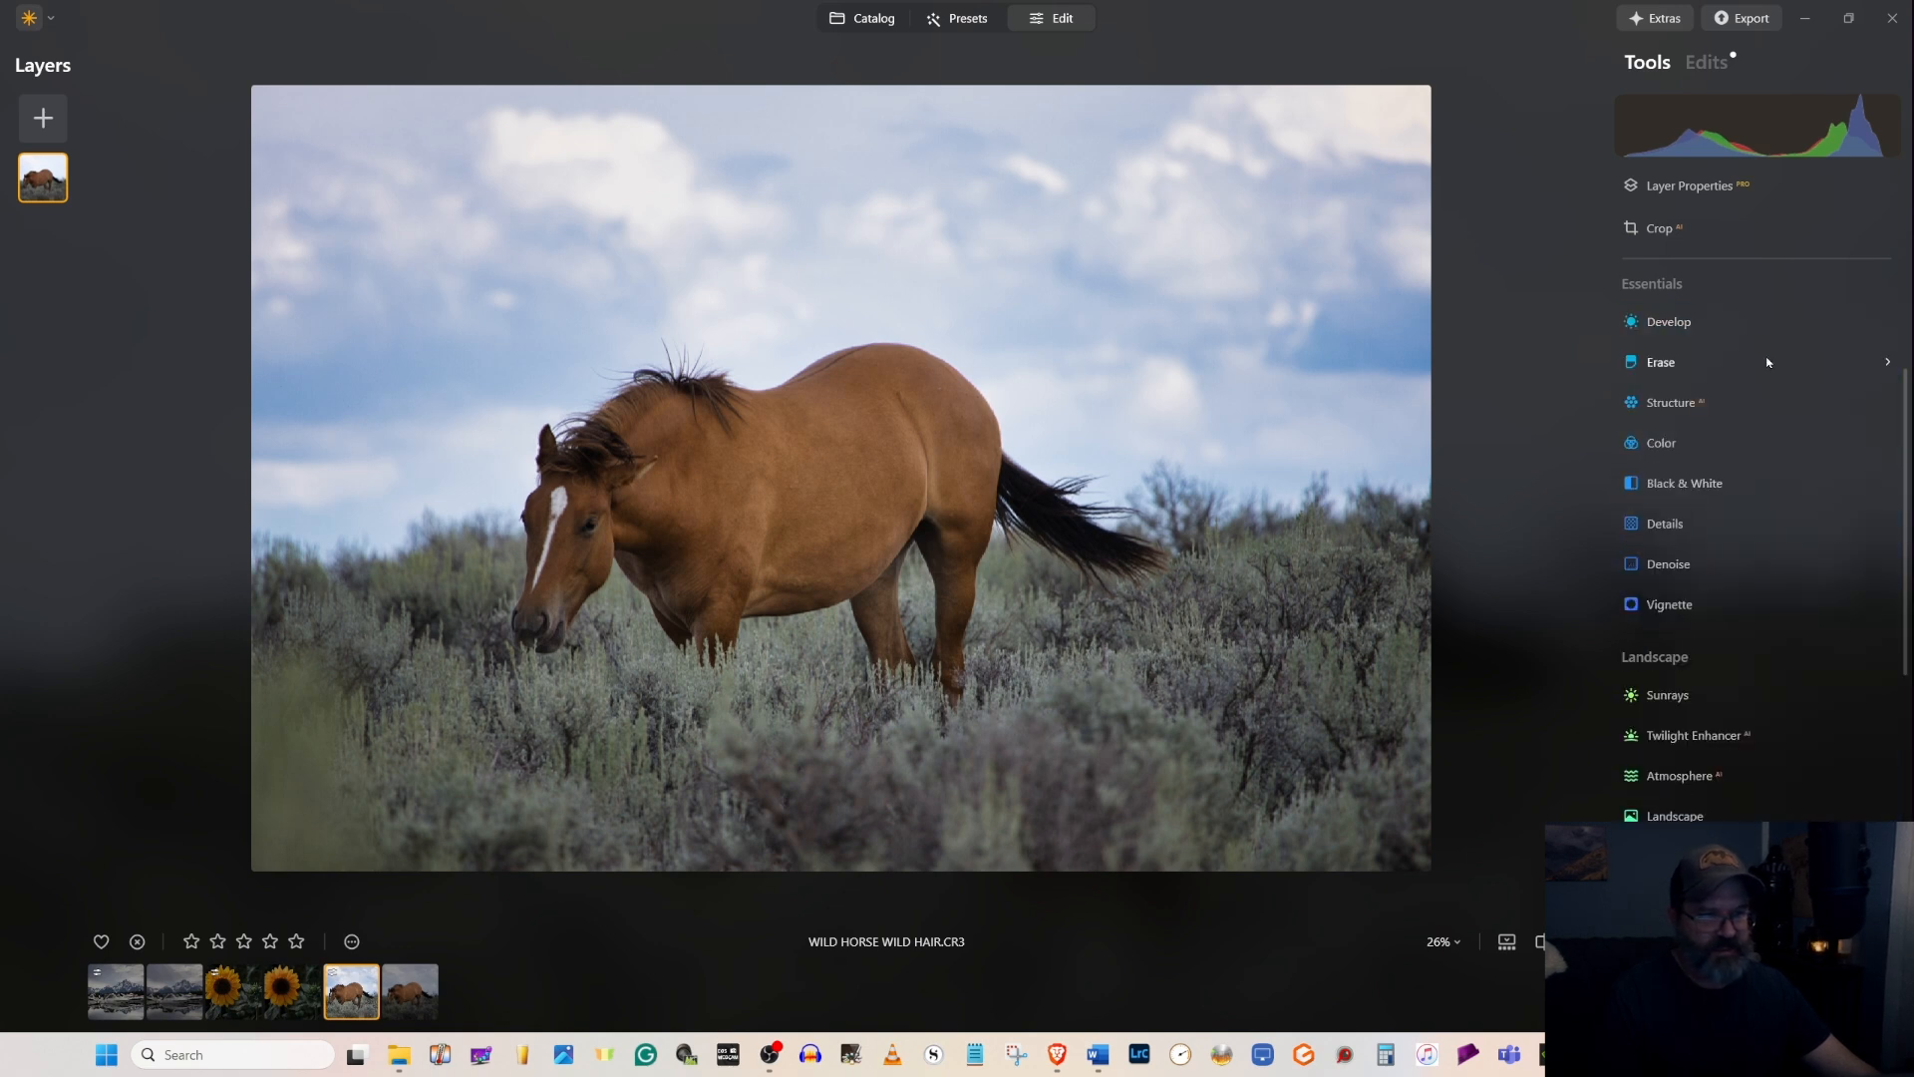
- Add a Structure adjustment masked to the horse with AI Object Select and set its amount to 19
left_click(1677, 405)
left_click(1732, 442)
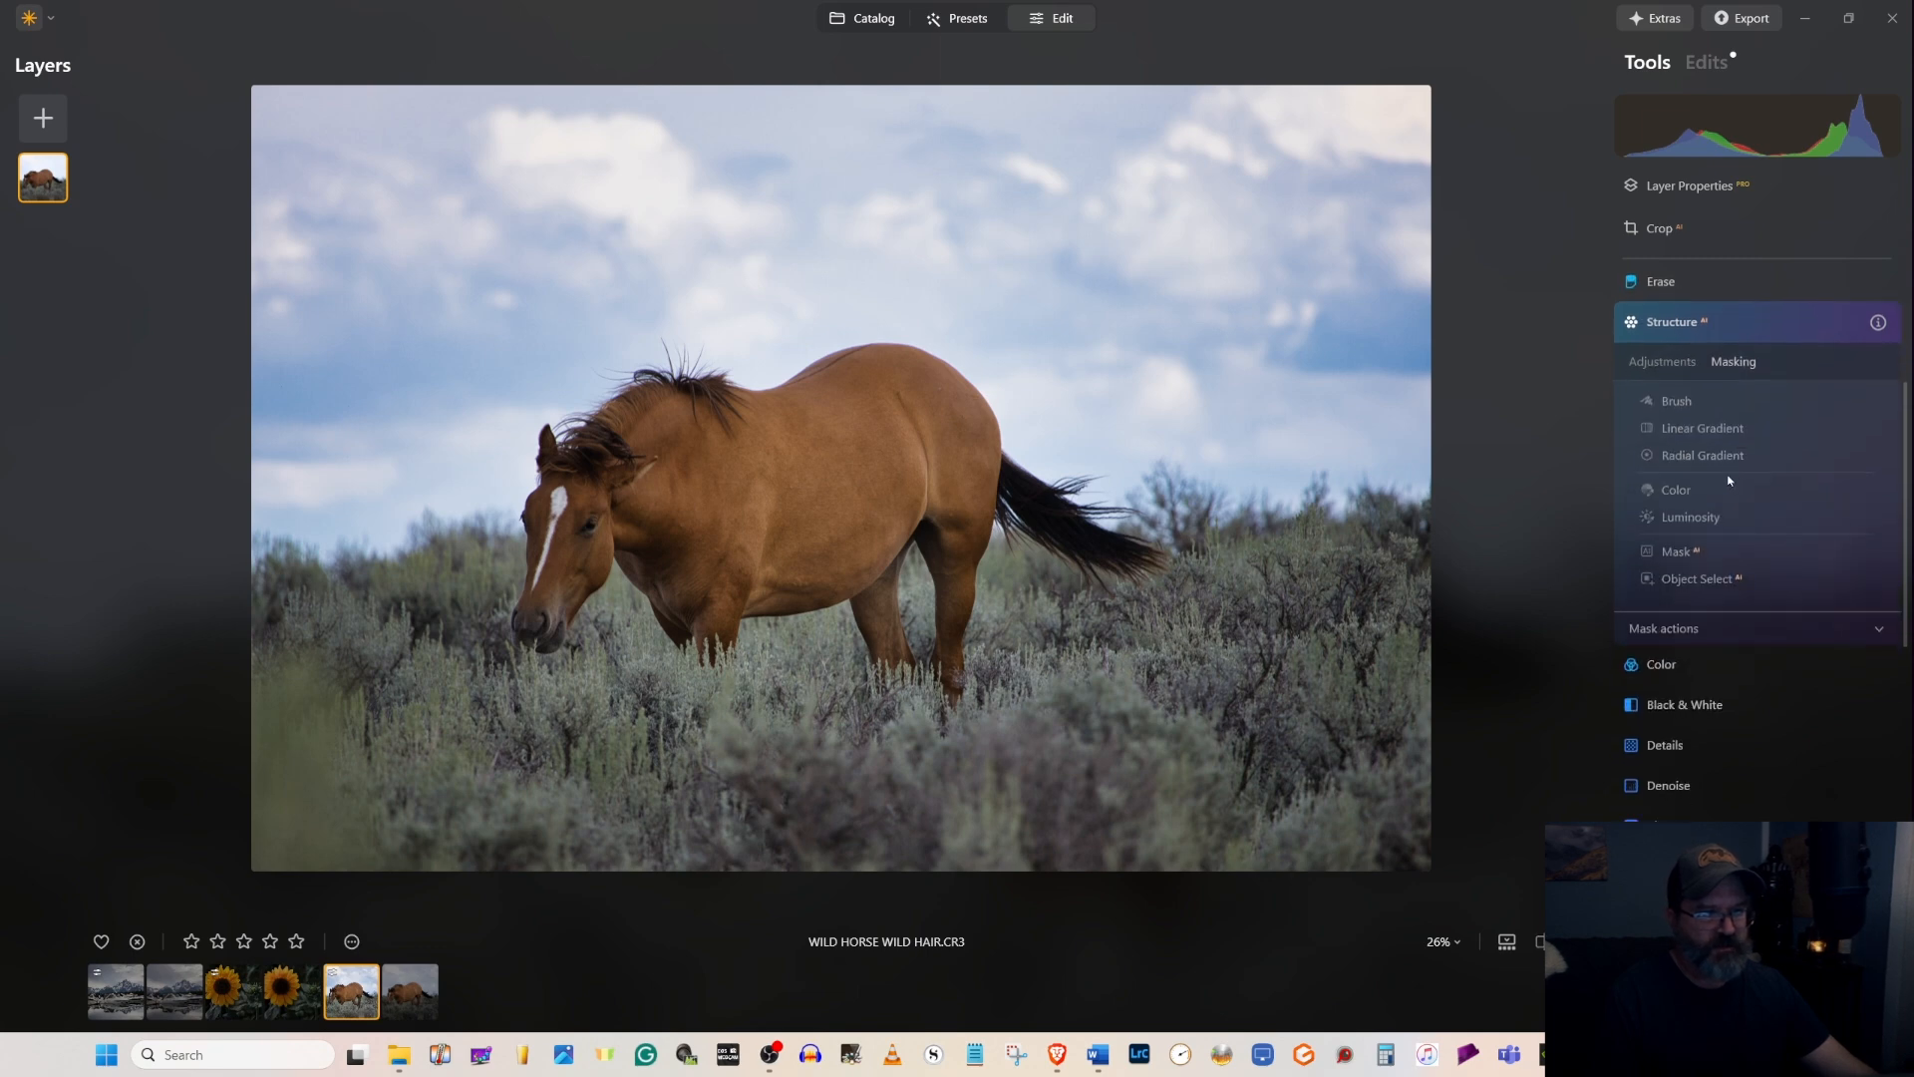
left_click(1695, 579)
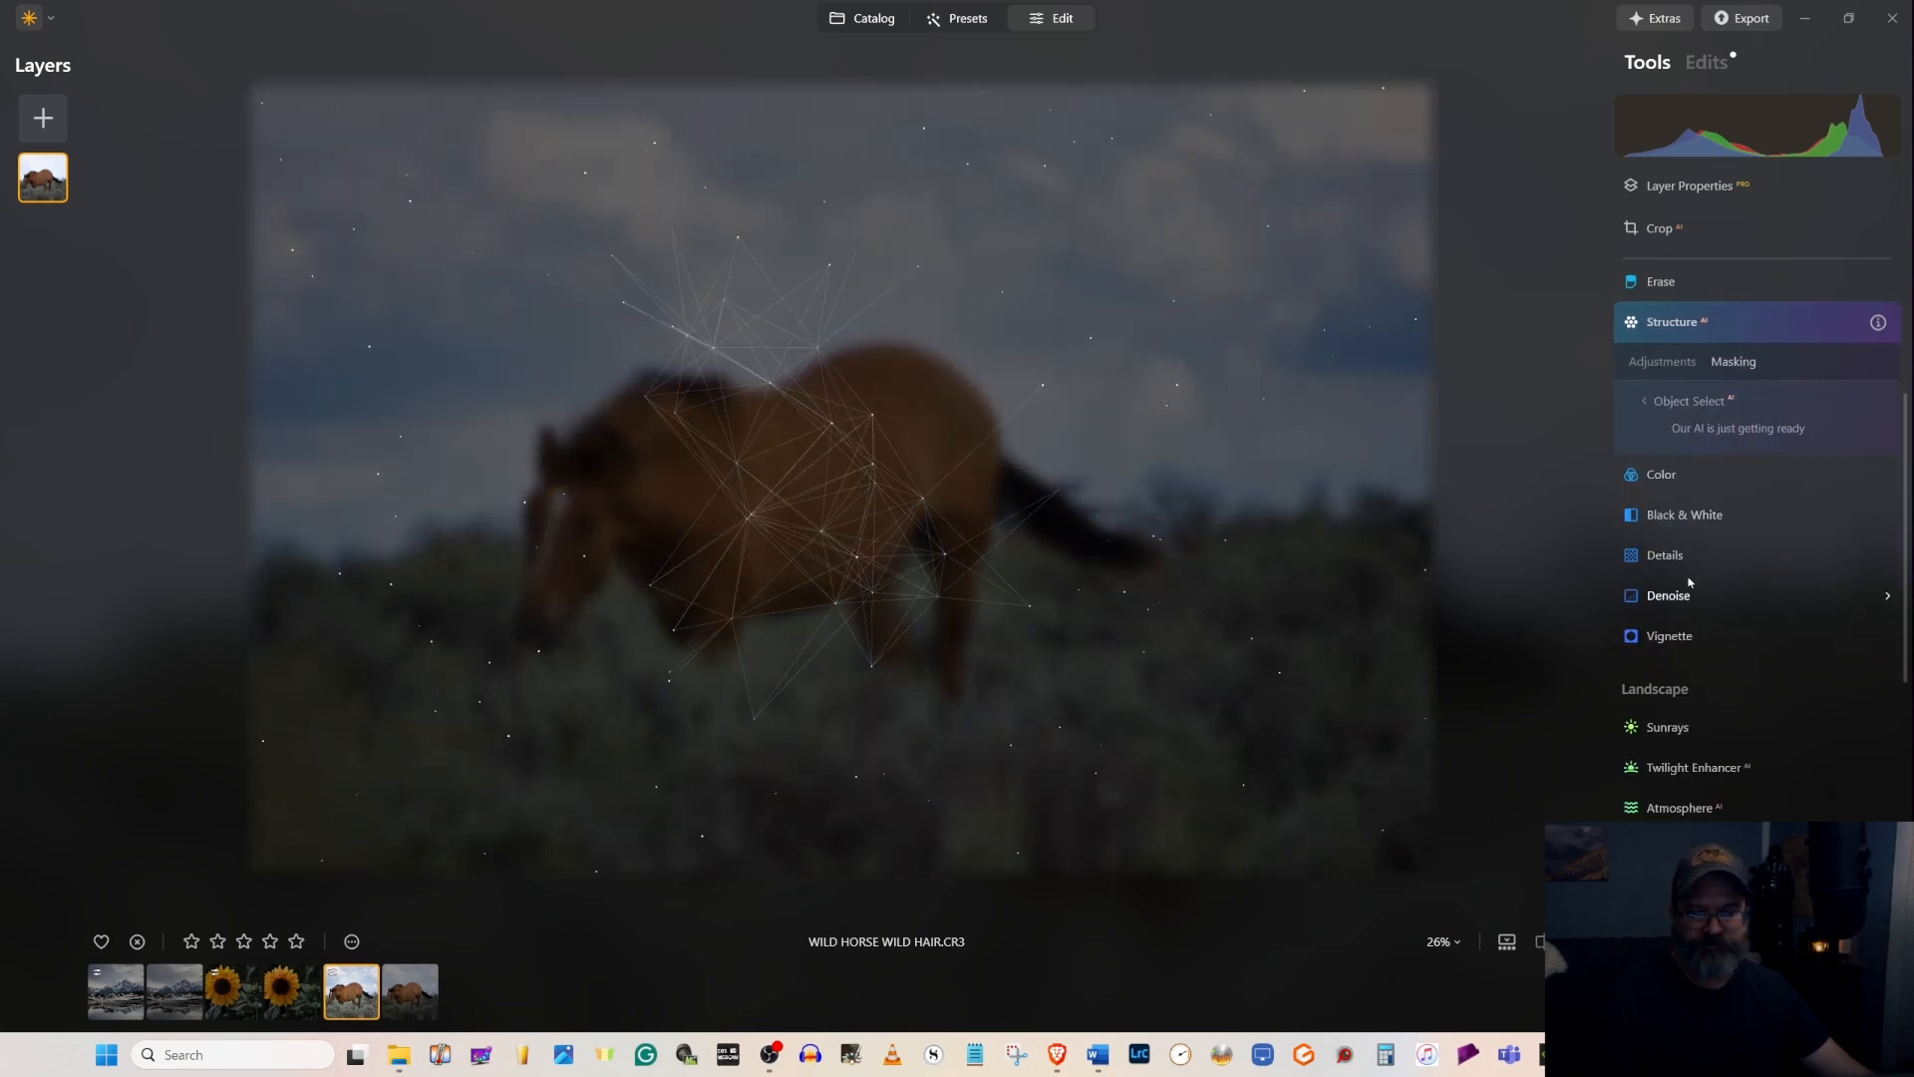
left_click(868, 469)
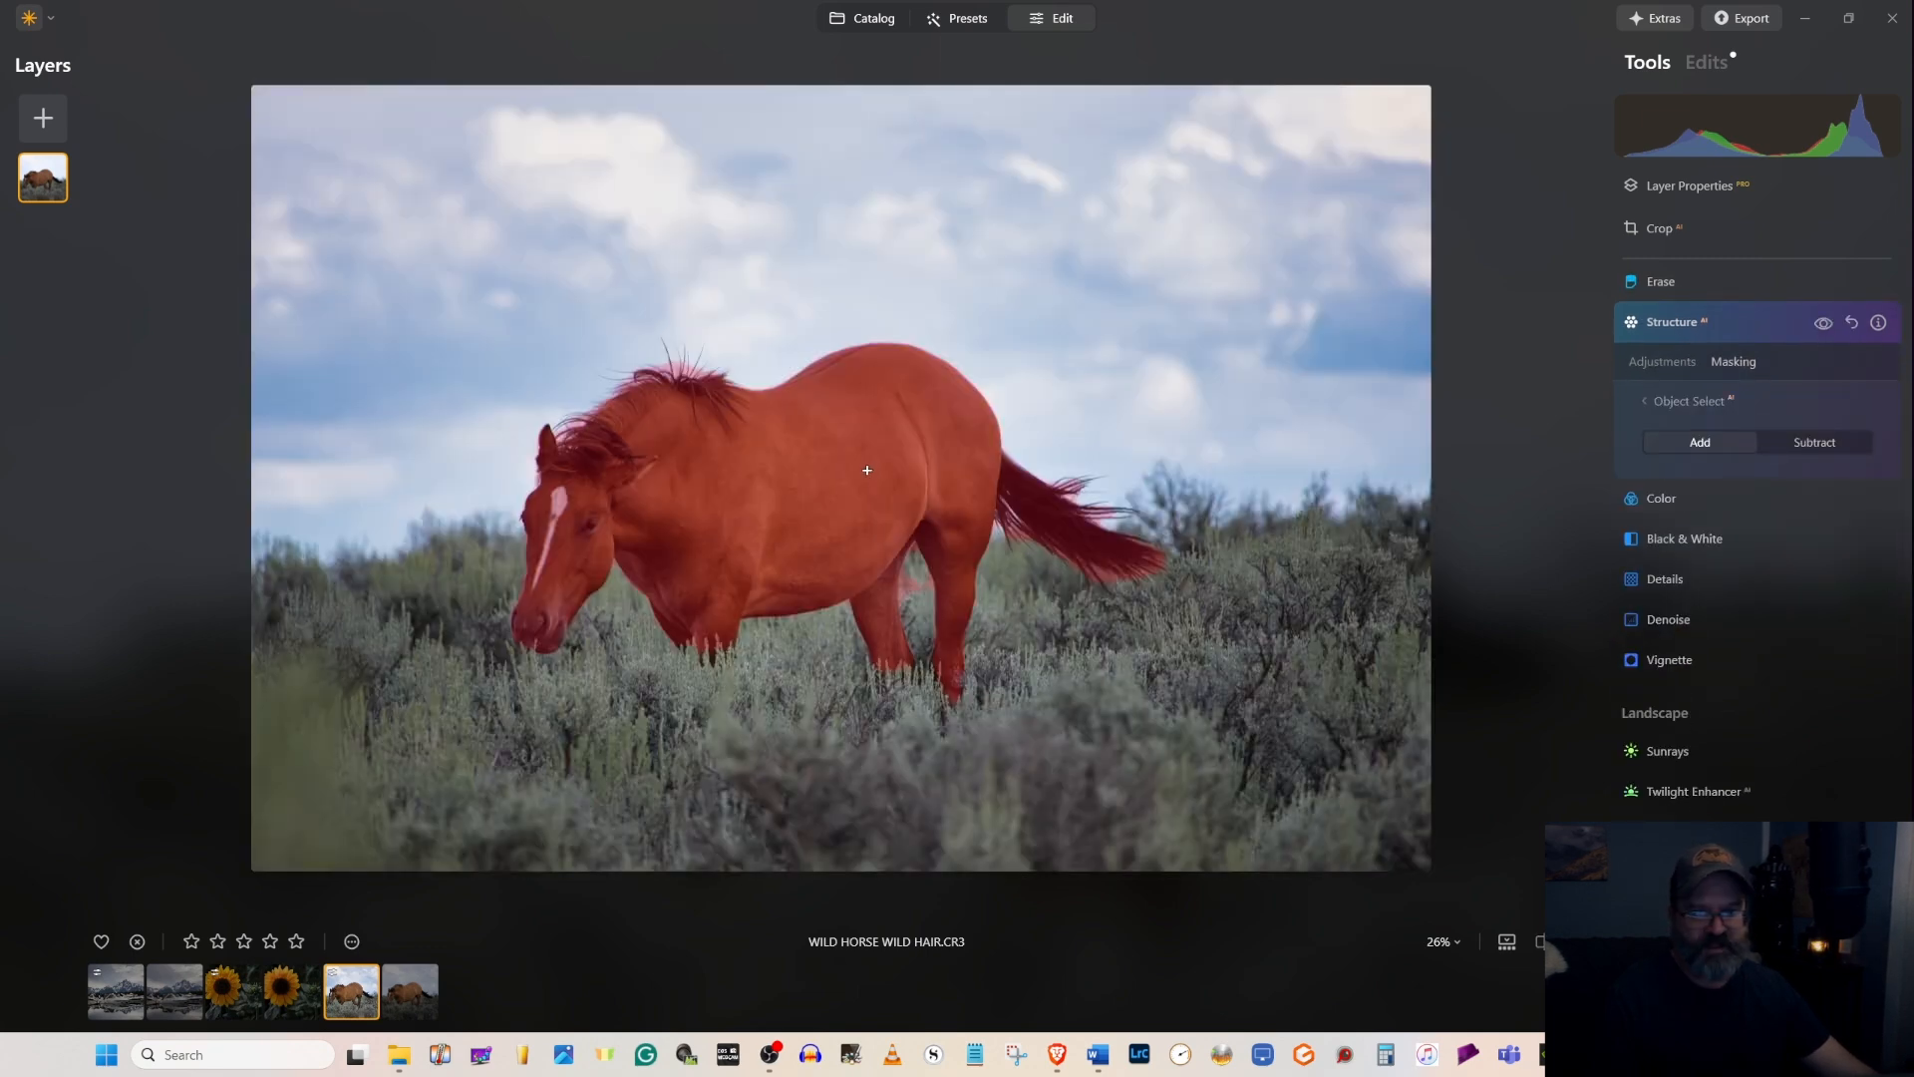
left_click(1657, 361)
left_click_drag(1758, 430, 1784, 434)
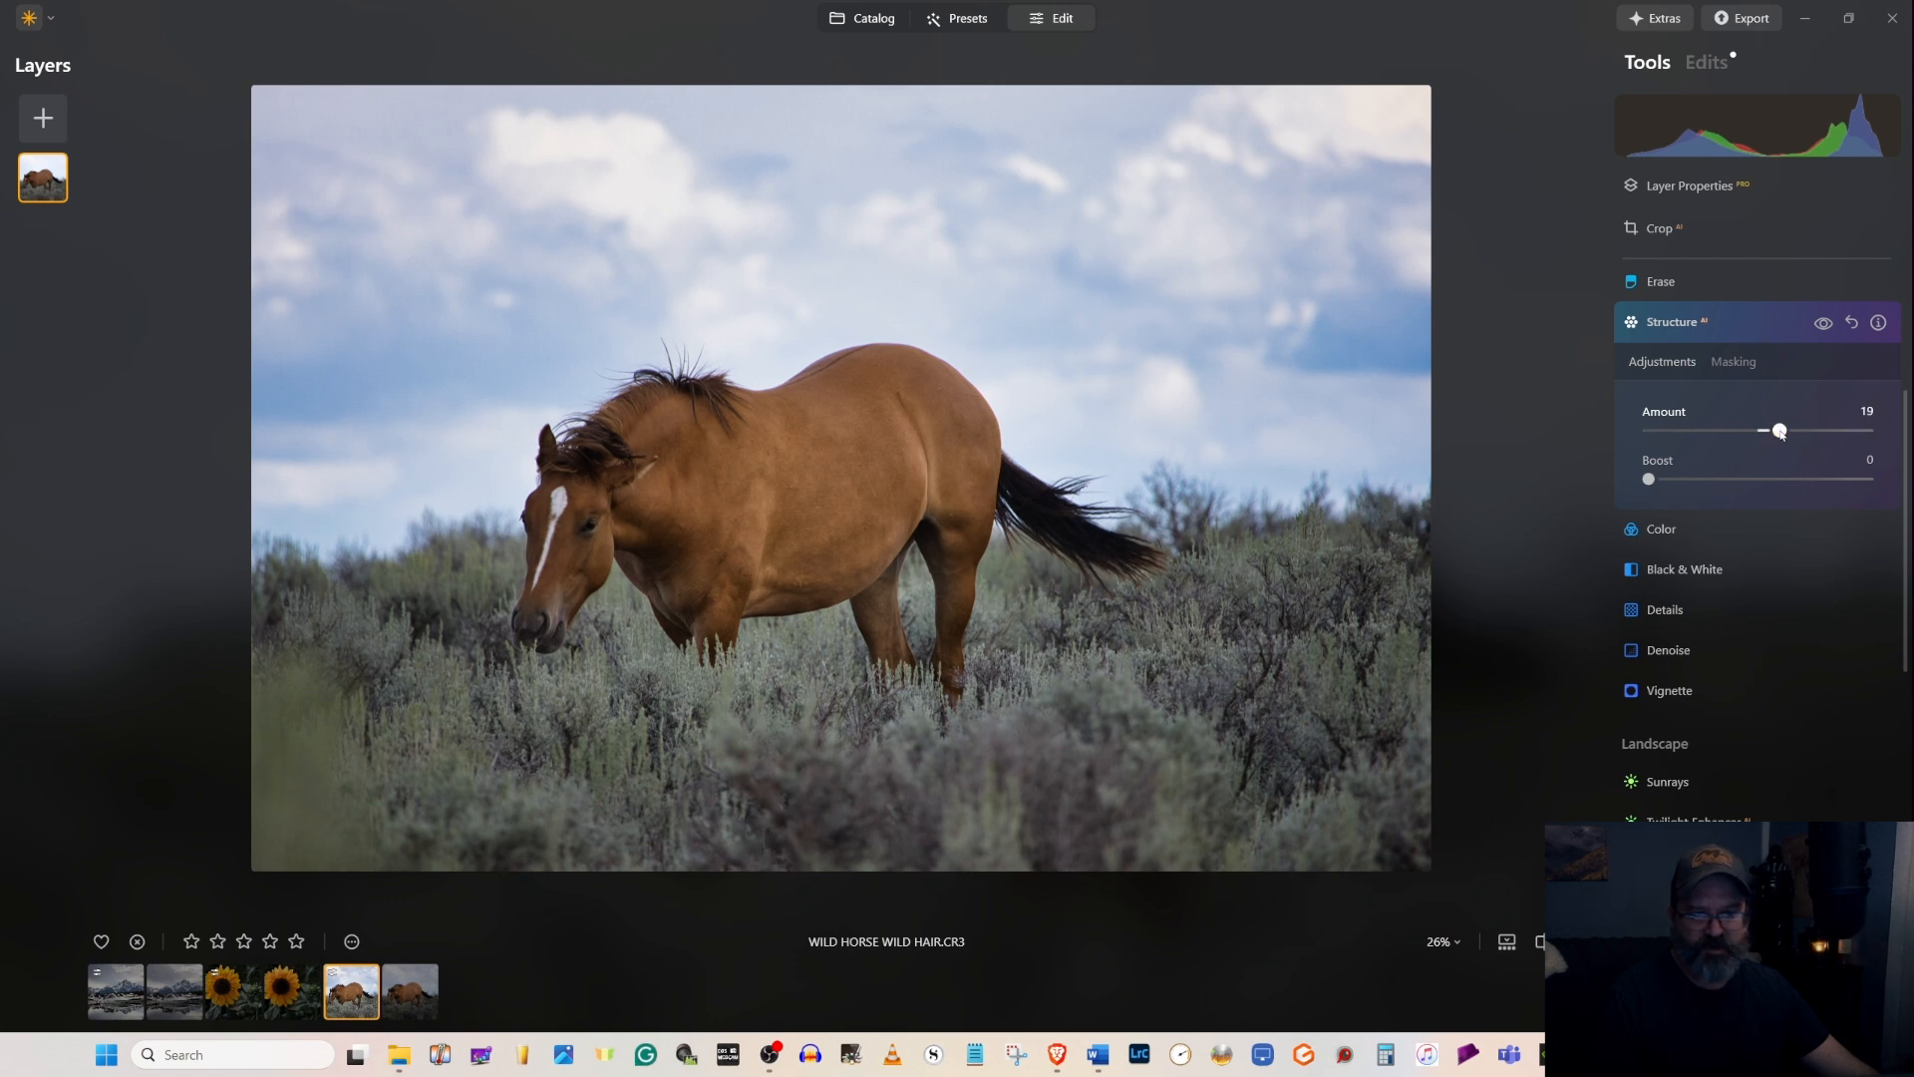
left_click(1733, 327)
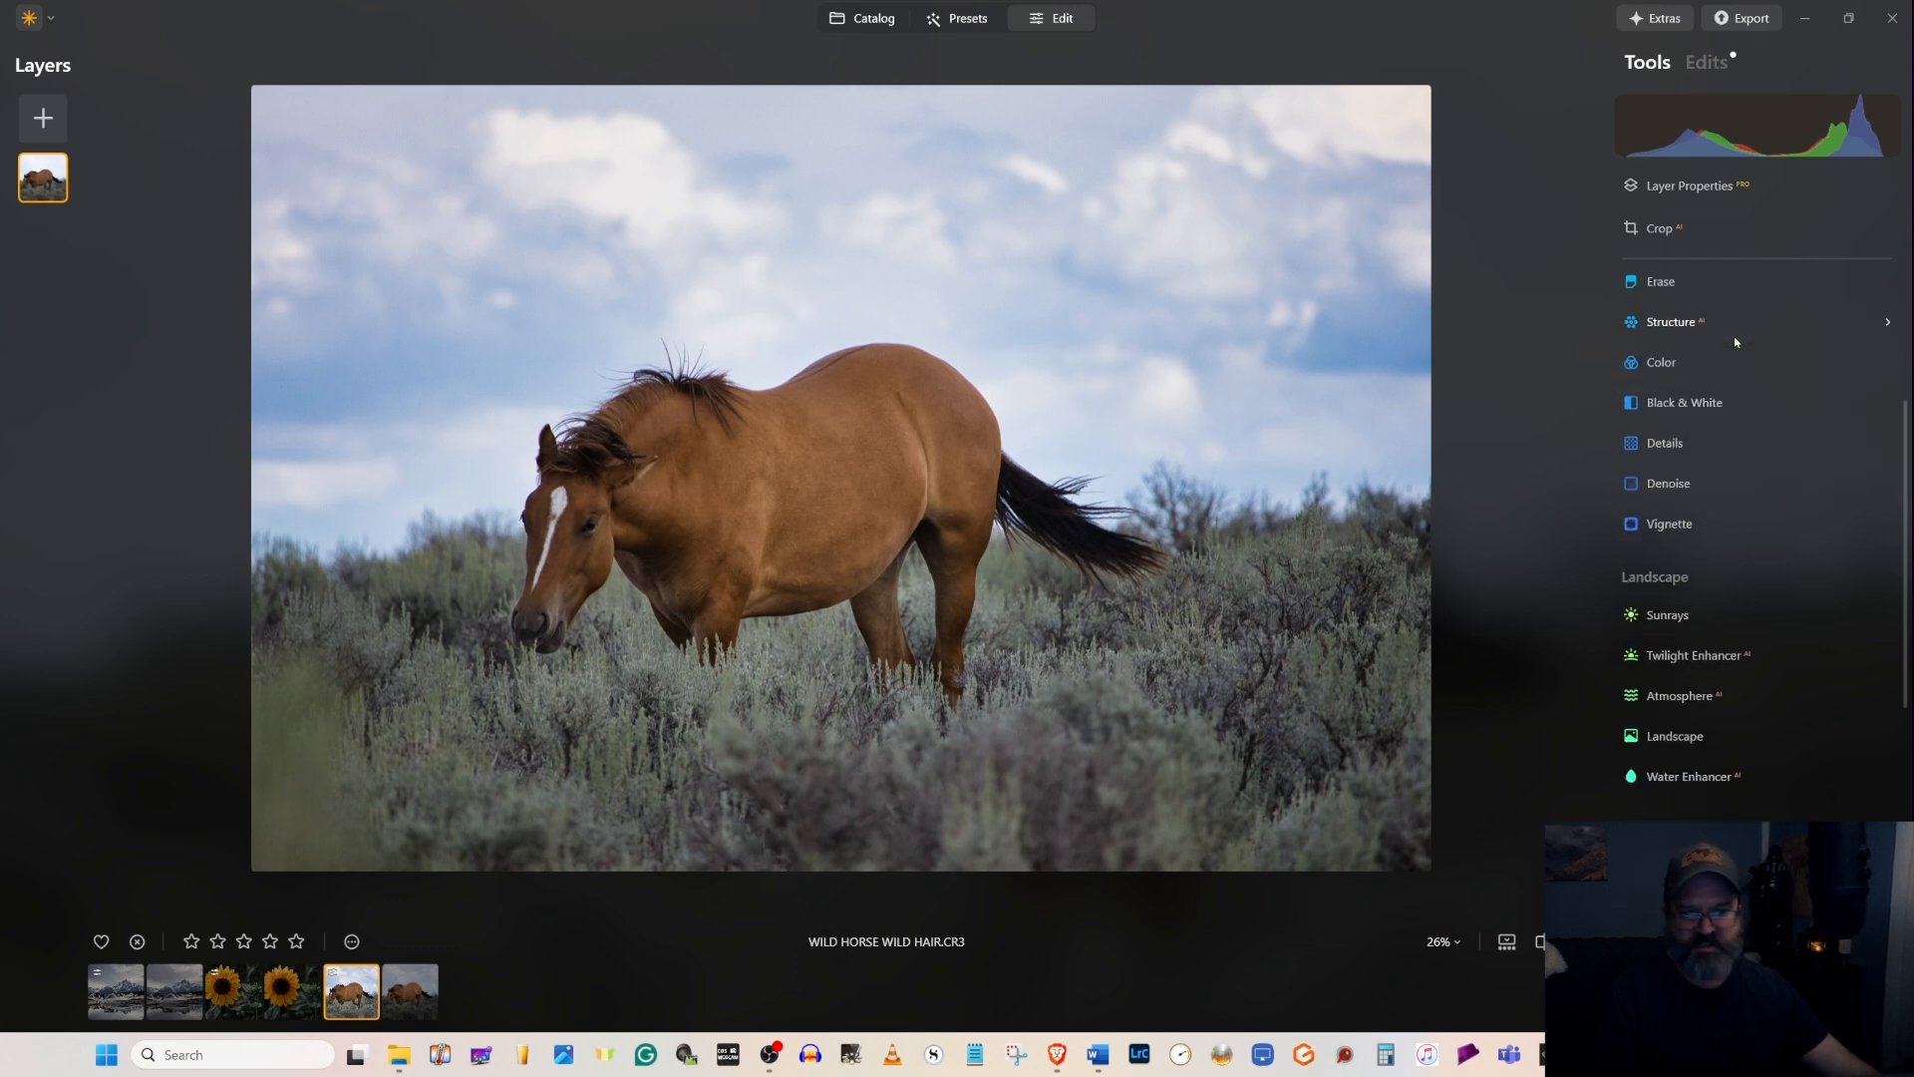
- Add a Vignette to the horse photo with amount -63 and feather 25, and raise its inner light slightly
left_click(1670, 525)
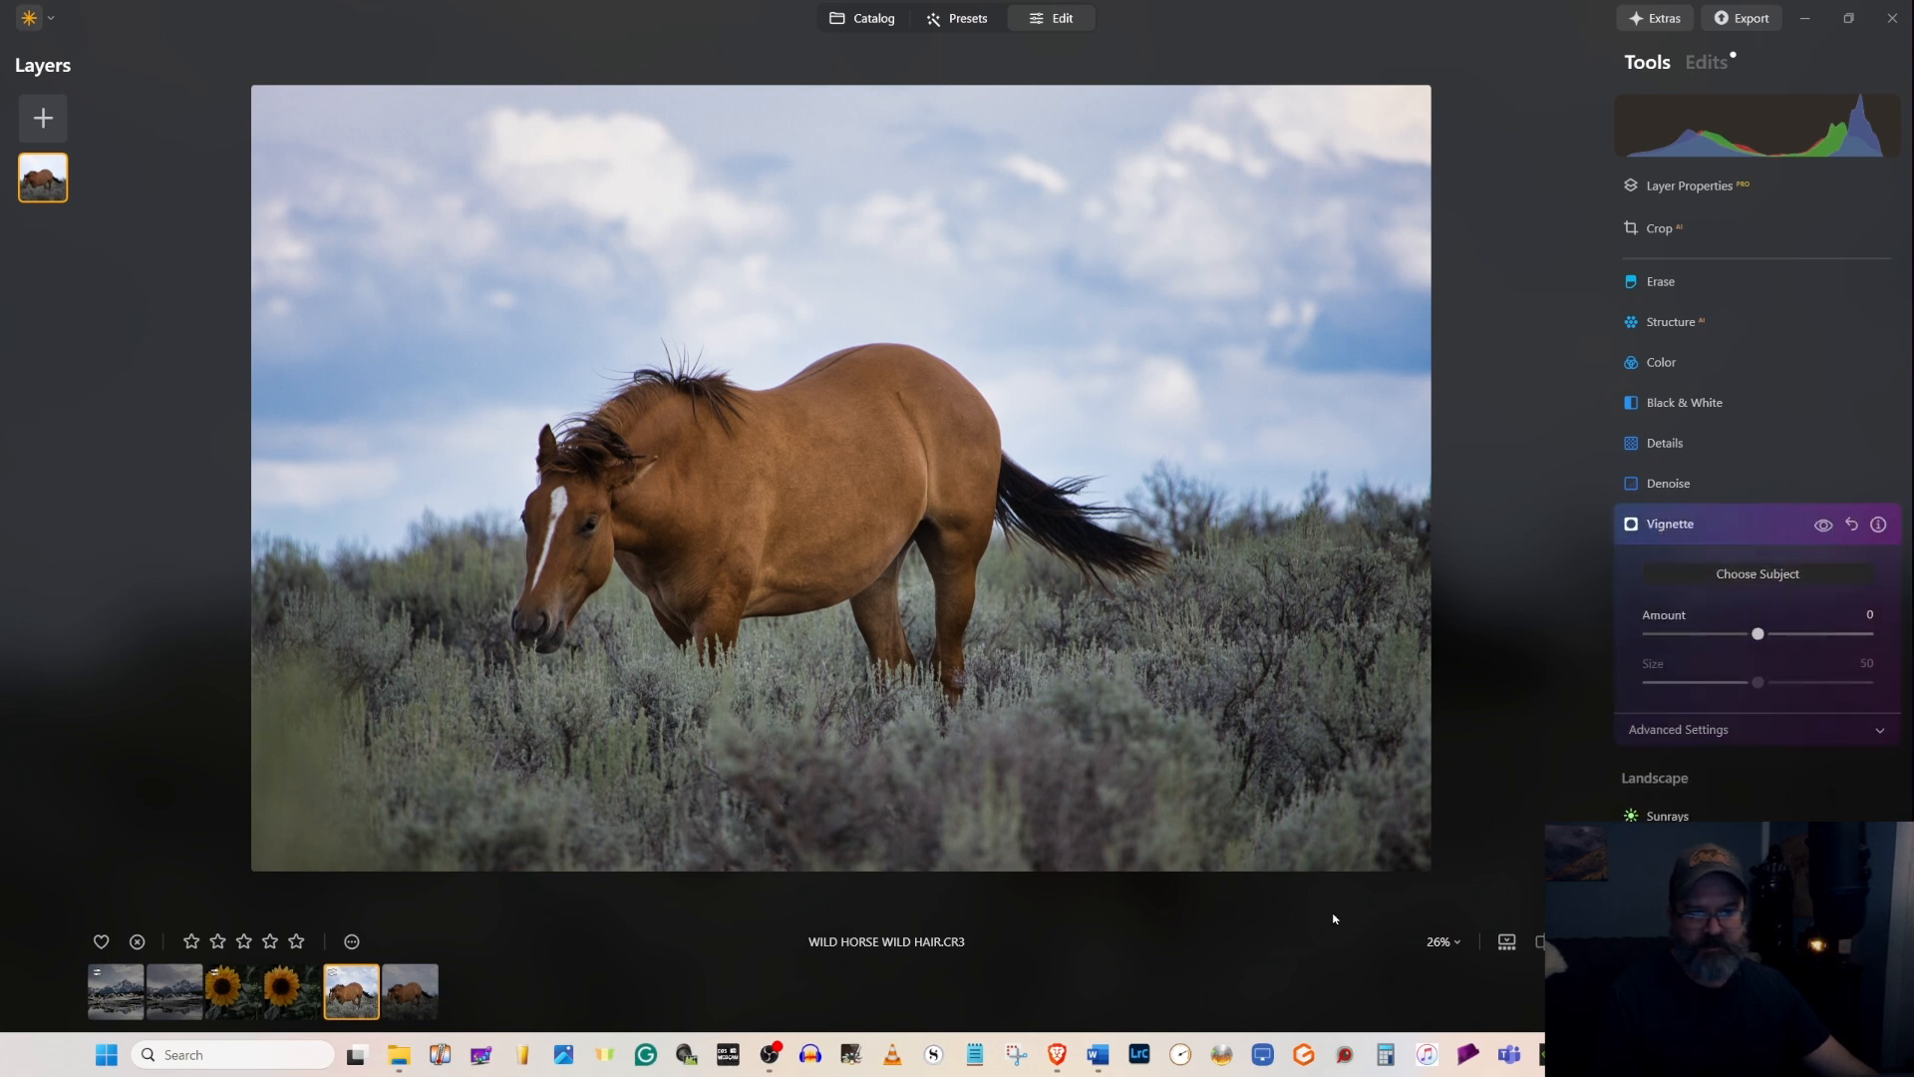
left_click_drag(1758, 635, 1683, 634)
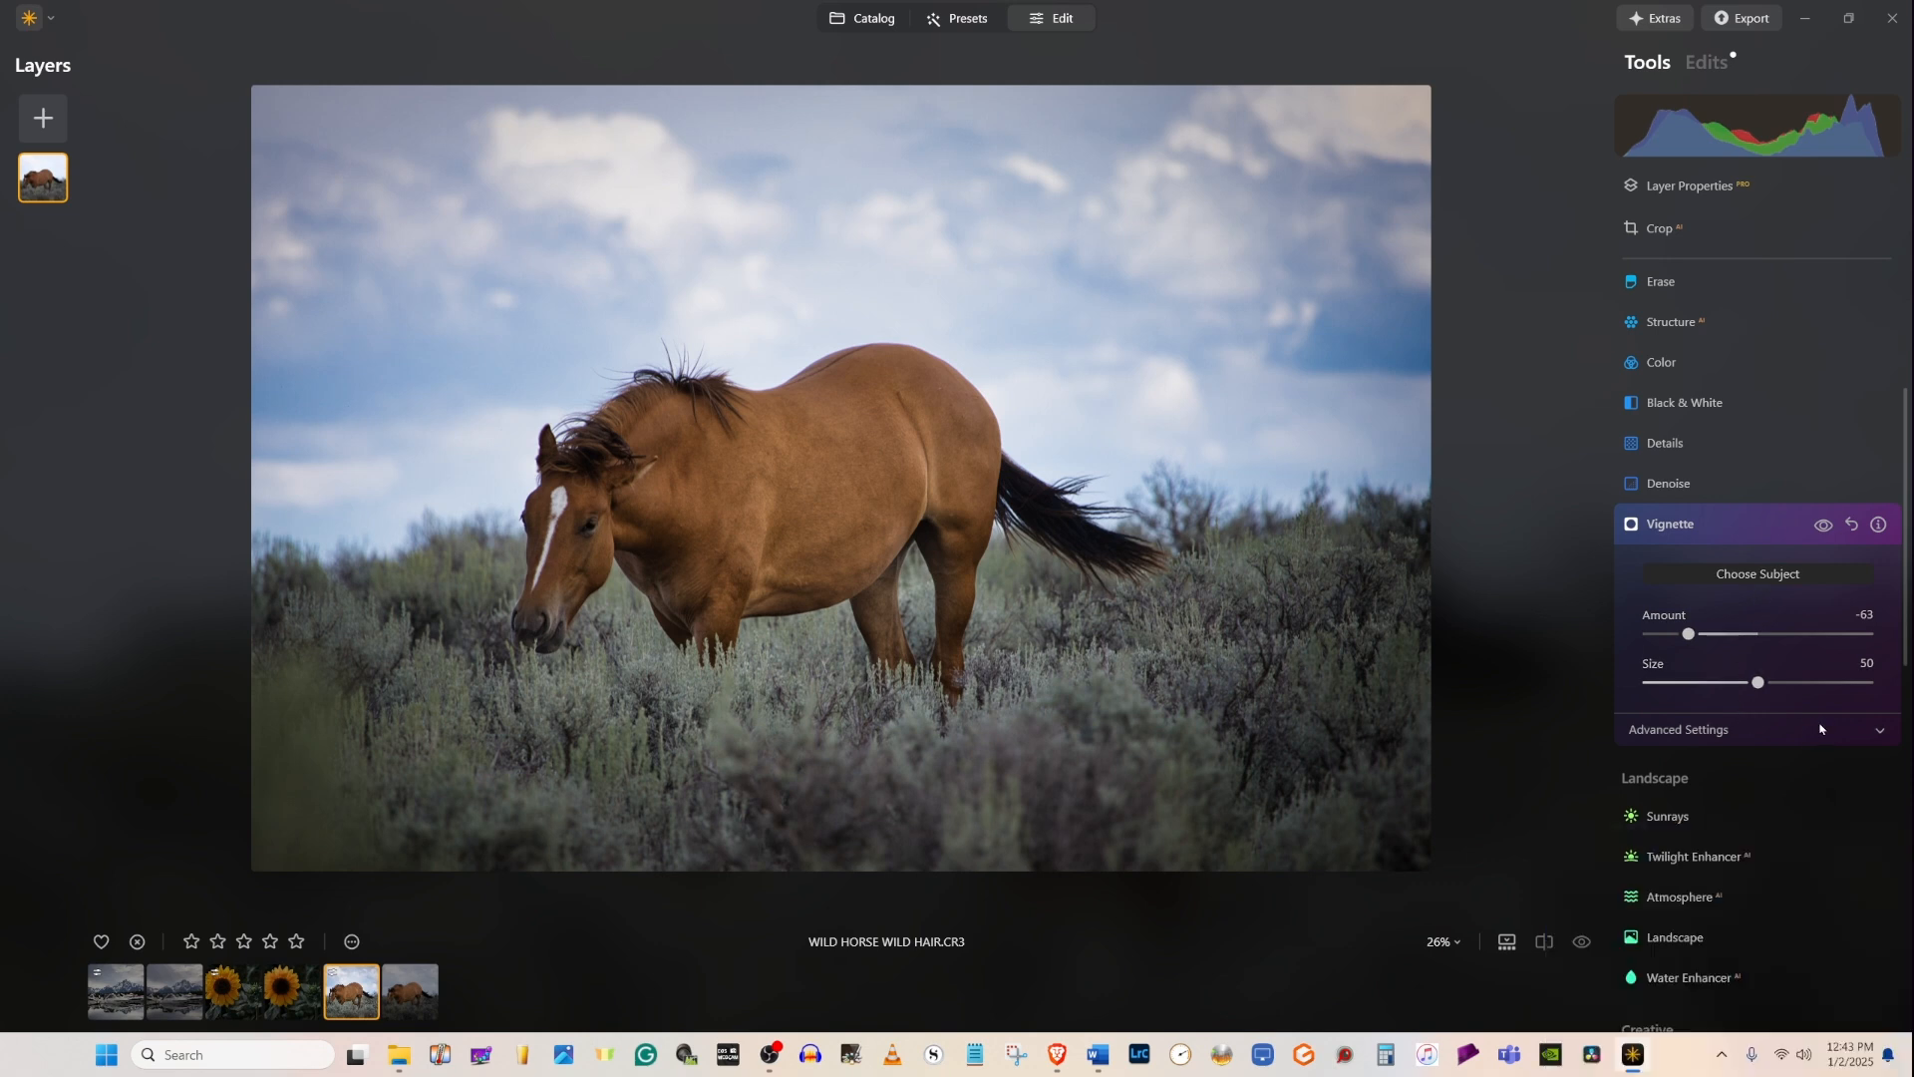
left_click(1755, 729)
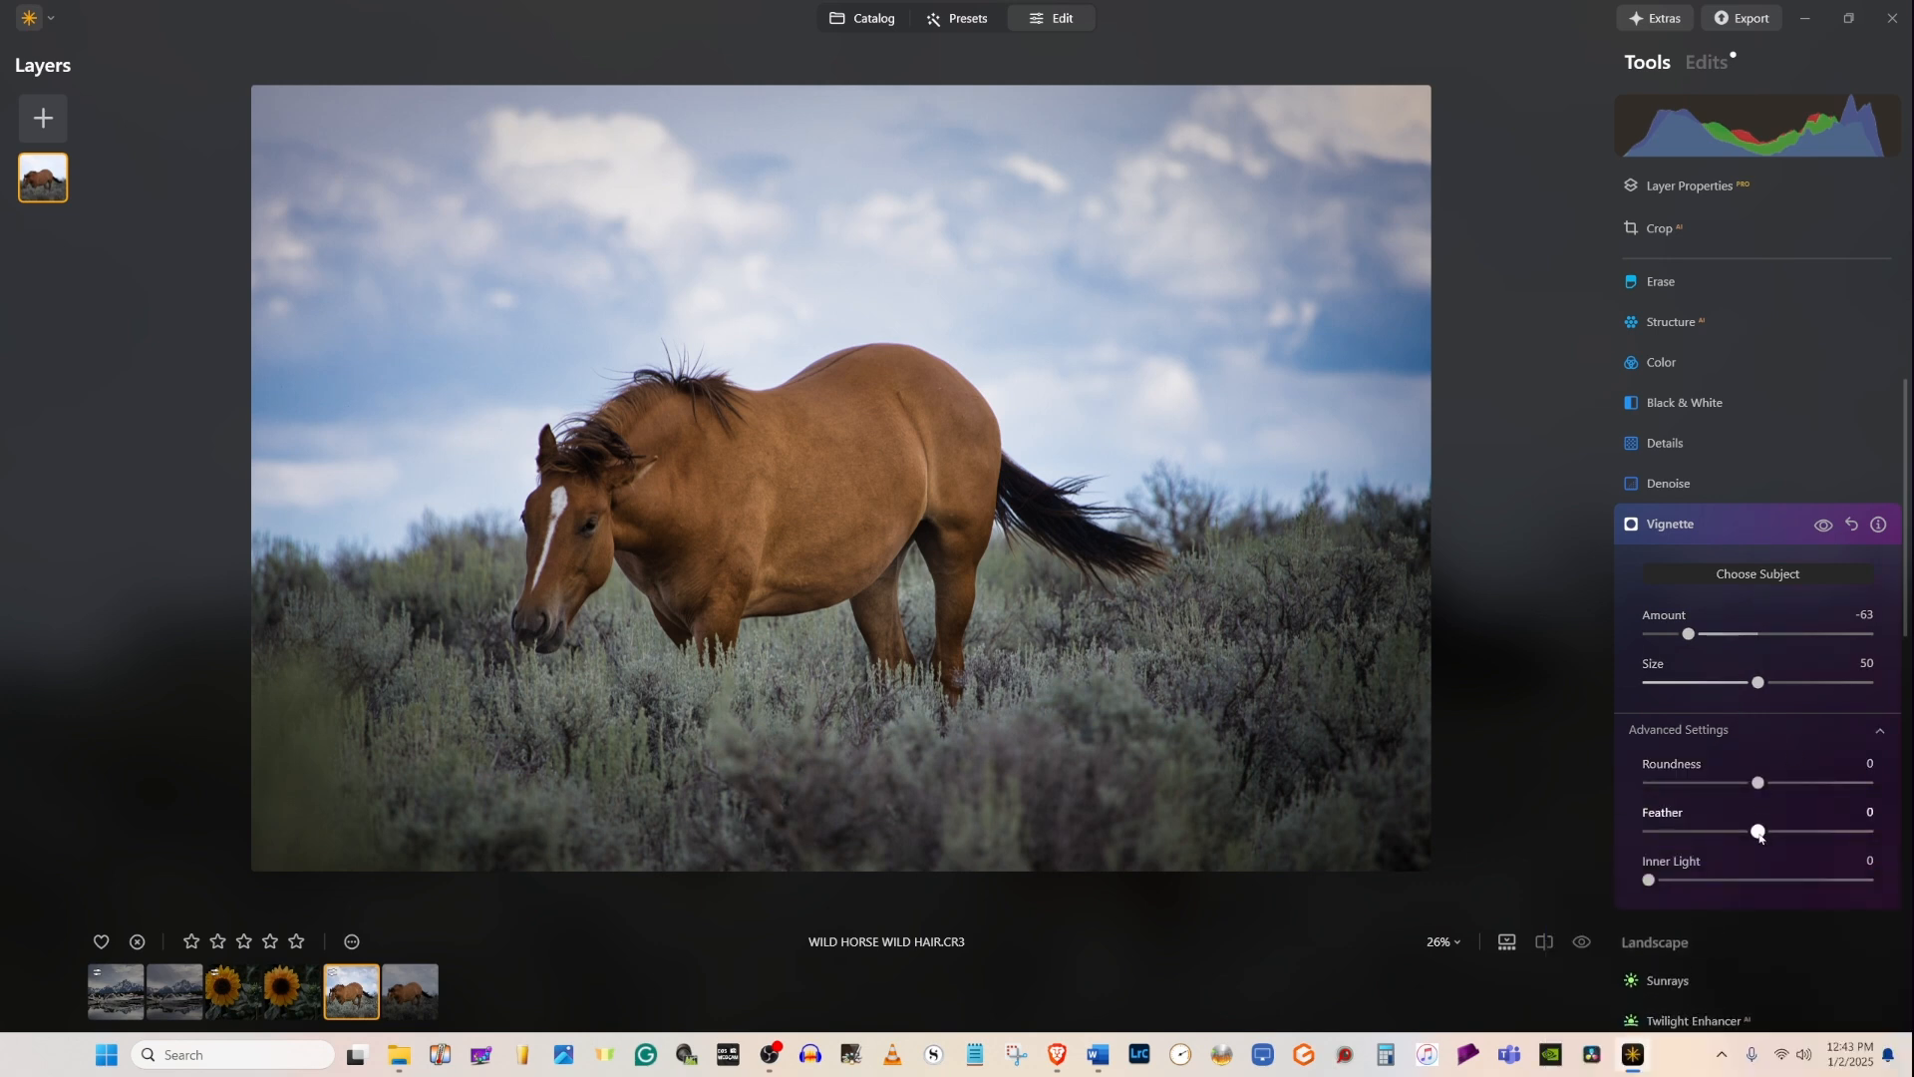
left_click_drag(1758, 832, 1781, 831)
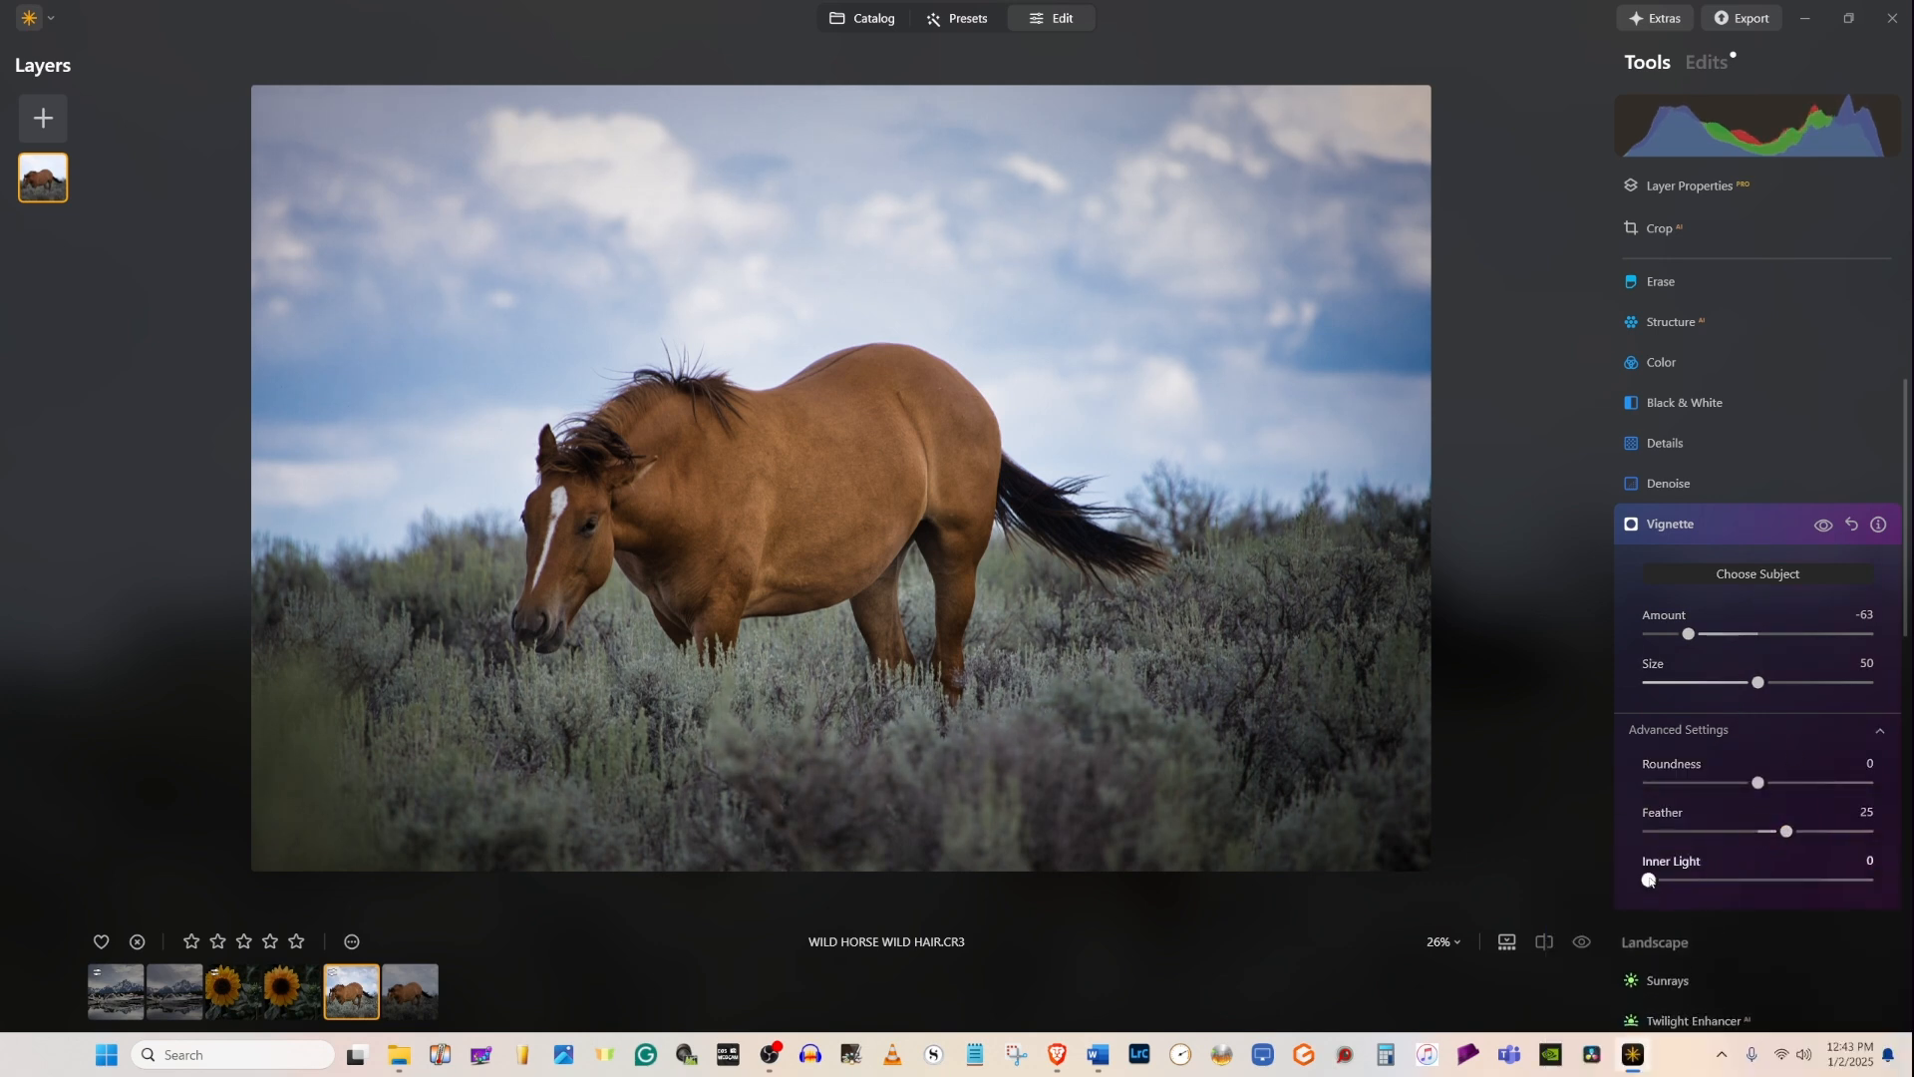
left_click_drag(1649, 879, 1685, 881)
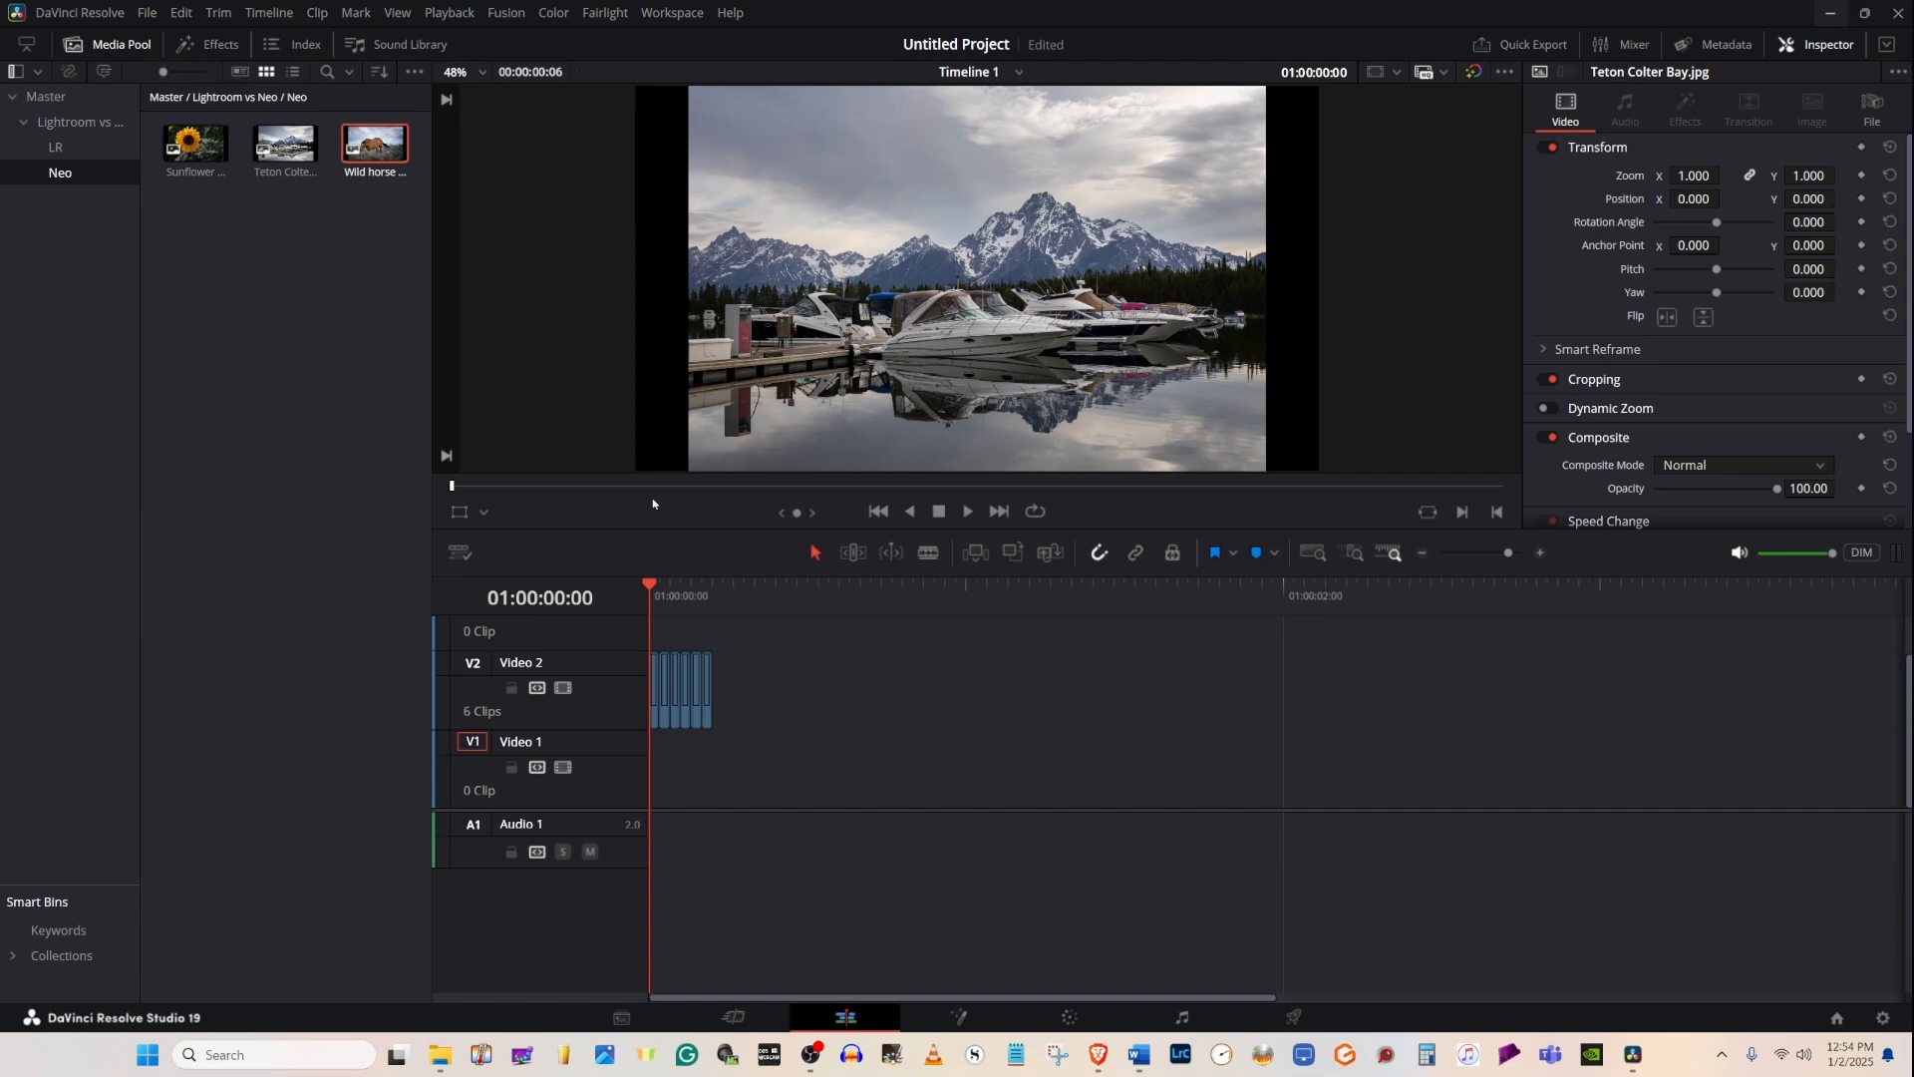
- In DaVinci Resolve, view the marina photo full screen and advance to the next clip to compare the two edits
key("p")
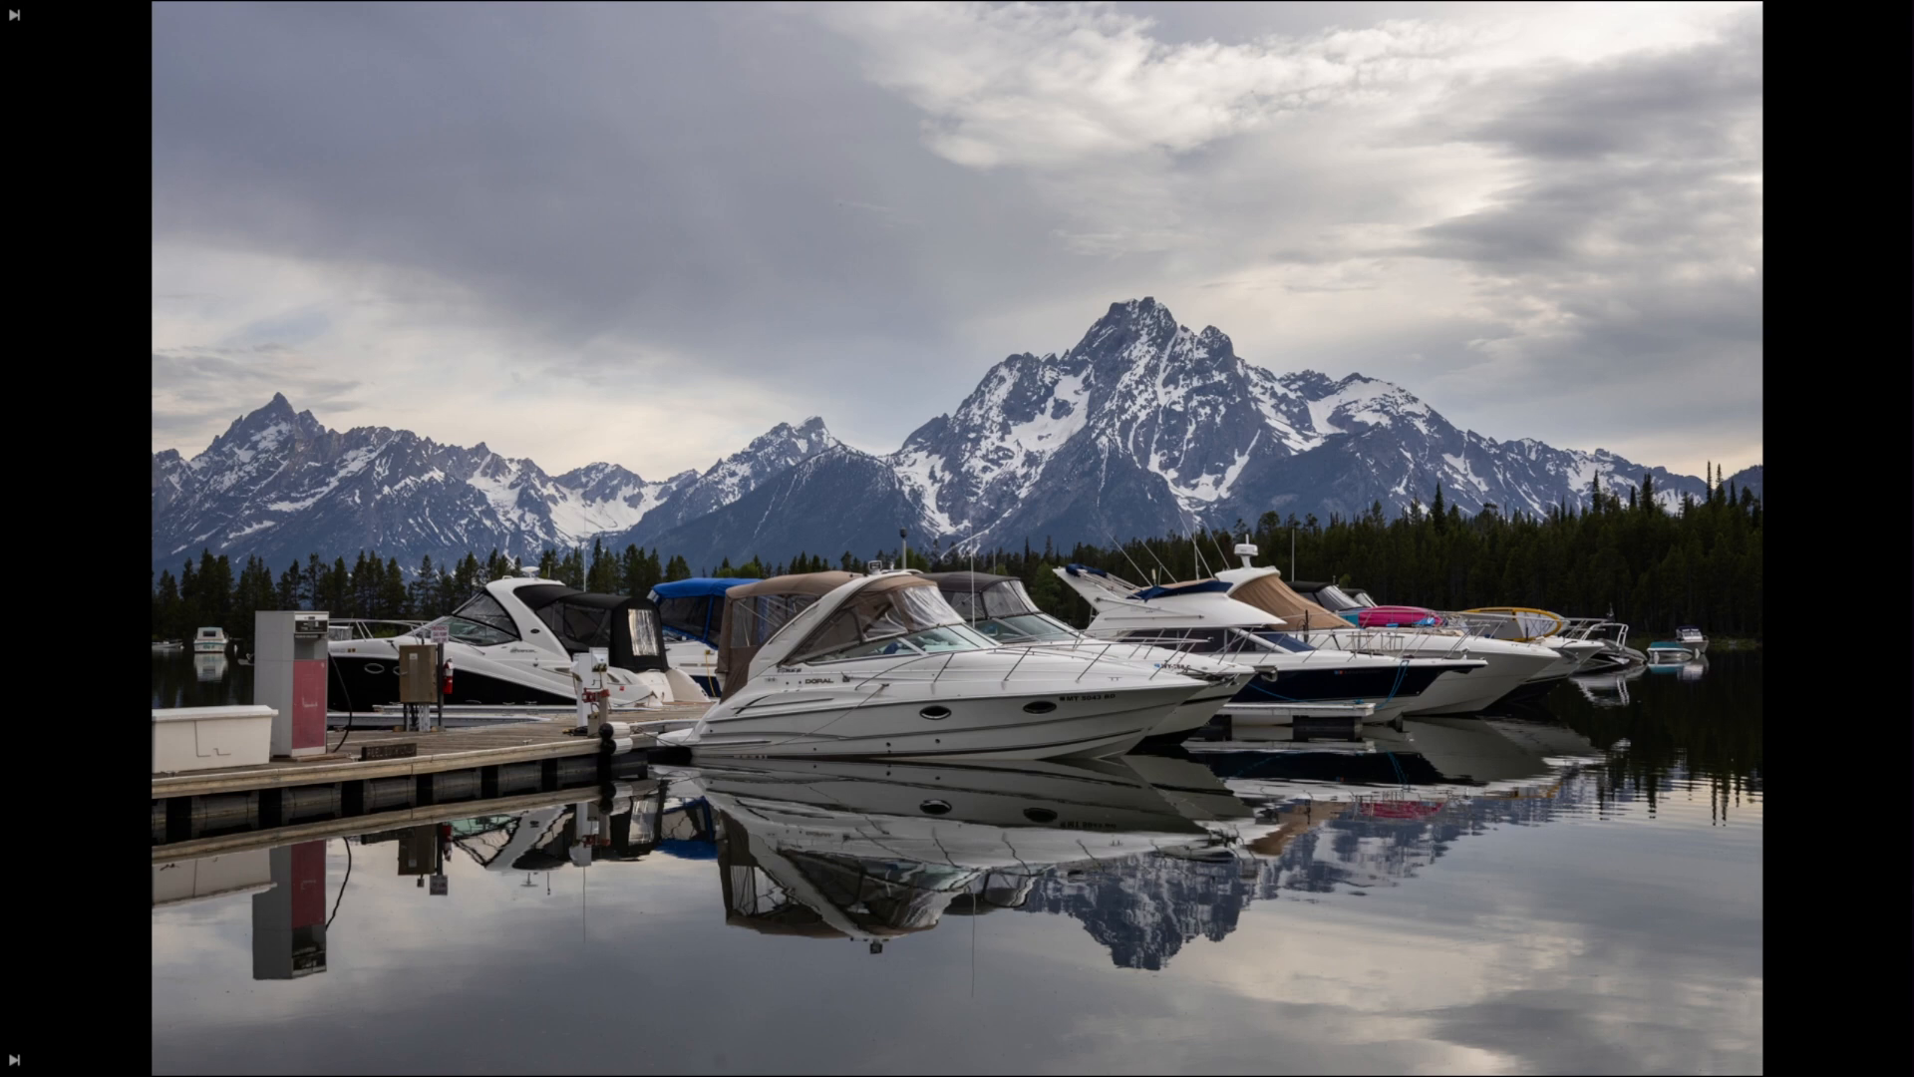
key("Down")
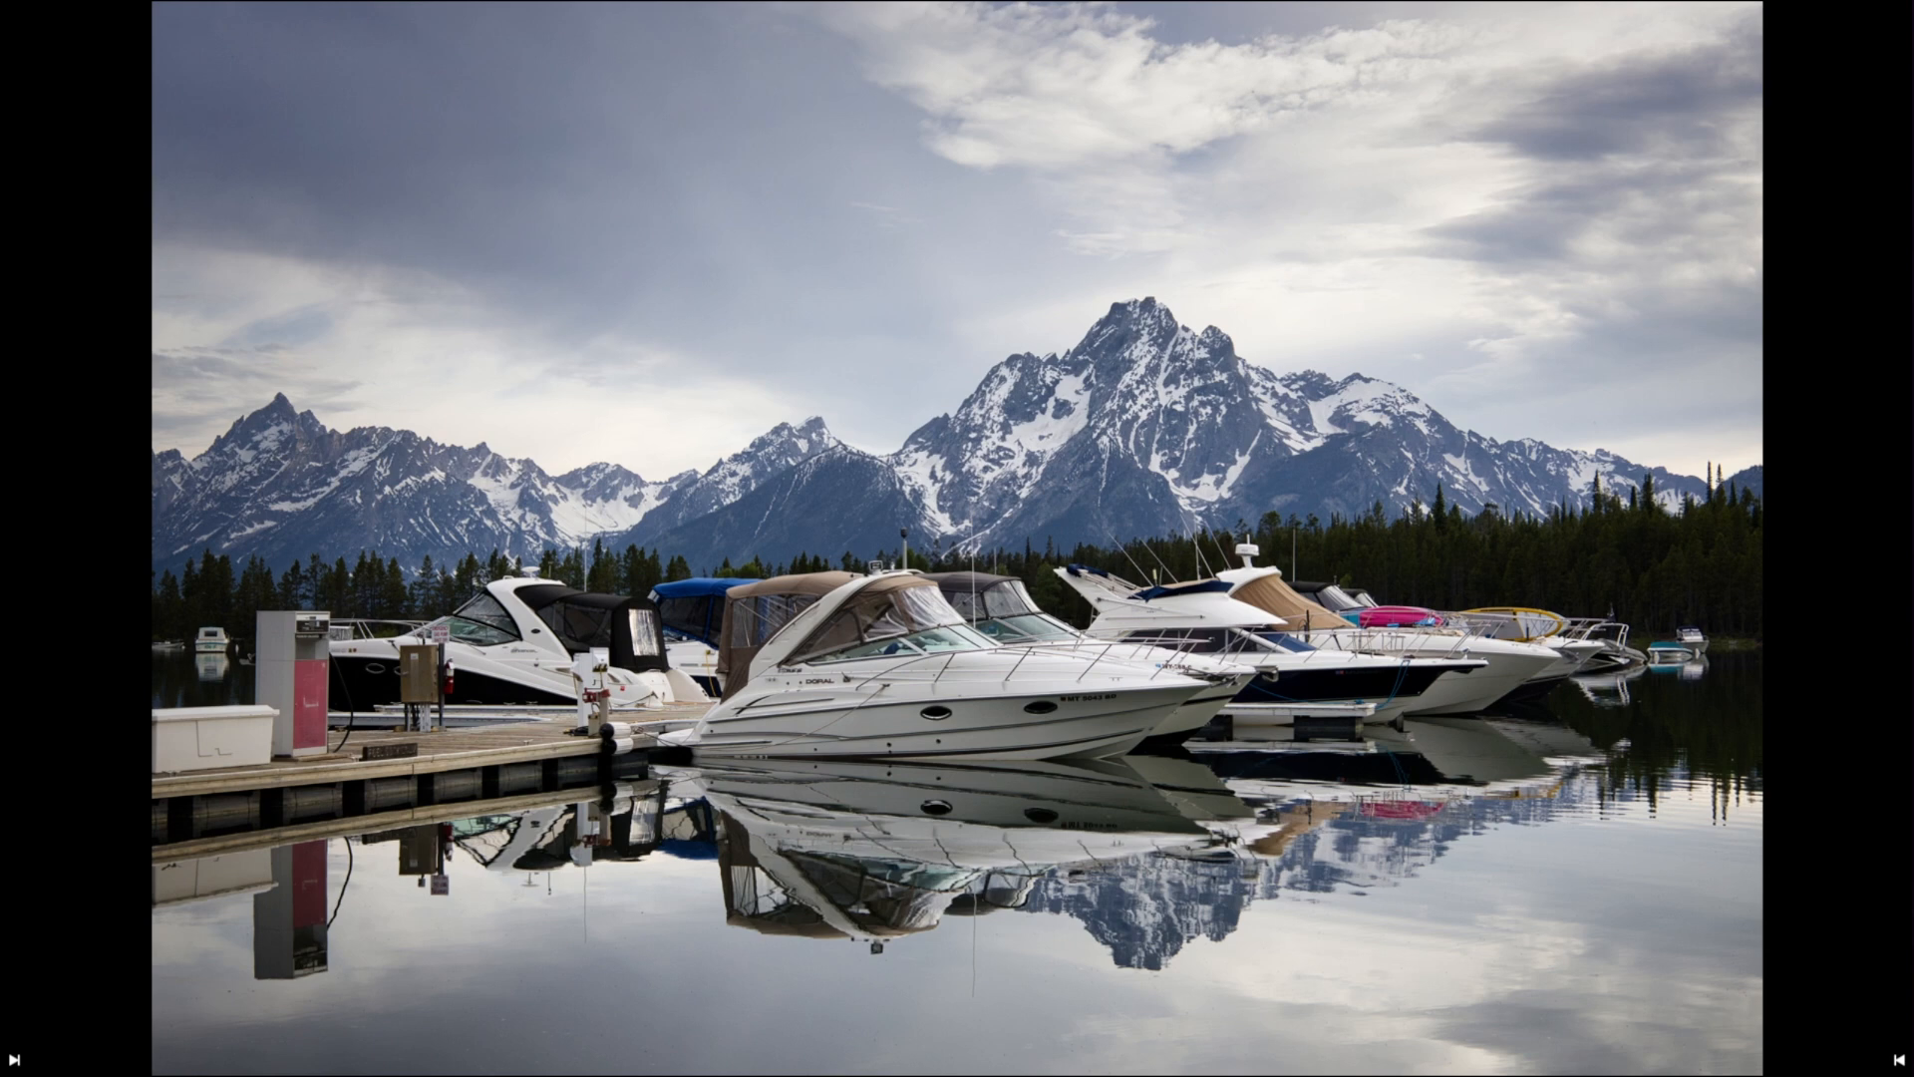